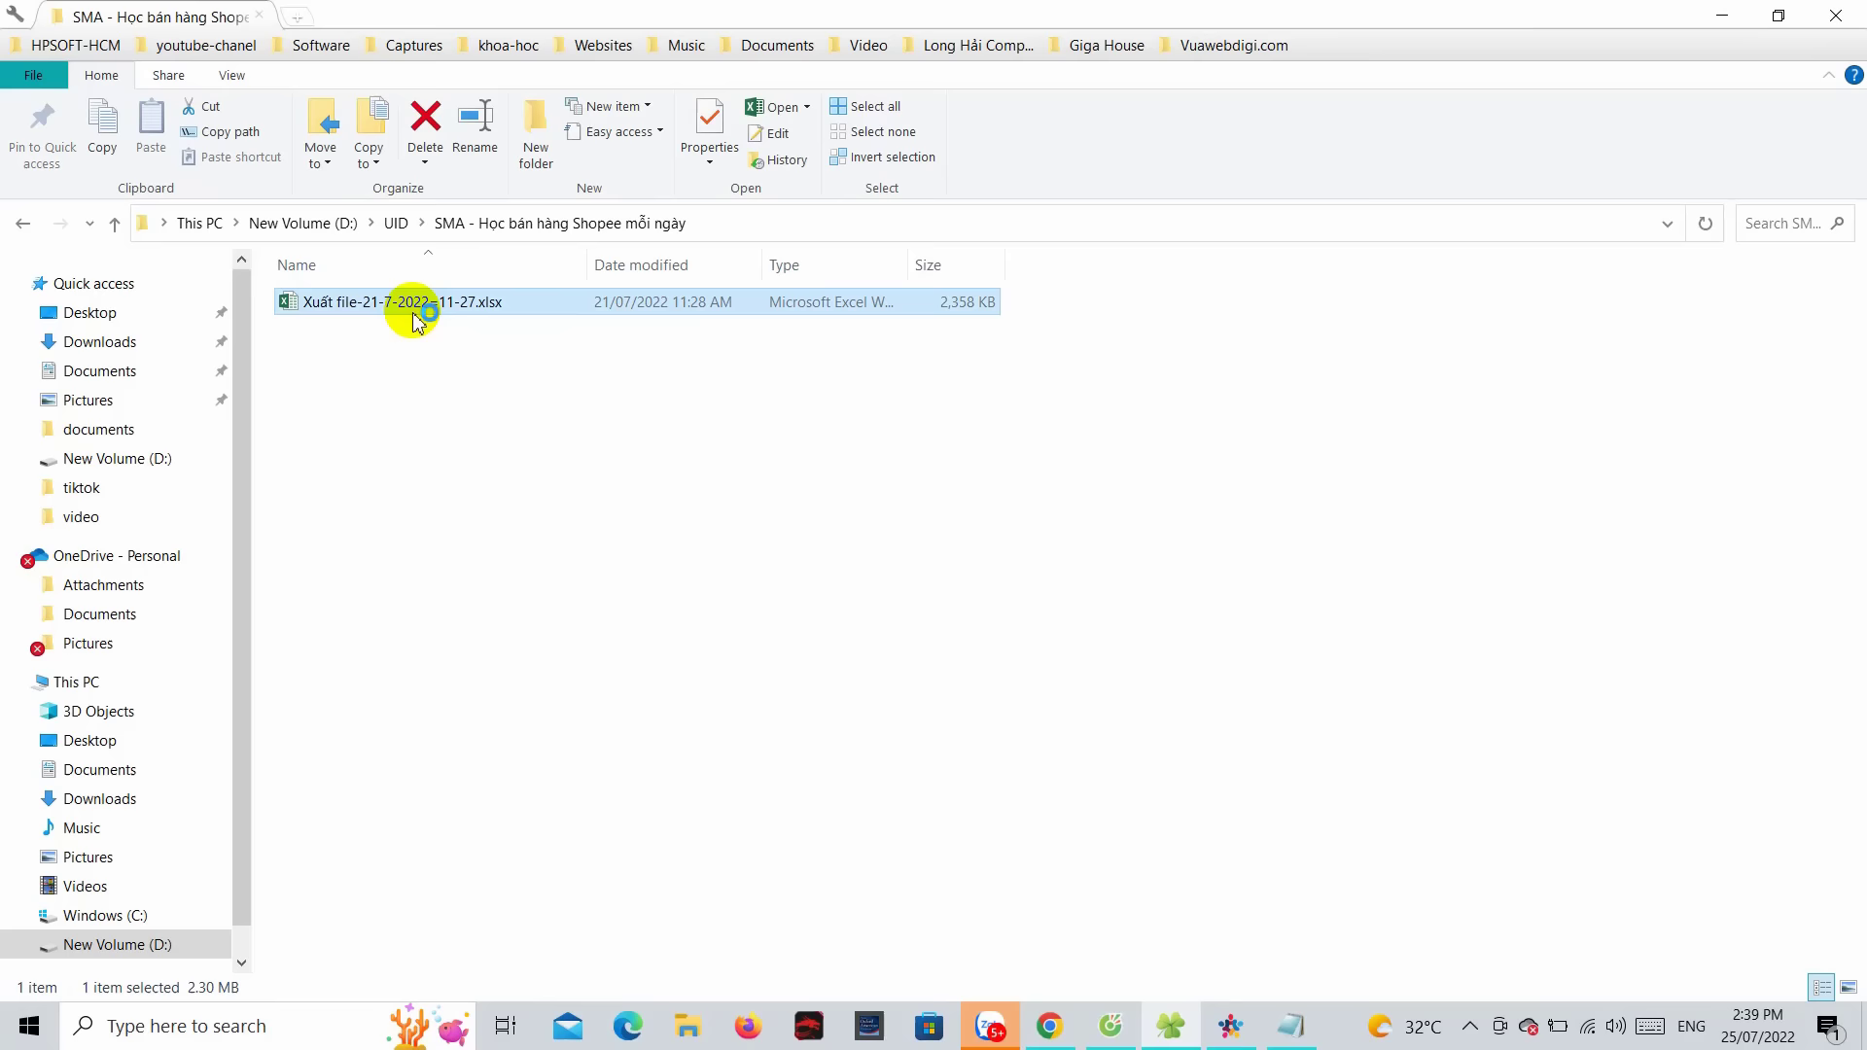
- Open the workbook Xuất file-21-7-2022=11-27.xlsx and widen the UID column to show the full IDs
{"action": "double_click", "coordinate": [414, 321]}
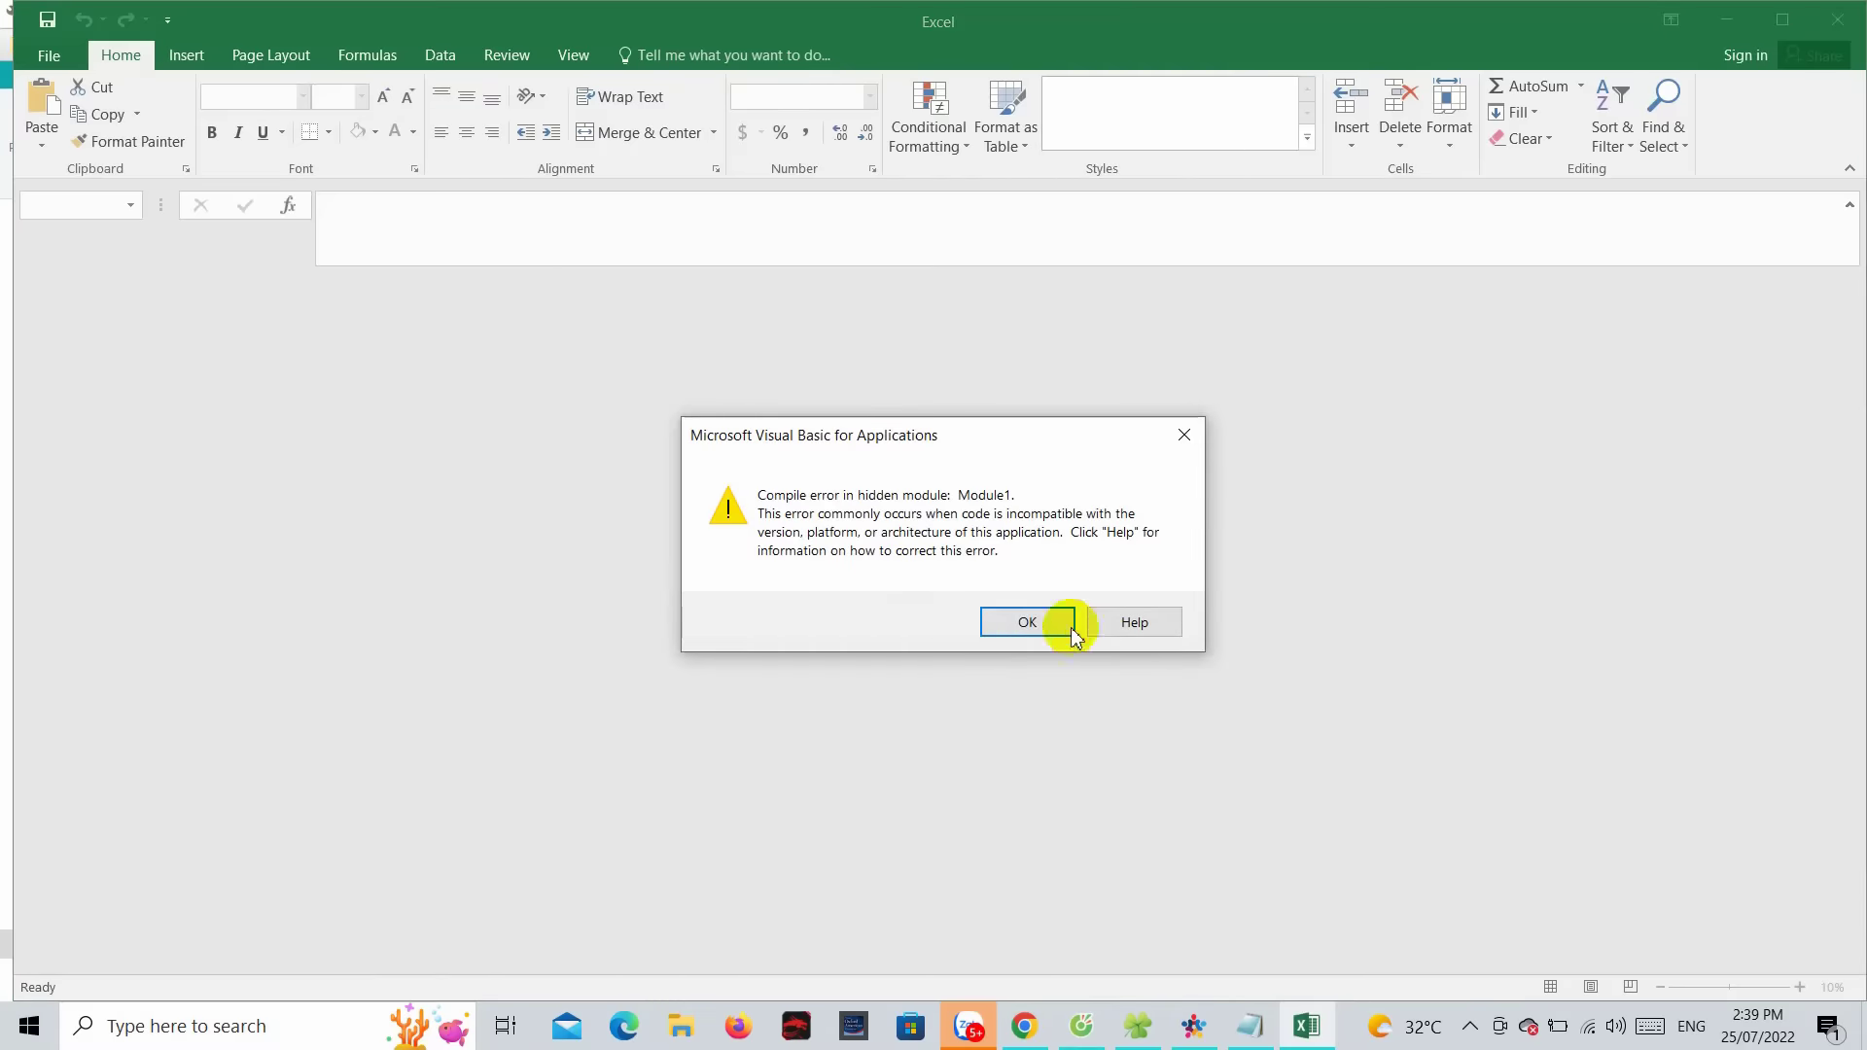
{"action": "left_click", "coordinate": [1072, 630]}
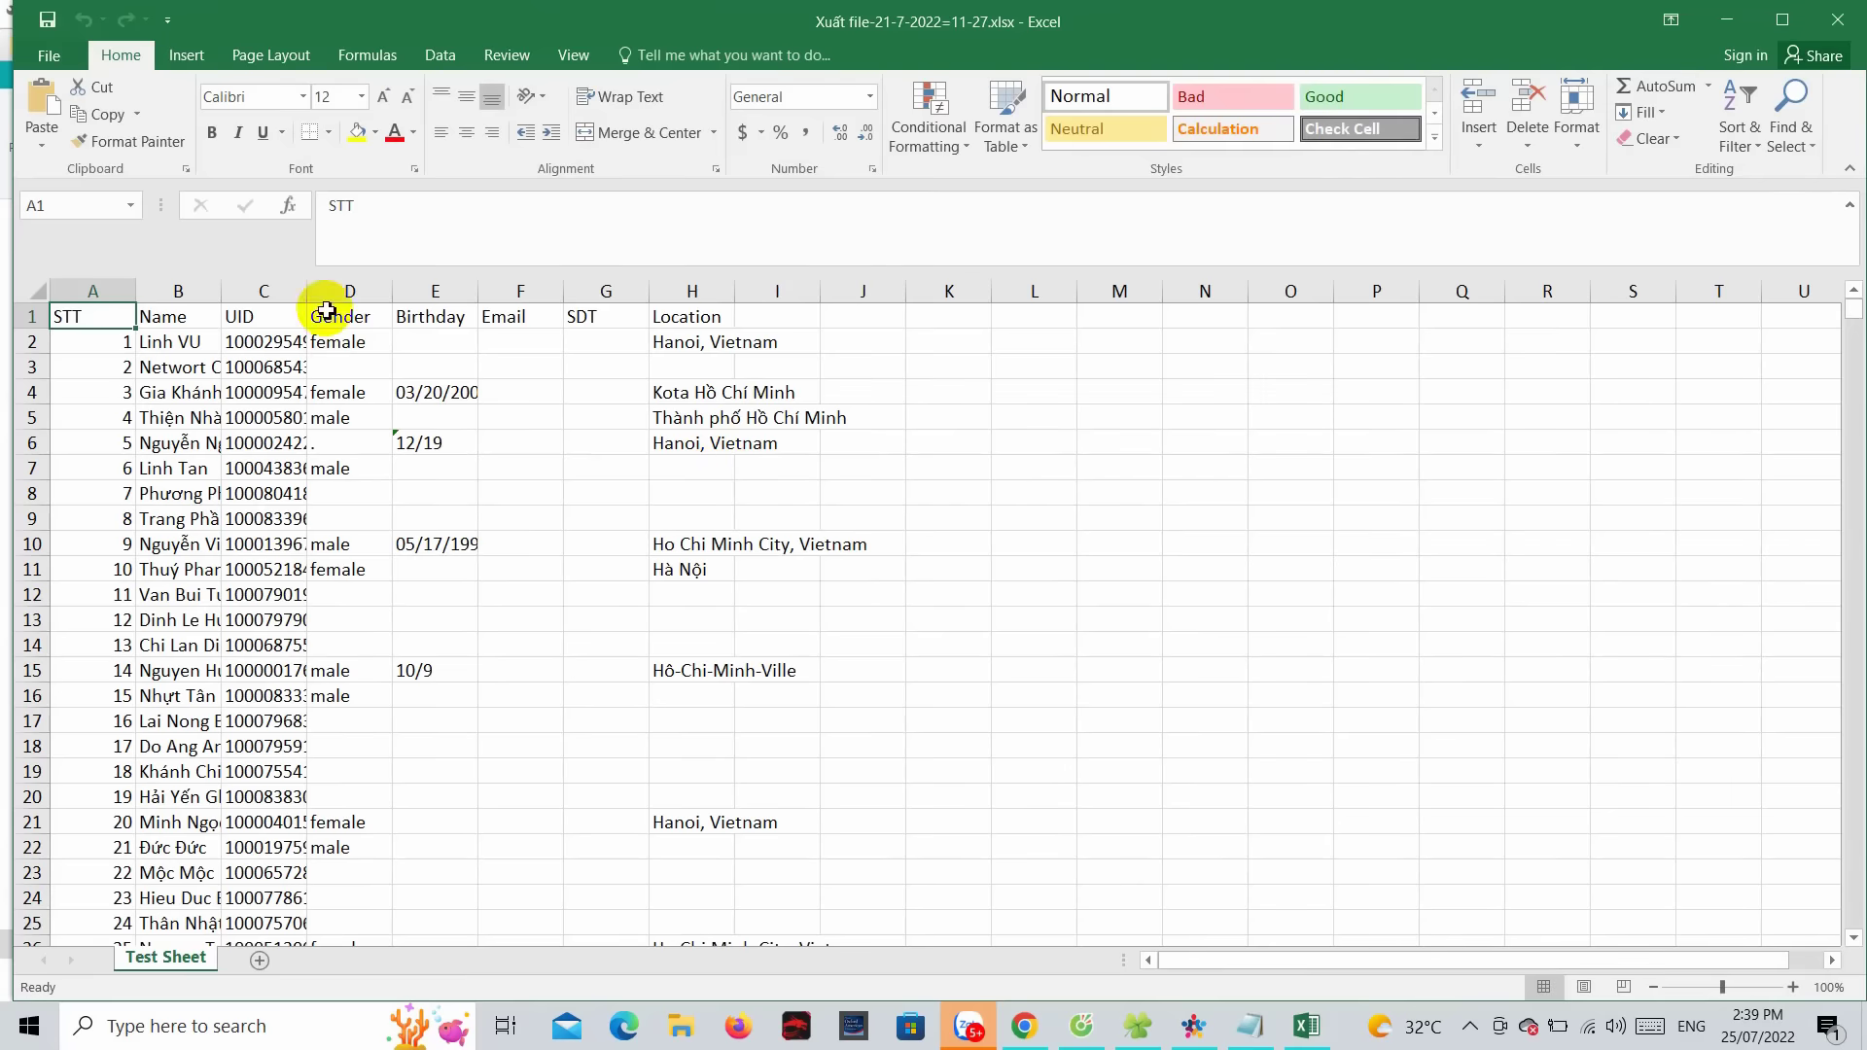
{"action": "left_click_drag", "start_coordinate": [308, 286], "coordinate": [868, 290]}
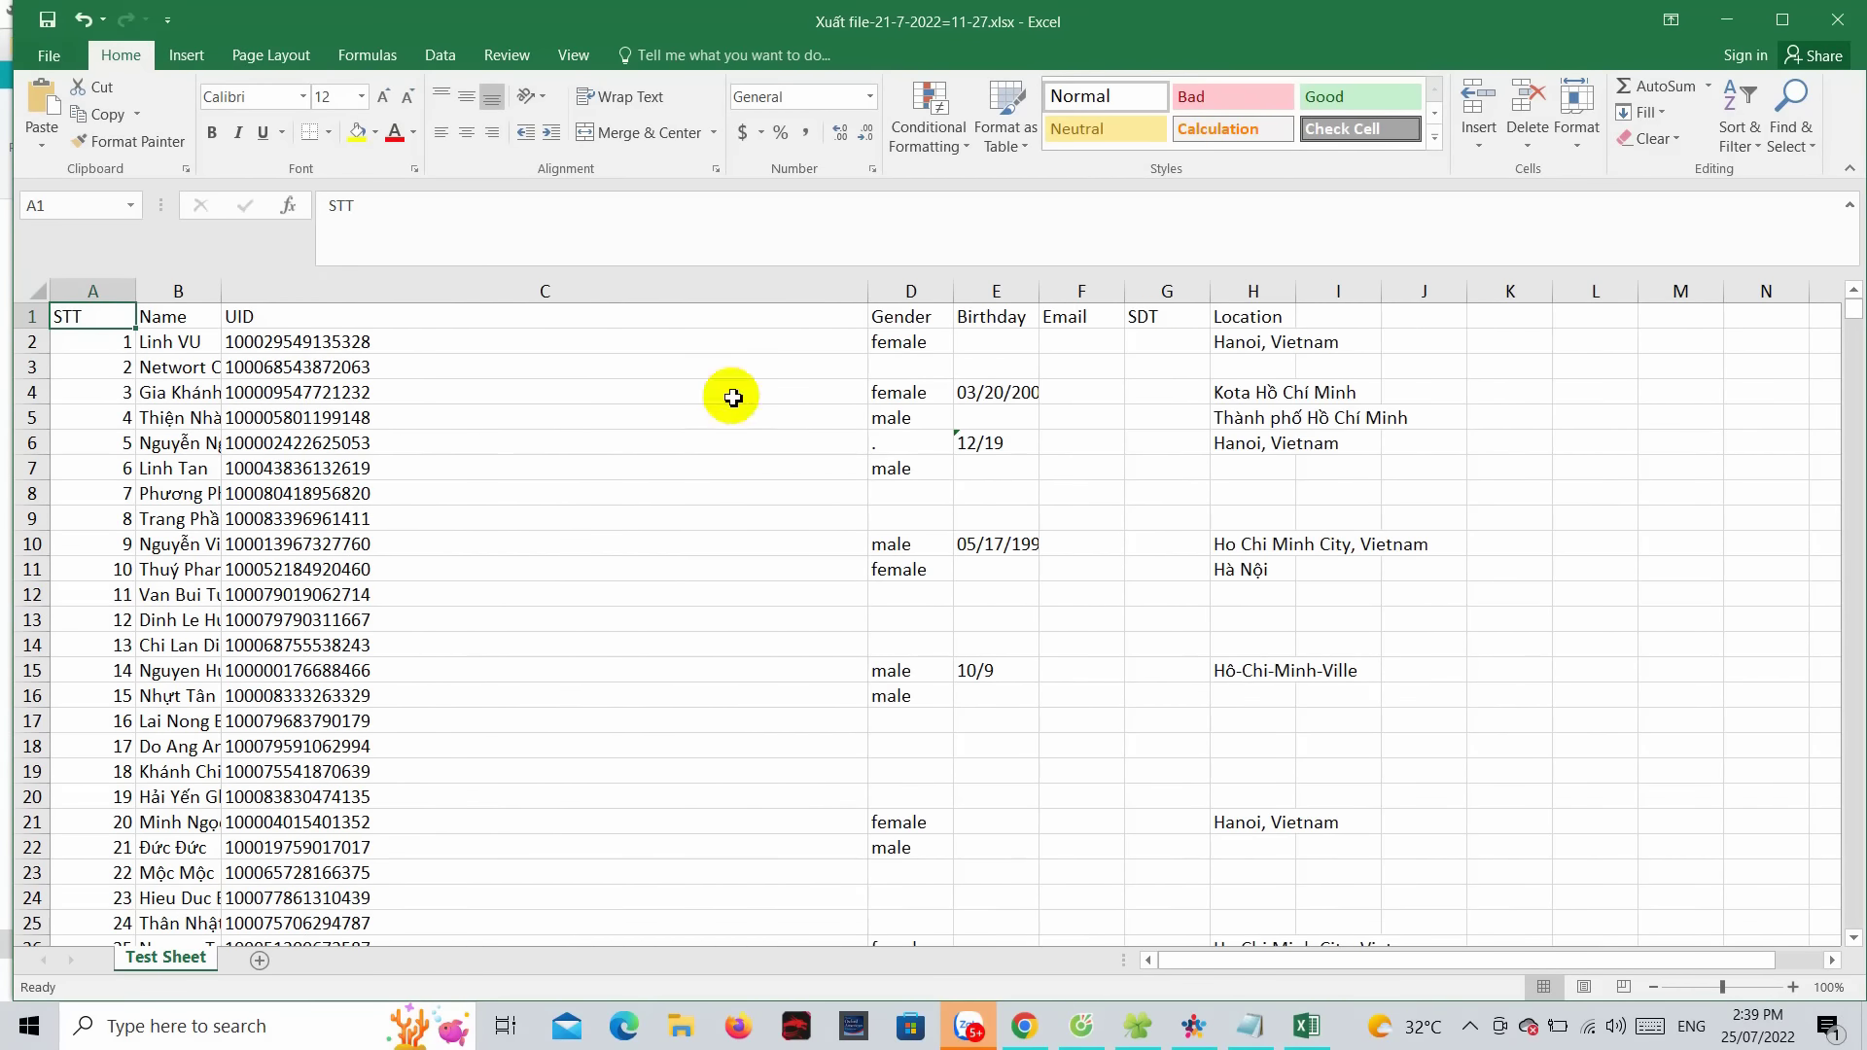
- Review the Gender, Birthday, Email and SDT columns and widen column G to show the phone numbers in full
{"action": "left_click", "coordinate": [912, 317]}
{"action": "left_click", "coordinate": [992, 317]}
{"action": "left_click", "coordinate": [1077, 317]}
{"action": "left_click", "coordinate": [1162, 317]}
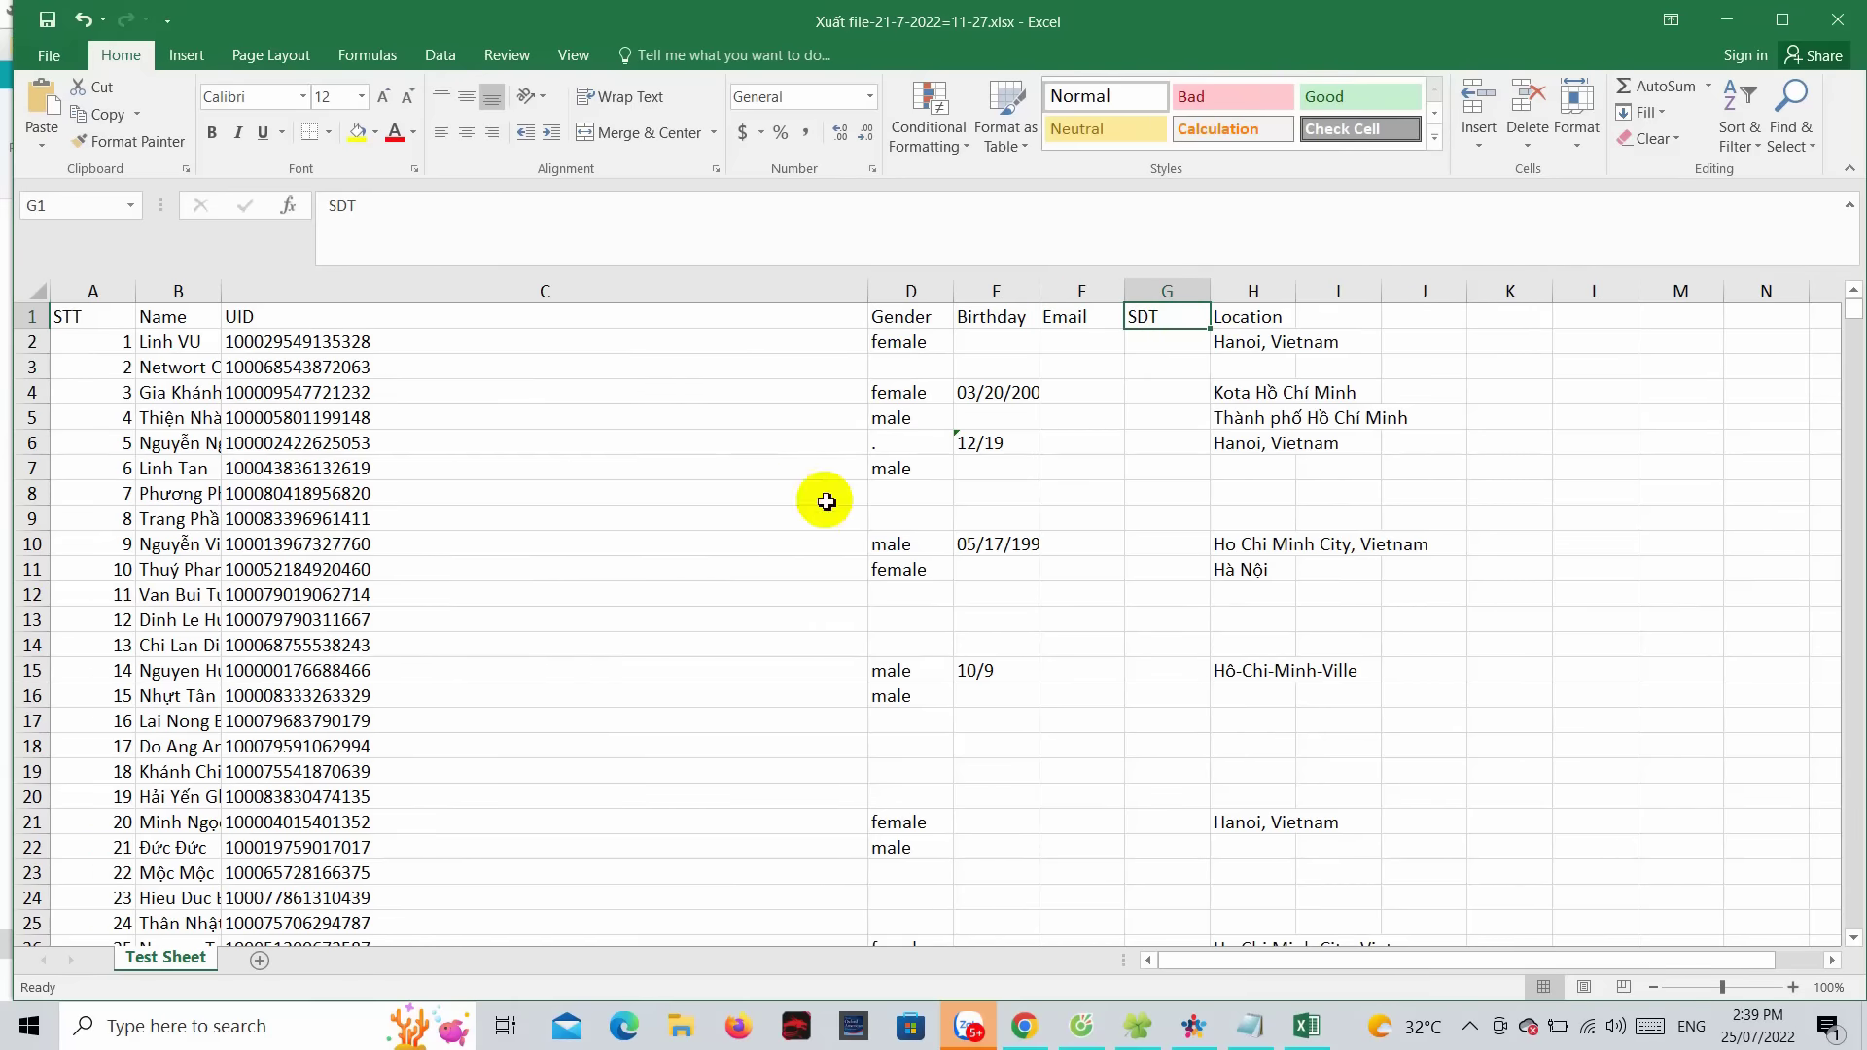
{"action": "key", "text": "Down"}
{"action": "scroll", "coordinate": [1167, 496], "scroll_direction": "down", "scroll_amount": 20}
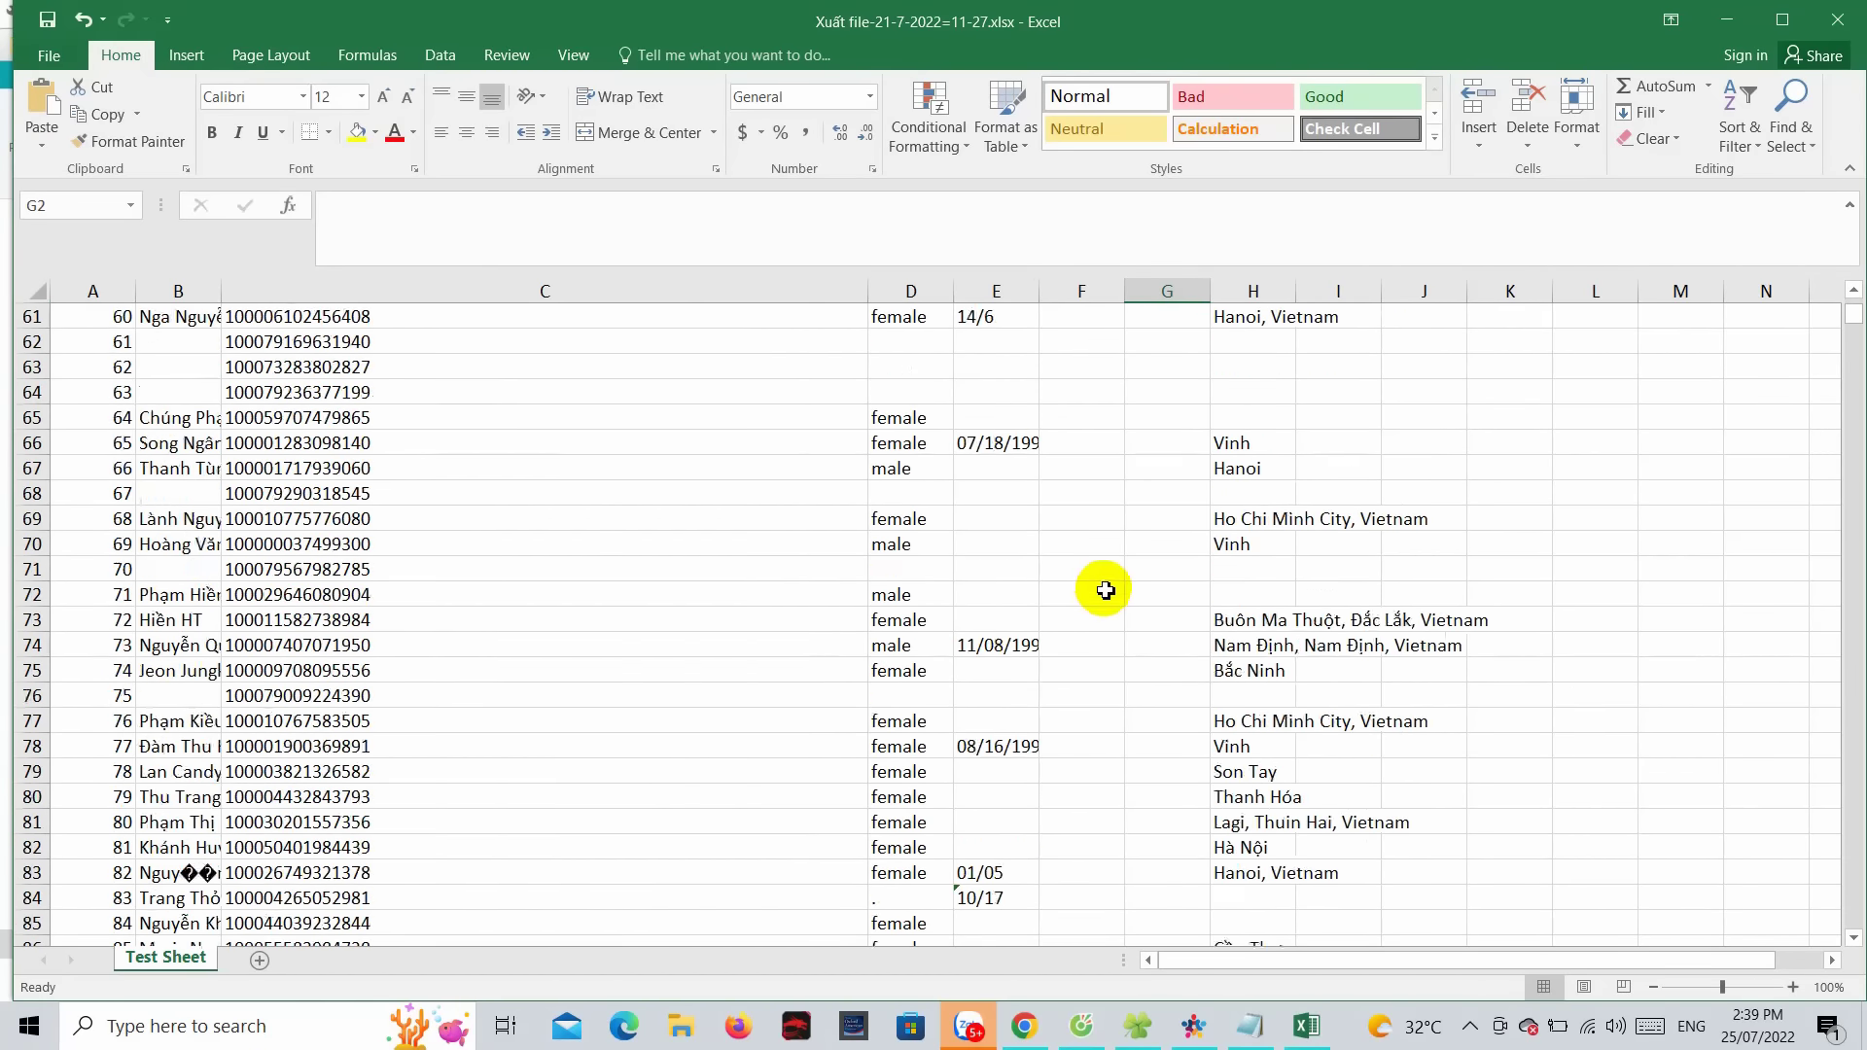
{"action": "scroll", "coordinate": [1106, 591], "scroll_direction": "down", "scroll_amount": 20}
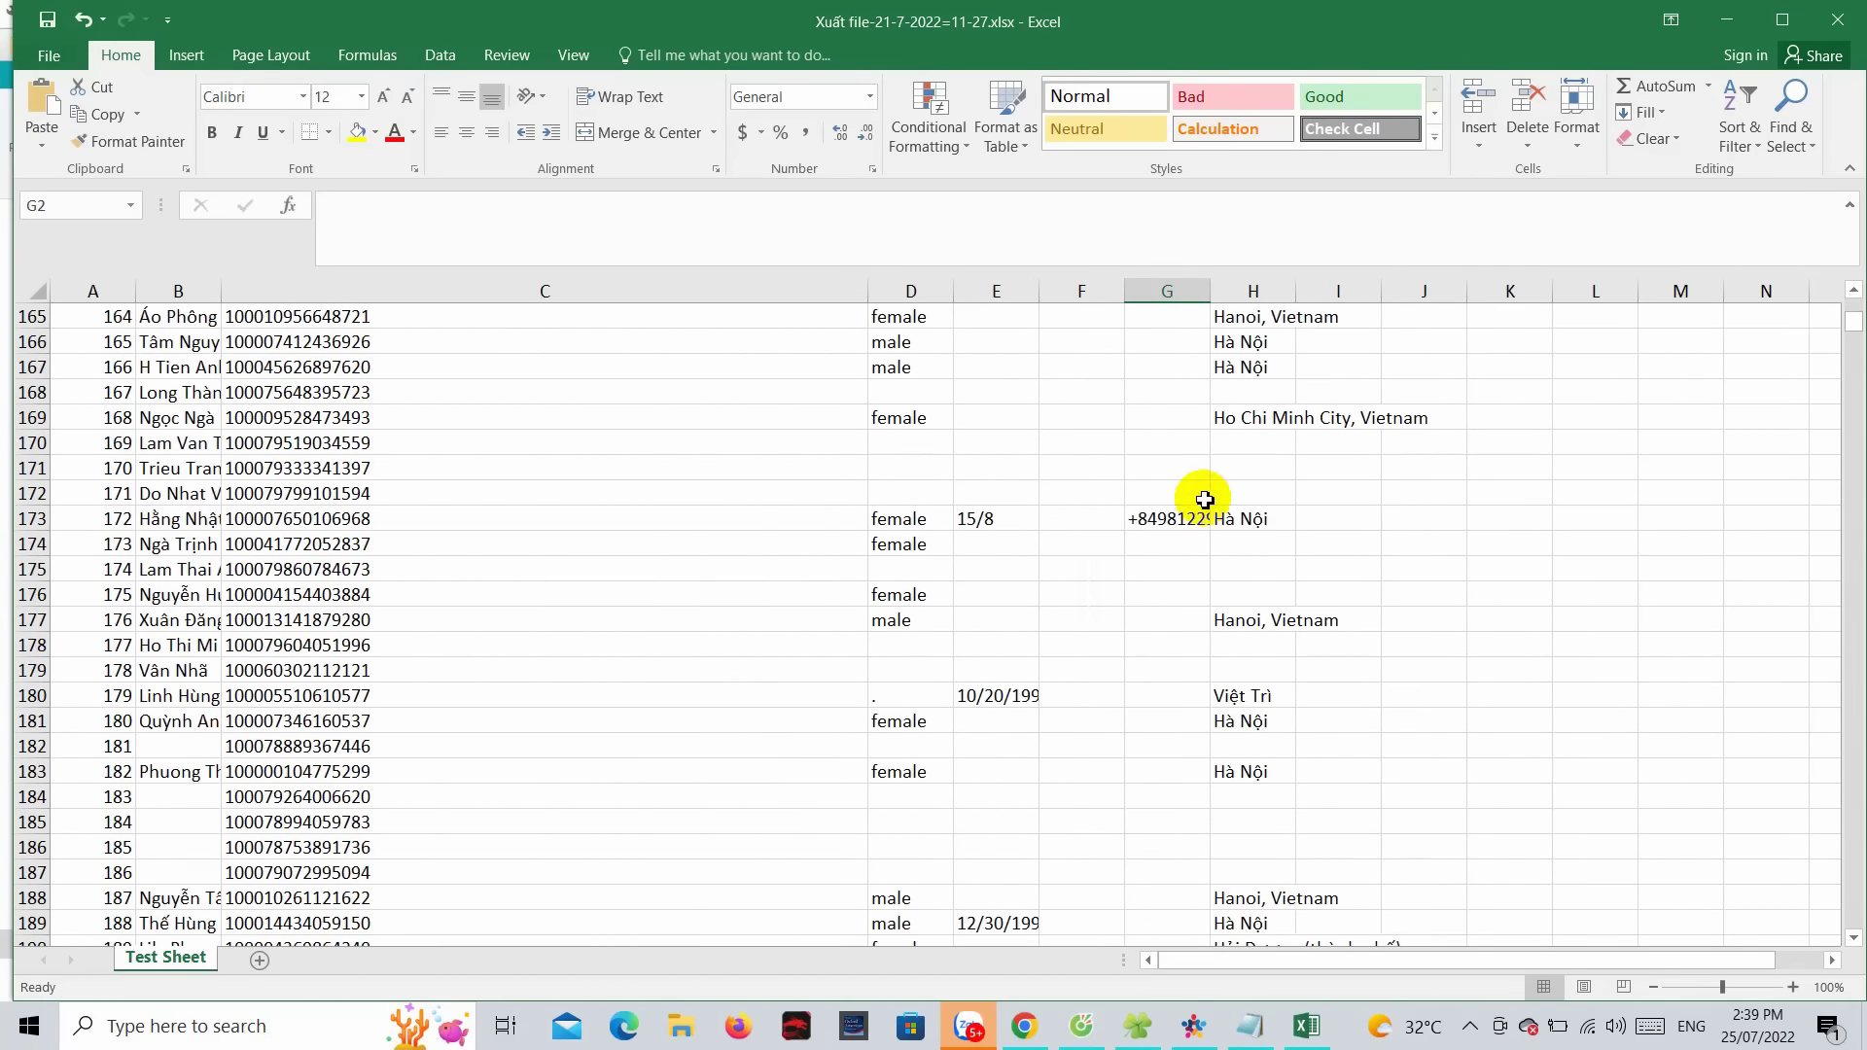
{"action": "left_click", "coordinate": [1203, 515]}
{"action": "left_click_drag", "start_coordinate": [1212, 294], "coordinate": [1469, 307]}
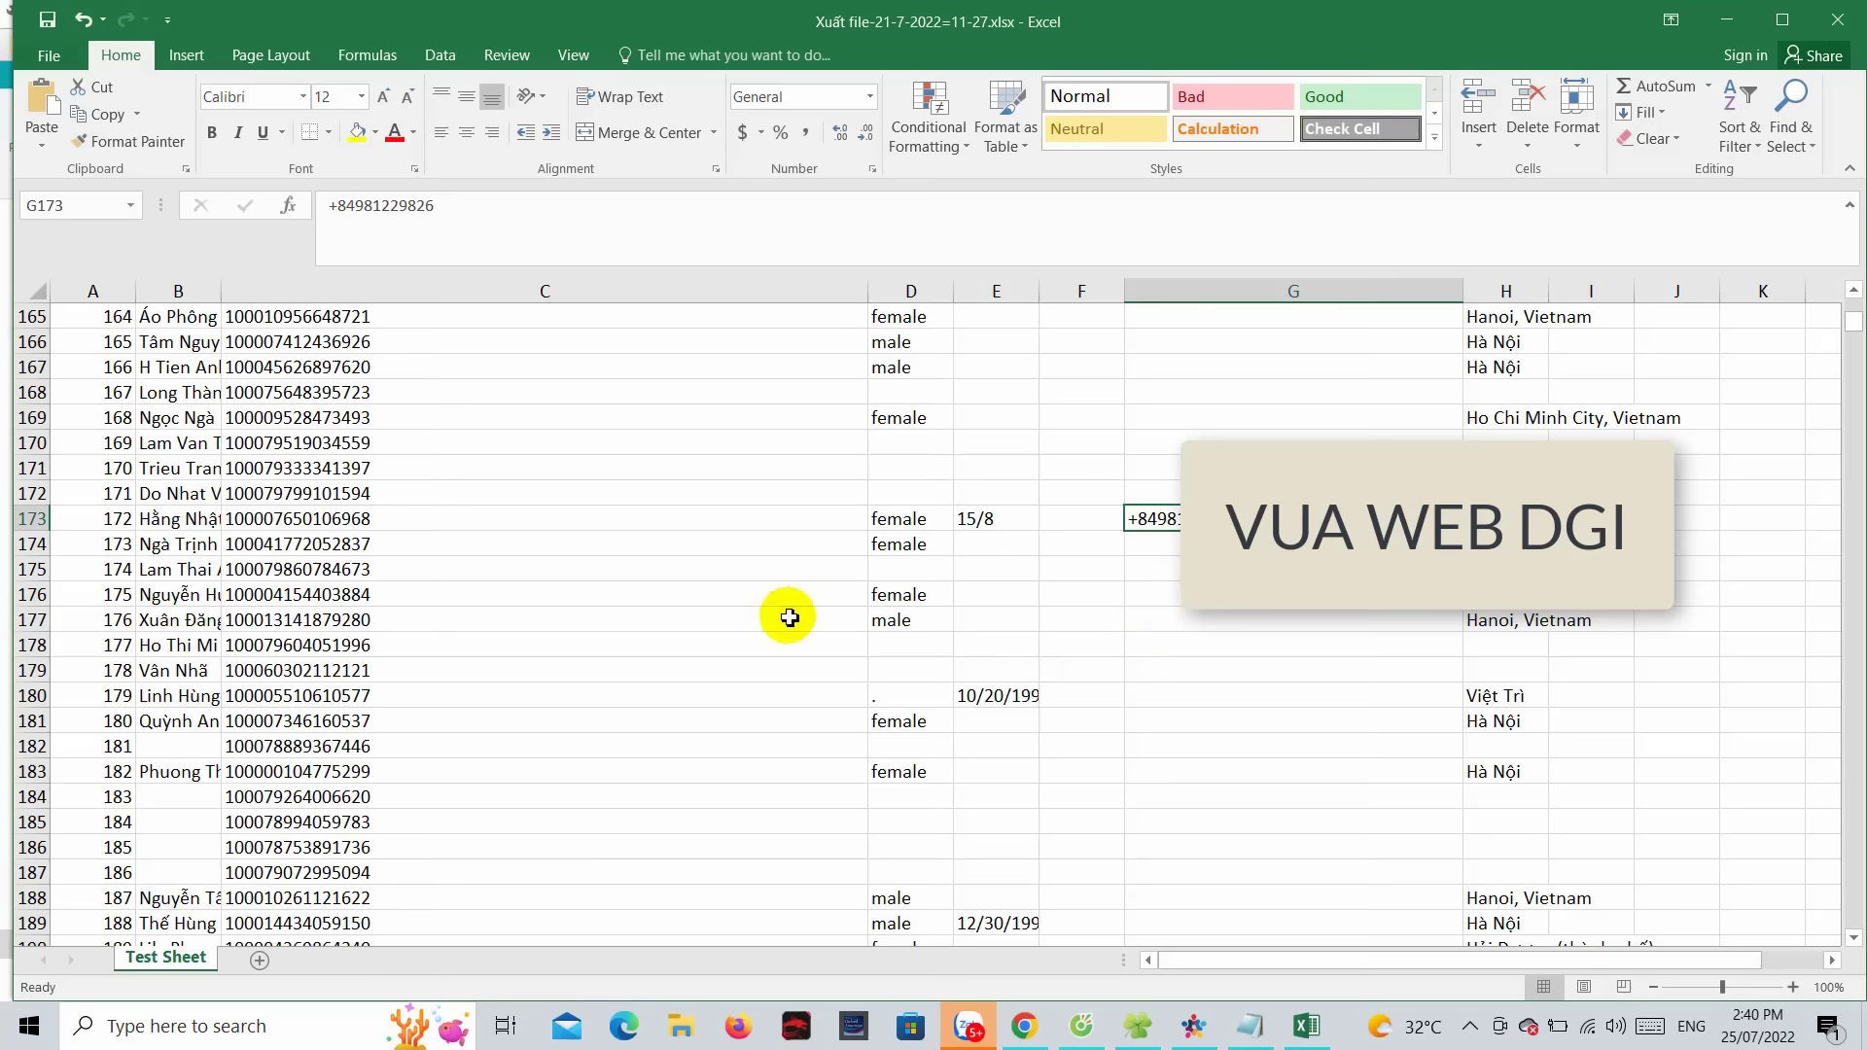
- Try to select the UID values manually from C2 down the column
{"action": "scroll", "coordinate": [788, 620], "scroll_direction": "up", "scroll_amount": 20}
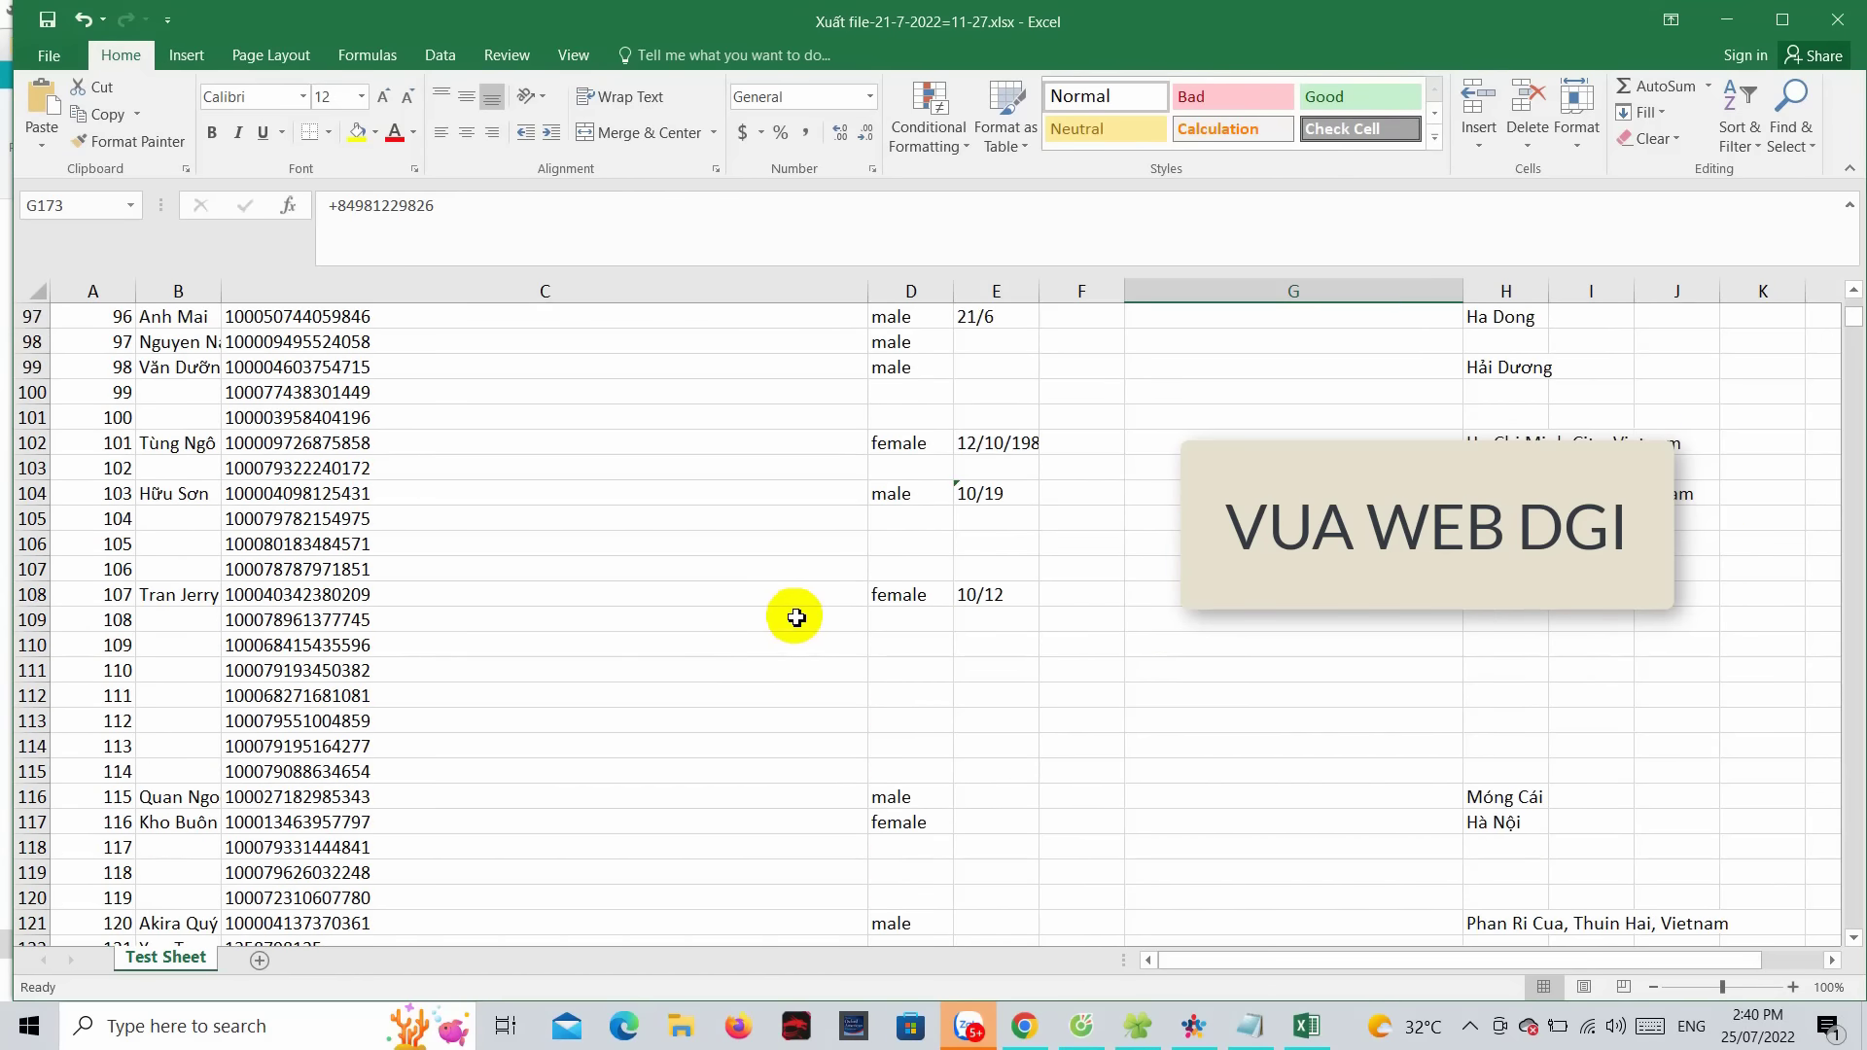
{"action": "scroll", "coordinate": [796, 615], "scroll_direction": "up", "scroll_amount": 20}
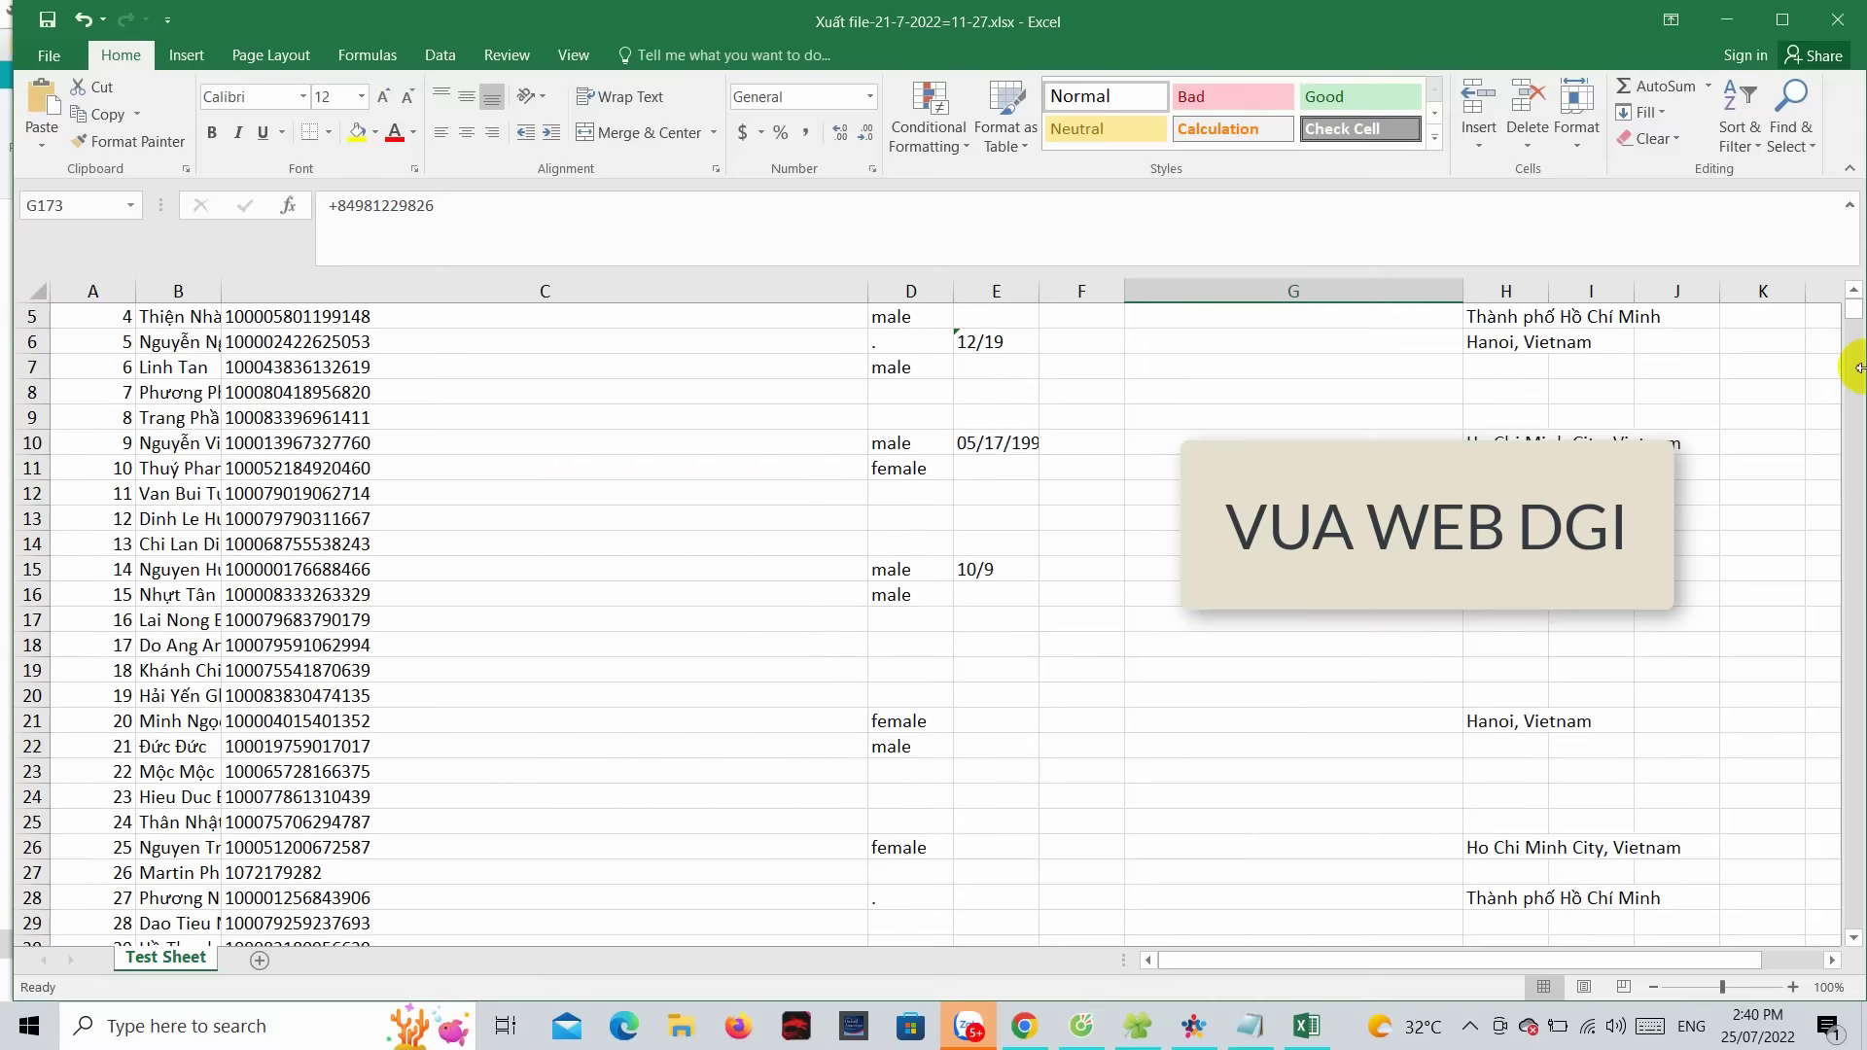
{"action": "scroll", "coordinate": [1853, 321], "scroll_direction": "up", "scroll_amount": 2}
{"action": "left_click_drag", "start_coordinate": [450, 348], "coordinate": [484, 714]}
{"action": "left_click", "coordinate": [484, 714]}
{"action": "scroll", "coordinate": [1088, 653], "scroll_direction": "up", "scroll_amount": 12}
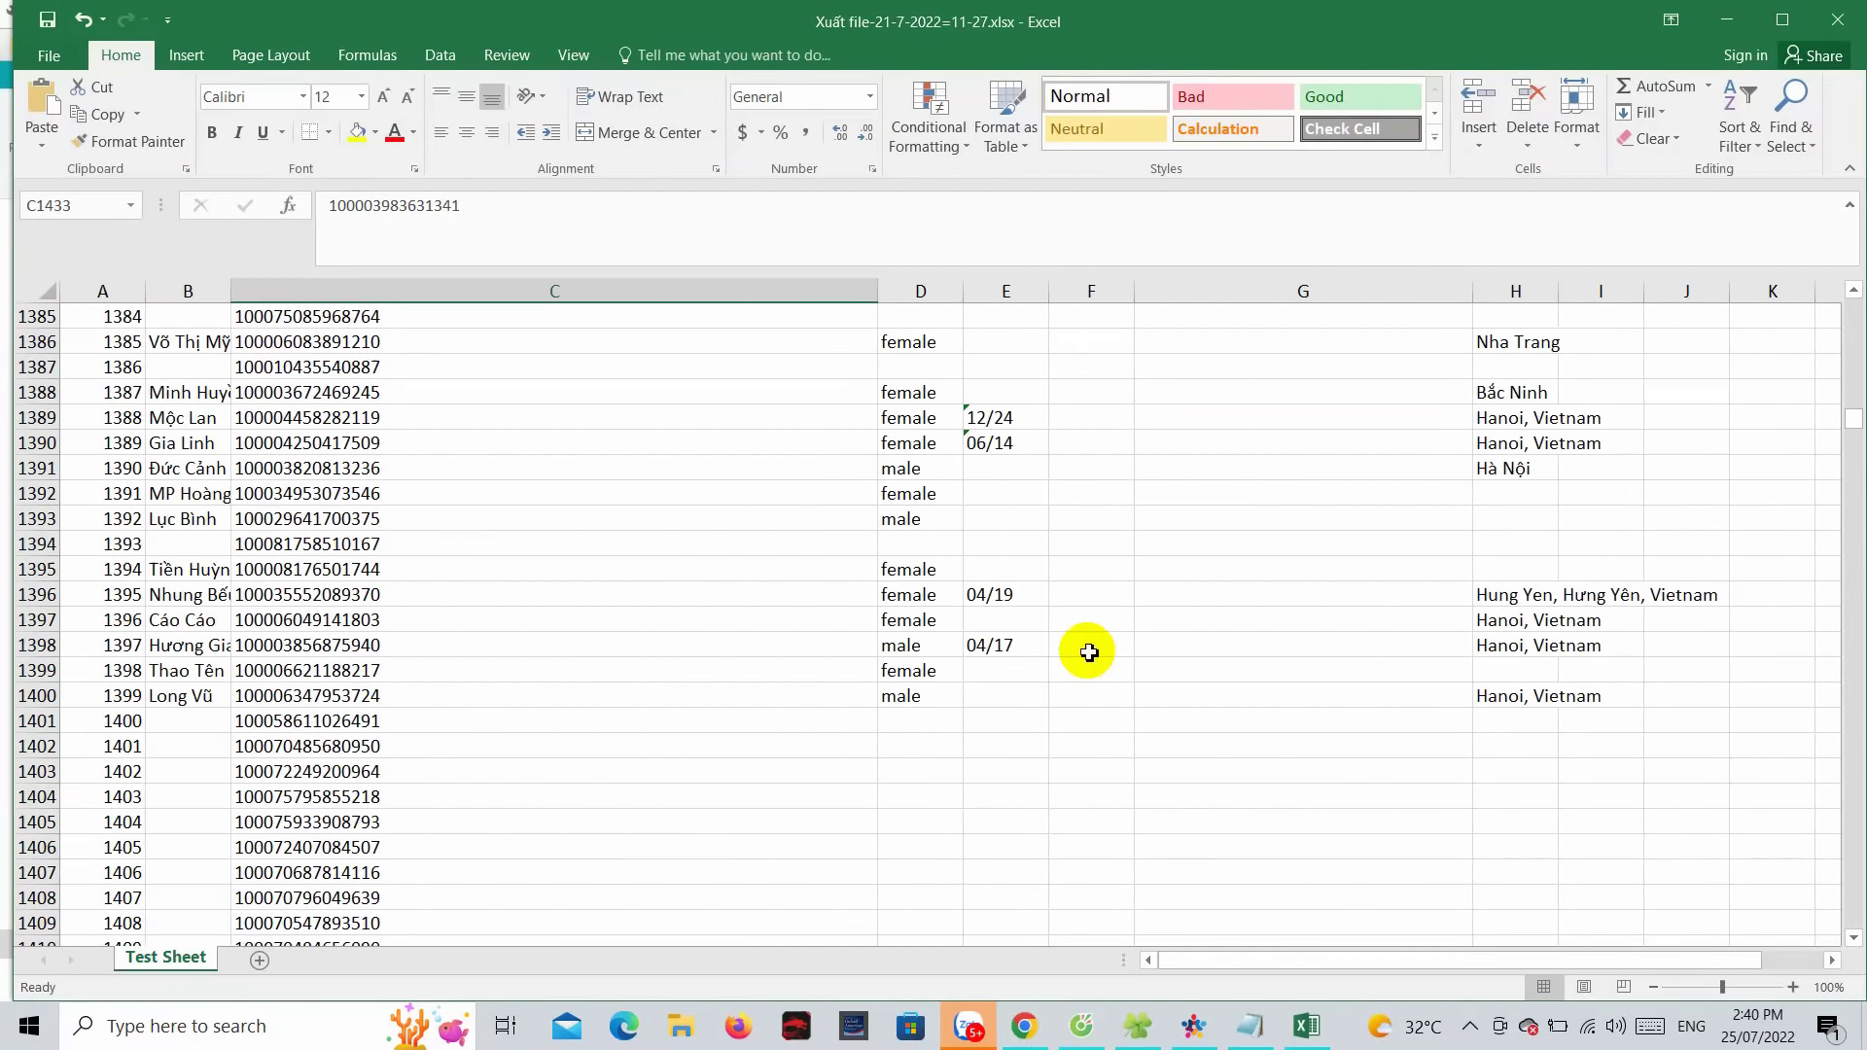
{"action": "left_click_drag", "start_coordinate": [1848, 427], "coordinate": [1844, 263]}
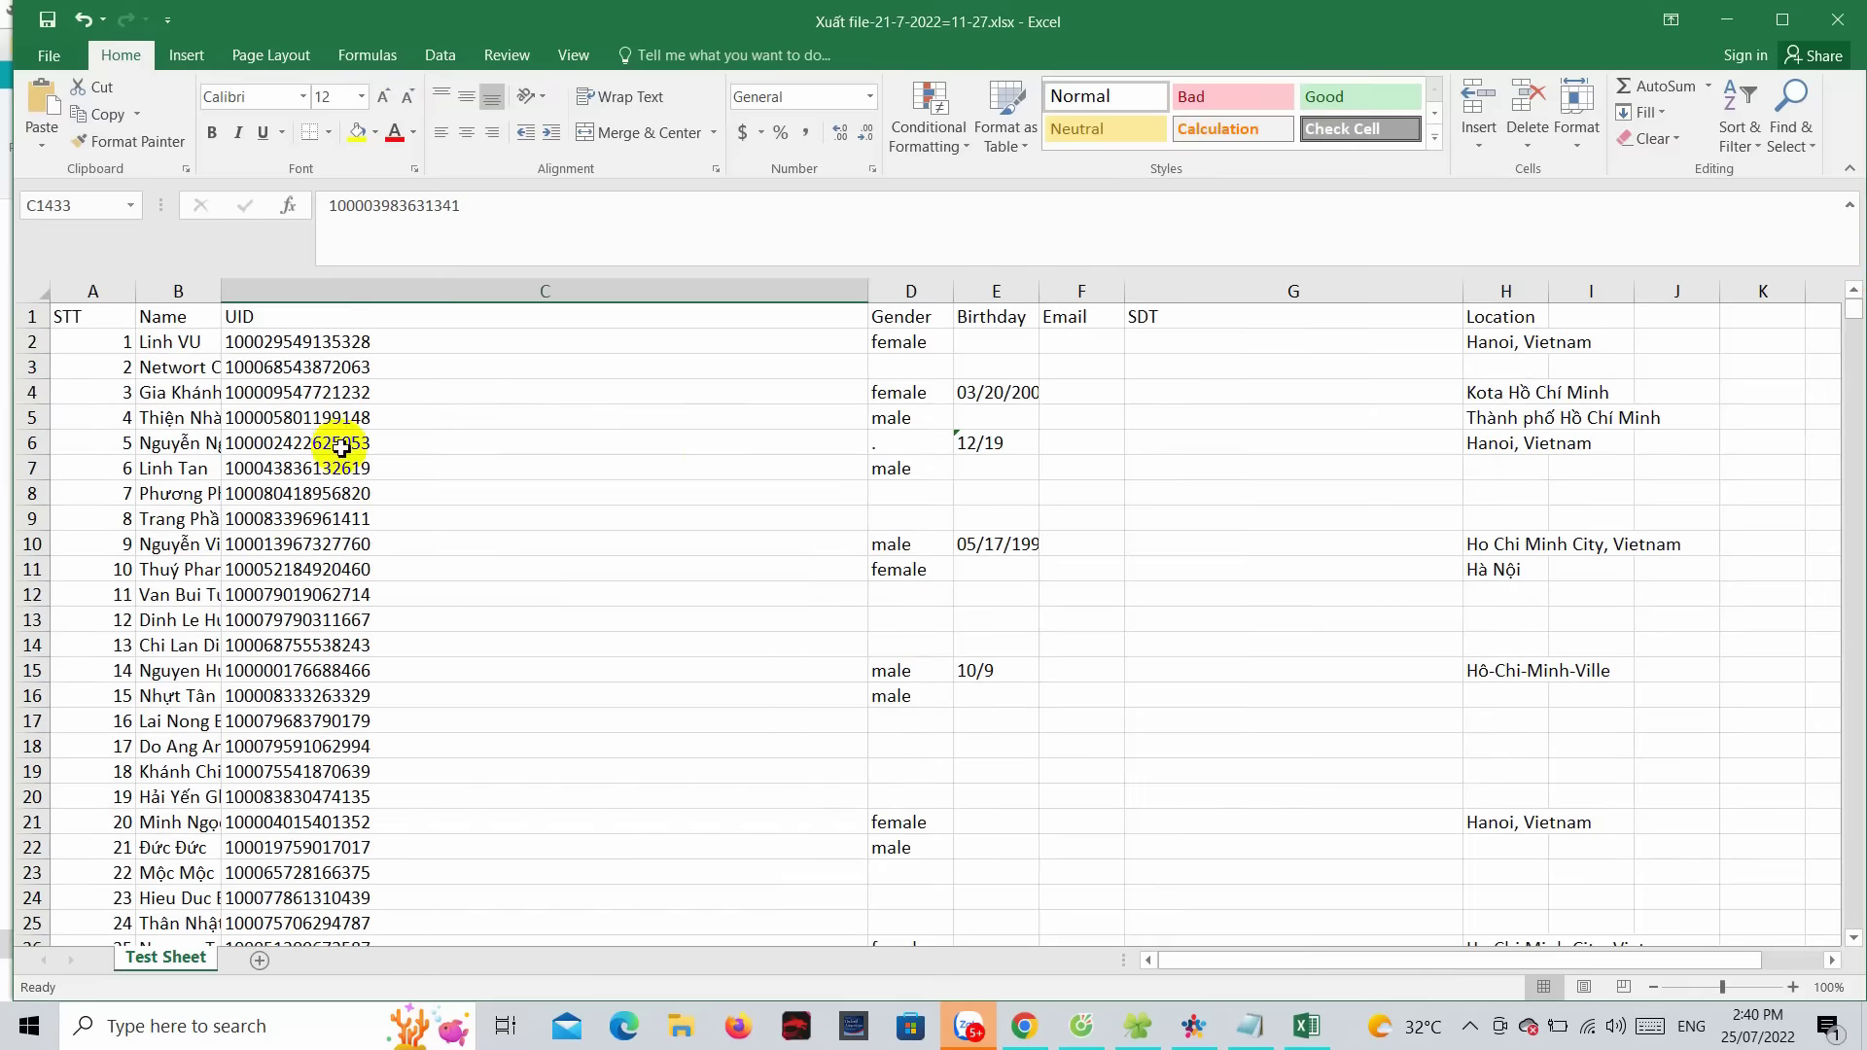
- Select all the UID values from C2 to the last filled row and copy them
{"action": "left_click", "coordinate": [352, 338]}
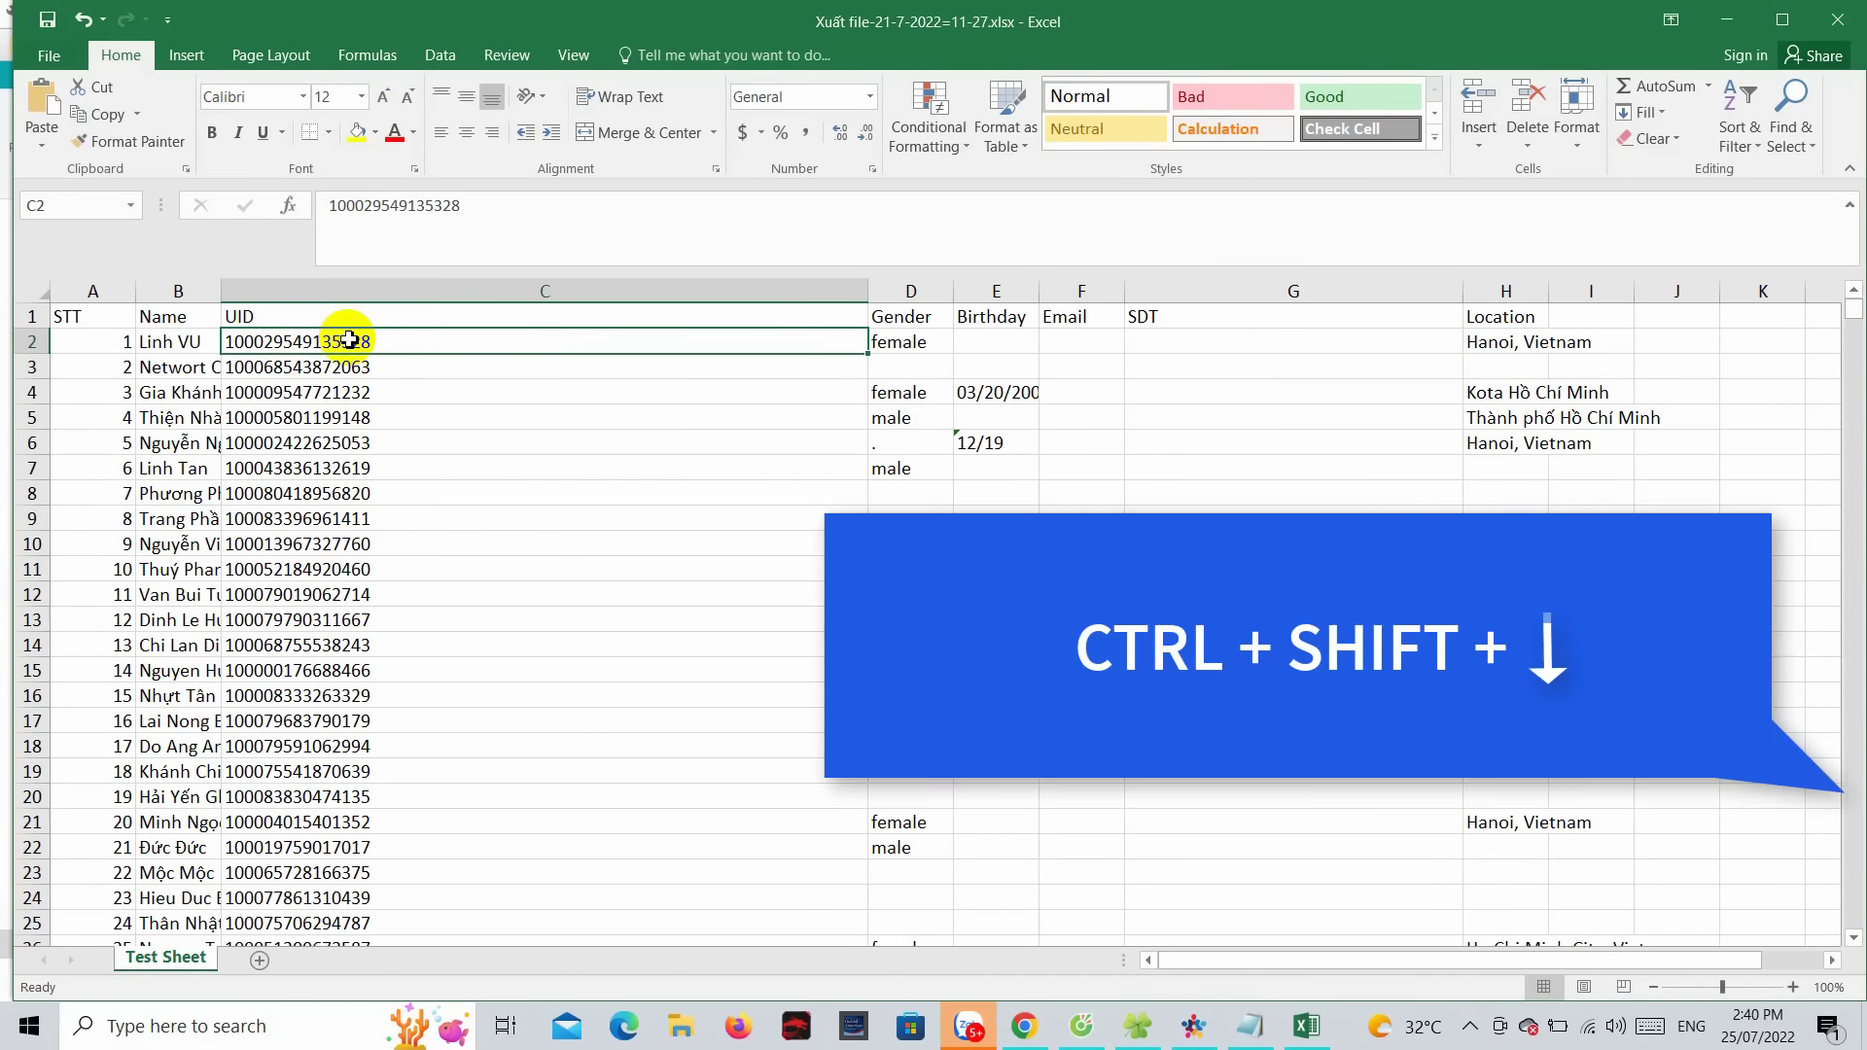
{"action": "key", "text": "ctrl+shift+Down"}
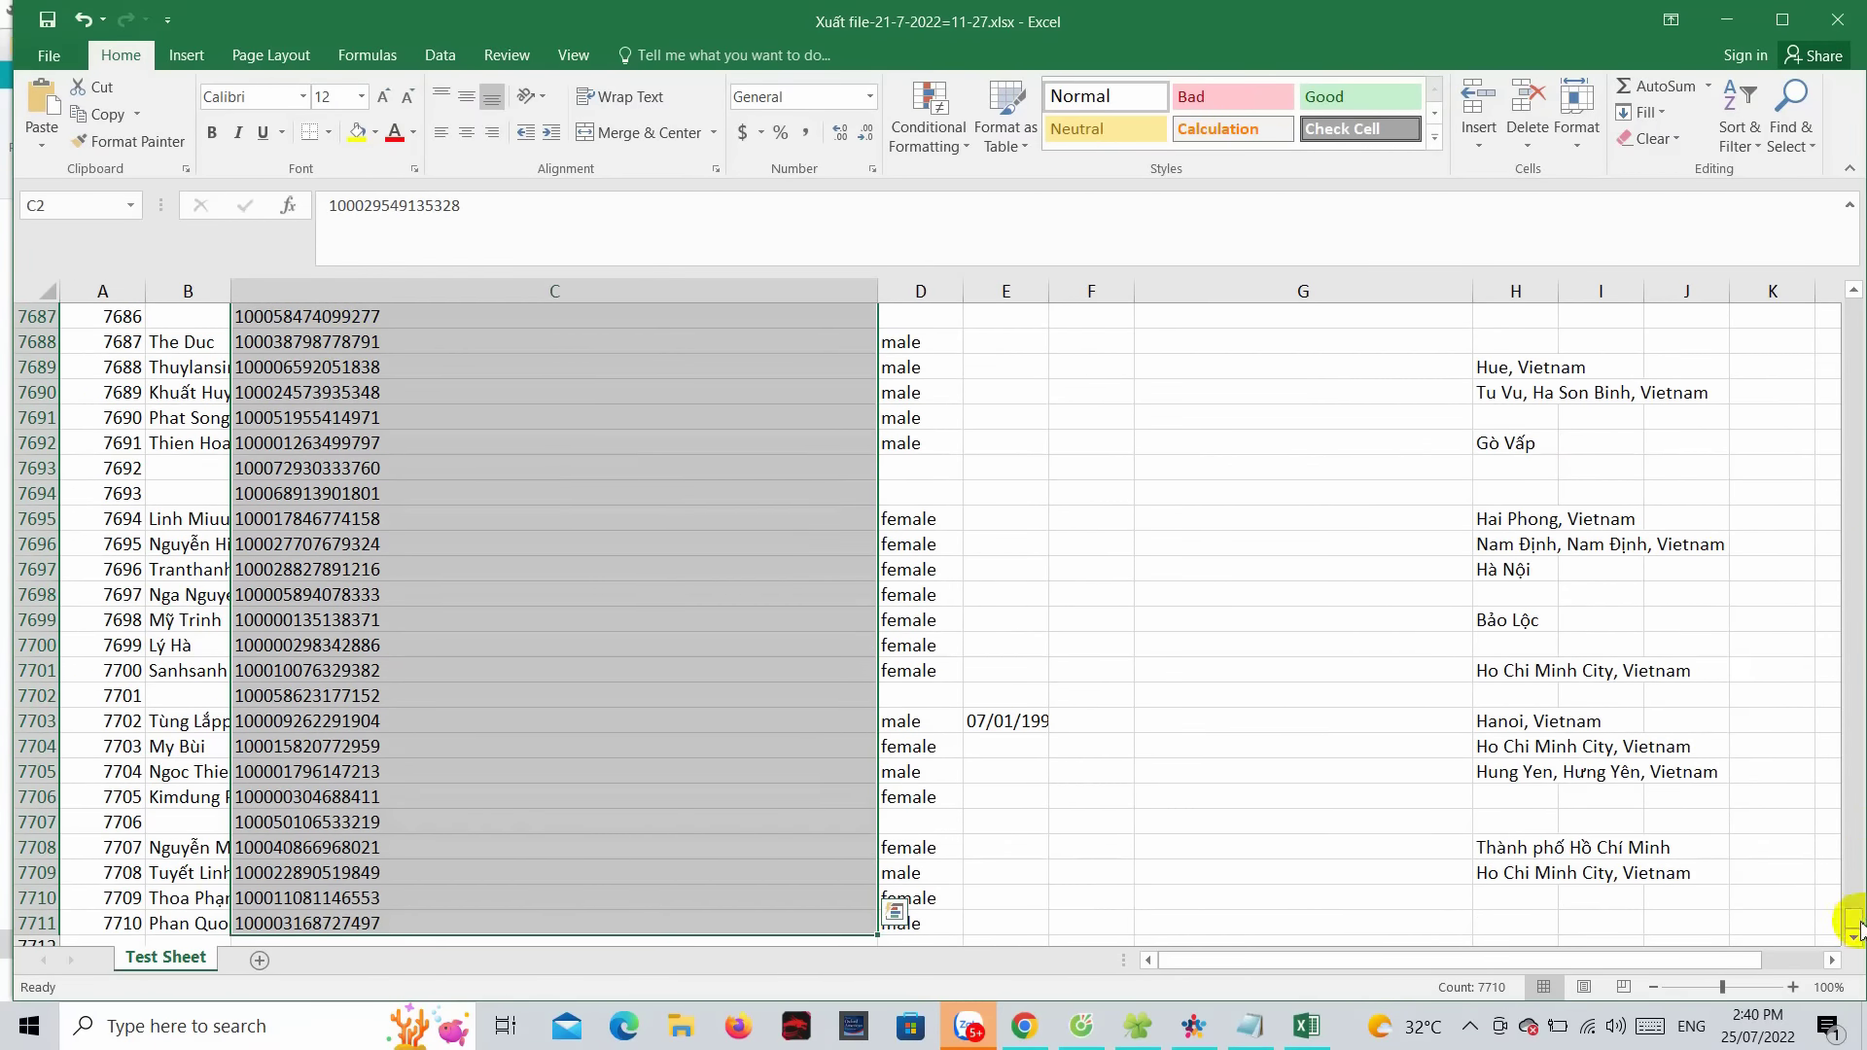
{"action": "scroll", "coordinate": [876, 739], "scroll_direction": "down", "scroll_amount": 3}
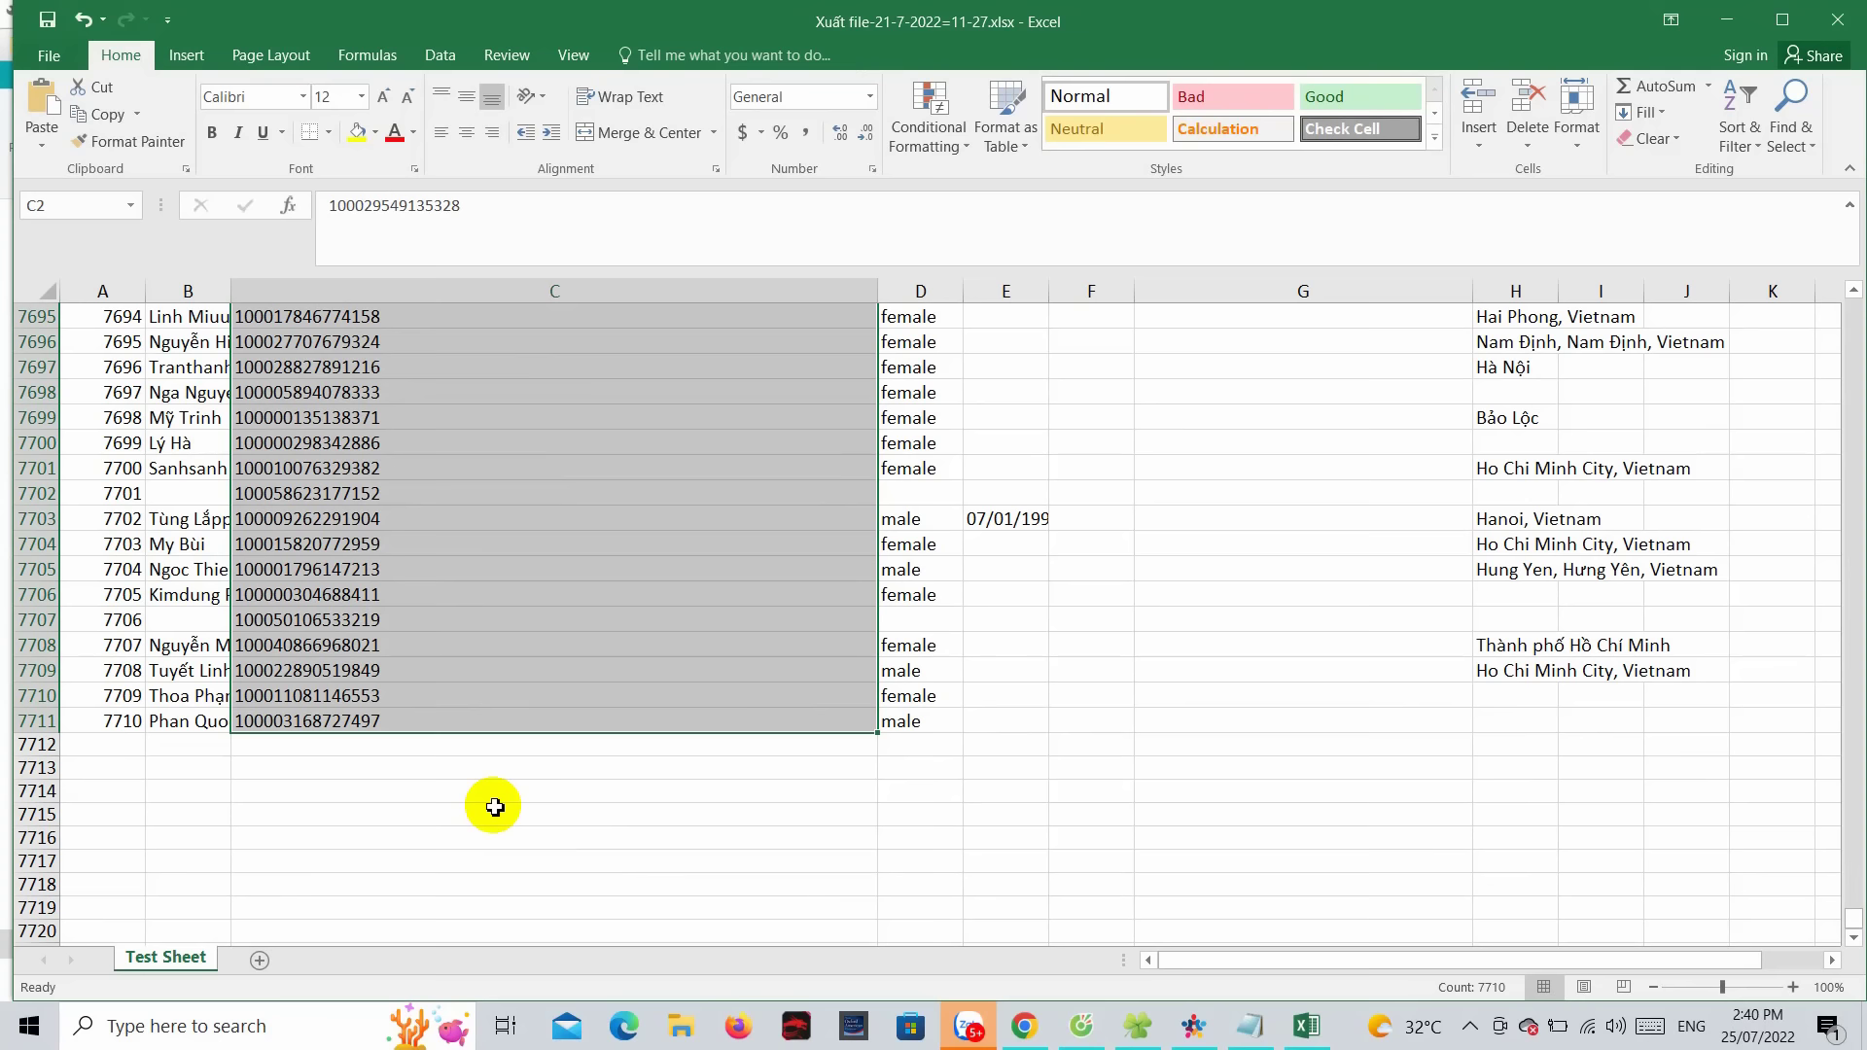
{"action": "key", "text": "ctrl+c"}
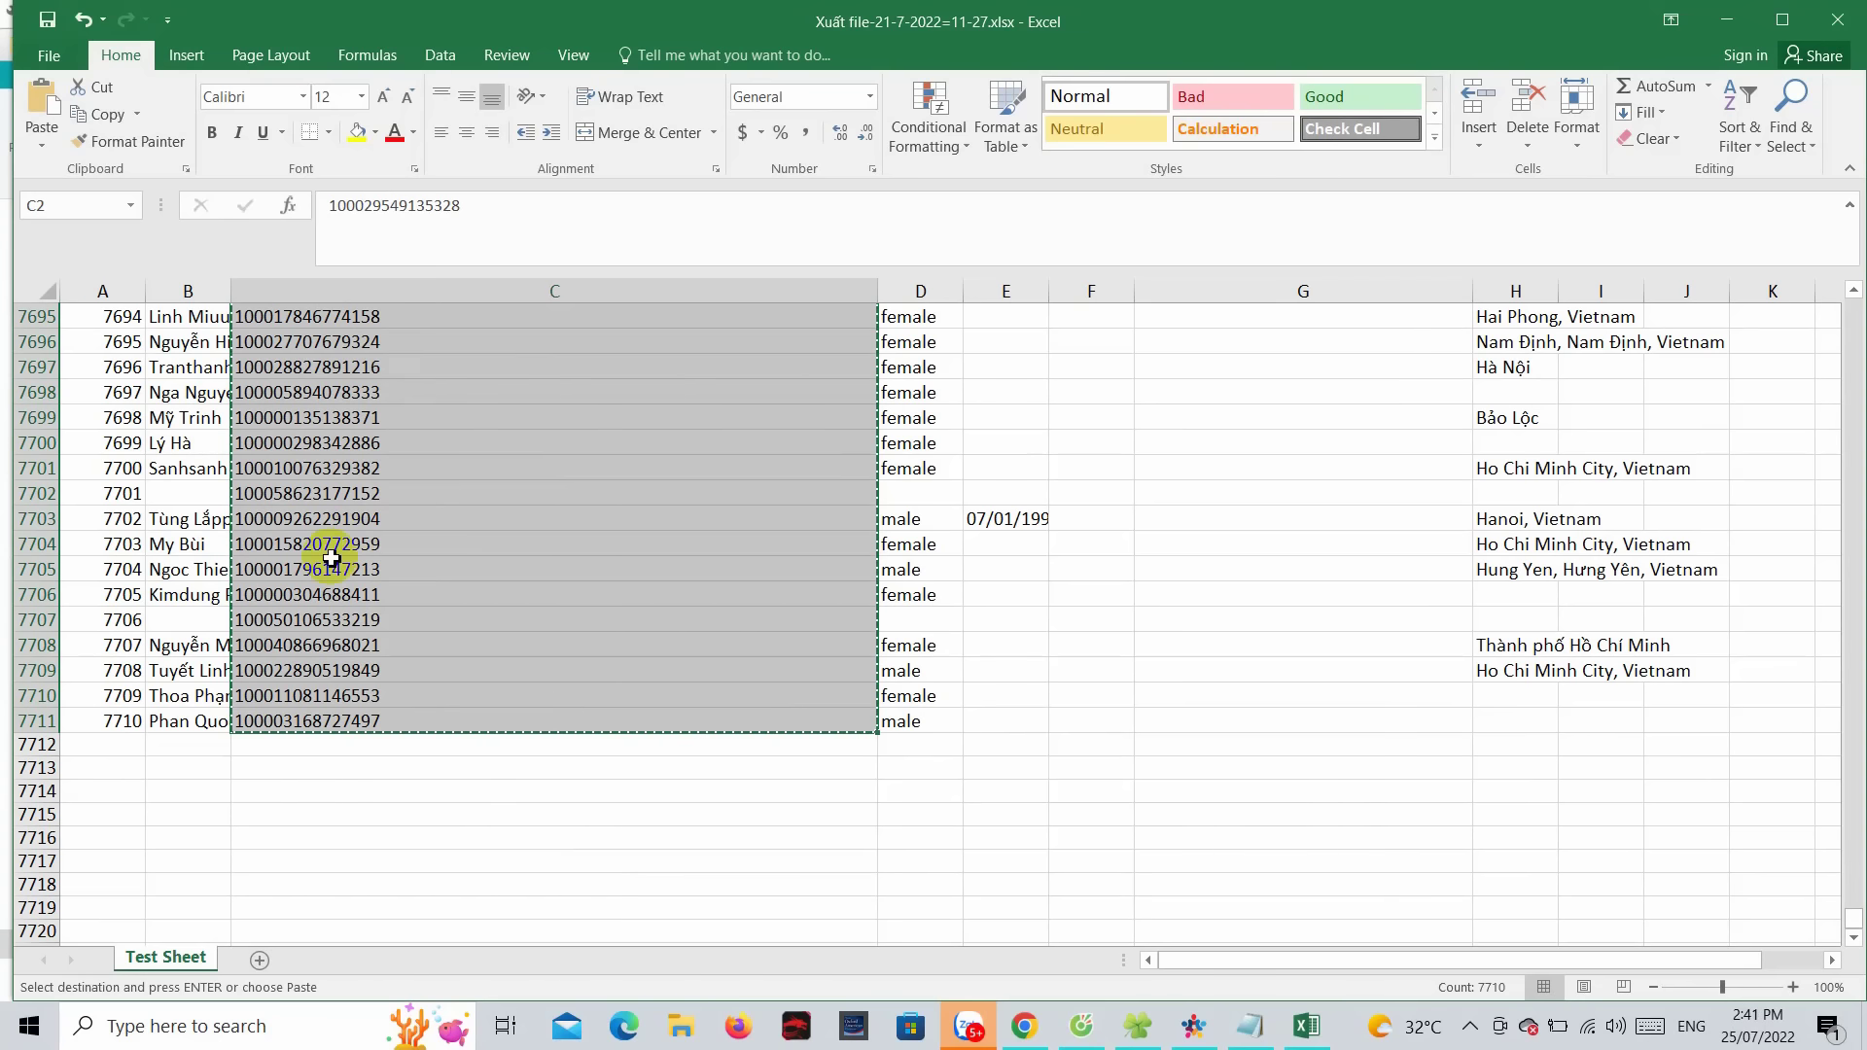
- Switch to the Cốc Cốc browser, go to google.com in a new tab and create a blank Google Sheets spreadsheet
{"action": "left_click", "coordinate": [1092, 1026]}
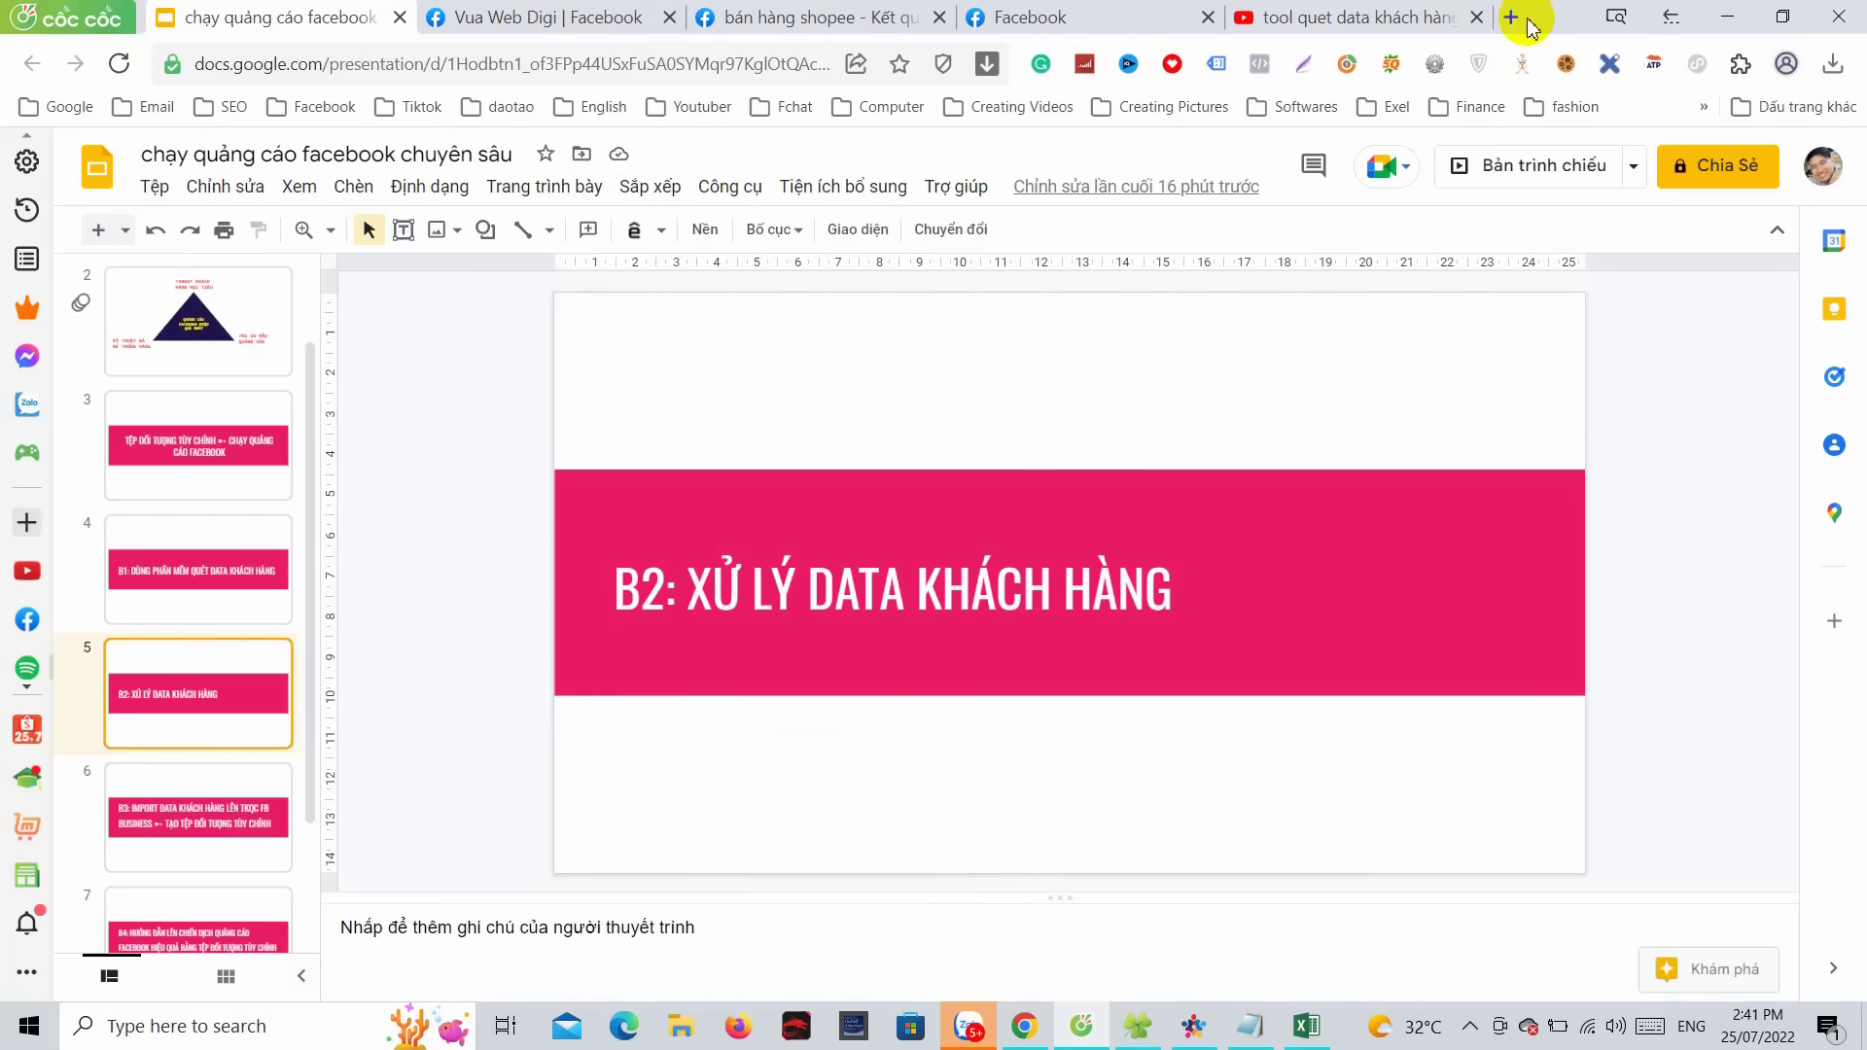
{"action": "left_click", "coordinate": [1514, 19]}
{"action": "type", "text": "g"}
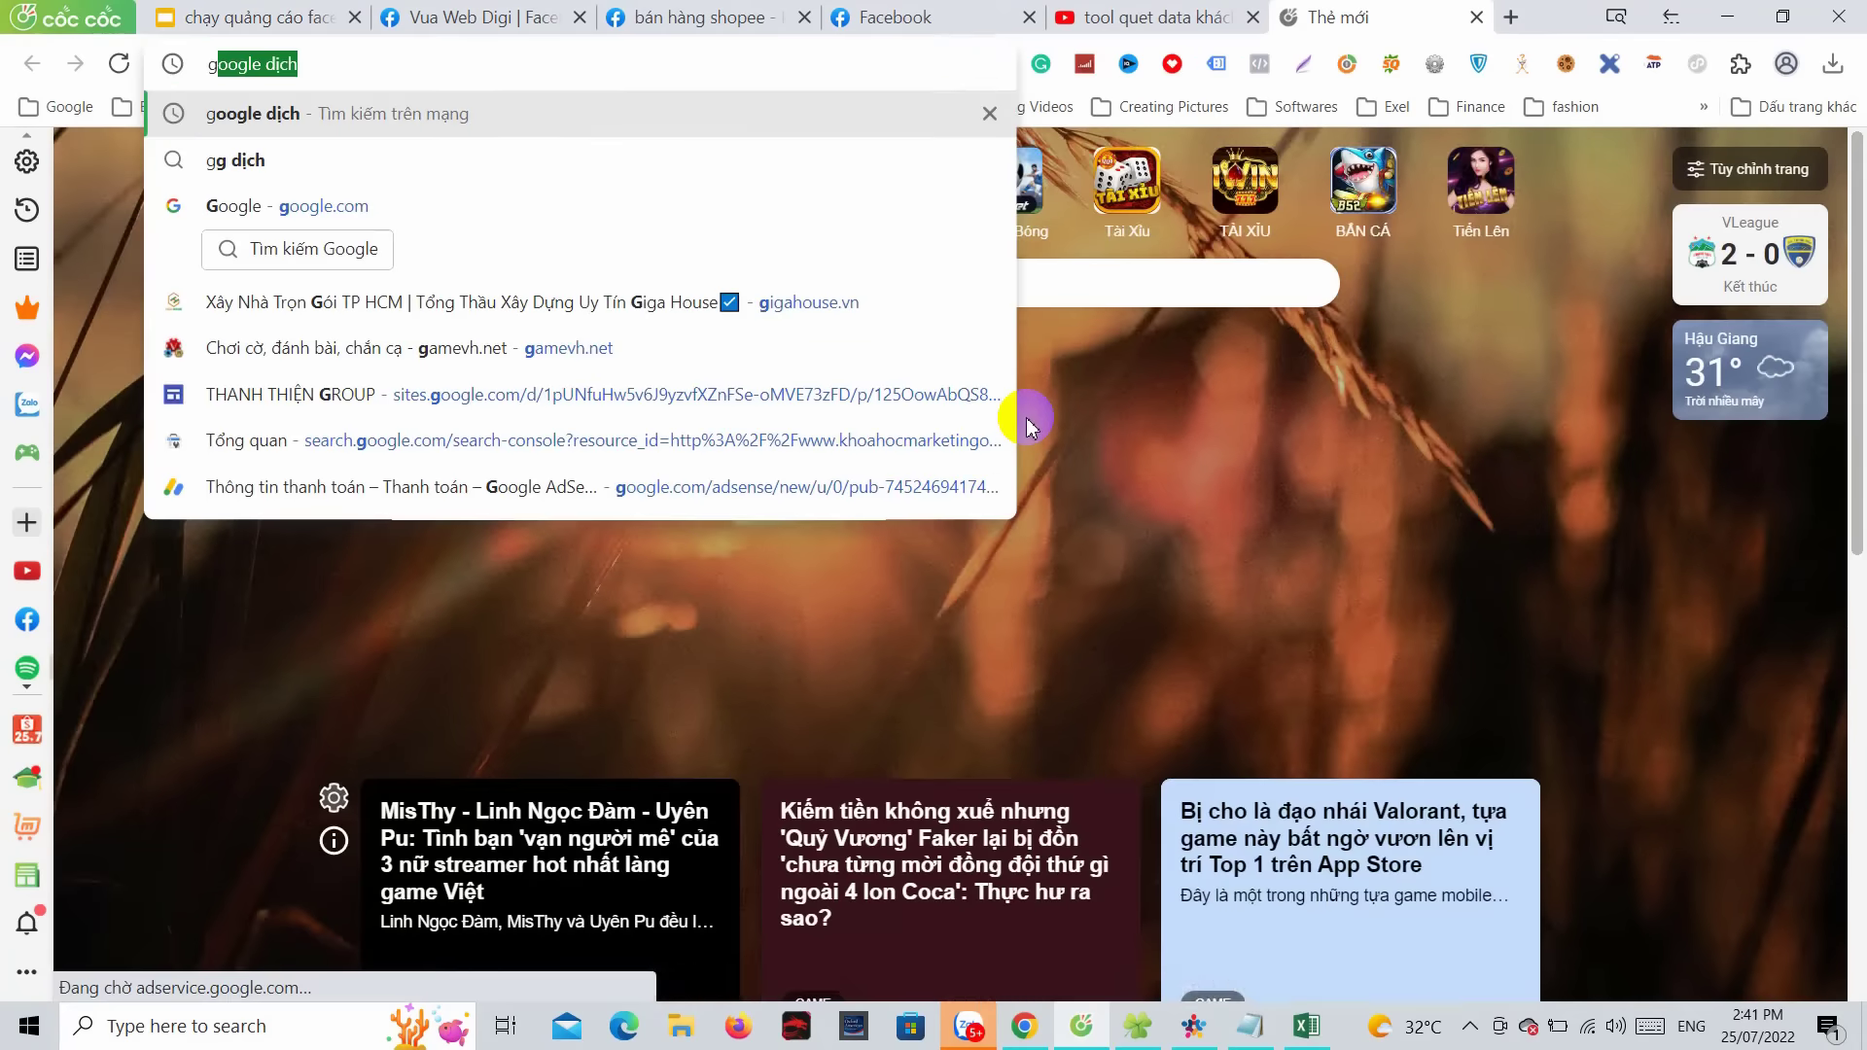
{"action": "type", "text": "oogl"}
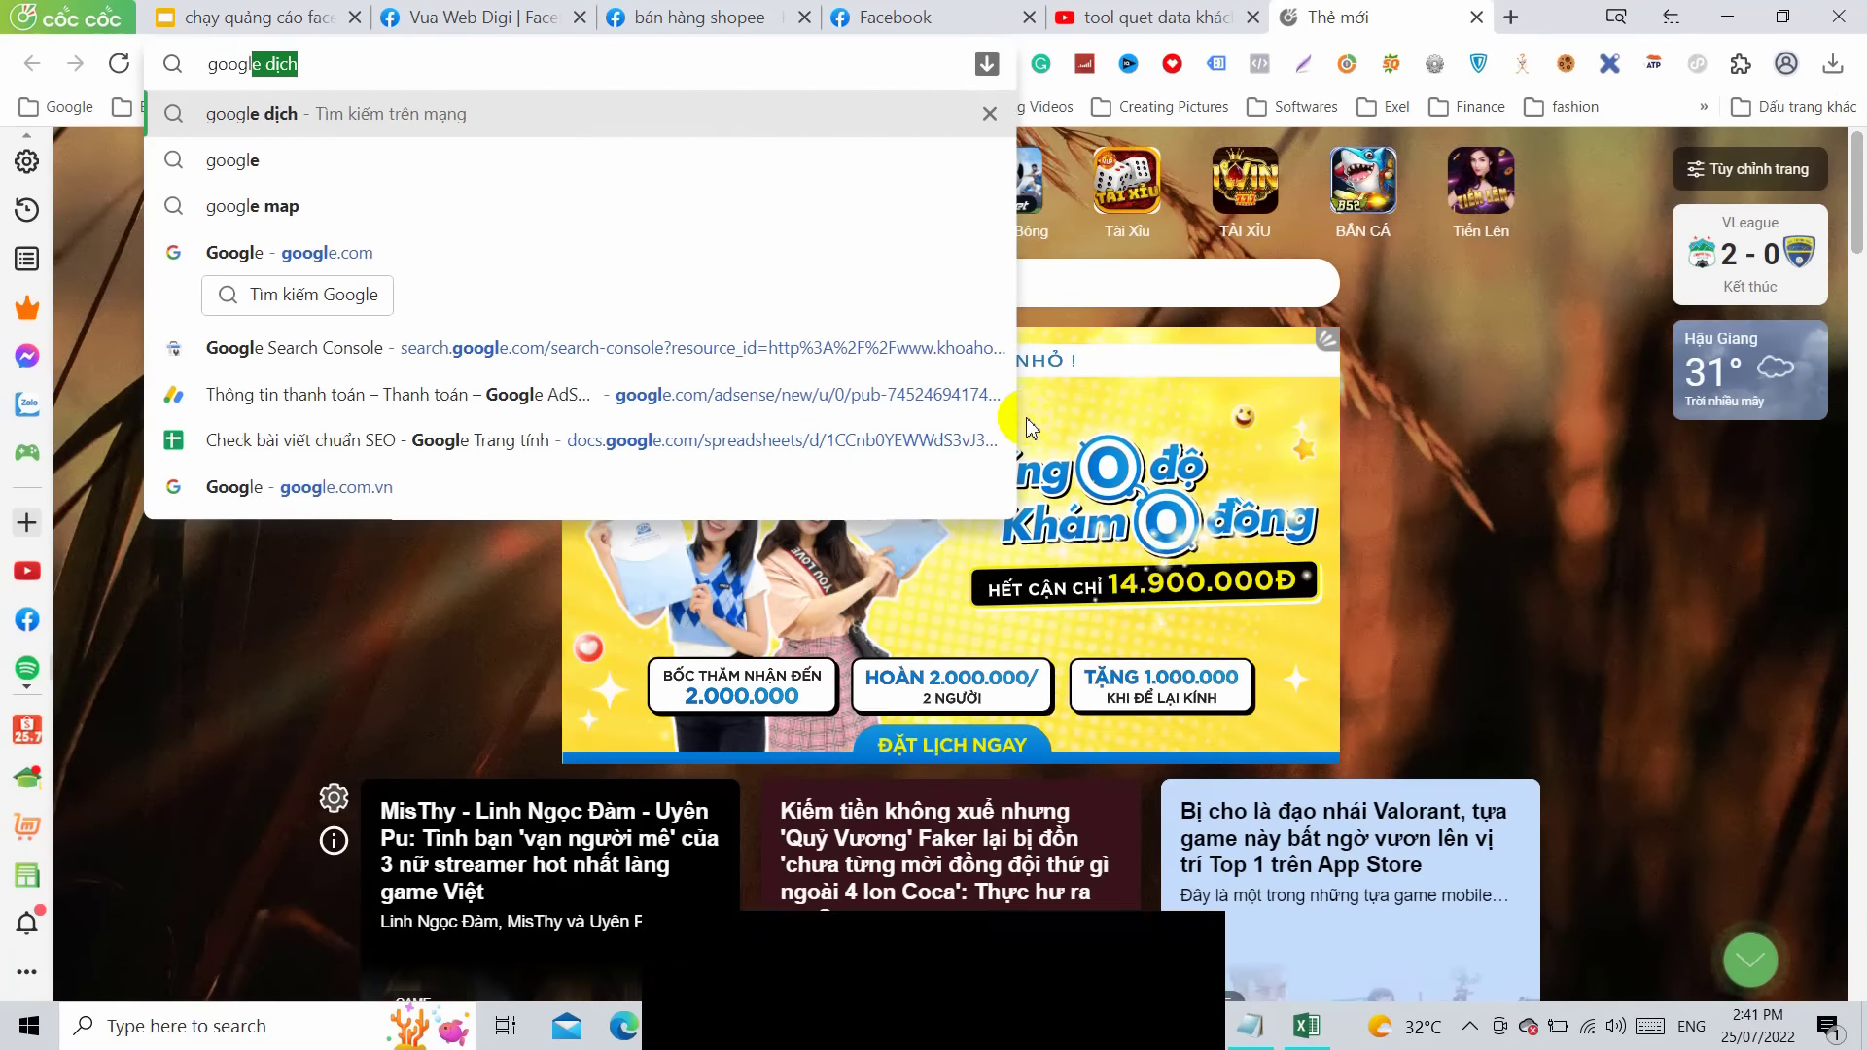
{"action": "type", "text": "e.com"}
{"action": "key", "text": "Return"}
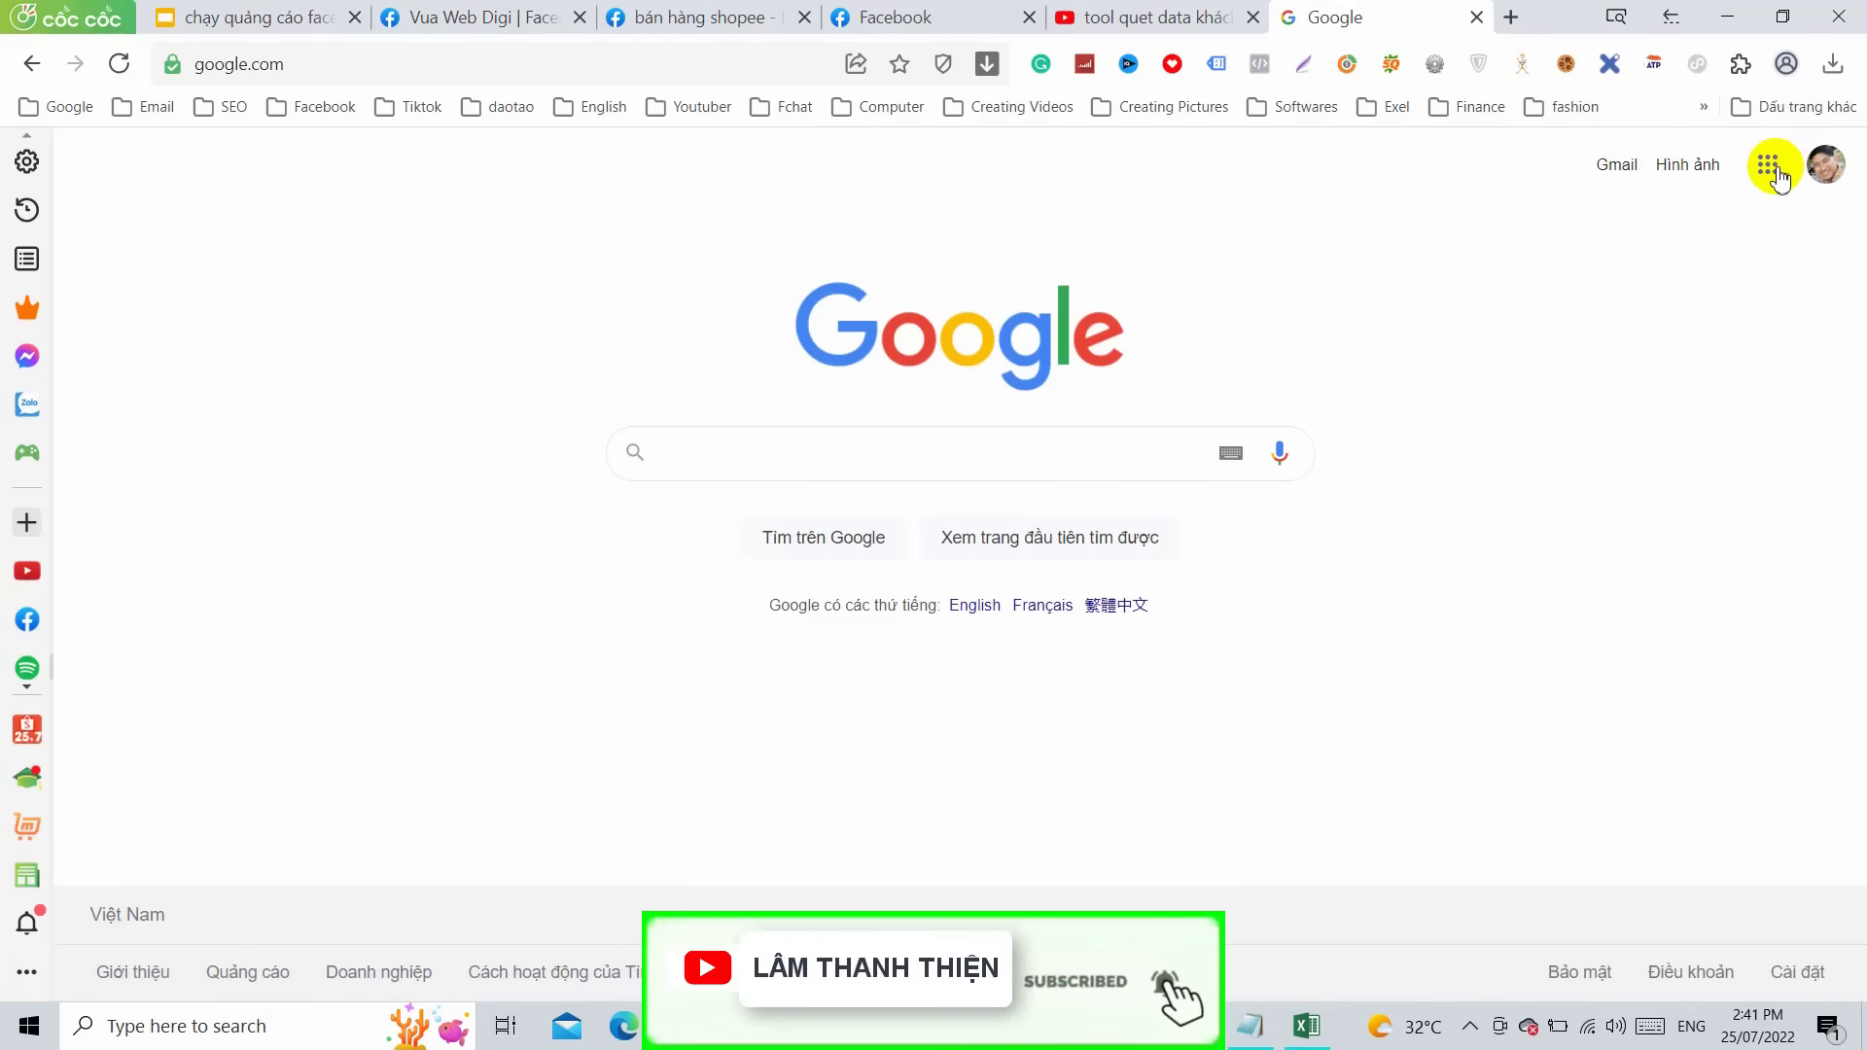
{"action": "left_click", "coordinate": [1768, 167]}
{"action": "scroll", "coordinate": [1684, 434], "scroll_direction": "down", "scroll_amount": 5}
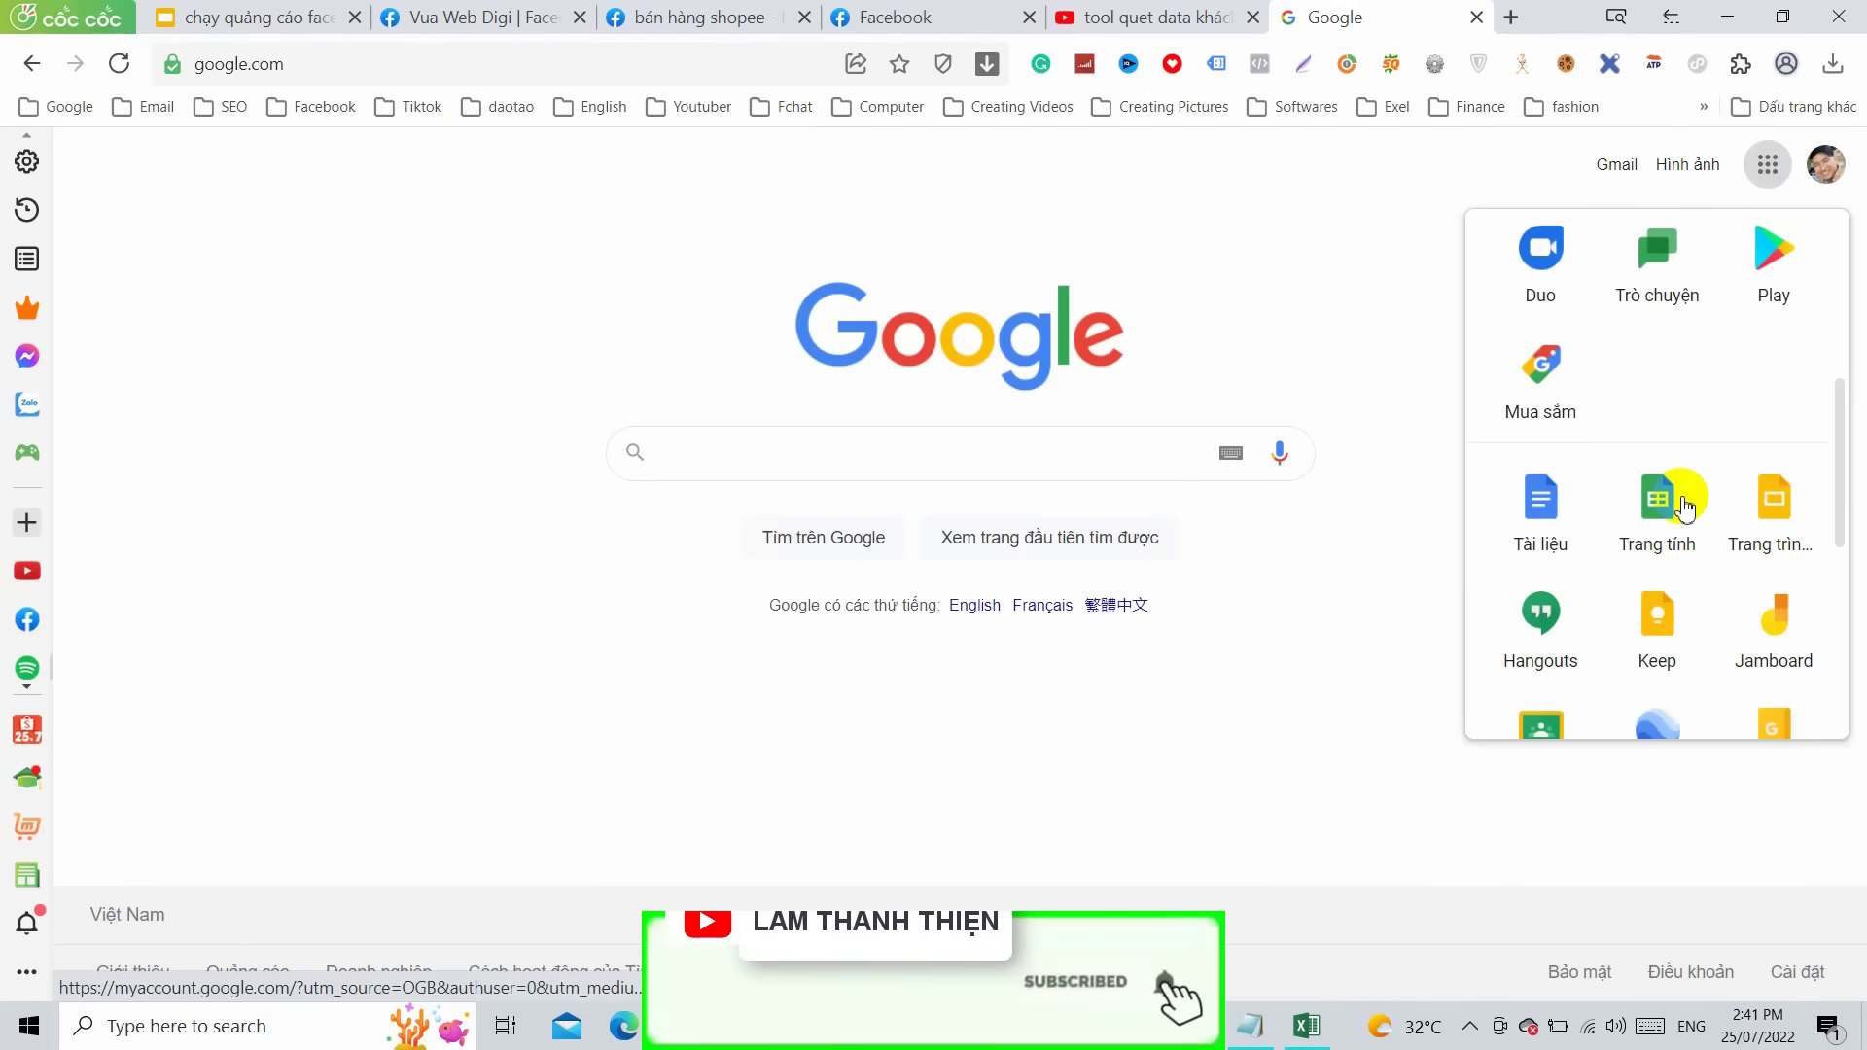
{"action": "left_click", "coordinate": [1659, 530]}
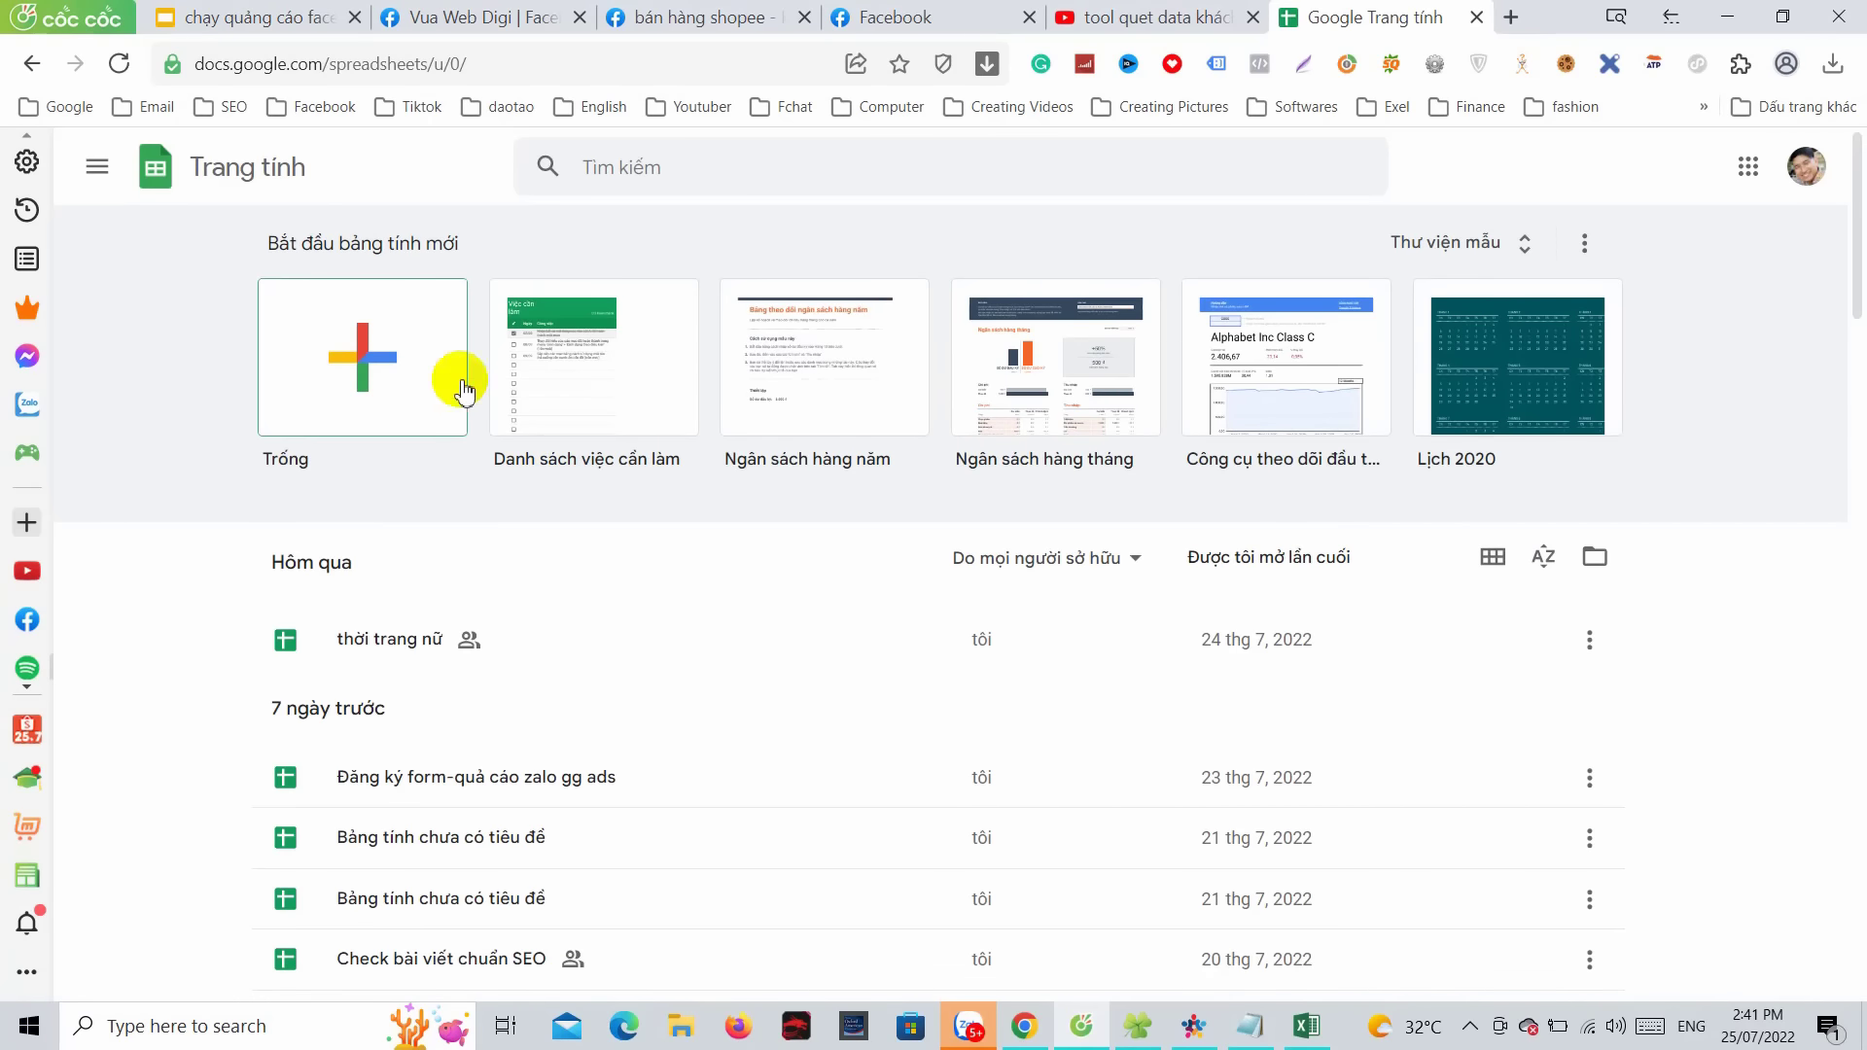
{"action": "left_click_drag", "start_coordinate": [230, 266], "coordinate": [429, 325]}
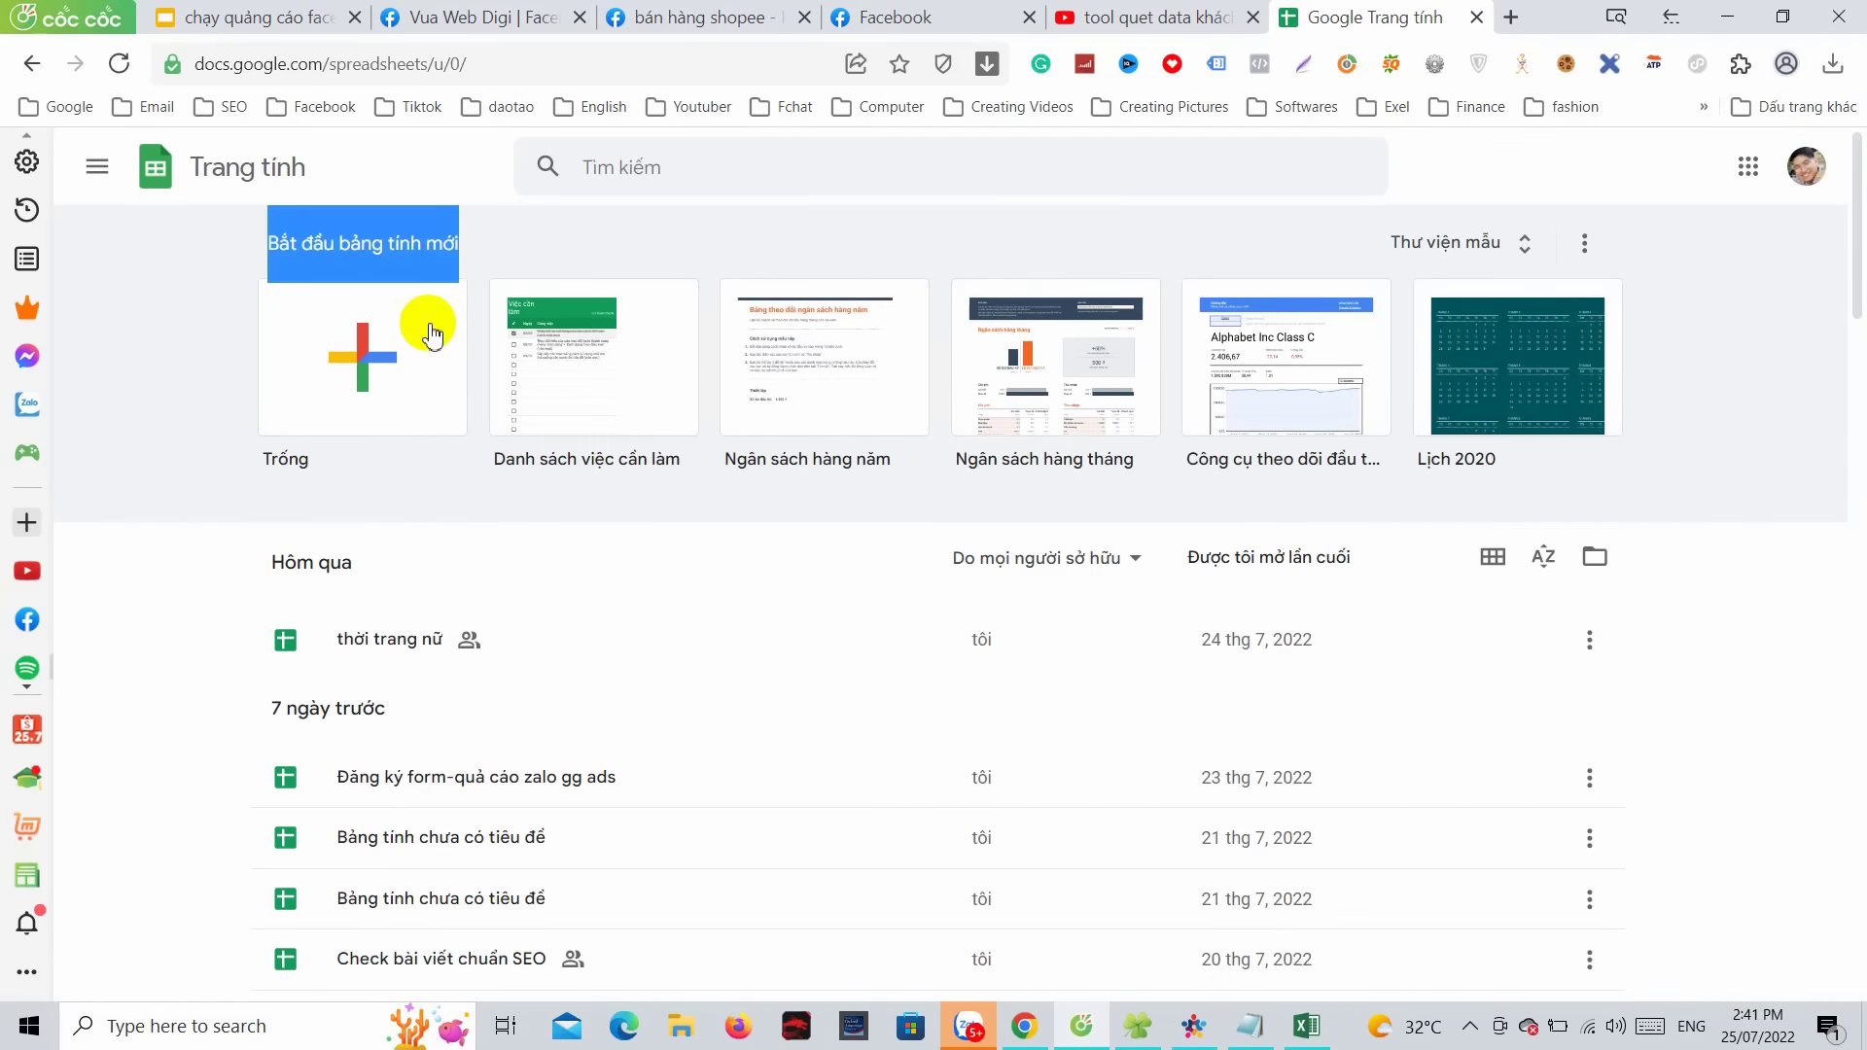
{"action": "left_click", "coordinate": [363, 378]}
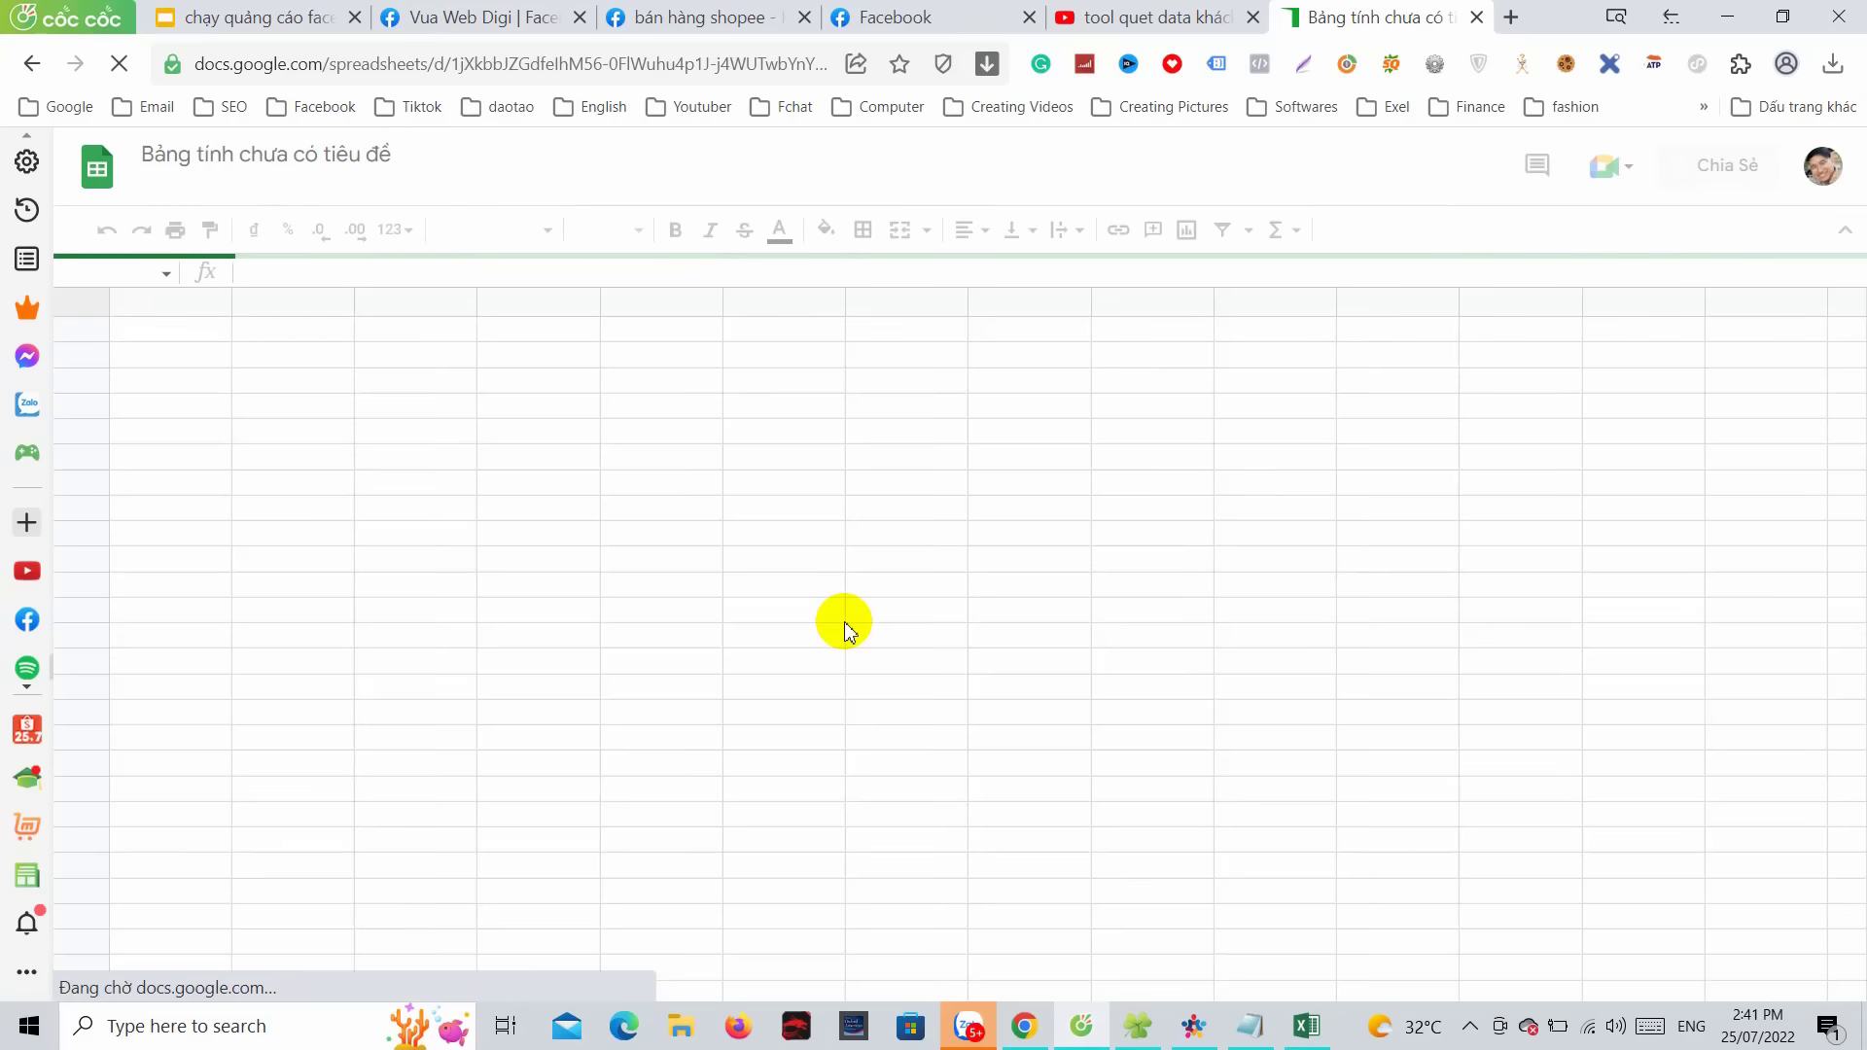
- Paste the copied UIDs into the blank spreadsheet starting at cell B1, minimizing the source workbook
{"action": "left_click", "coordinate": [312, 335]}
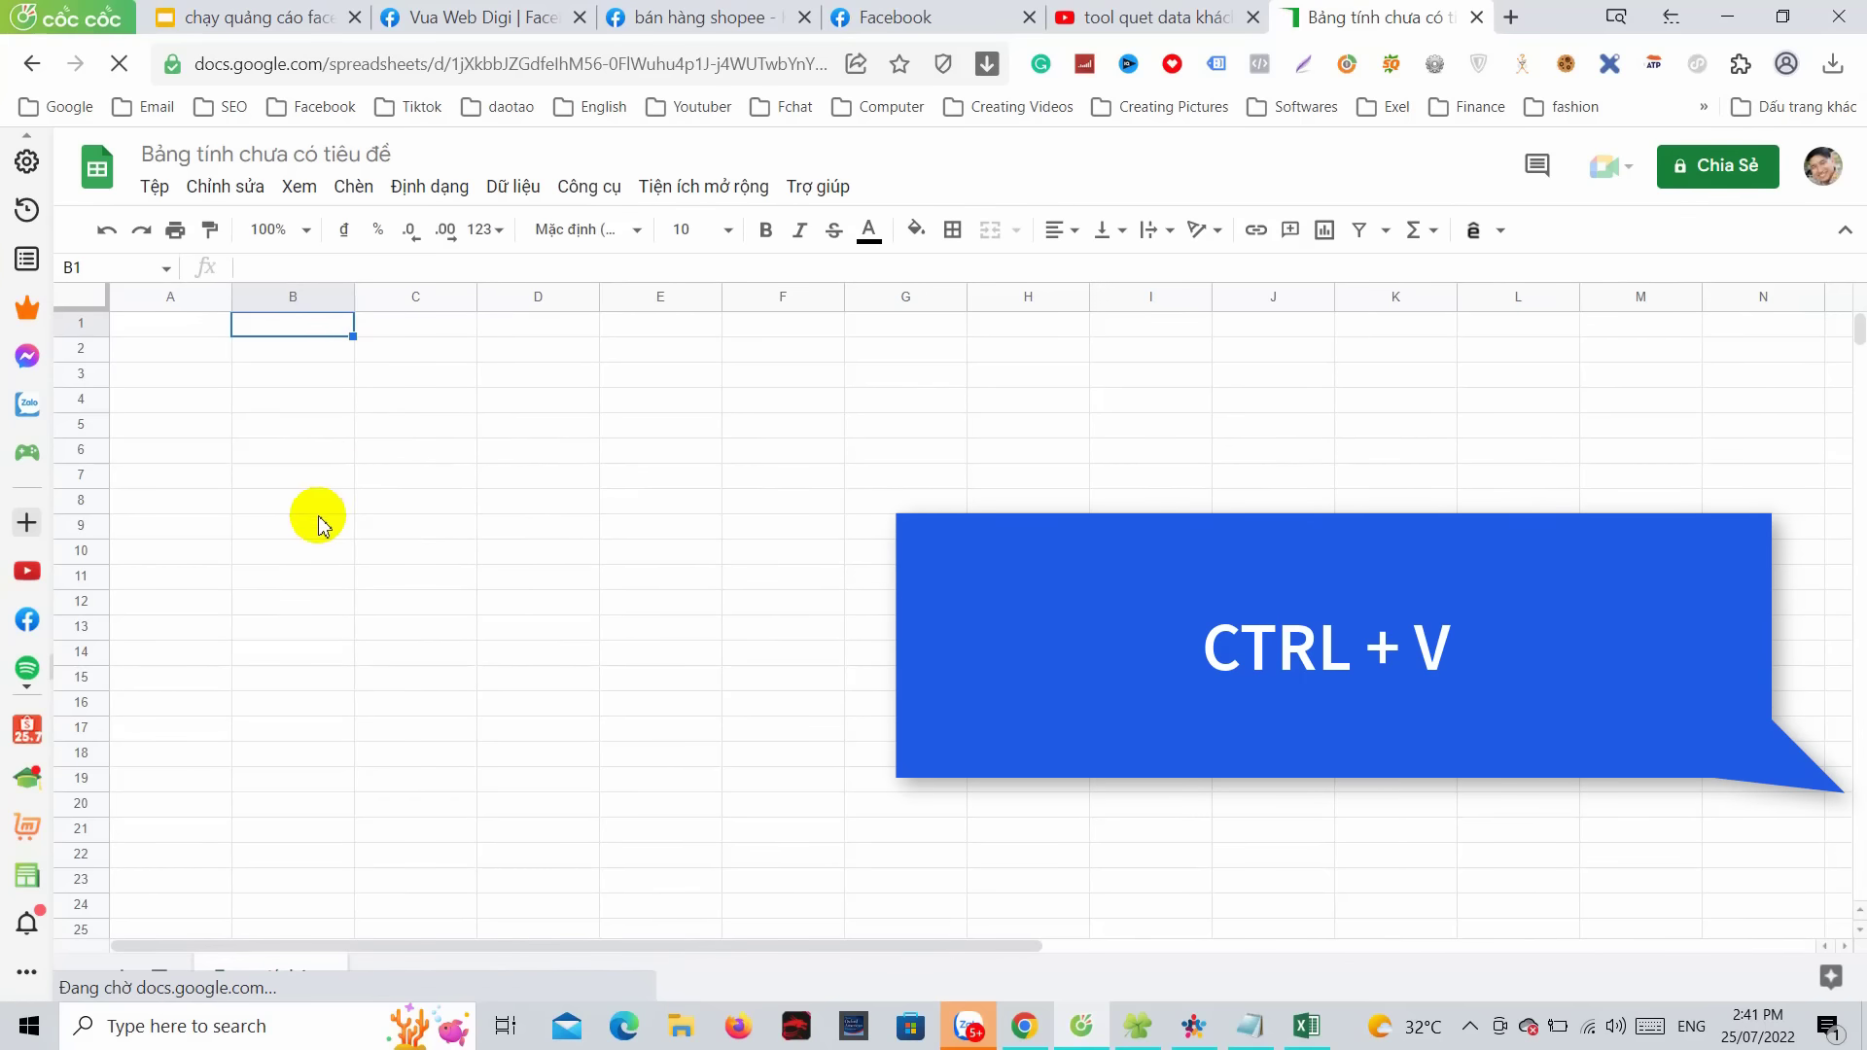
{"action": "left_click", "coordinate": [1304, 1024]}
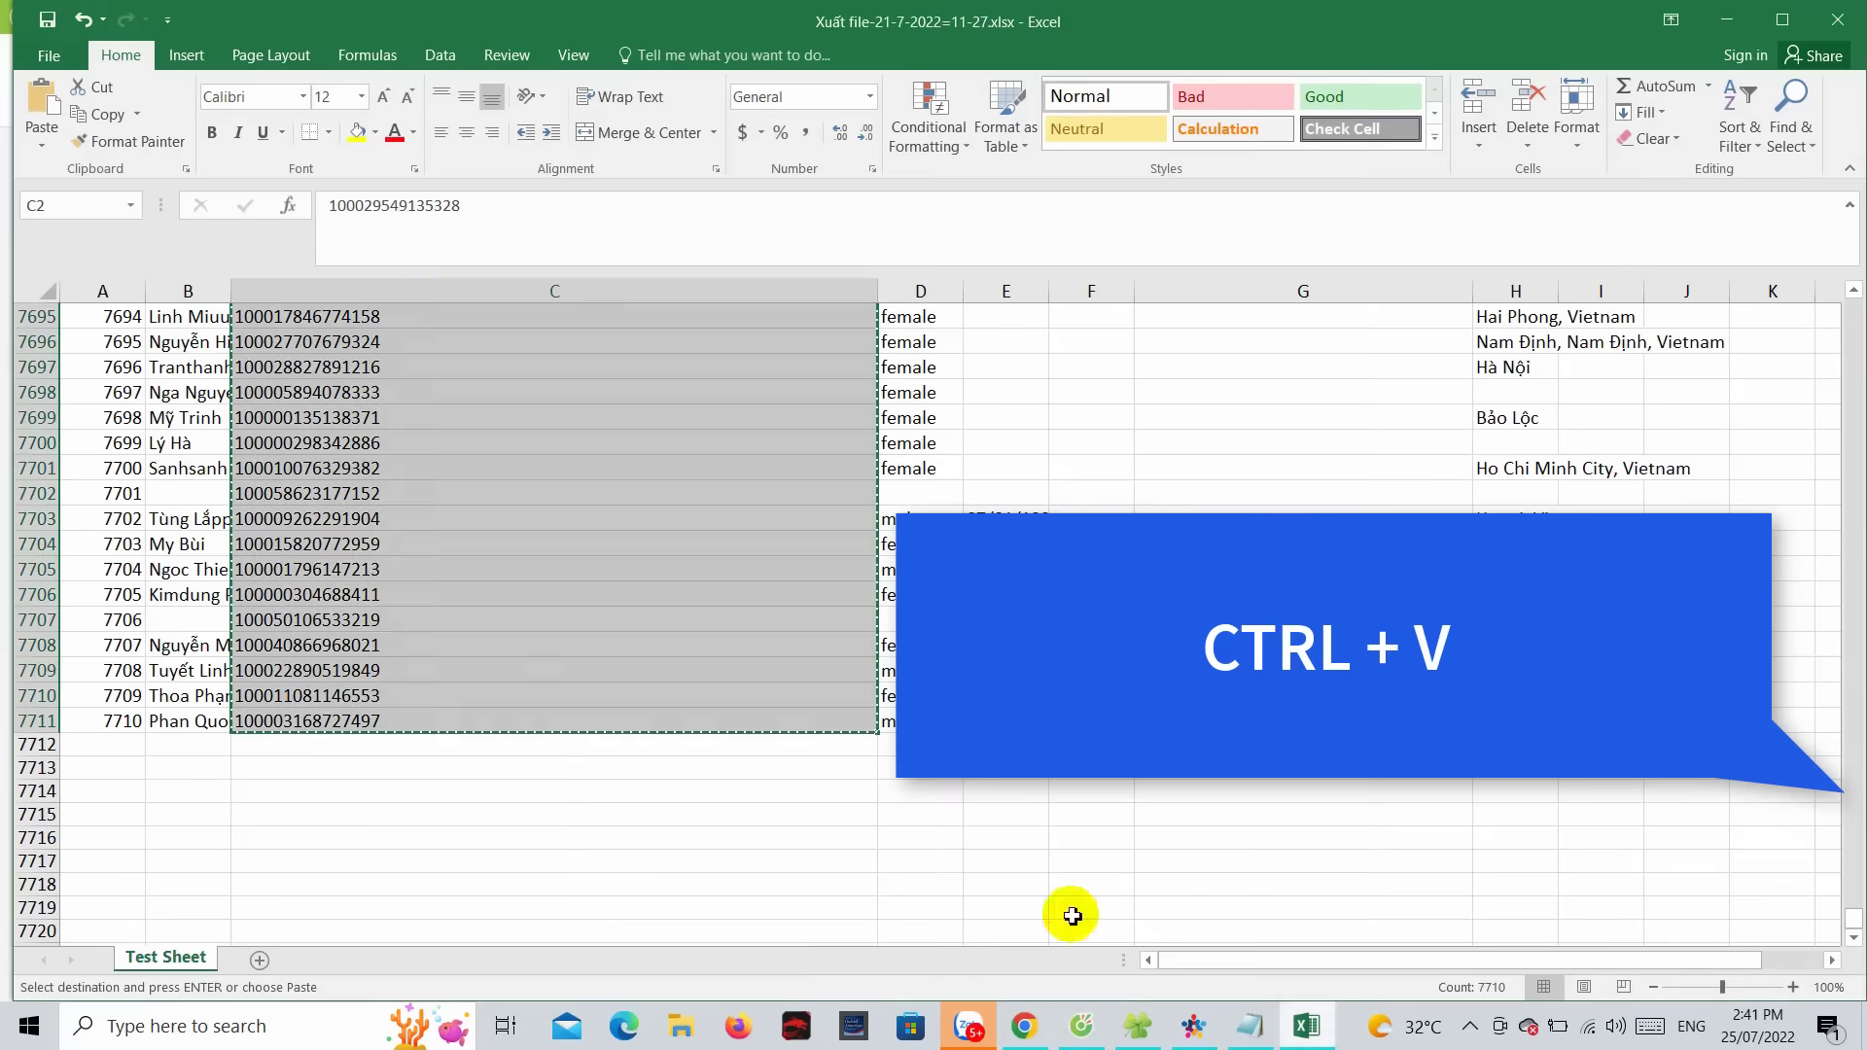
{"action": "left_click", "coordinate": [1727, 19]}
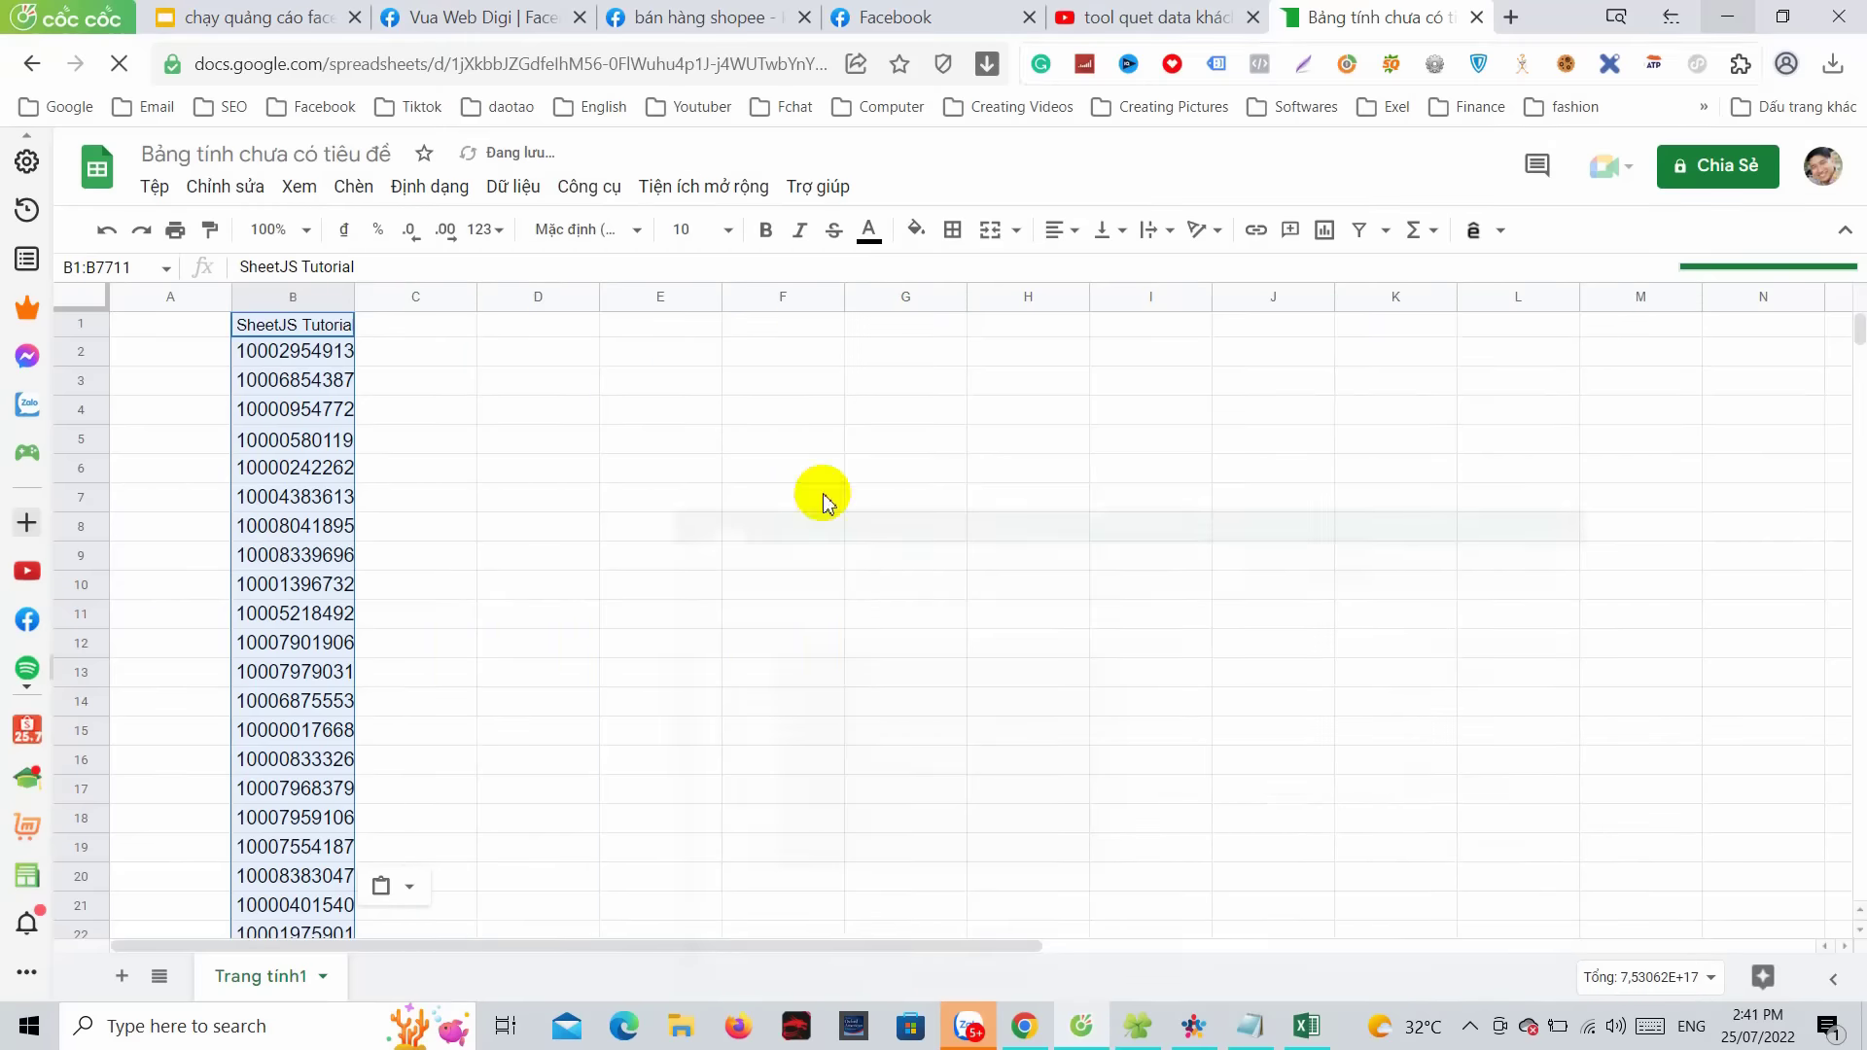
{"action": "scroll", "coordinate": [378, 742], "scroll_direction": "down", "scroll_amount": 16}
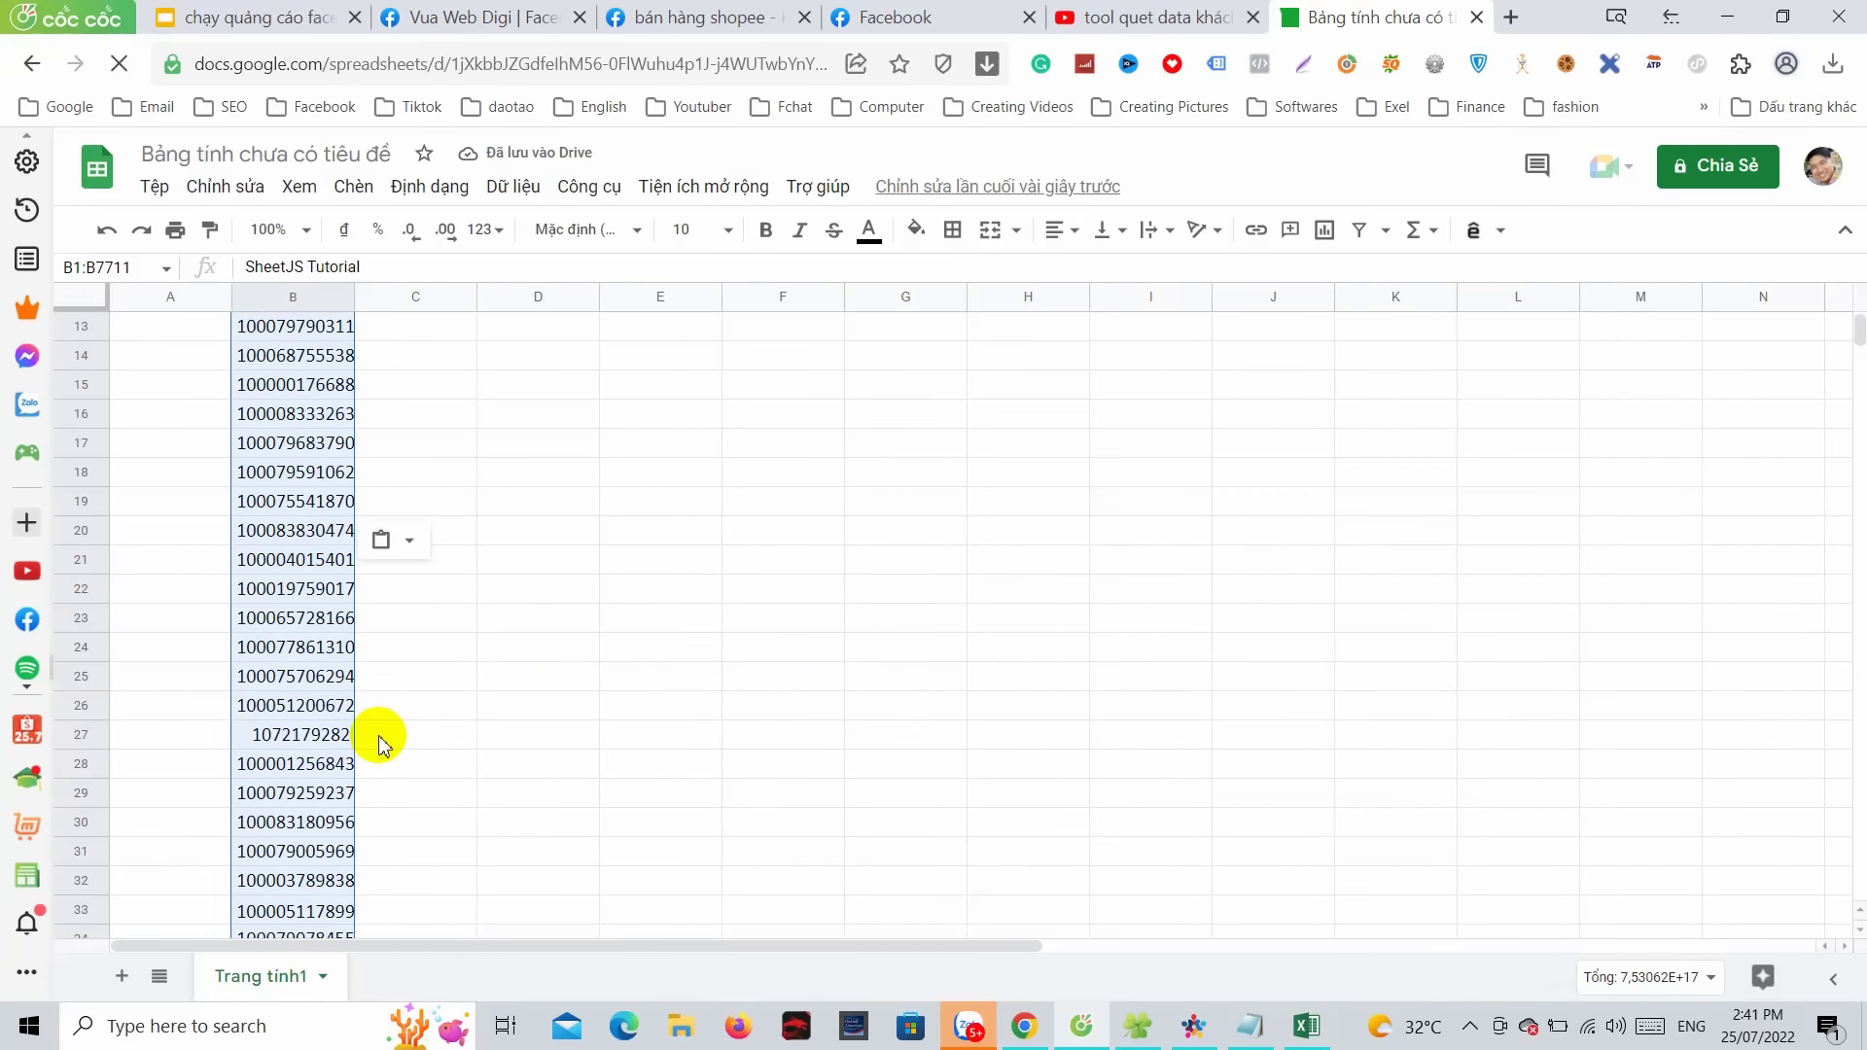
{"action": "scroll", "coordinate": [380, 742], "scroll_direction": "up", "scroll_amount": 16}
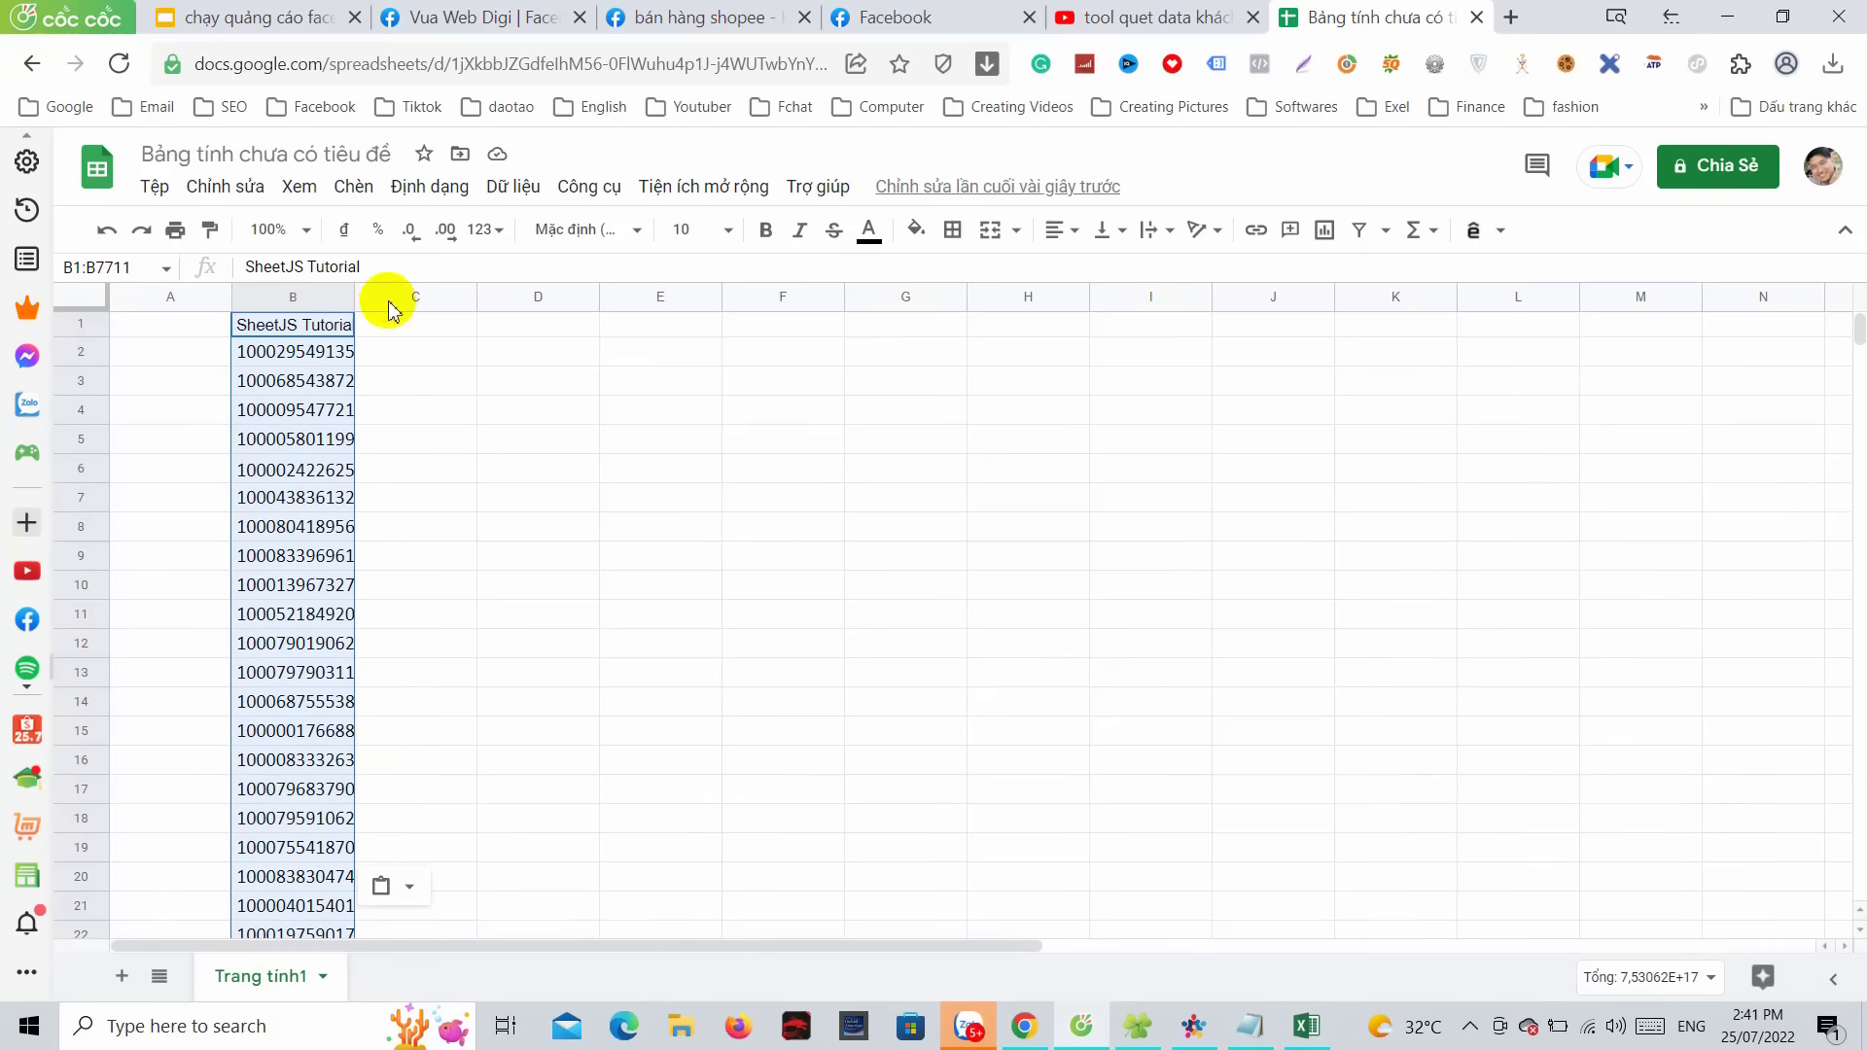
- Fit column B to the full UIDs and delete row 1 containing "SheetJS Tutorial"
{"action": "double_click", "coordinate": [353, 297]}
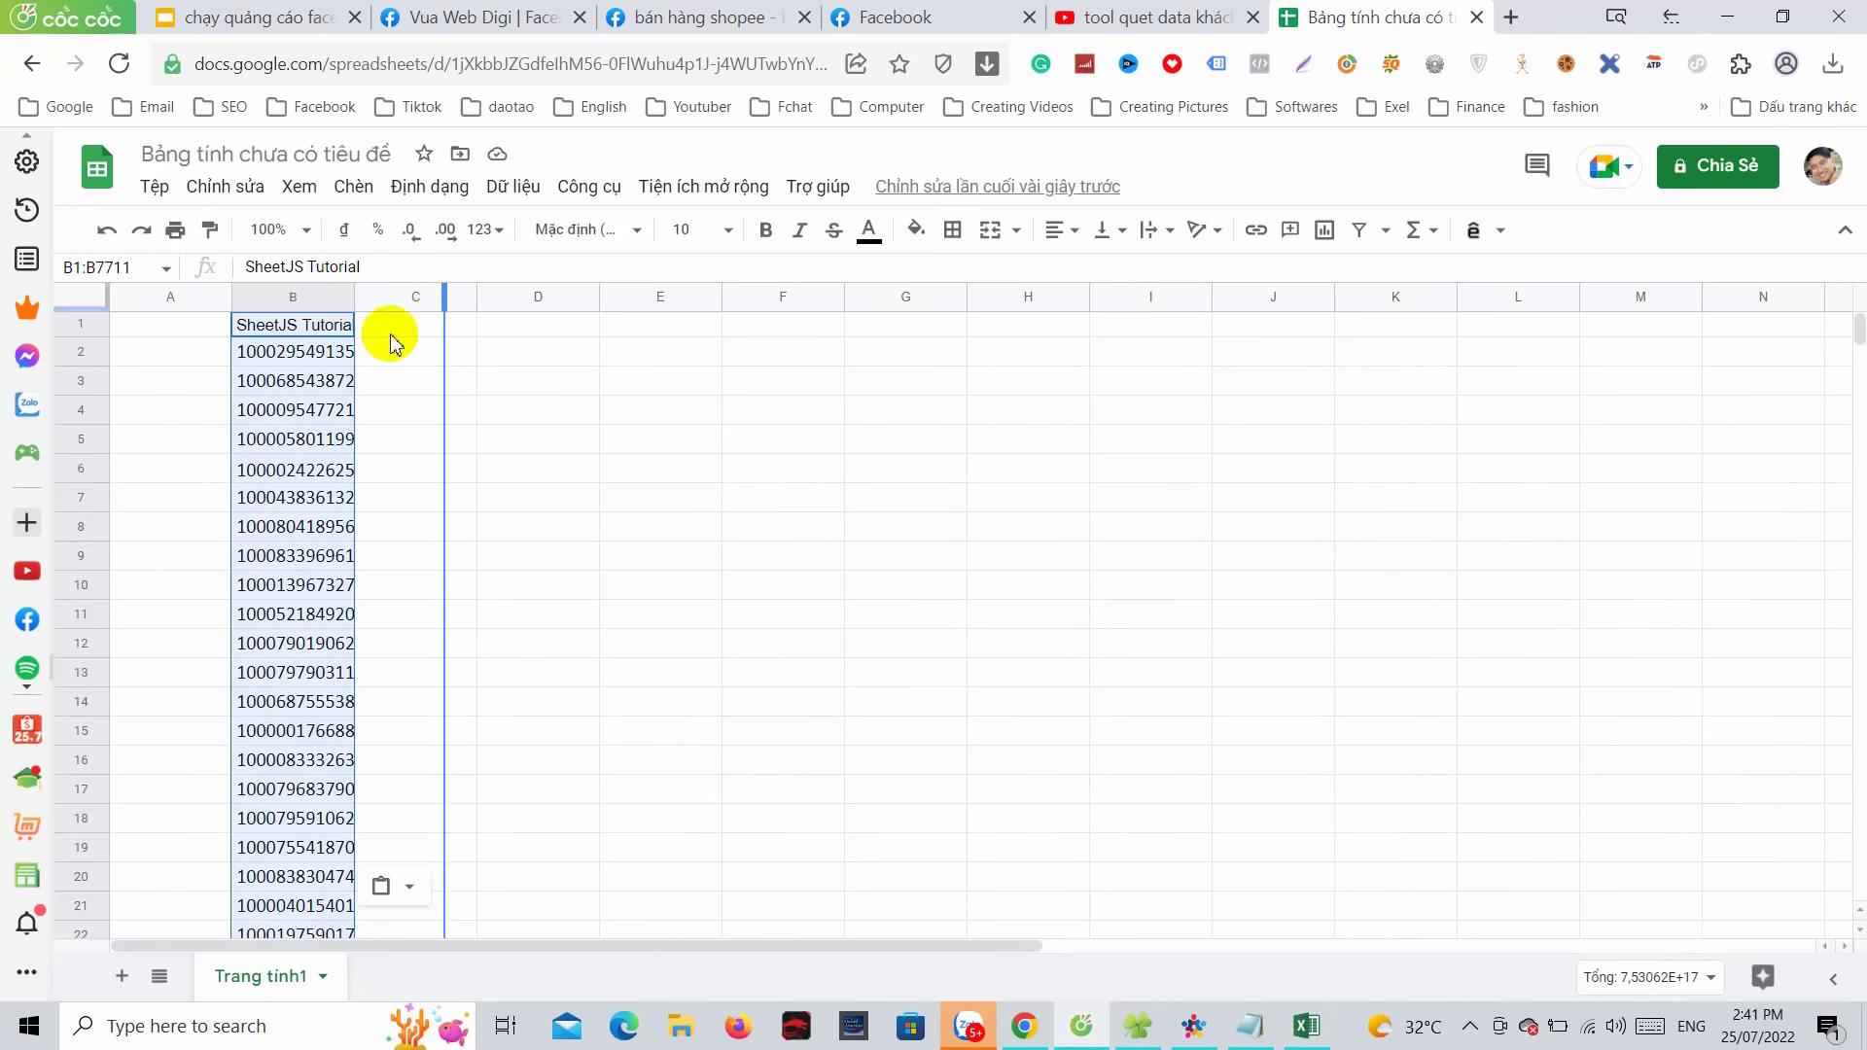
{"action": "left_click", "coordinate": [316, 329]}
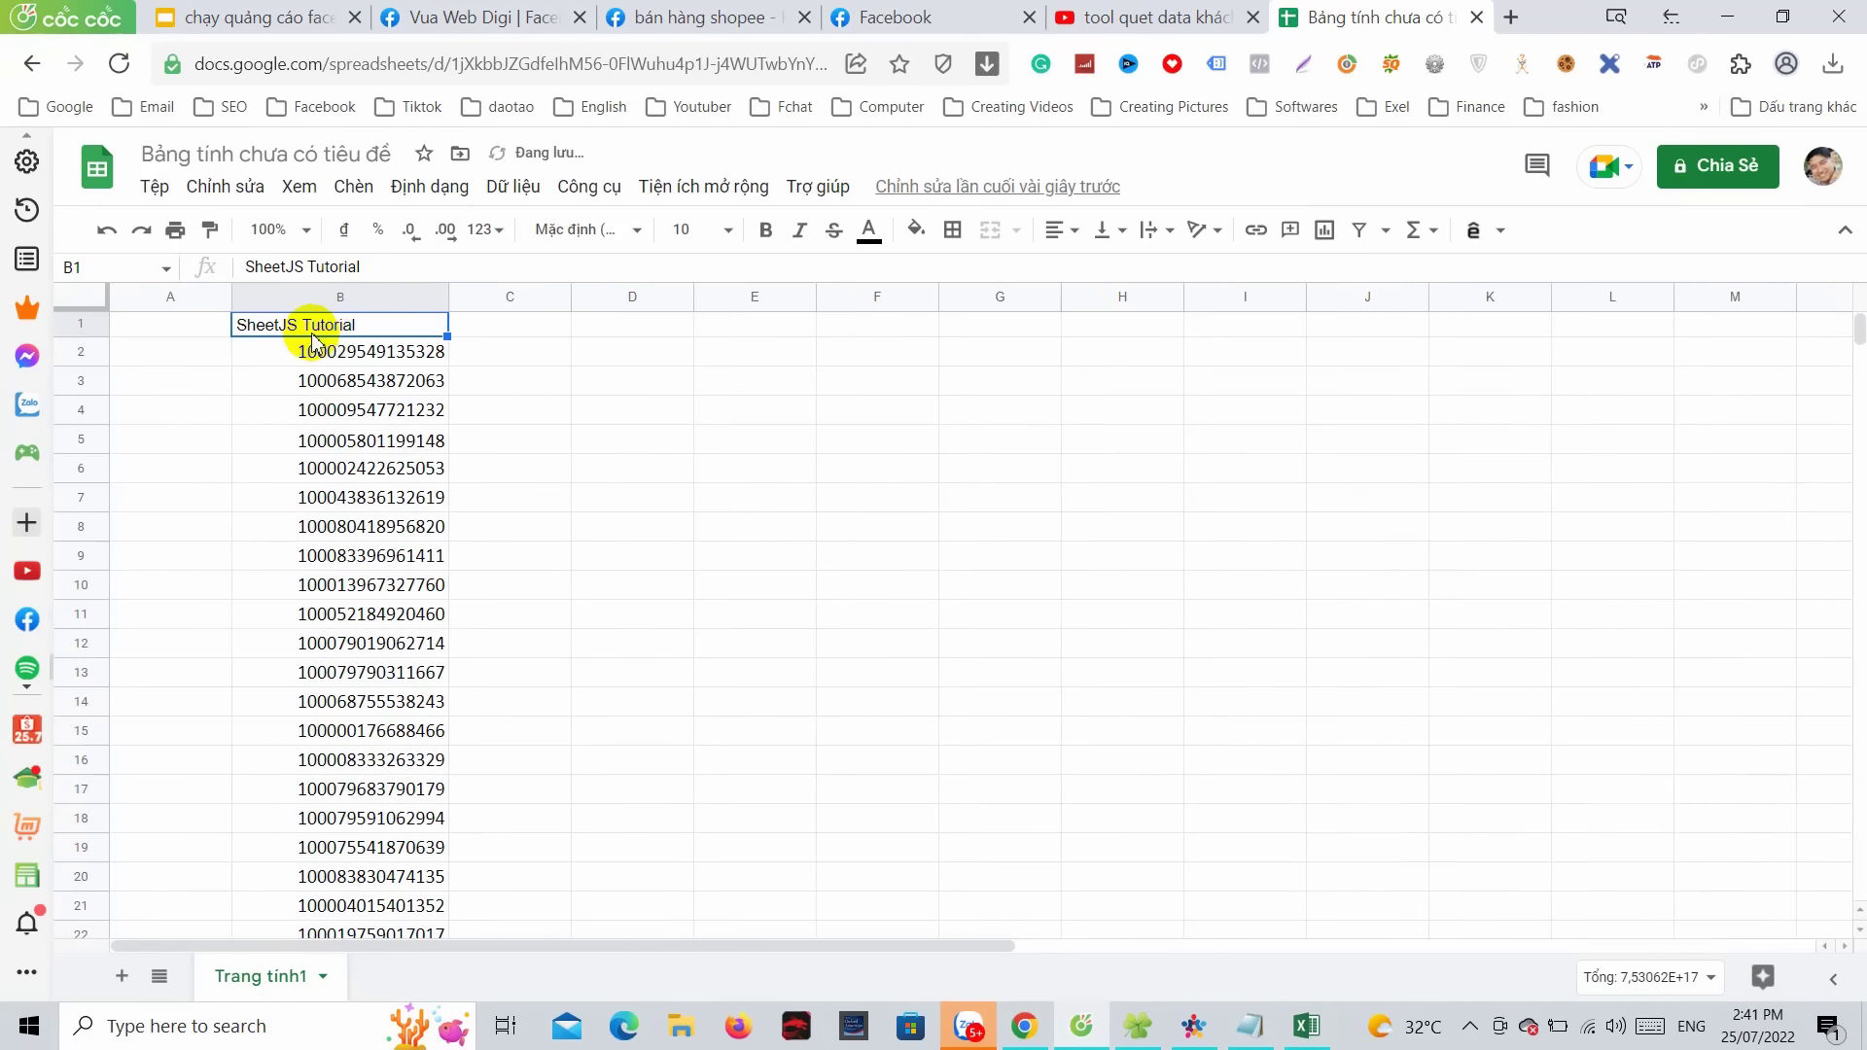
{"action": "left_click", "coordinate": [74, 326]}
{"action": "right_click", "coordinate": [76, 325]}
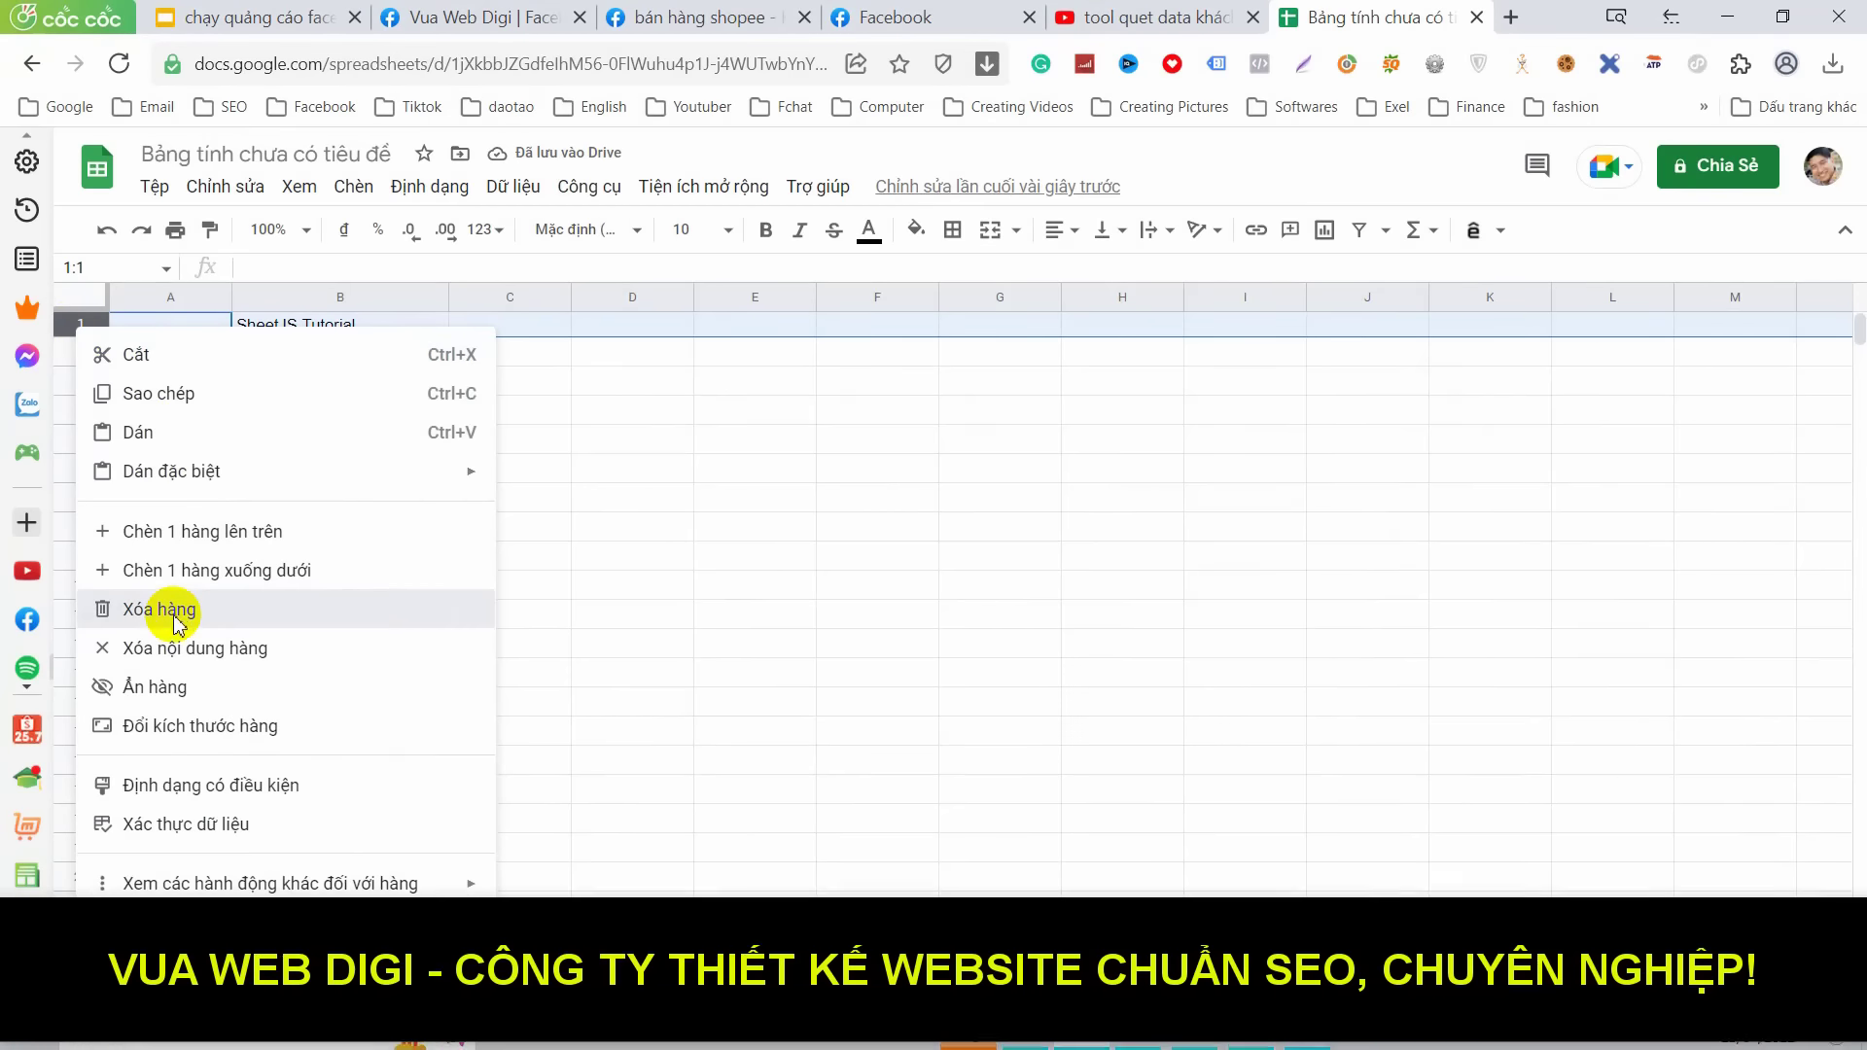
{"action": "left_click", "coordinate": [165, 608]}
{"action": "left_click", "coordinate": [679, 591]}
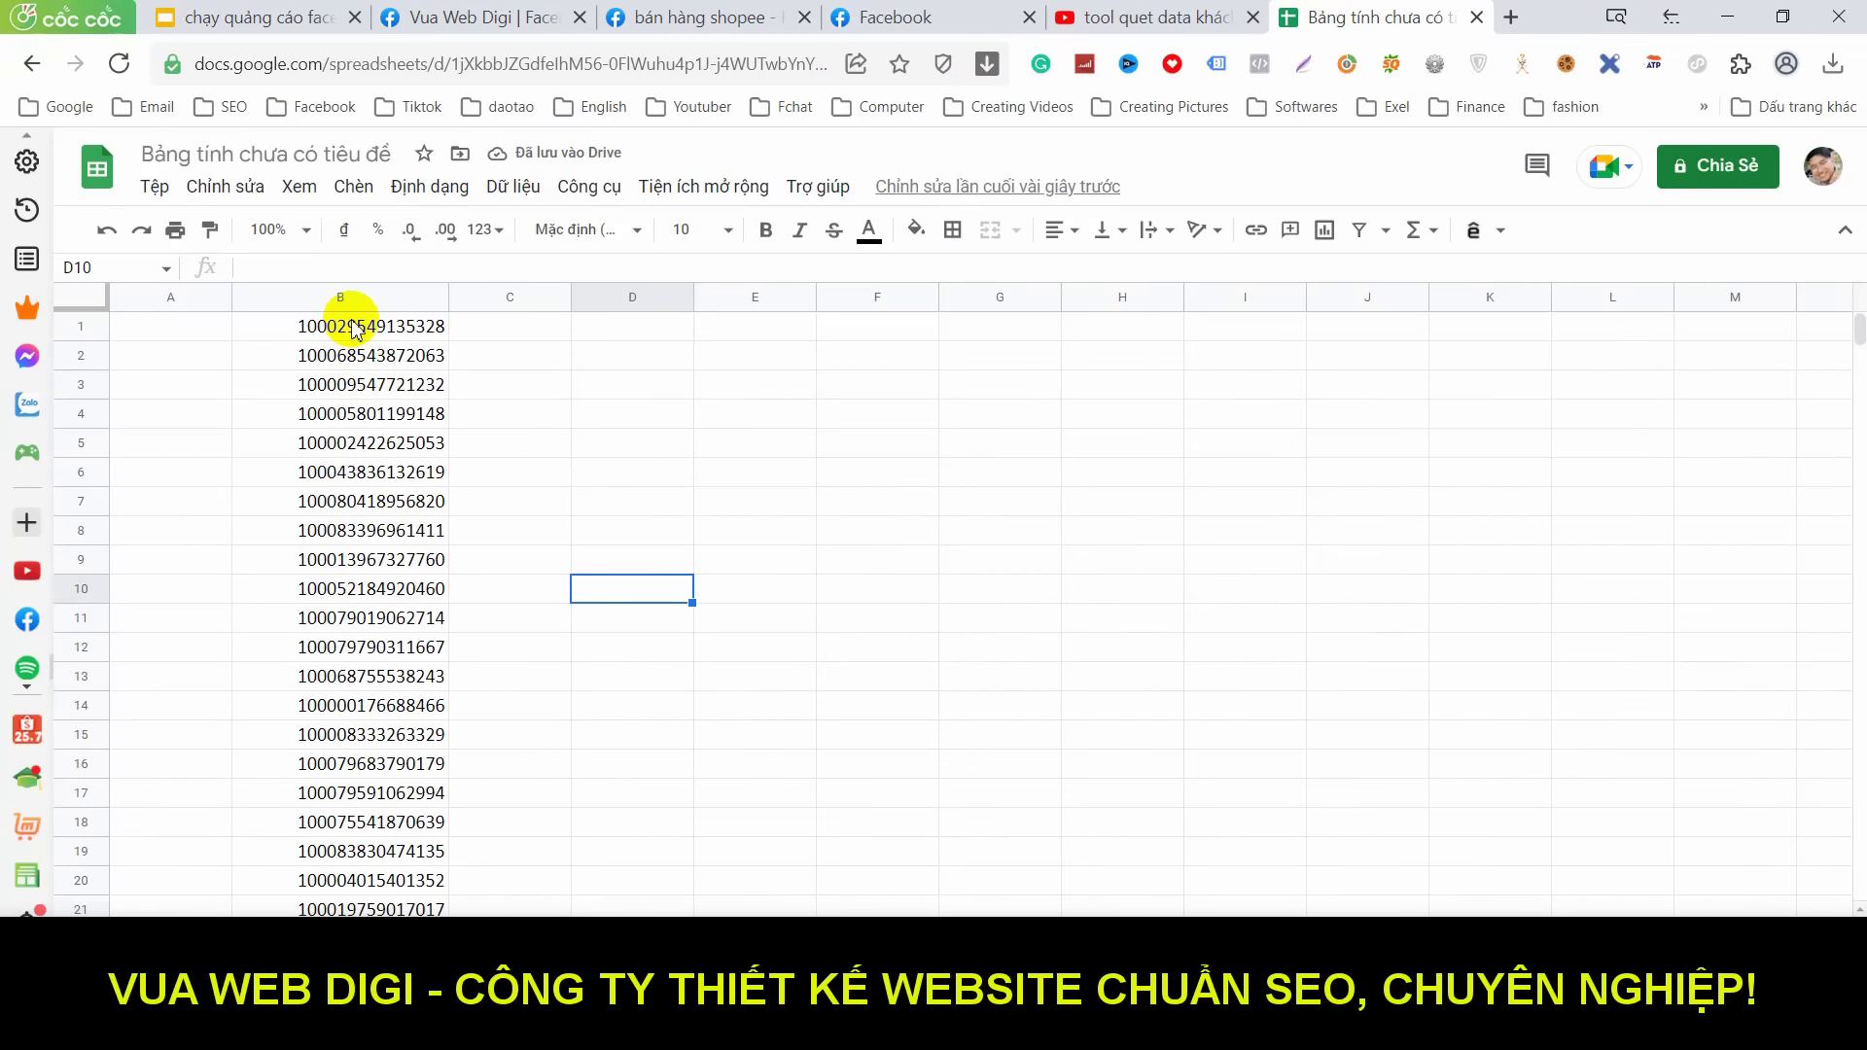
- Switch to File Explorer and open the workbook Xuất file-21-7-2022=11-42.xlsx from the TikTok Shop Việt Nam folder inside UID
{"action": "left_click", "coordinate": [356, 329]}
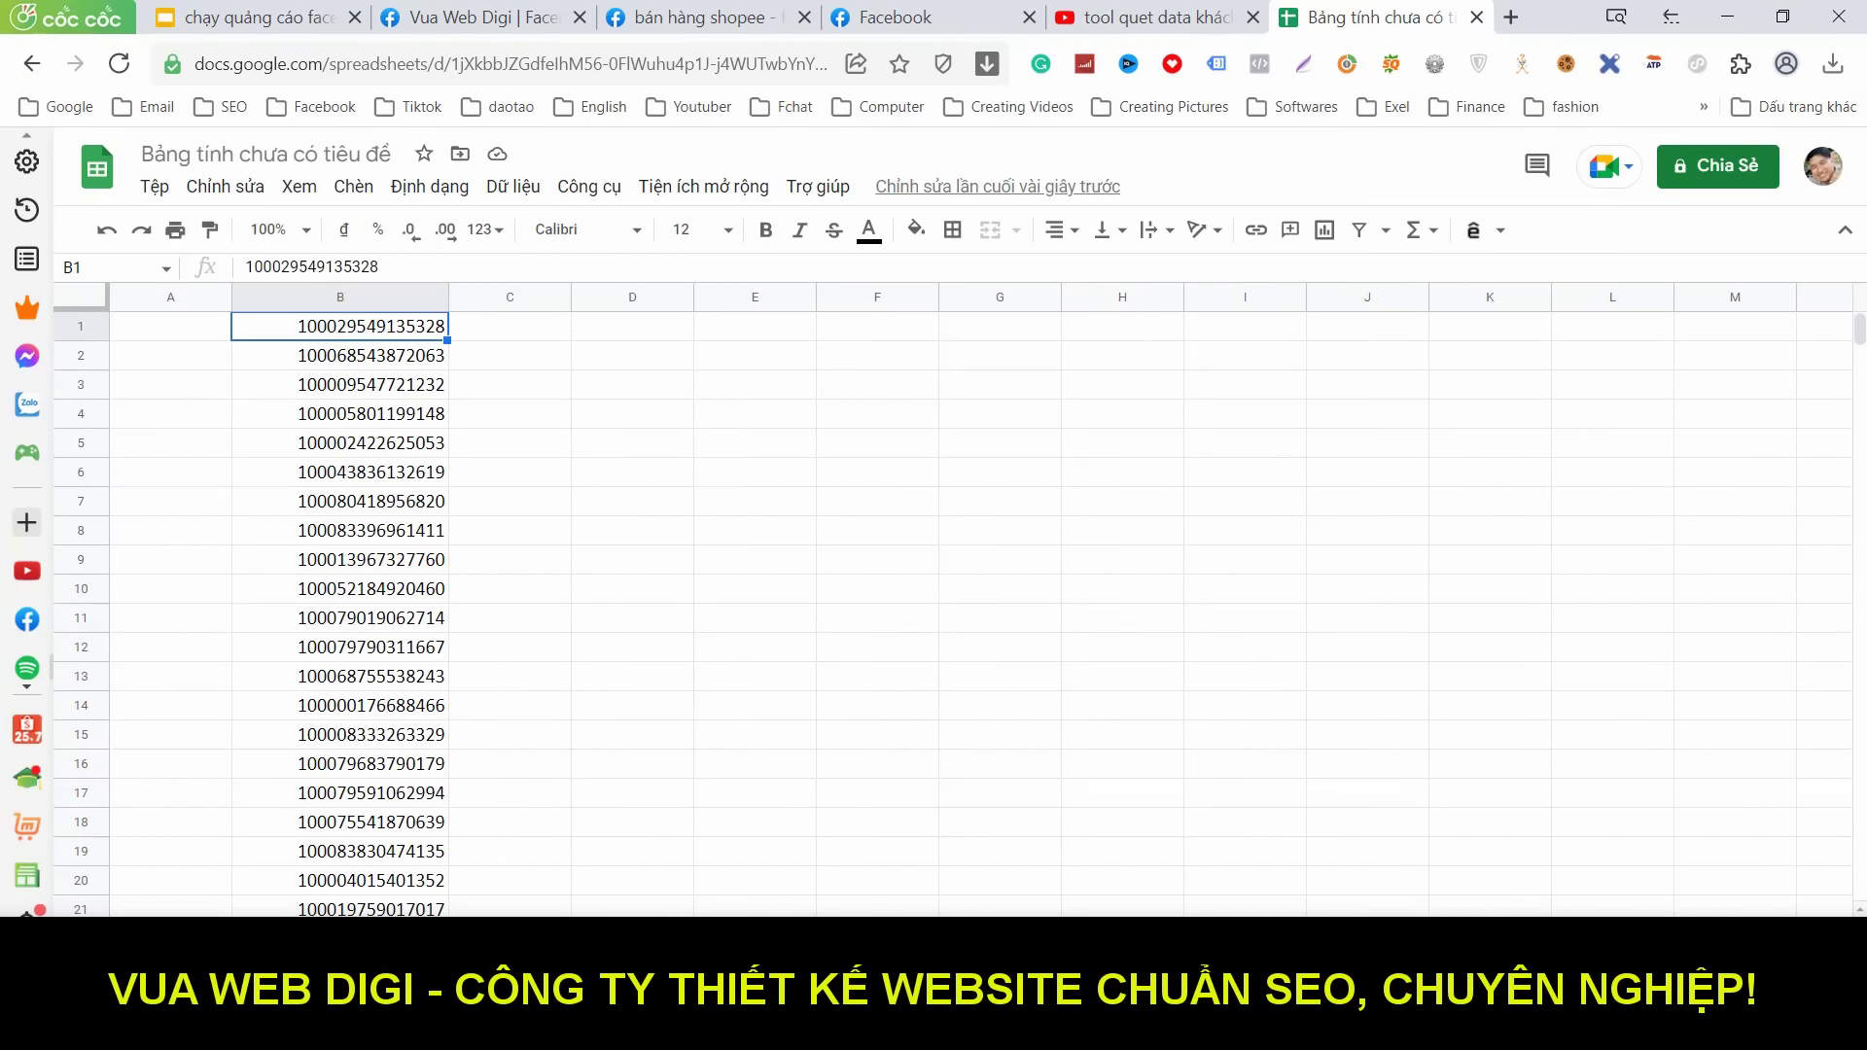
{"action": "key", "text": "alt+Tab"}
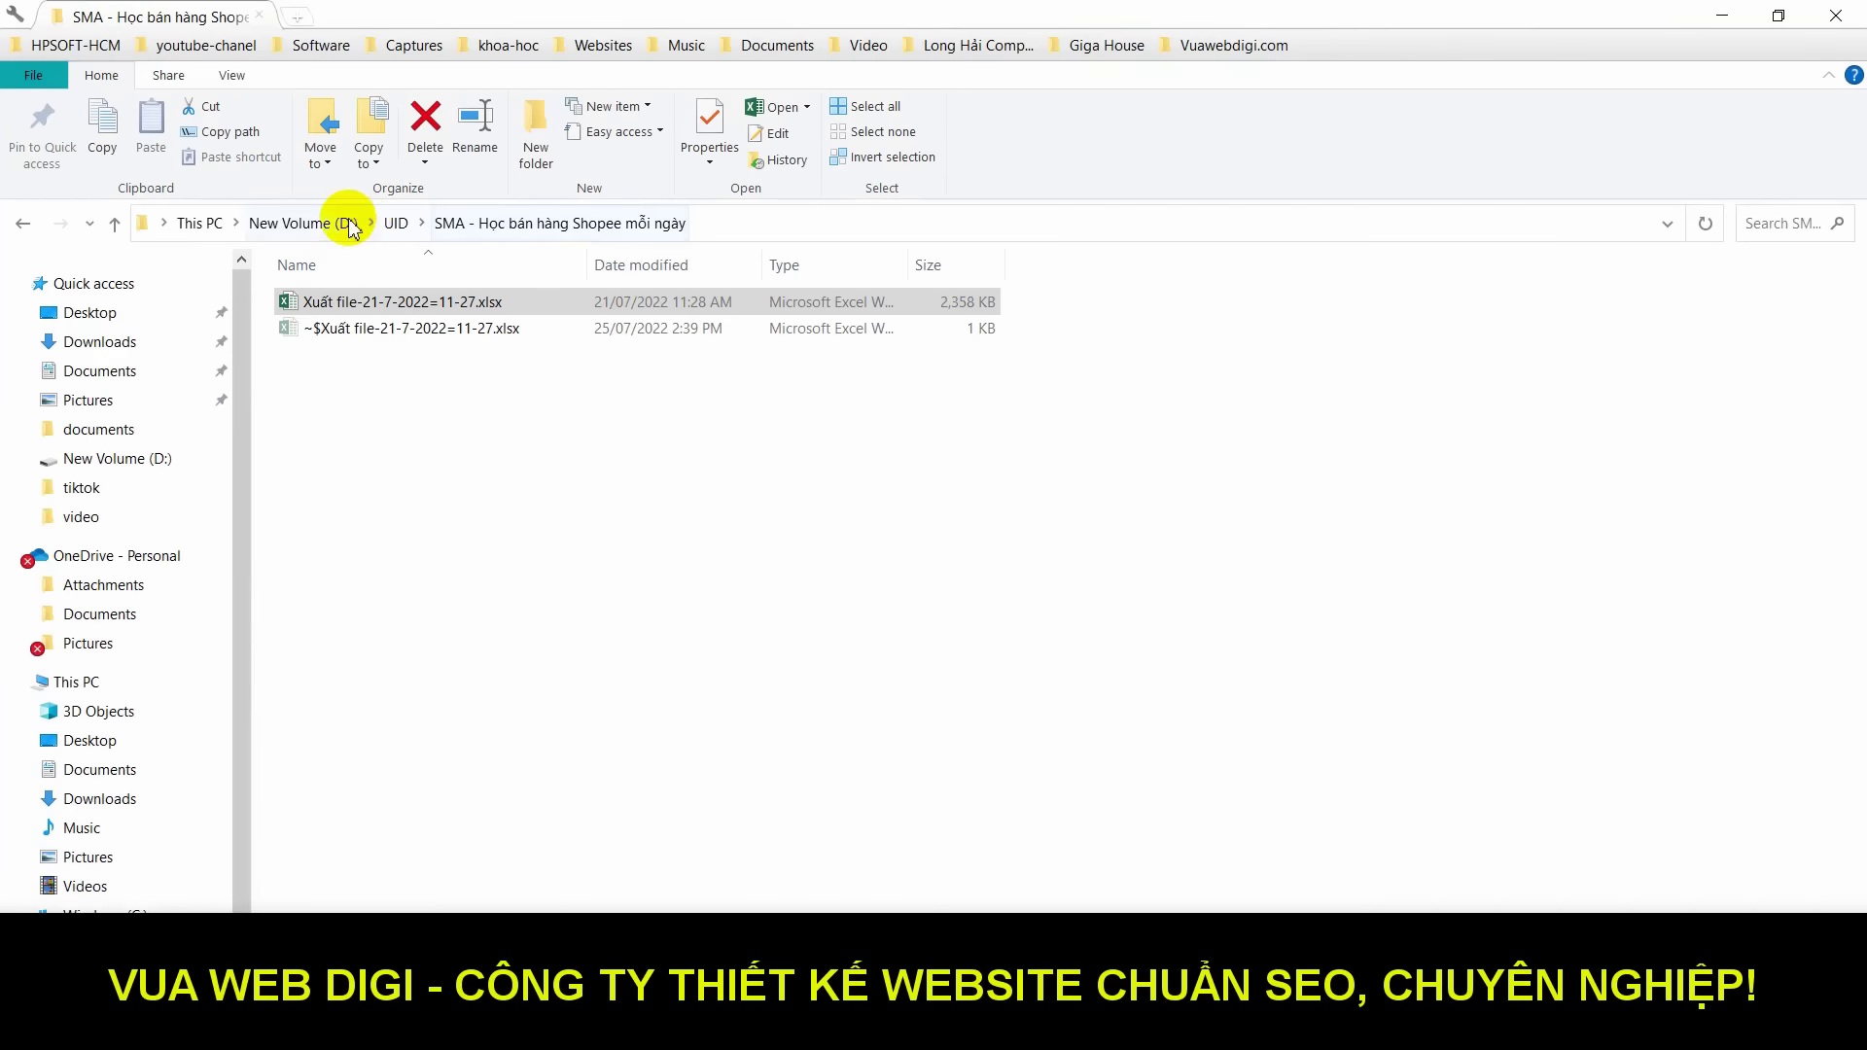
{"action": "left_click", "coordinate": [396, 223]}
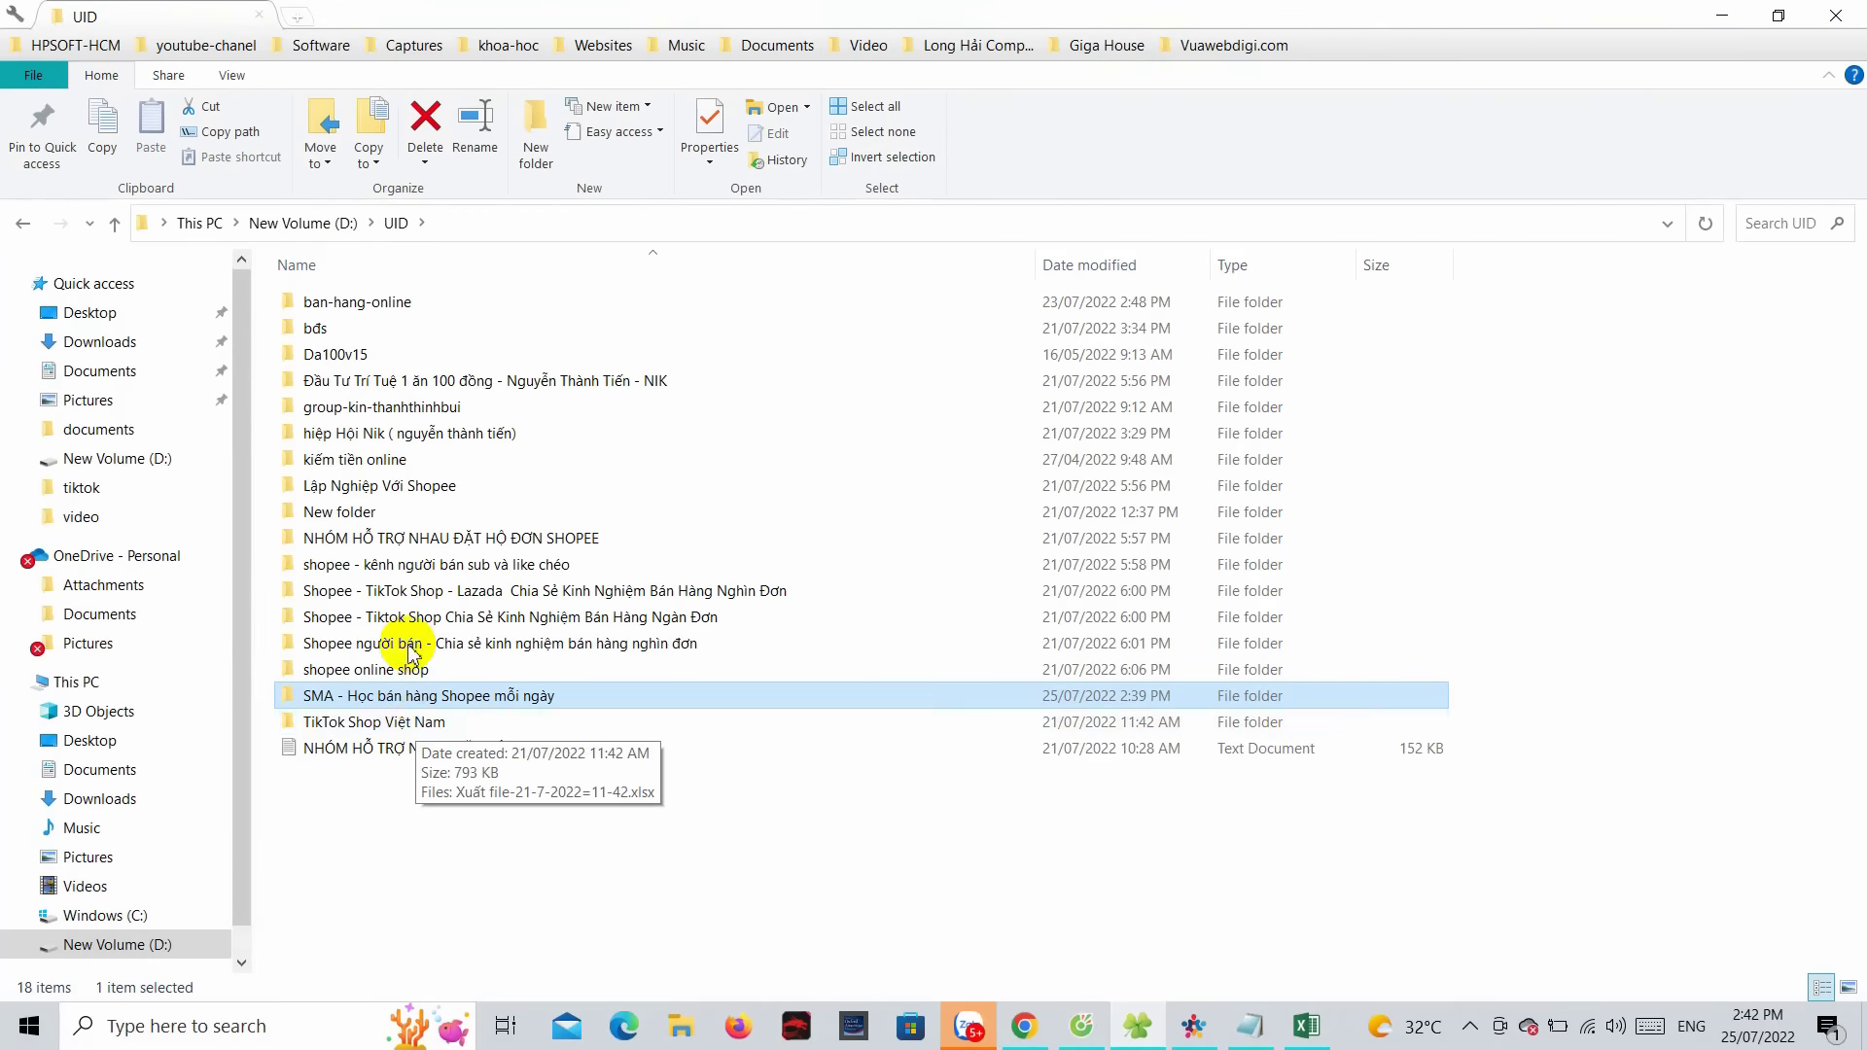
{"action": "double_click", "coordinate": [355, 722]}
{"action": "double_click", "coordinate": [441, 294]}
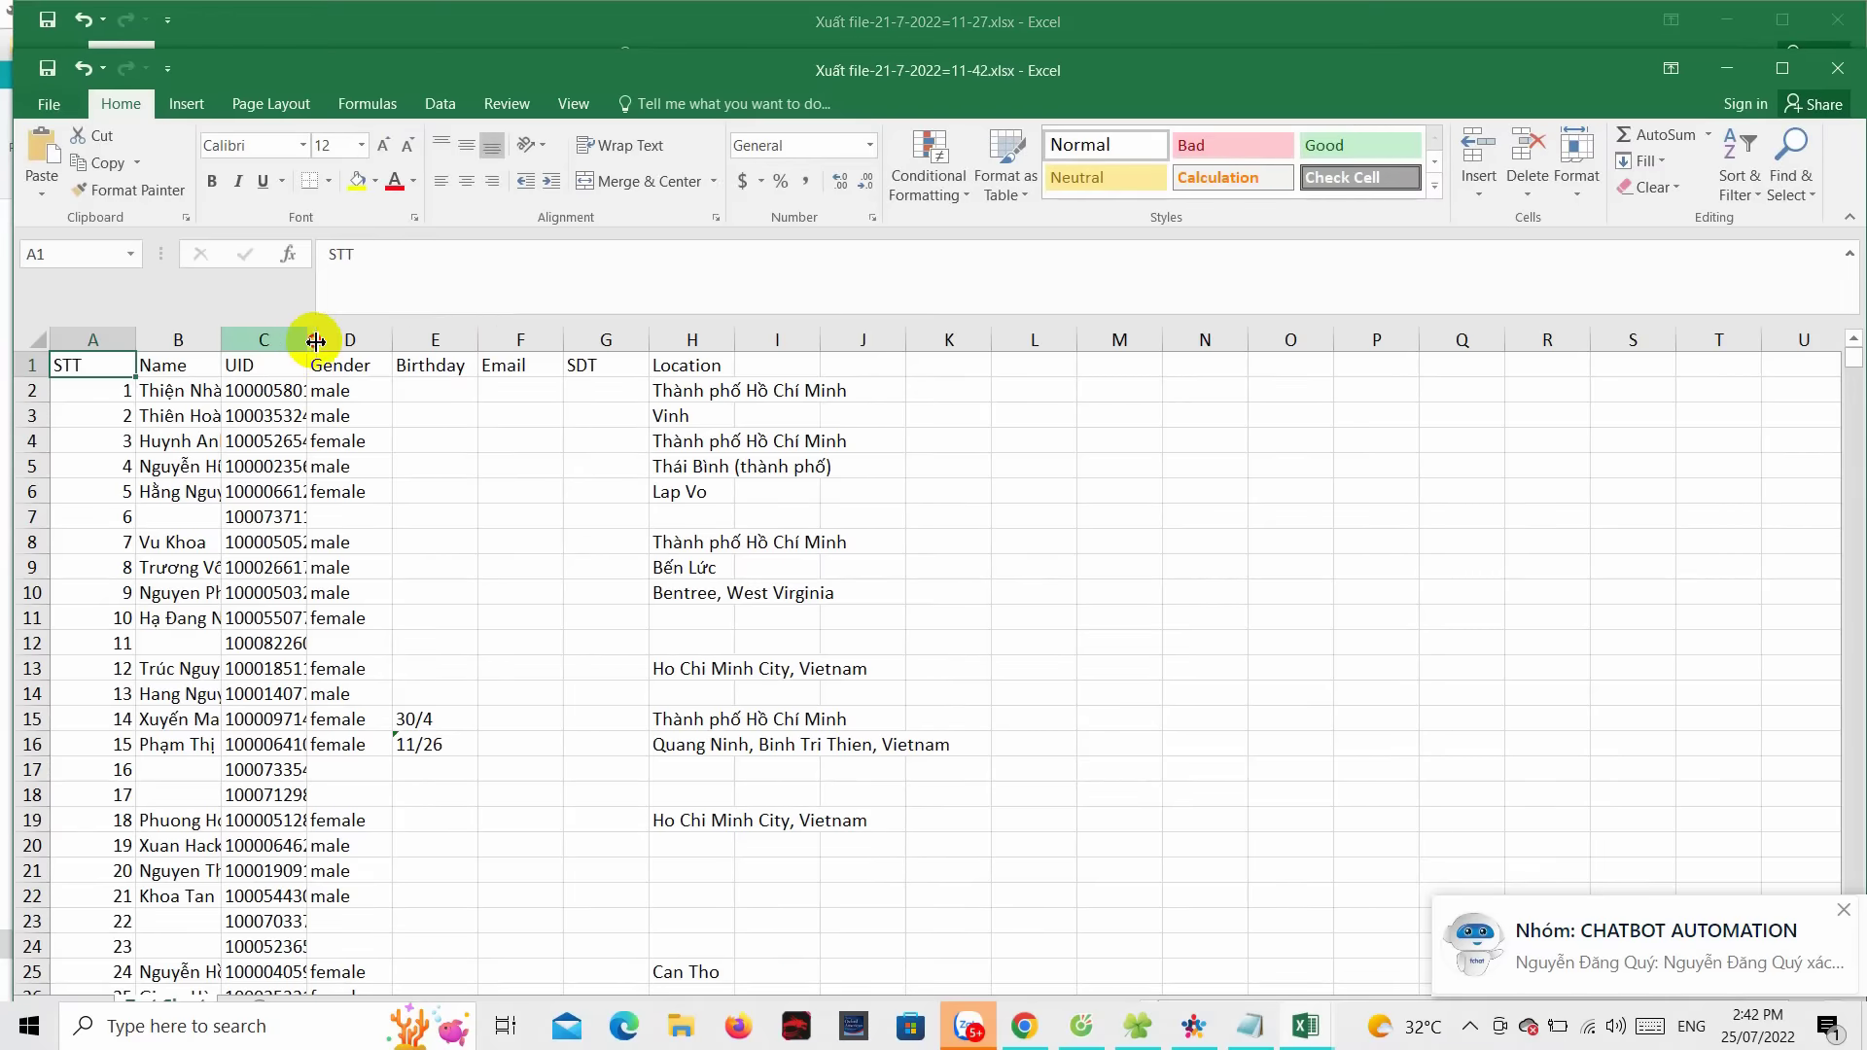
- Widen the UID column C and copy all its values from C2 to the last filled row
{"action": "left_click_drag", "start_coordinate": [316, 340], "coordinate": [713, 350]}
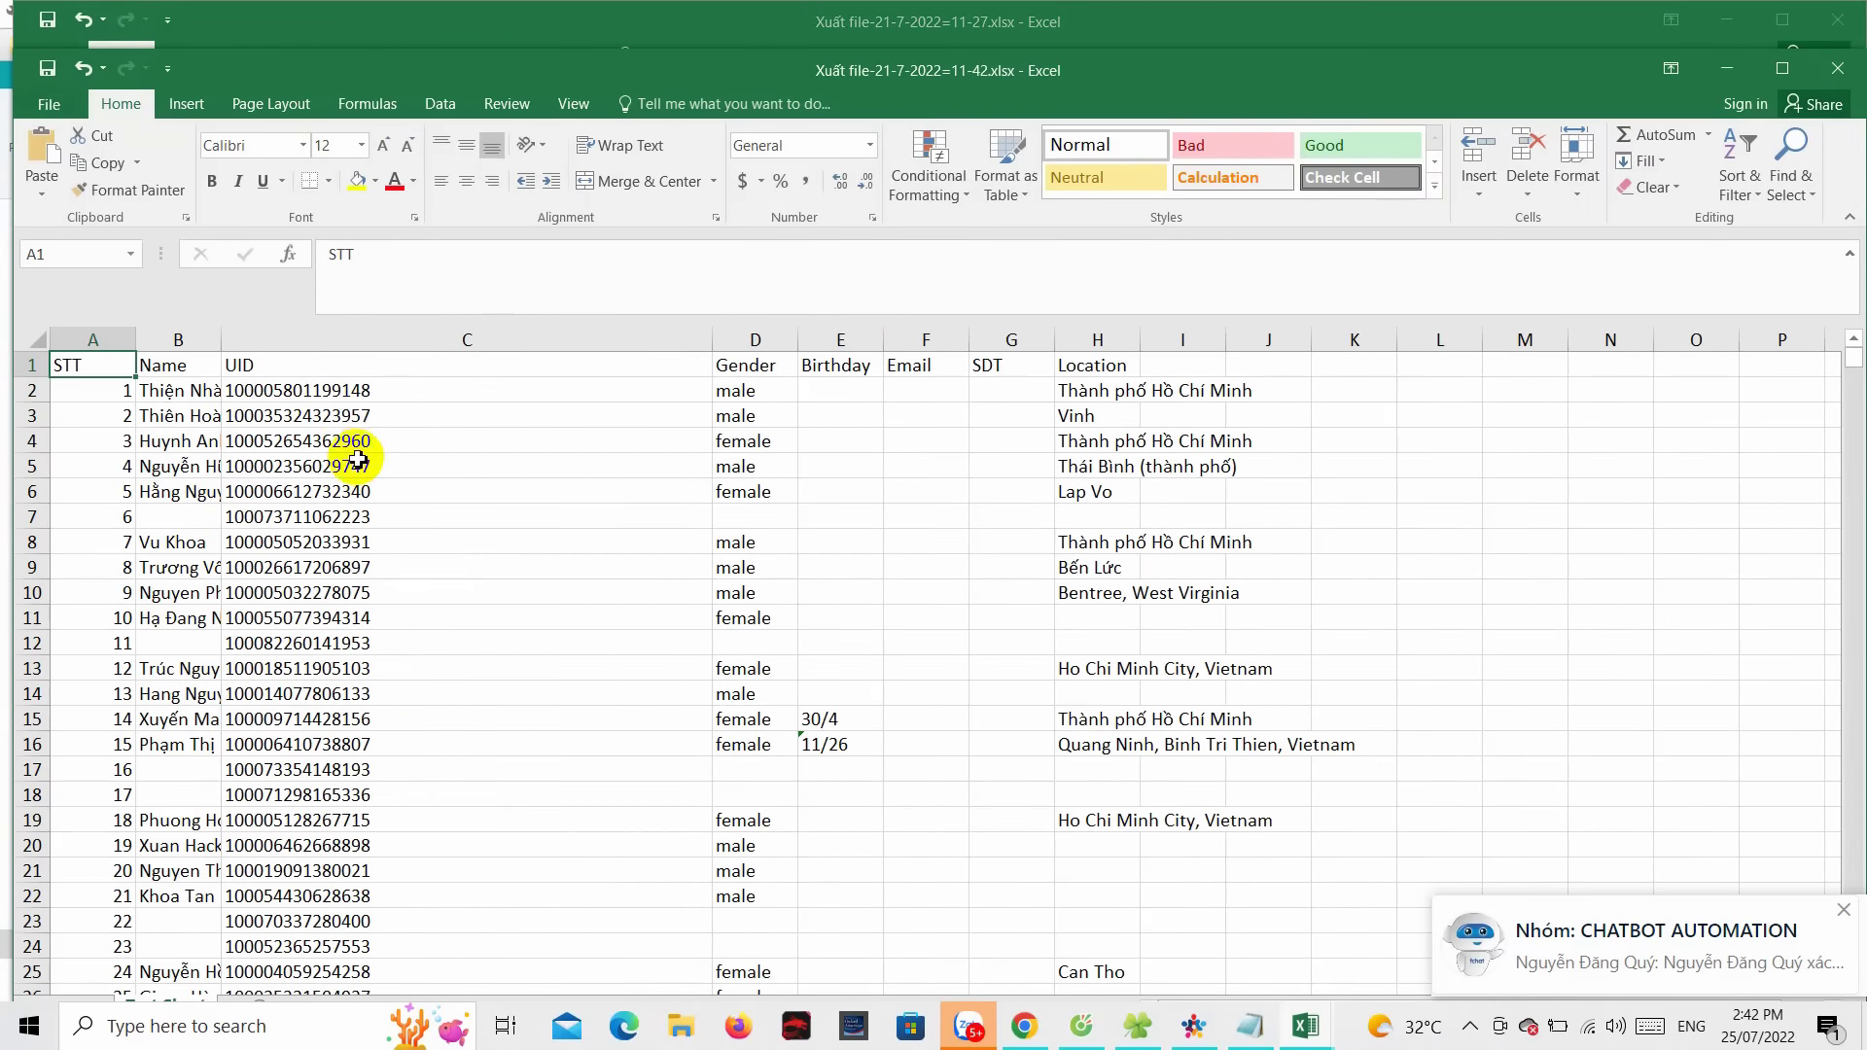
{"action": "left_click", "coordinate": [362, 391]}
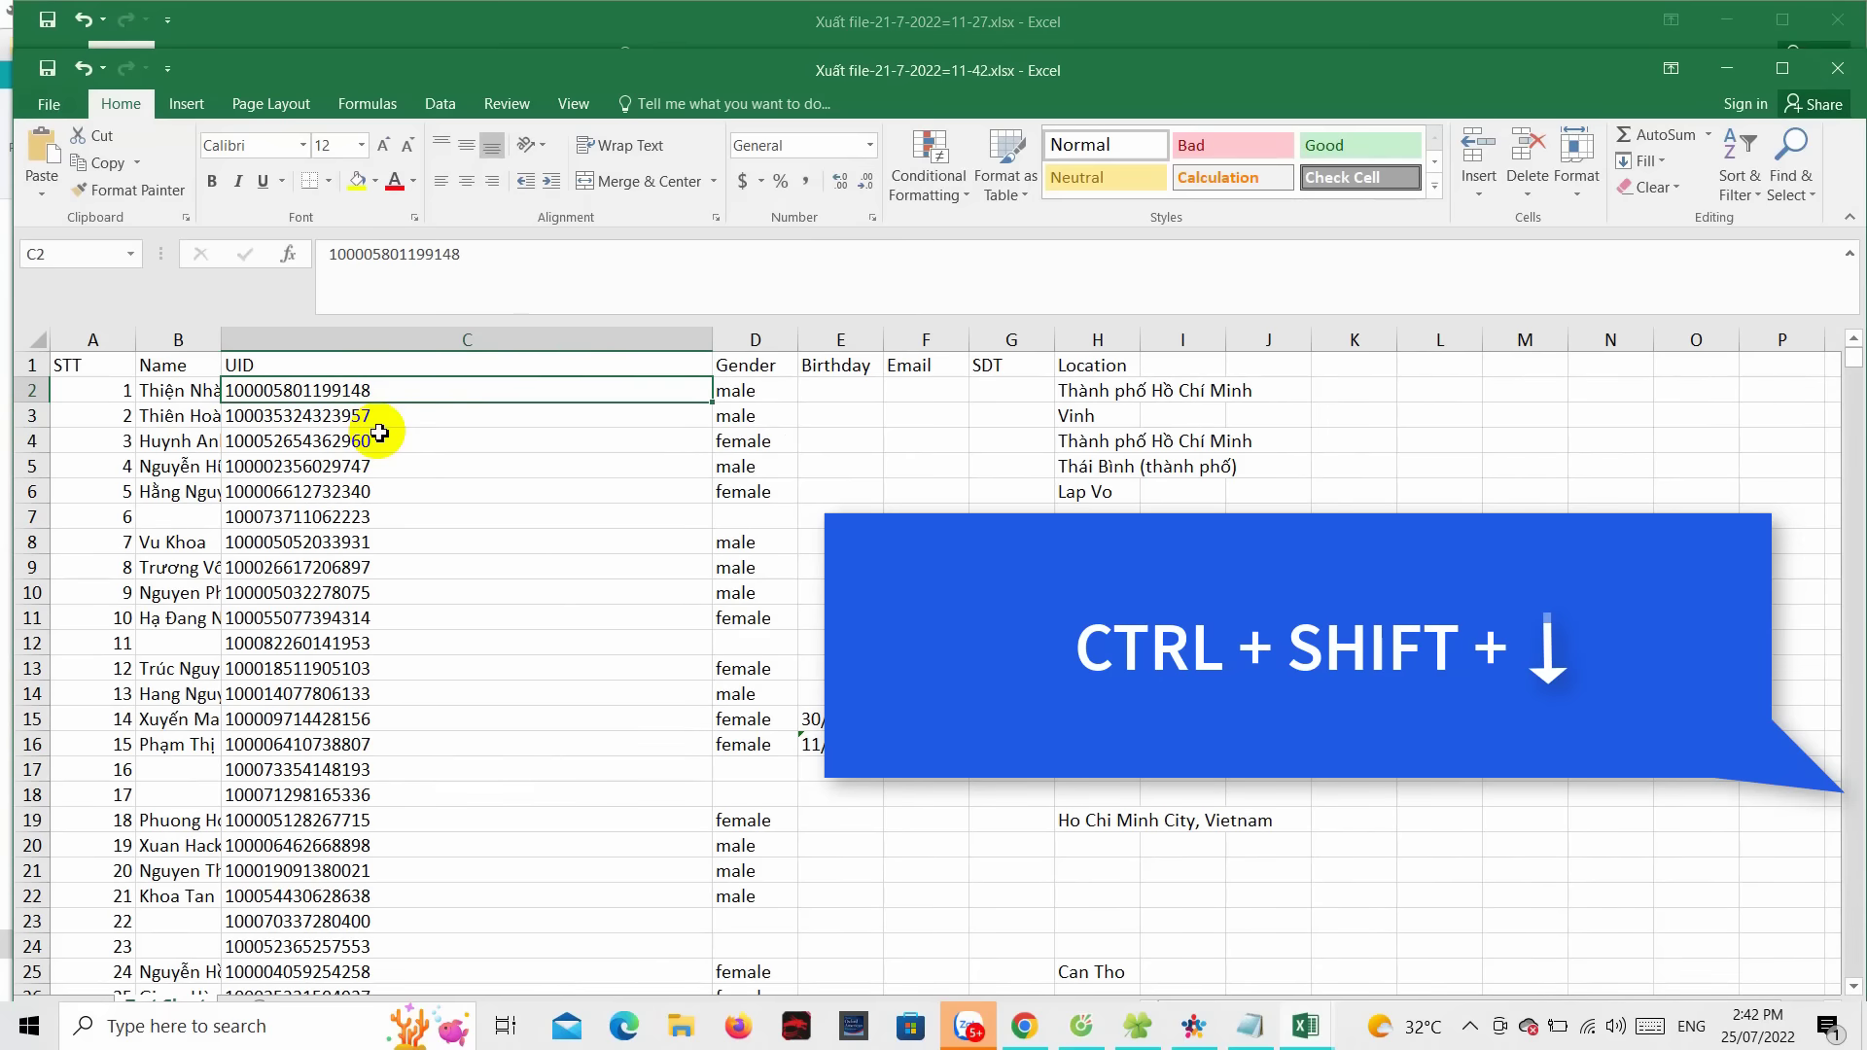
{"action": "key", "text": "ctrl+shift+Down"}
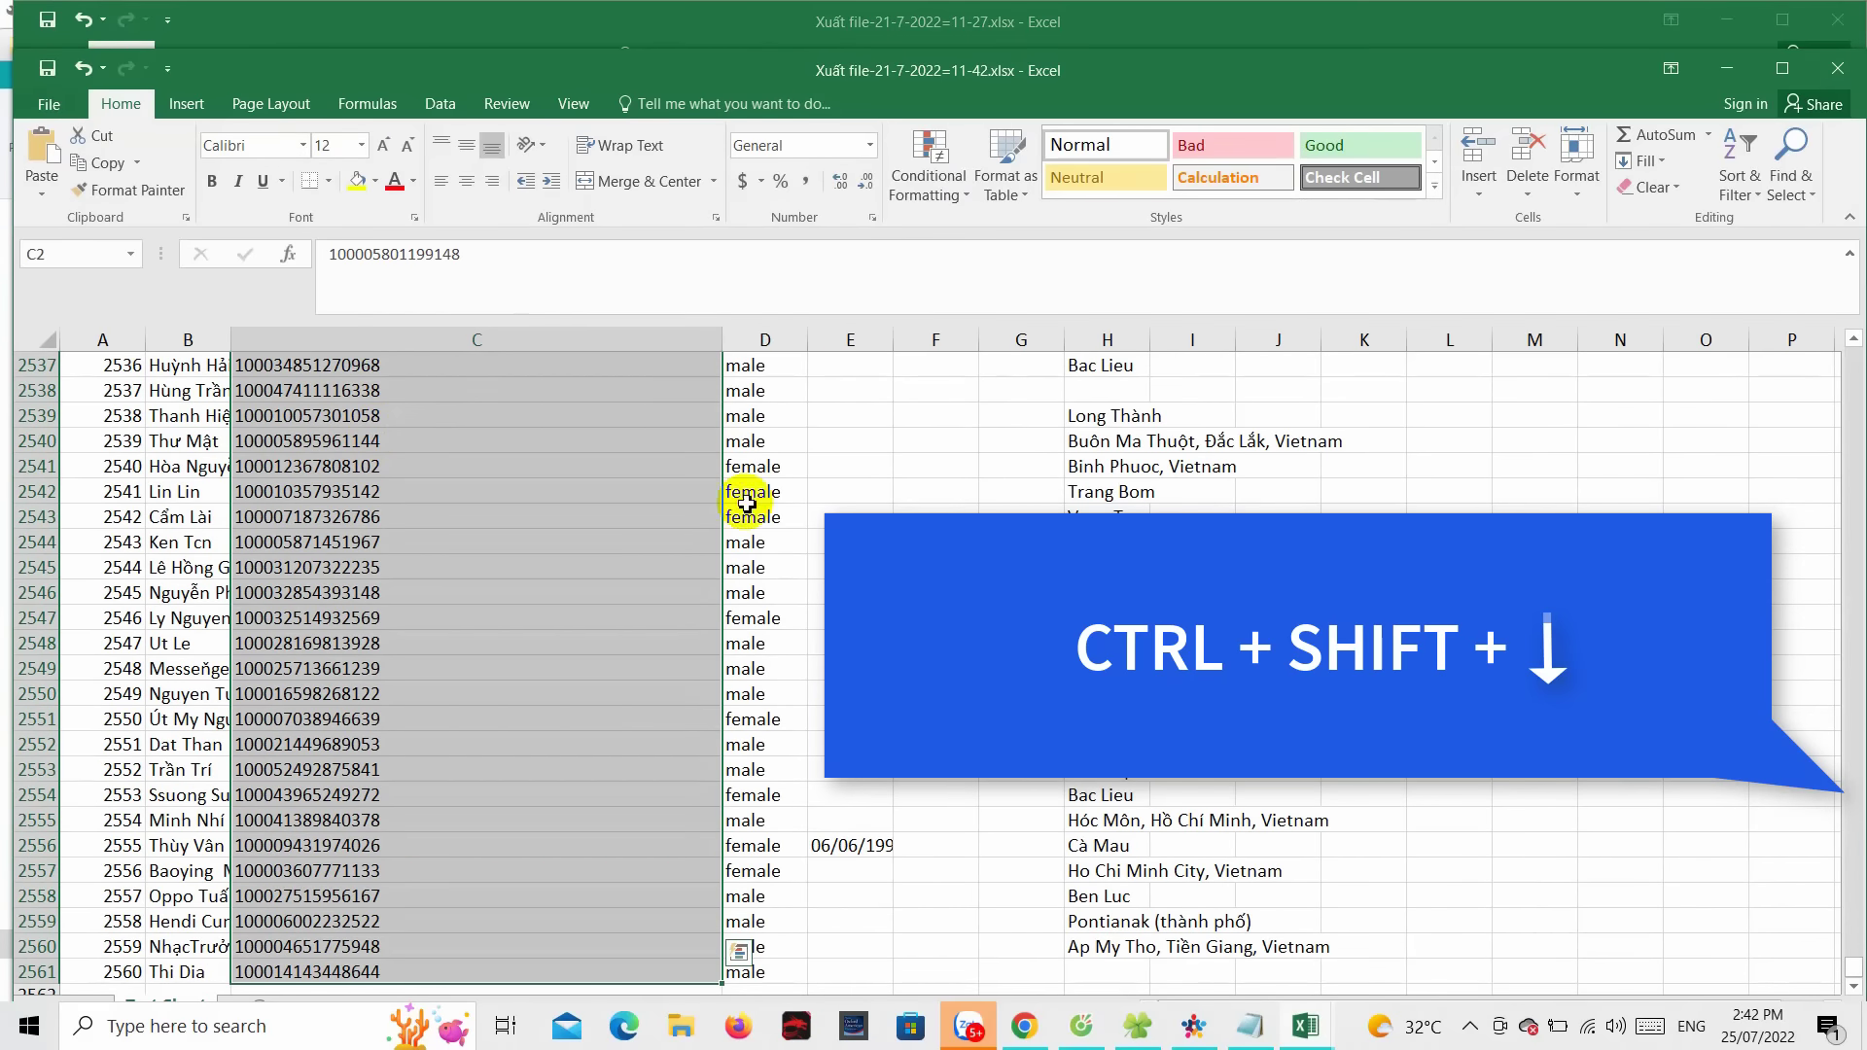
{"action": "scroll", "coordinate": [747, 502], "scroll_direction": "down", "scroll_amount": 3}
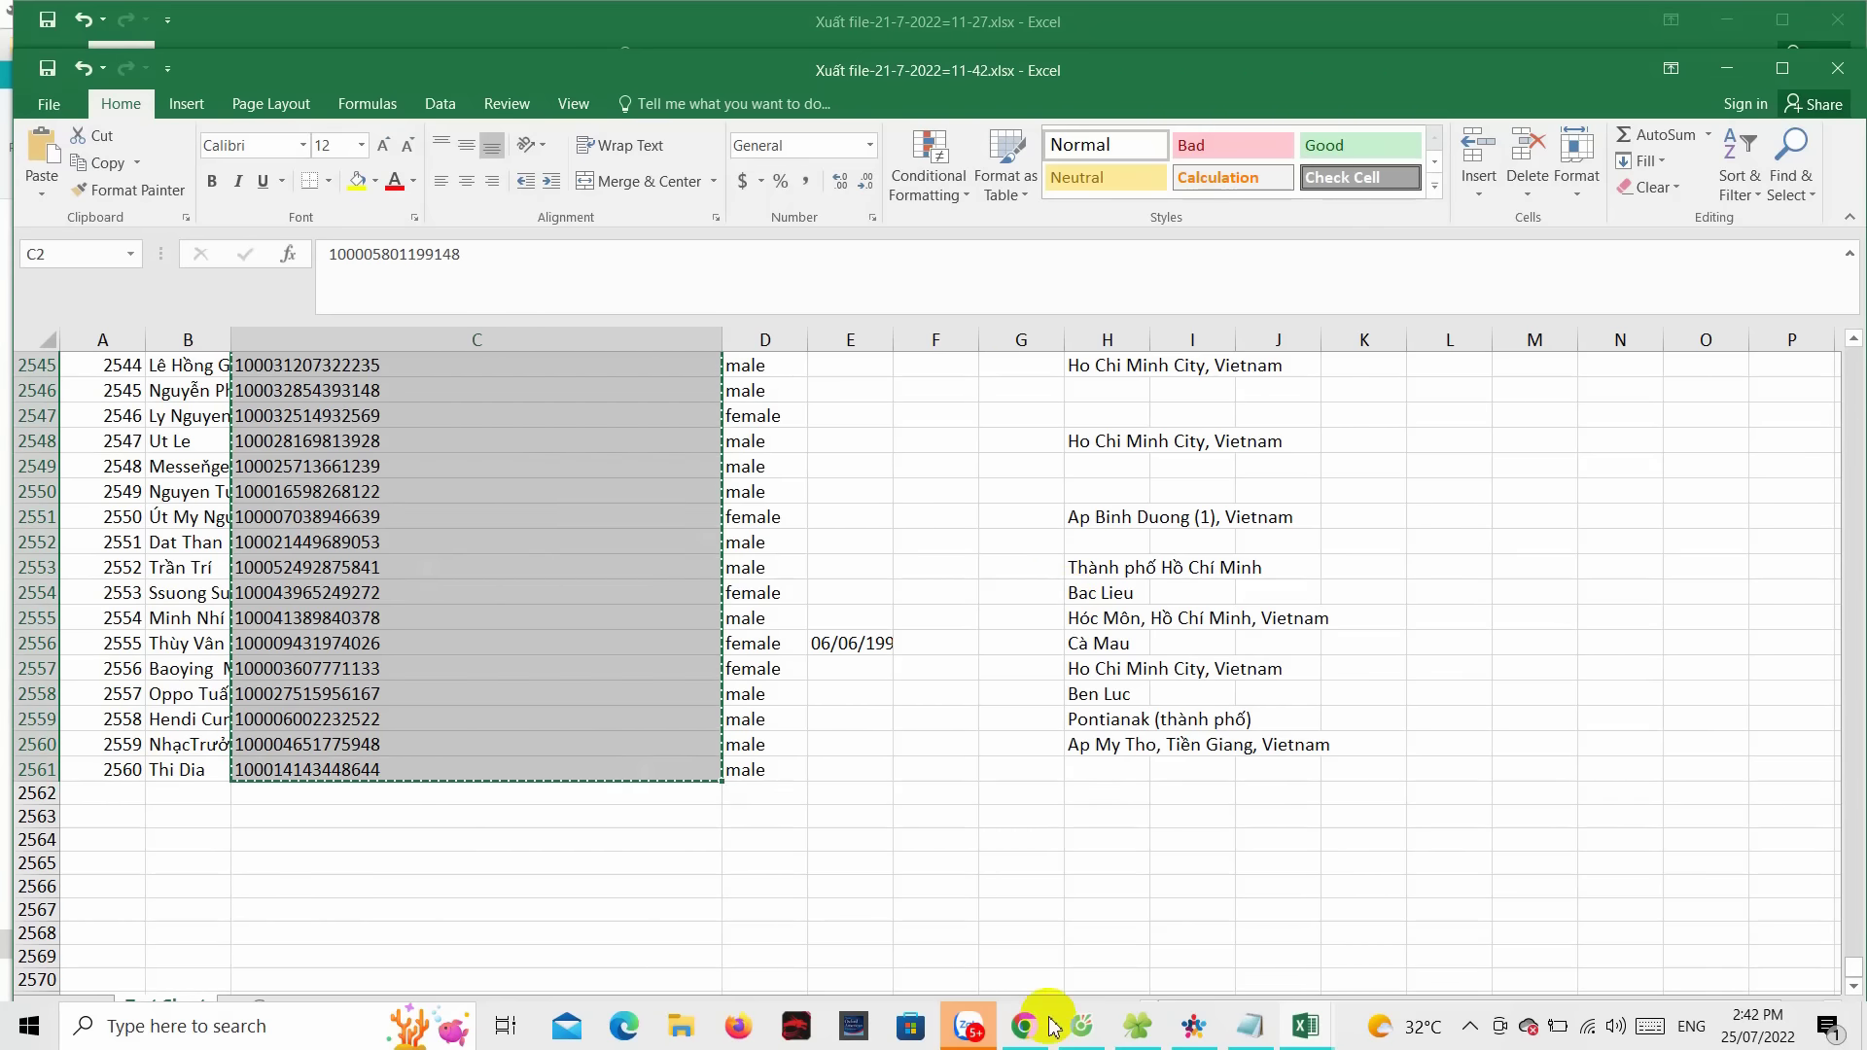
- Review the Shopee group search results and the course list in the Vua Web Digi post on Facebook, and return to the source workbook
{"action": "left_click", "coordinate": [1080, 1029]}
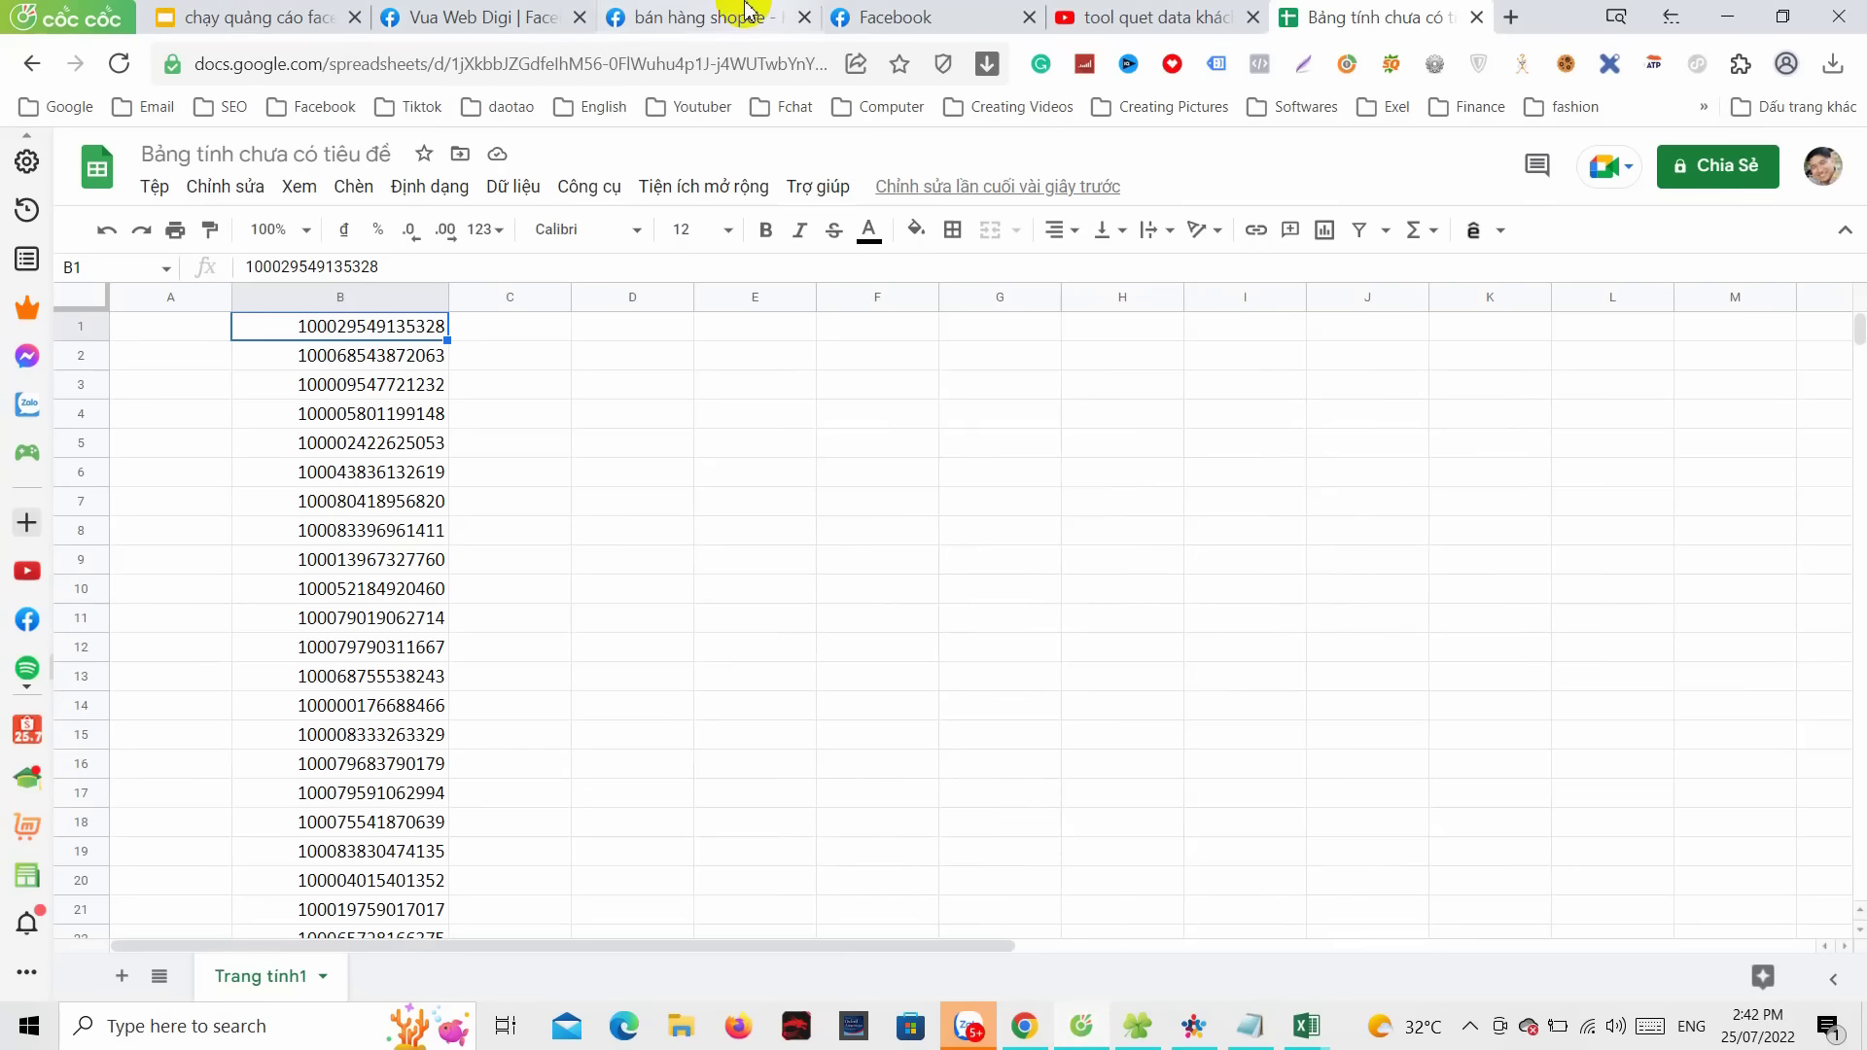
{"action": "left_click", "coordinate": [708, 15]}
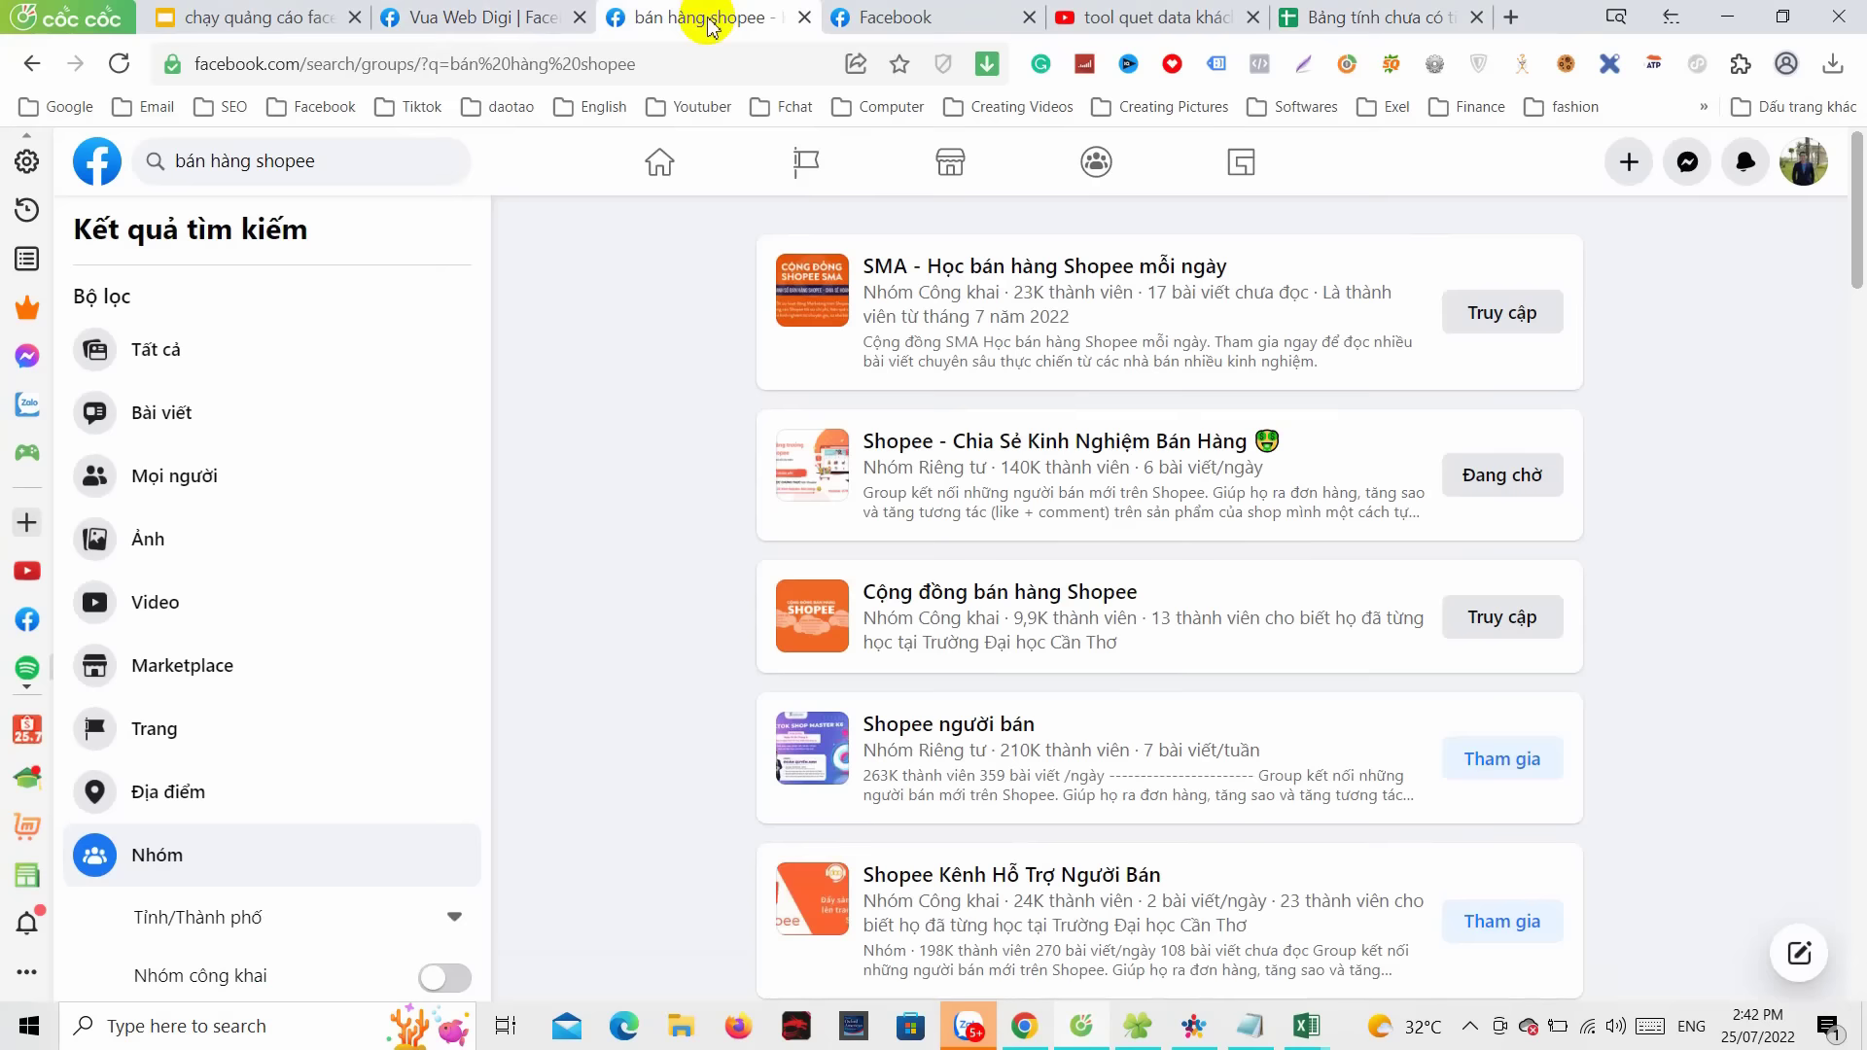
{"action": "left_click", "coordinate": [535, 14]}
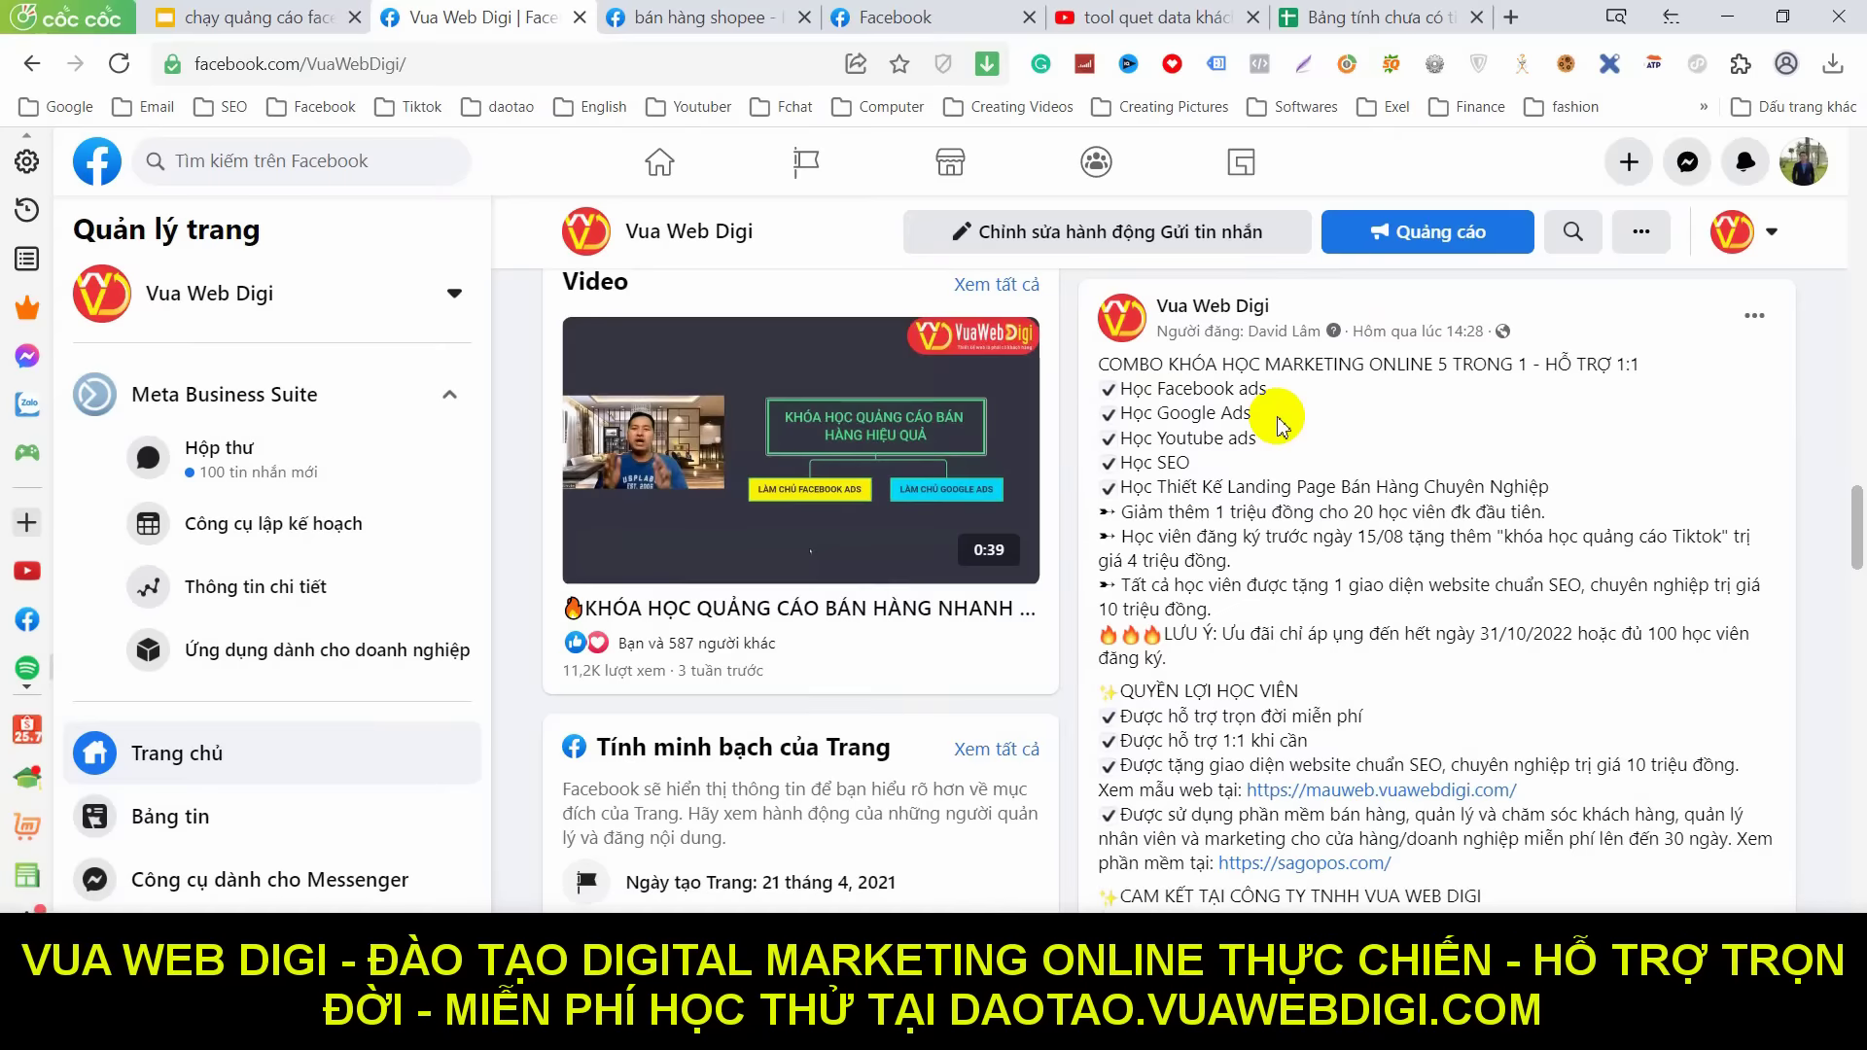
{"action": "left_click_drag", "start_coordinate": [1154, 388], "coordinate": [1257, 512]}
{"action": "left_click", "coordinate": [1325, 450]}
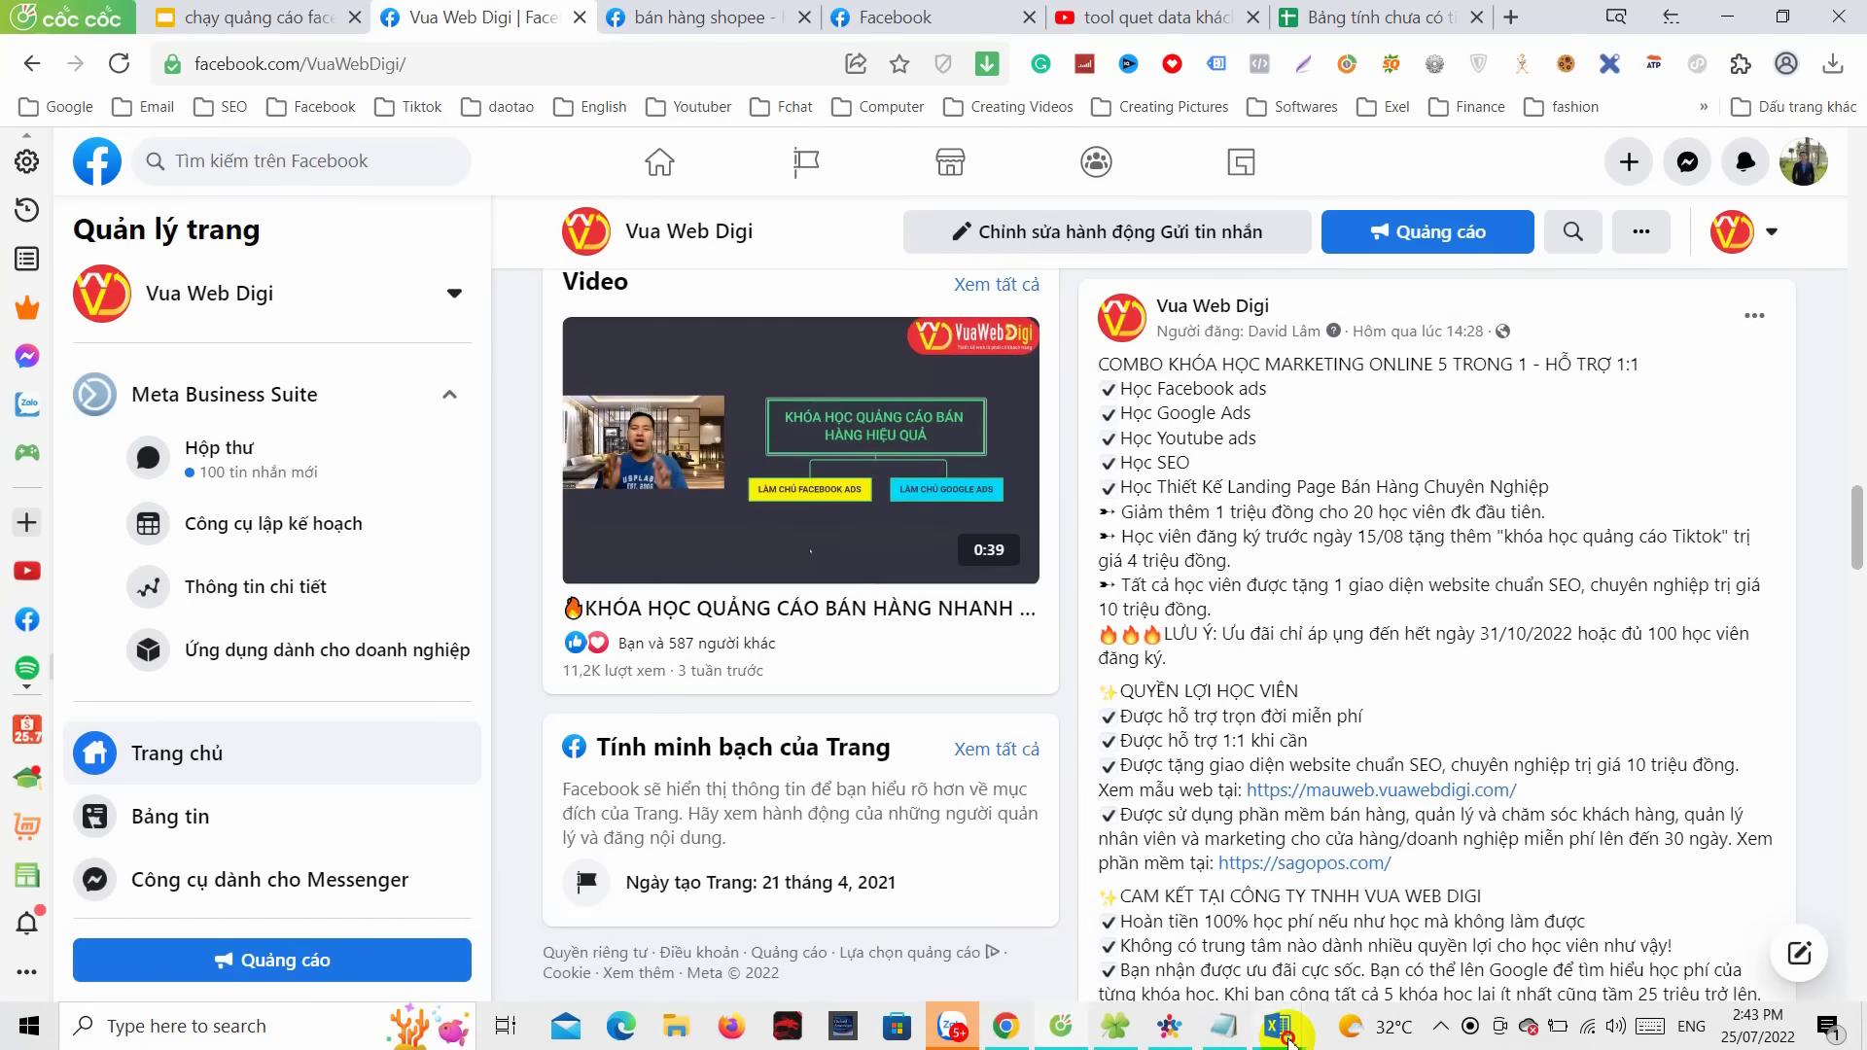
{"action": "mouse_move", "coordinate": [1287, 1039]}
{"action": "left_click", "coordinate": [1388, 951]}
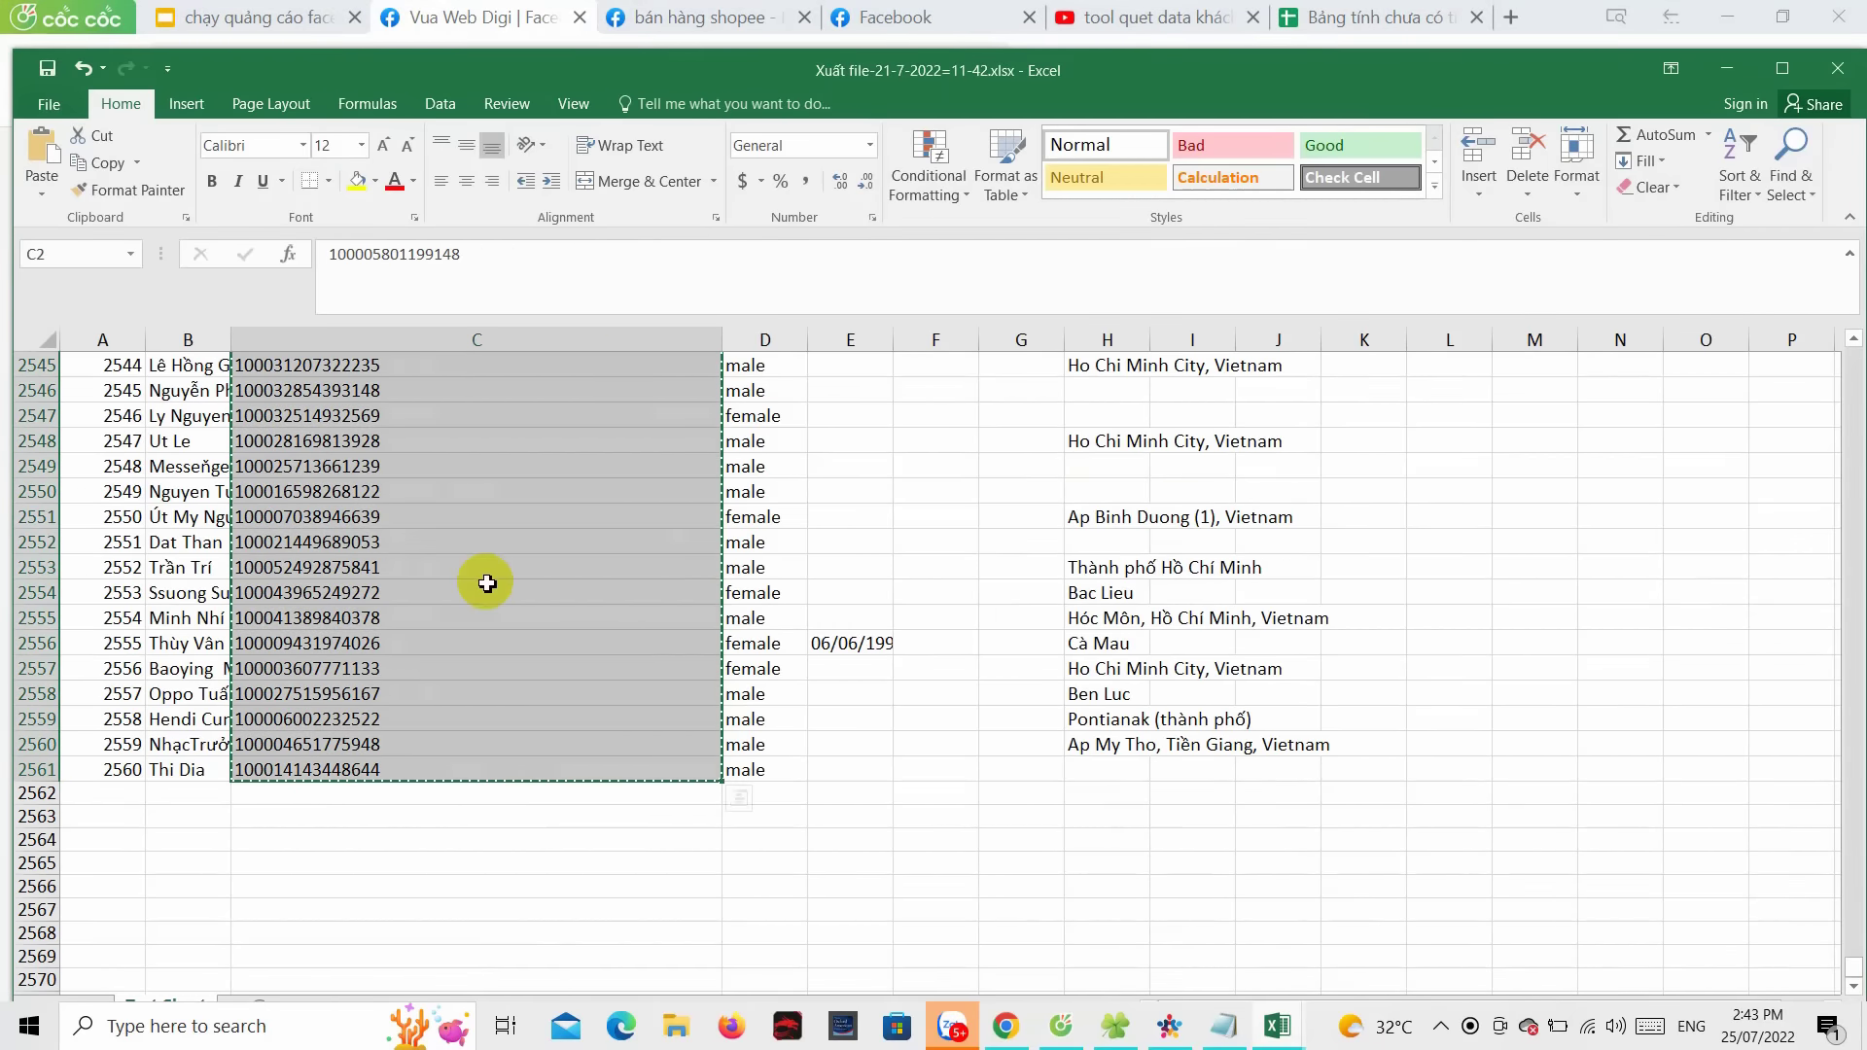
- Switch to the Google Sheets spreadsheet in Cốc Cốc and add 1000 rows below the last UID
{"action": "left_click", "coordinate": [1061, 1024]}
{"action": "left_click", "coordinate": [1375, 17]}
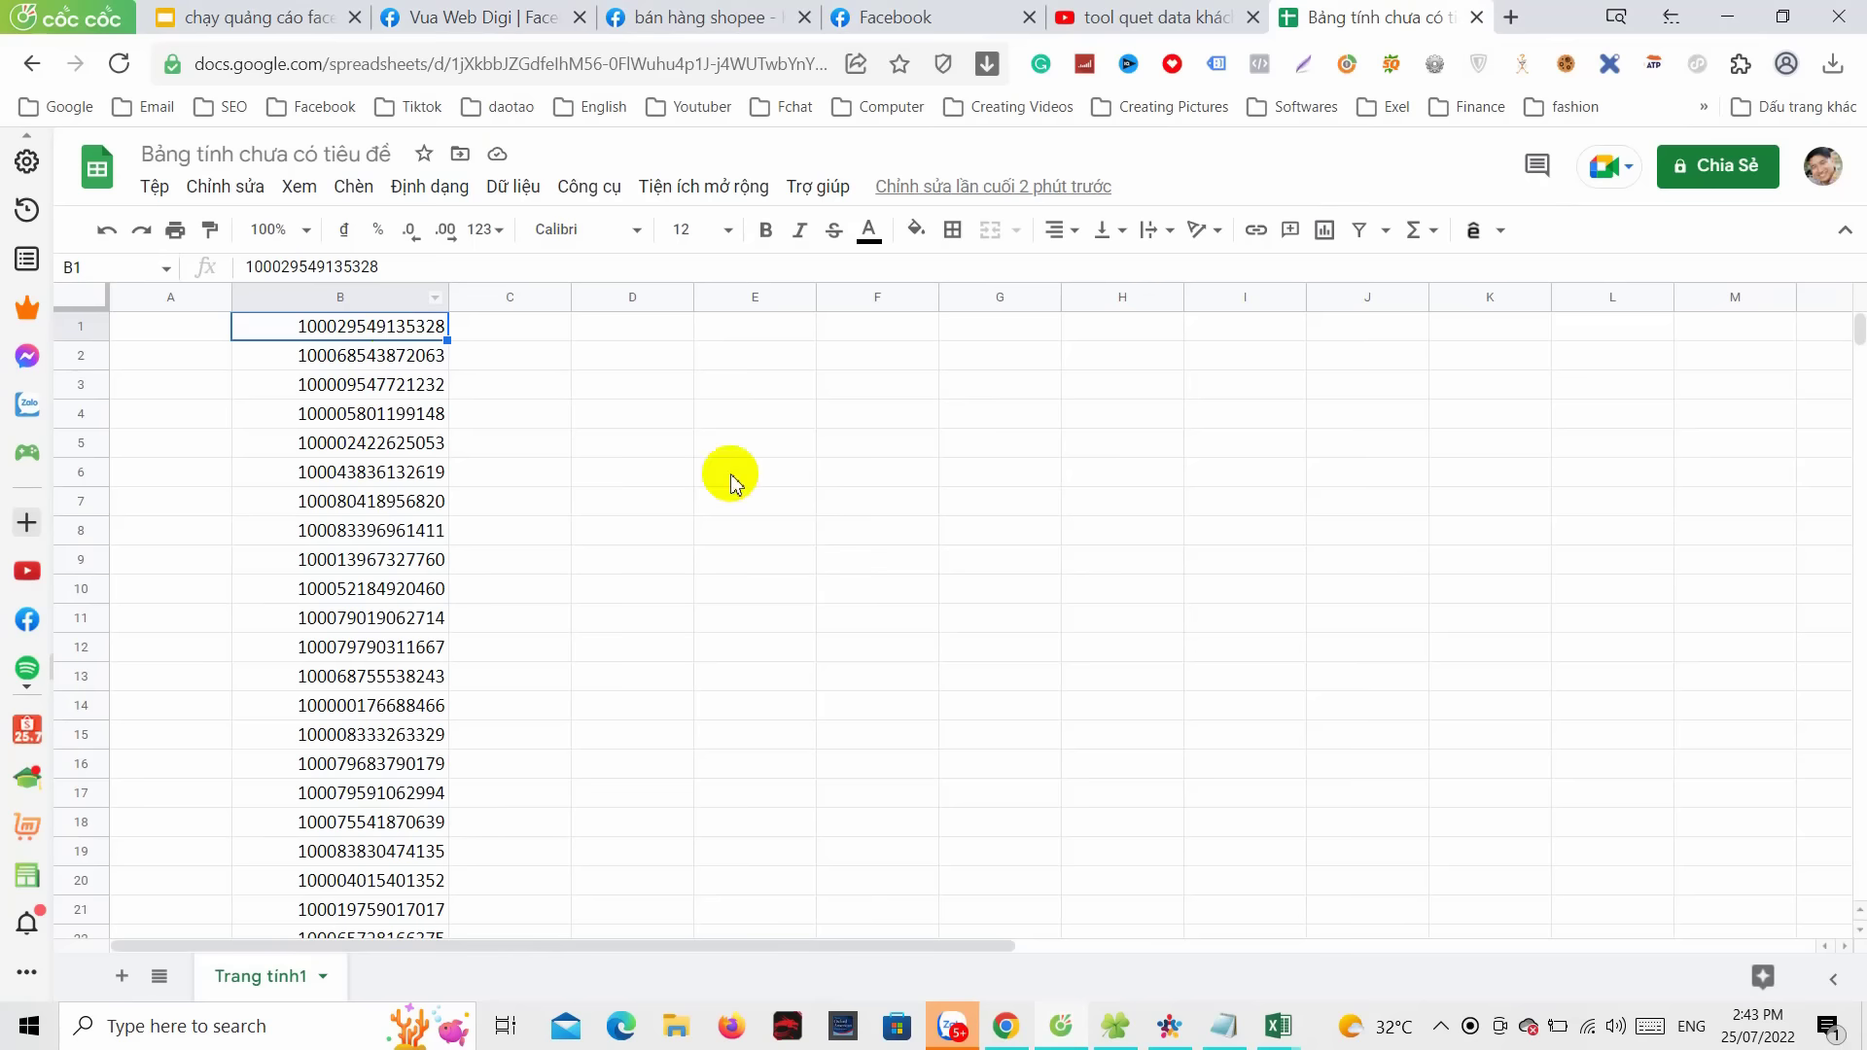
{"action": "mouse_move", "coordinate": [1858, 331]}
{"action": "left_mouse_down"}
{"action": "mouse_move", "coordinate": [1856, 1039]}
{"action": "mouse_move", "coordinate": [1855, 403]}
{"action": "mouse_move", "coordinate": [1856, 1031]}
{"action": "mouse_move", "coordinate": [1834, 334]}
{"action": "left_mouse_up"}
{"action": "left_click", "coordinate": [408, 385]}
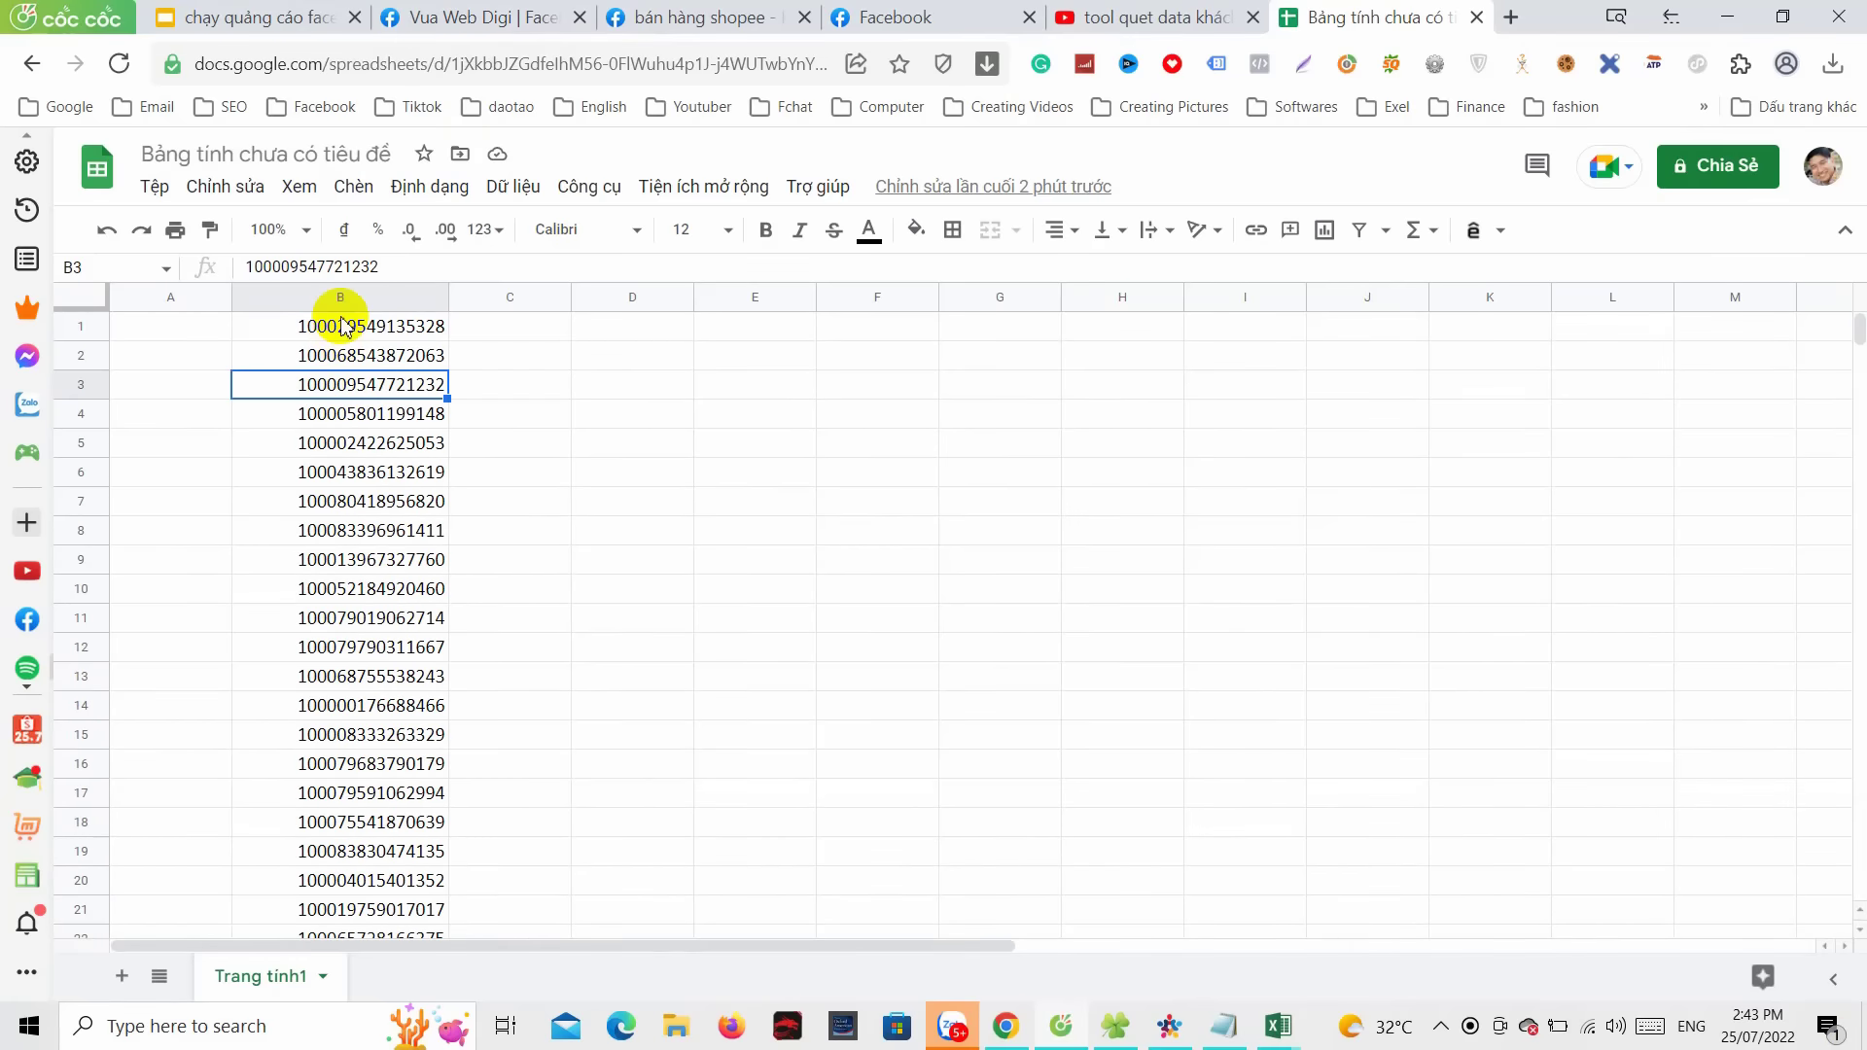
{"action": "left_click", "coordinate": [342, 325]}
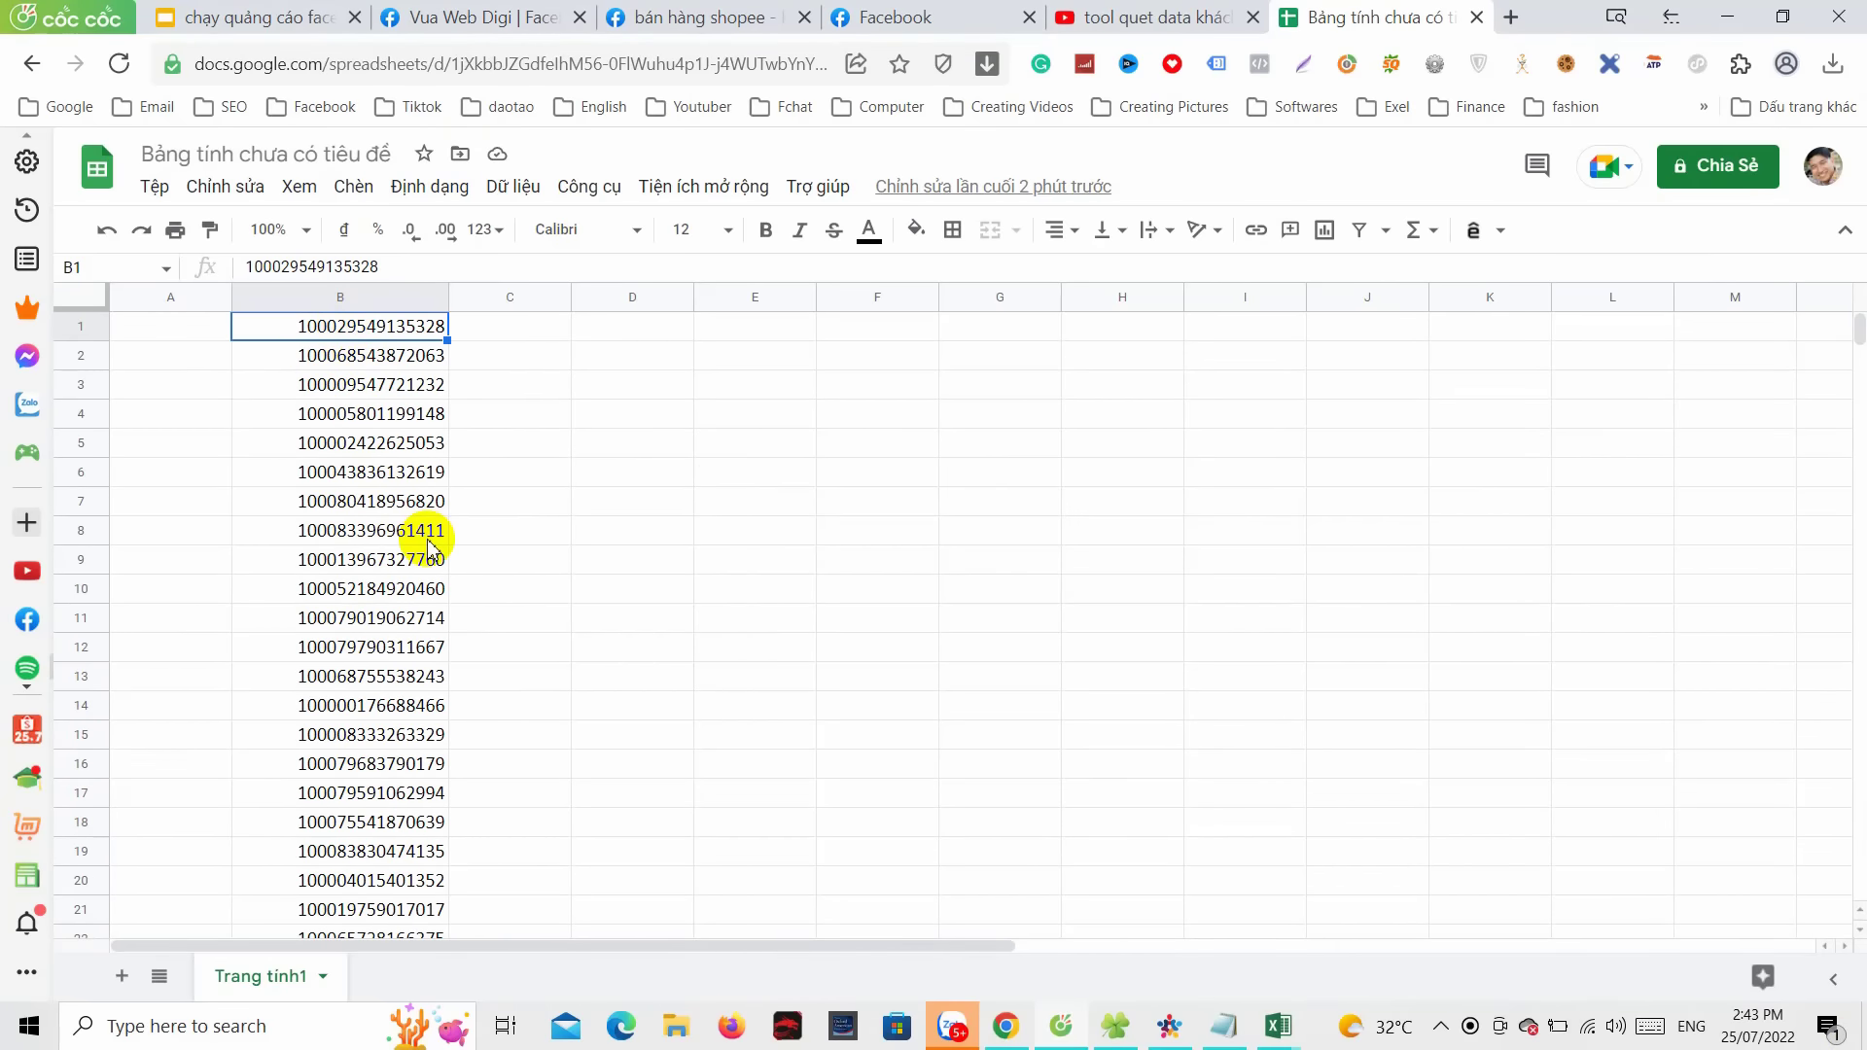
{"action": "key", "text": "ctrl+Down"}
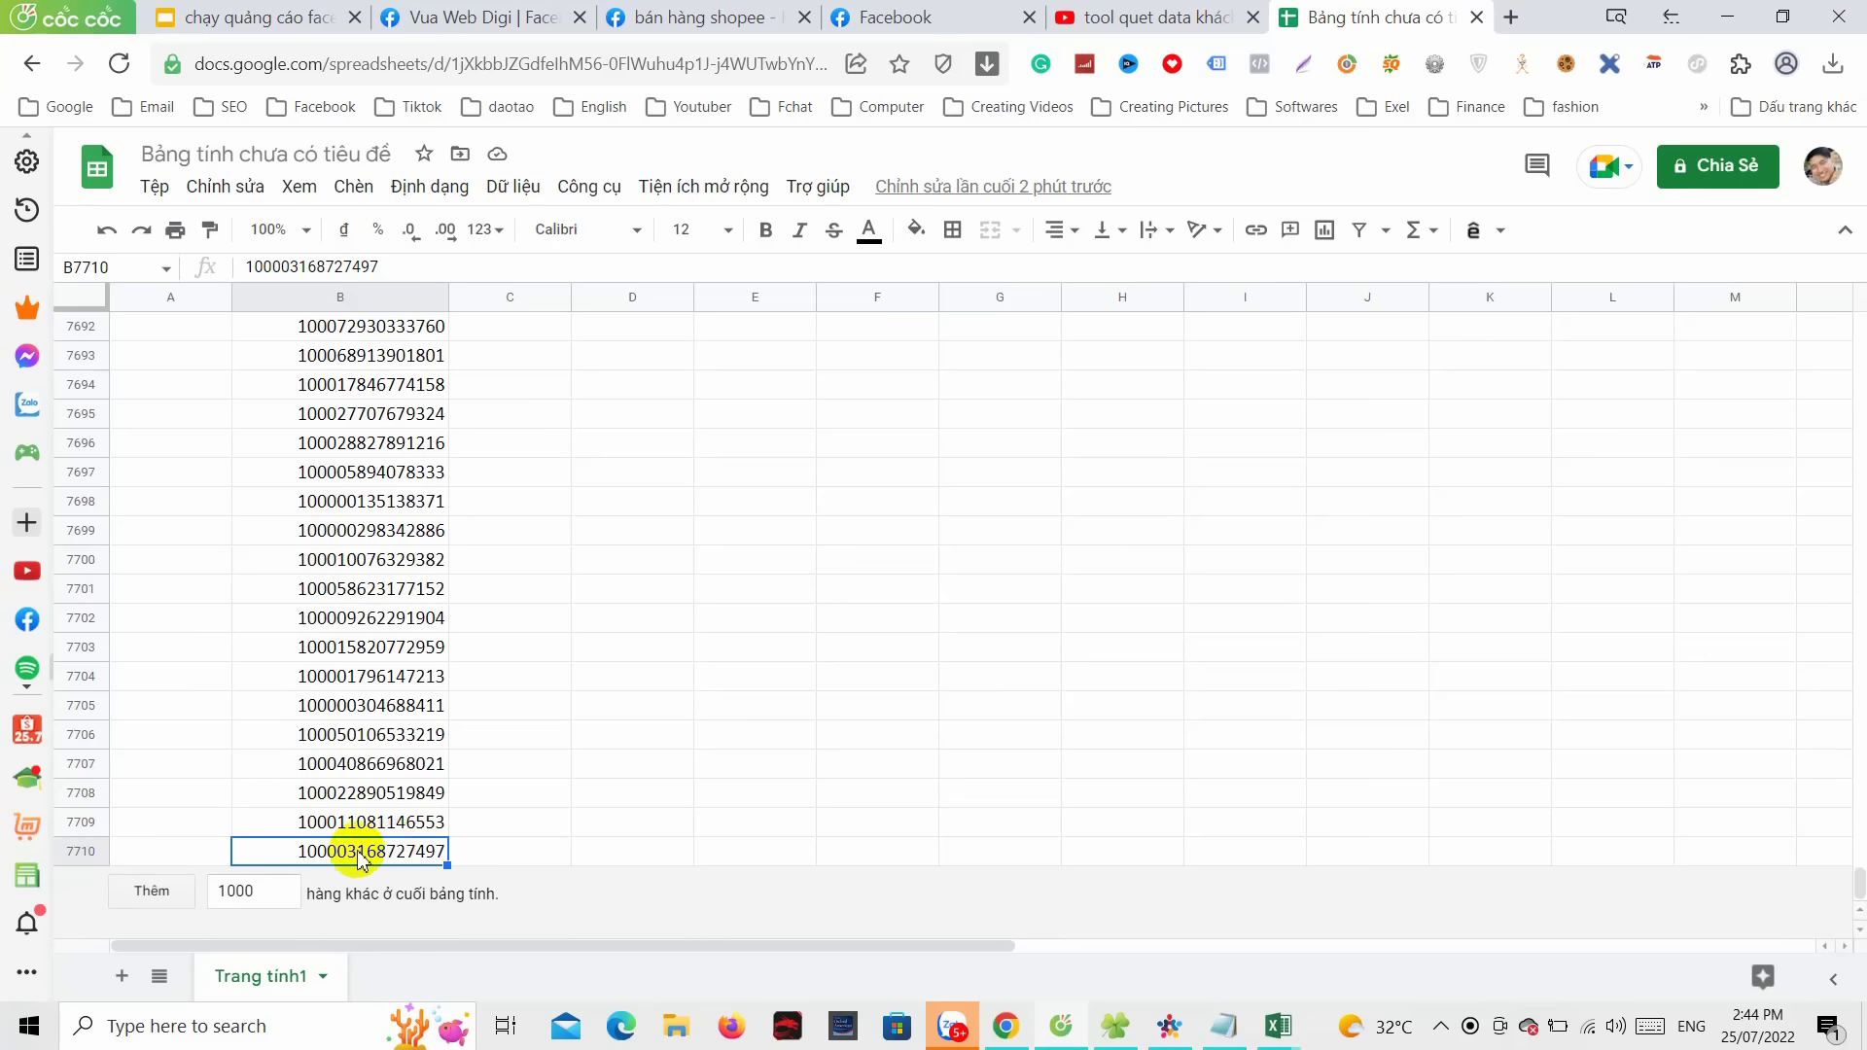
{"action": "left_click", "coordinate": [151, 893]}
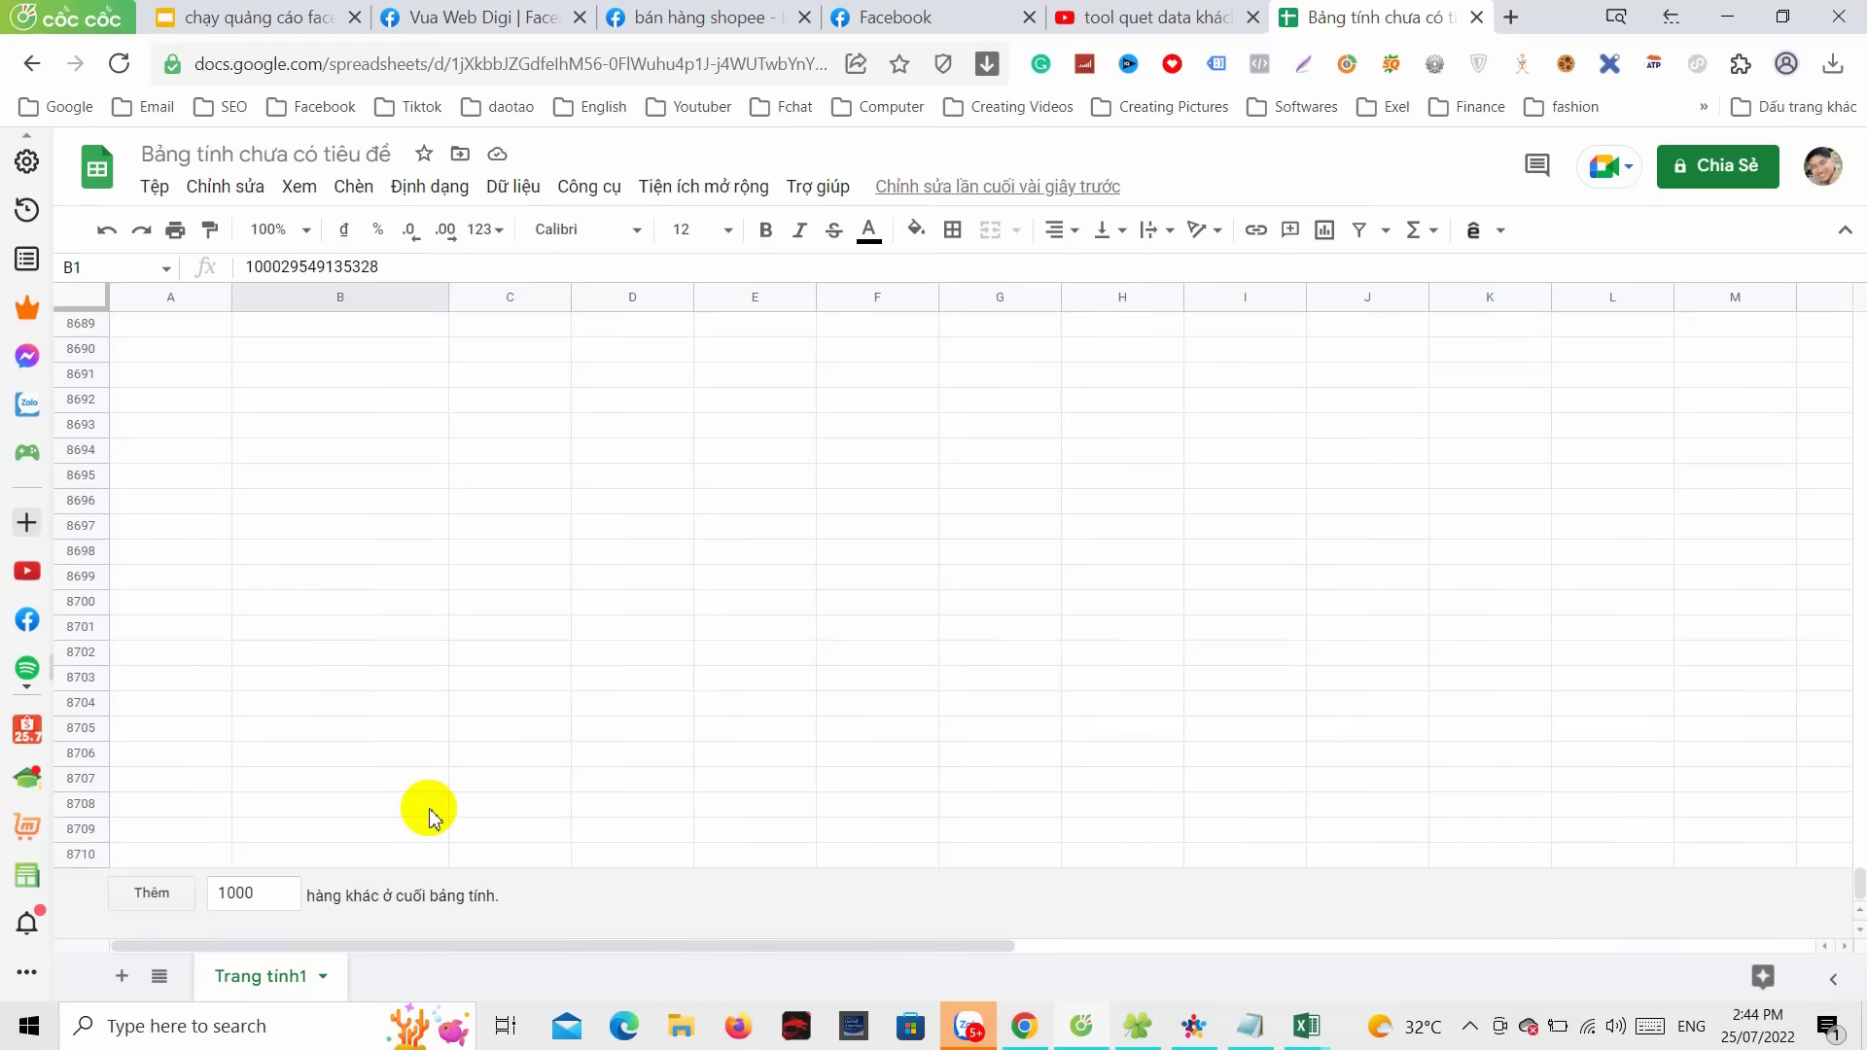
- Paste the copied UIDs into column B starting at B7711, directly below the last existing UID
{"action": "key", "text": "ctrl+Down"}
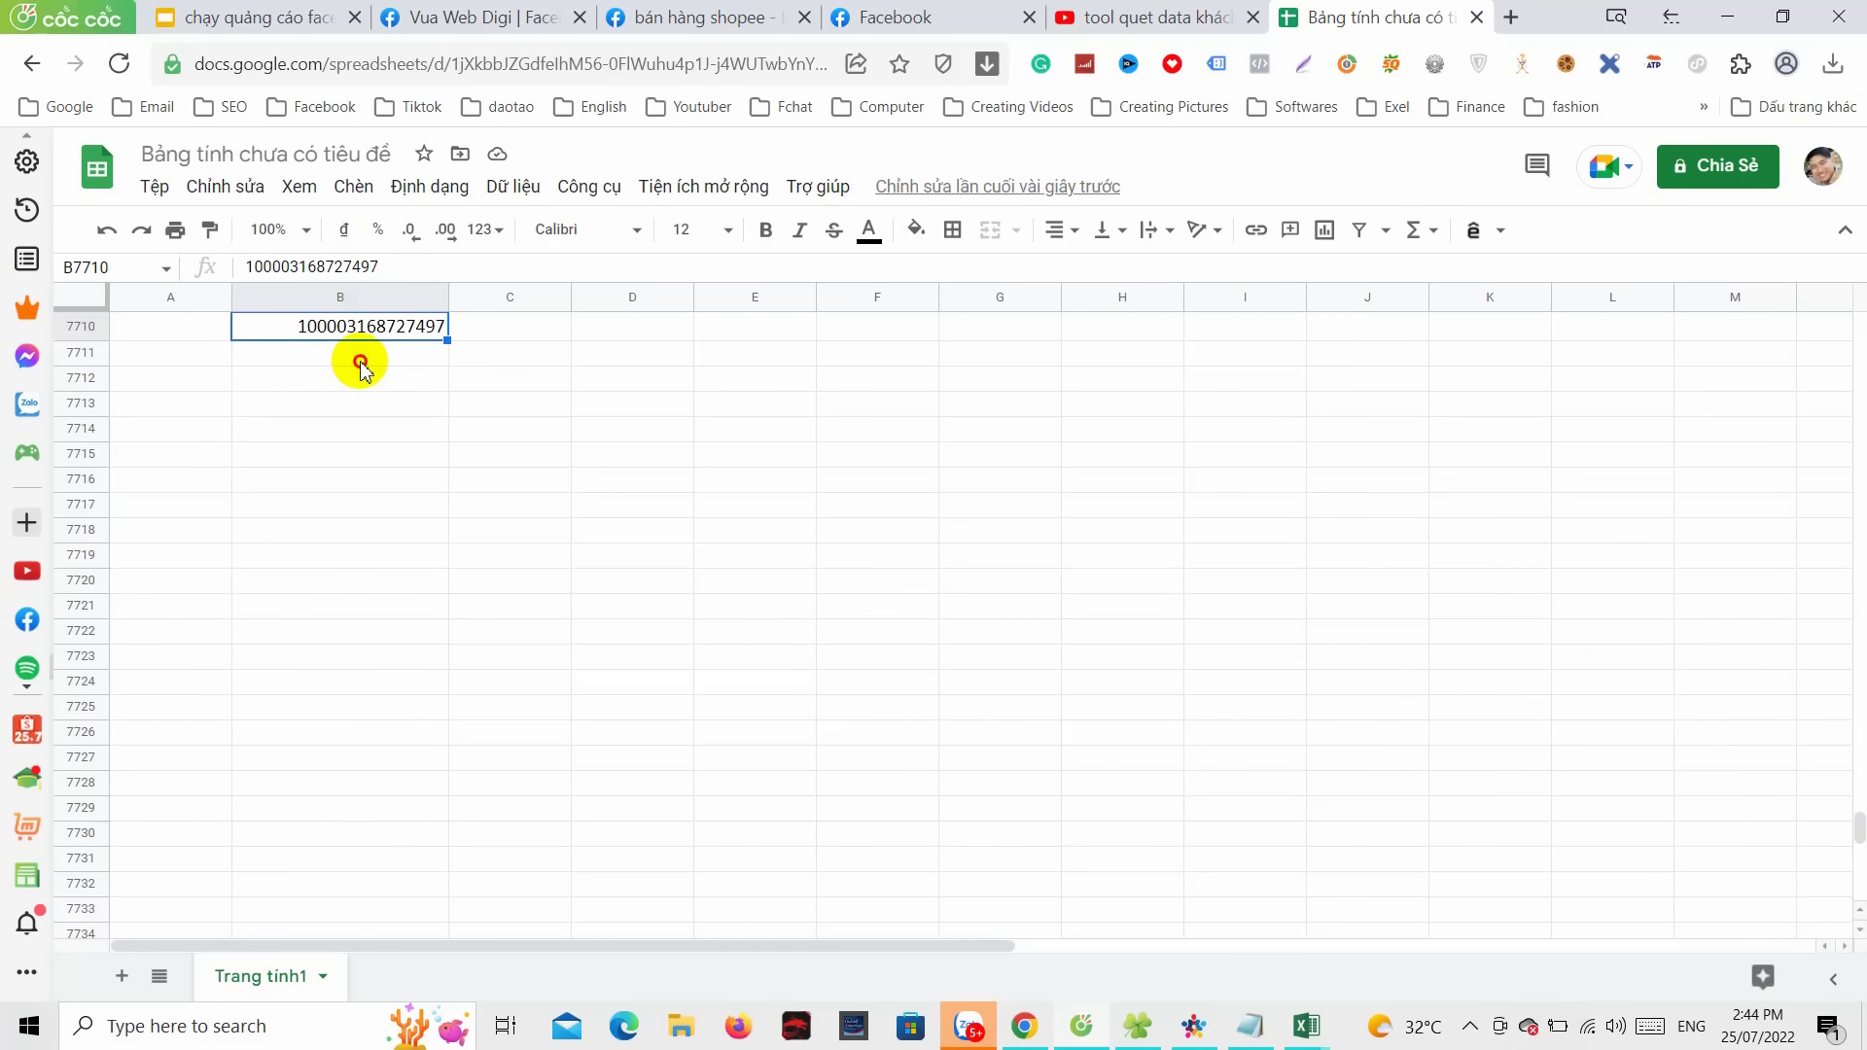
{"action": "left_click", "coordinate": [326, 358]}
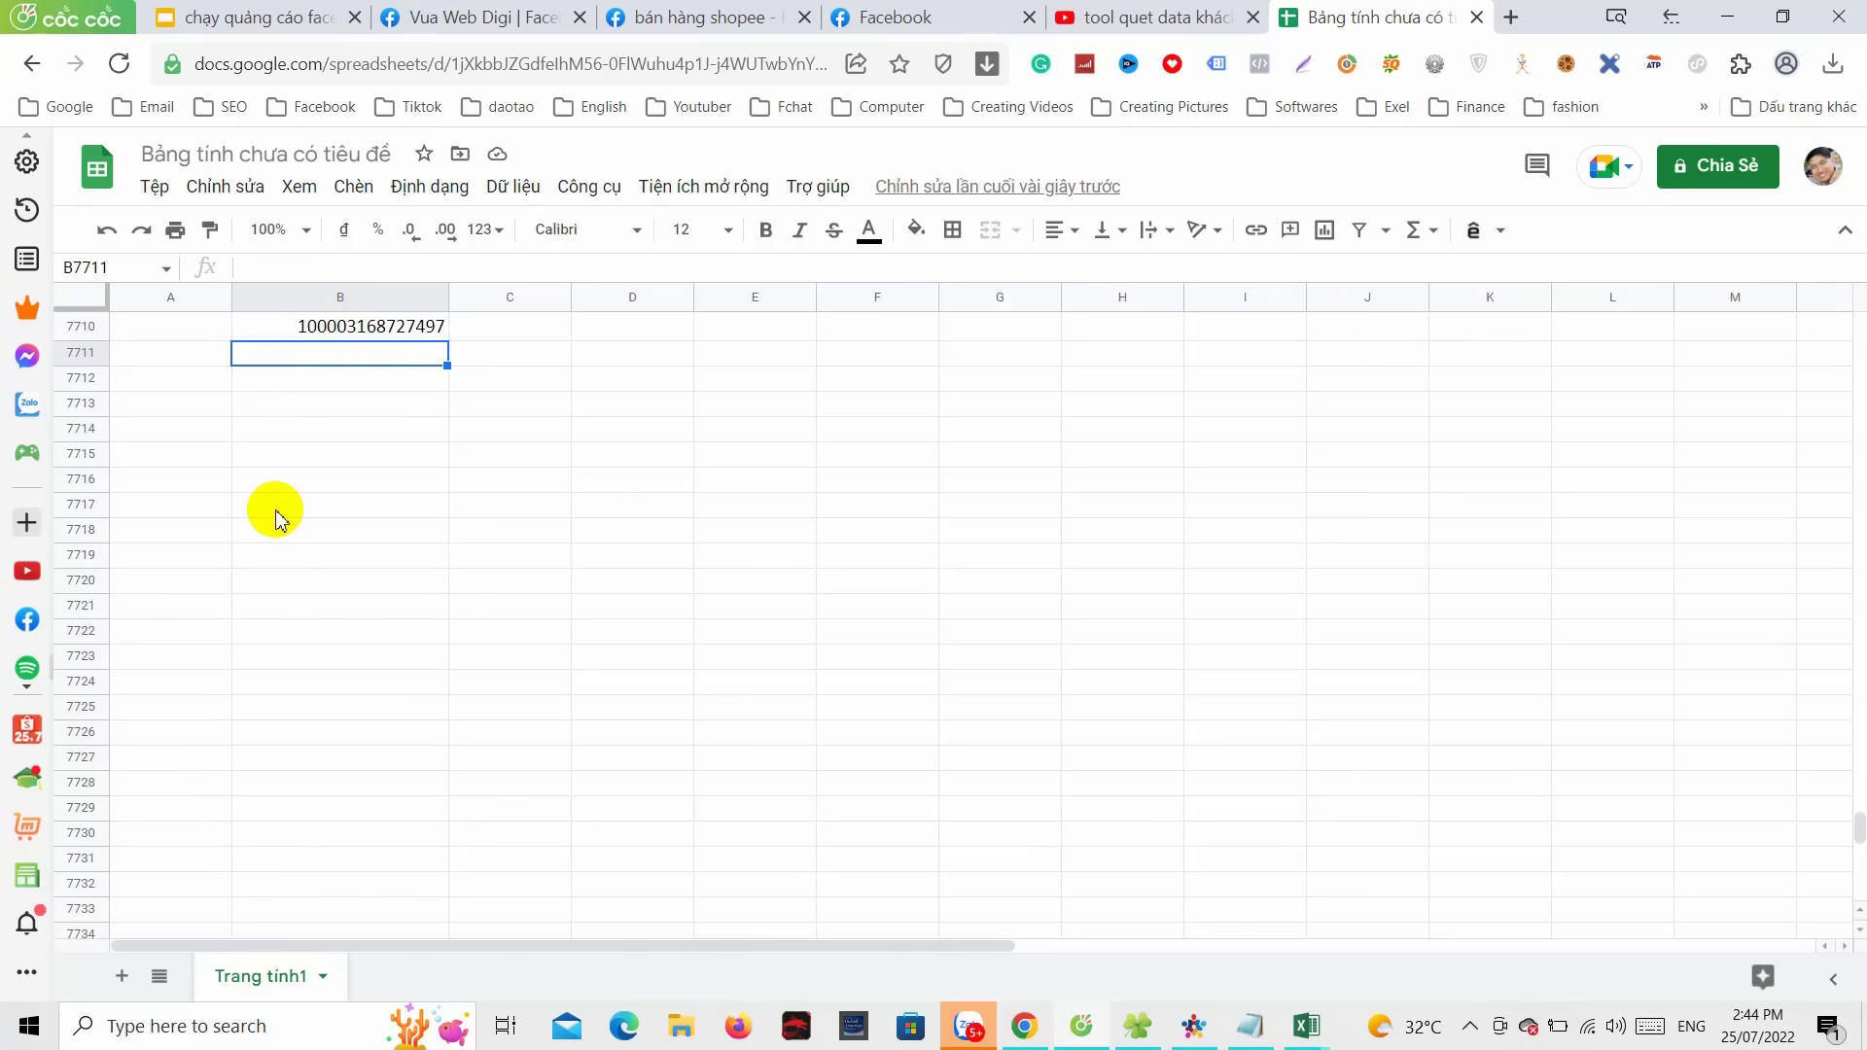
{"action": "key", "text": "ctrl+v"}
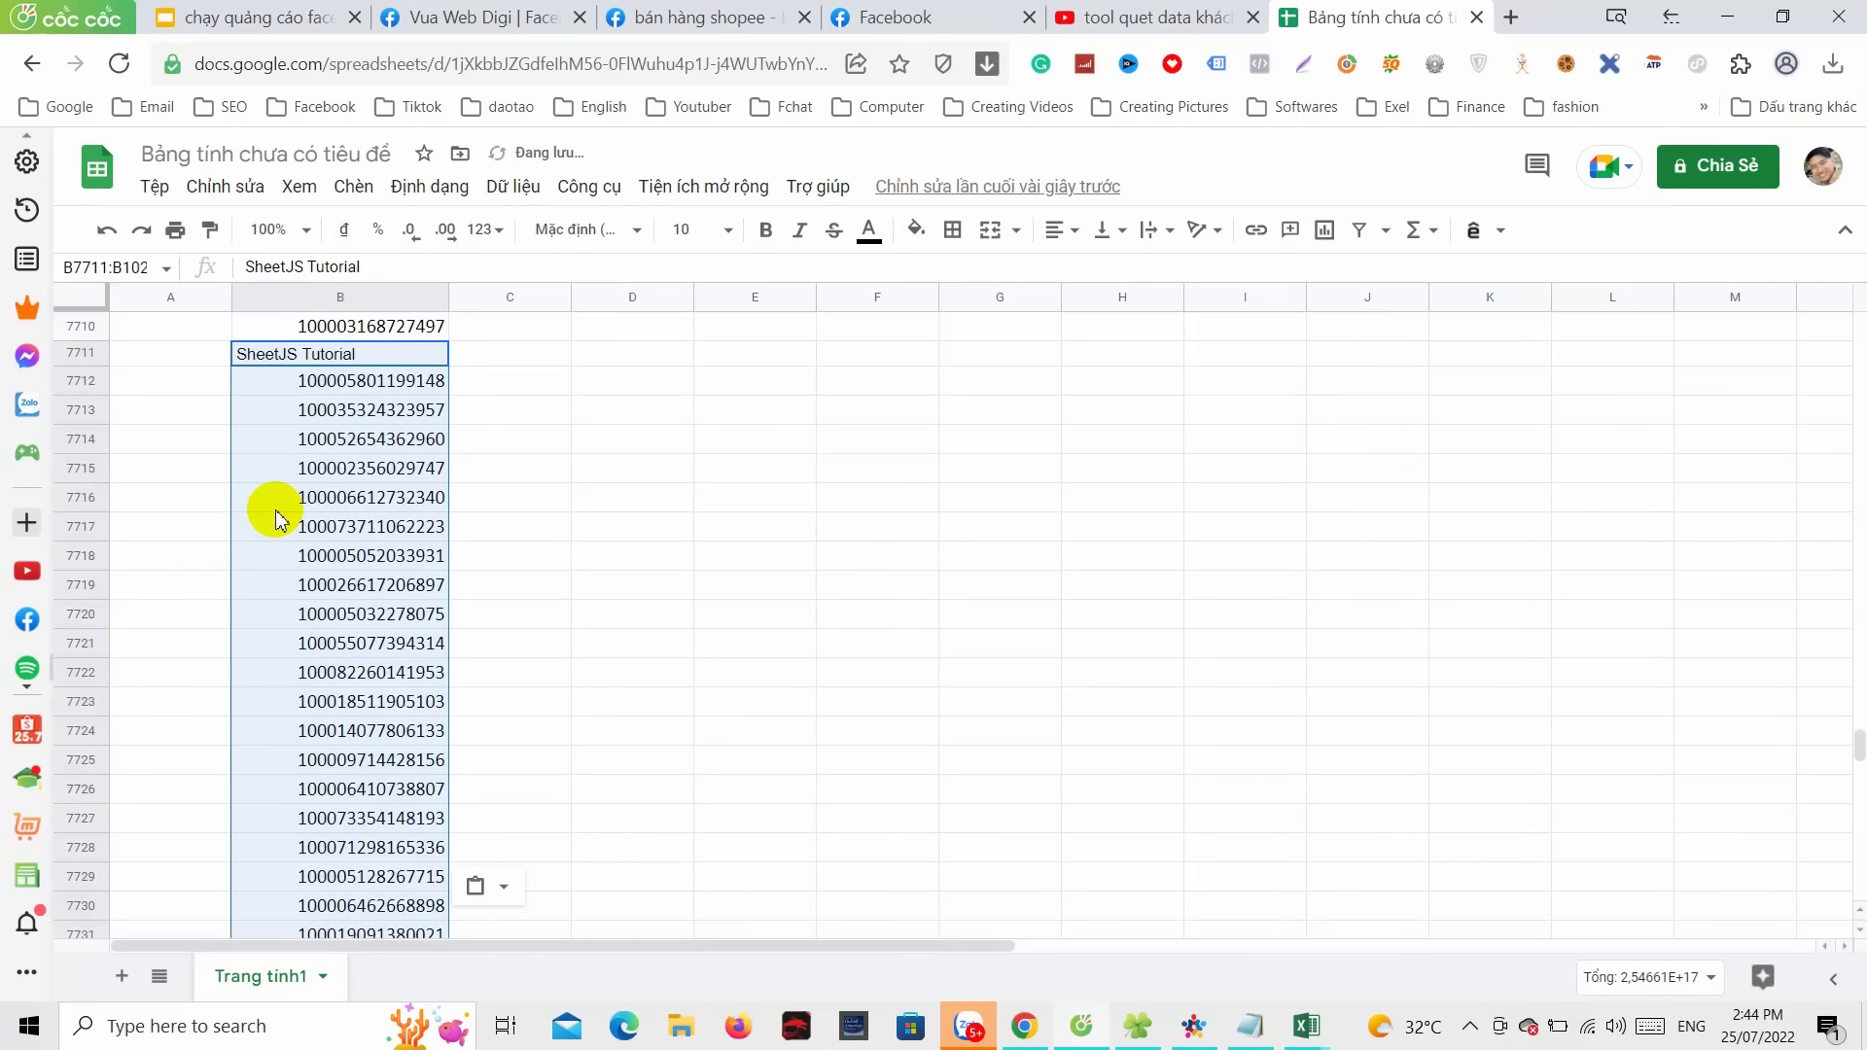
- Delete row 7711 containing "SheetJS Tutorial" from the newly pasted data
{"action": "left_click", "coordinate": [239, 380]}
{"action": "left_click", "coordinate": [80, 353]}
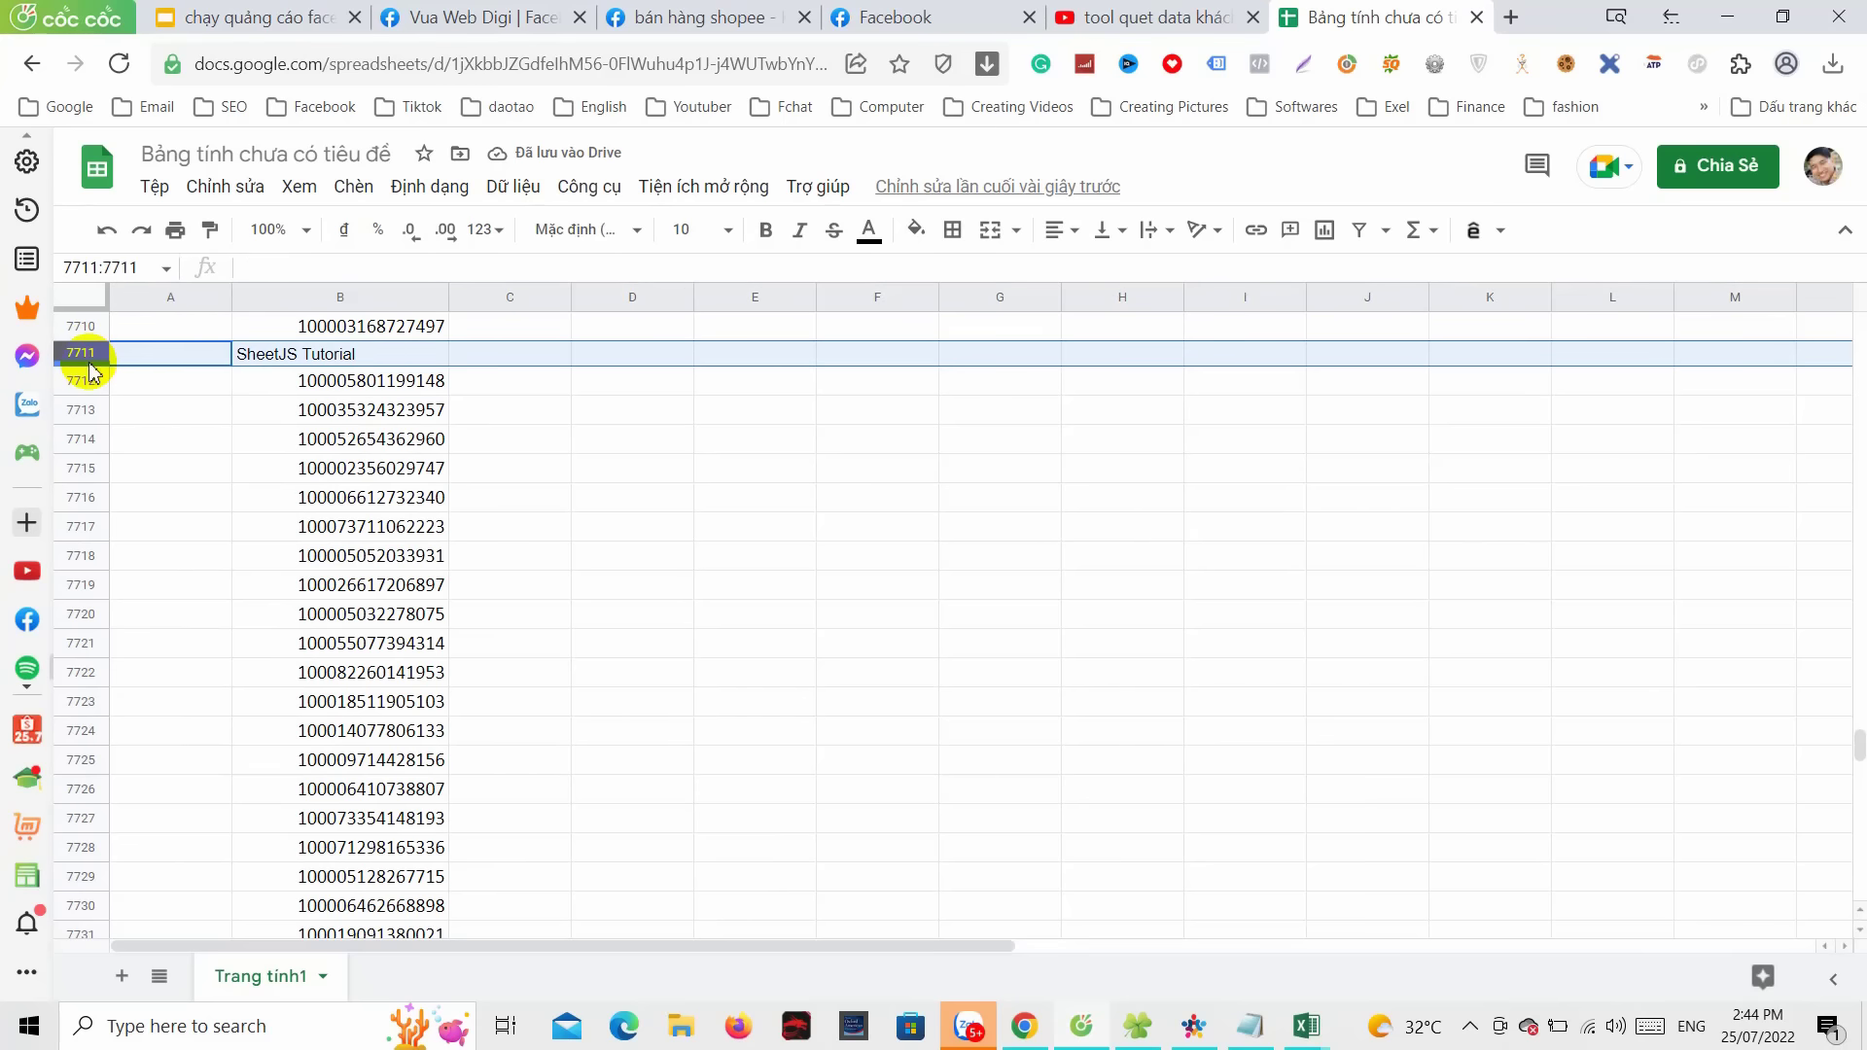
{"action": "right_click", "coordinate": [88, 366]}
{"action": "left_click", "coordinate": [180, 640]}
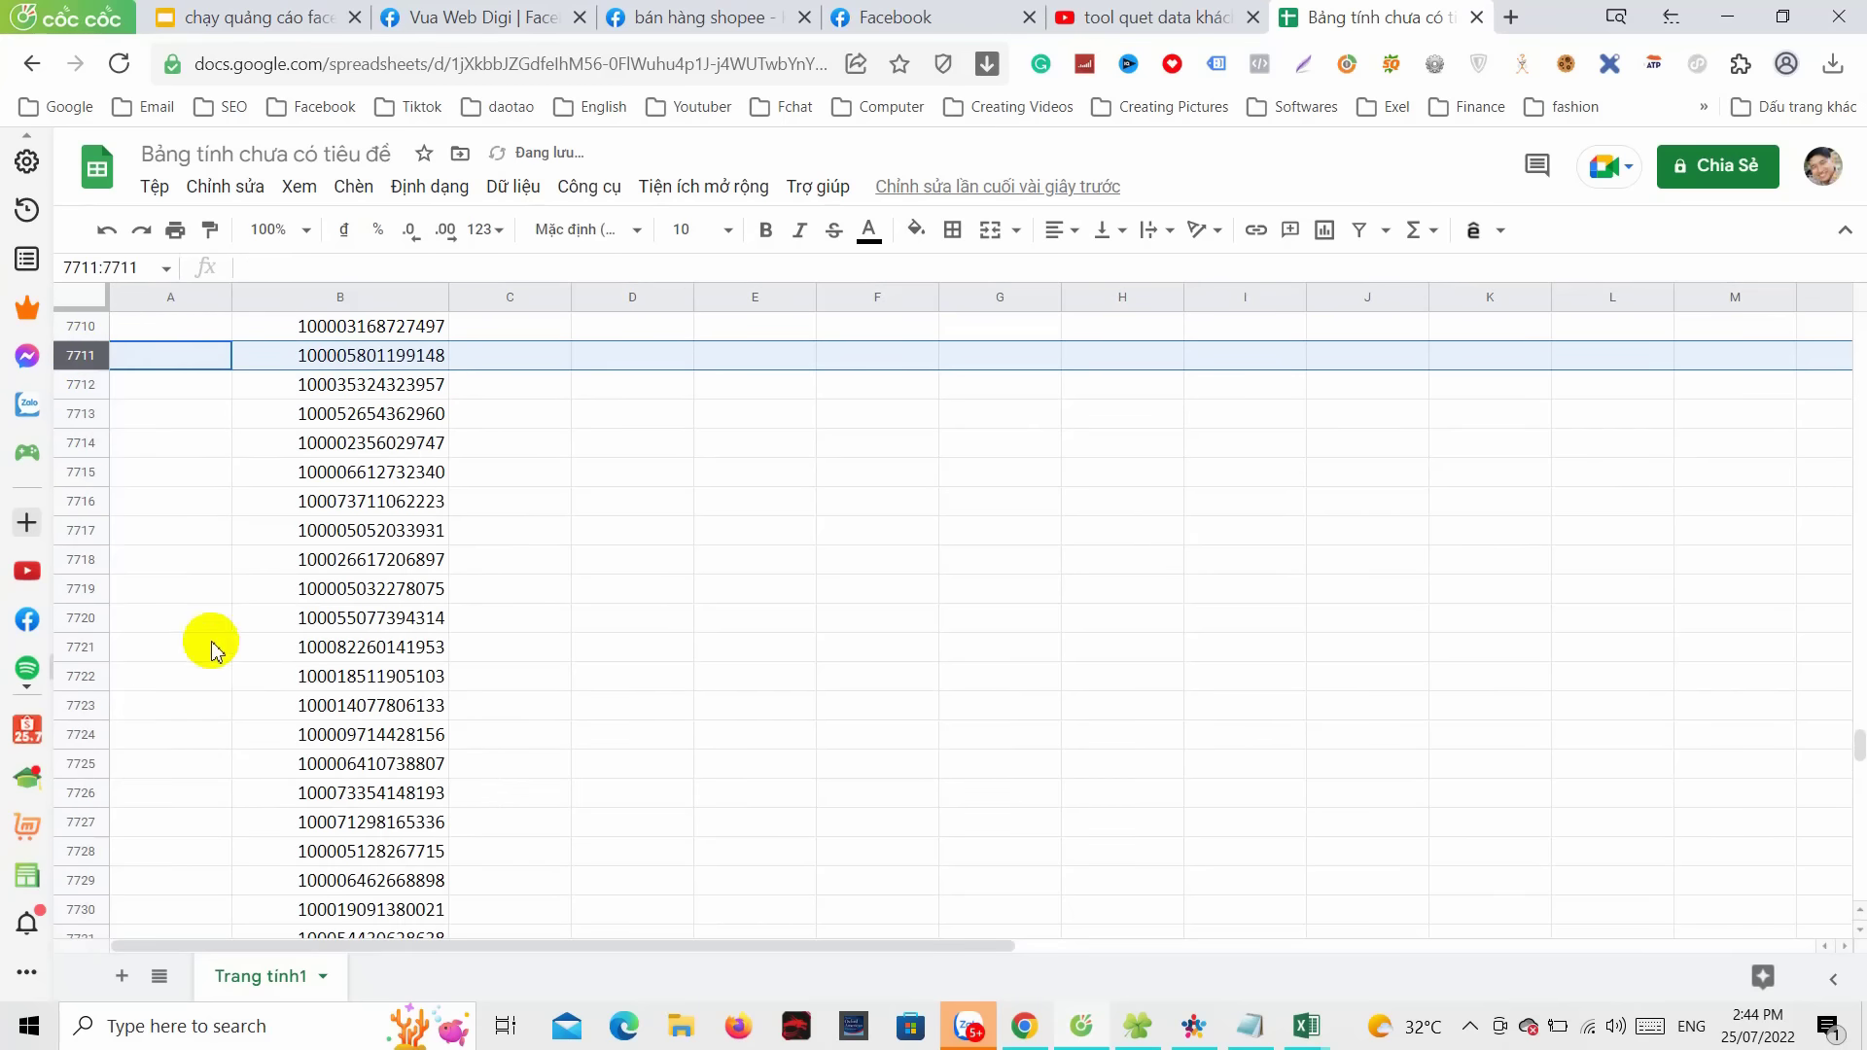
{"action": "left_click", "coordinate": [603, 569]}
{"action": "scroll", "coordinate": [375, 494], "scroll_direction": "down", "scroll_amount": 1}
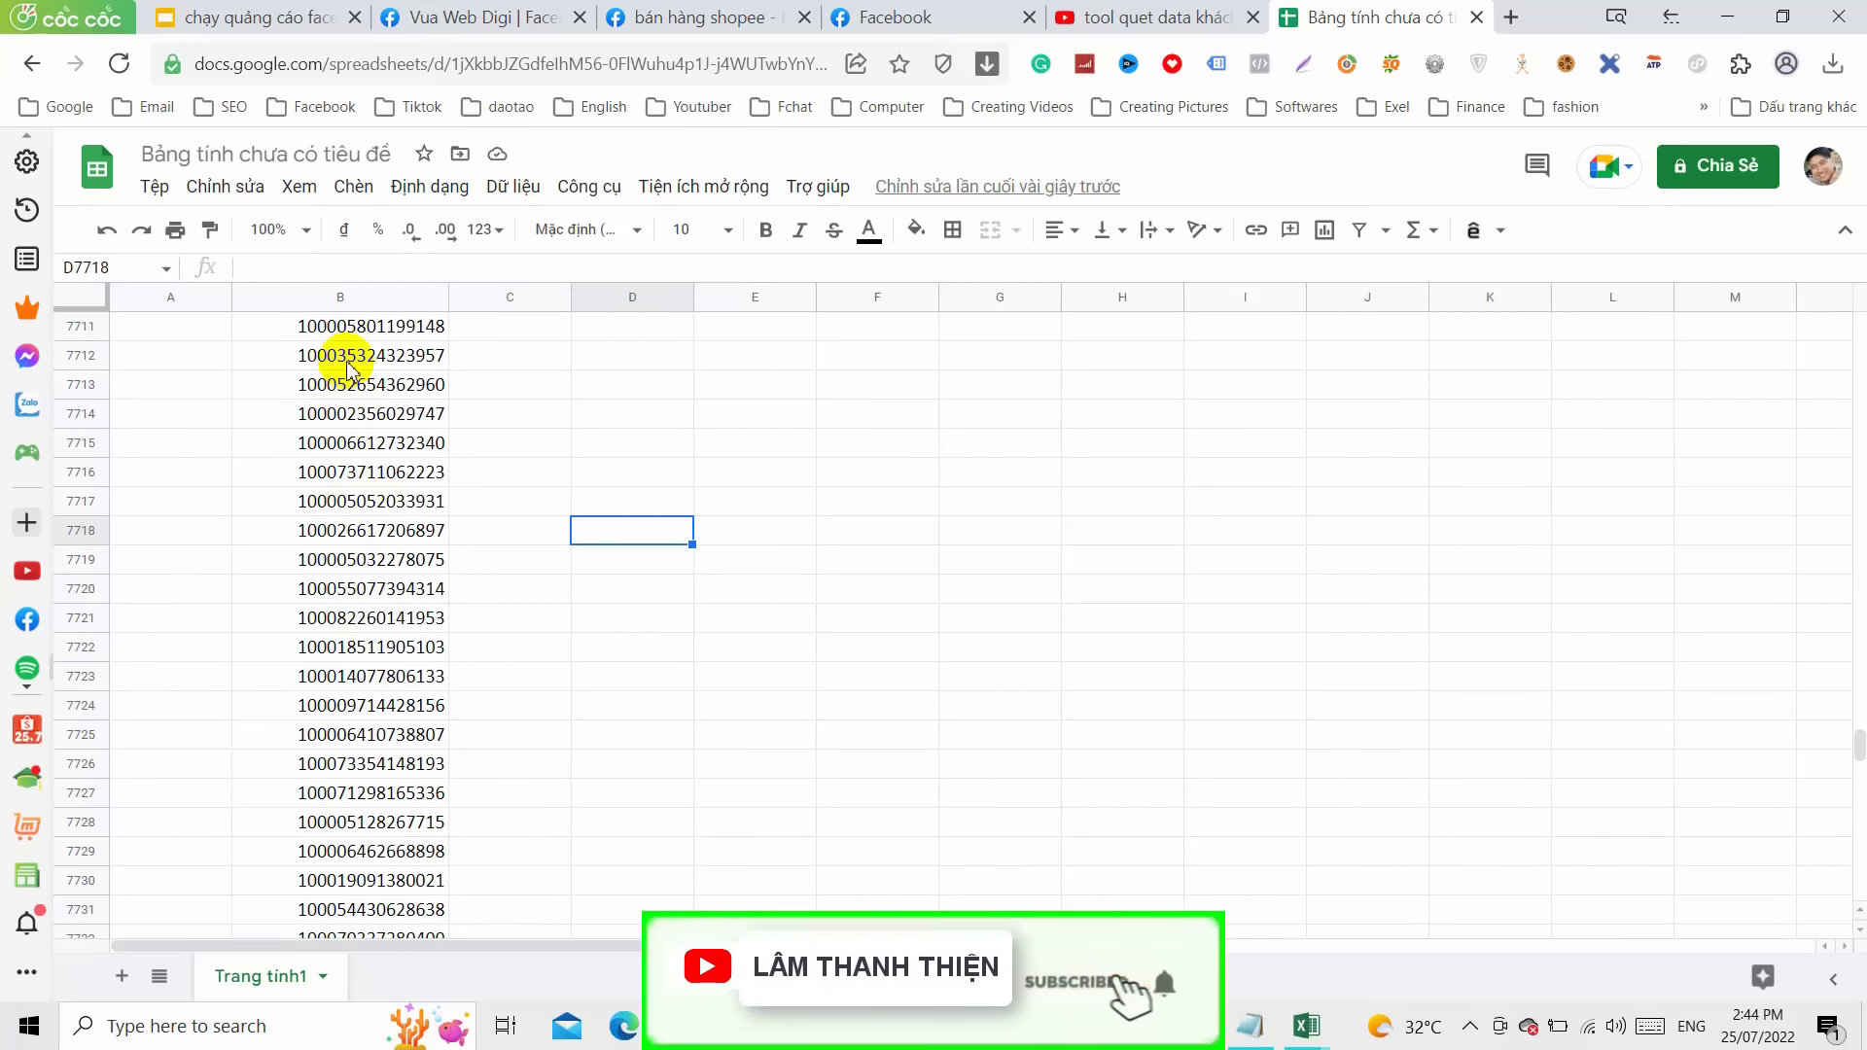
- Remove duplicate rows from column B with all columns analysed and no header row, and read and close the result message
{"action": "left_click_drag", "start_coordinate": [1858, 739], "coordinate": [1858, 292]}
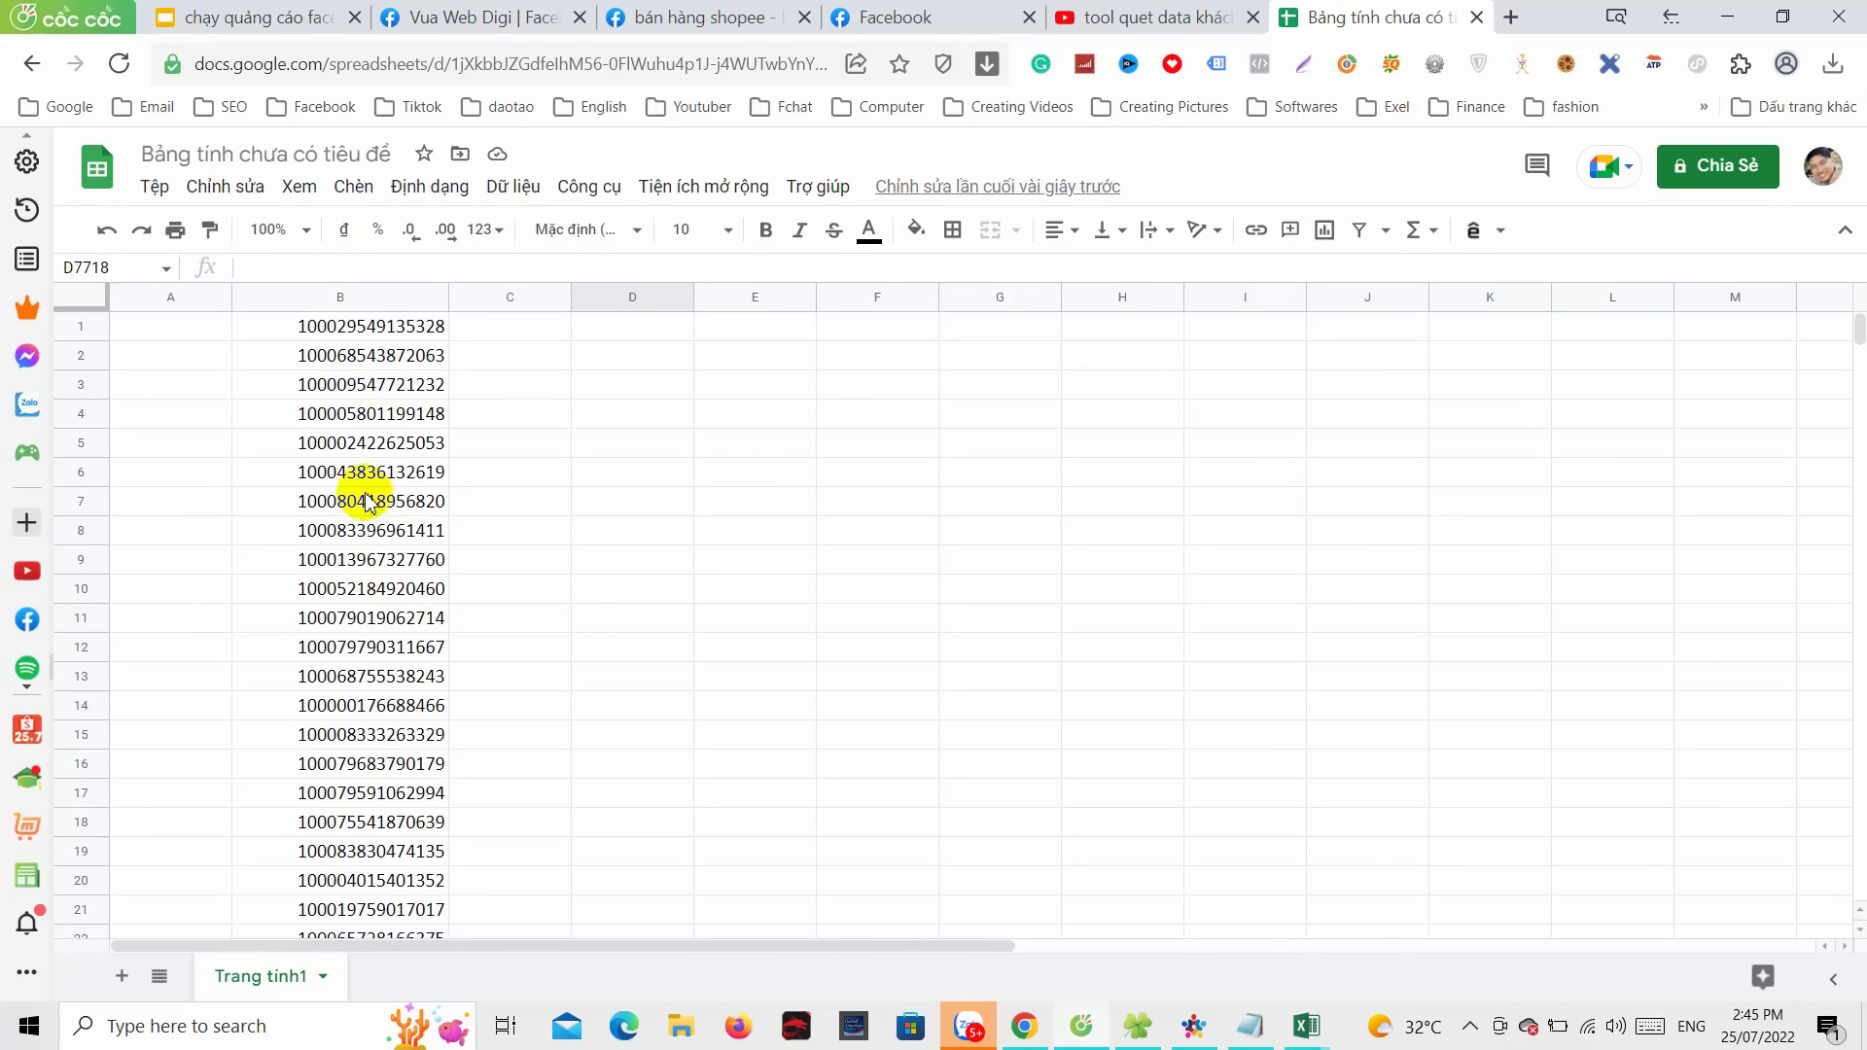
{"action": "left_click", "coordinate": [345, 296]}
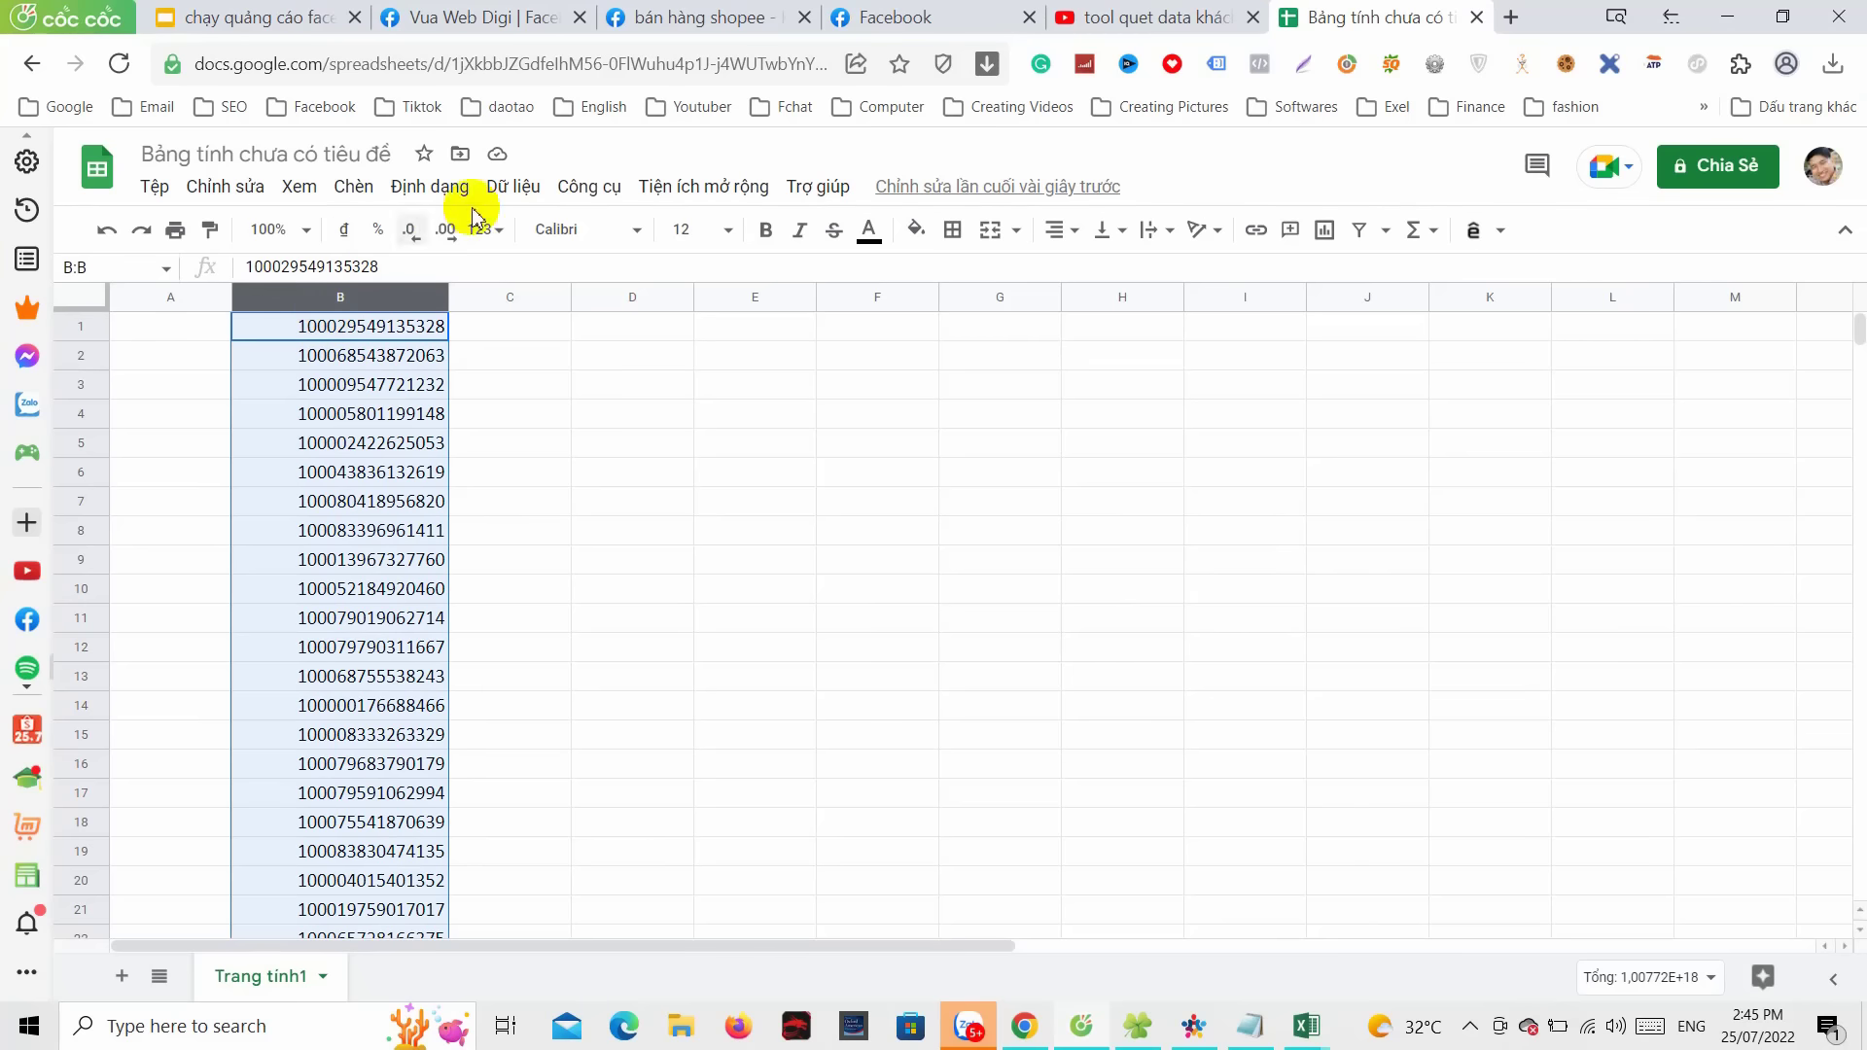
{"action": "left_click", "coordinate": [510, 186]}
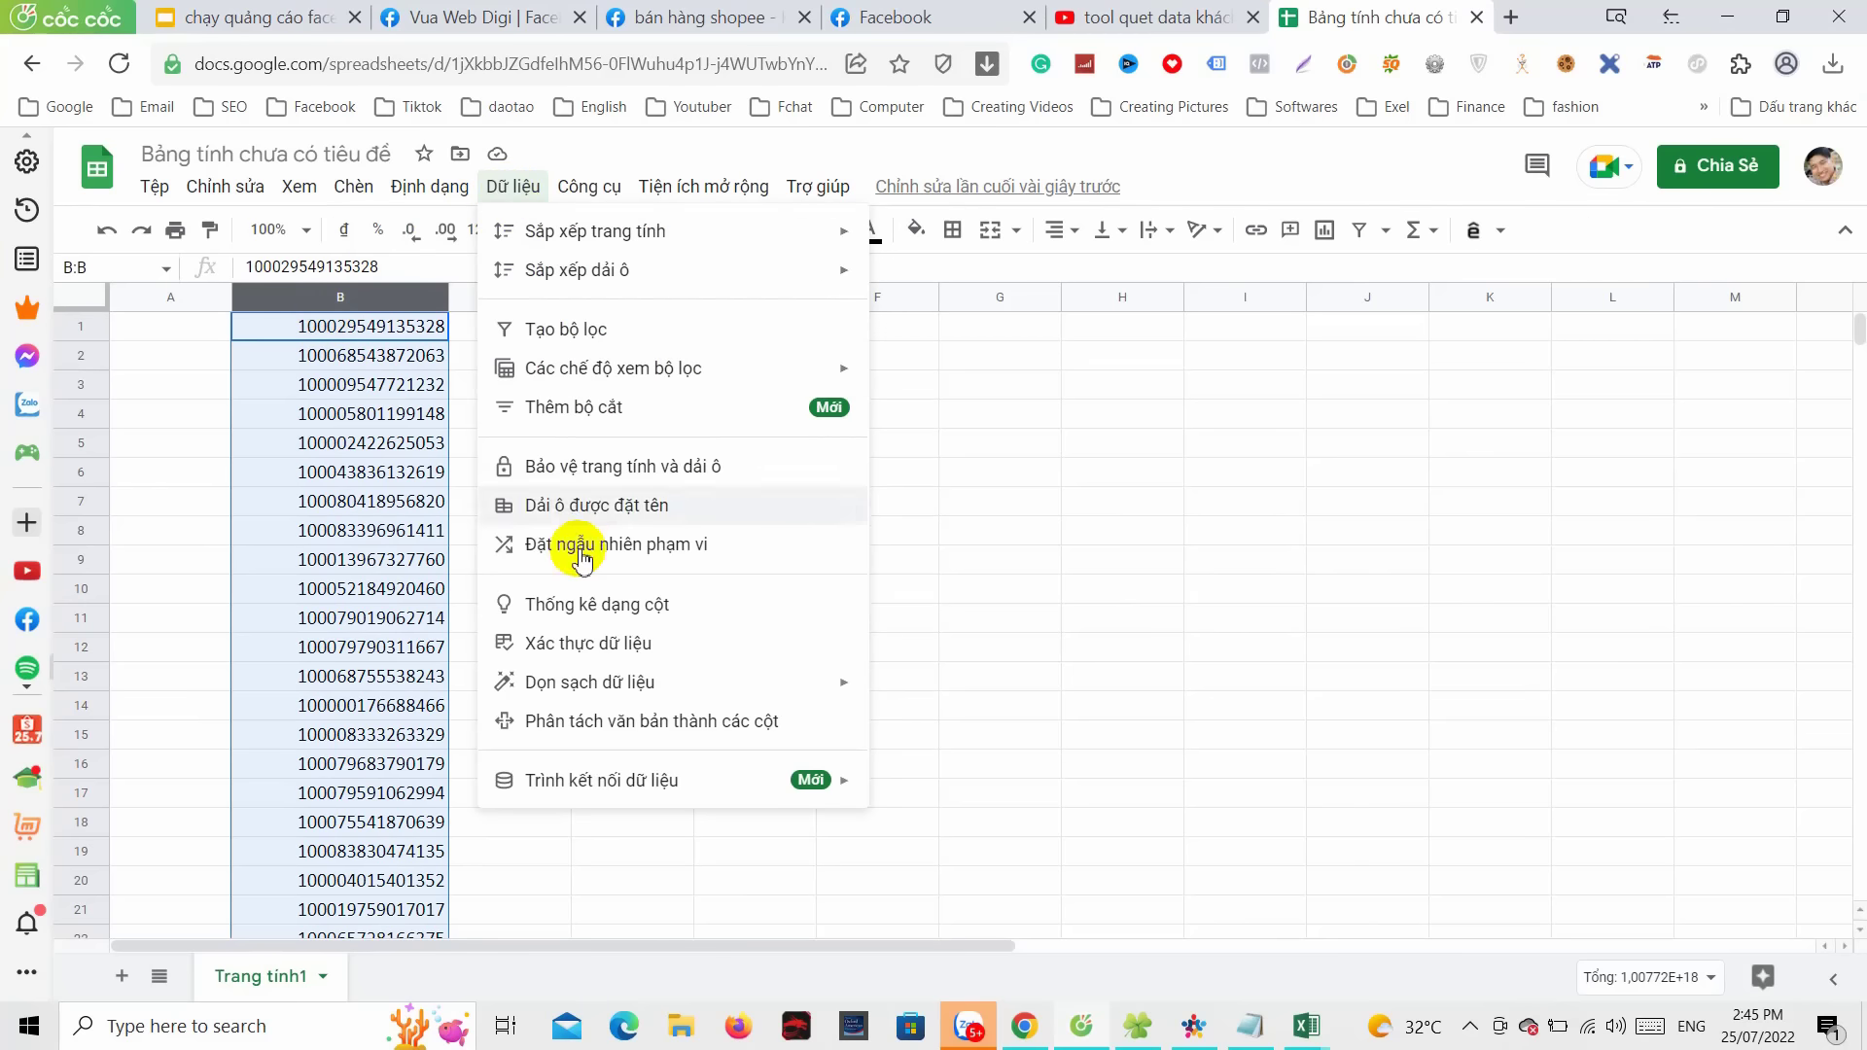
{"action": "mouse_move", "coordinate": [583, 684]}
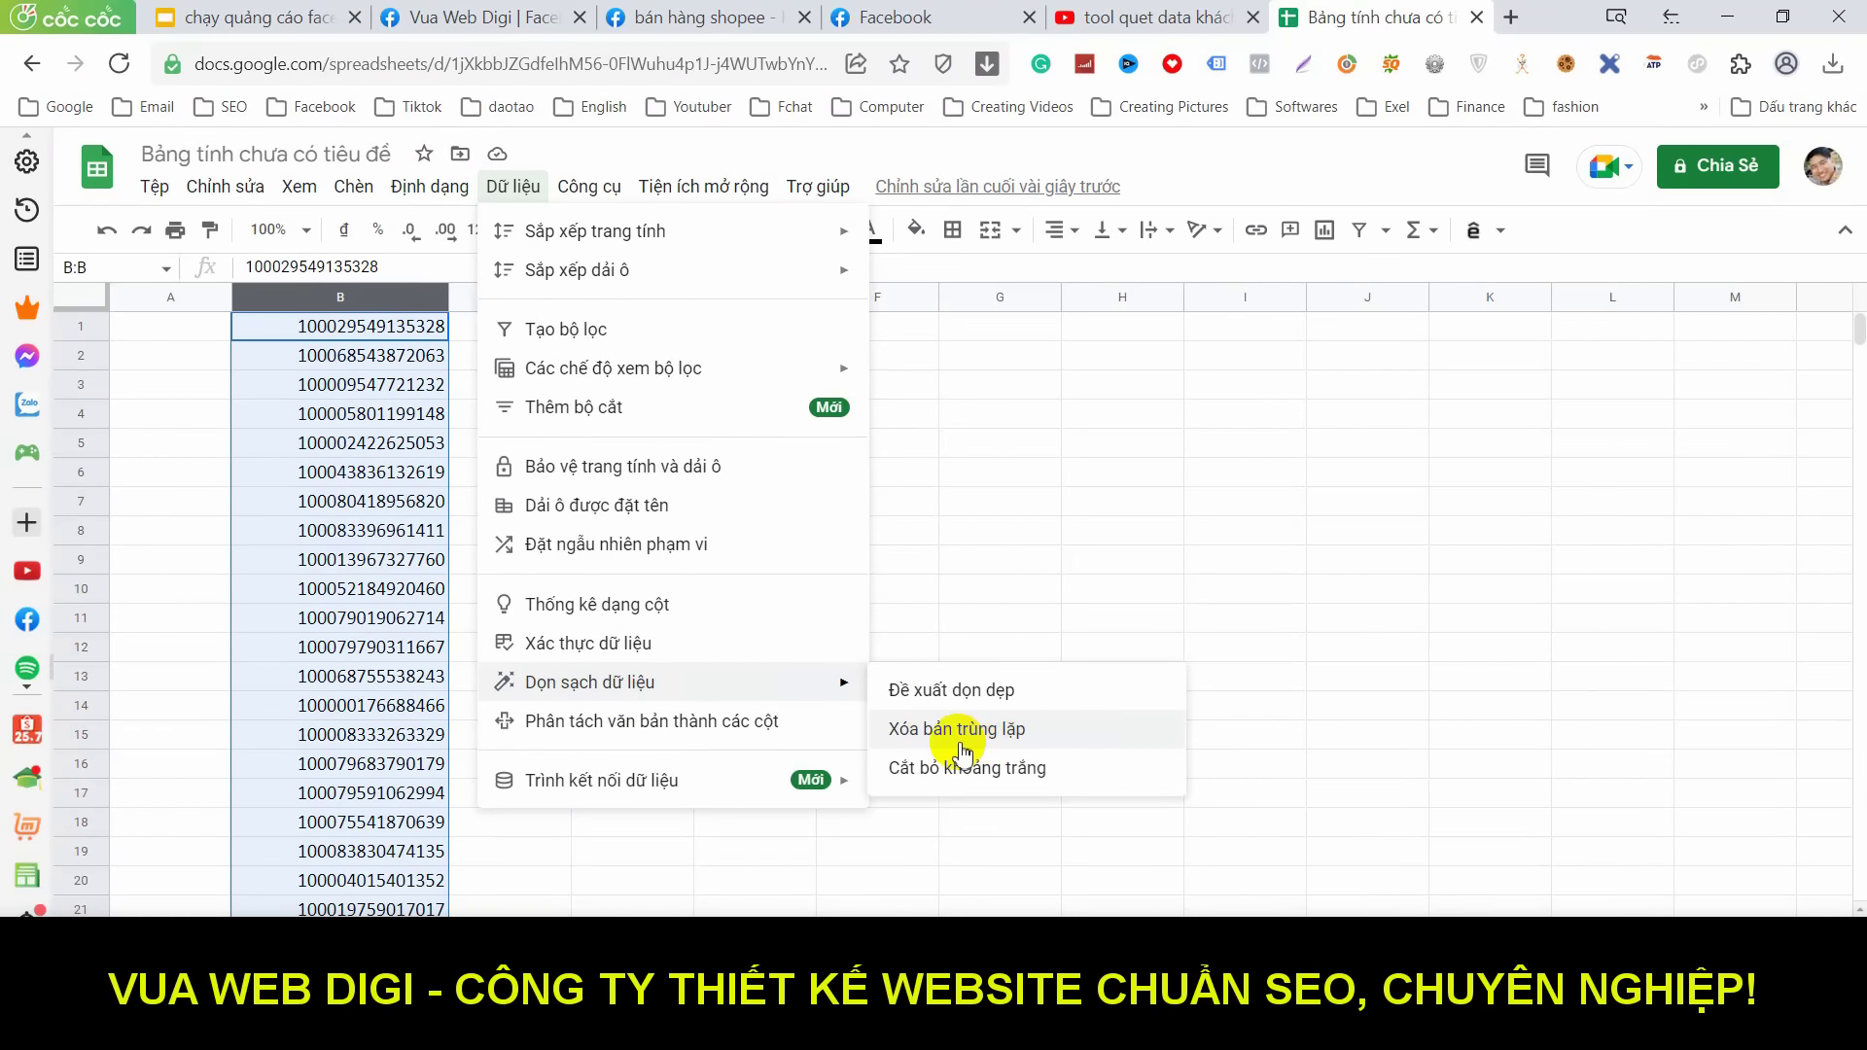
{"action": "left_click", "coordinate": [952, 731]}
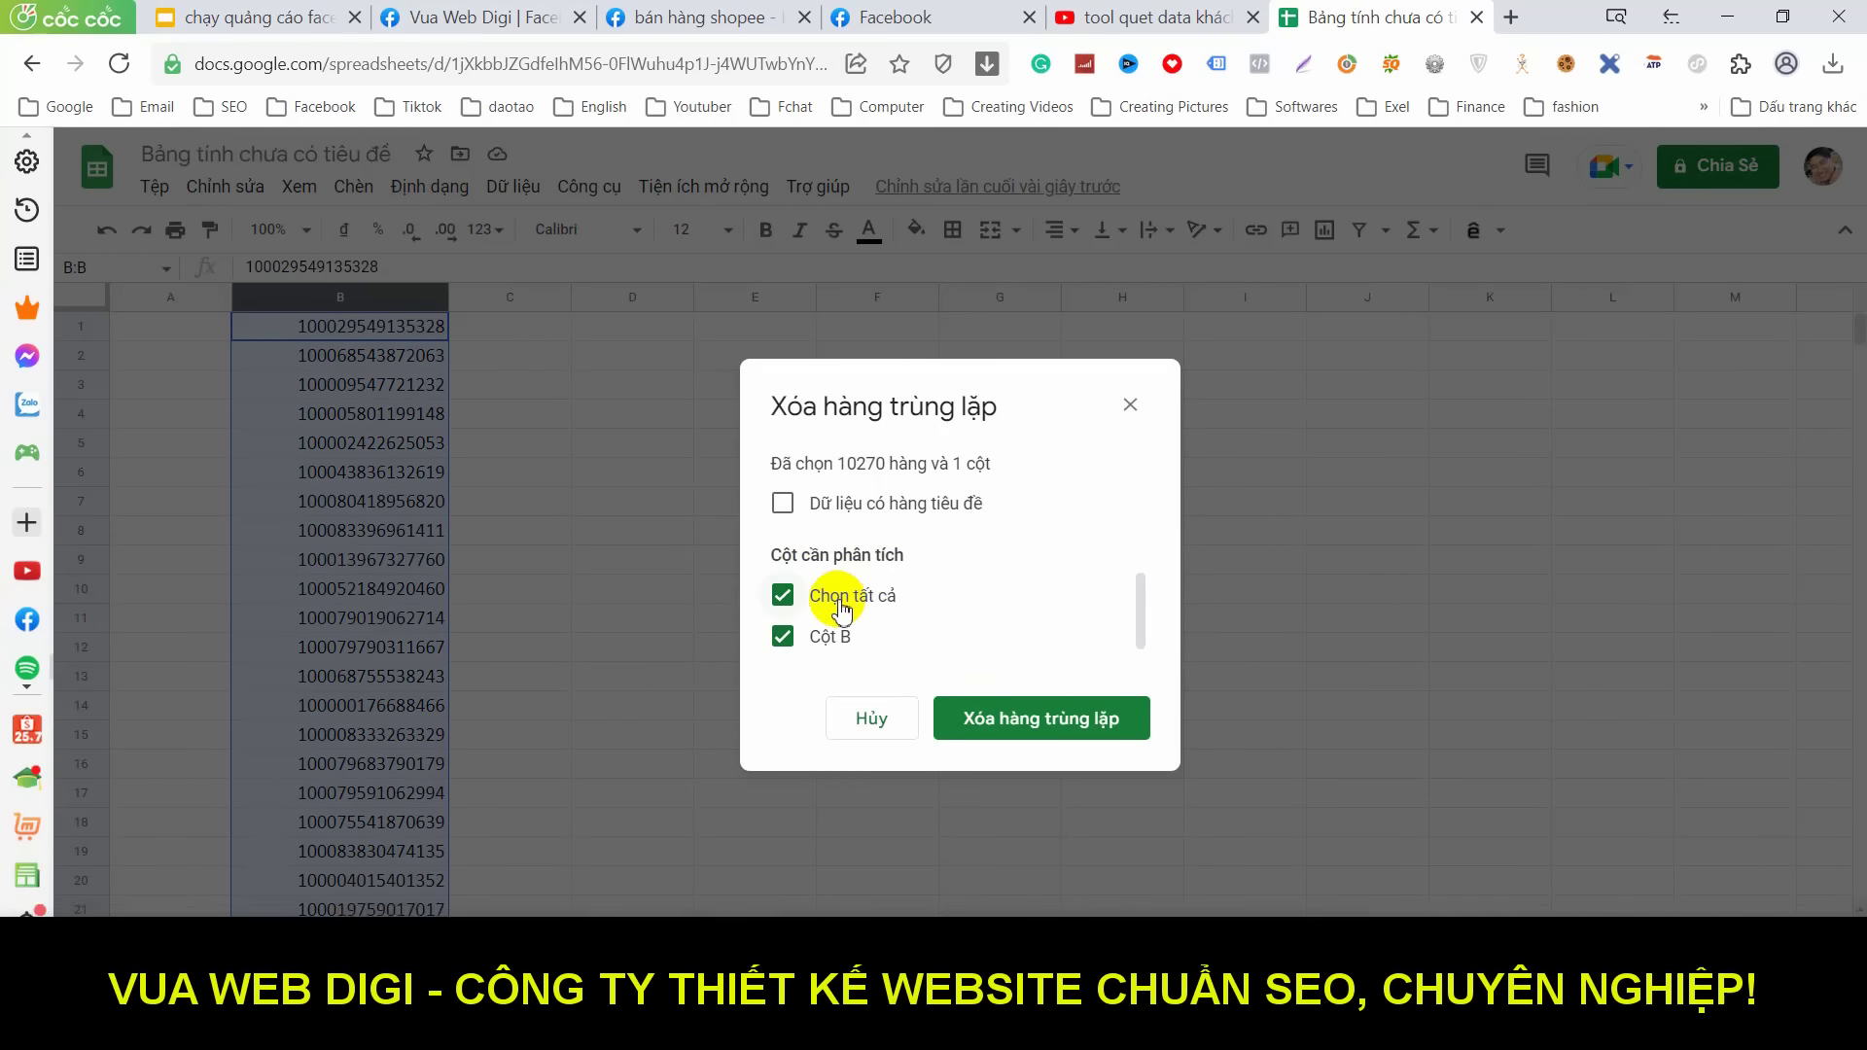
{"action": "left_click", "coordinate": [988, 731]}
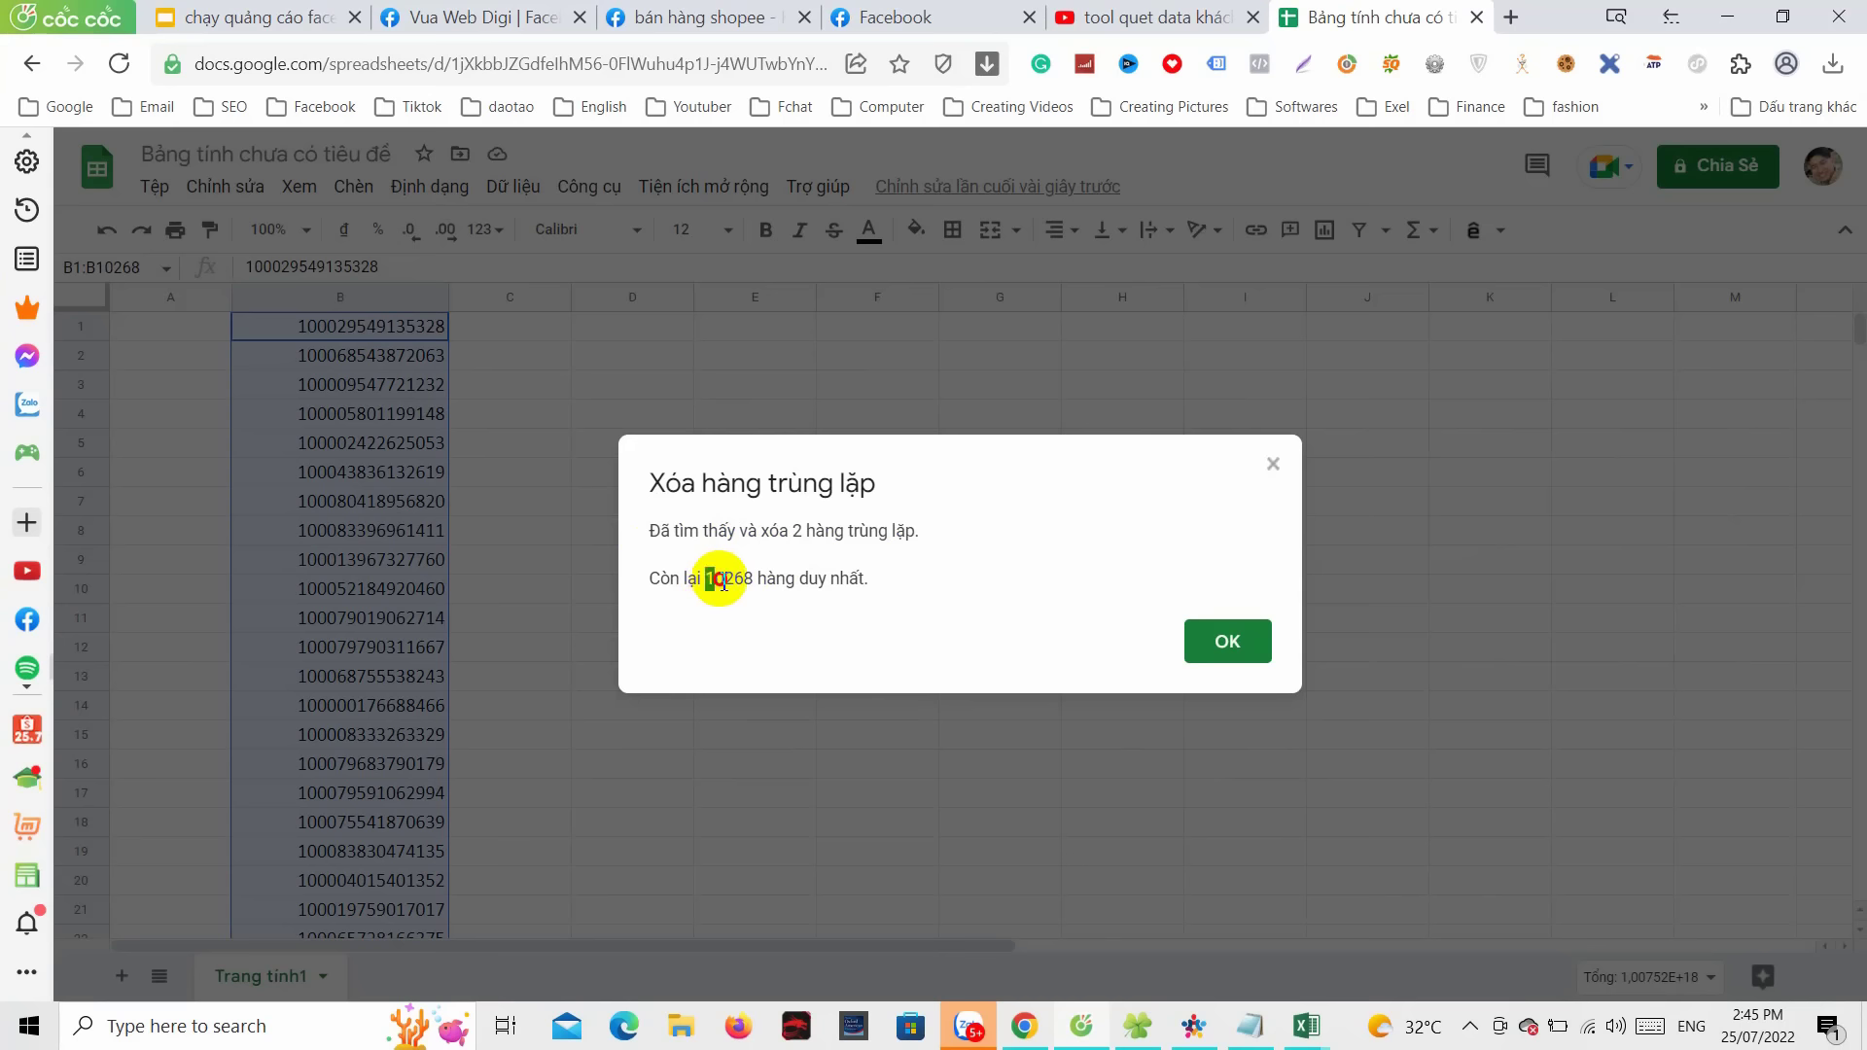
{"action": "left_click_drag", "start_coordinate": [741, 582], "coordinate": [874, 590]}
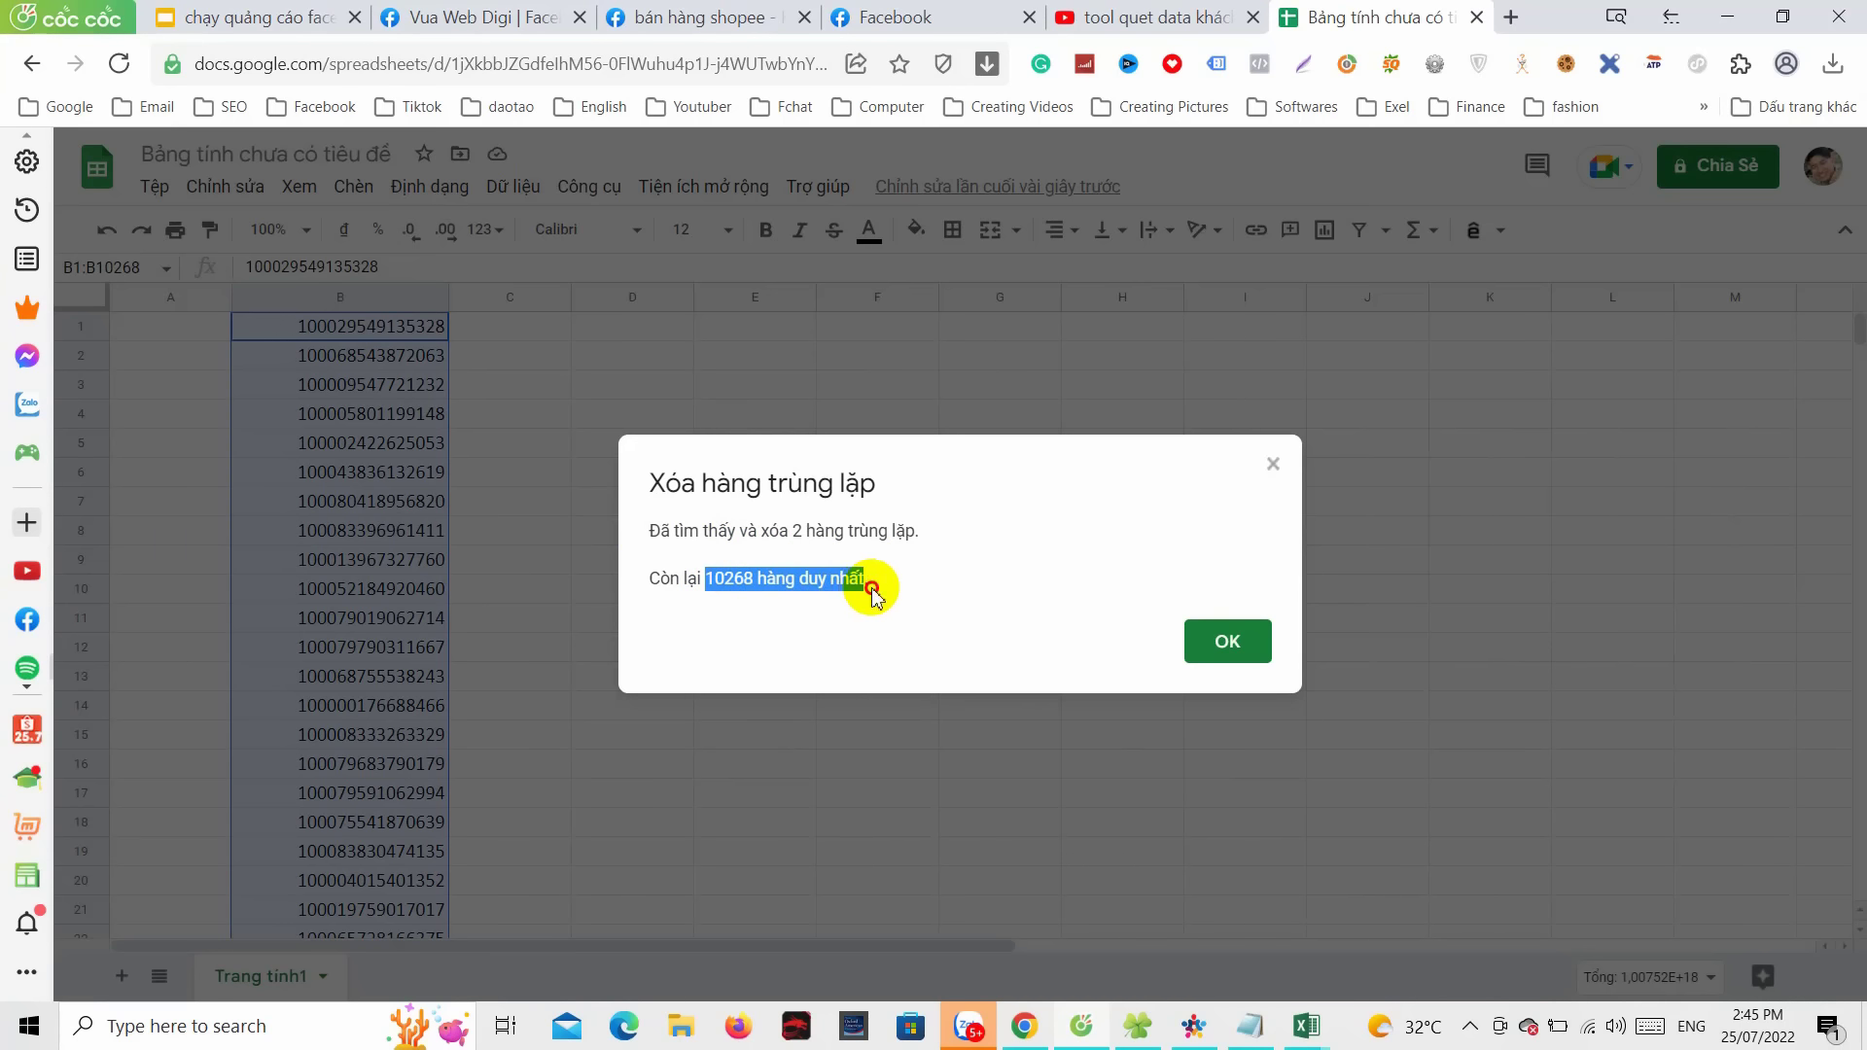
{"action": "left_click", "coordinate": [734, 584]}
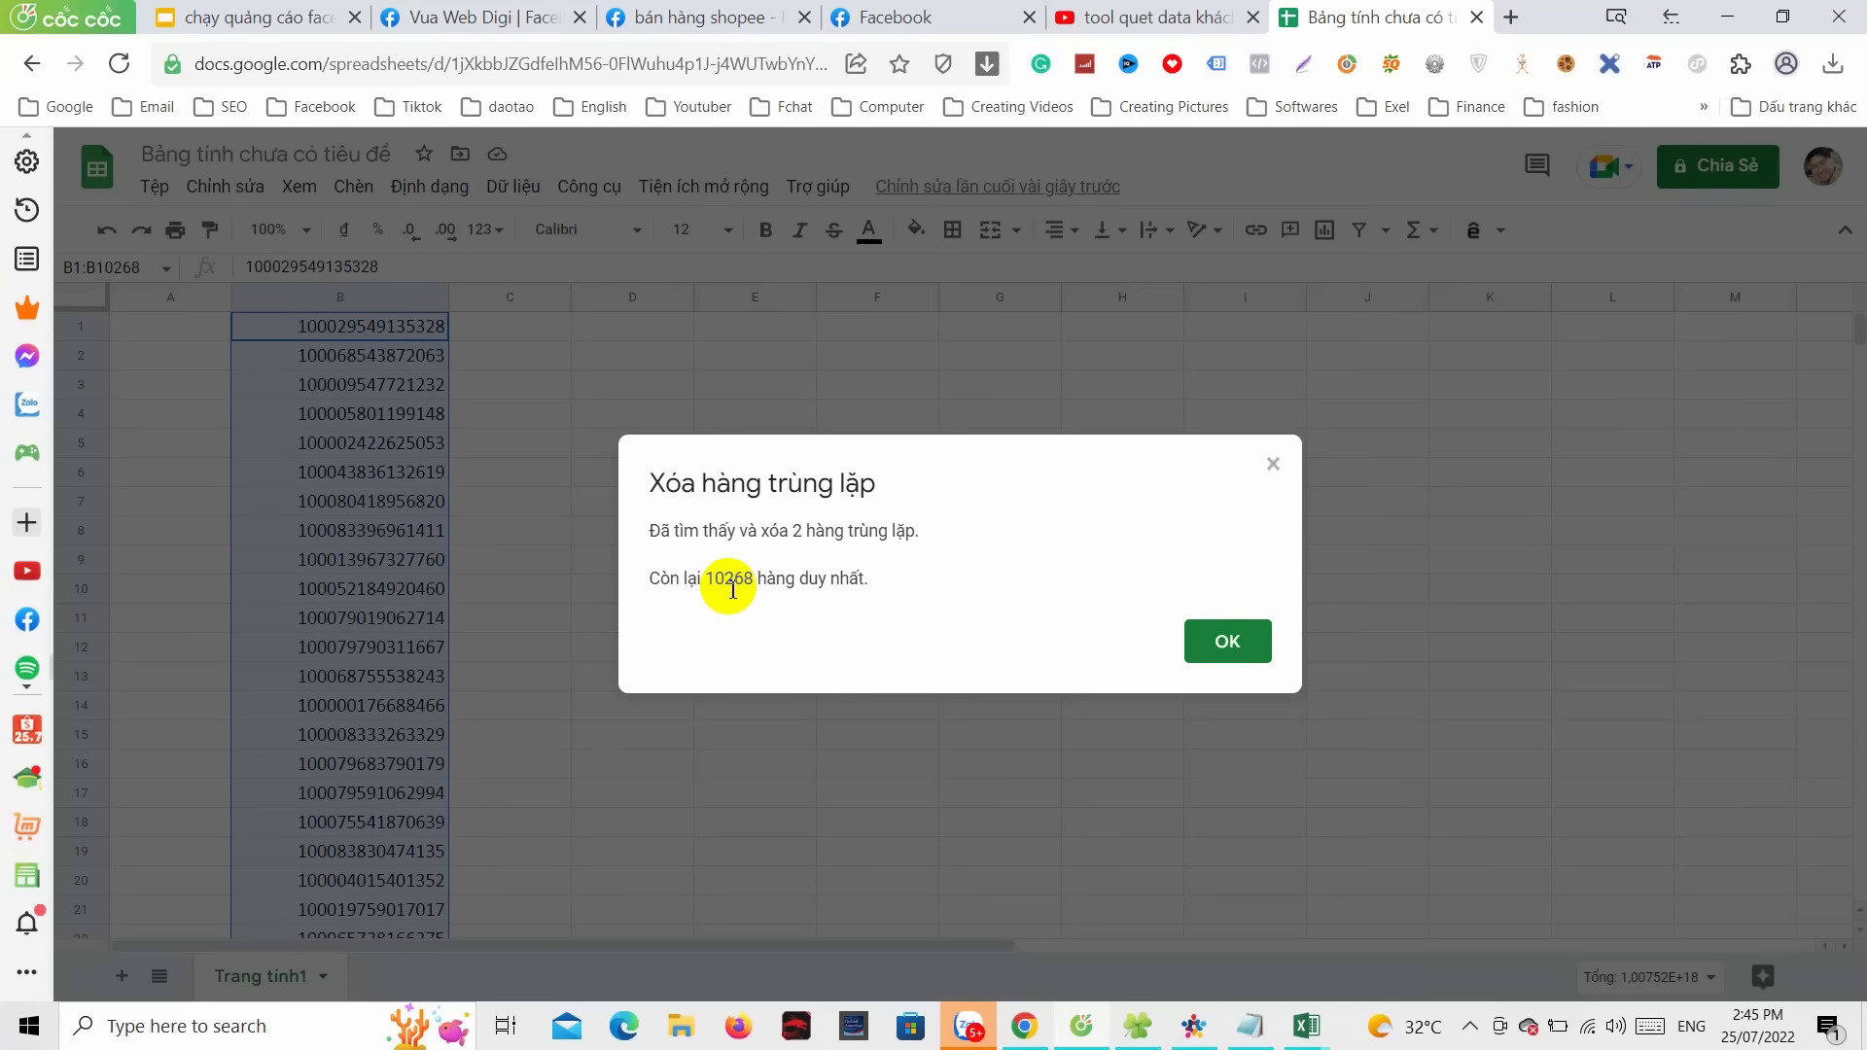
{"action": "left_click", "coordinate": [1222, 644]}
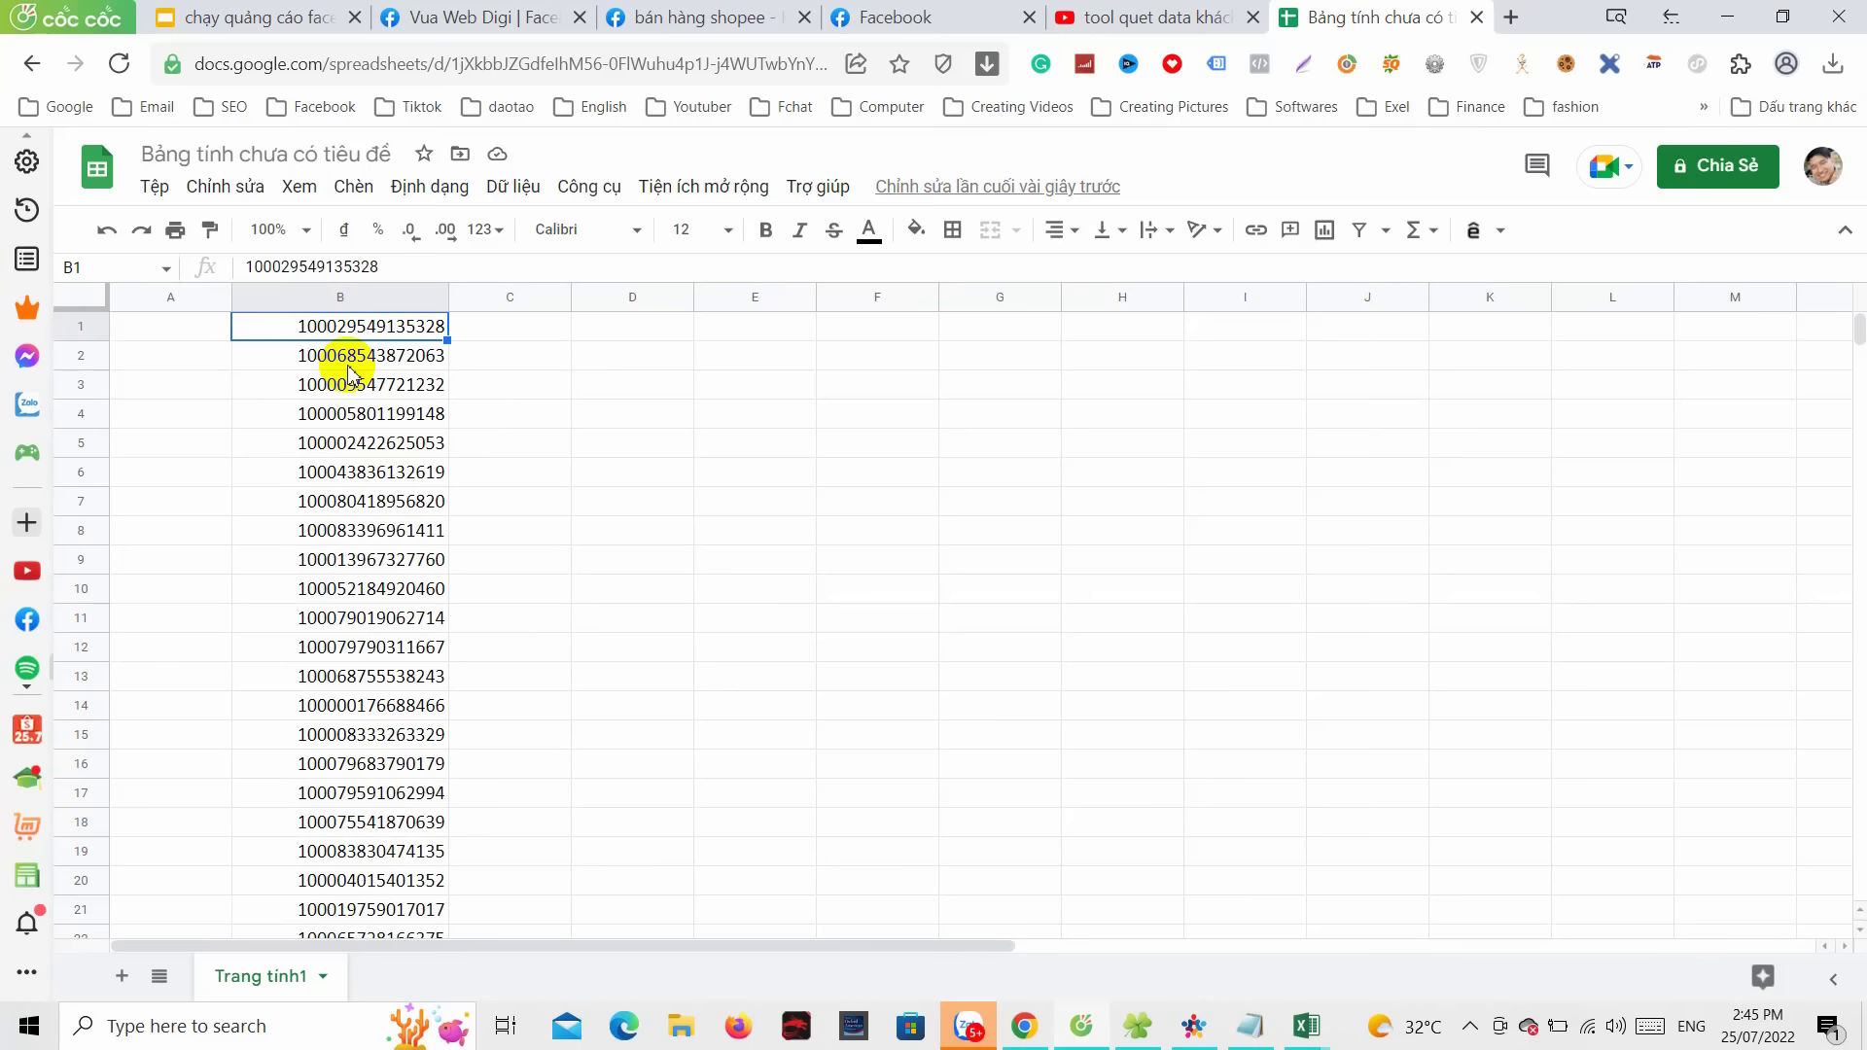
- Select all the deduplicated UIDs from B1 to the last filled row and copy them
{"action": "key", "text": "ctrl+shift+Down"}
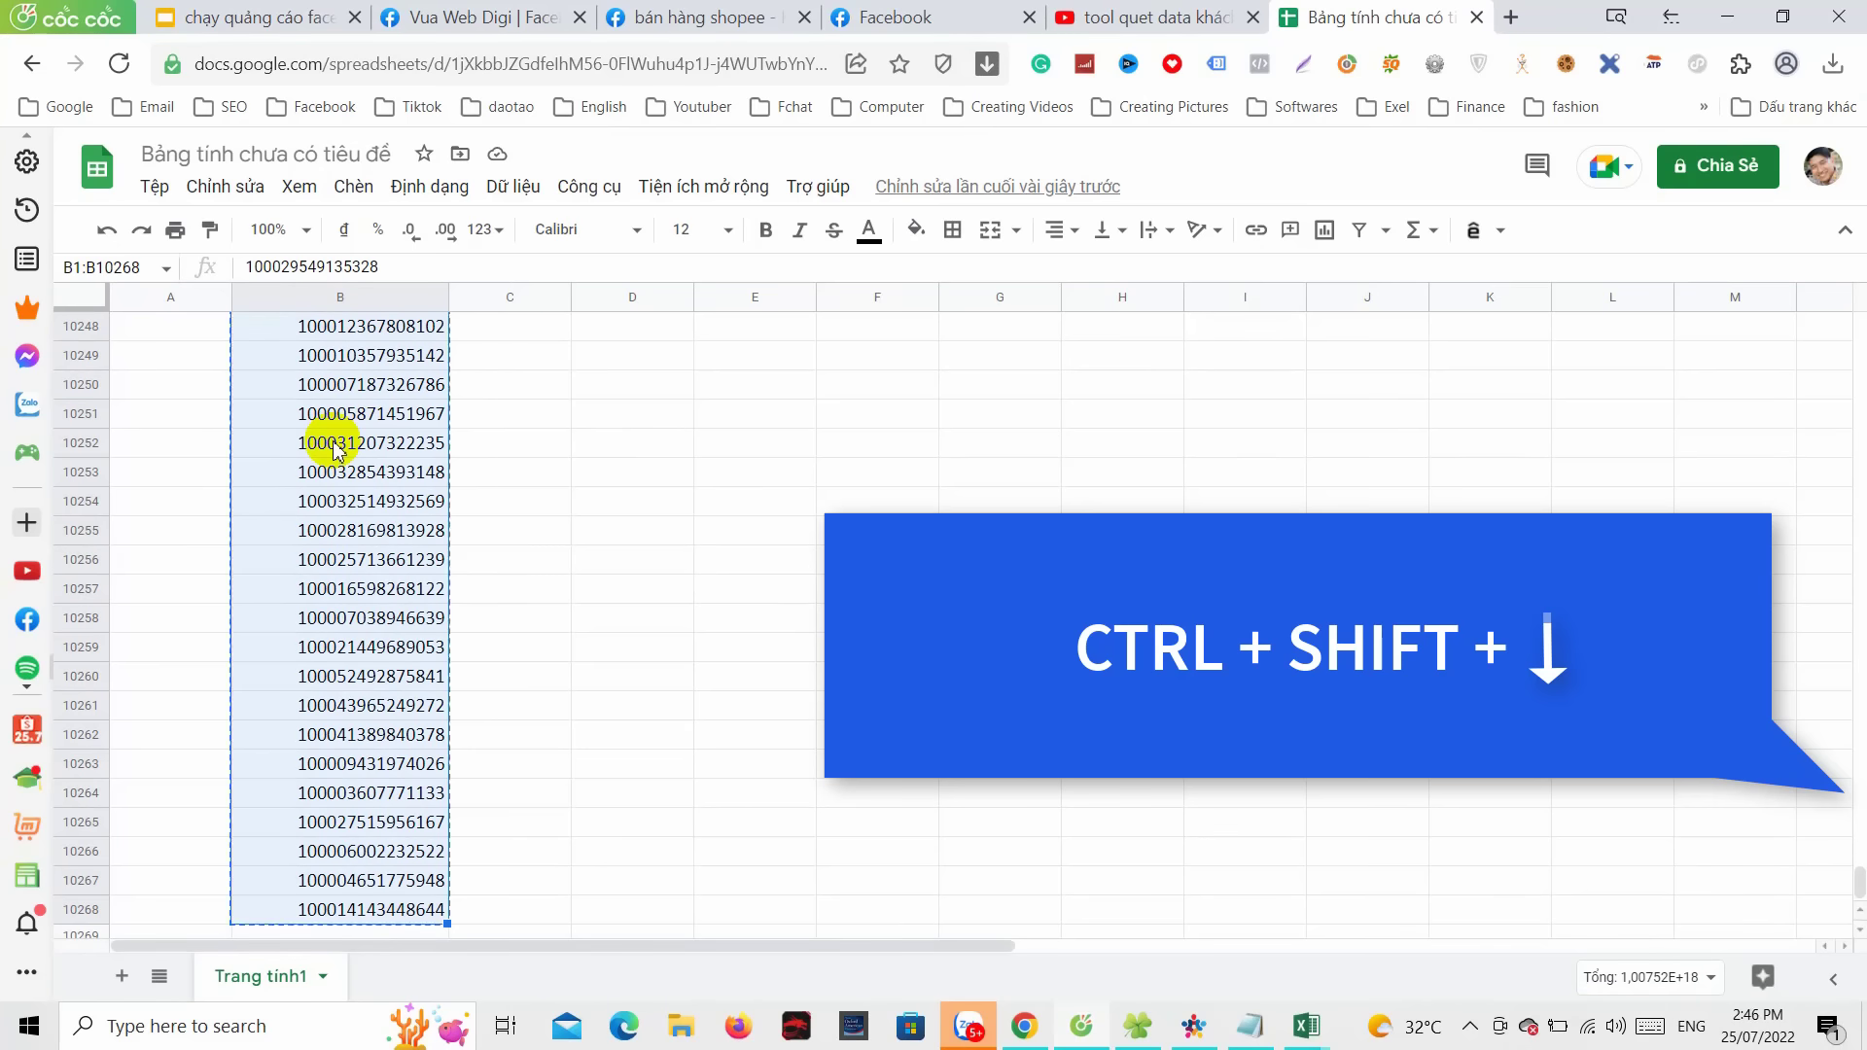
{"action": "key", "text": "ctrl+c"}
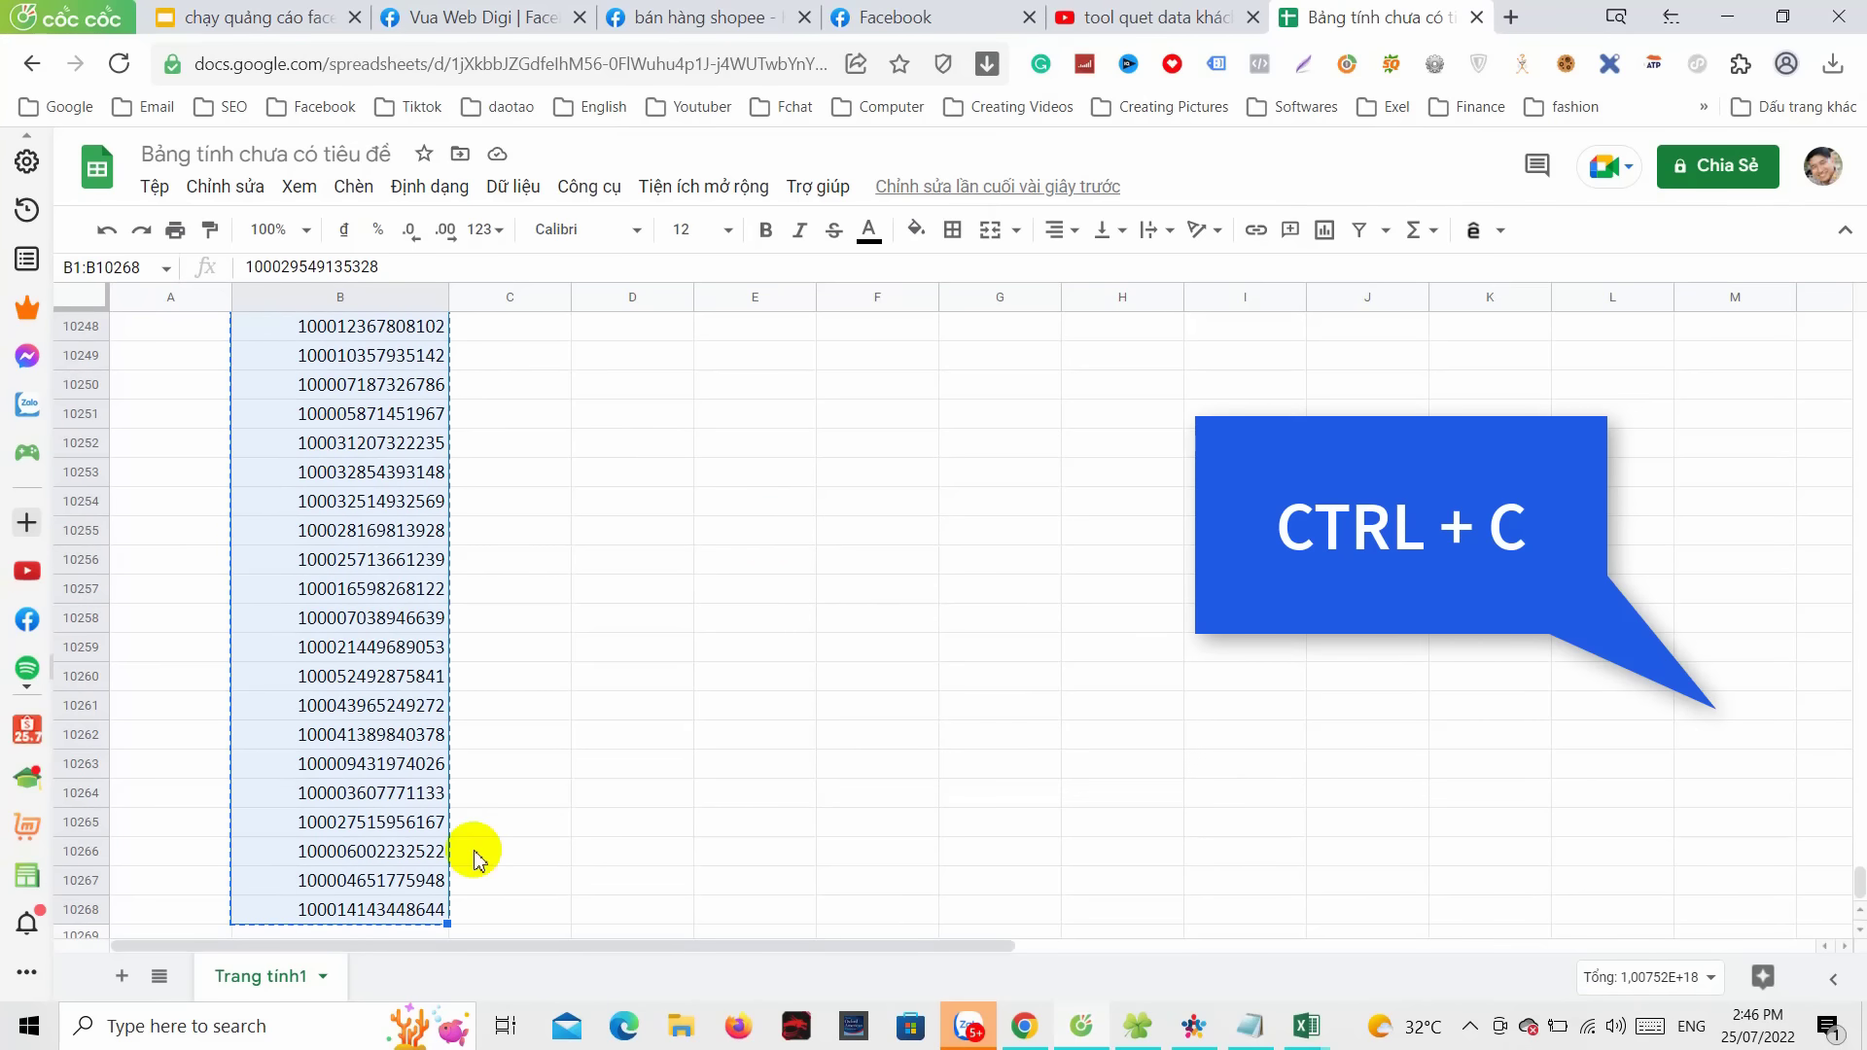
- Open Notepad and paste the copied UIDs into a new blank document
{"action": "left_click", "coordinate": [209, 1029]}
{"action": "type", "text": "no"}
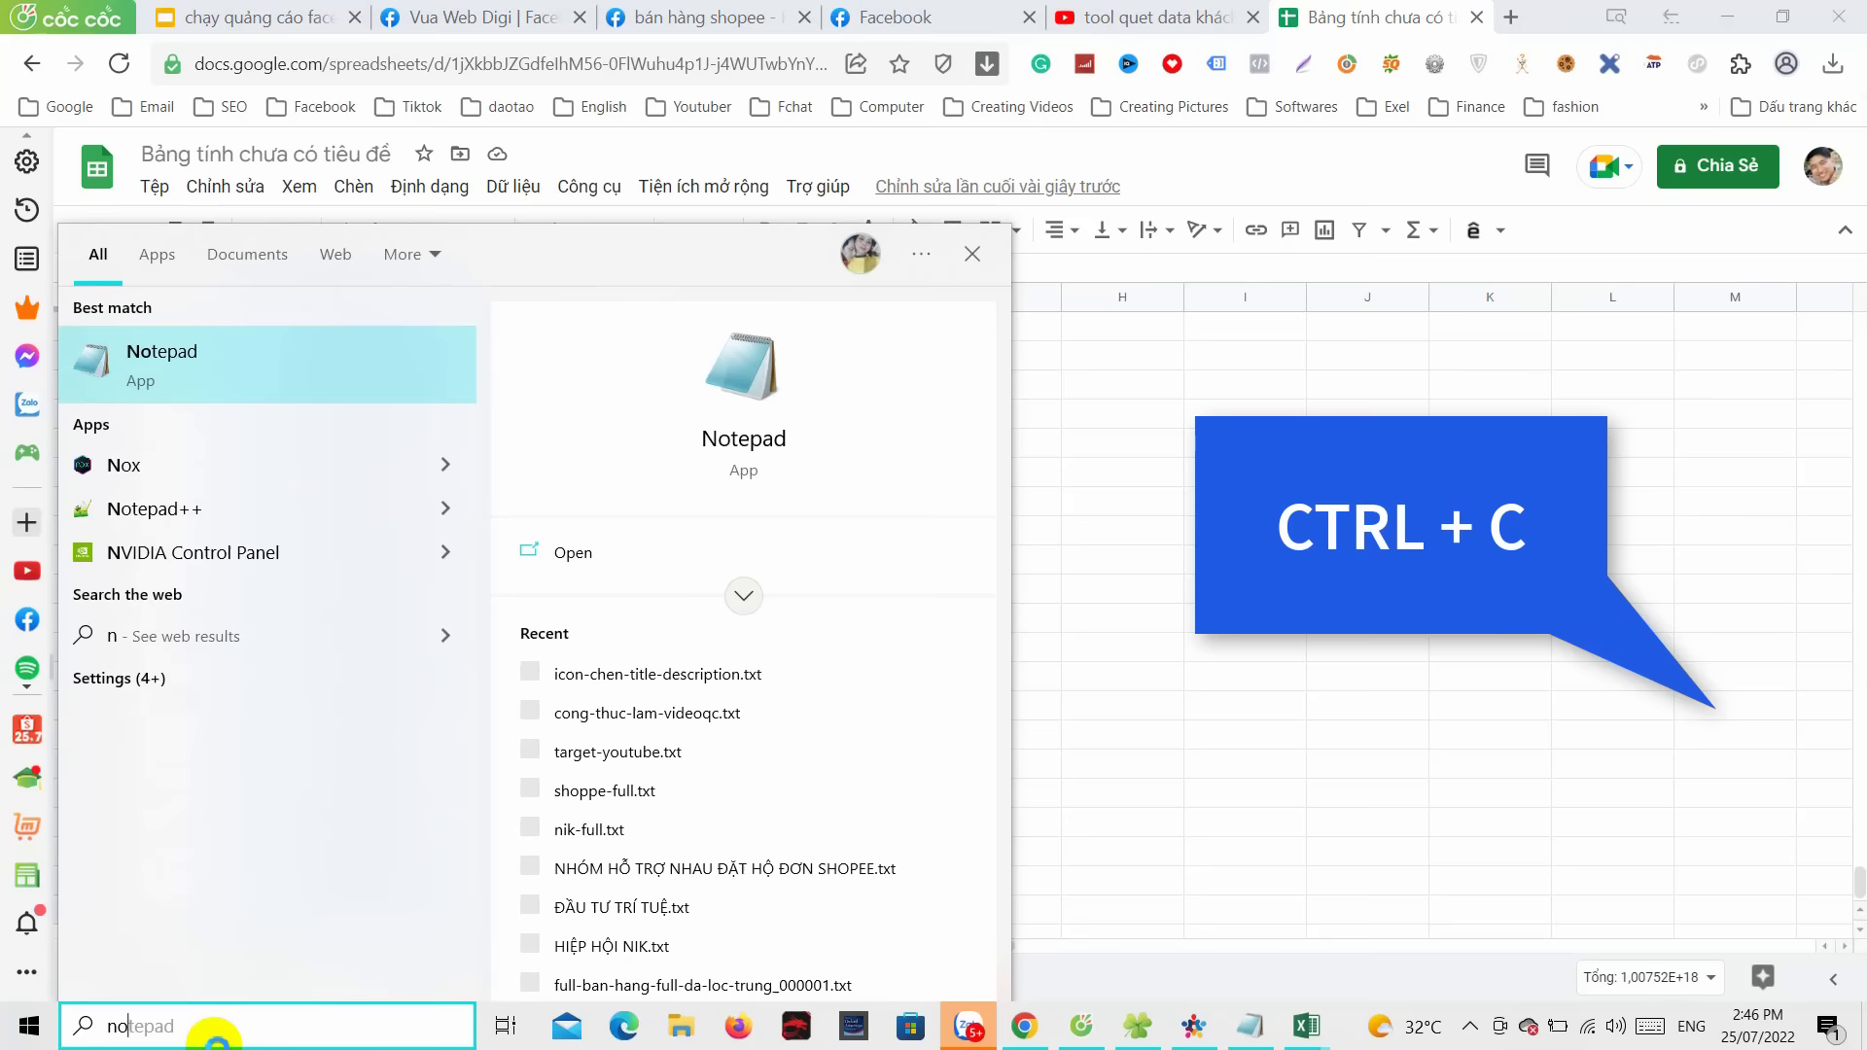
{"action": "type", "text": "tepad"}
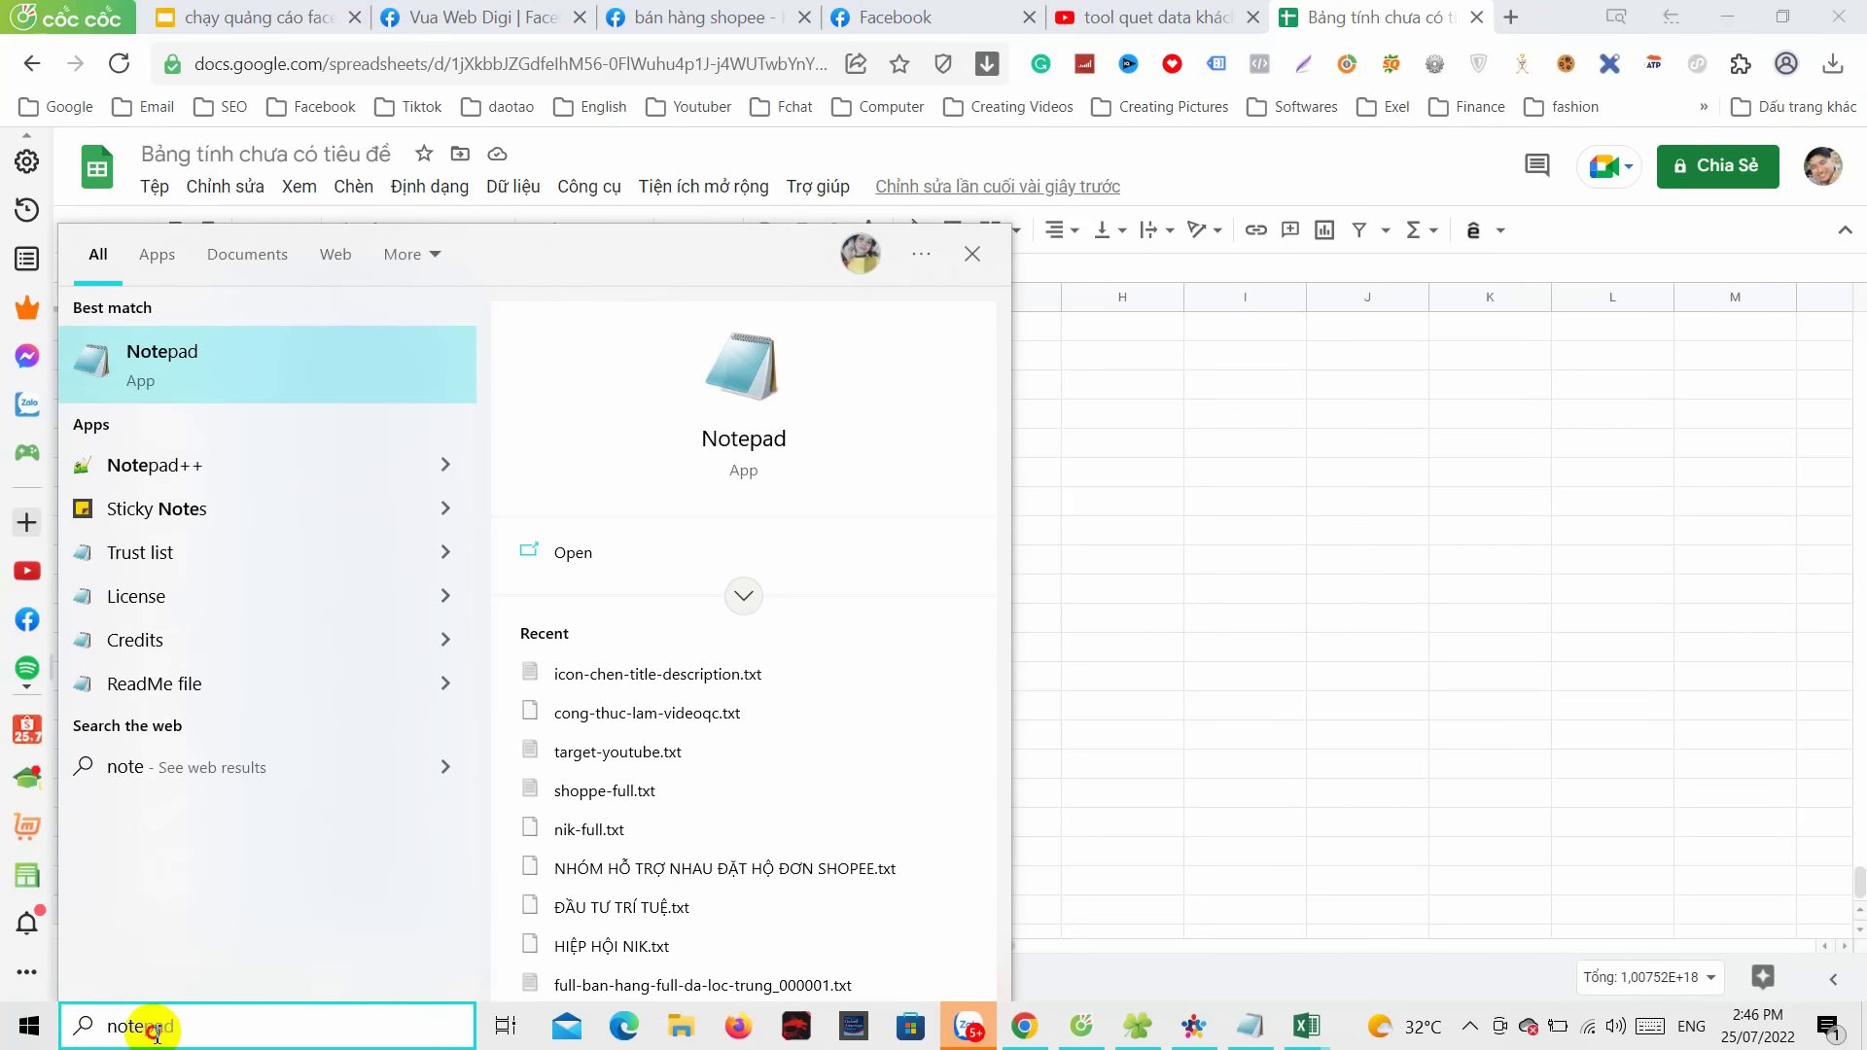
{"action": "left_click", "coordinate": [224, 367]}
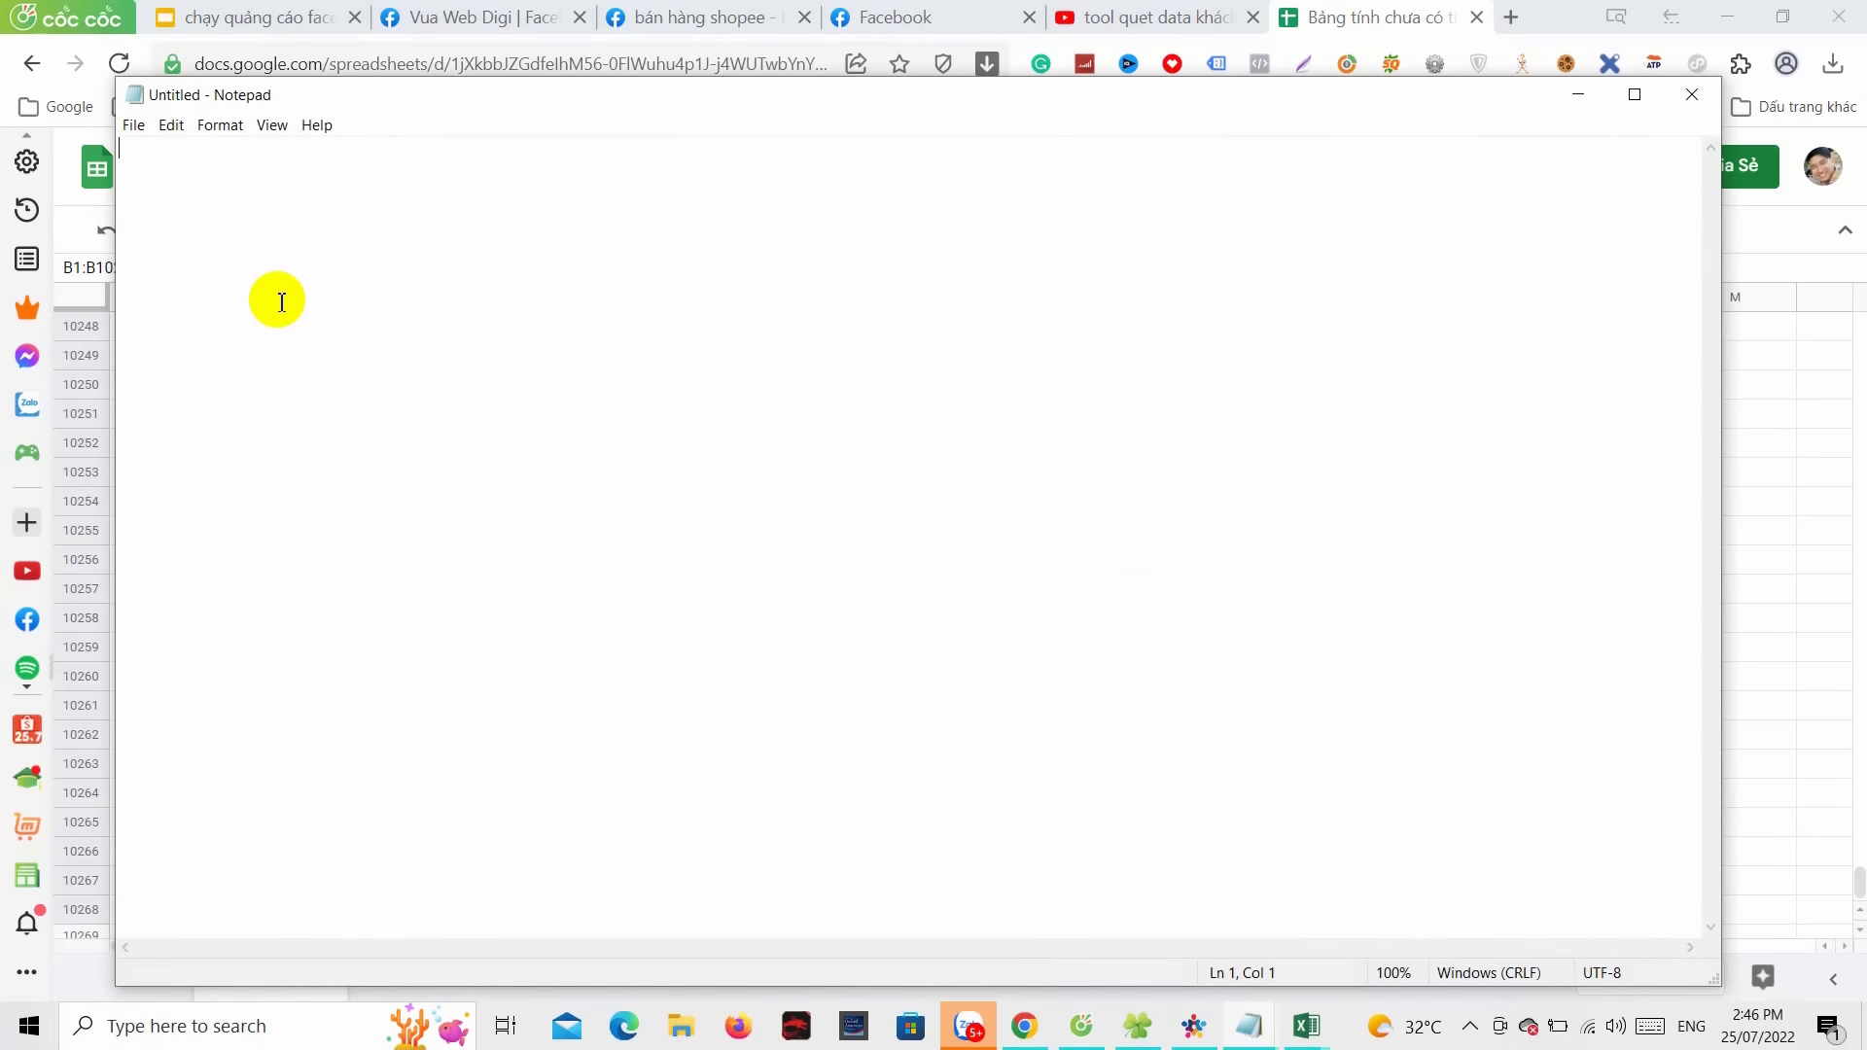
{"action": "key", "text": "ctrl+v"}
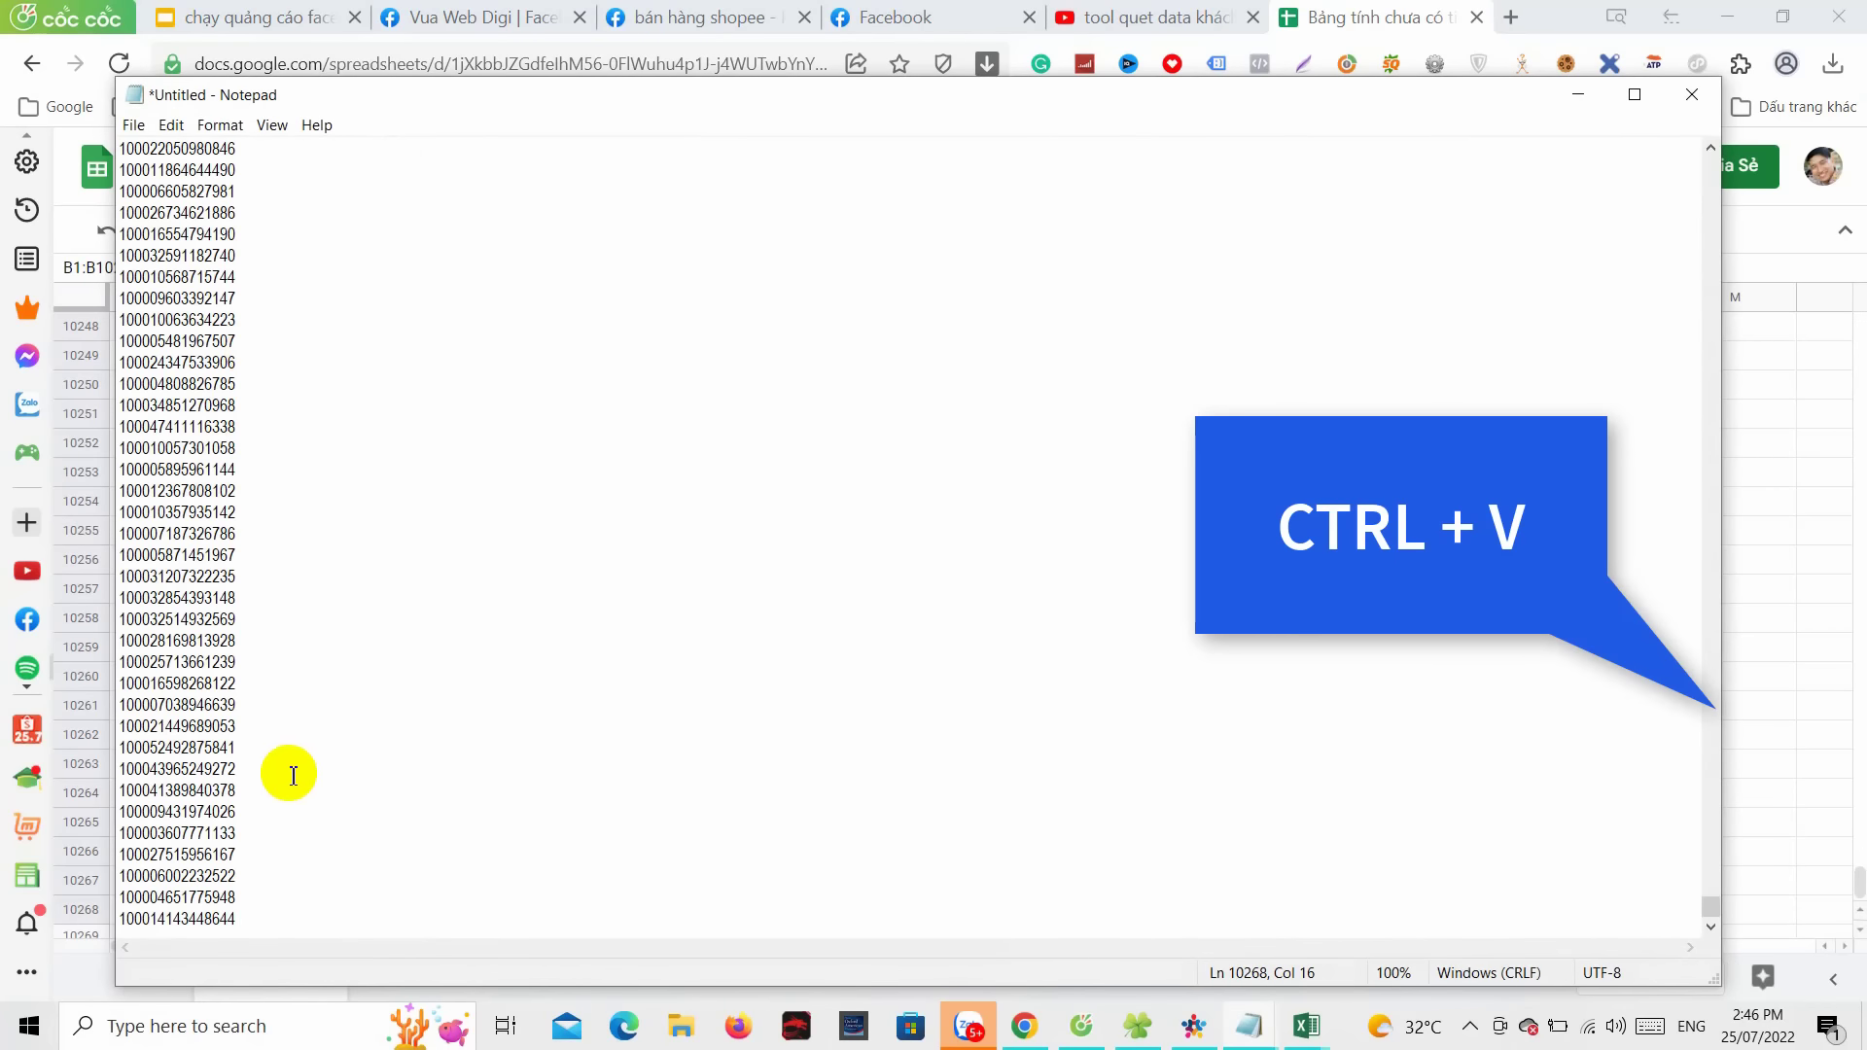
{"action": "scroll", "coordinate": [296, 758], "scroll_direction": "up", "scroll_amount": 15}
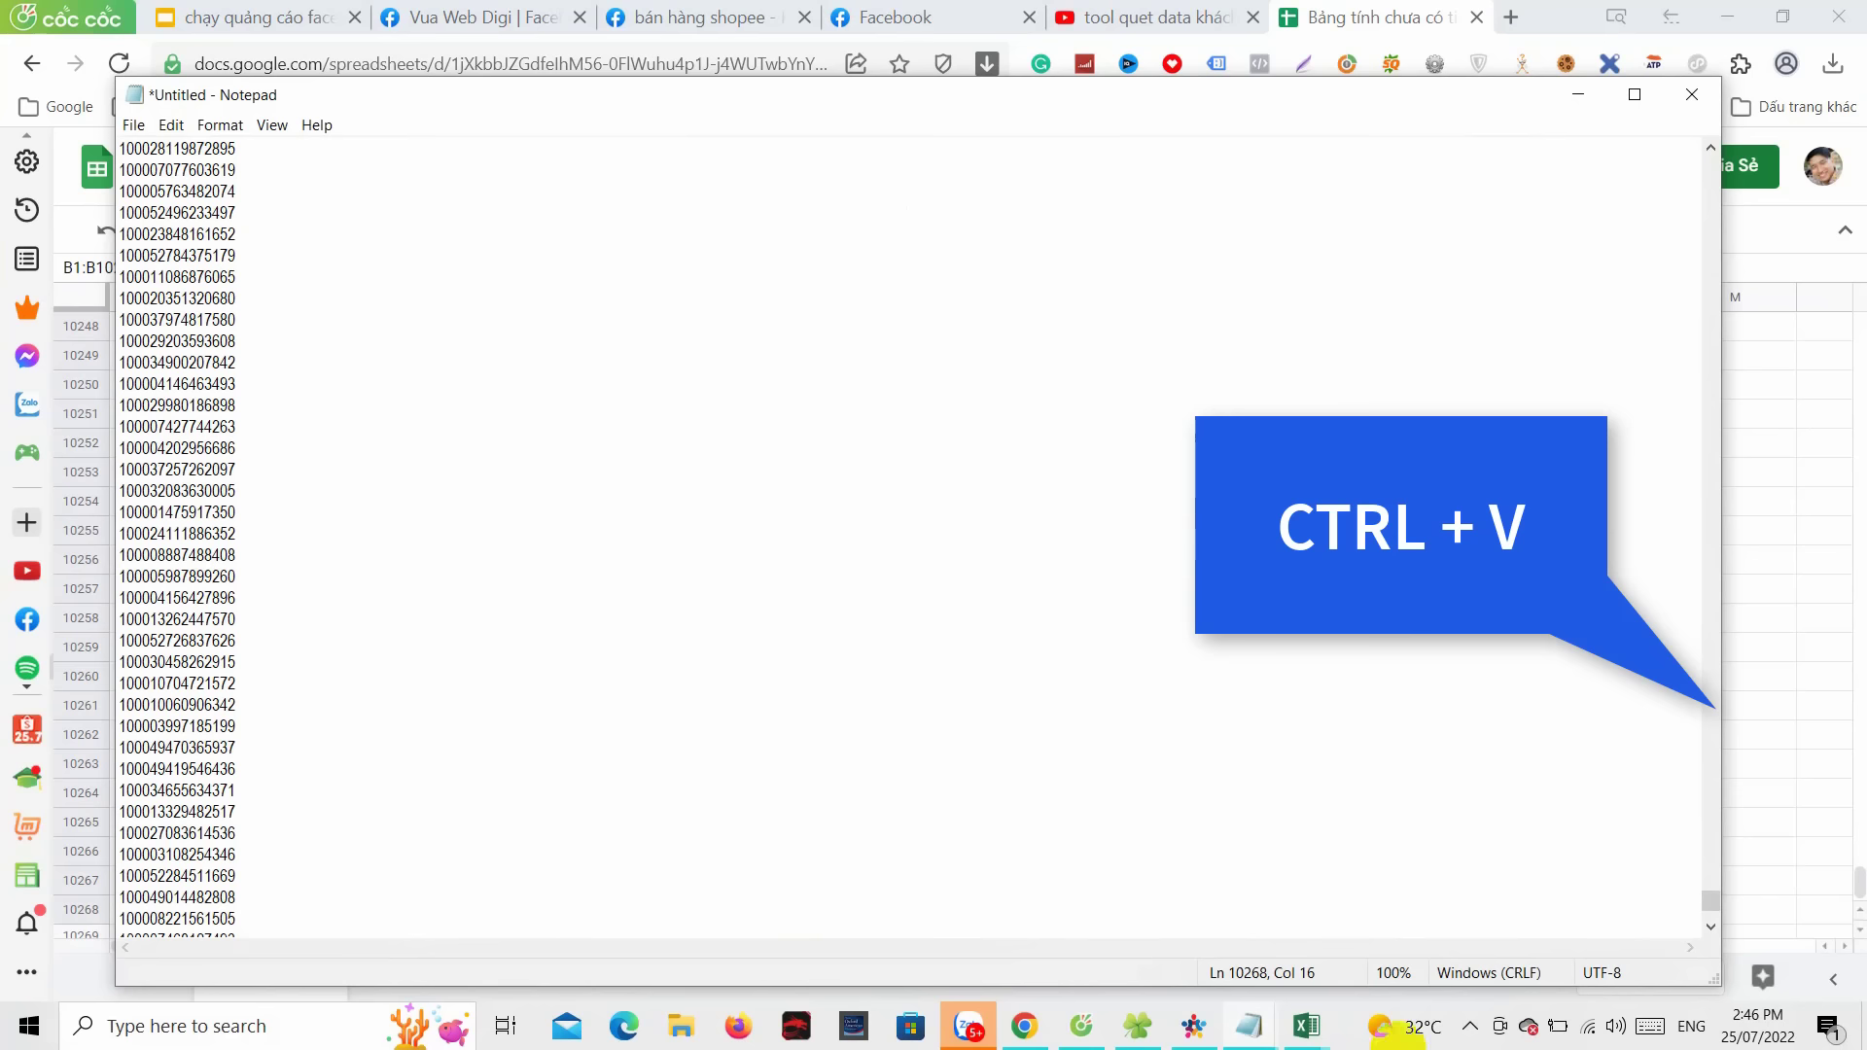
- Save the UID list as shoppe-new.txt in the ban-hang-online folder under D:\UID
{"action": "left_click", "coordinate": [133, 125]}
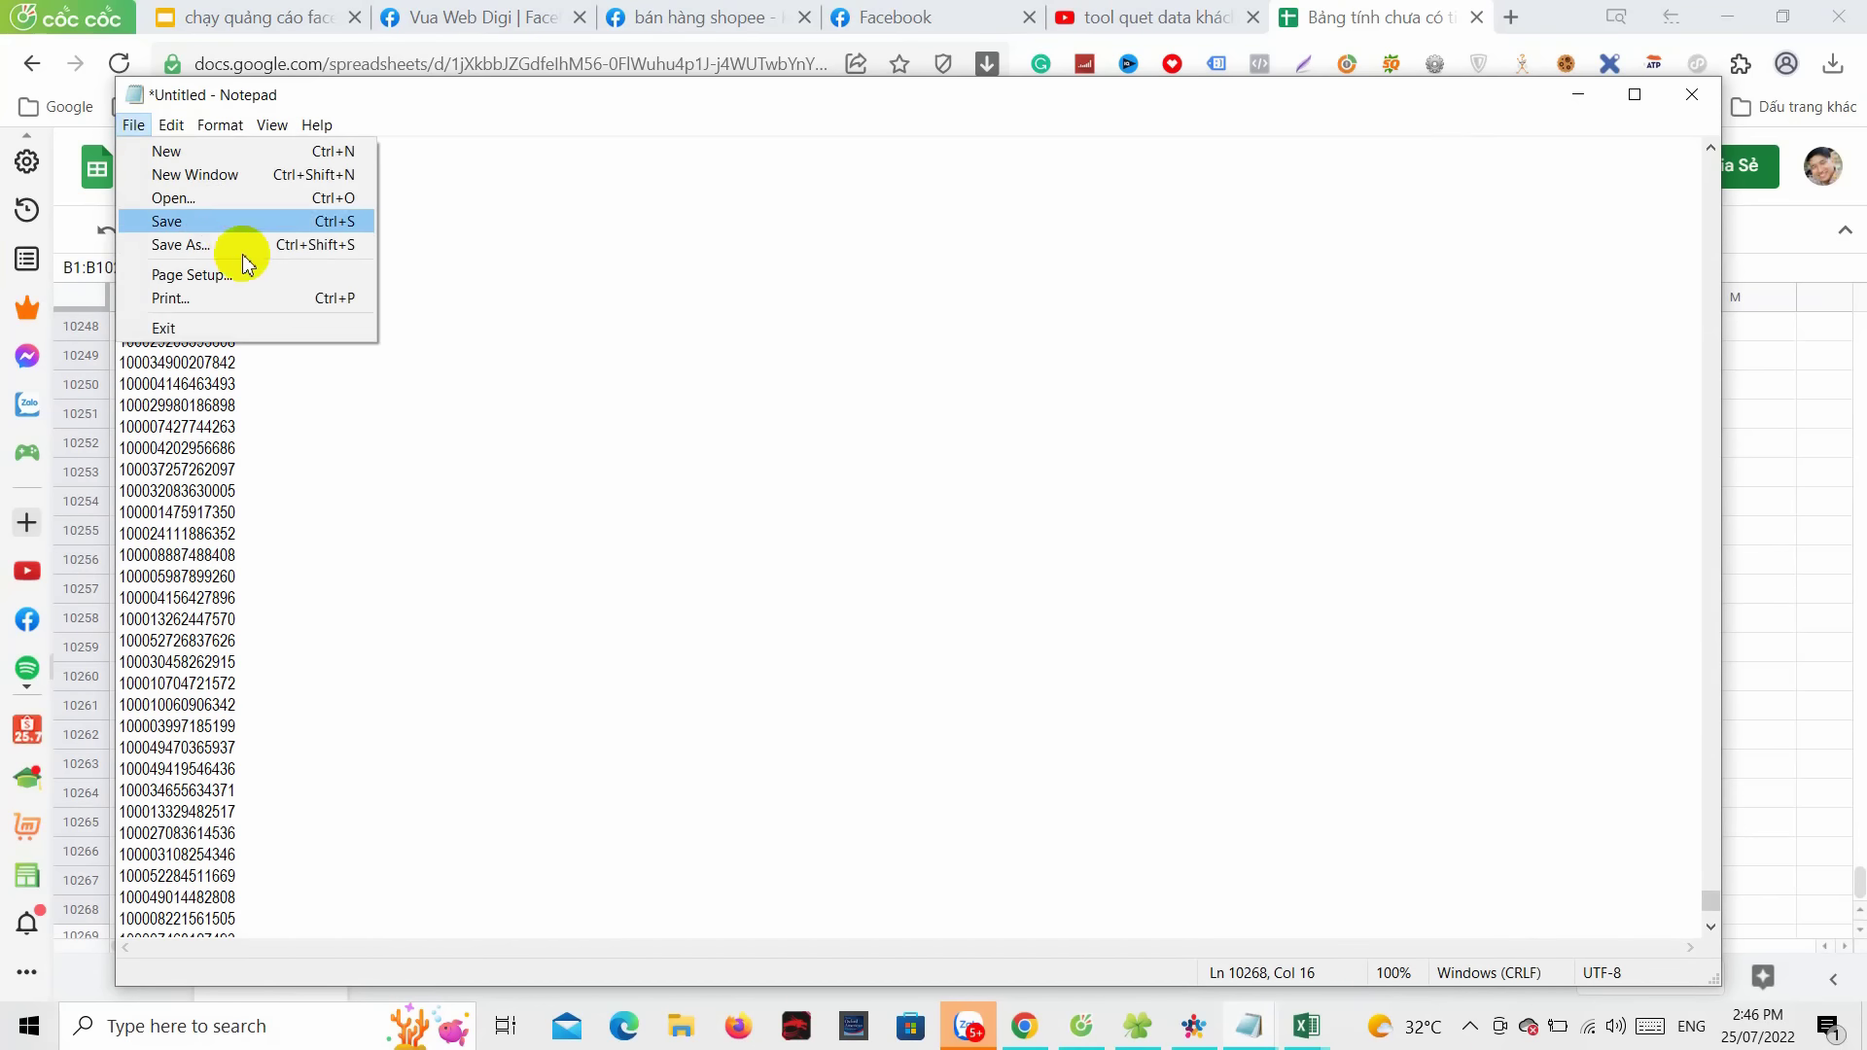
{"action": "left_click", "coordinate": [240, 230]}
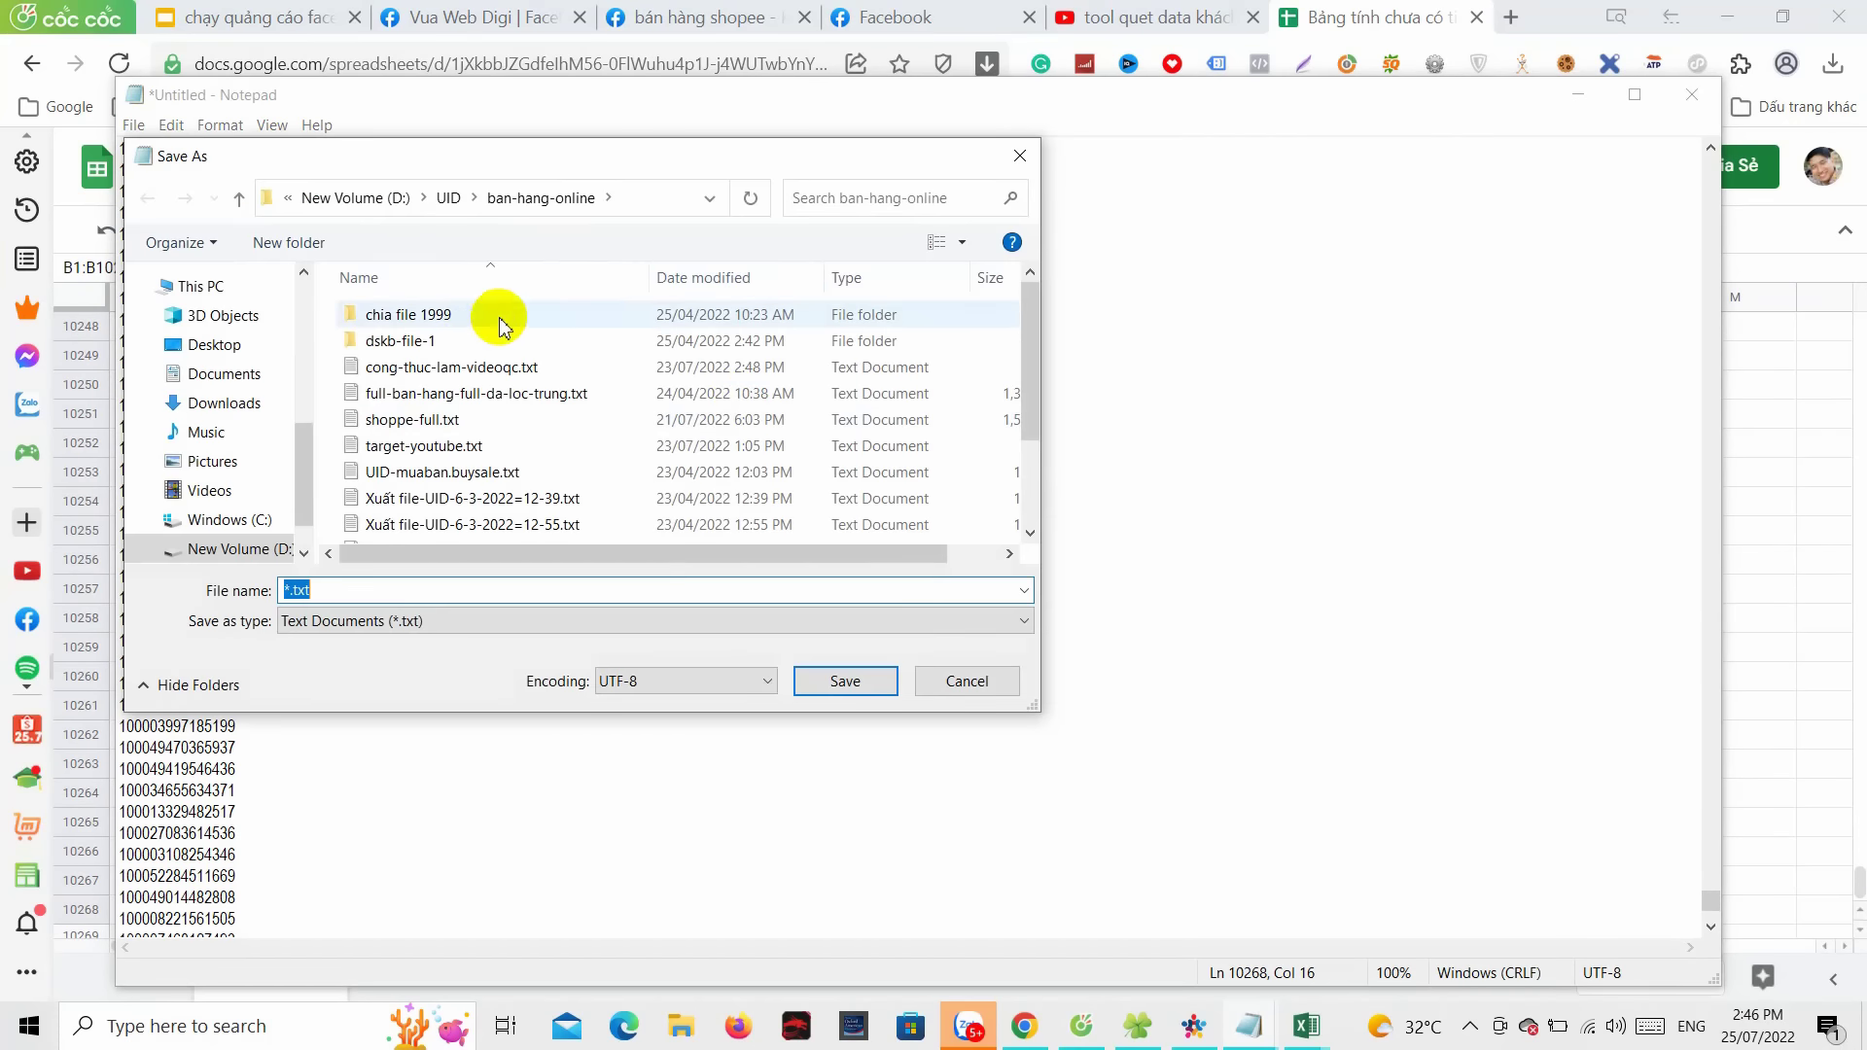
{"action": "left_click", "coordinate": [449, 197]}
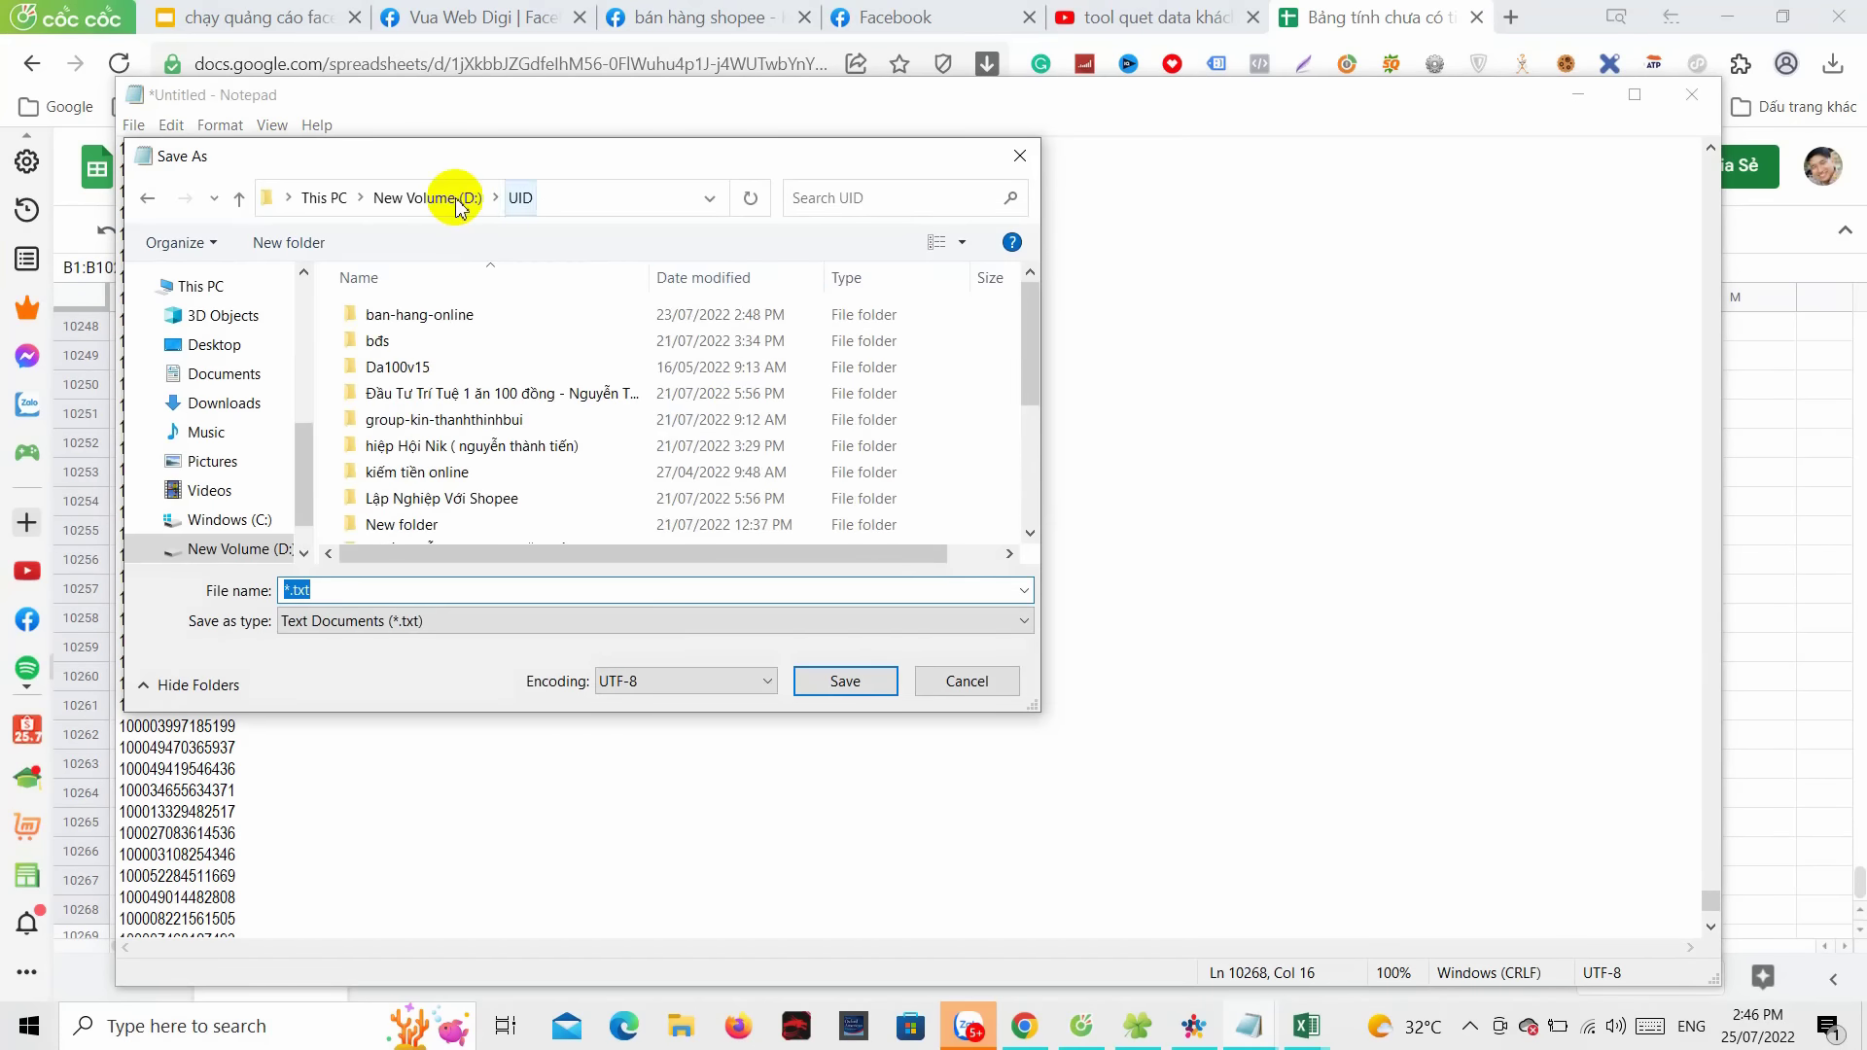
{"action": "scroll", "coordinate": [471, 467], "scroll_direction": "down", "scroll_amount": 3}
{"action": "scroll", "coordinate": [469, 467], "scroll_direction": "up", "scroll_amount": 3}
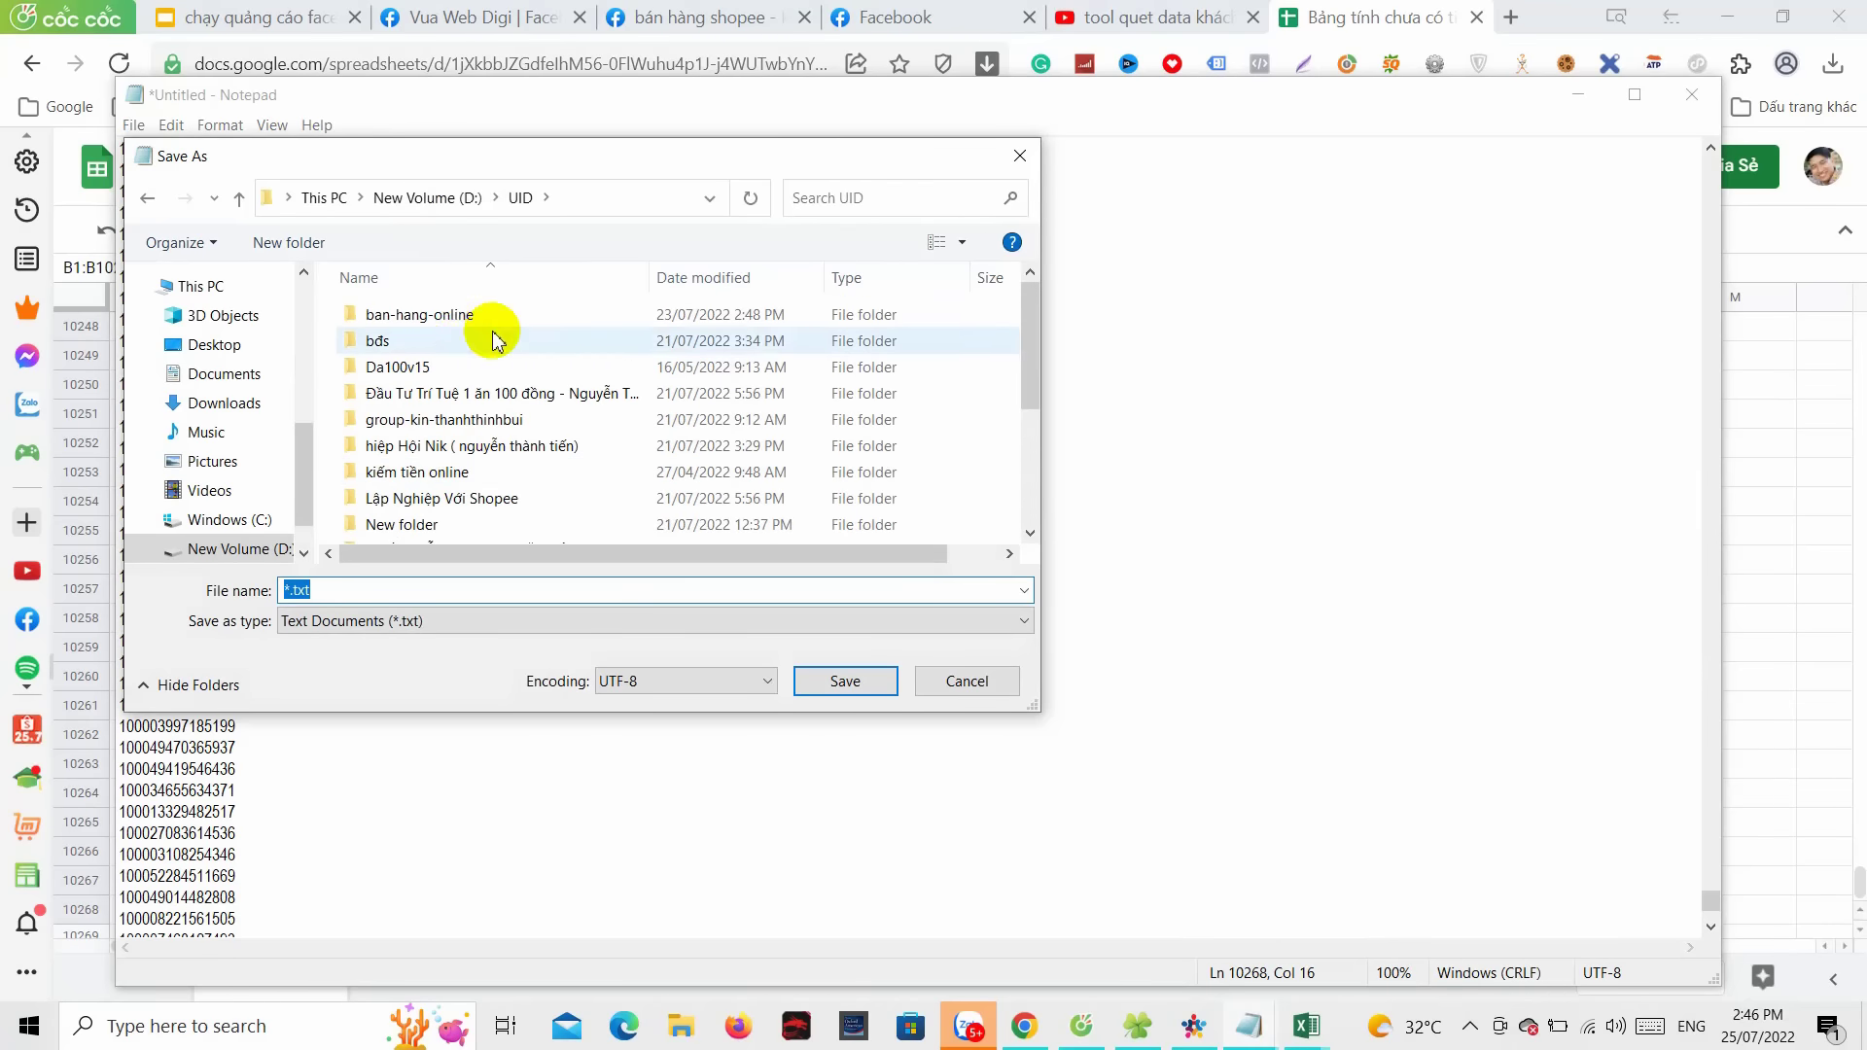
{"action": "double_click", "coordinate": [445, 316]}
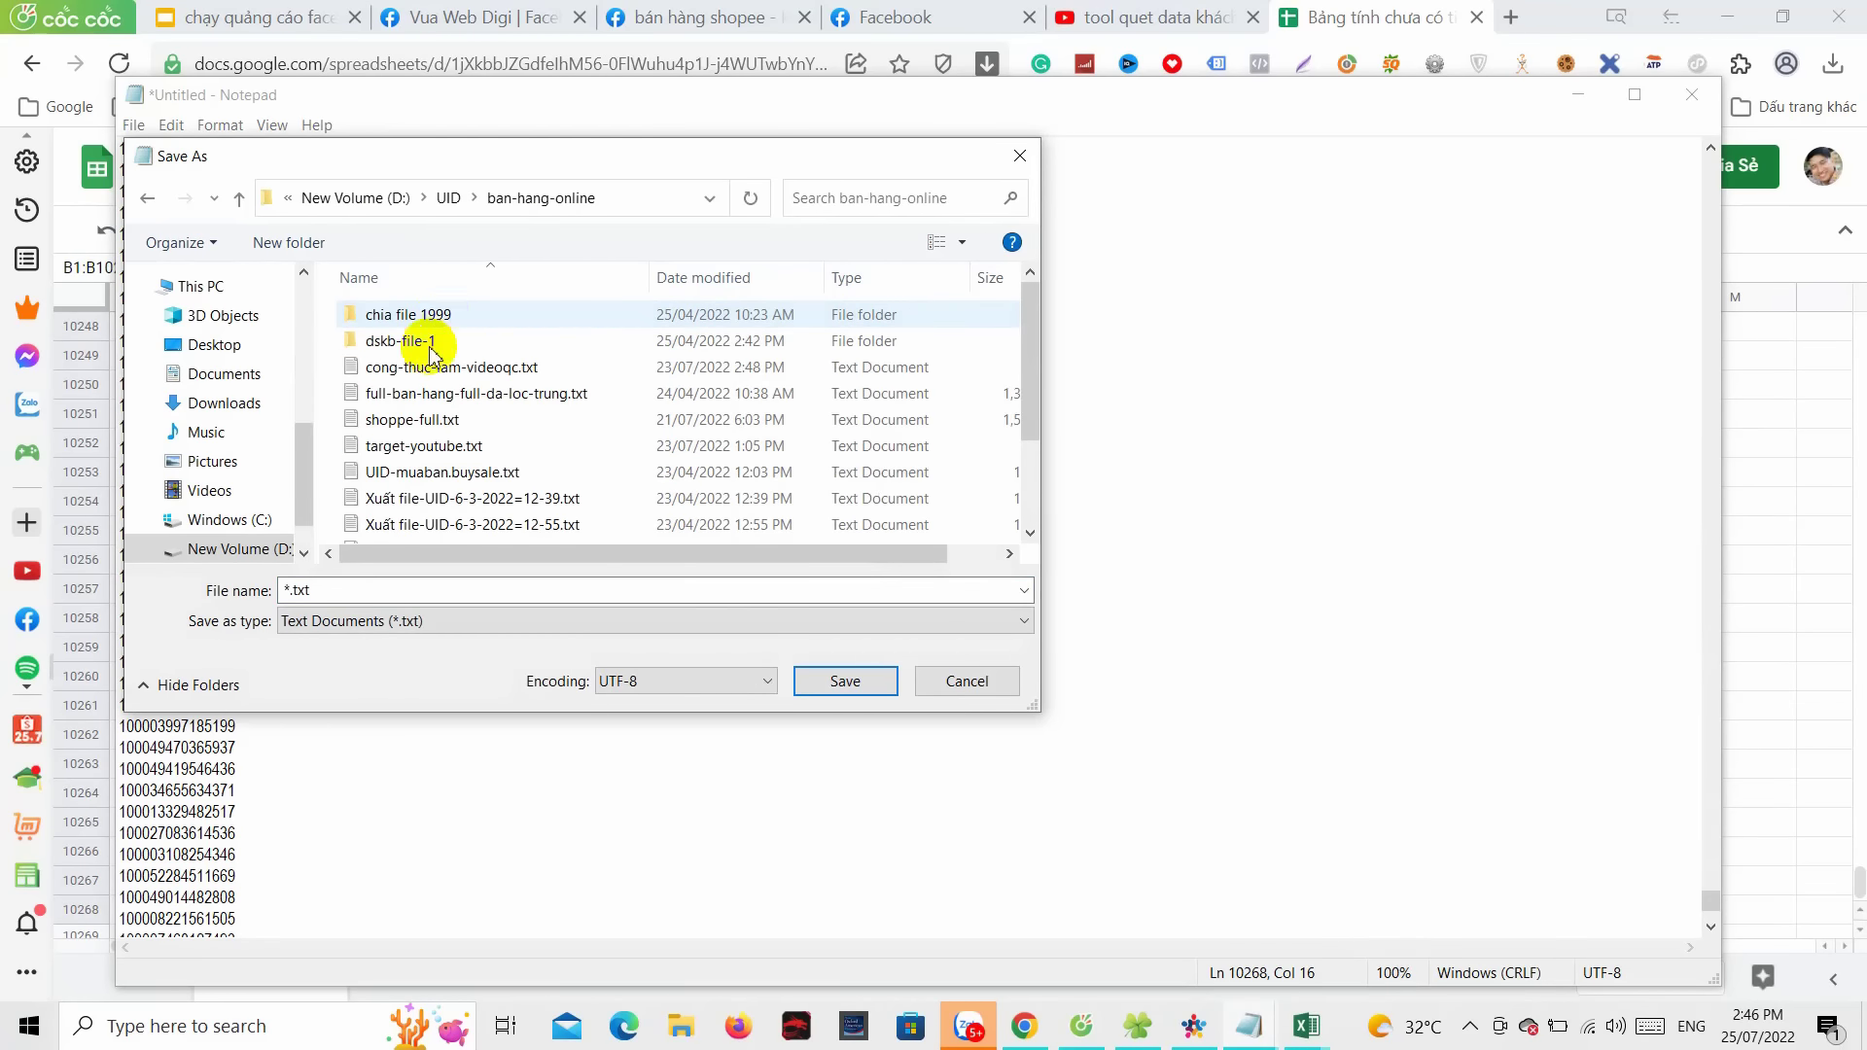
{"action": "double_click", "coordinate": [296, 591]}
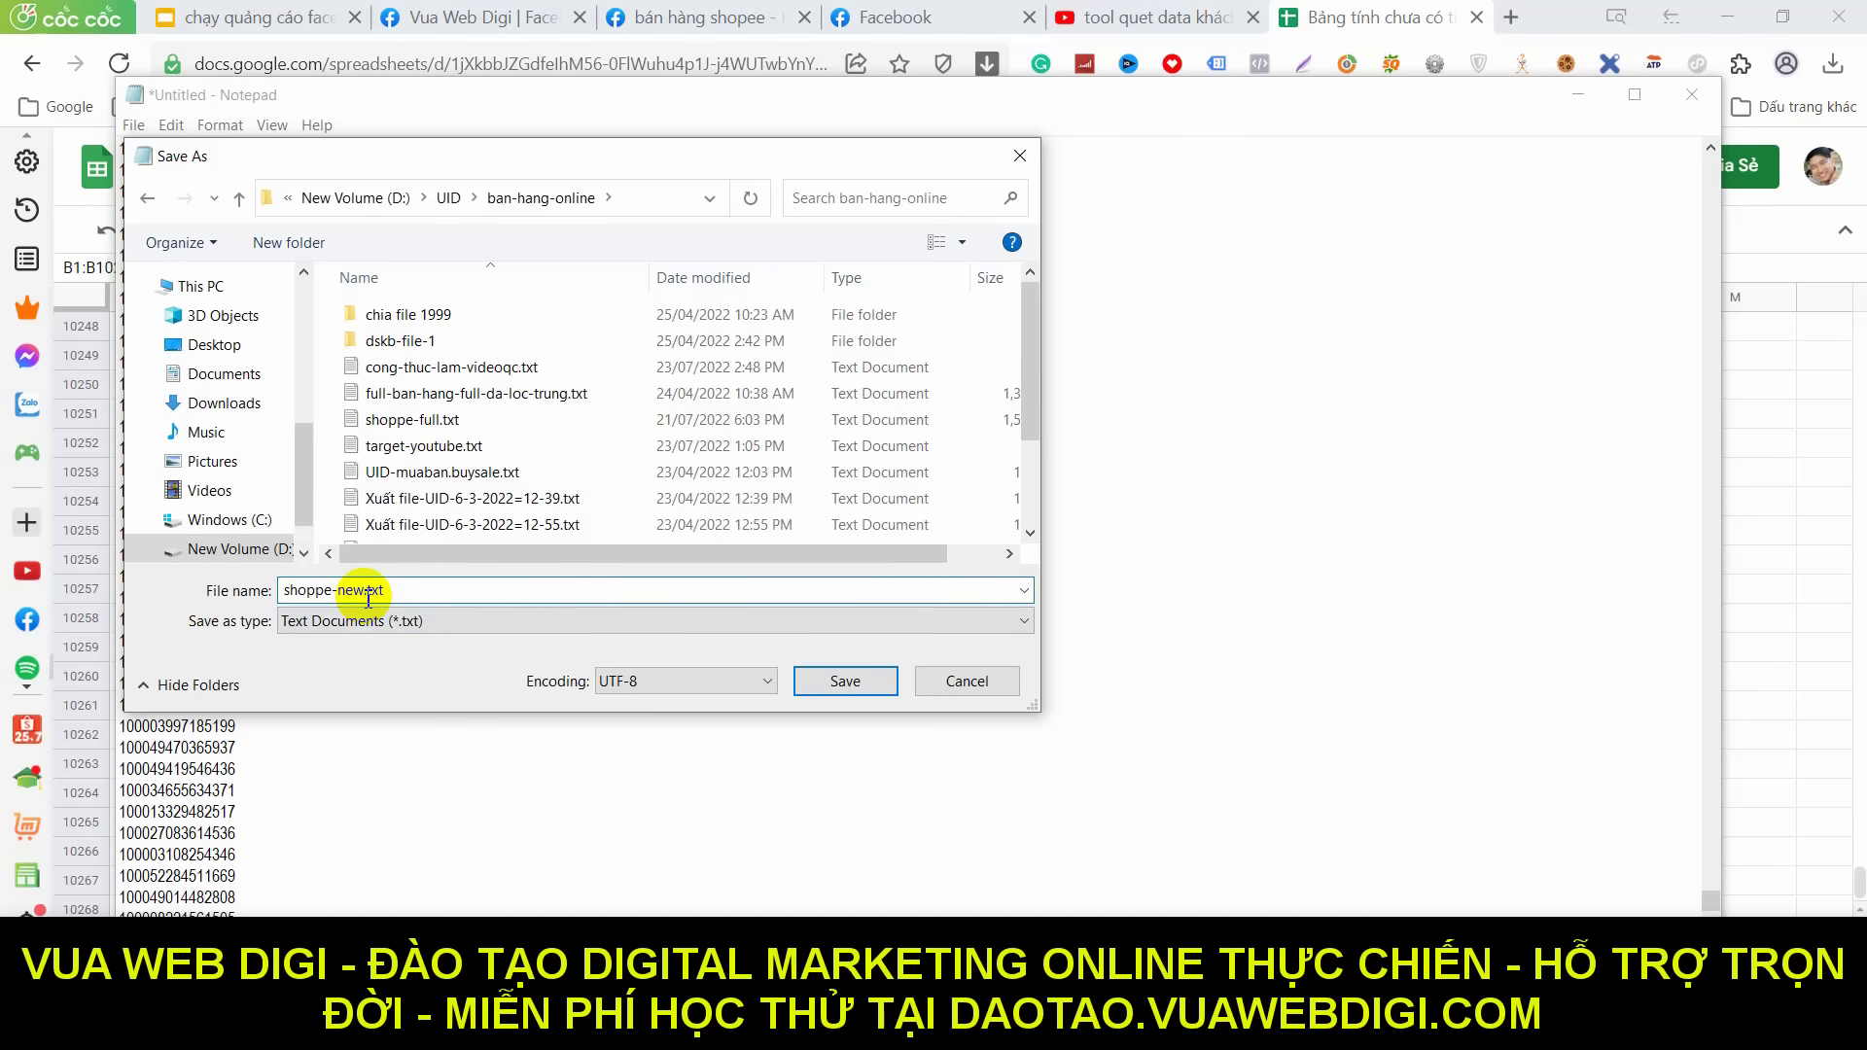
{"action": "left_click", "coordinate": [846, 683]}
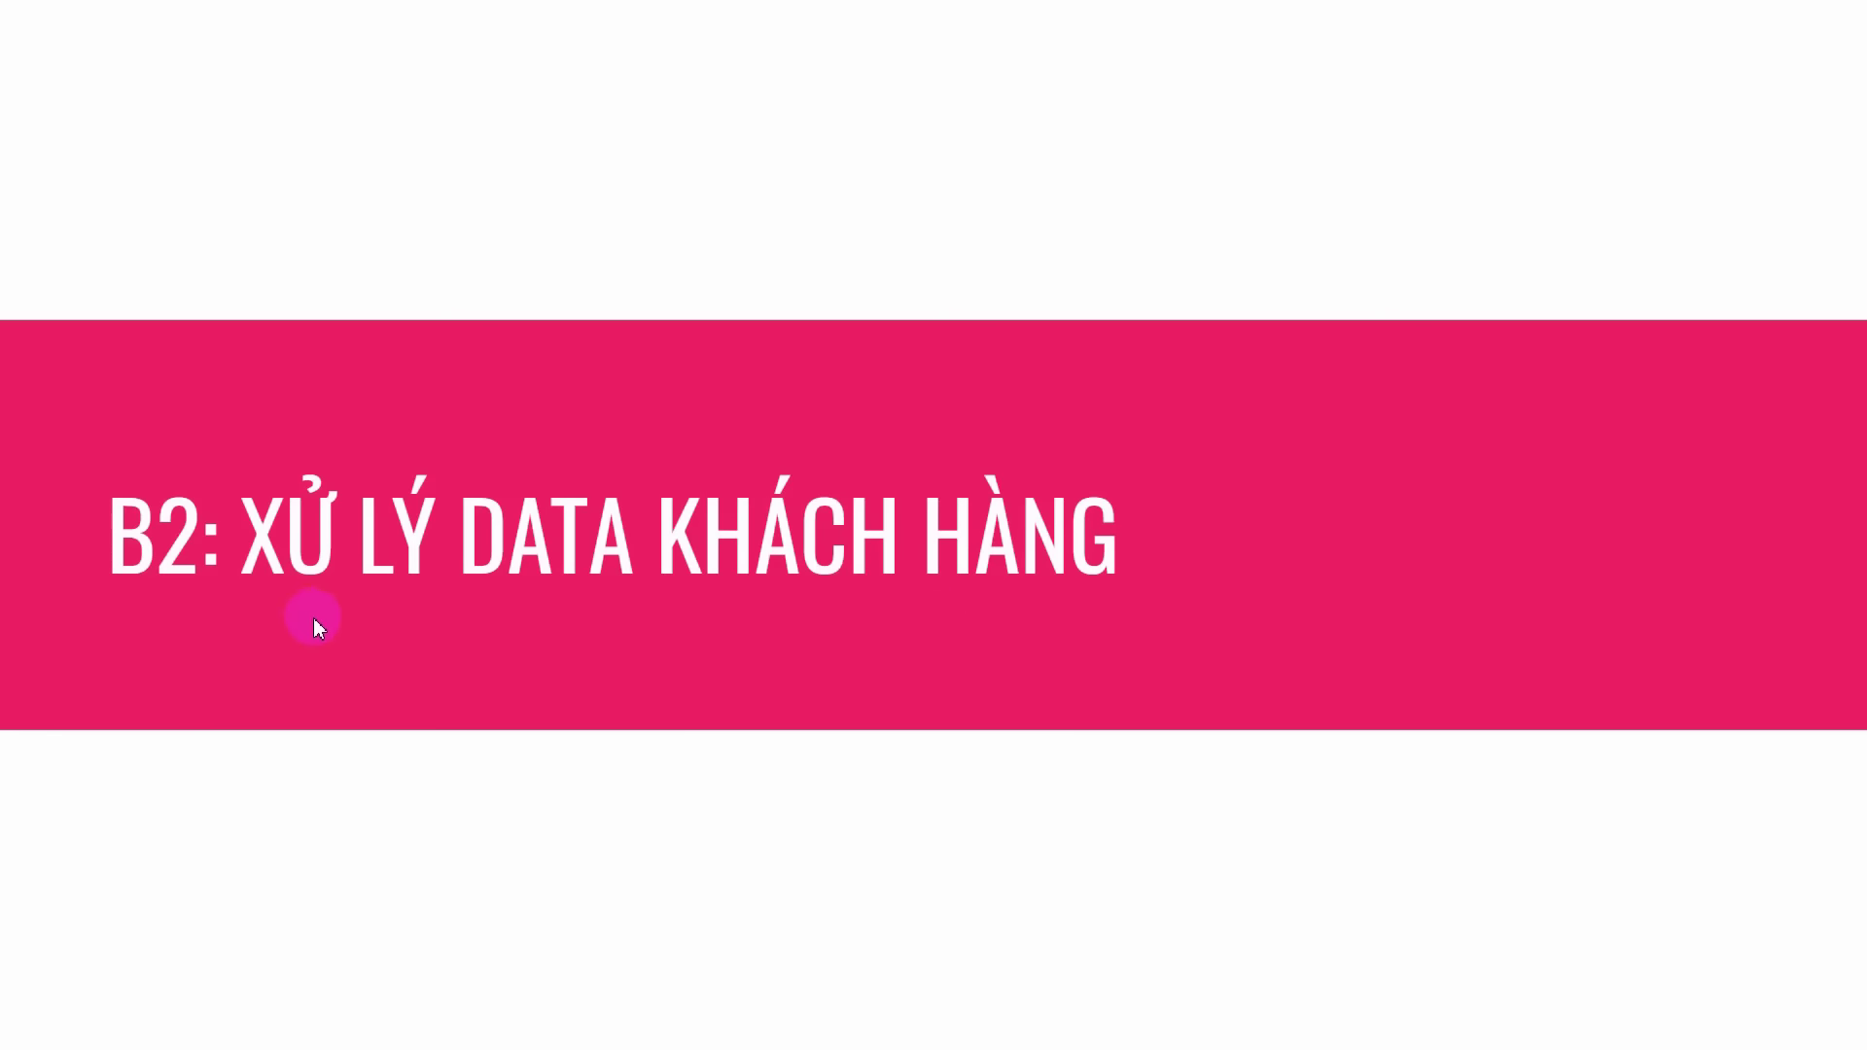
- Advance the slideshow to the B3 import slide, leave it, and switch to the Access Token field in the Simple Ads login window
{"action": "left_click", "coordinate": [313, 619]}
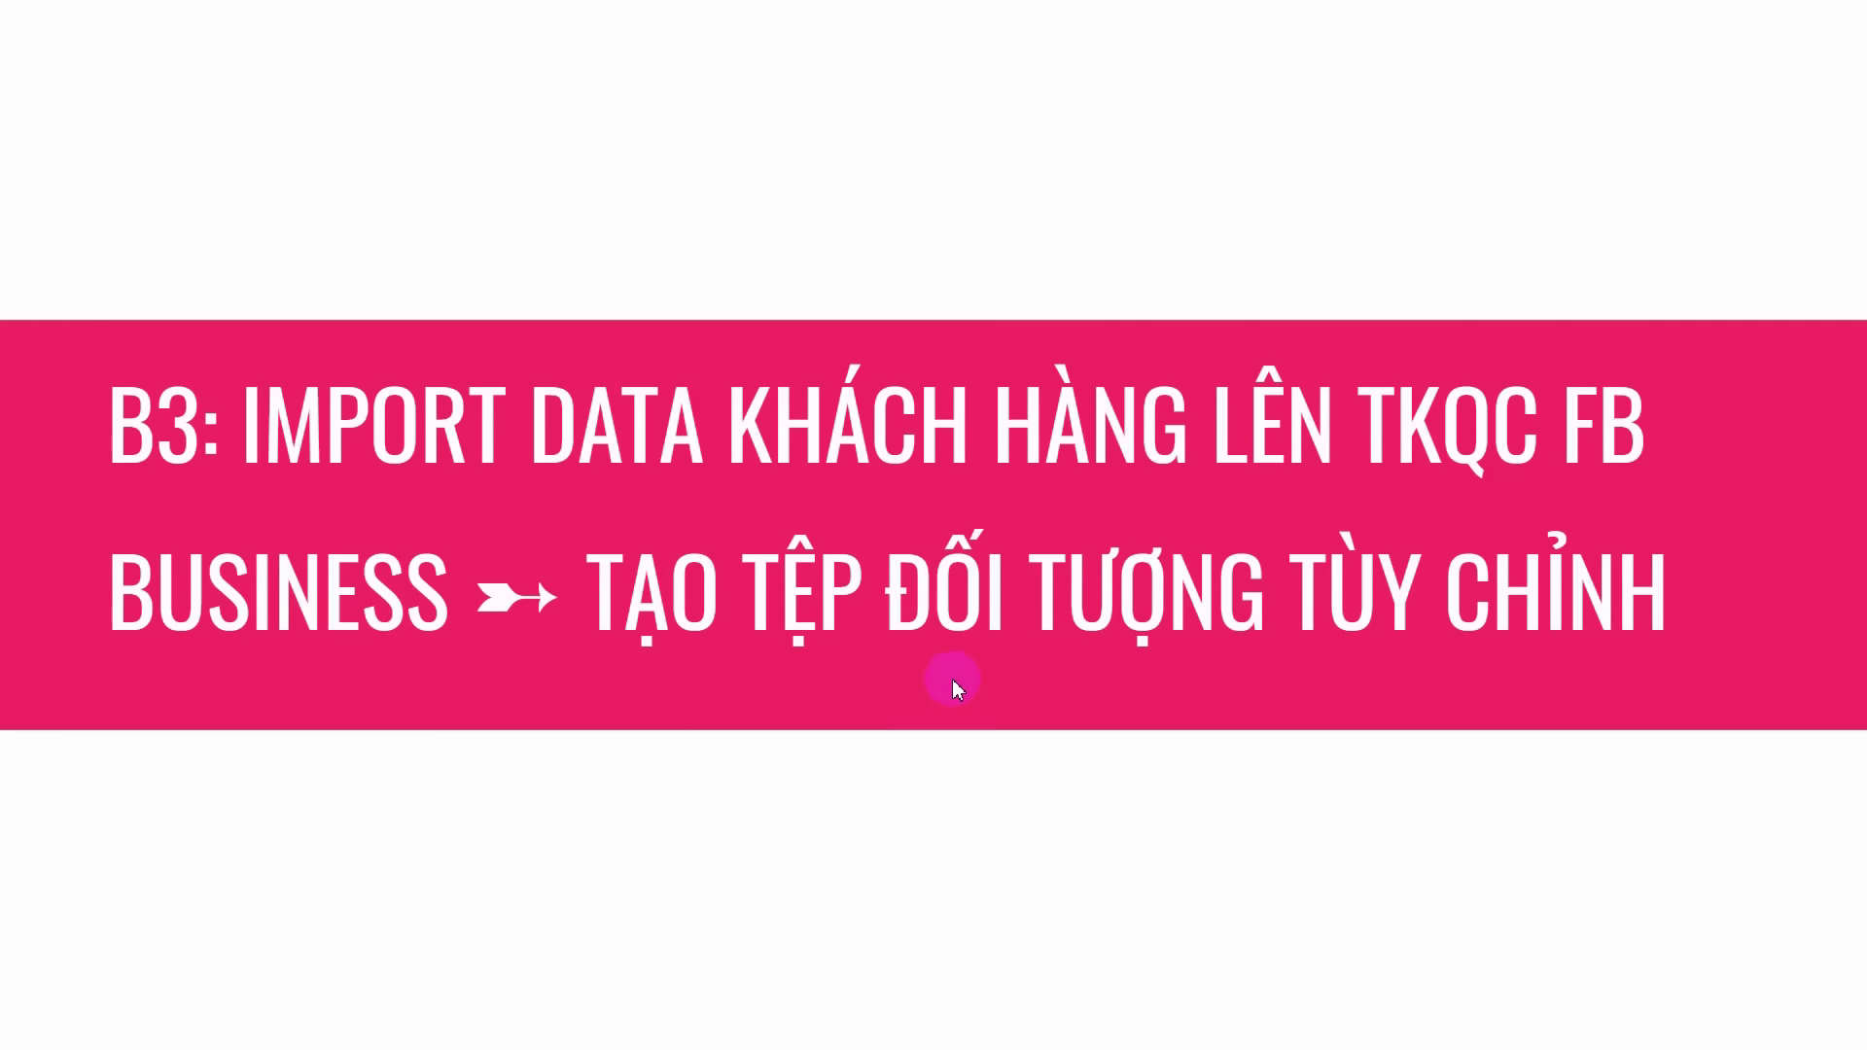
{"action": "key", "text": "Escape"}
{"action": "left_click", "coordinate": [1205, 1037]}
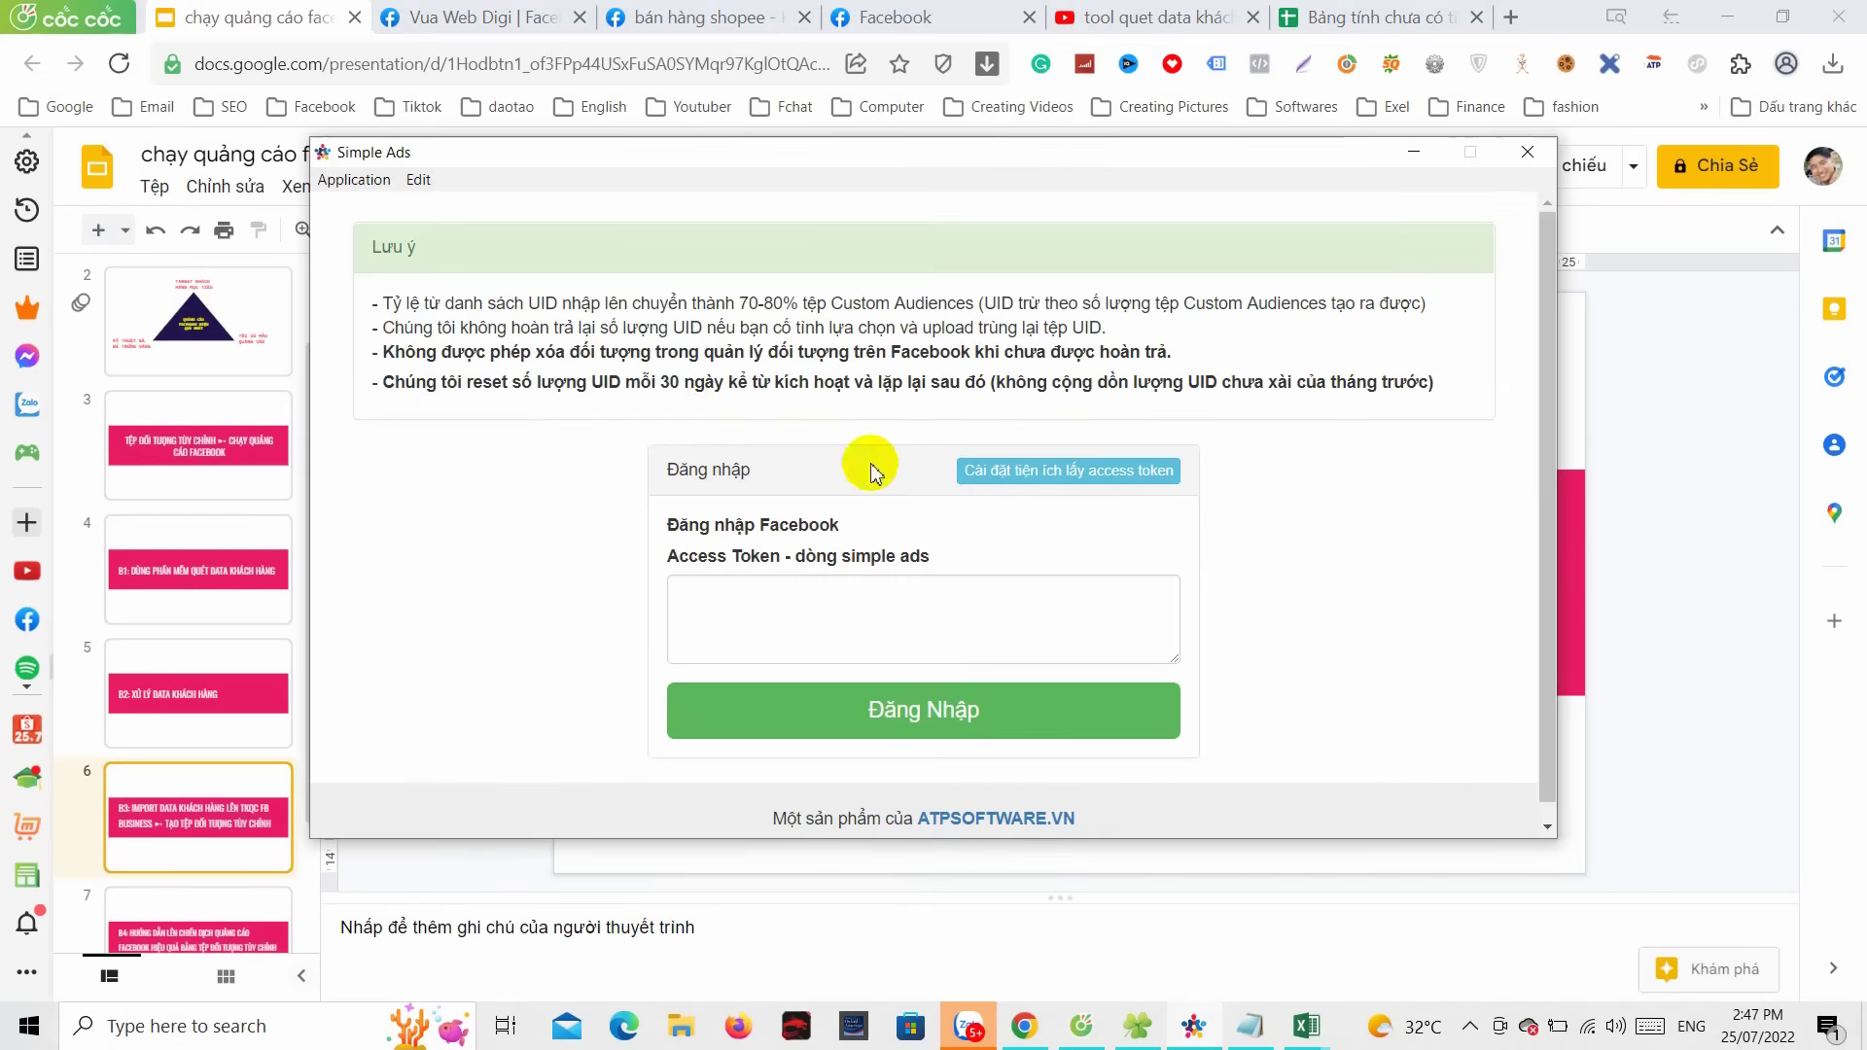
{"action": "left_click", "coordinate": [811, 599]}
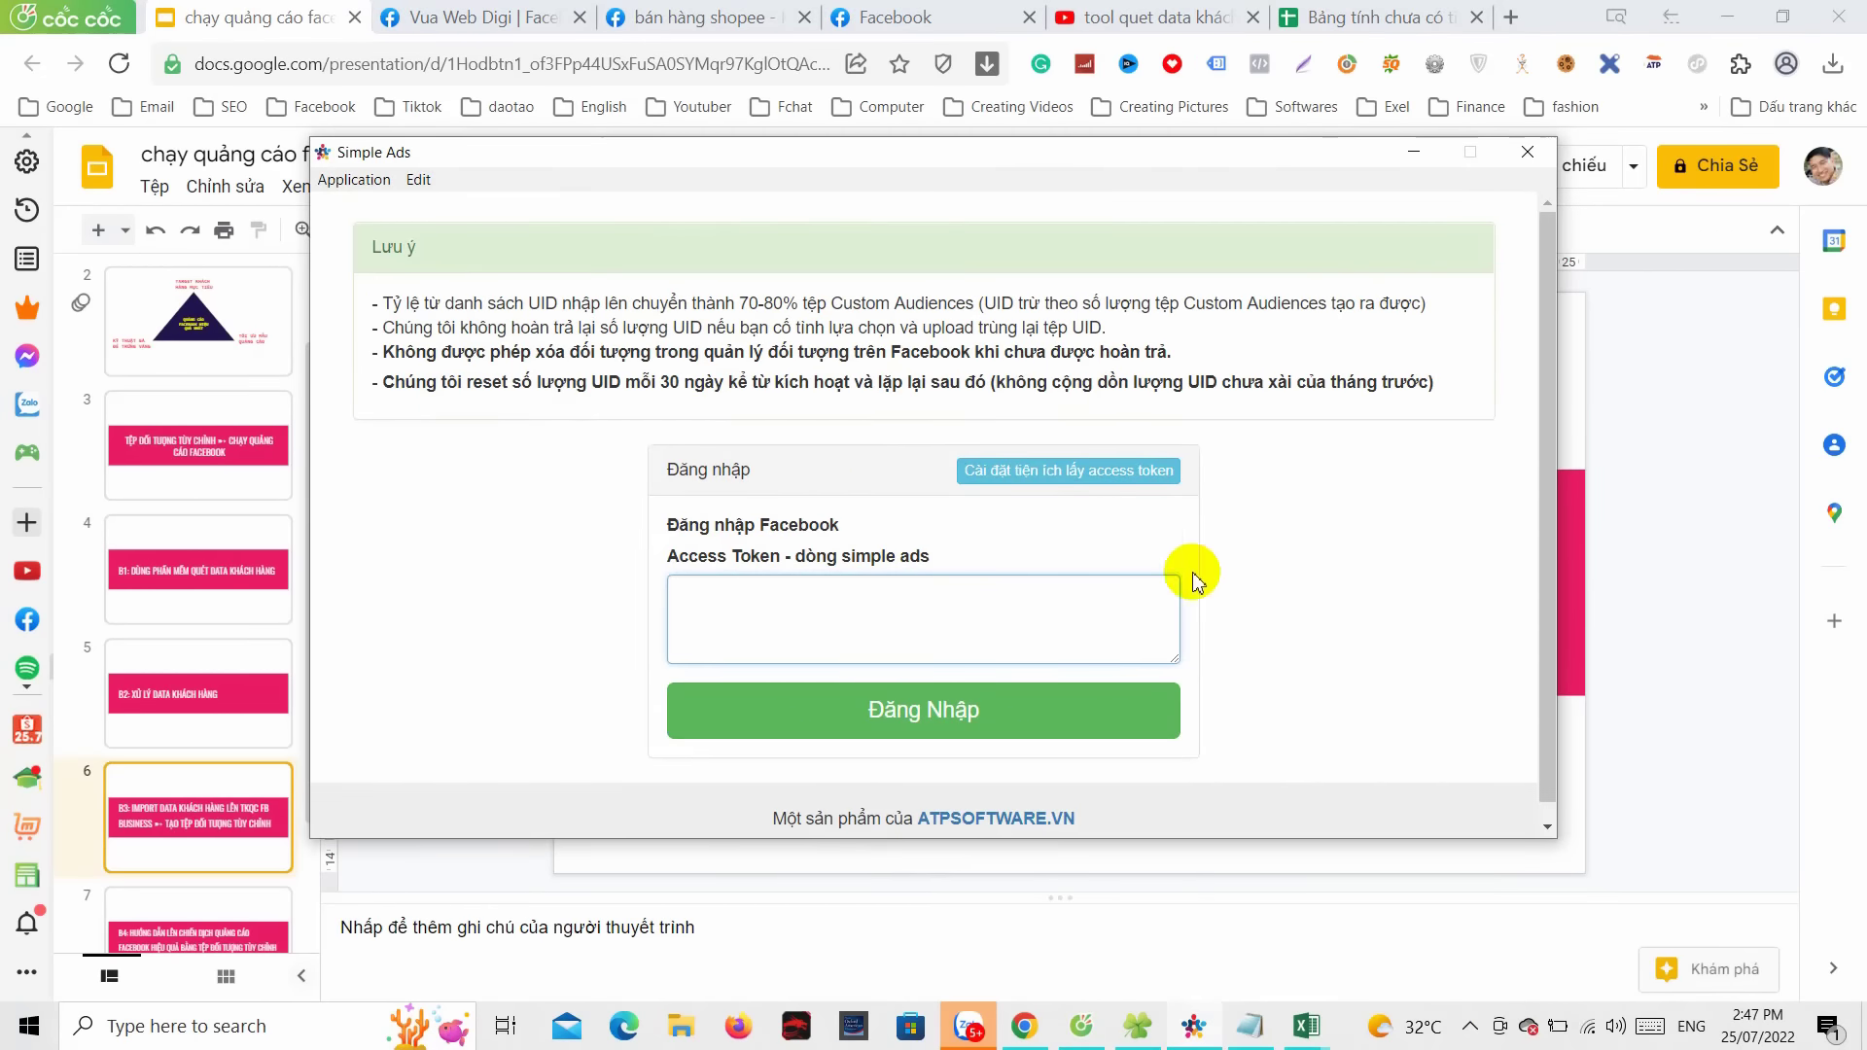
- Switch to Chrome and open facebook.com in a new tab
{"action": "left_click", "coordinate": [1031, 1043]}
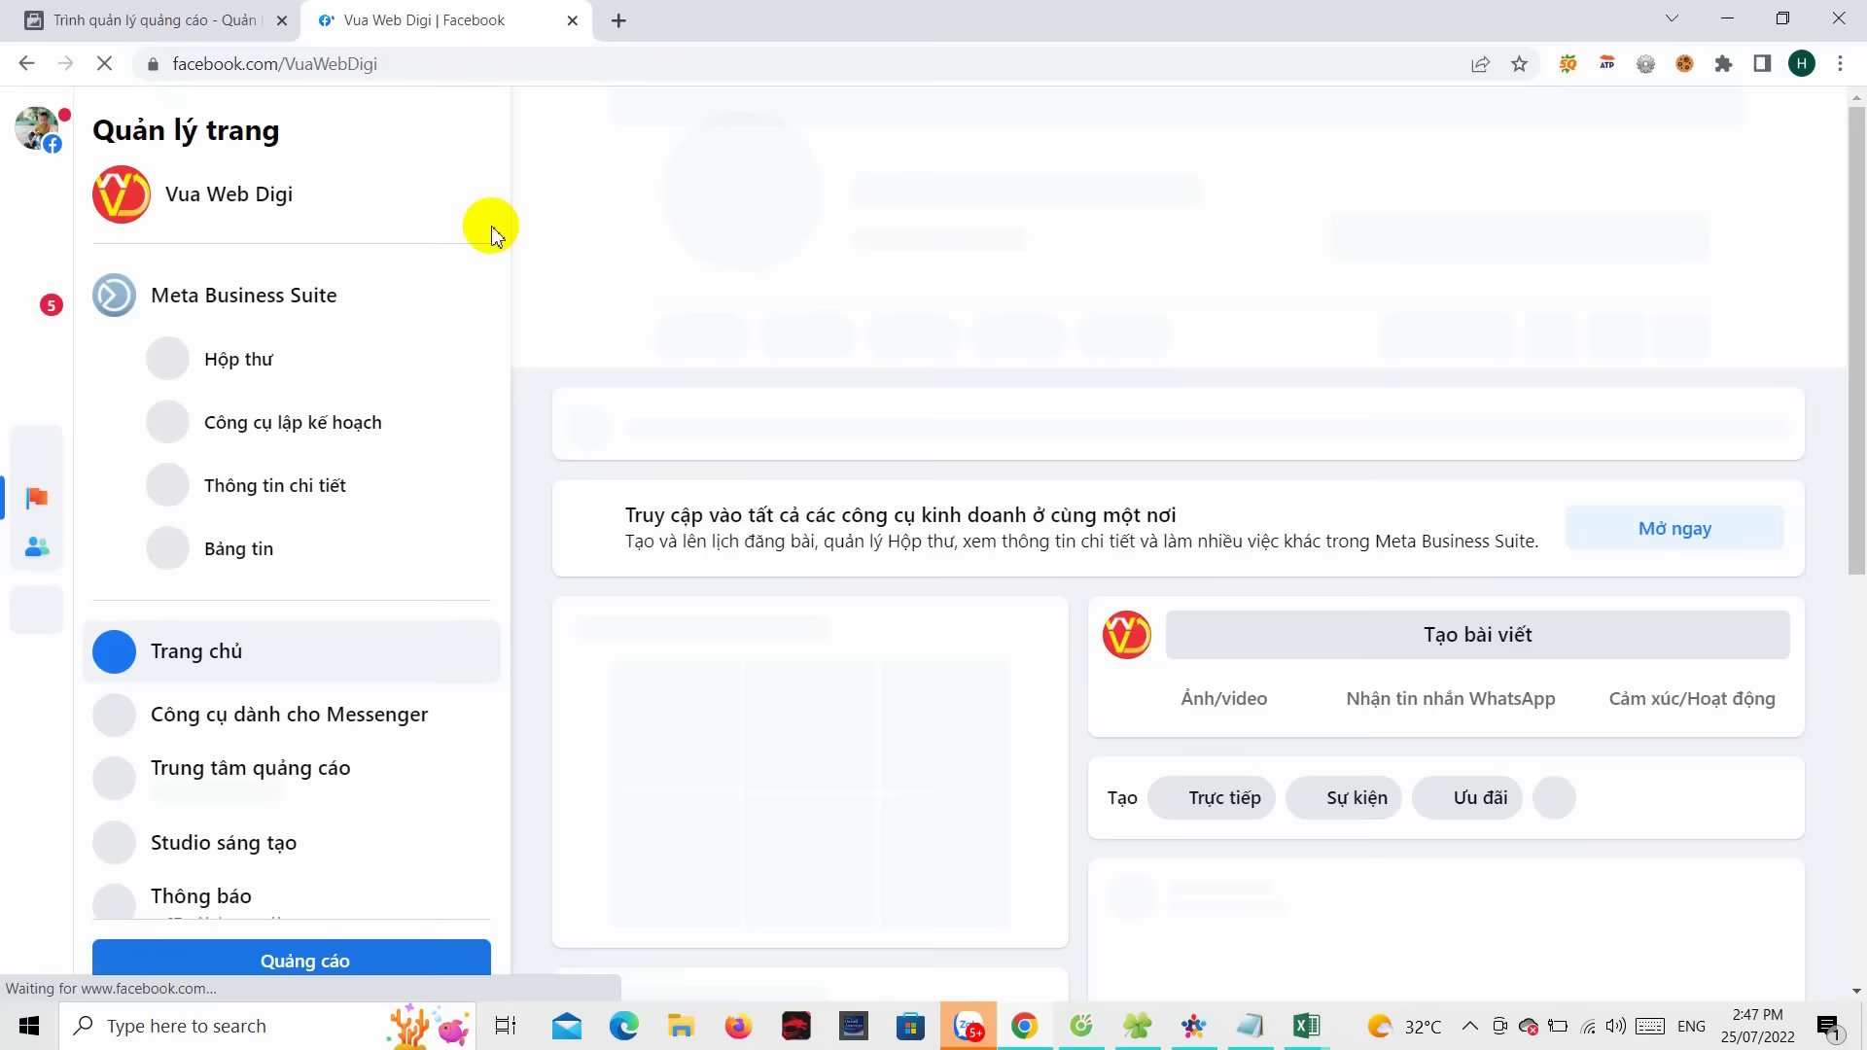
{"action": "left_click", "coordinate": [618, 20]}
{"action": "type", "text": "facebook.com"}
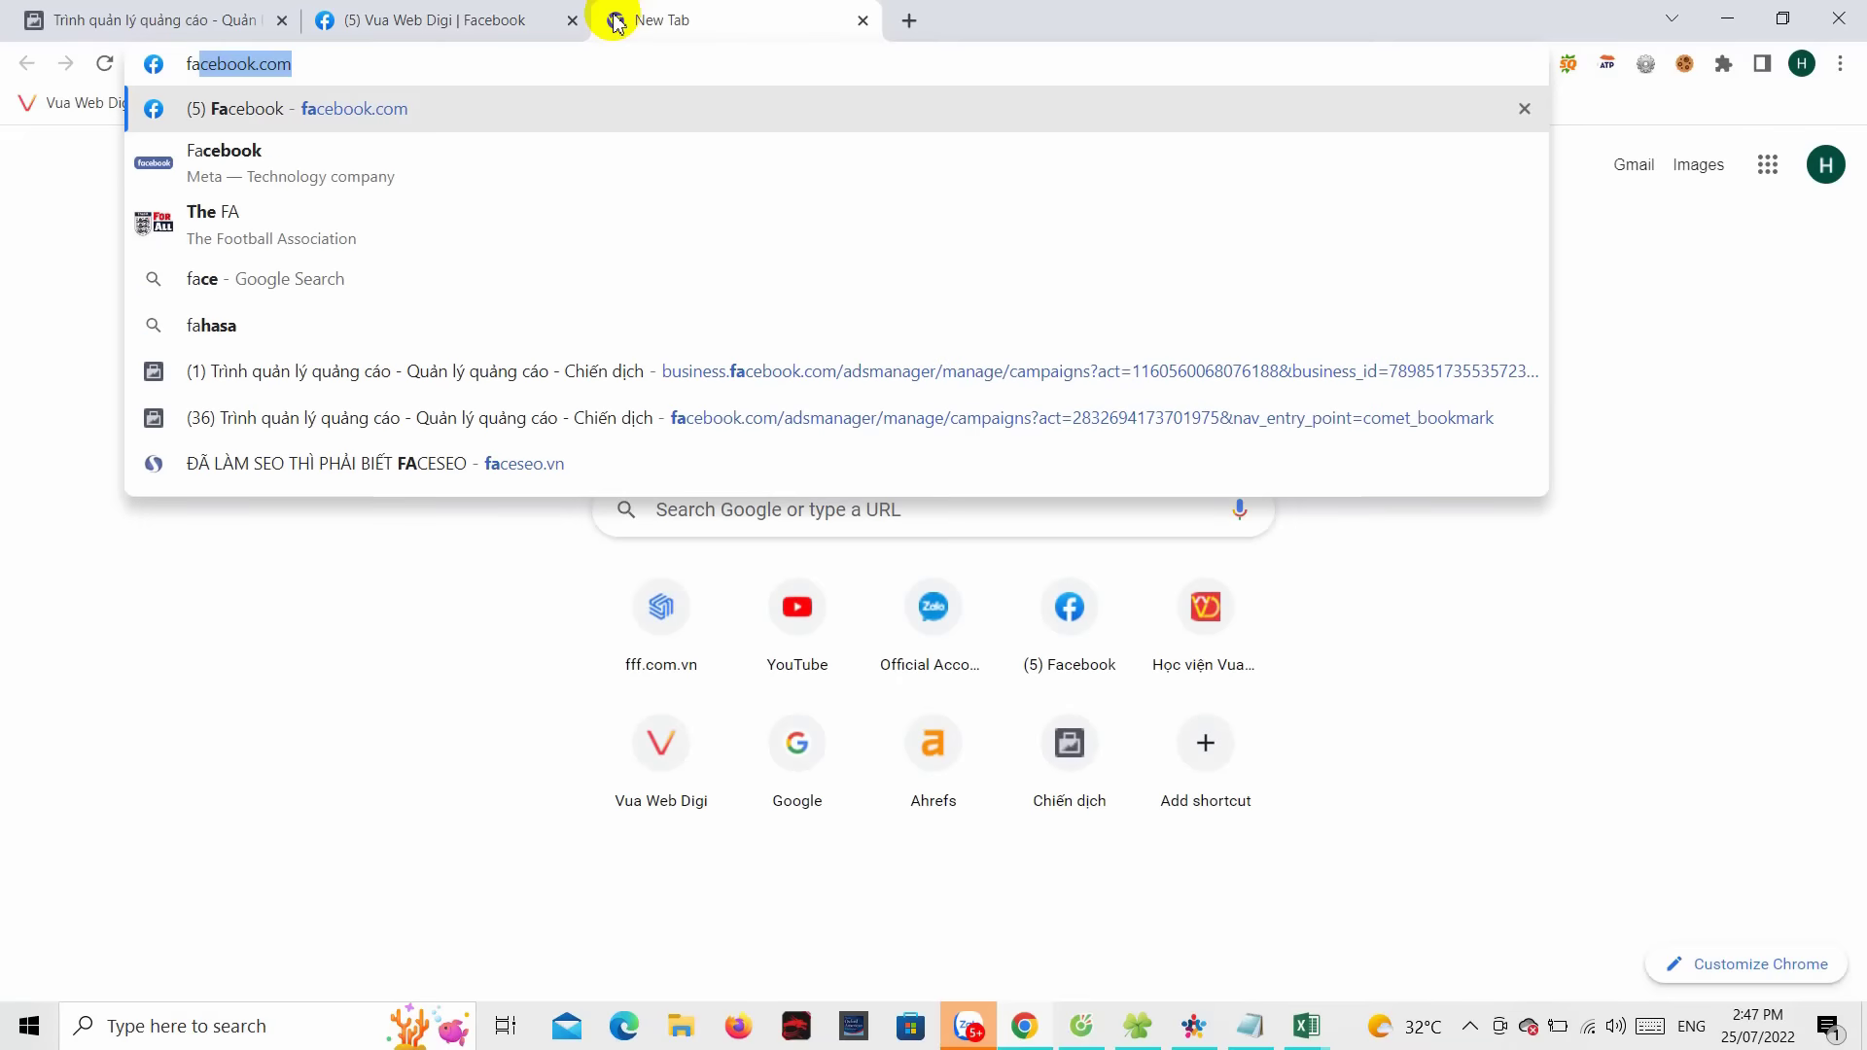
{"action": "key", "text": "Return"}
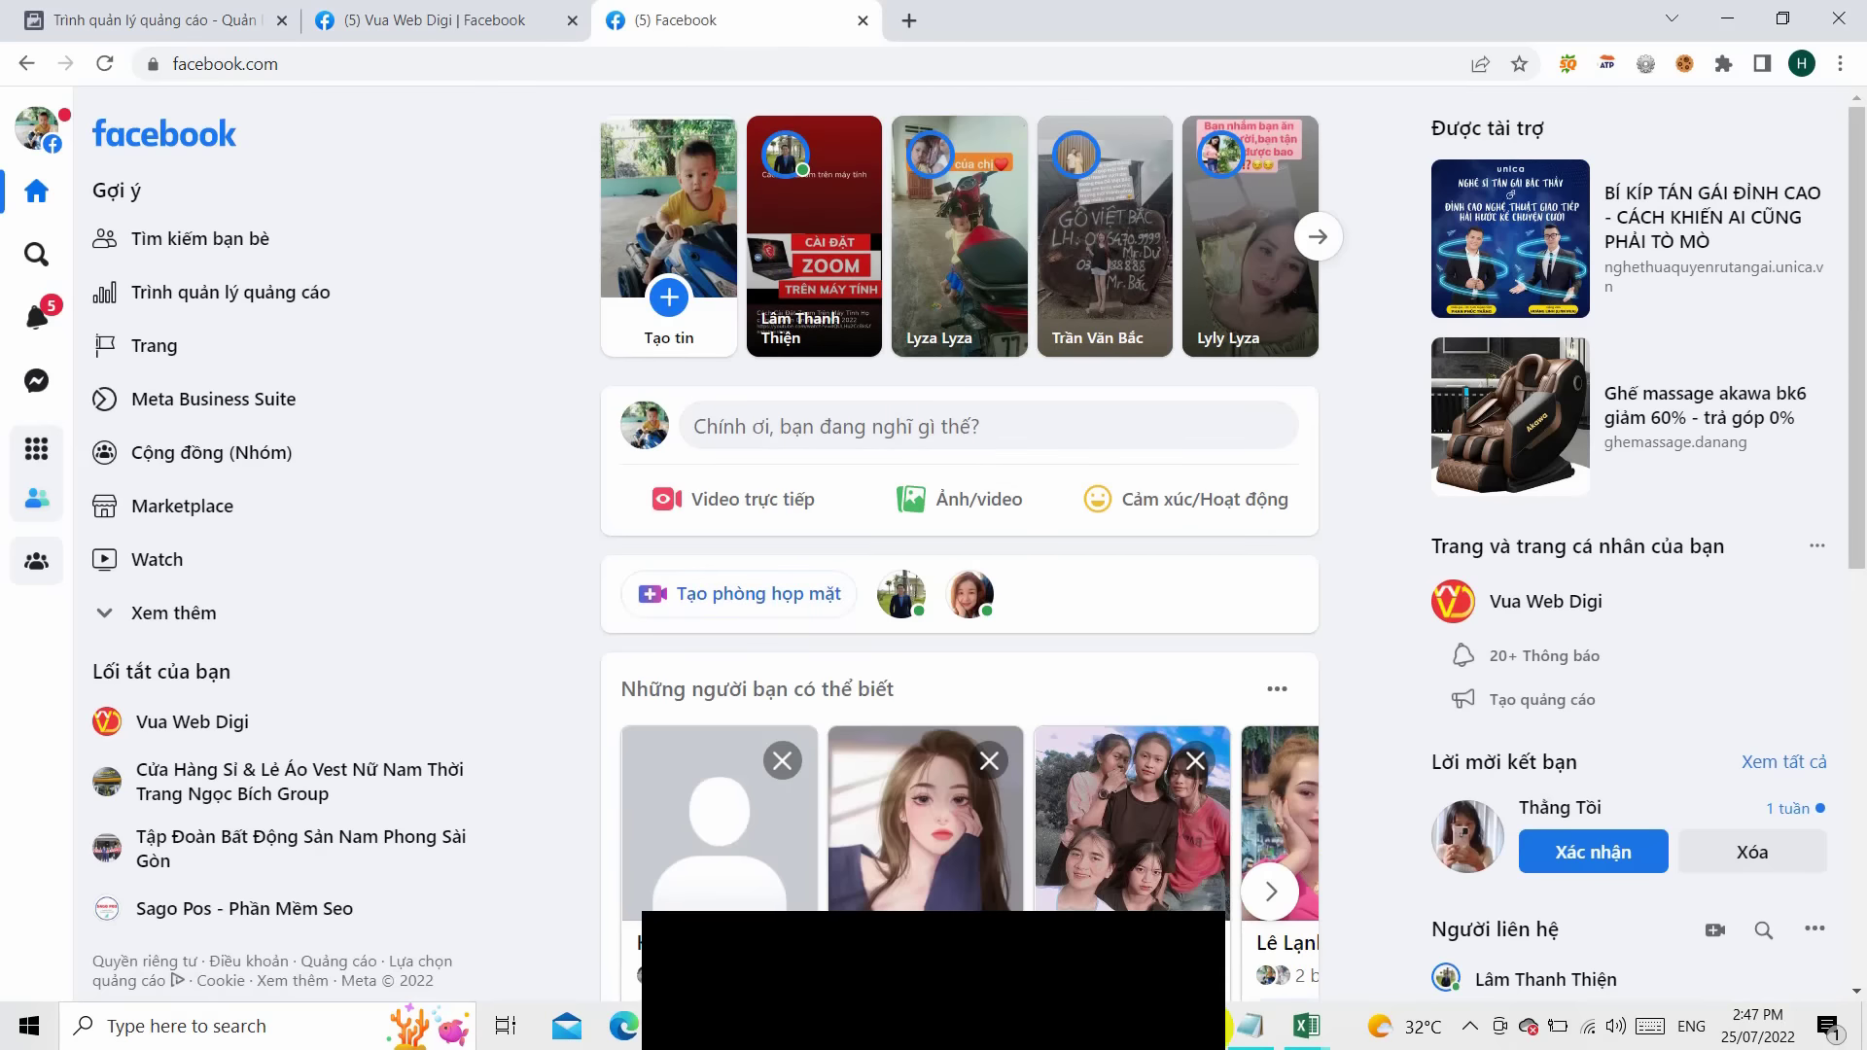
- Review the Access Token login requirement in Simple Ads, and minimize its window to return to Chrome
{"action": "key", "text": "alt+Tab"}
{"action": "left_click_drag", "start_coordinate": [678, 556], "coordinate": [778, 564]}
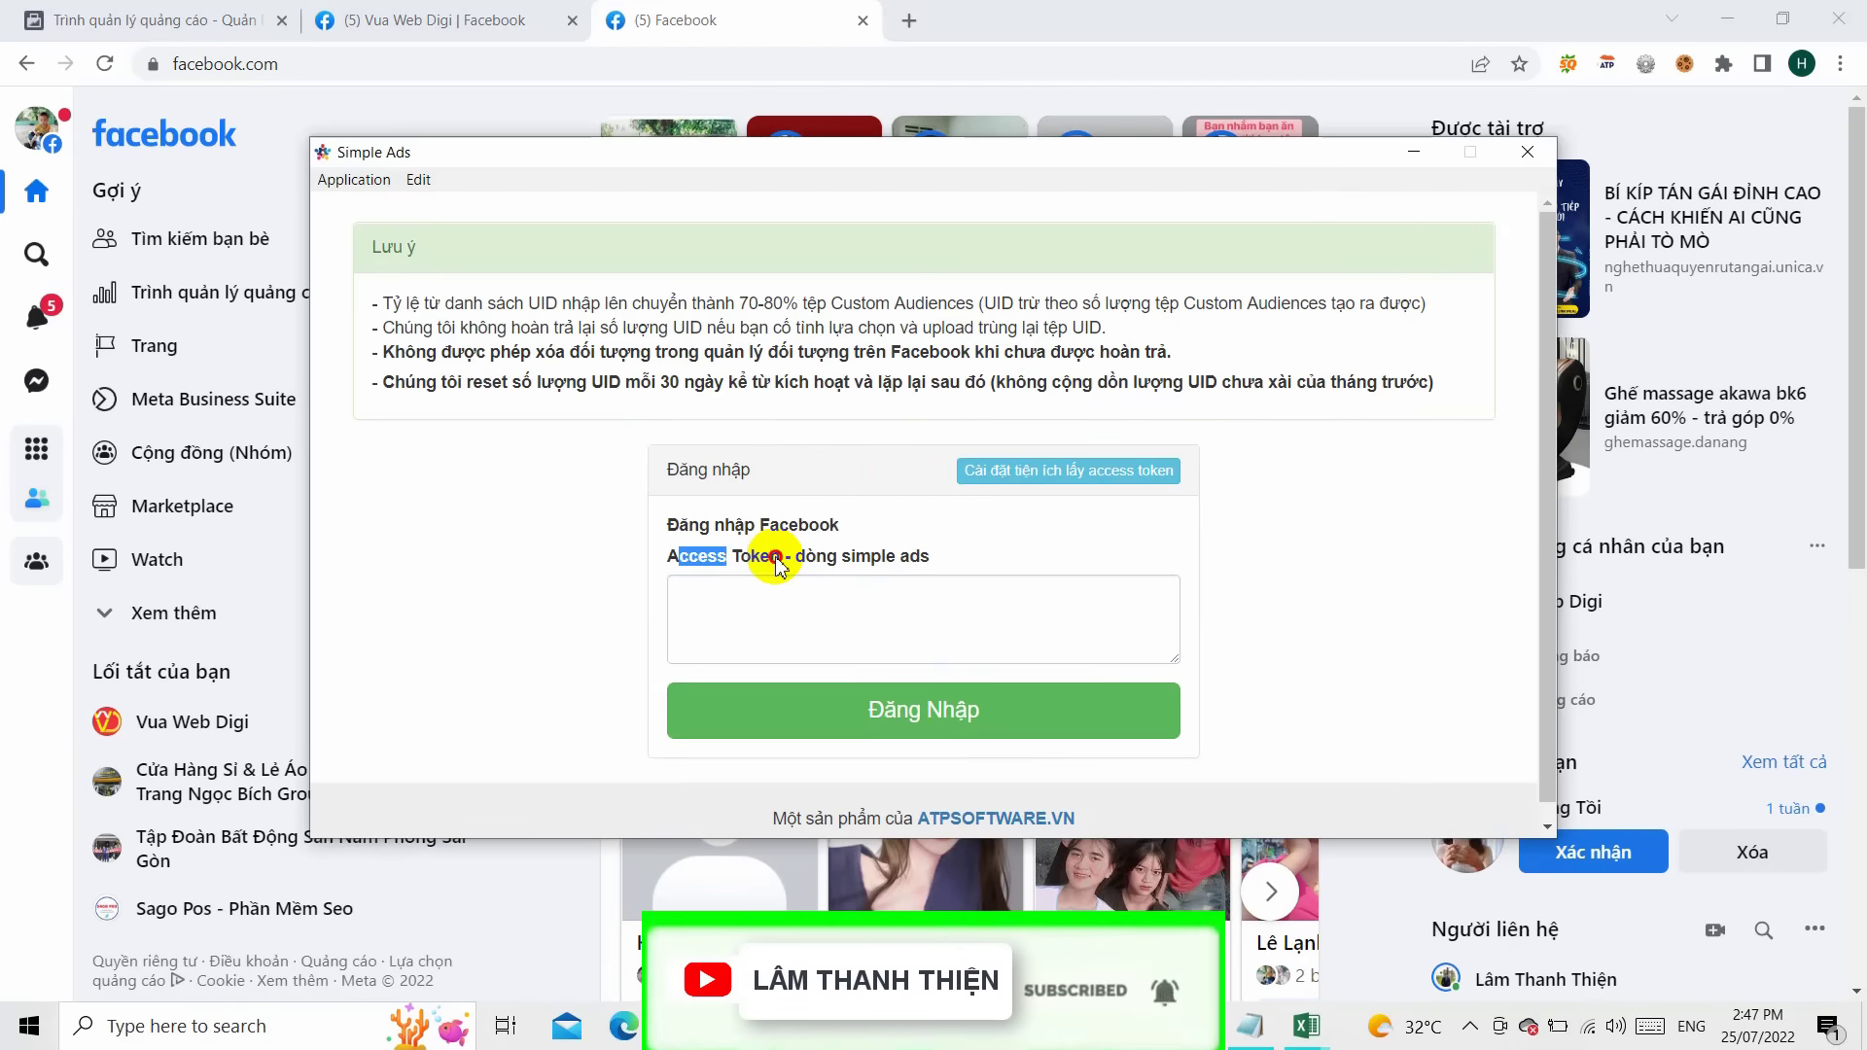
{"action": "left_click", "coordinate": [1414, 153]}
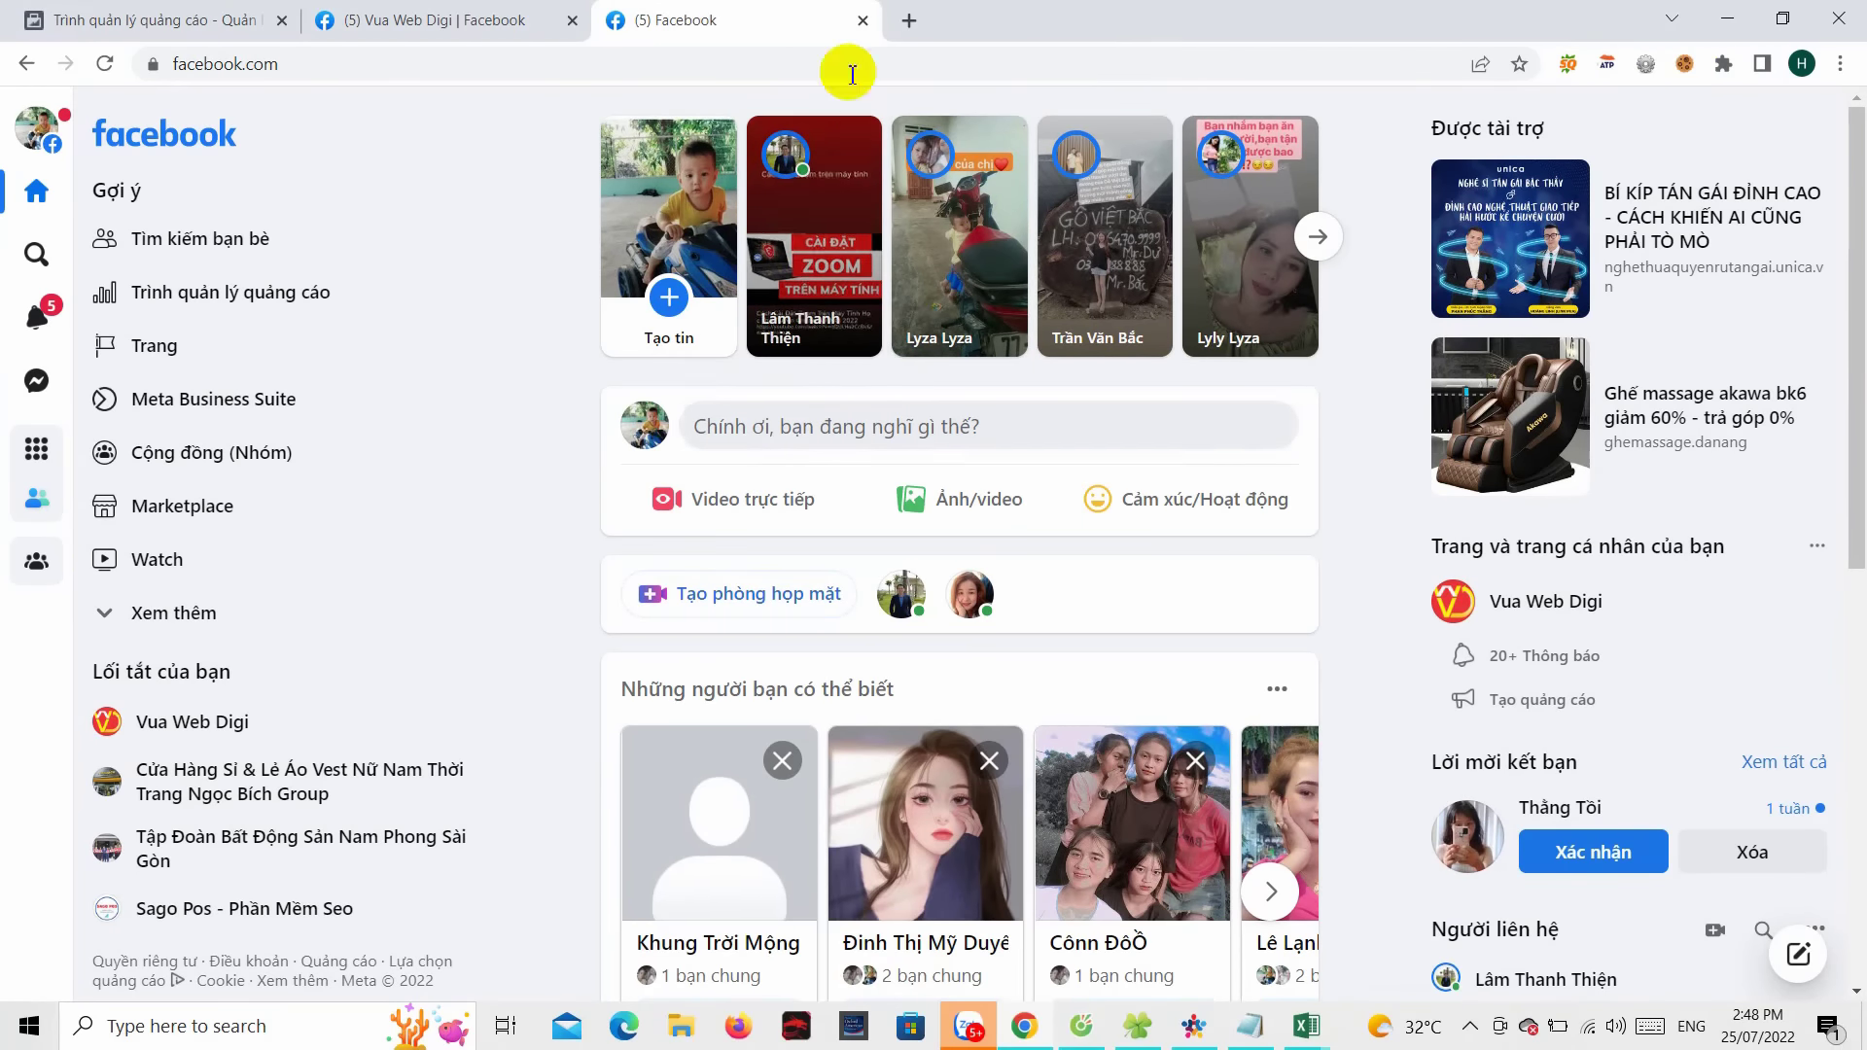
- Open the Instagram account in a new tab and check that both Facebook and Instagram are logged in
{"action": "left_click", "coordinate": [909, 20]}
{"action": "type", "text": "instagram.com/phuchchinh/"}
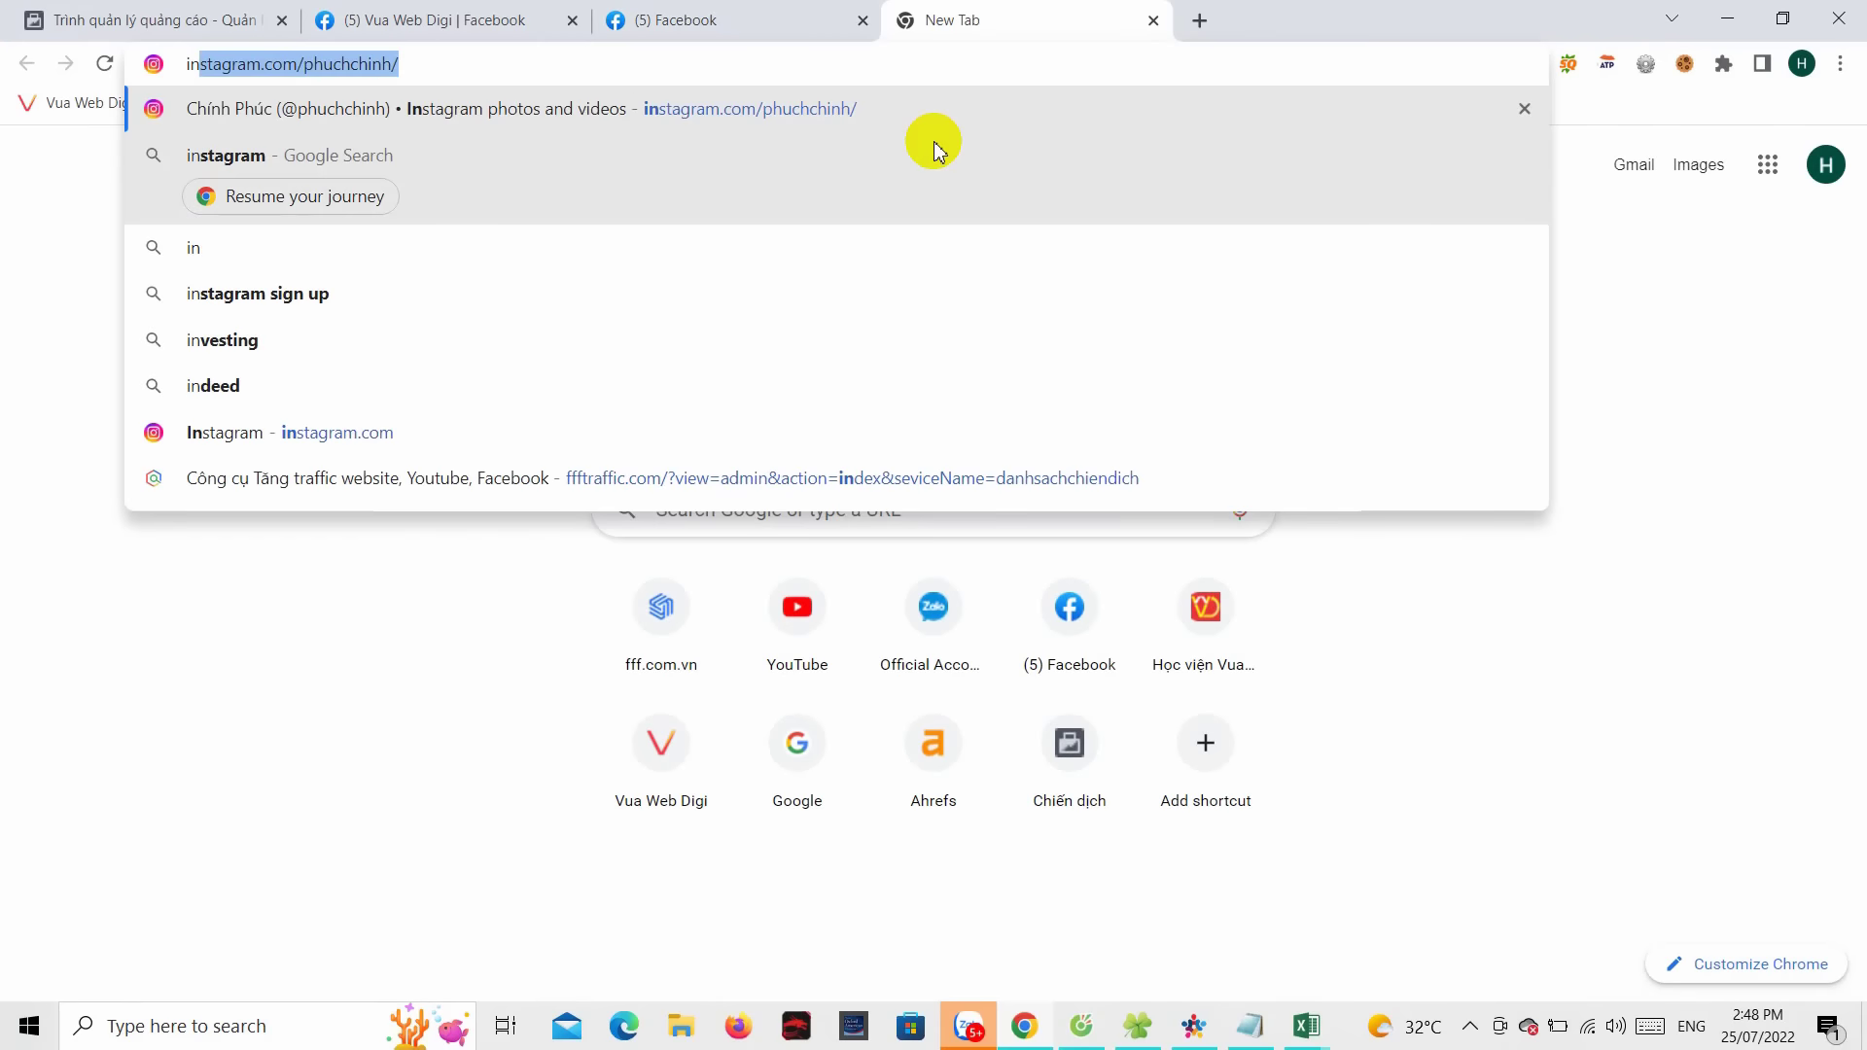
{"action": "key", "text": "Return"}
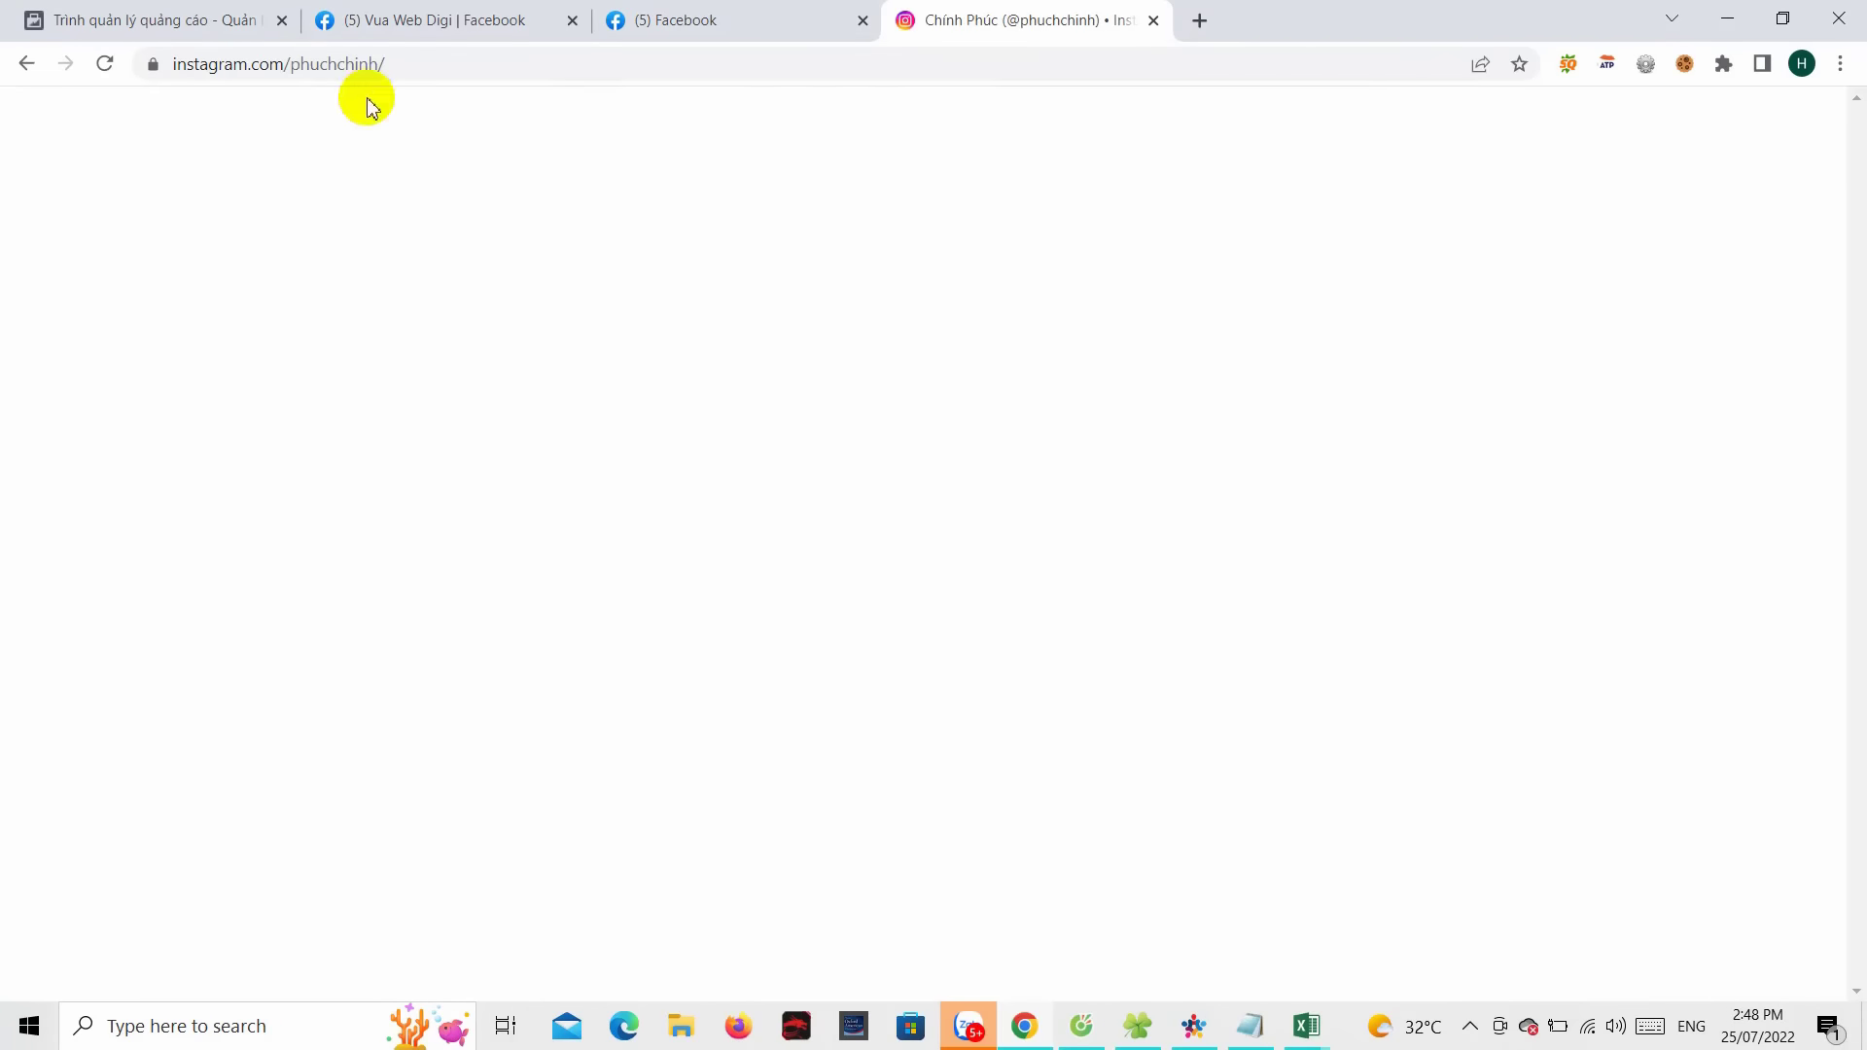
{"action": "left_click", "coordinate": [720, 21]}
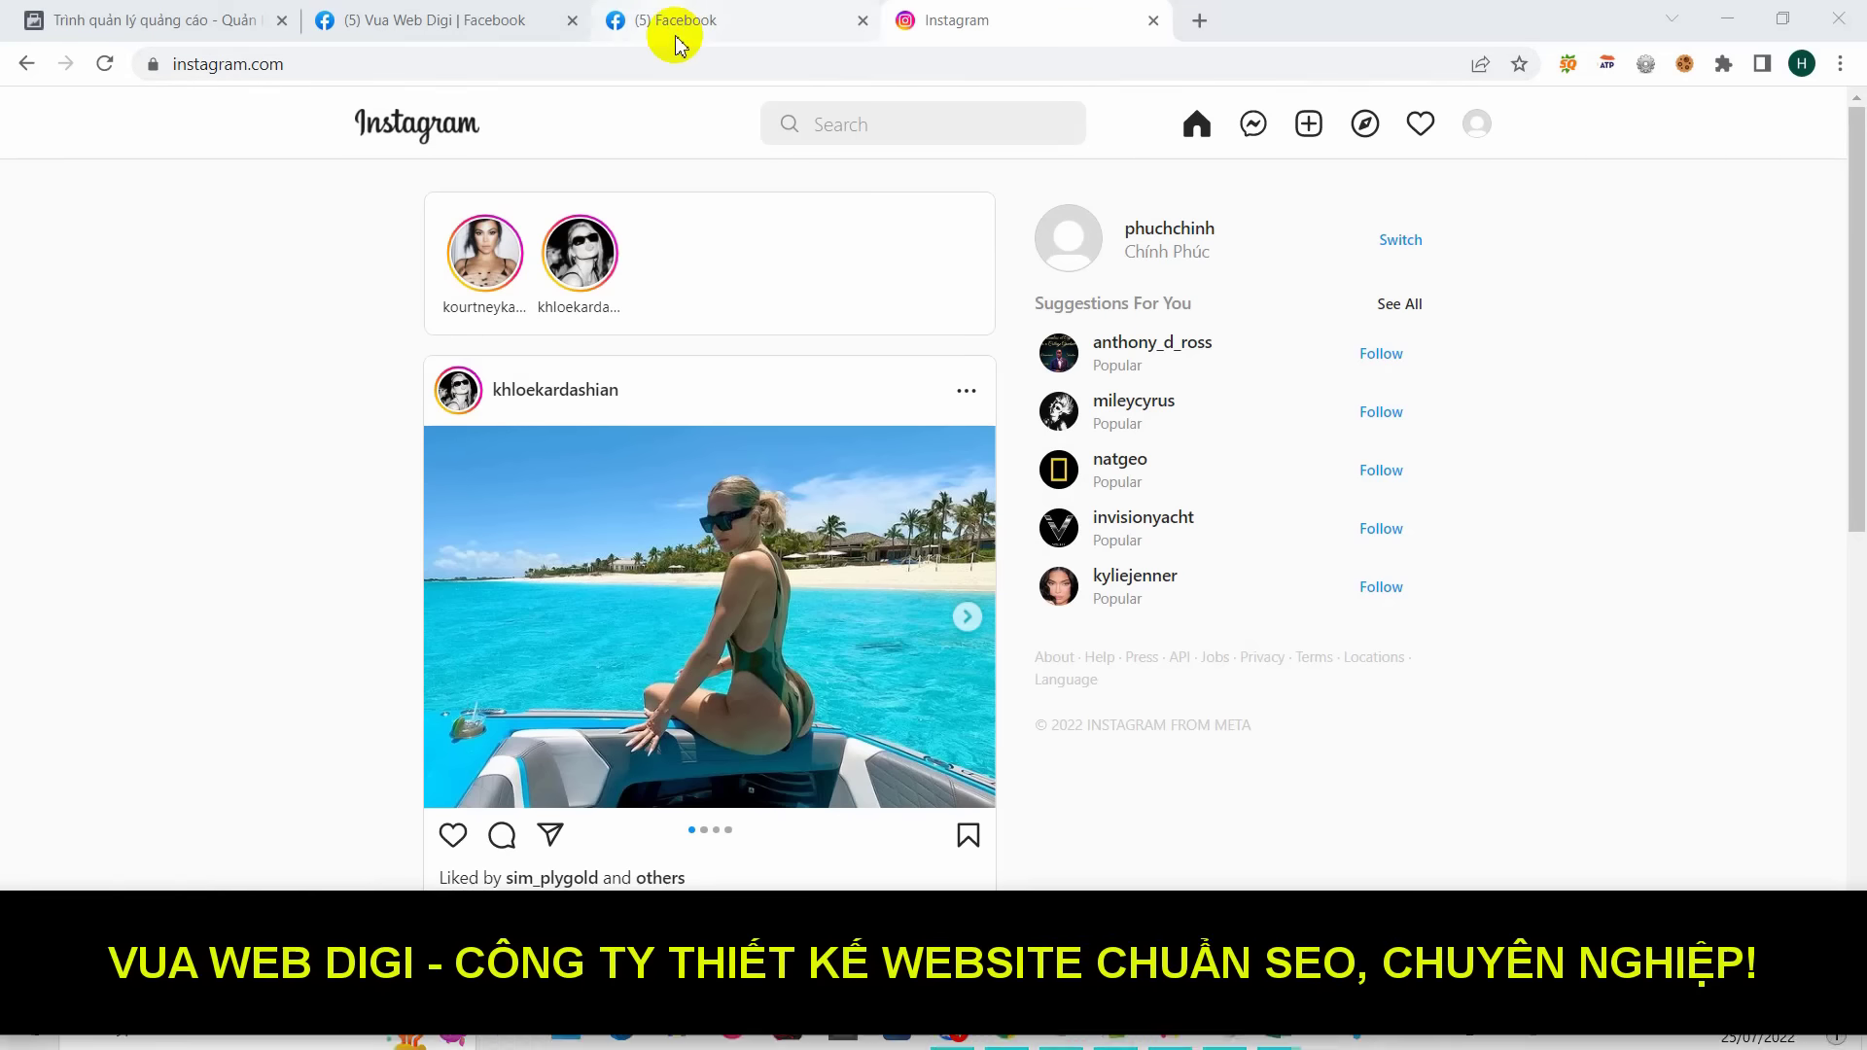
{"action": "left_click", "coordinate": [675, 29]}
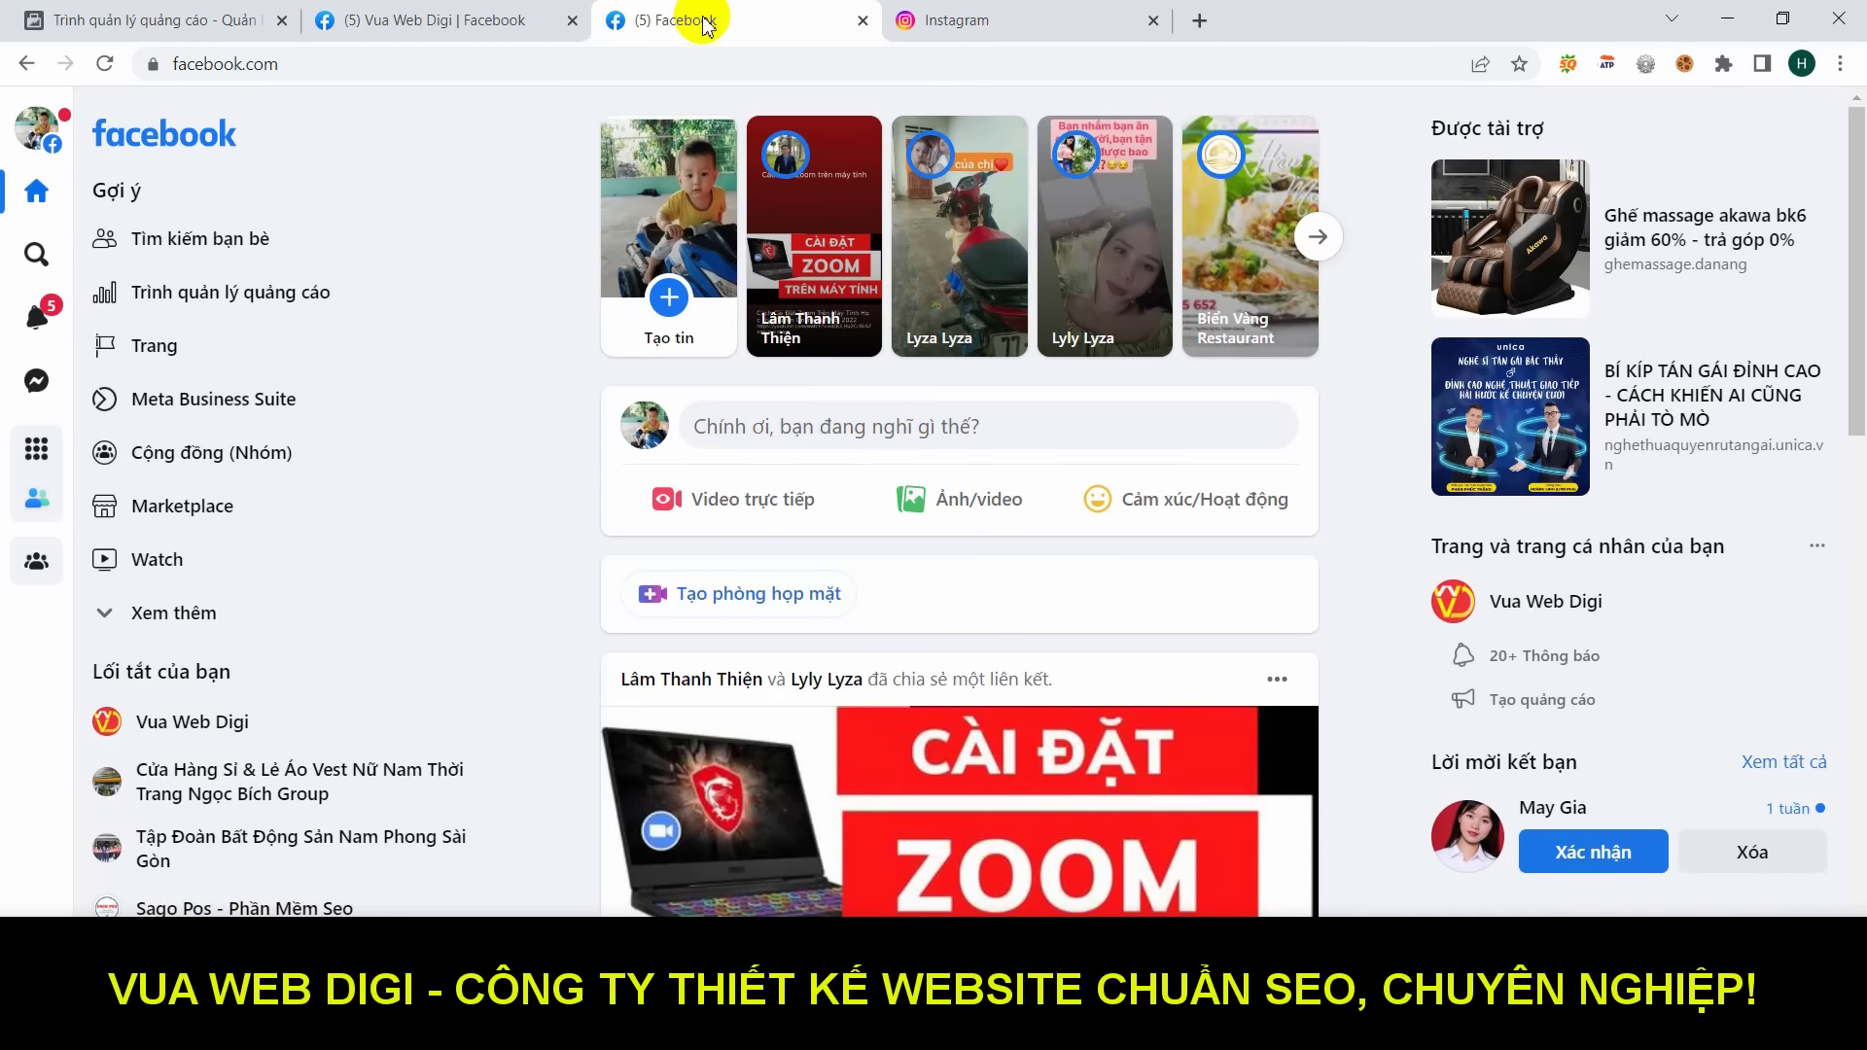
{"action": "left_click", "coordinate": [951, 17]}
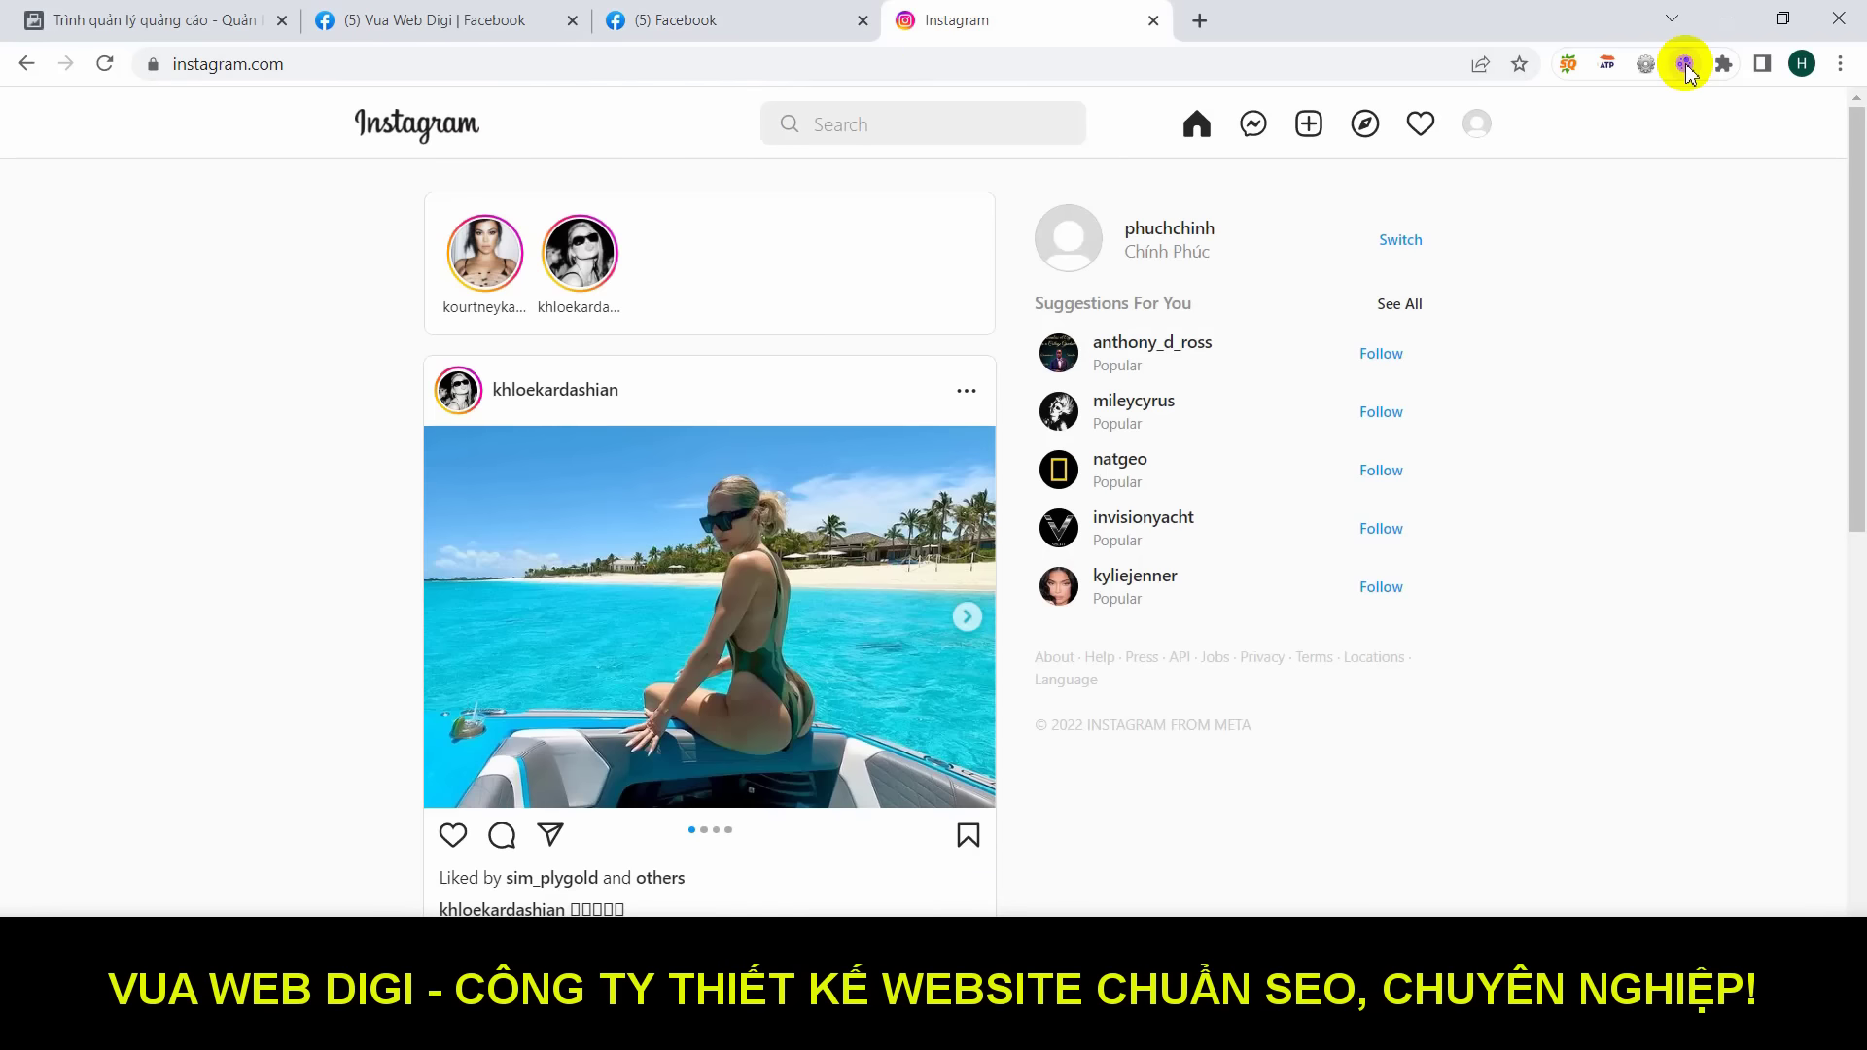
- Generate a Simple Ads token from the Instagram session with the Get Cookie ATPSoftware extension, and copy the "Token dòng SIMPLE ADS" value
{"action": "left_click", "coordinate": [1686, 64]}
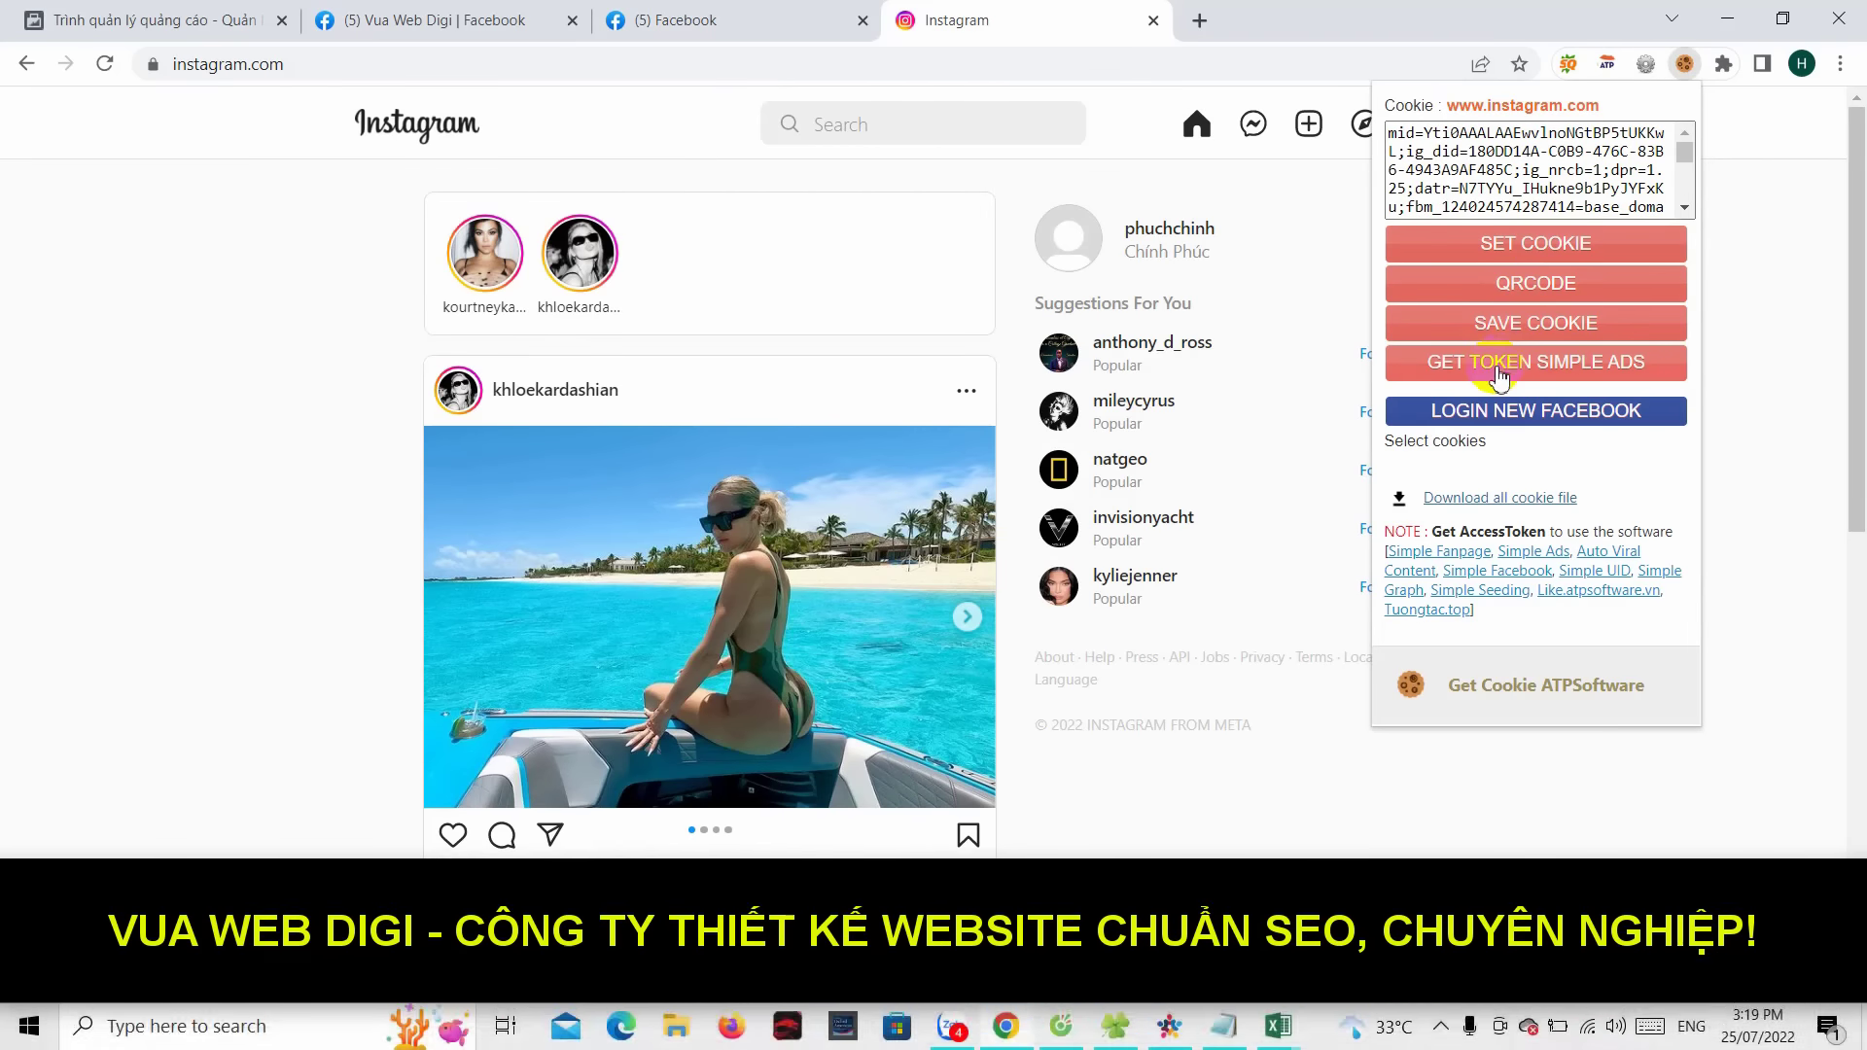
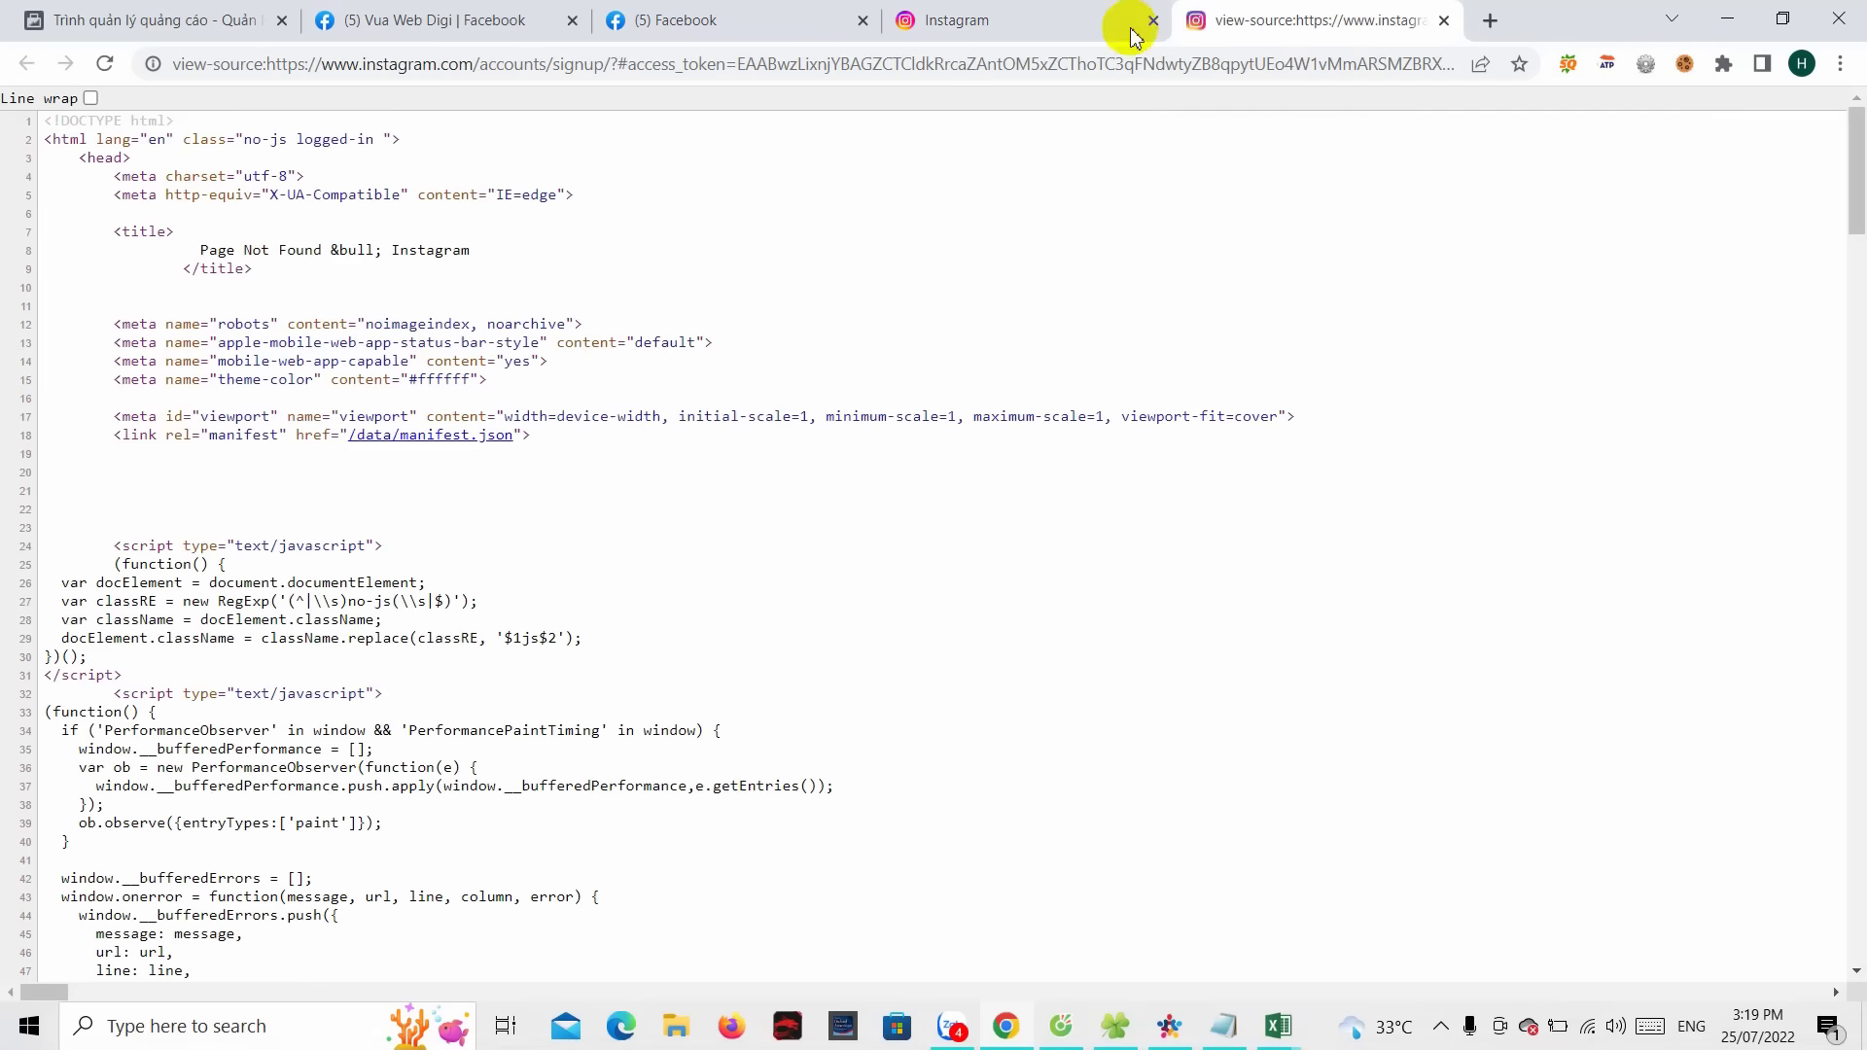
{"action": "left_click", "coordinate": [1687, 67]}
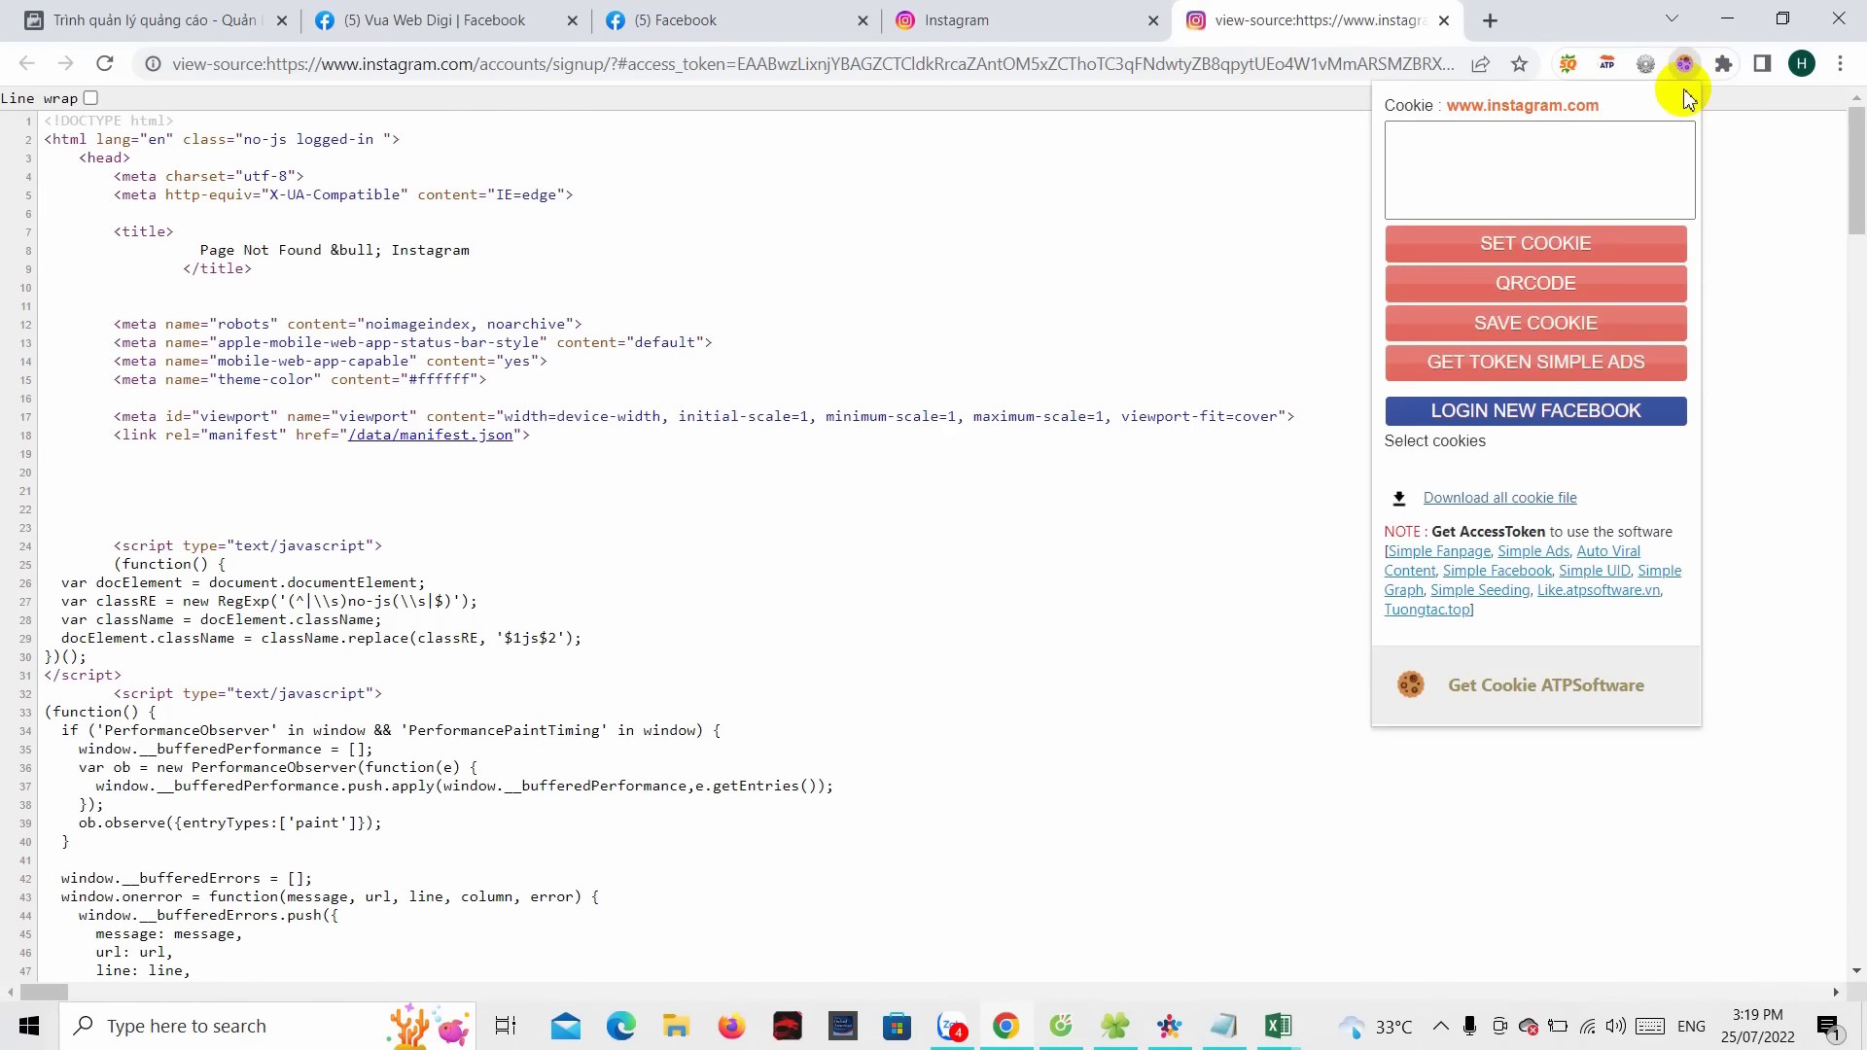
{"action": "left_click", "coordinate": [1547, 376]}
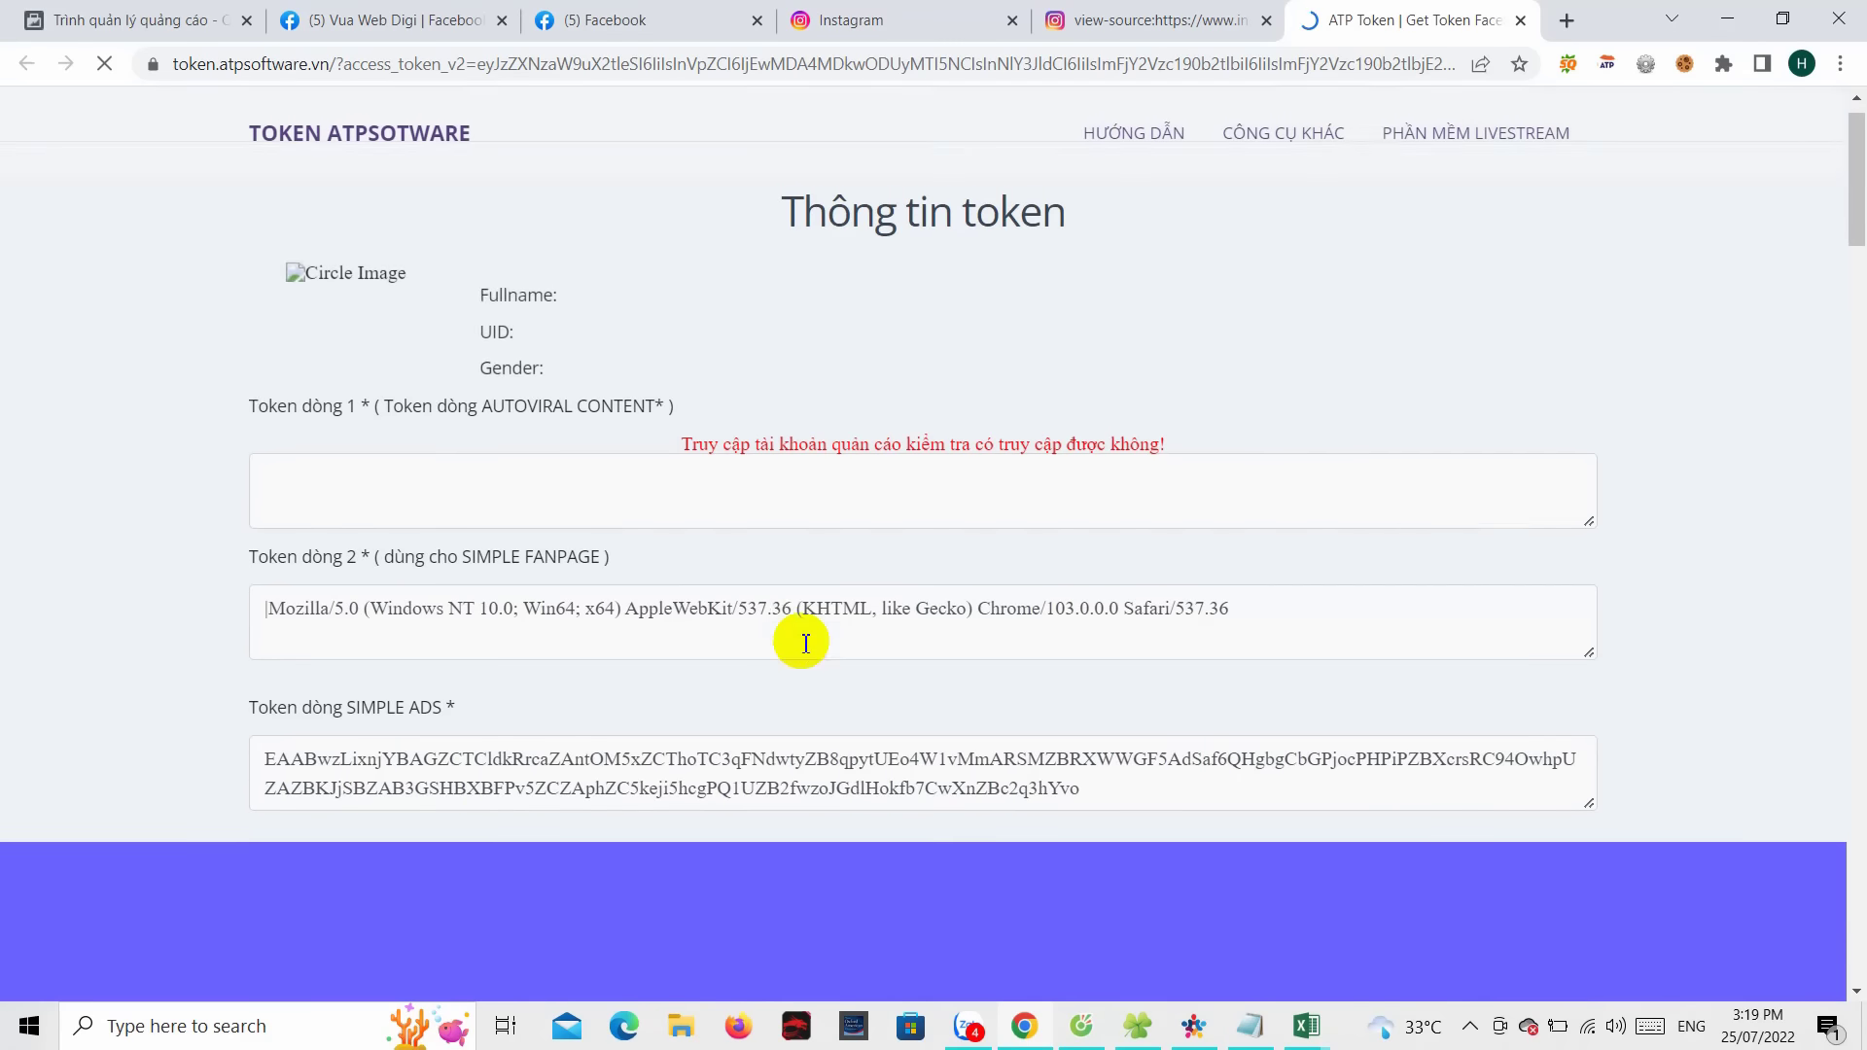
{"action": "scroll", "coordinate": [584, 719], "scroll_direction": "down", "scroll_amount": 2}
{"action": "triple_click", "coordinate": [345, 642]}
{"action": "key", "text": "ctrl+c"}
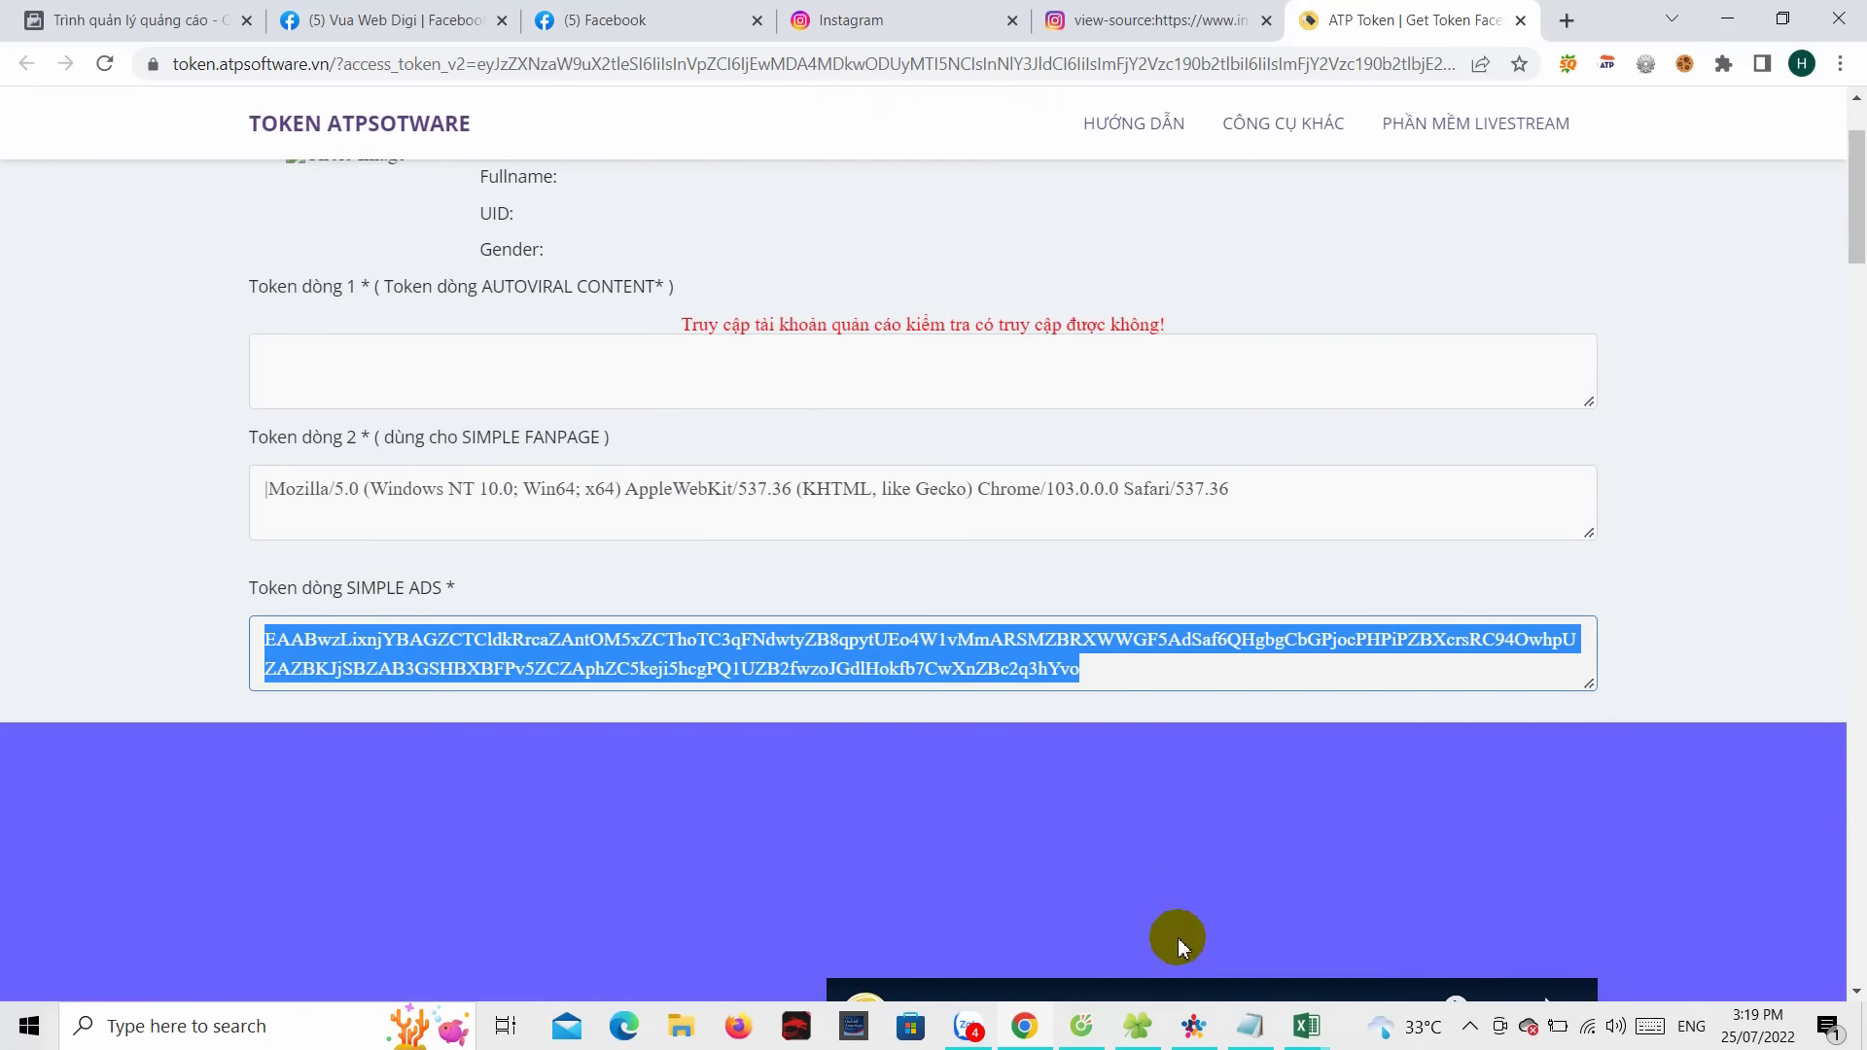
- Switch to Simple Ads, paste the access token into the login form, log in and close the login message
{"action": "left_click", "coordinate": [1192, 1027]}
{"action": "left_click", "coordinate": [876, 622]}
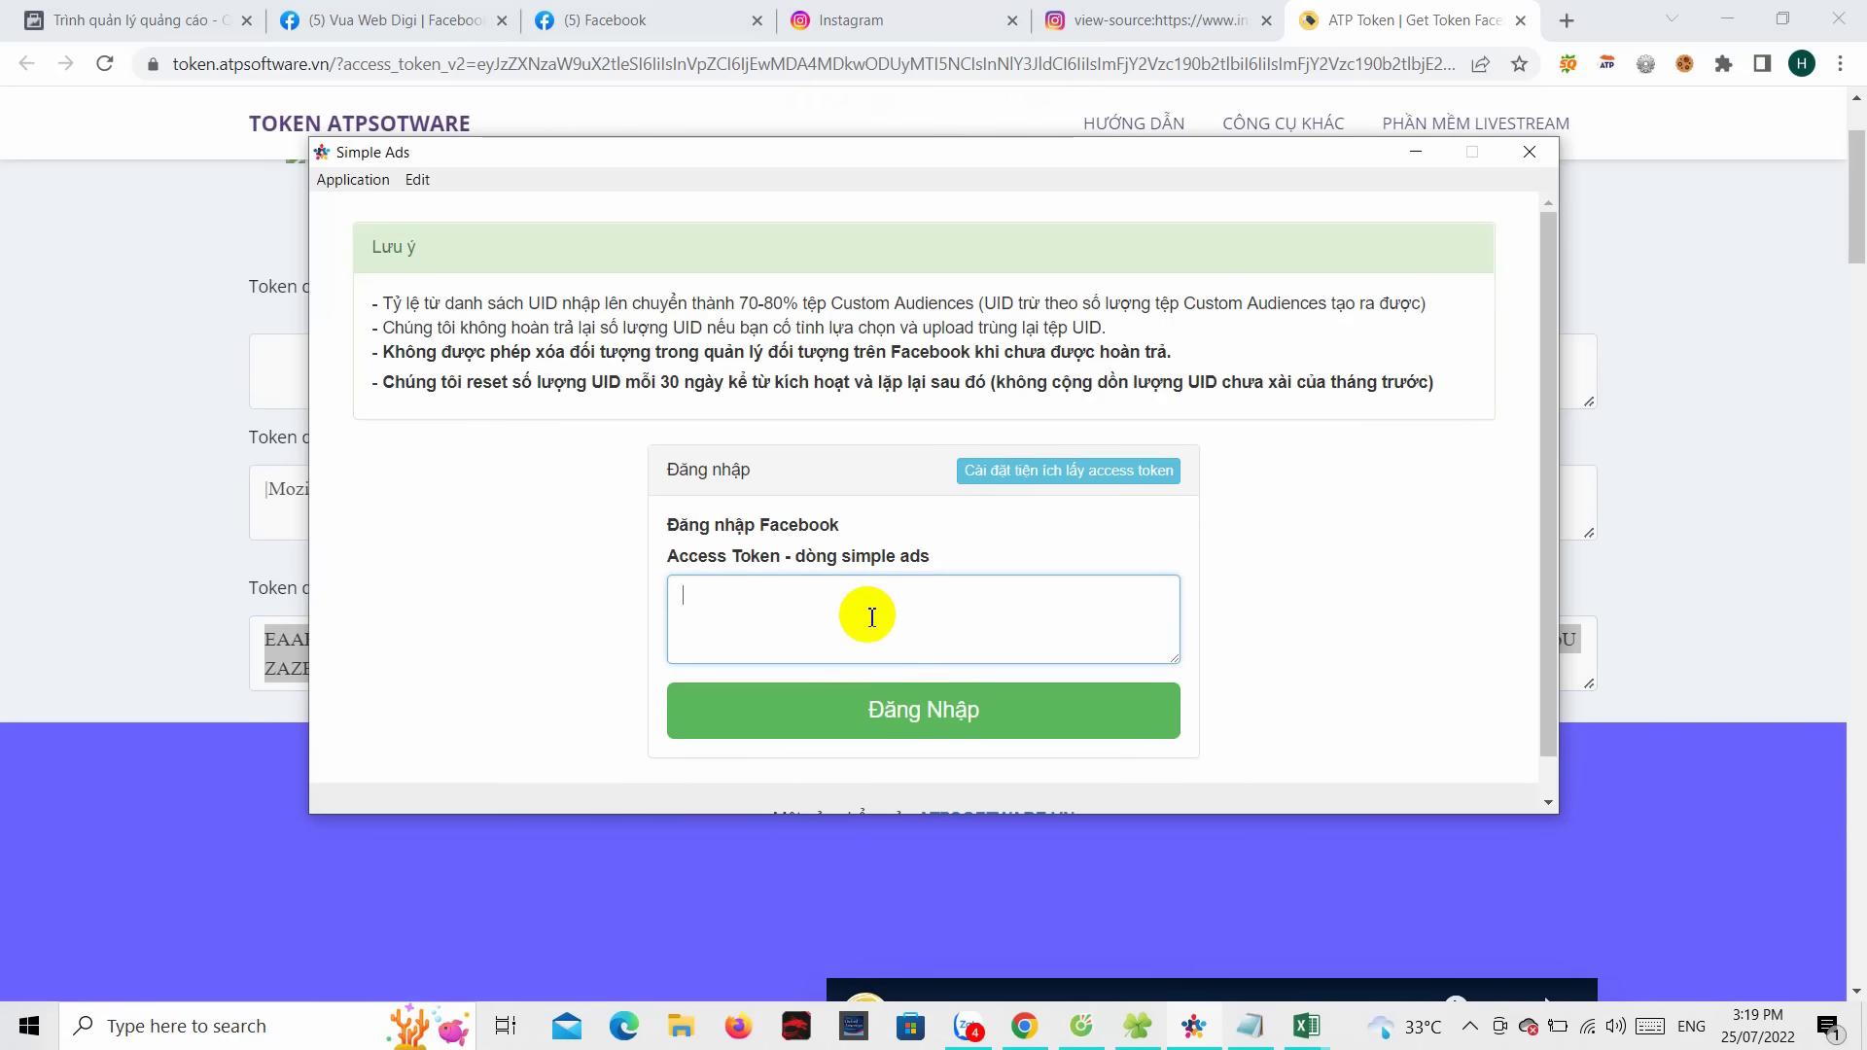
{"action": "key", "text": "ctrl+v"}
{"action": "left_click", "coordinate": [982, 729]}
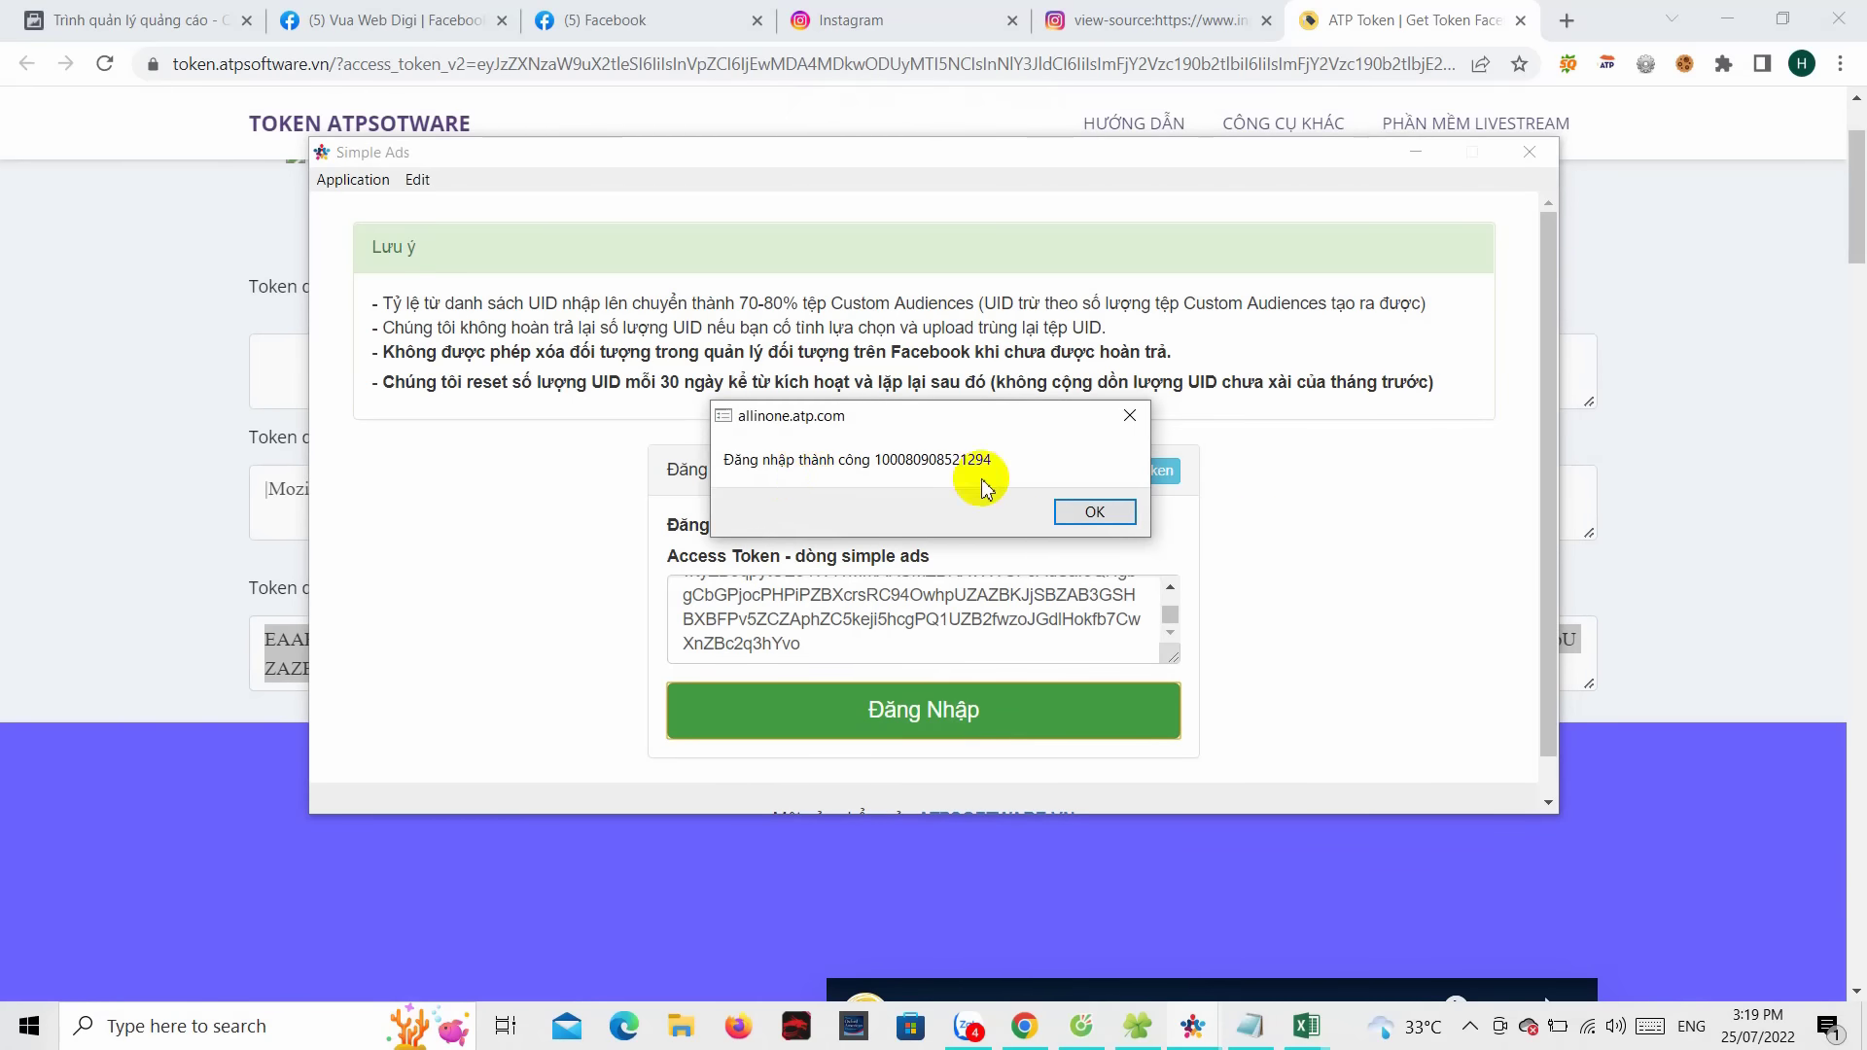
{"action": "left_click", "coordinate": [1071, 515]}
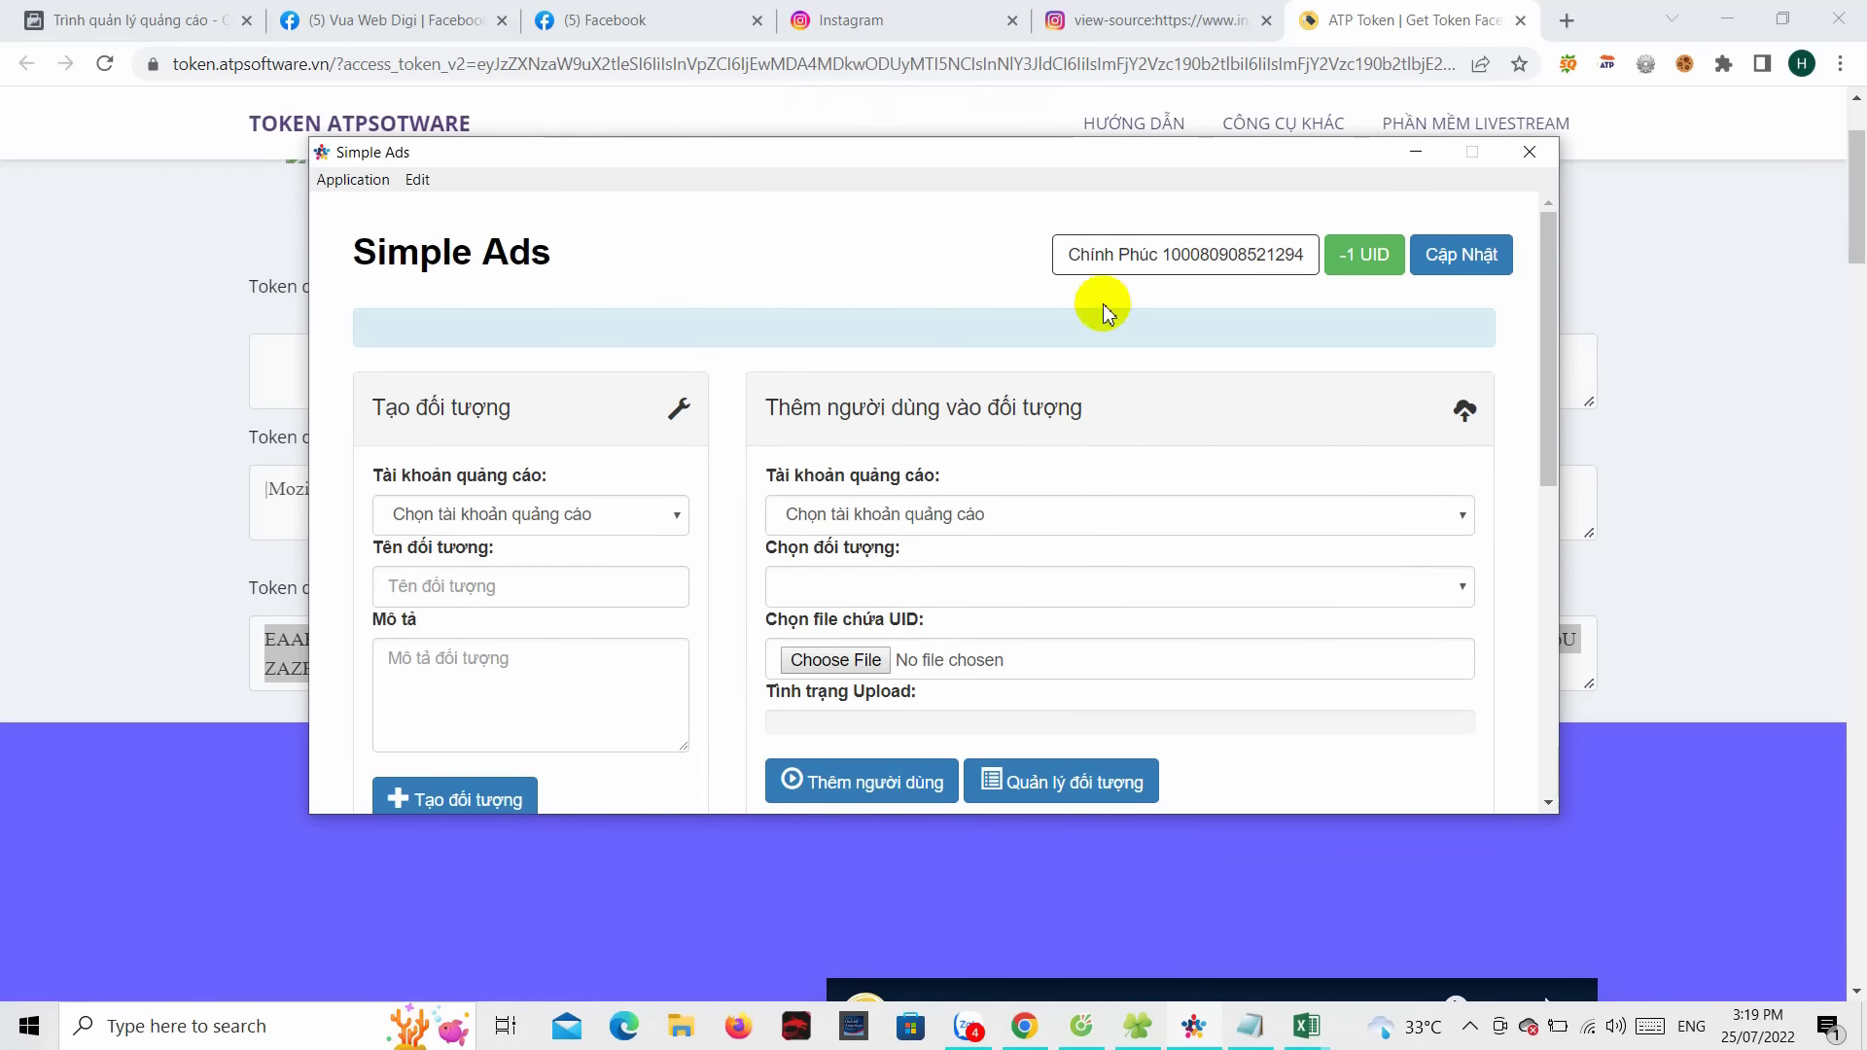
- Choose the vuawebdigi-ads1 ad account for a new audience and name the audience "shoppee - 2"
{"action": "left_click_drag", "start_coordinate": [429, 407], "coordinate": [1007, 373]}
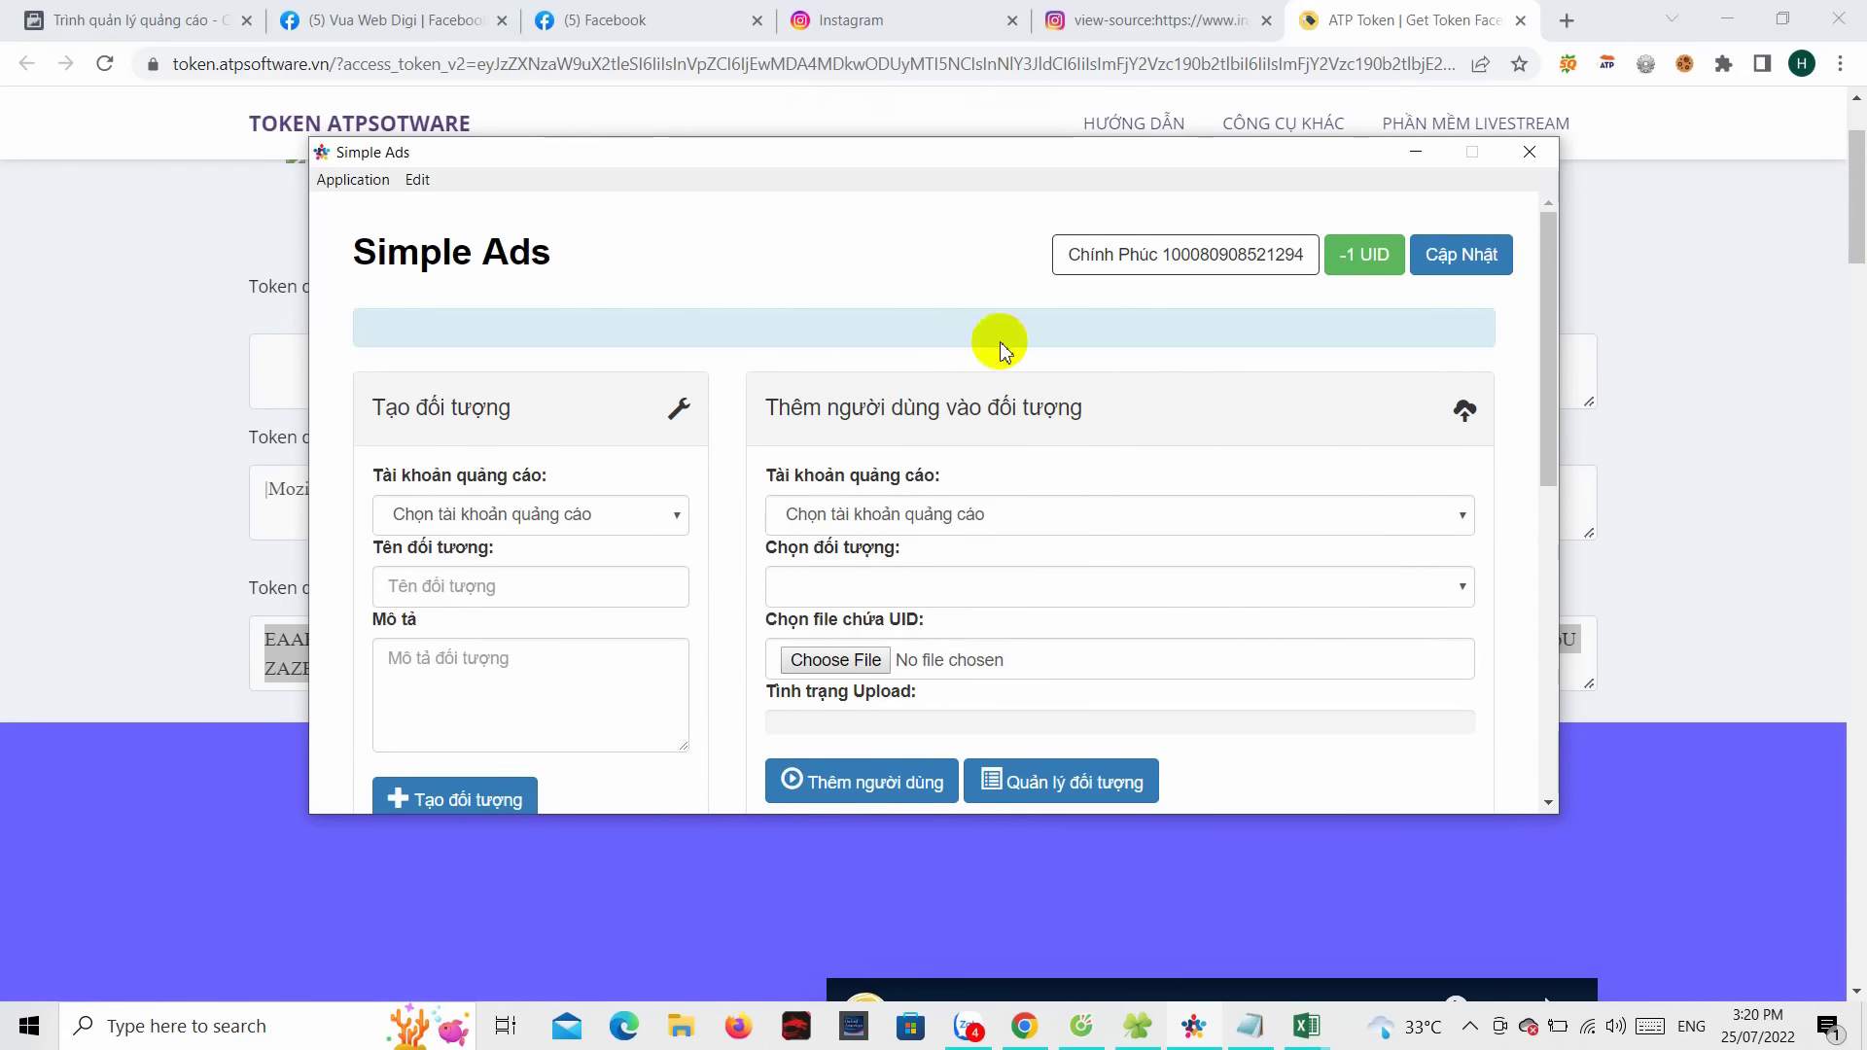
{"action": "left_click", "coordinate": [467, 518]}
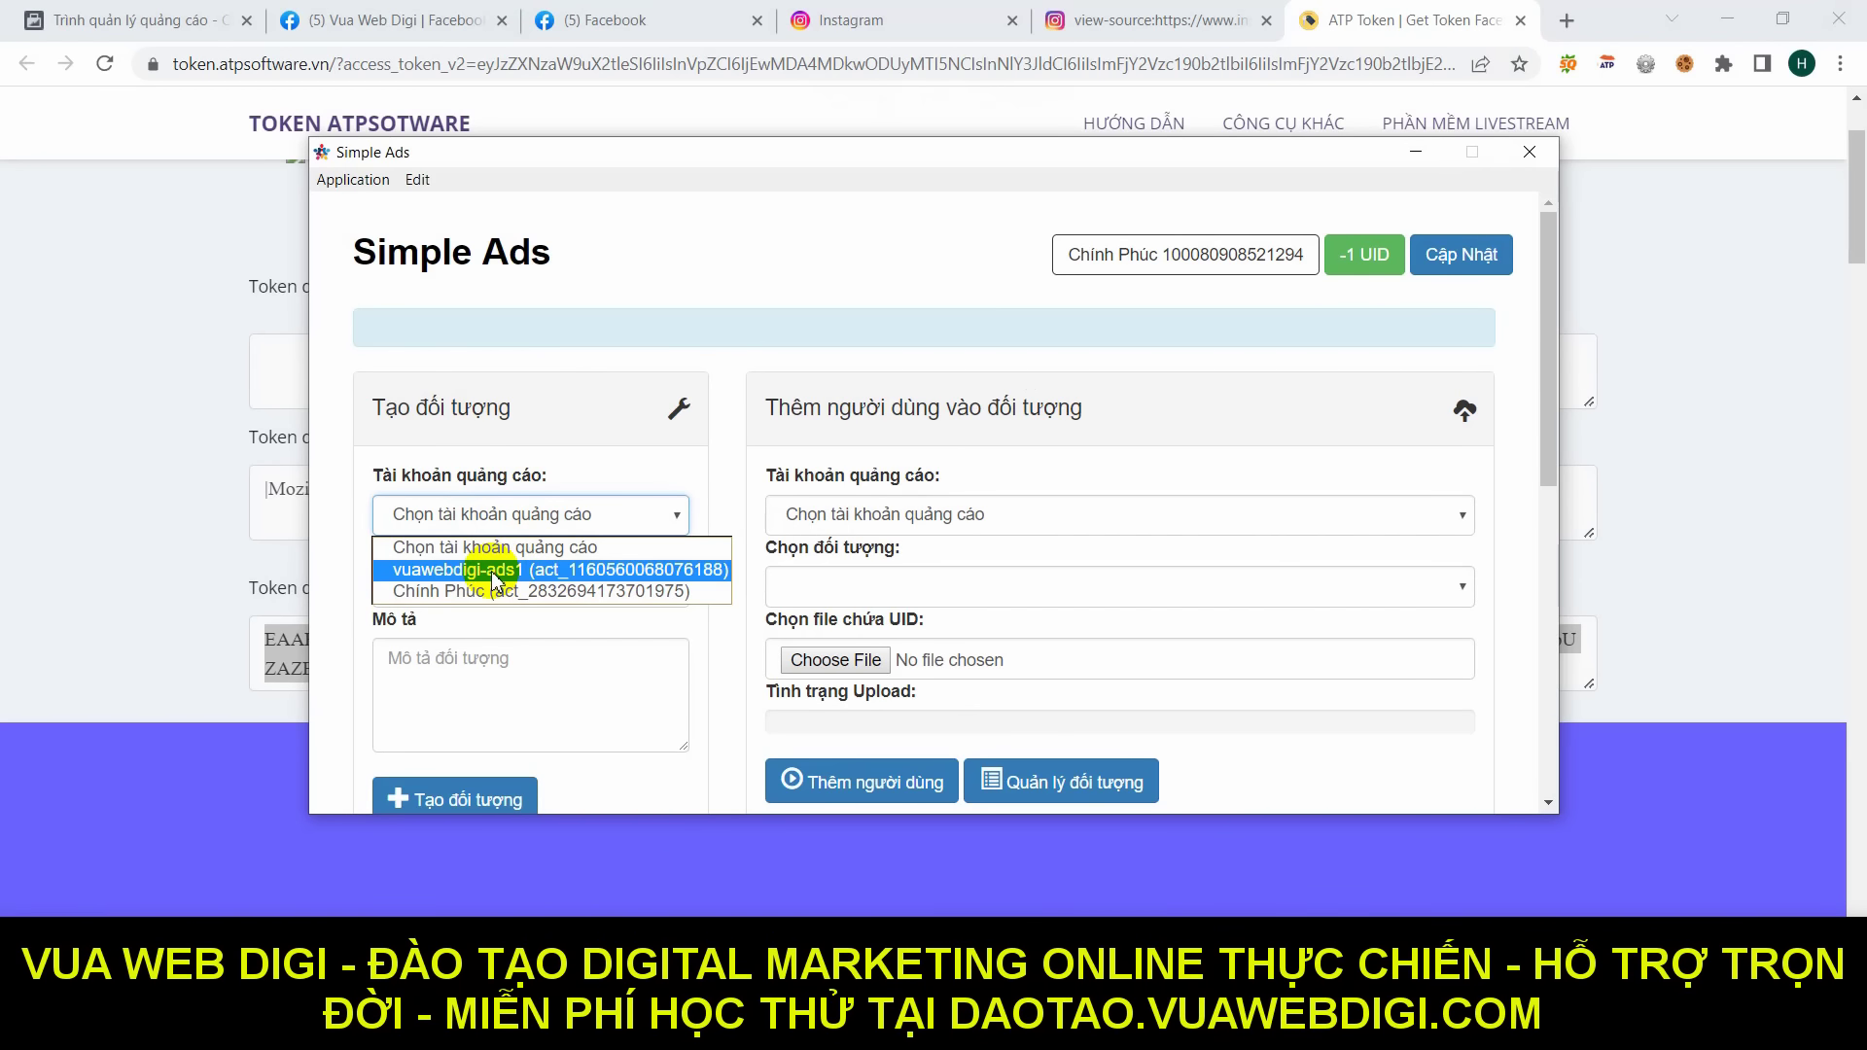
{"action": "left_click", "coordinate": [493, 573]}
{"action": "left_click", "coordinate": [460, 590]}
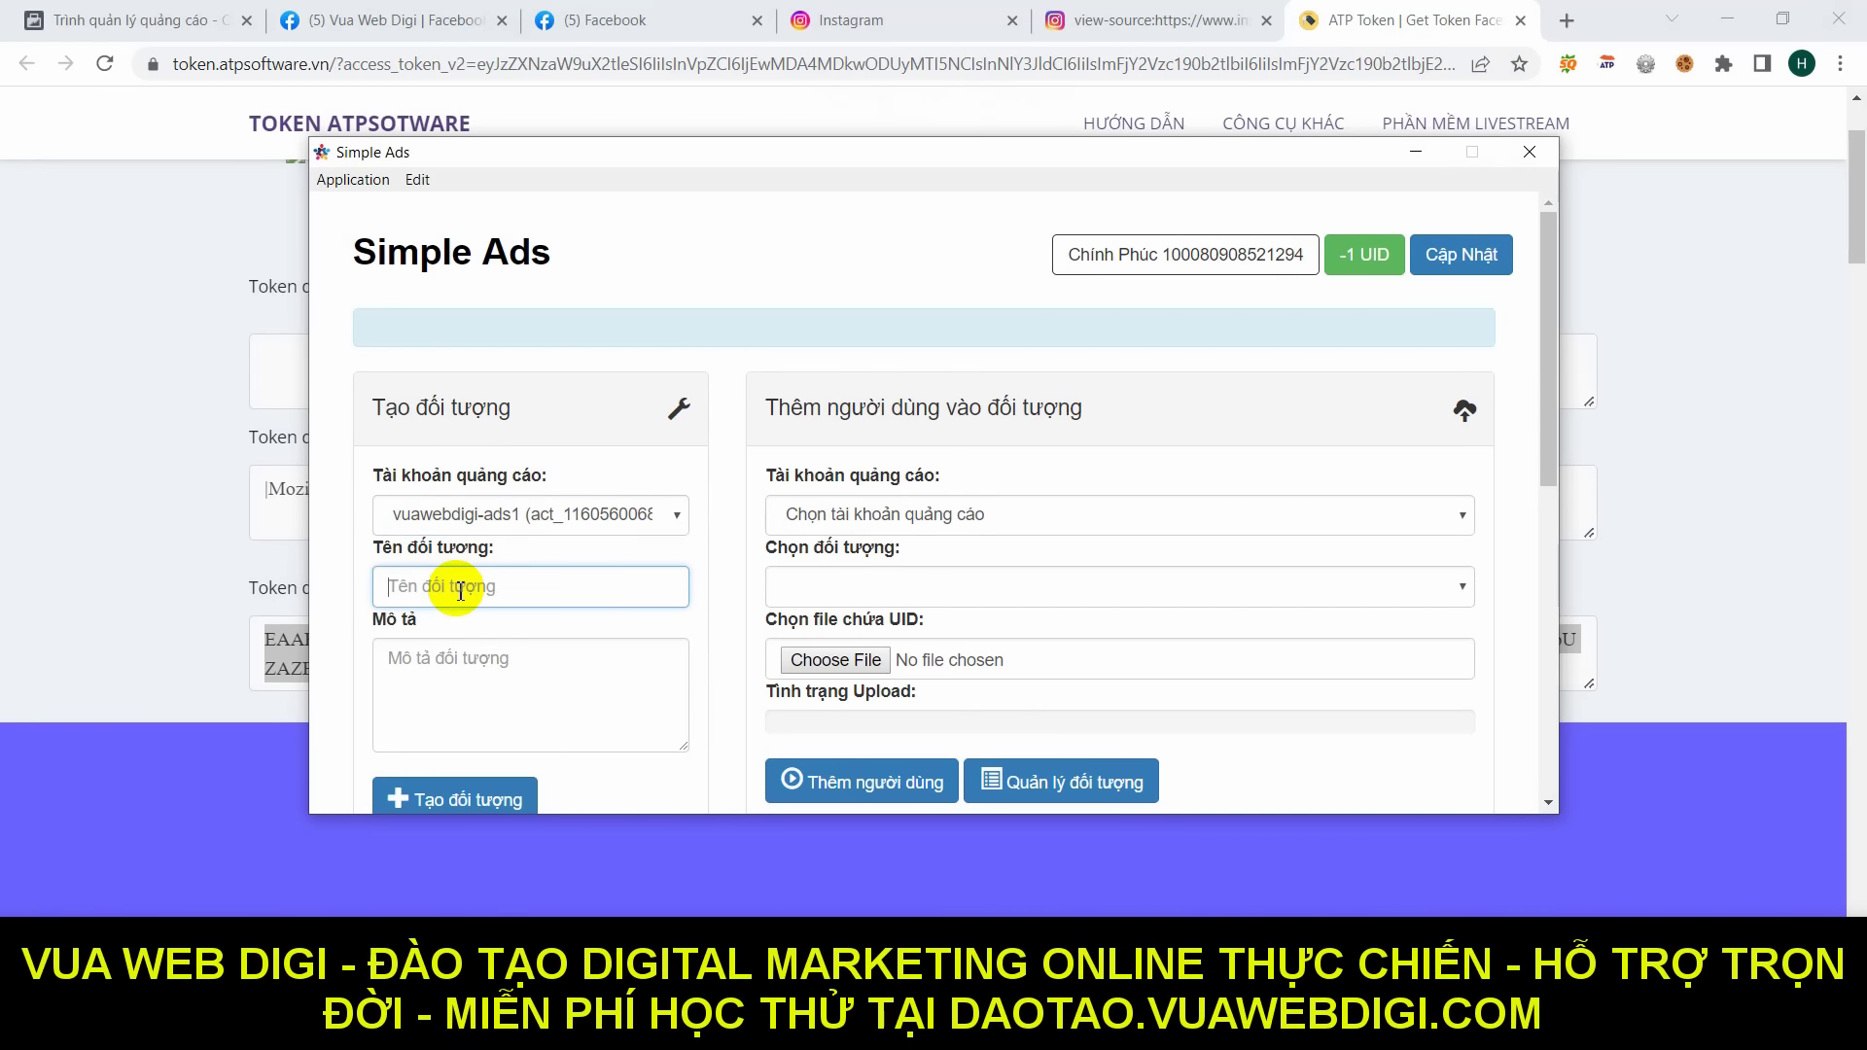
{"action": "type", "text": "shoppee - 2"}
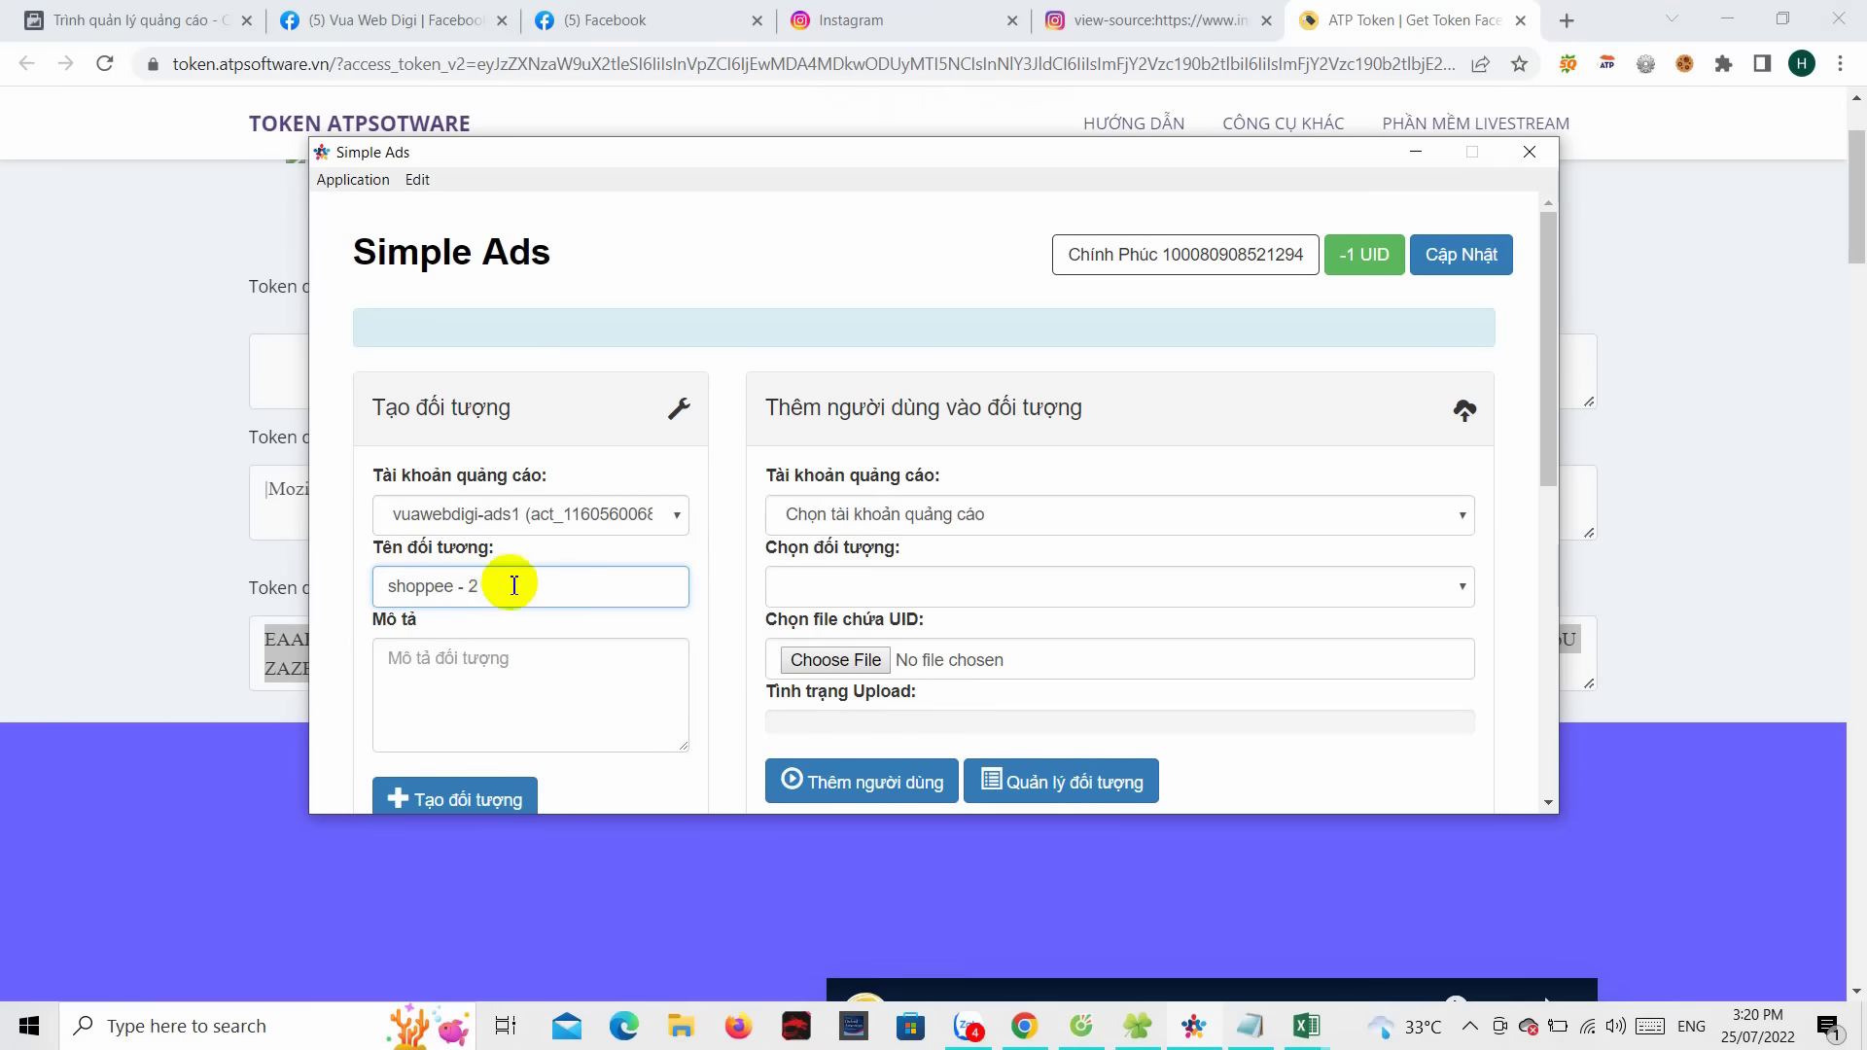
- Copy the audience name "shoppee - 2" into the description and create the audience
{"action": "left_click_drag", "start_coordinate": [513, 583], "coordinate": [335, 595]}
{"action": "key", "text": "ctrl+c"}
{"action": "left_click", "coordinate": [482, 691]}
{"action": "key", "text": "ctrl+v"}
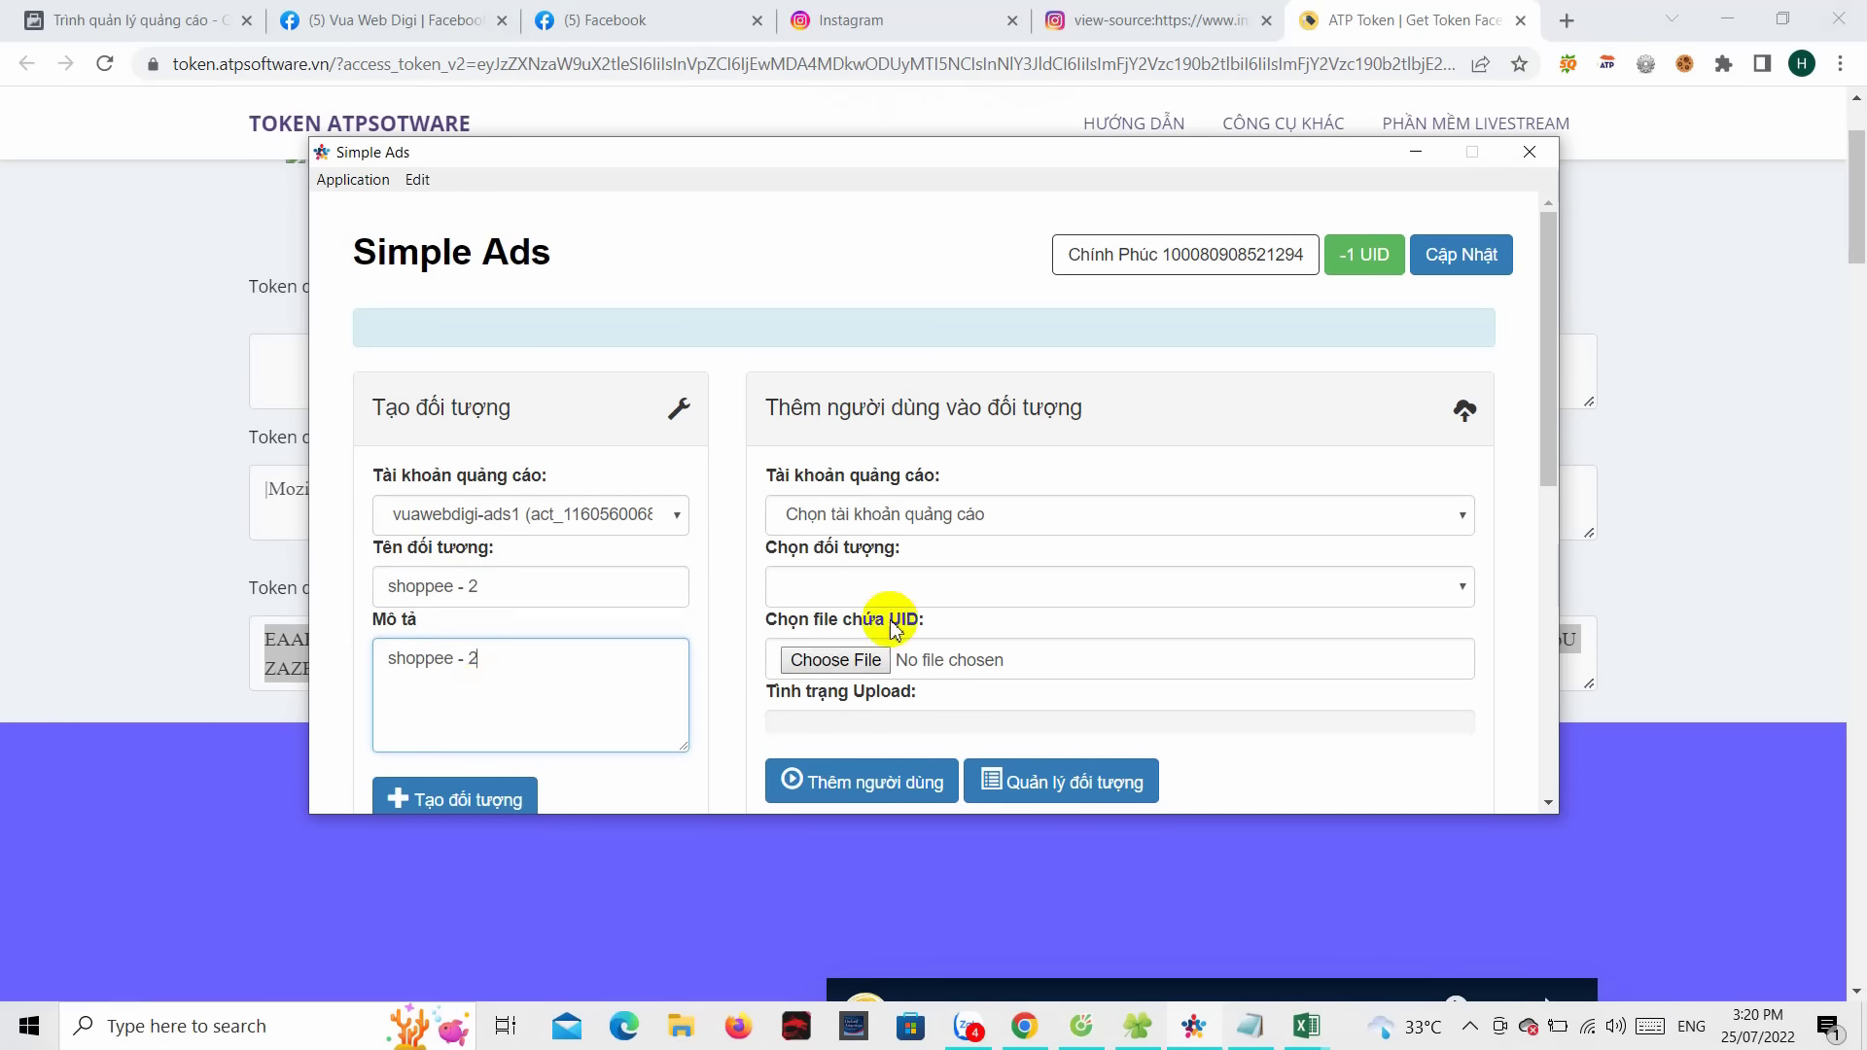
{"action": "scroll", "coordinate": [513, 545], "scroll_direction": "down", "scroll_amount": 2}
{"action": "scroll", "coordinate": [491, 520], "scroll_direction": "up", "scroll_amount": 2}
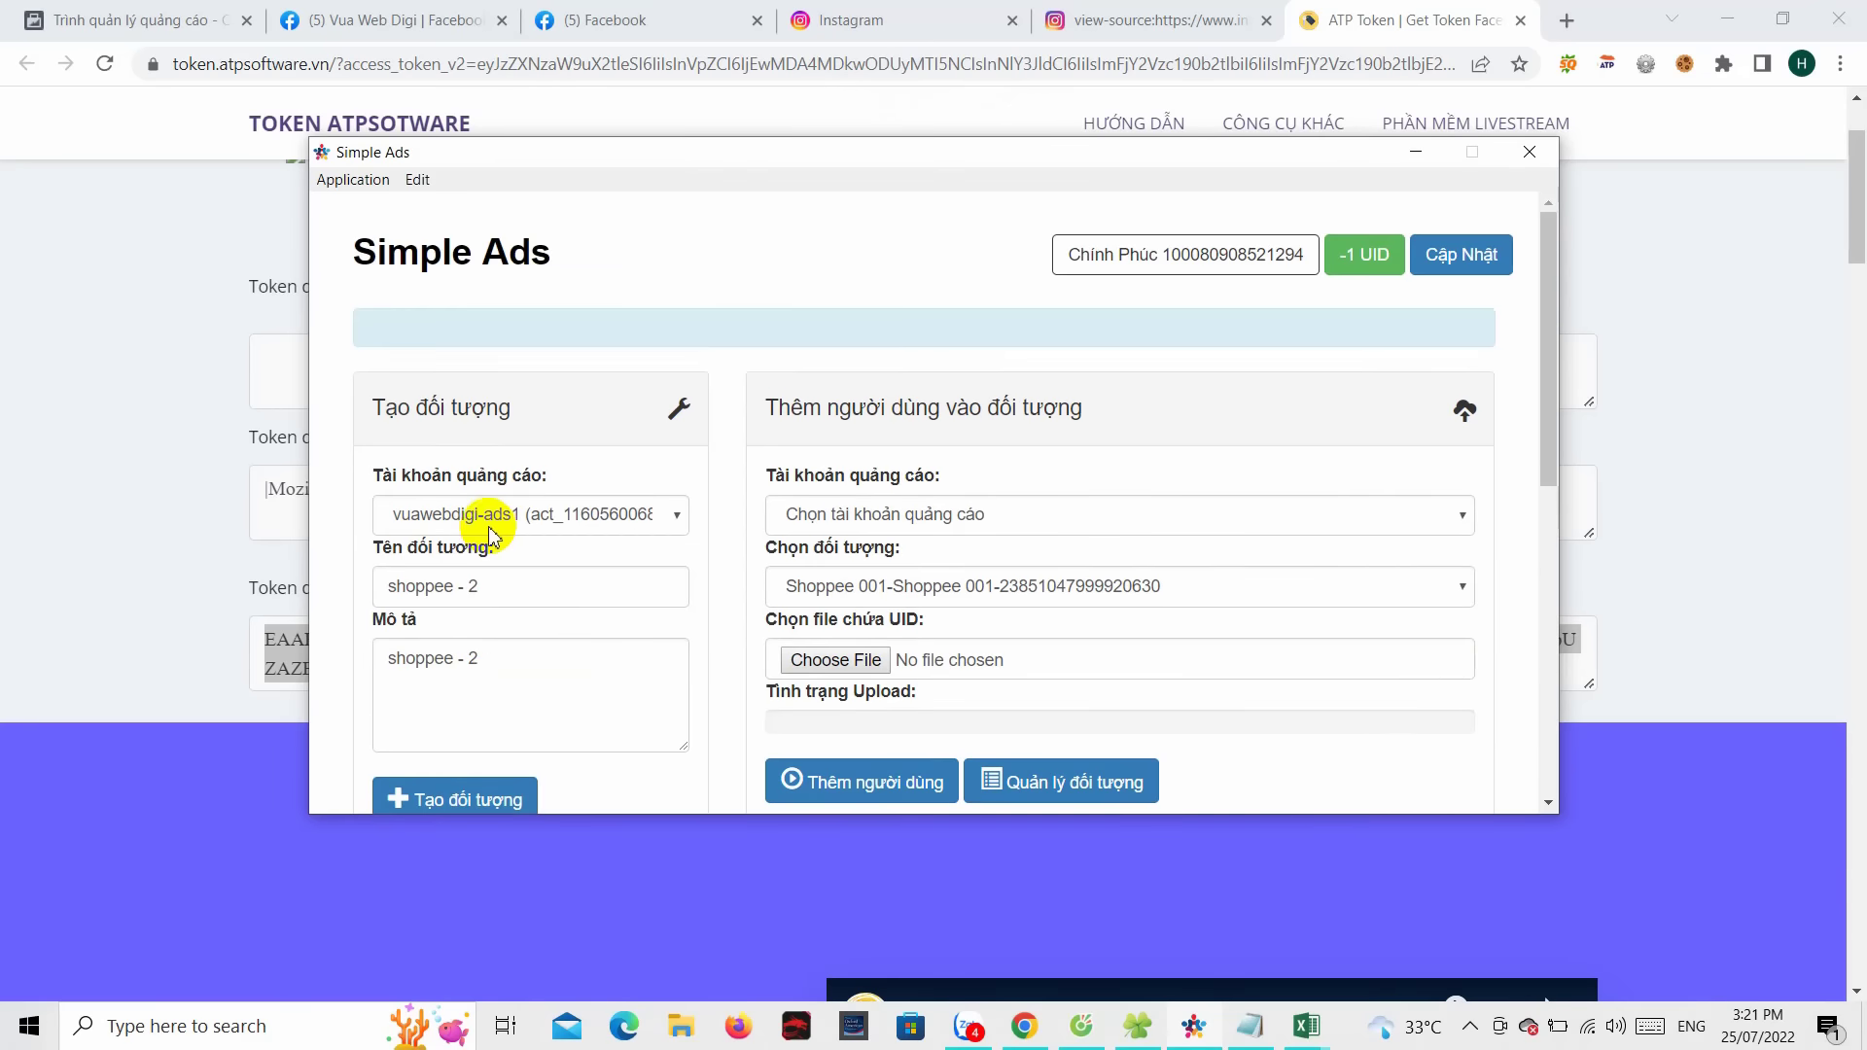
{"action": "scroll", "coordinate": [492, 584], "scroll_direction": "down", "scroll_amount": 4}
{"action": "left_click", "coordinate": [493, 491]}
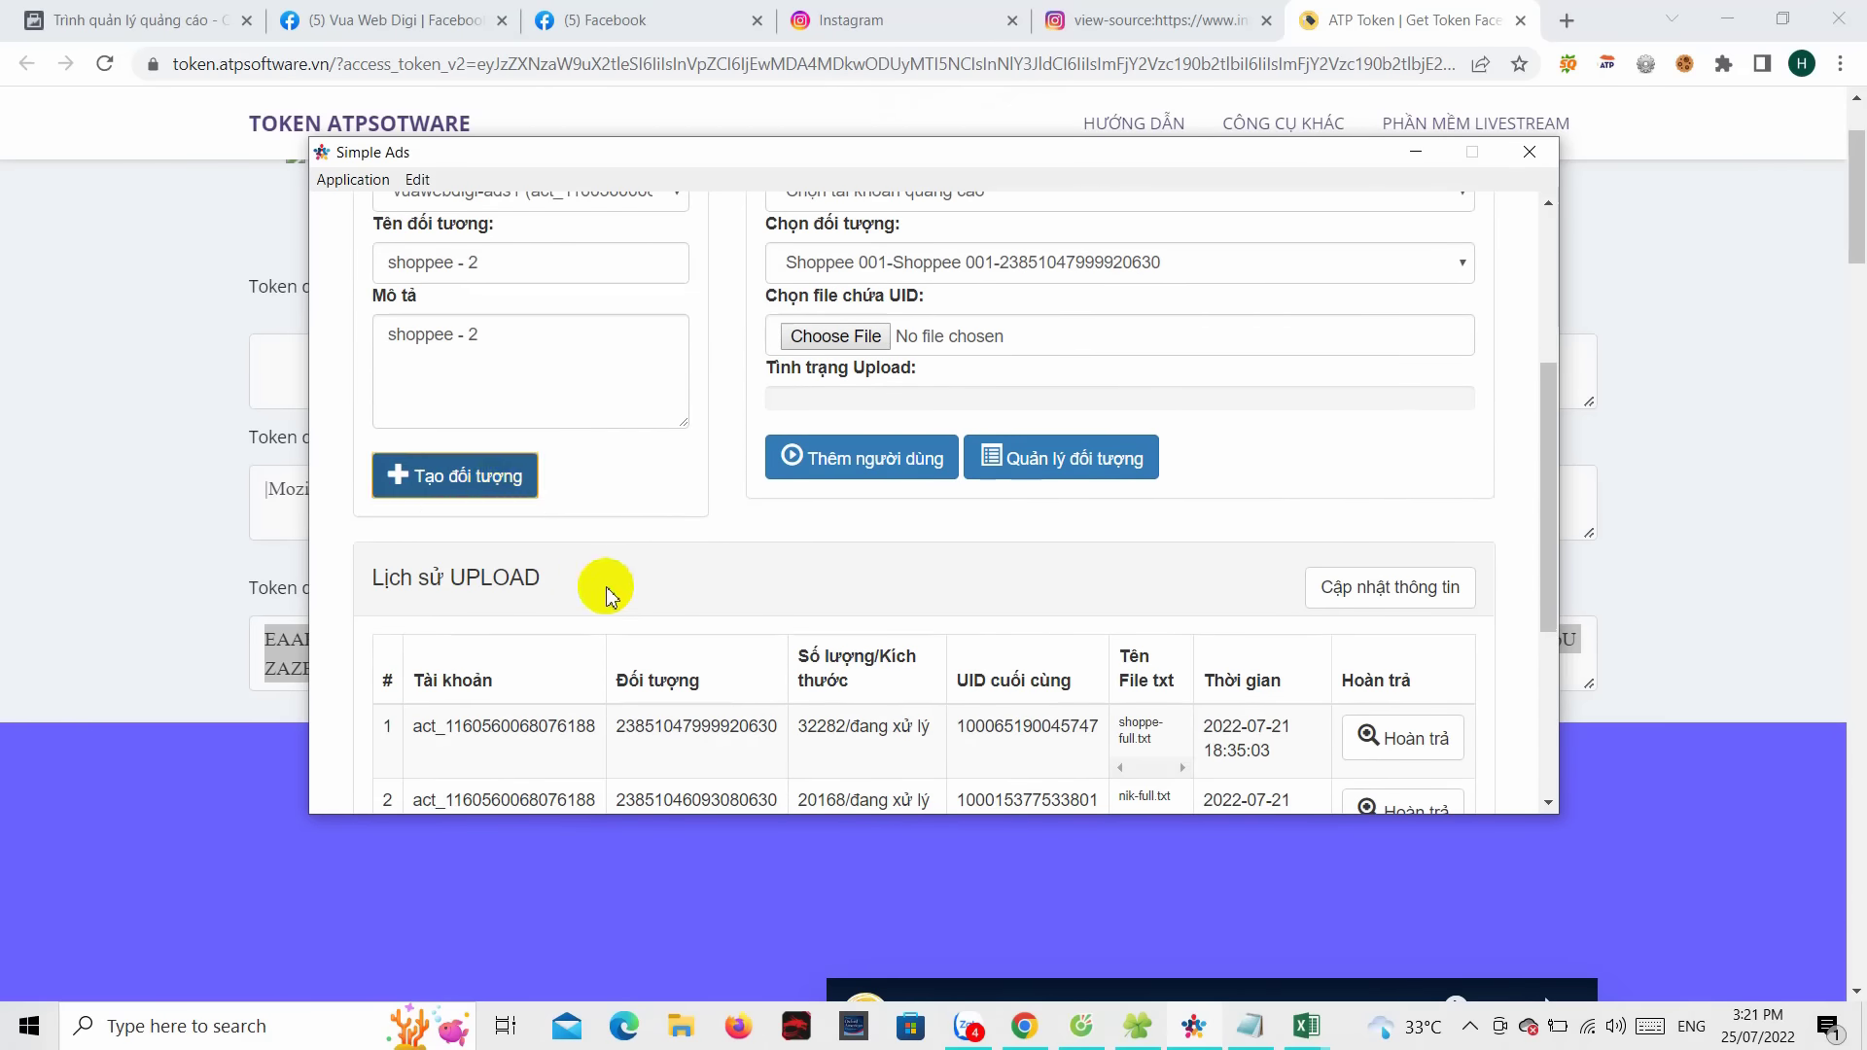
- Select the vuawebdigi-ads1 ad account and the "shoppee - 2" audience as the target for adding users
{"action": "scroll", "coordinate": [493, 637], "scroll_direction": "up", "scroll_amount": 2}
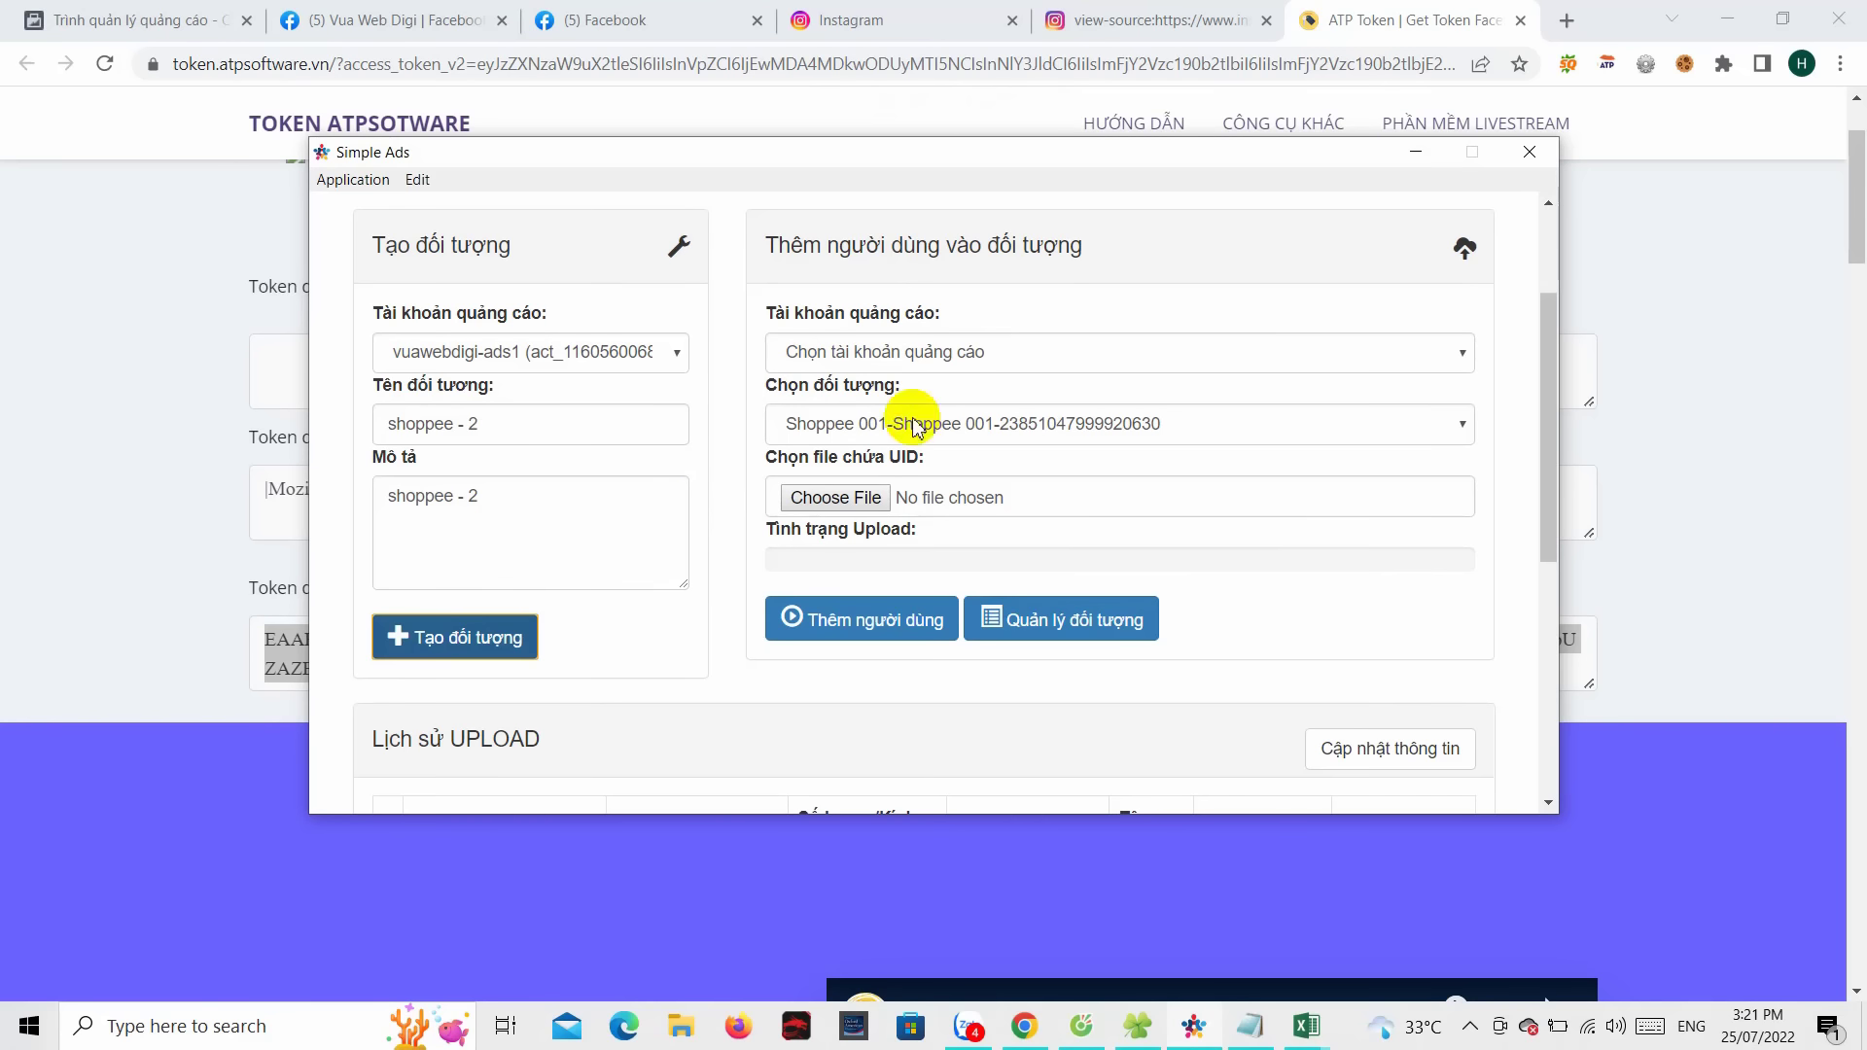
{"action": "left_click", "coordinate": [941, 366]}
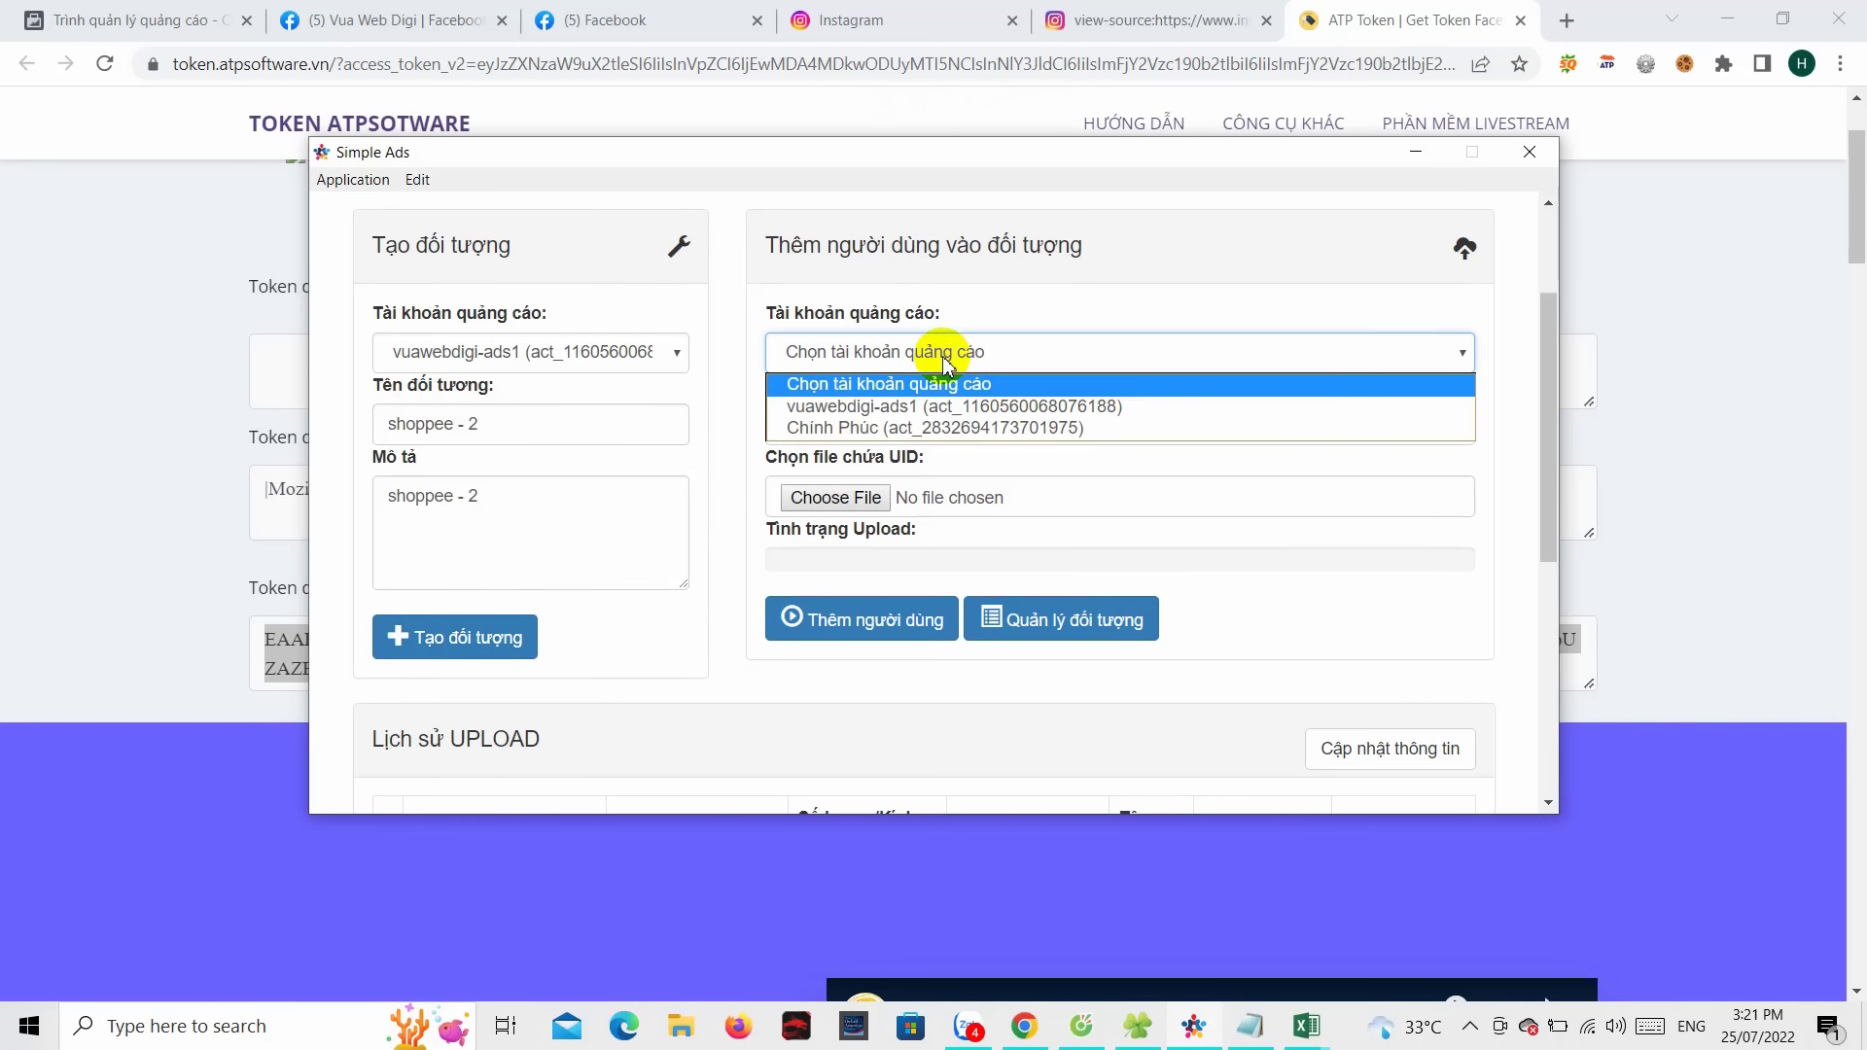
{"action": "left_click", "coordinate": [834, 402]}
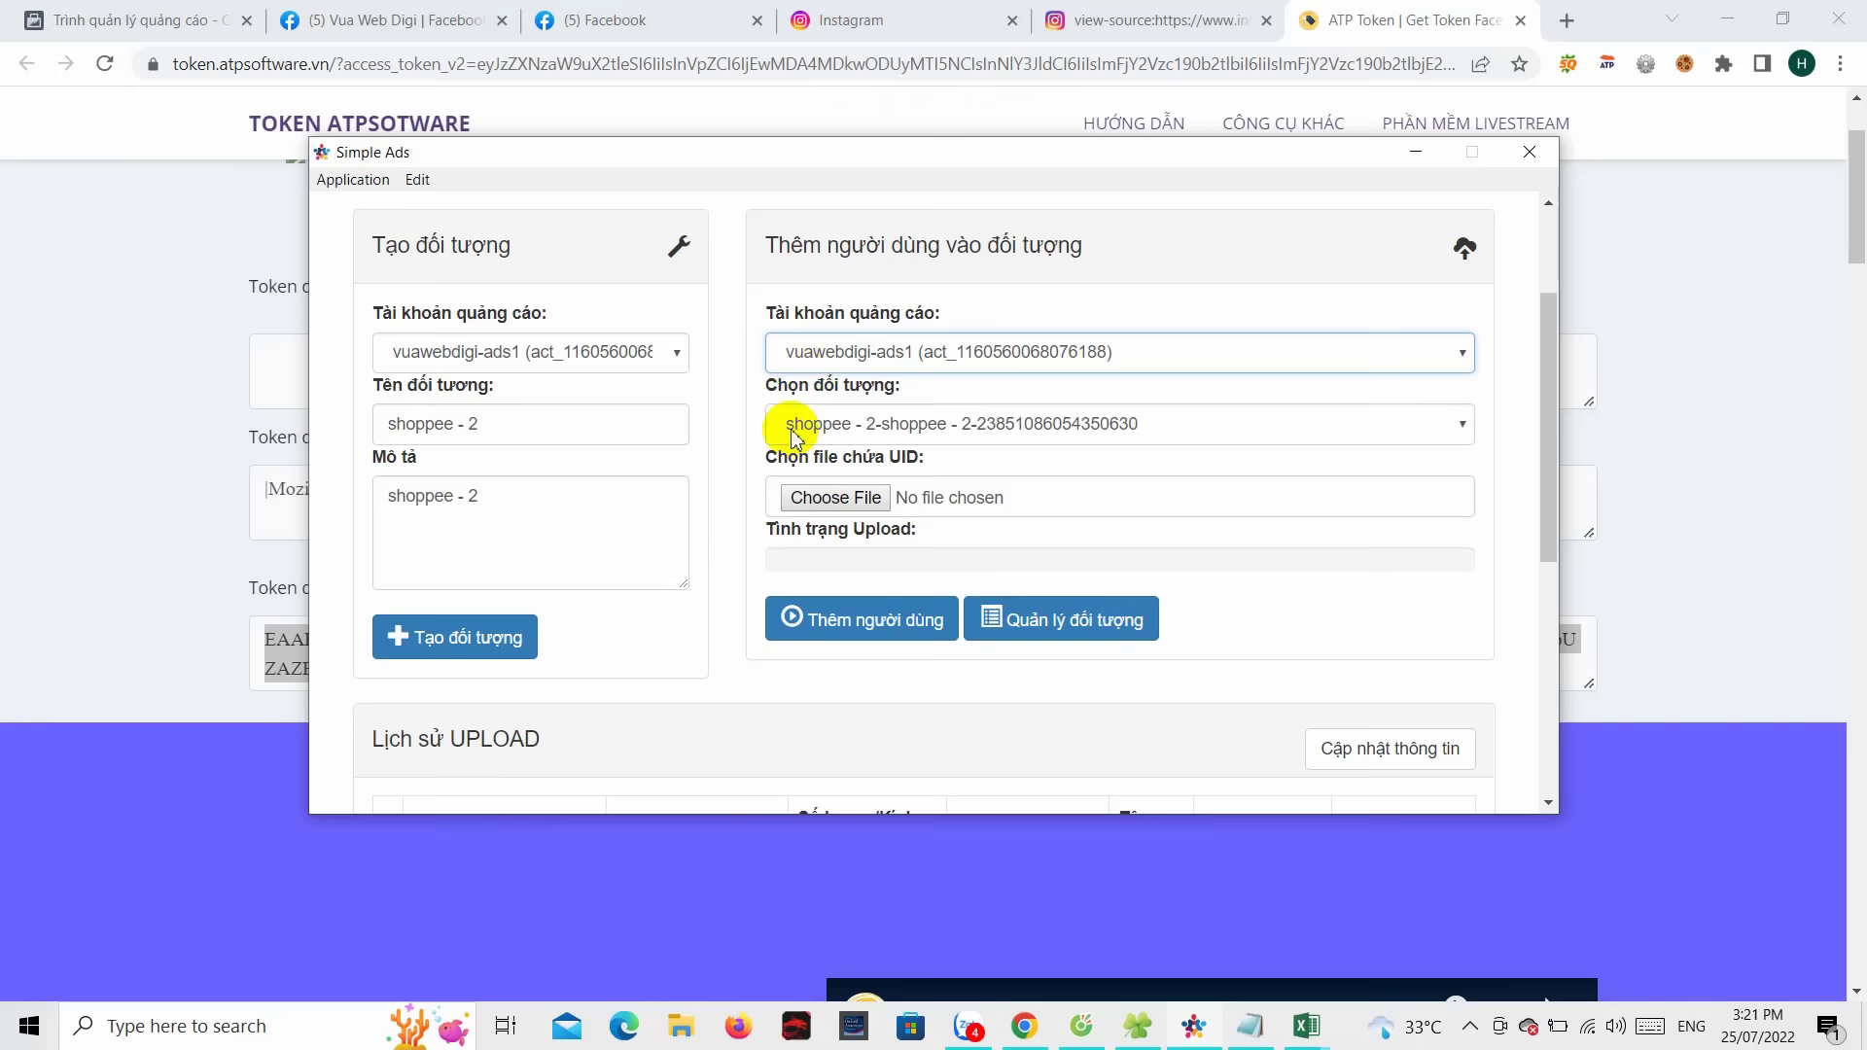
{"action": "left_click", "coordinate": [863, 426]}
{"action": "left_click", "coordinate": [891, 457]}
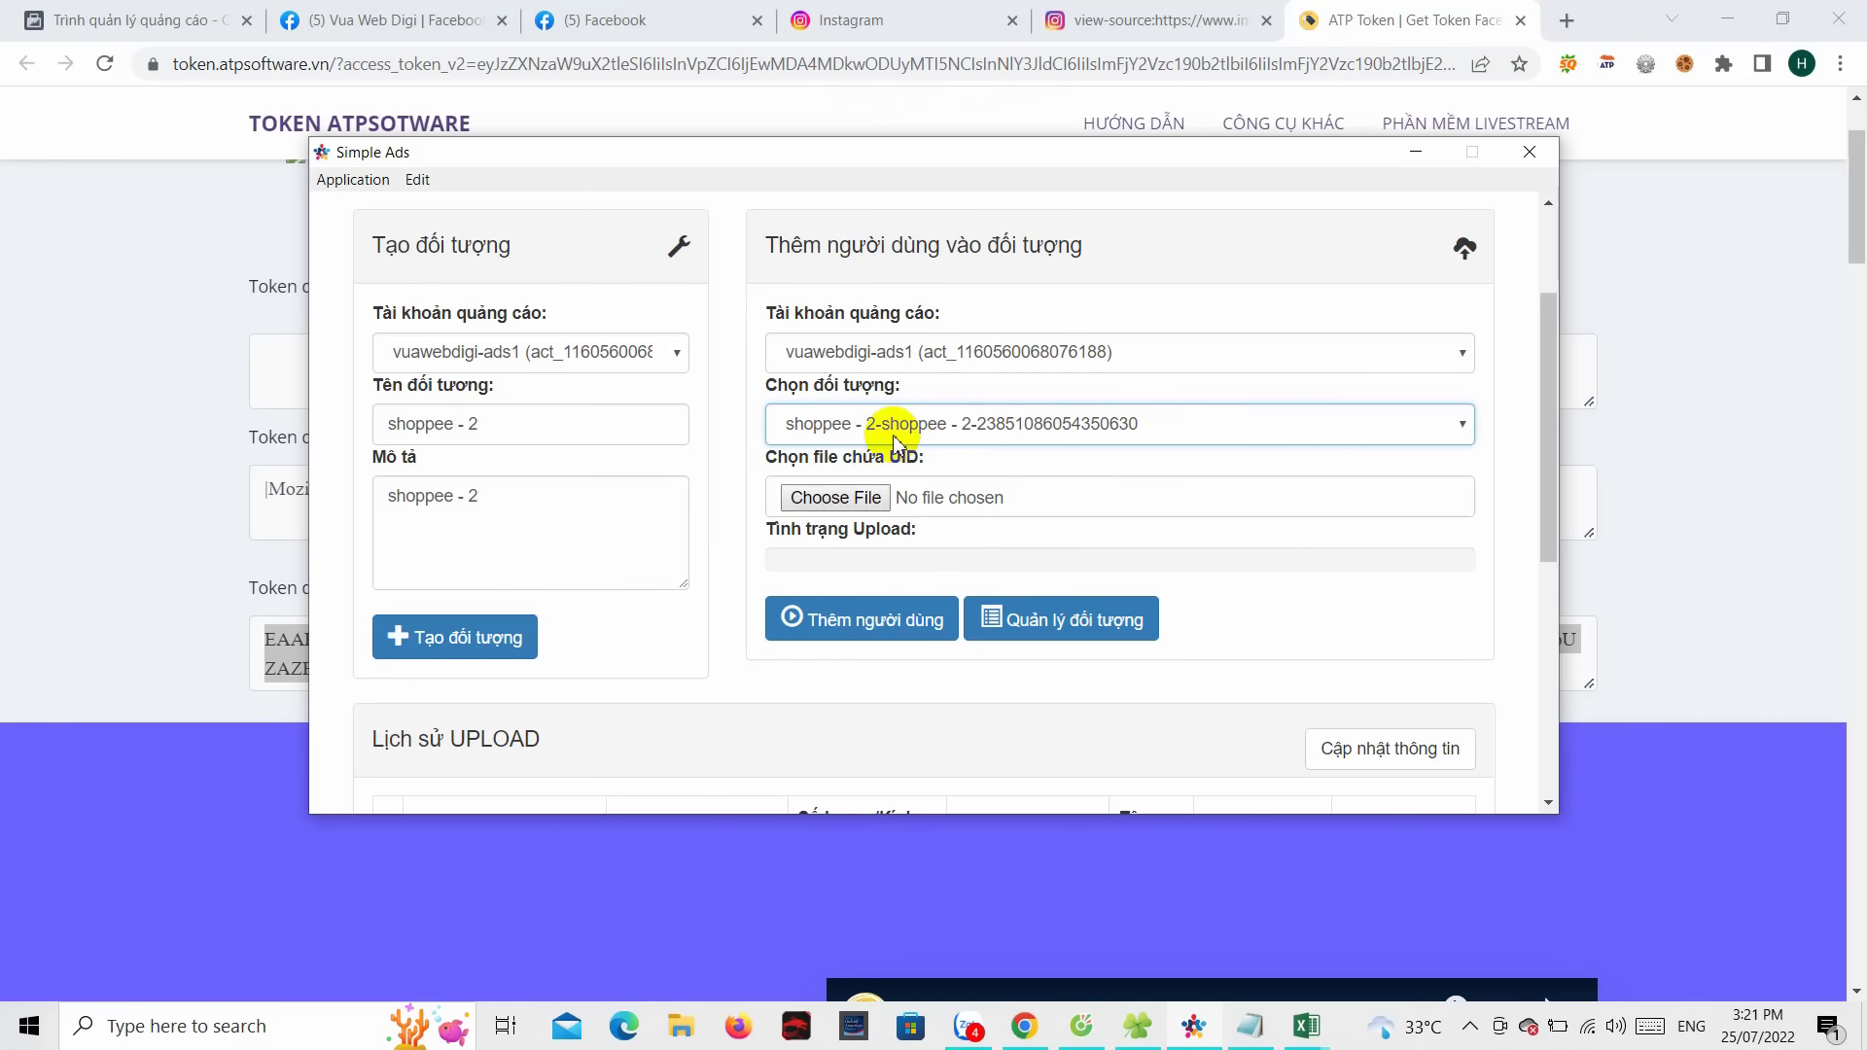
- Load shoppe-new.txt from the UID\ban-hang-online folder as the UID file and add its users to the audience
{"action": "left_click", "coordinate": [850, 500]}
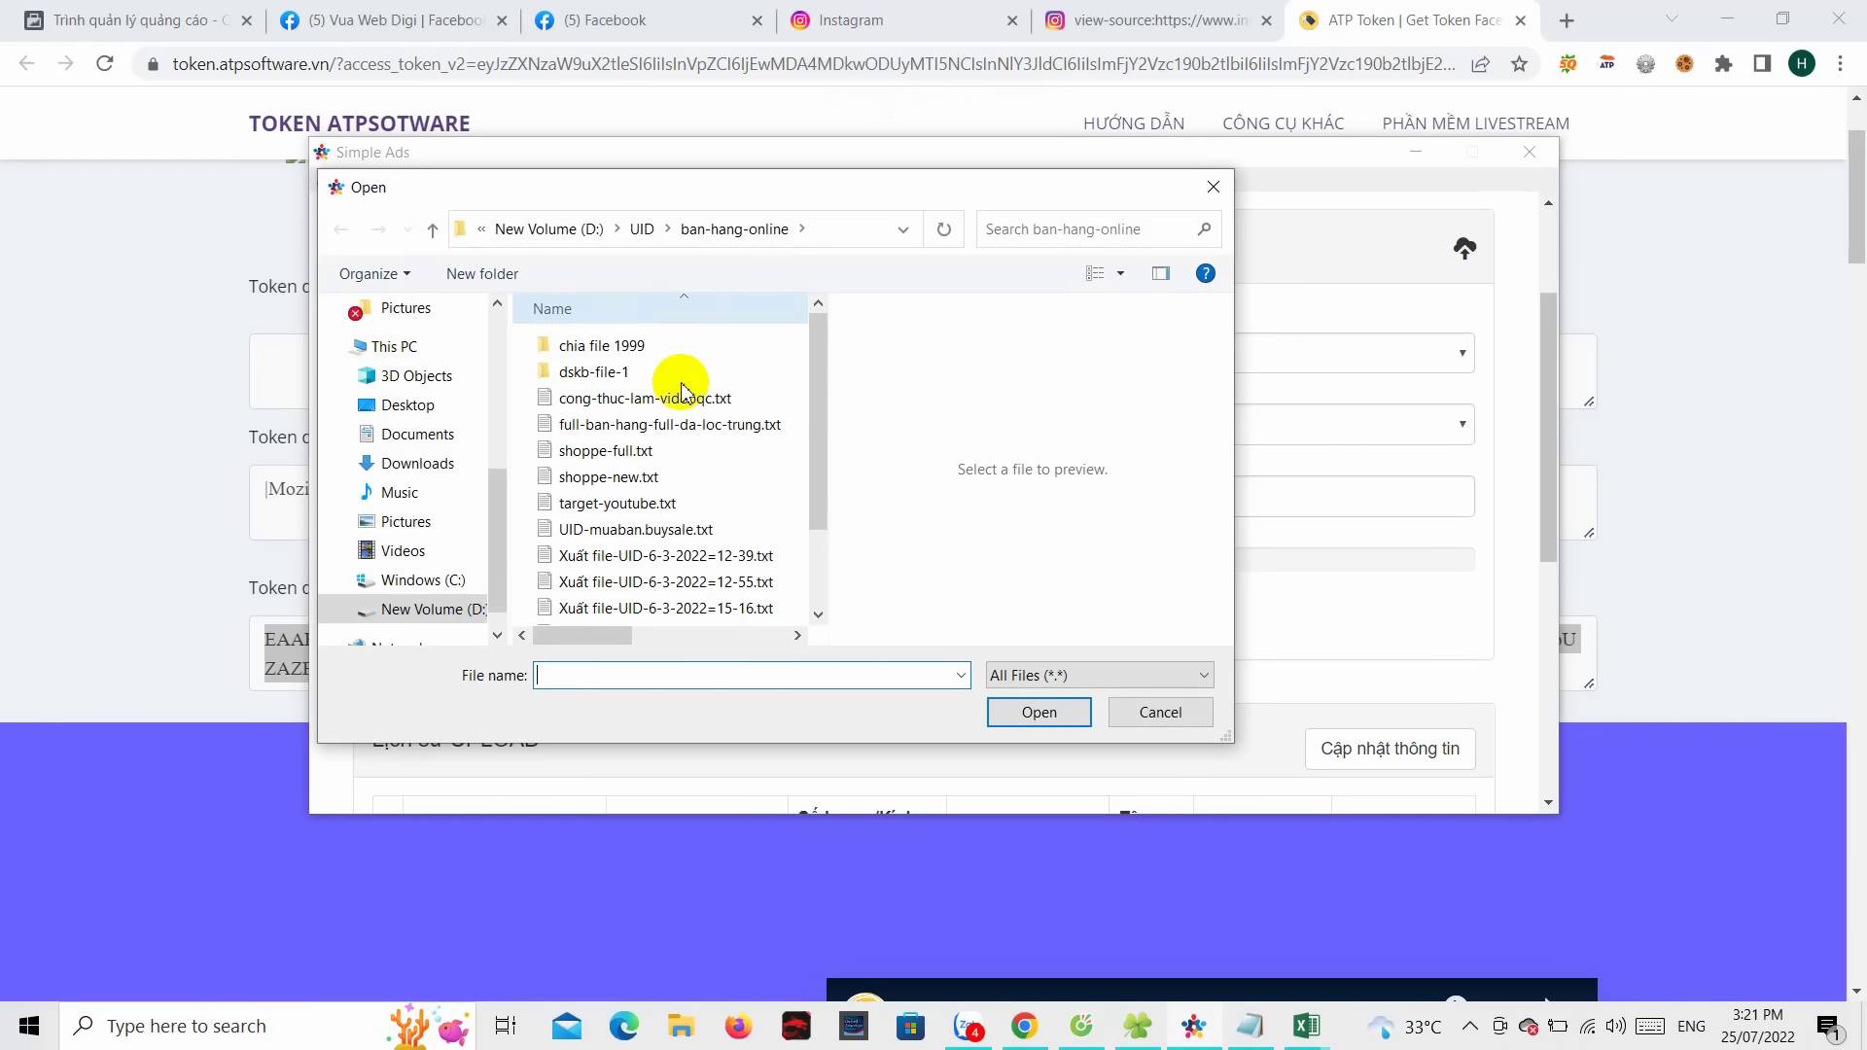
{"action": "left_click", "coordinate": [644, 230]}
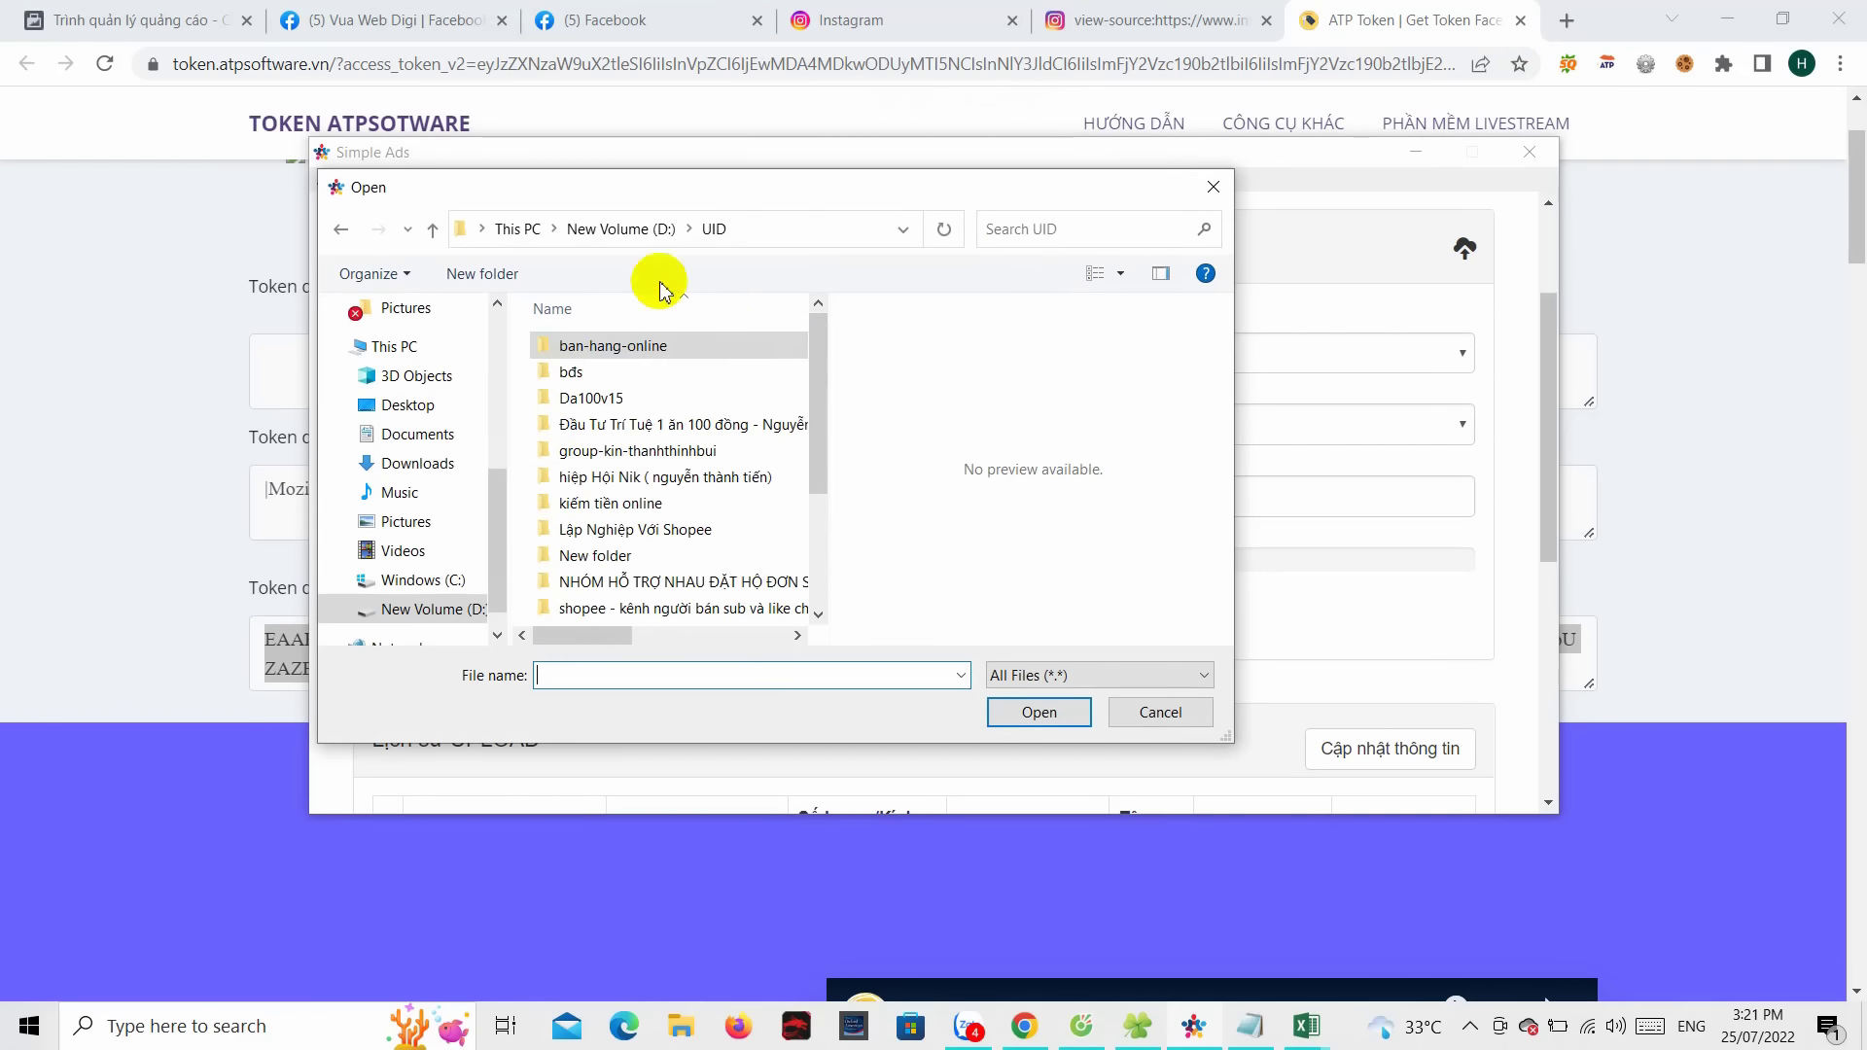
{"action": "double_click", "coordinate": [662, 352]}
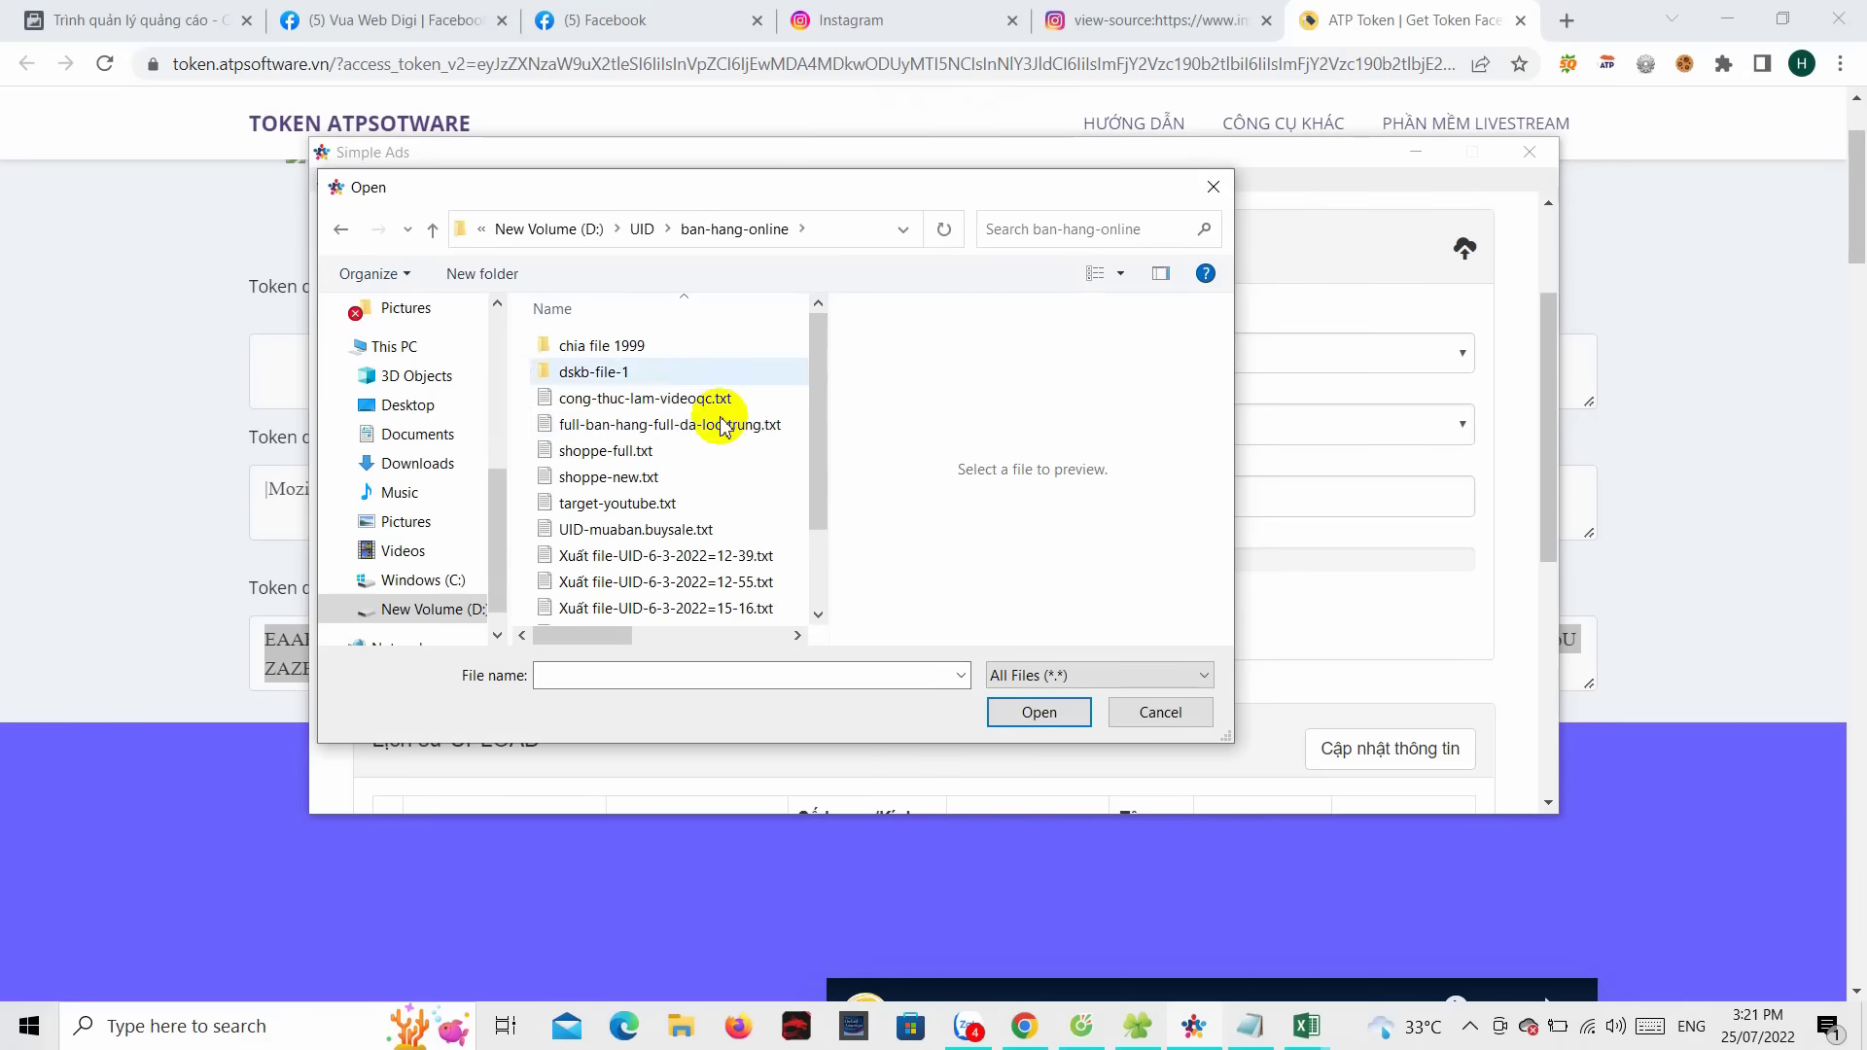
{"action": "scroll", "coordinate": [807, 389], "scroll_direction": "down", "scroll_amount": 2}
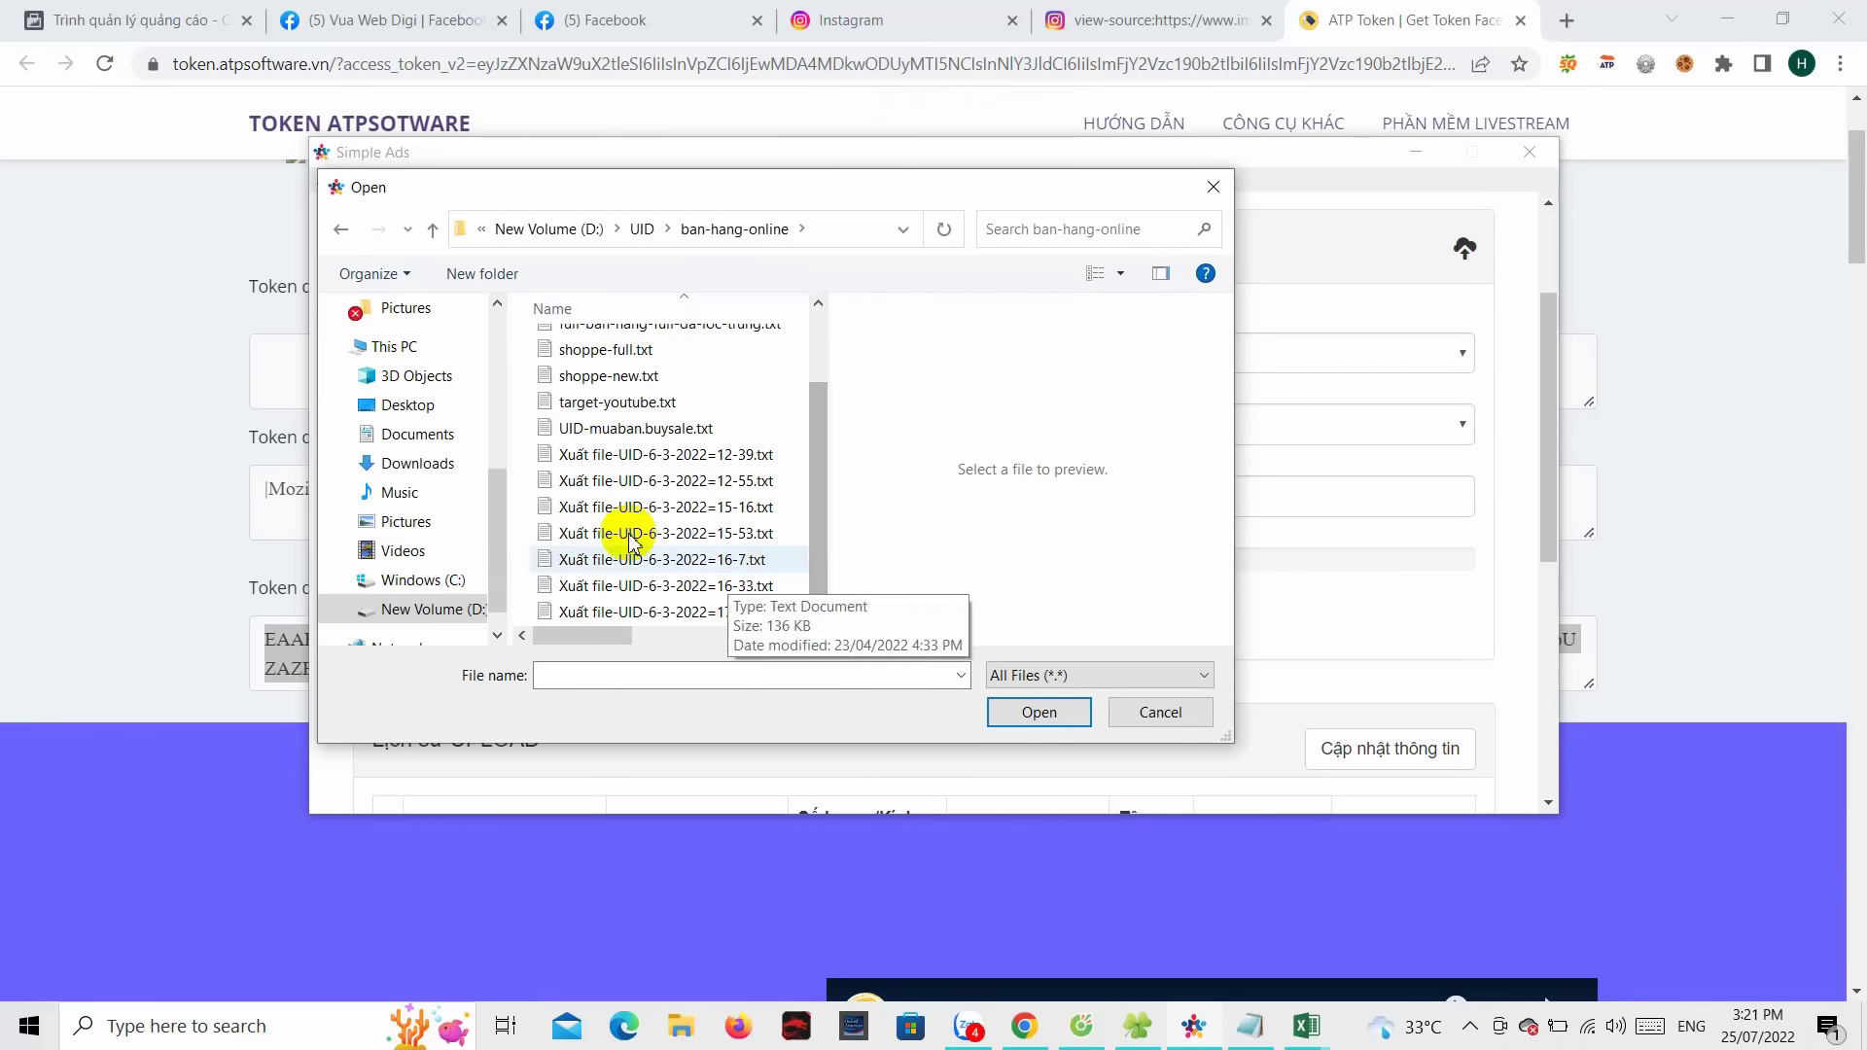
{"action": "scroll", "coordinate": [681, 525], "scroll_direction": "up", "scroll_amount": 2}
{"action": "left_click", "coordinate": [639, 479]}
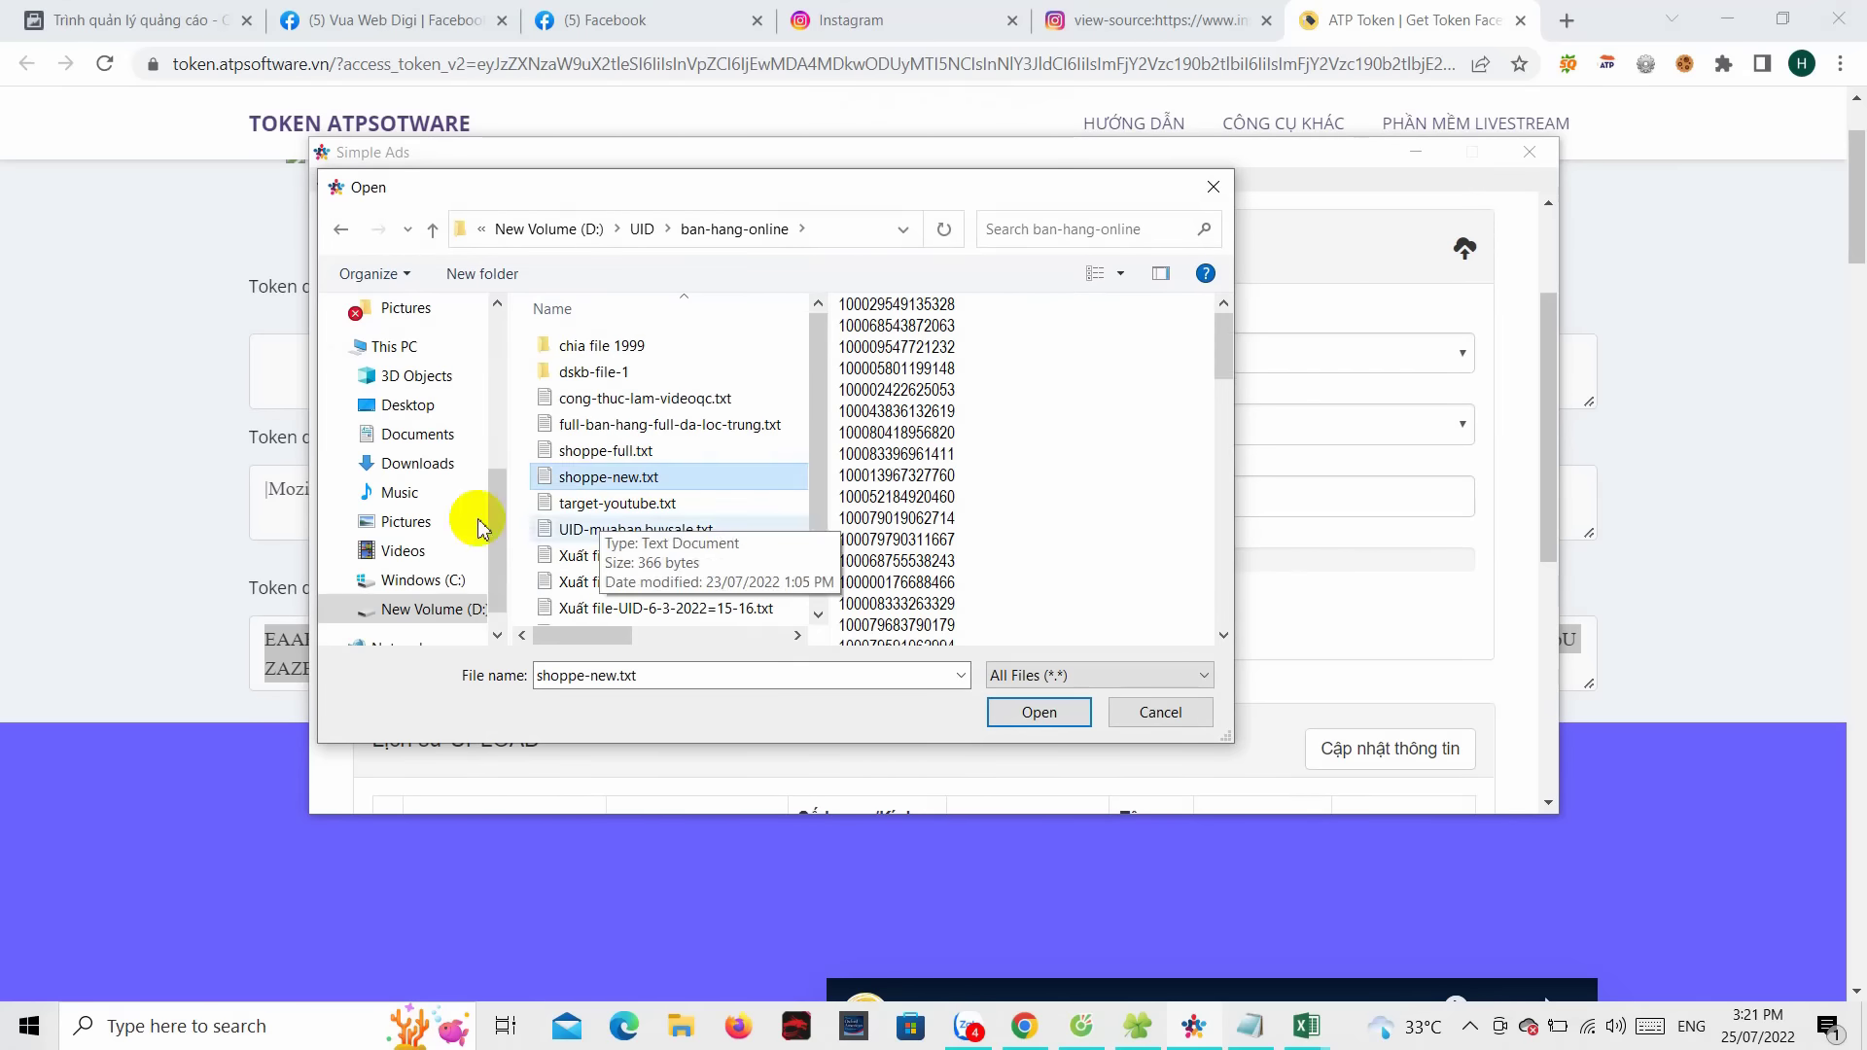
{"action": "left_click", "coordinate": [1037, 713]}
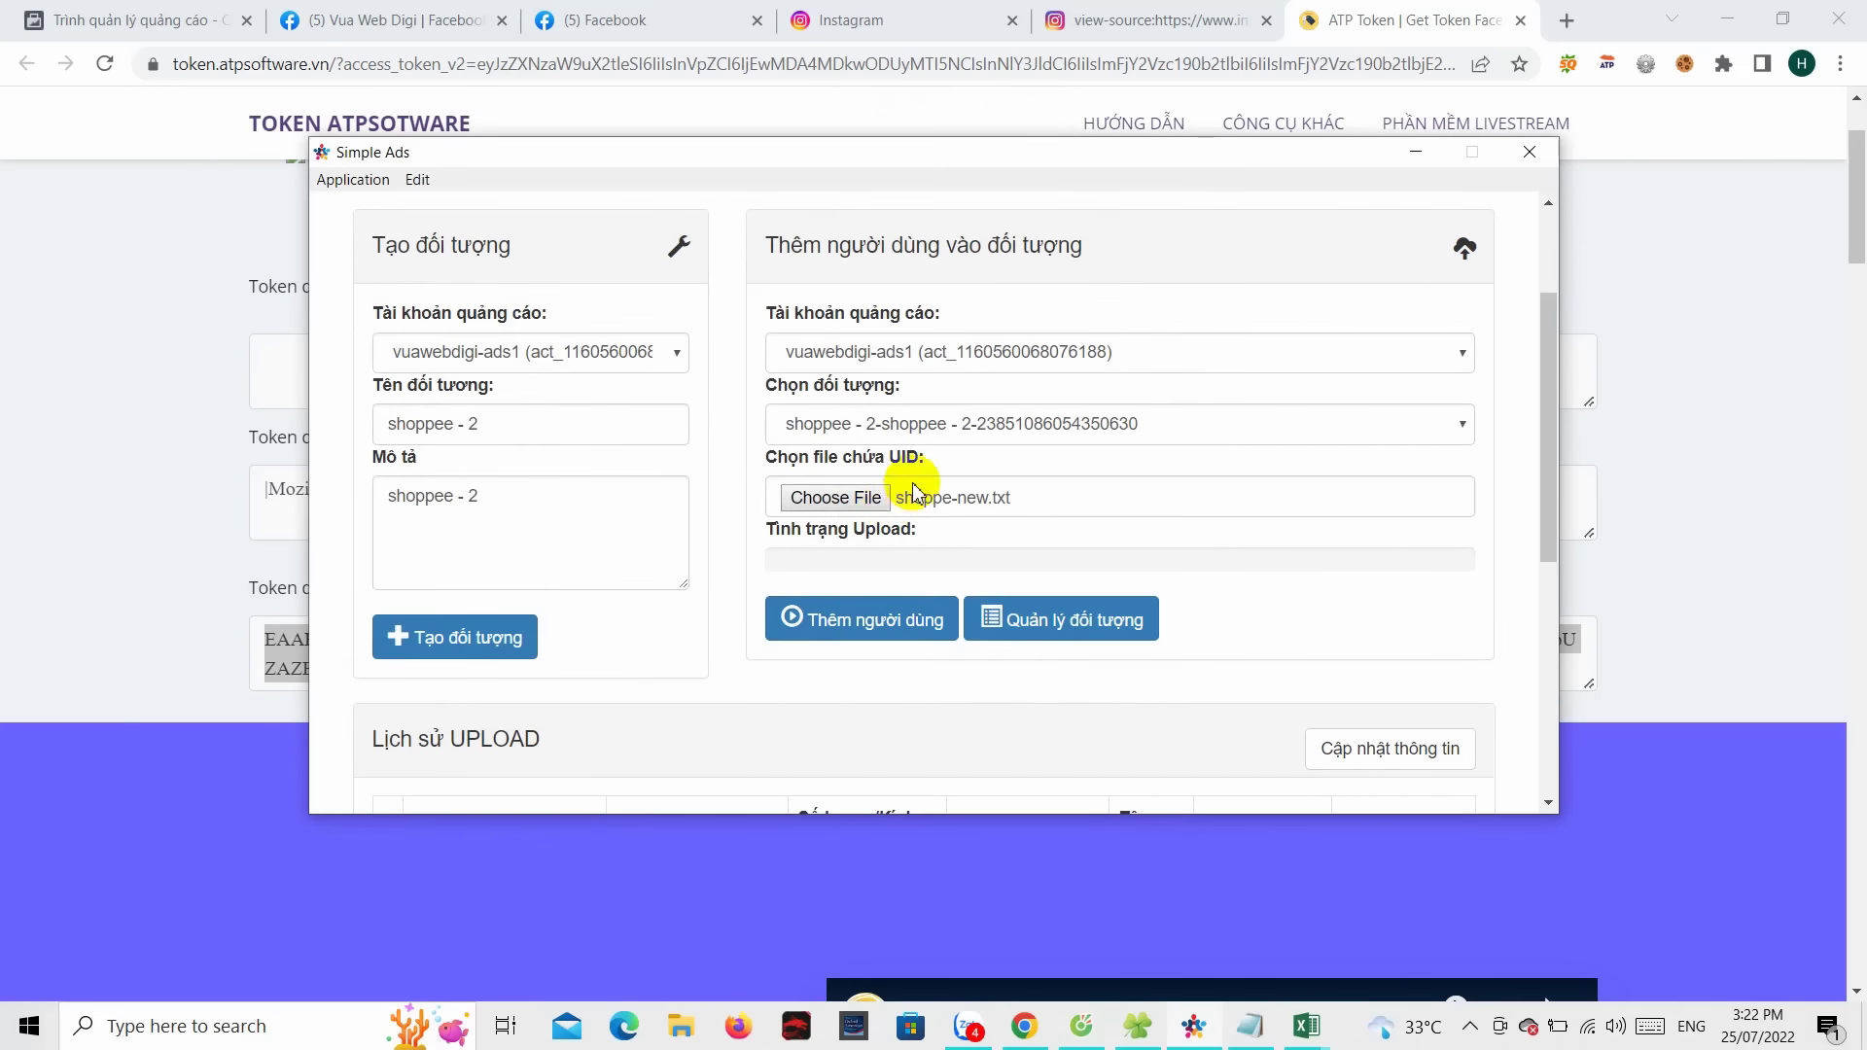
{"action": "left_click", "coordinate": [873, 627]}
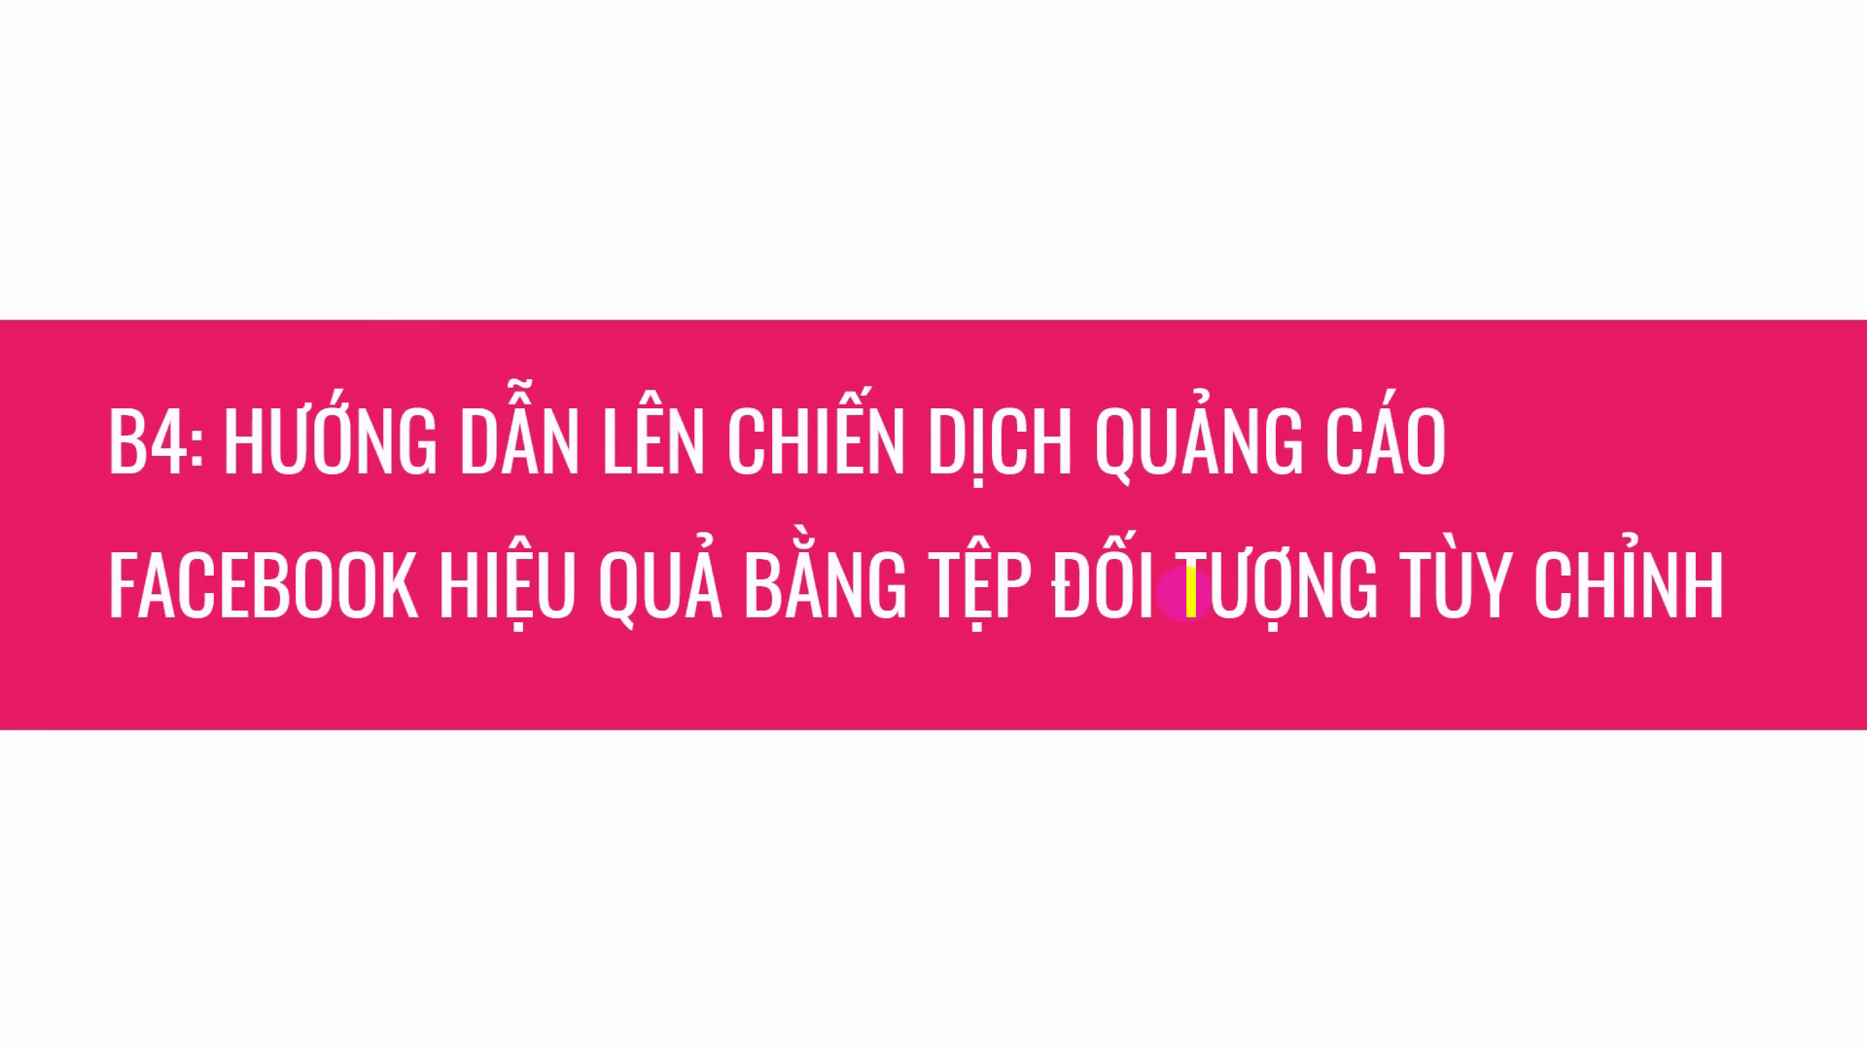
- Leave the slideshow for Ads Manager in Chrome and start a new campaign, bringing up the campaign objectives
{"action": "key", "text": "Escape"}
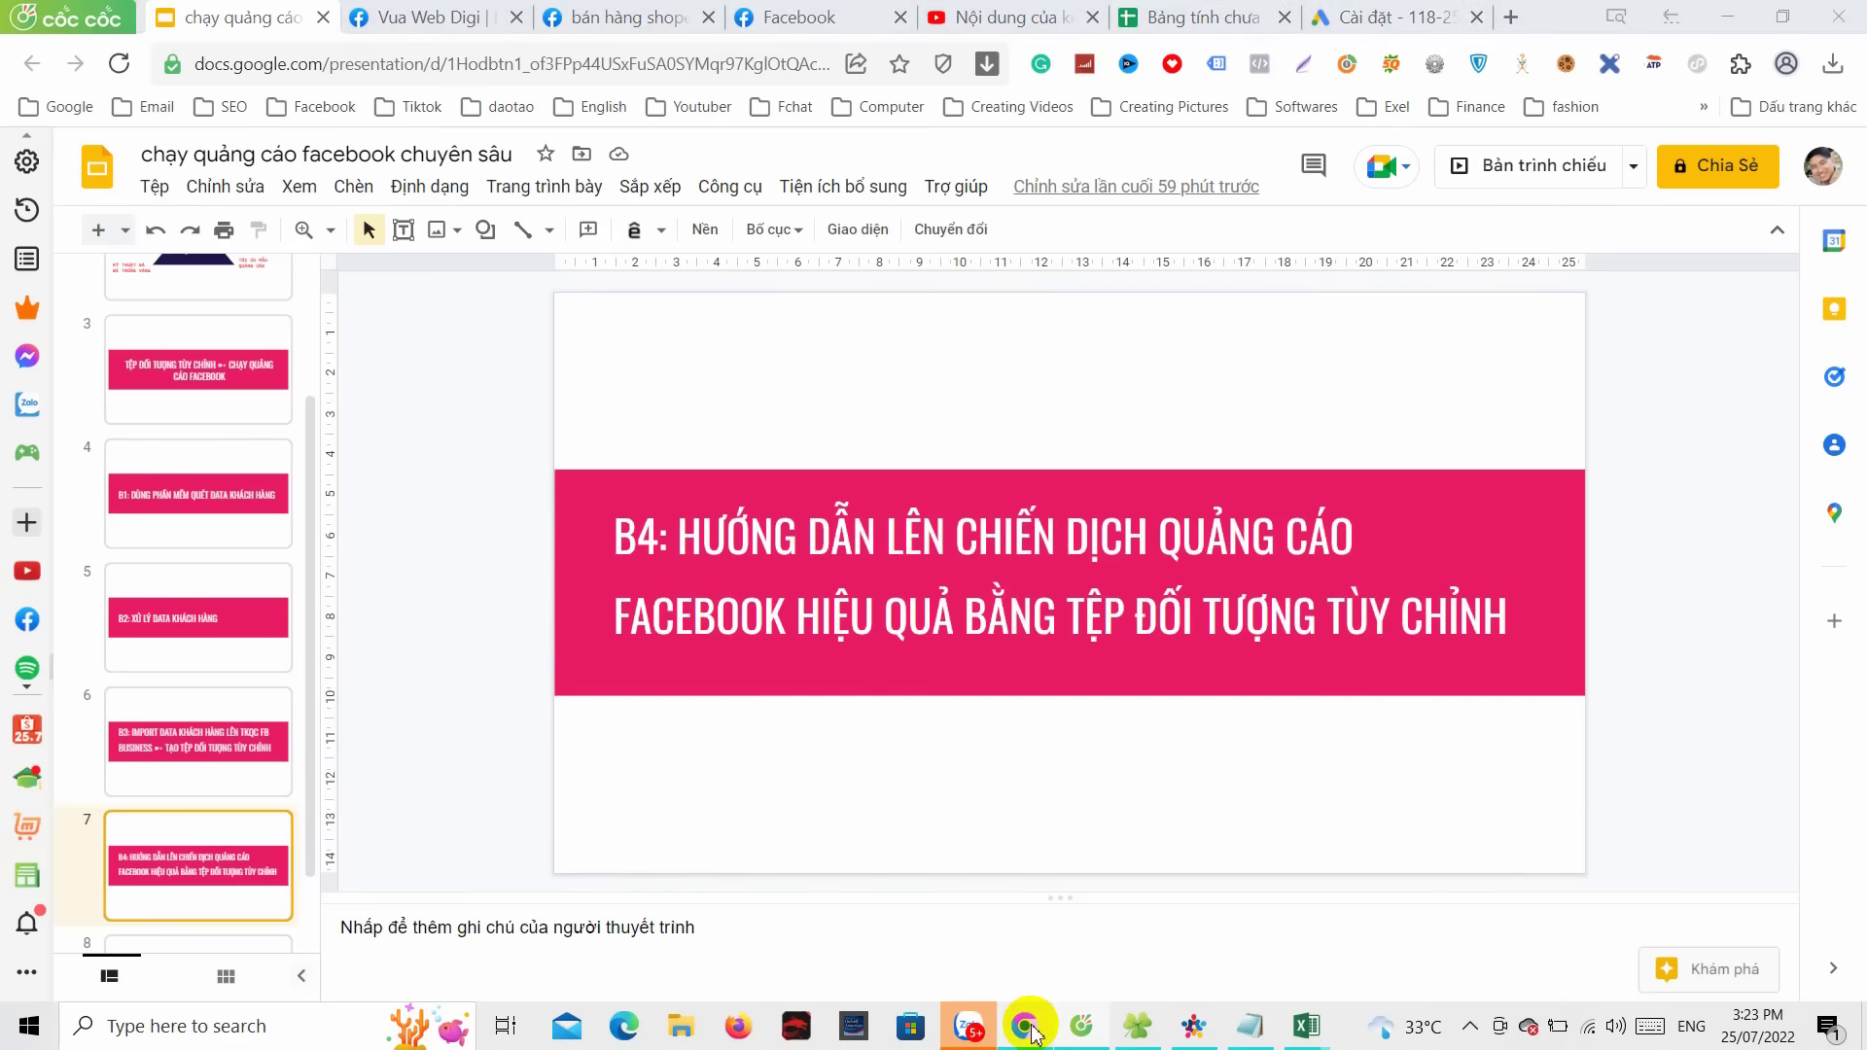
{"action": "left_click", "coordinate": [1024, 1026]}
{"action": "left_click", "coordinate": [180, 9]}
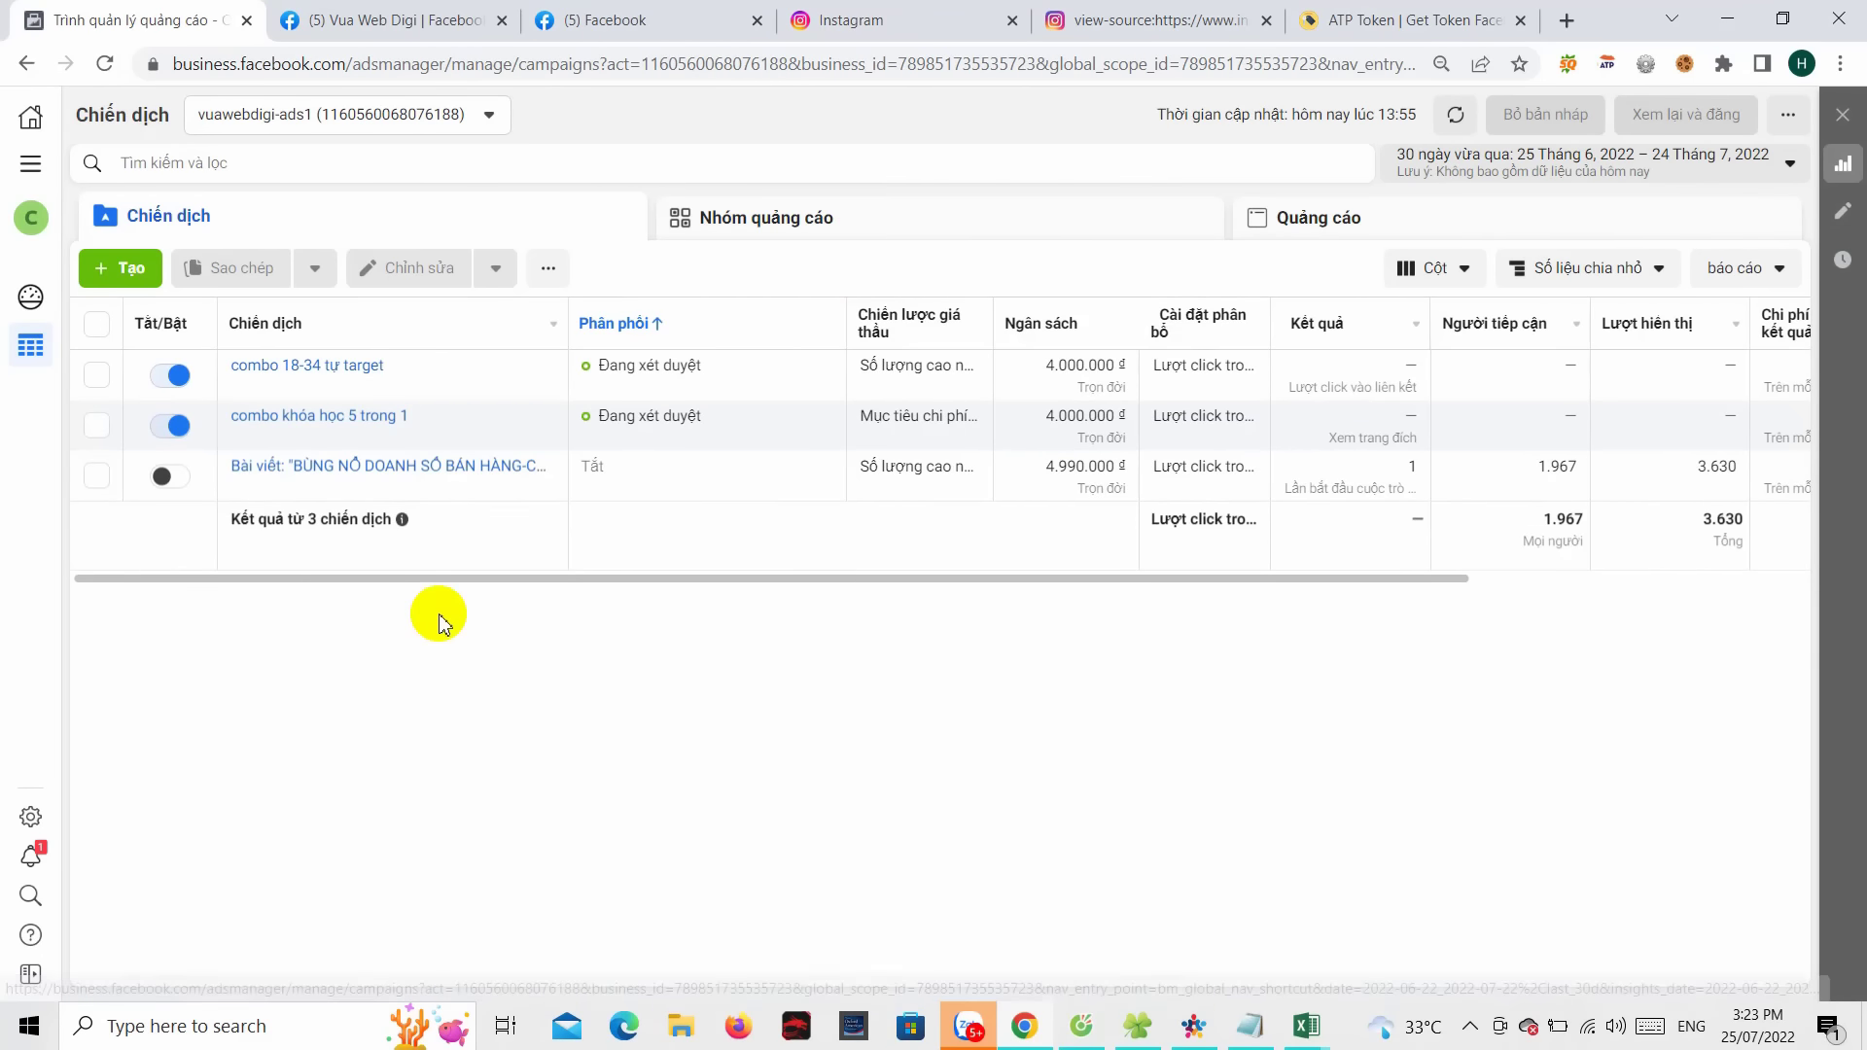
{"action": "left_click", "coordinate": [134, 273]}
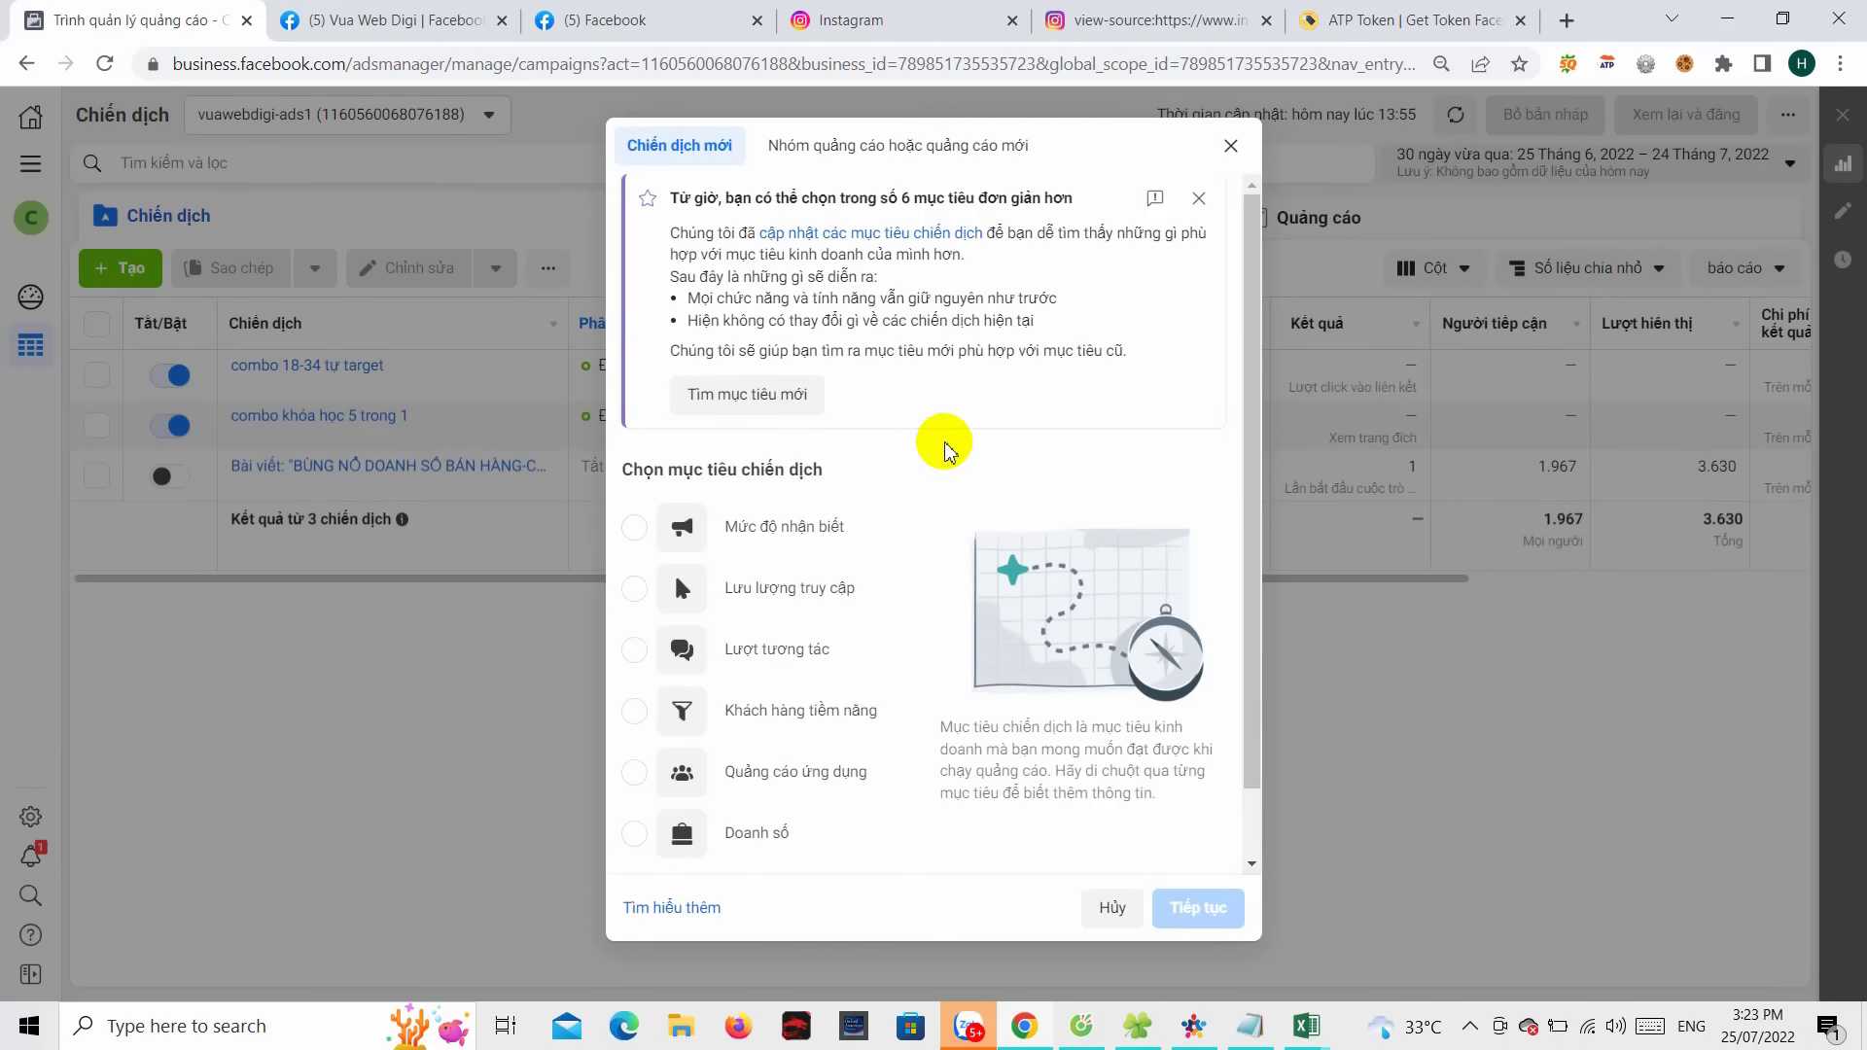
{"action": "scroll", "coordinate": [941, 445], "scroll_direction": "down", "scroll_amount": 1}
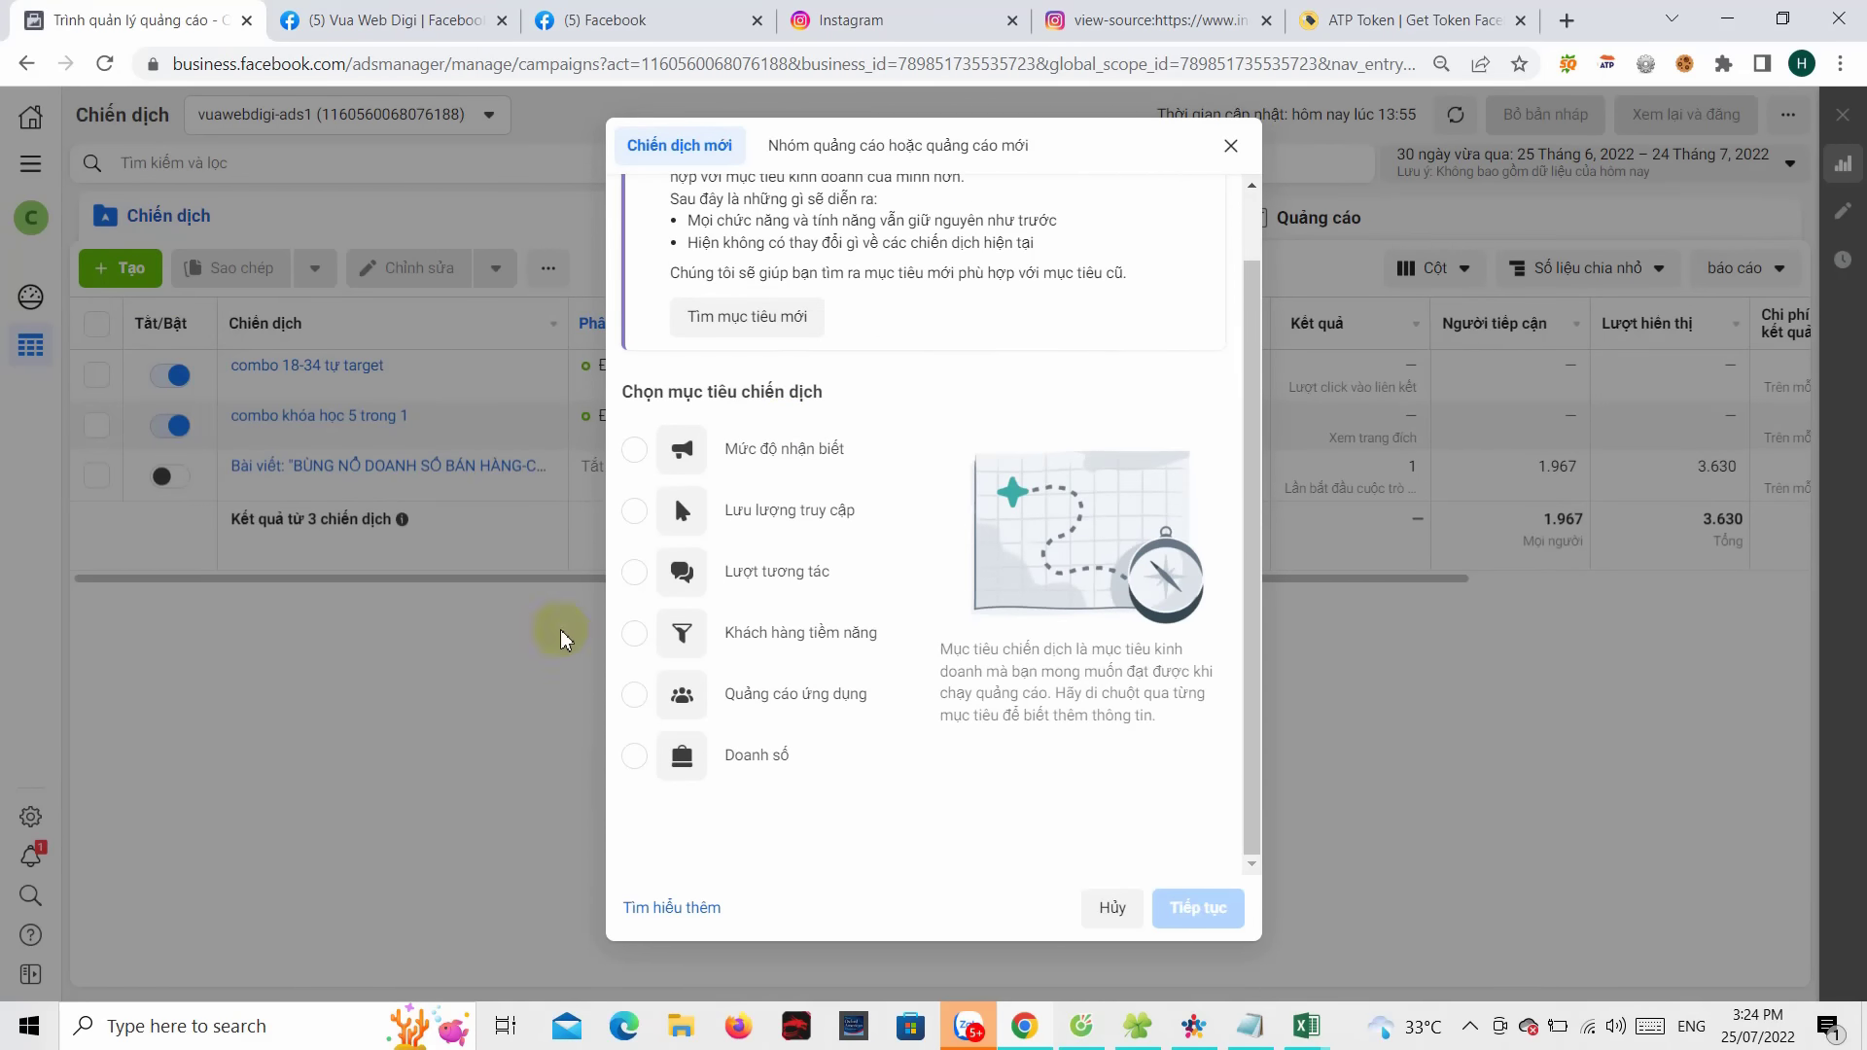
- Expand the combo course post on the Vua Web Digi Facebook page and review its text, video and offer link
{"action": "left_click", "coordinate": [433, 20]}
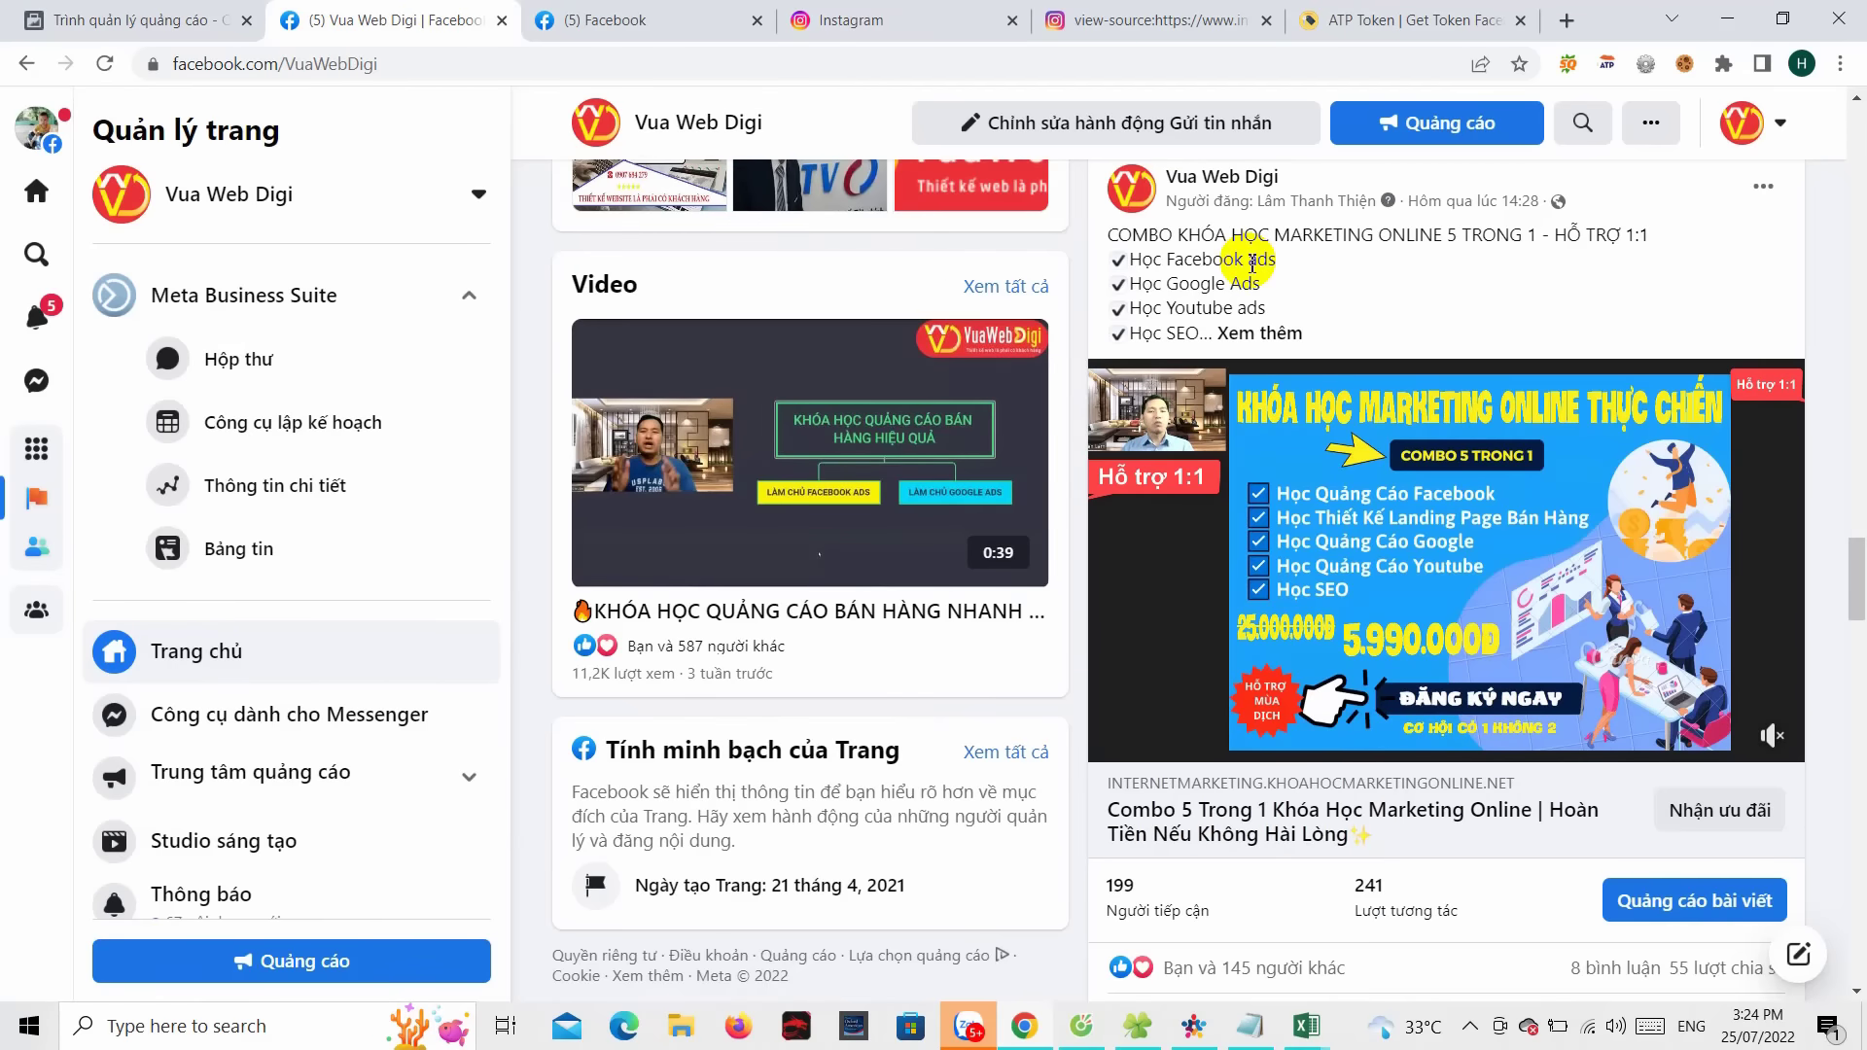
{"action": "left_click", "coordinate": [1274, 333]}
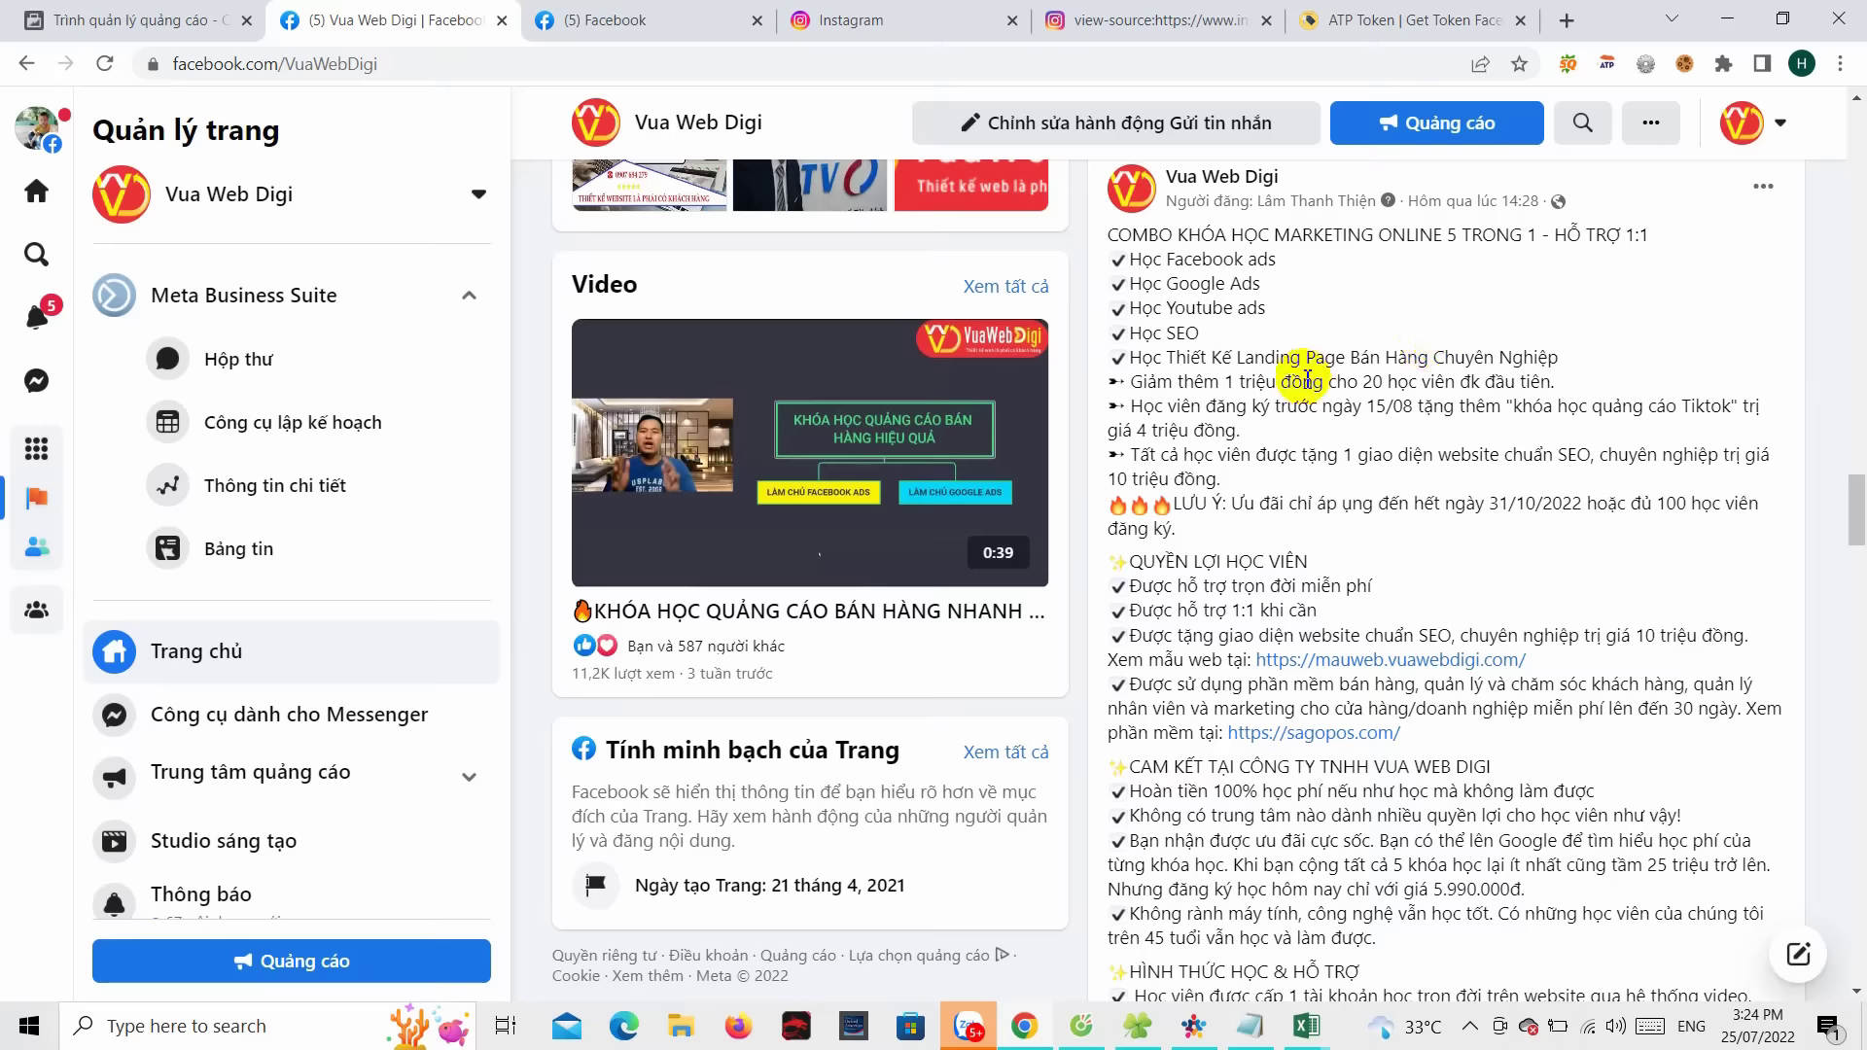
{"action": "scroll", "coordinate": [1309, 486], "scroll_direction": "down", "scroll_amount": 12}
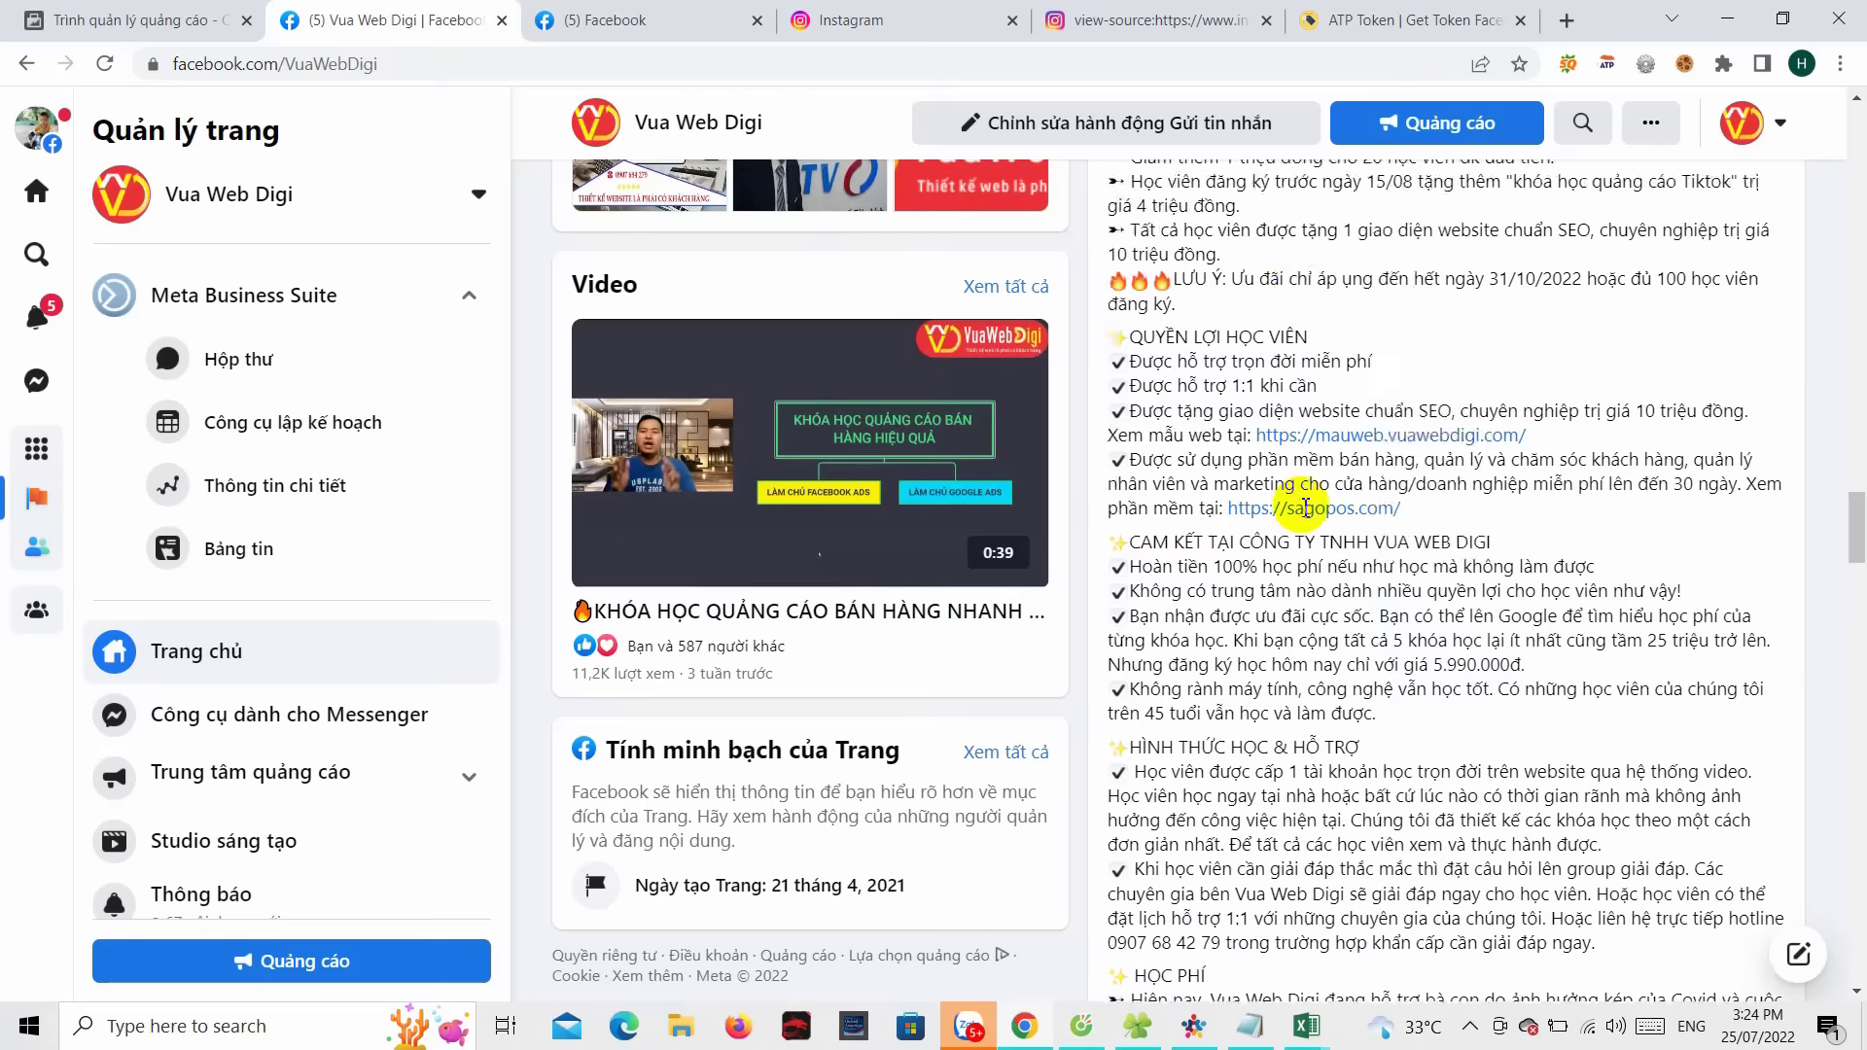
{"action": "scroll", "coordinate": [1303, 538], "scroll_direction": "up", "scroll_amount": 10}
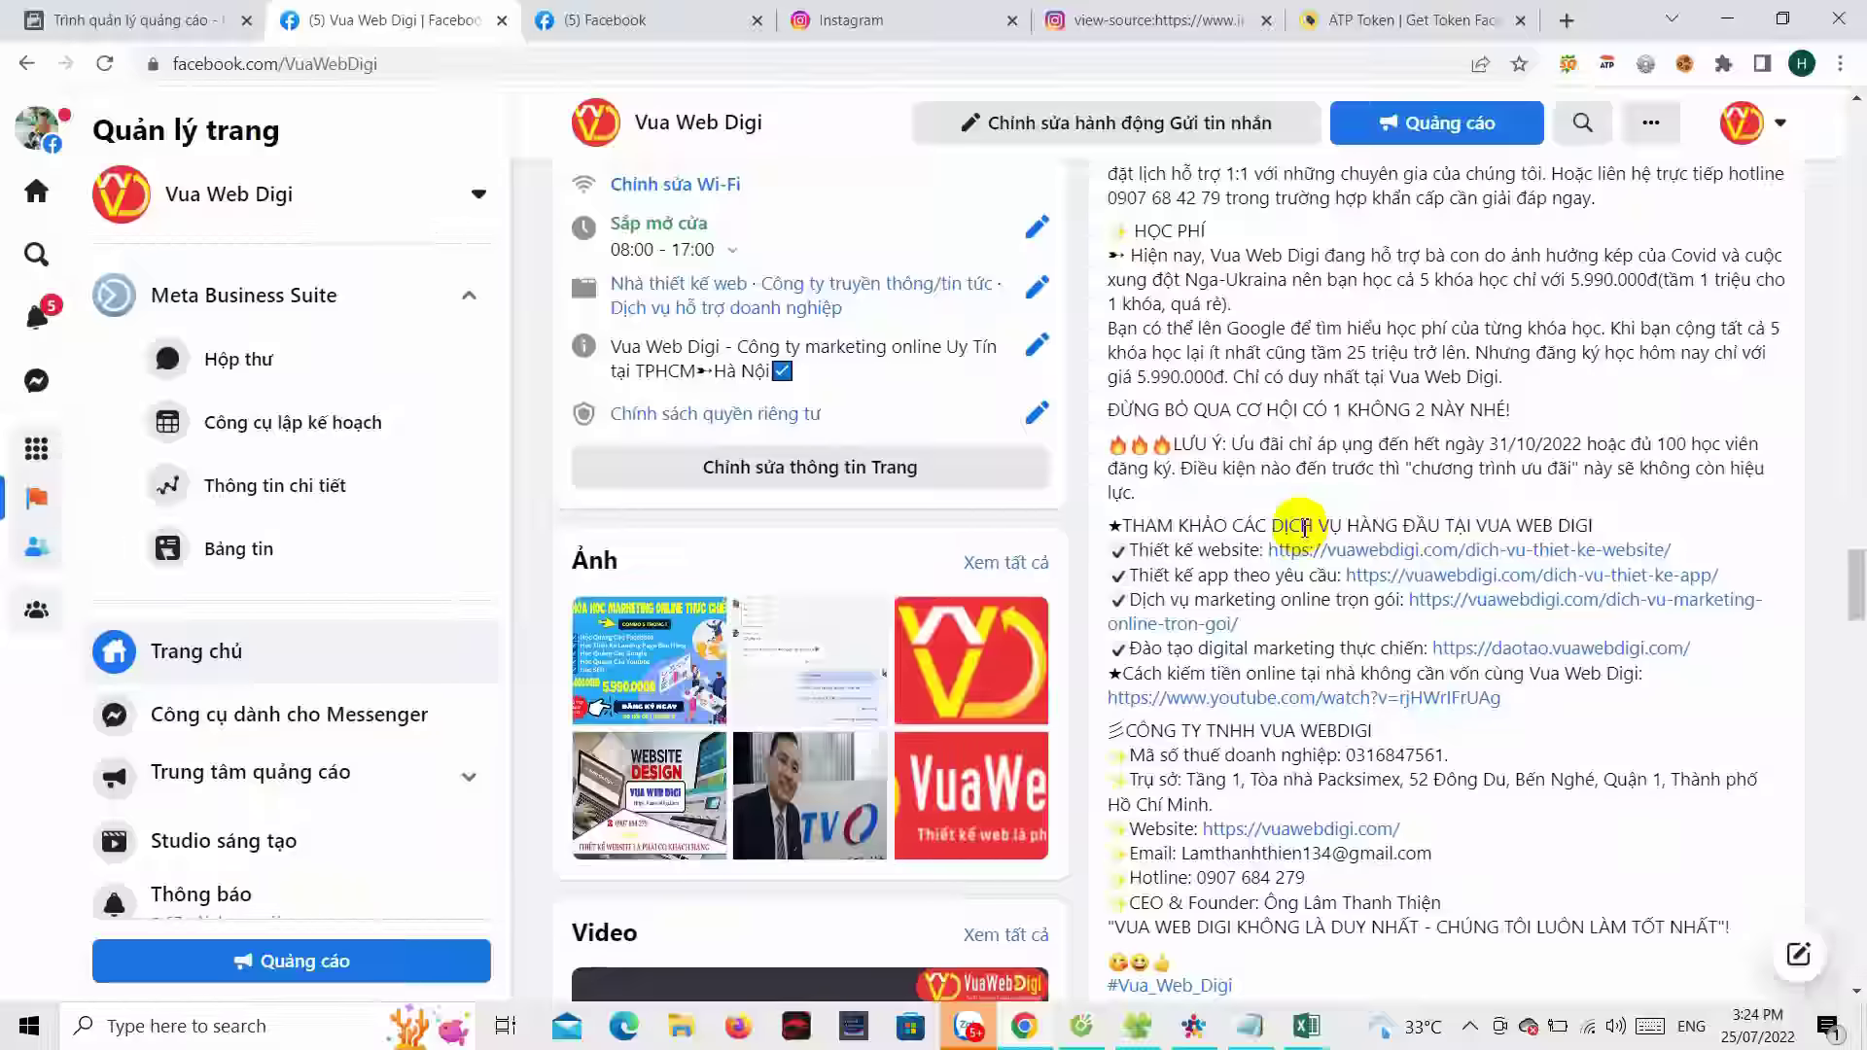
{"action": "scroll", "coordinate": [1391, 455], "scroll_direction": "up", "scroll_amount": 10}
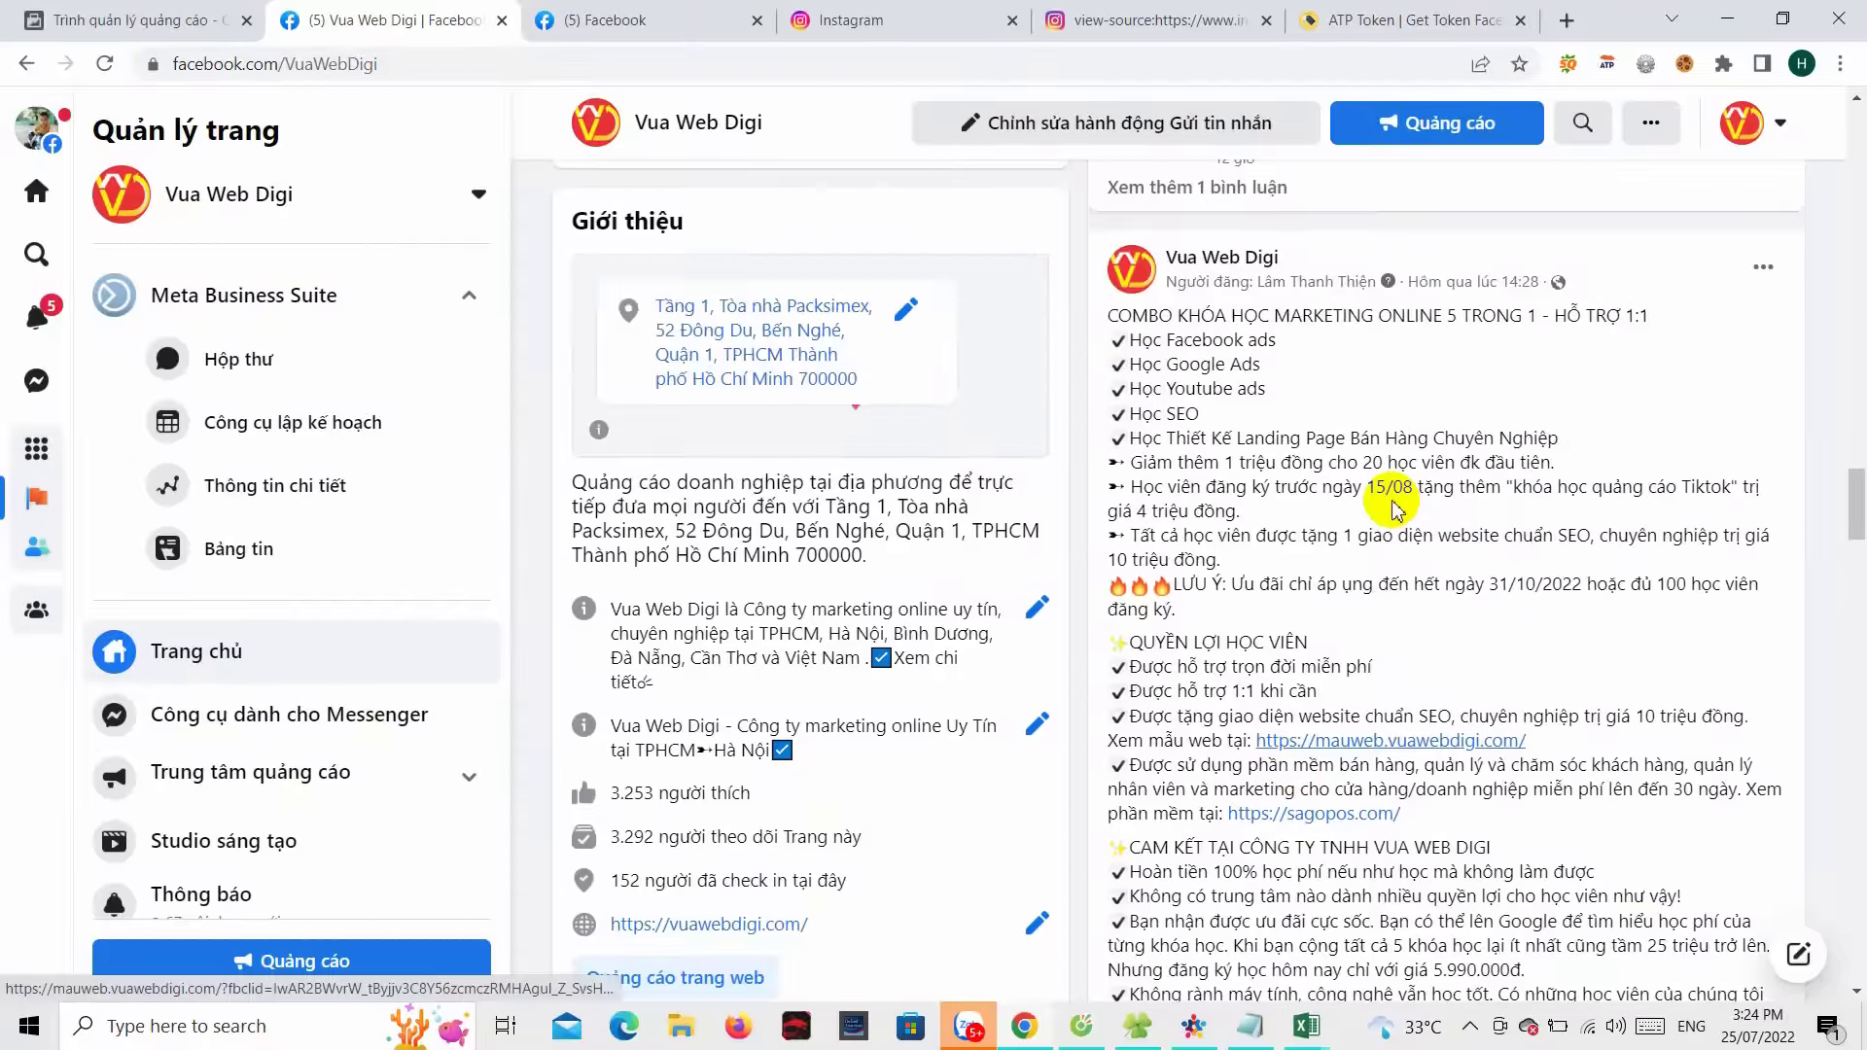
{"action": "scroll", "coordinate": [1381, 516], "scroll_direction": "down", "scroll_amount": 8}
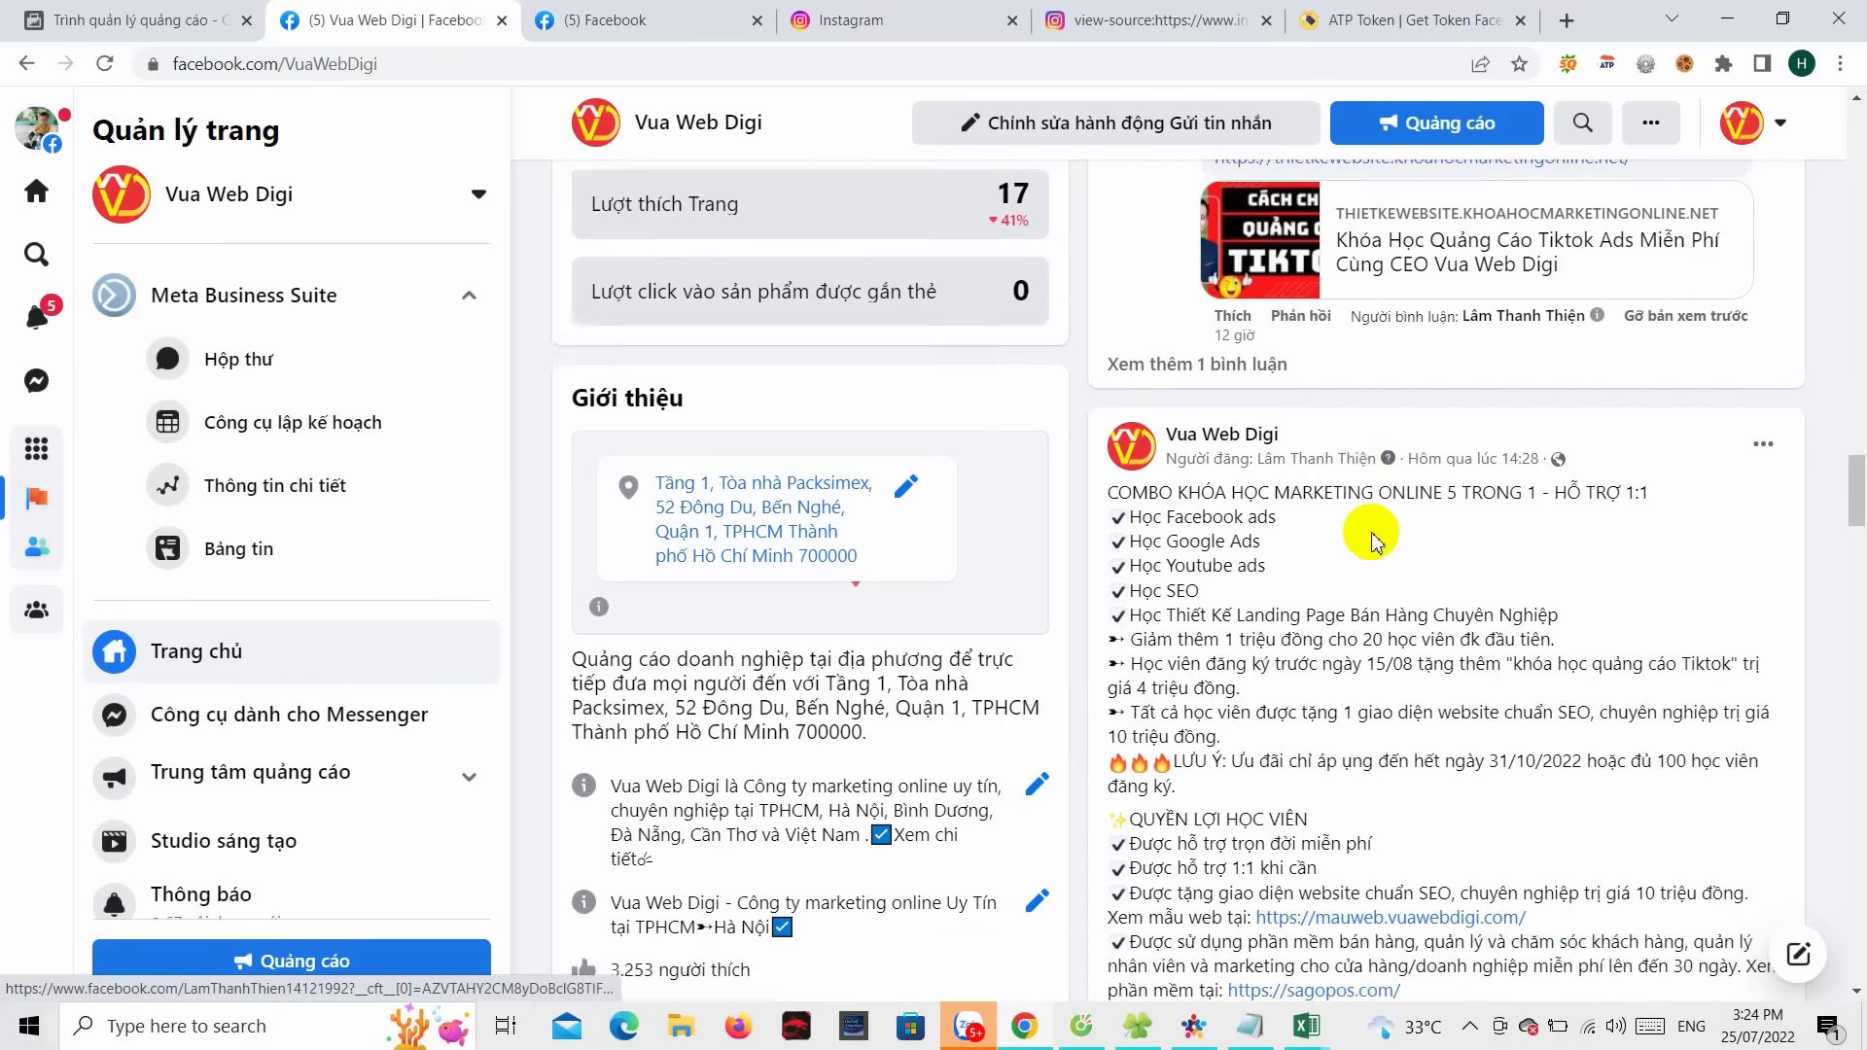
{"action": "scroll", "coordinate": [1371, 545], "scroll_direction": "down", "scroll_amount": 10}
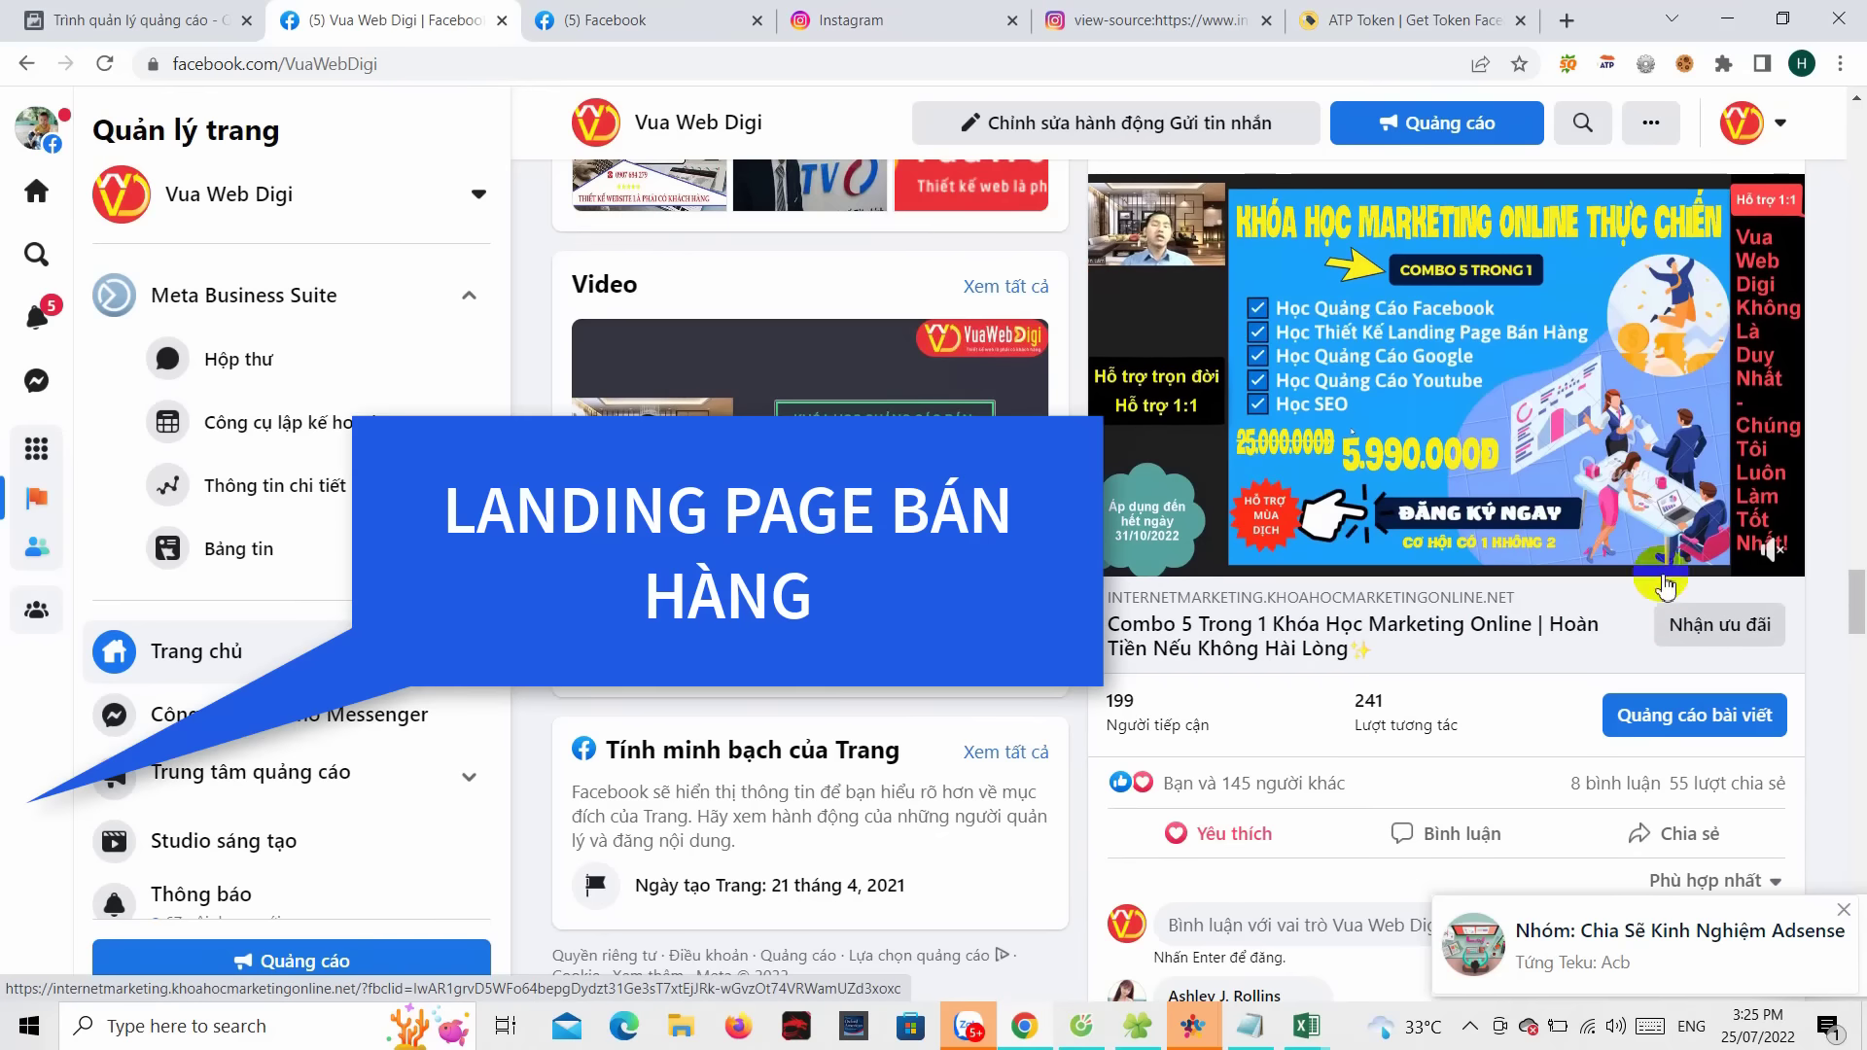
{"action": "left_click", "coordinate": [1560, 14]}
{"action": "type", "text": "https://internetmarketing.khoahocmarketingonline.net/"}
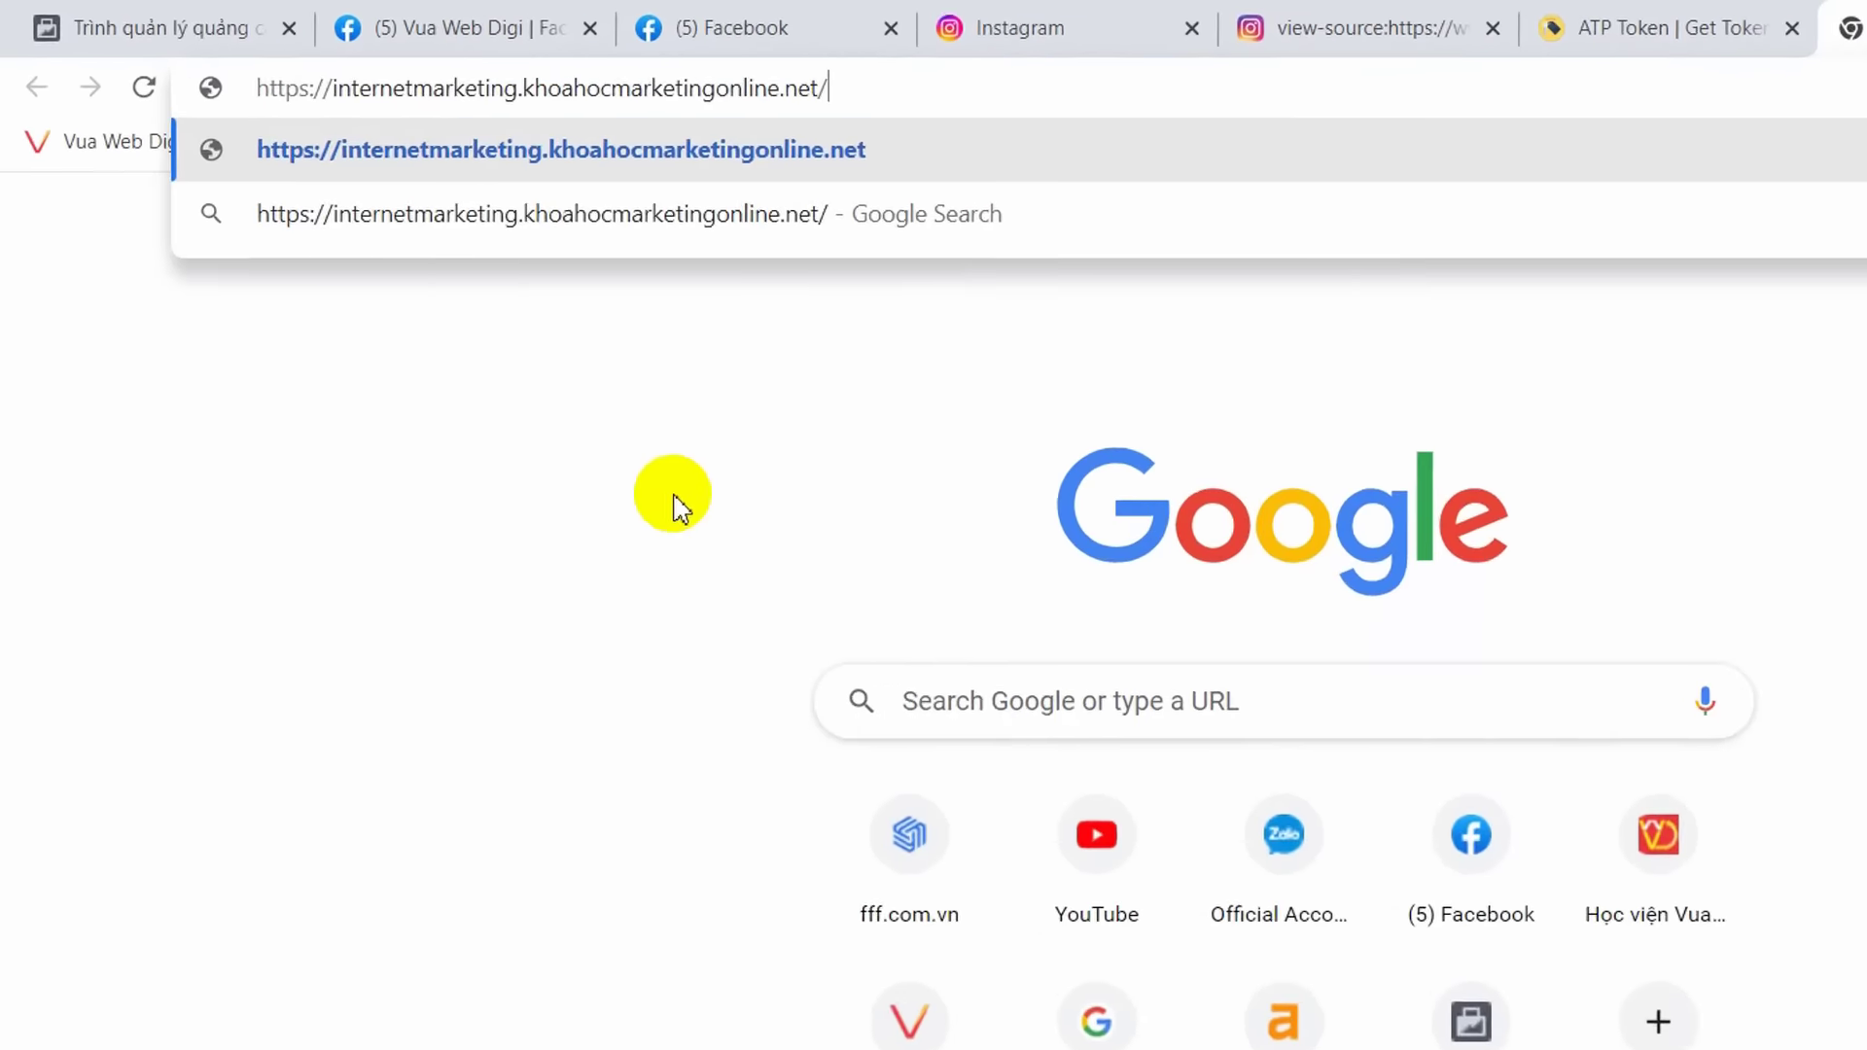
{"action": "key", "text": "Return"}
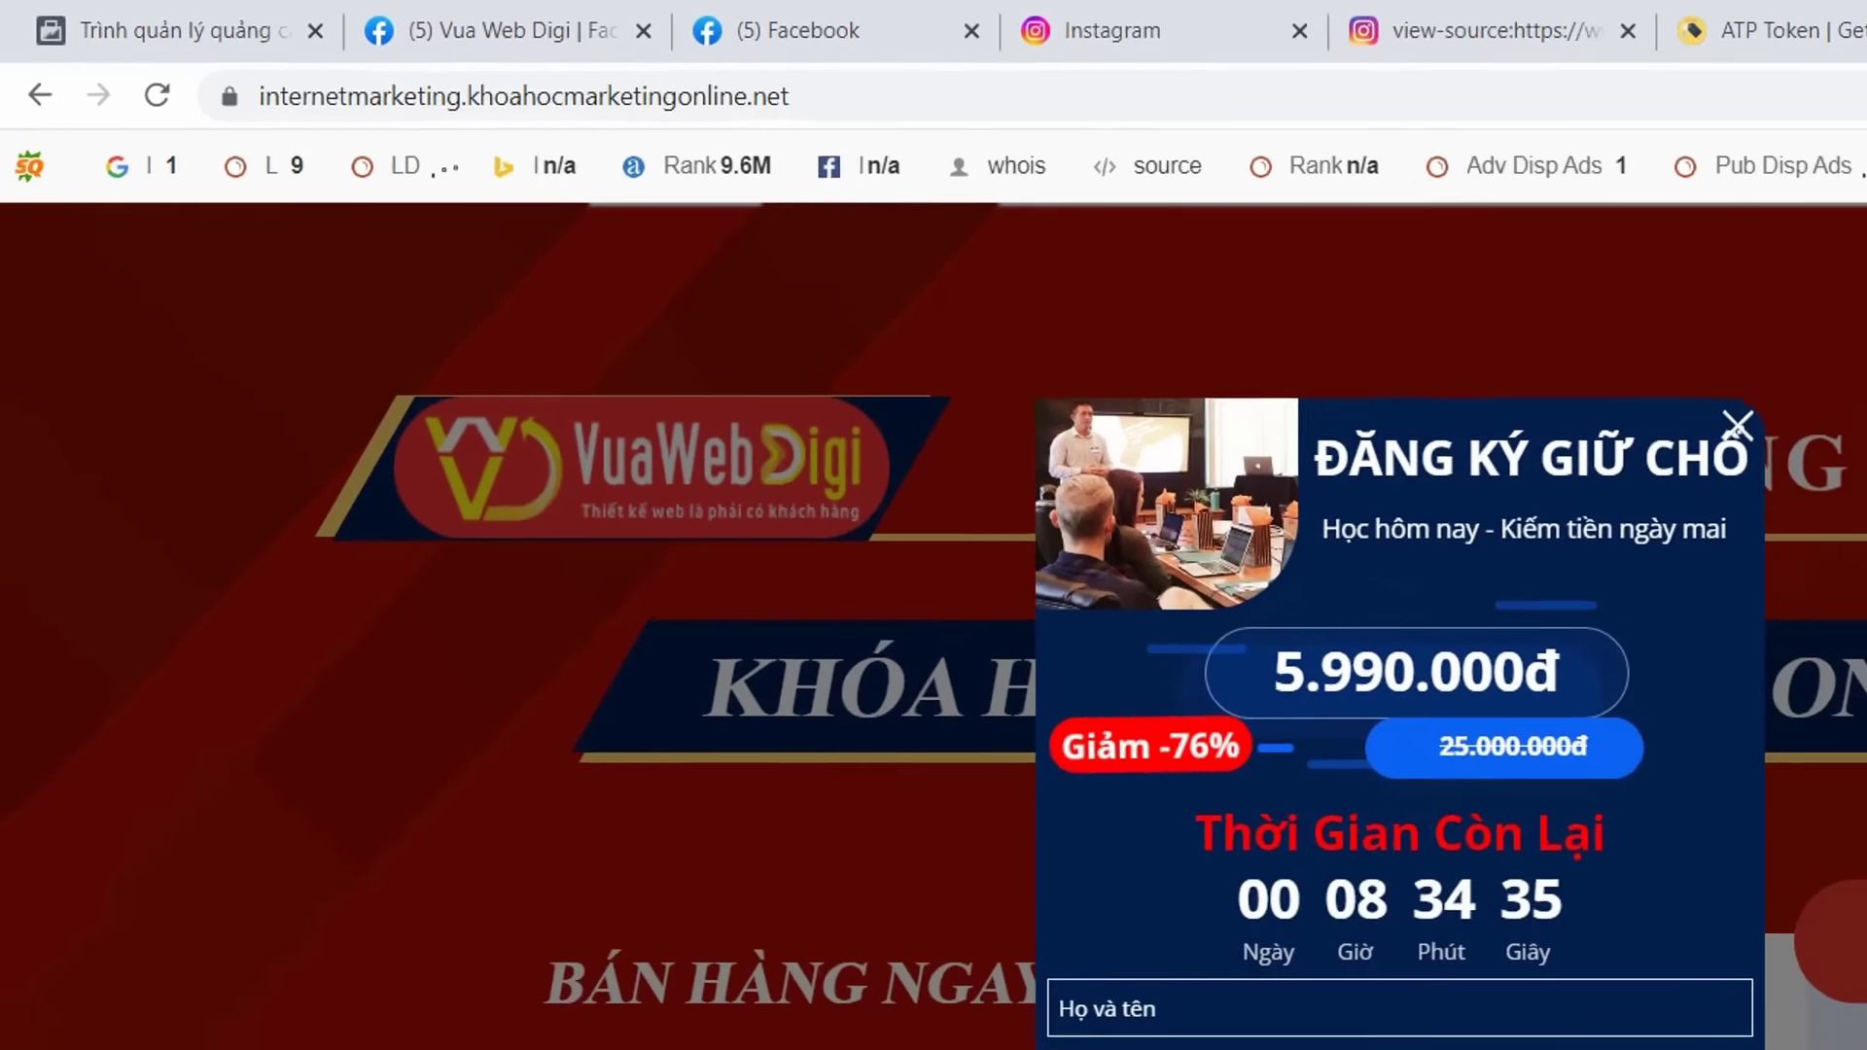
{"action": "left_click", "coordinate": [1841, 110]}
{"action": "left_click", "coordinate": [1462, 211]}
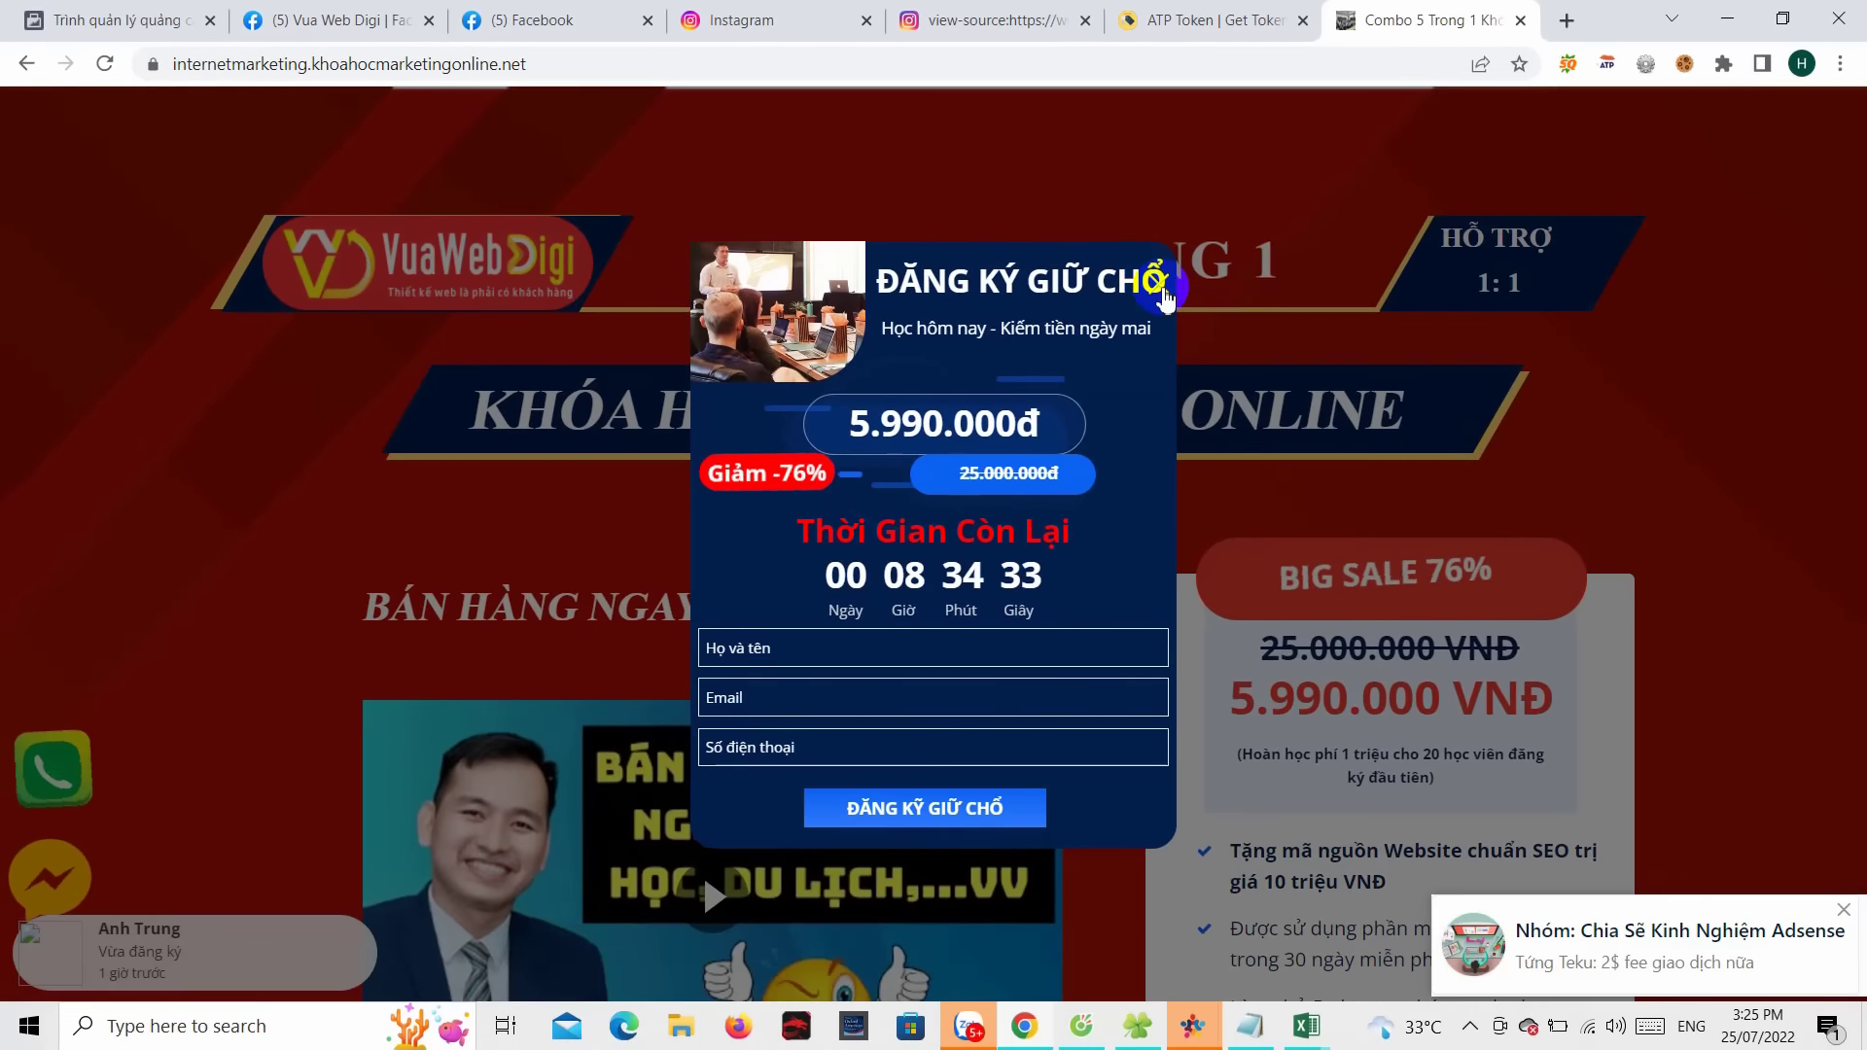
{"action": "left_click", "coordinate": [1158, 259]}
- Examine the landing page's offer, course modules, support terms and instructor sections
{"action": "scroll", "coordinate": [985, 580], "scroll_direction": "down", "scroll_amount": 20}
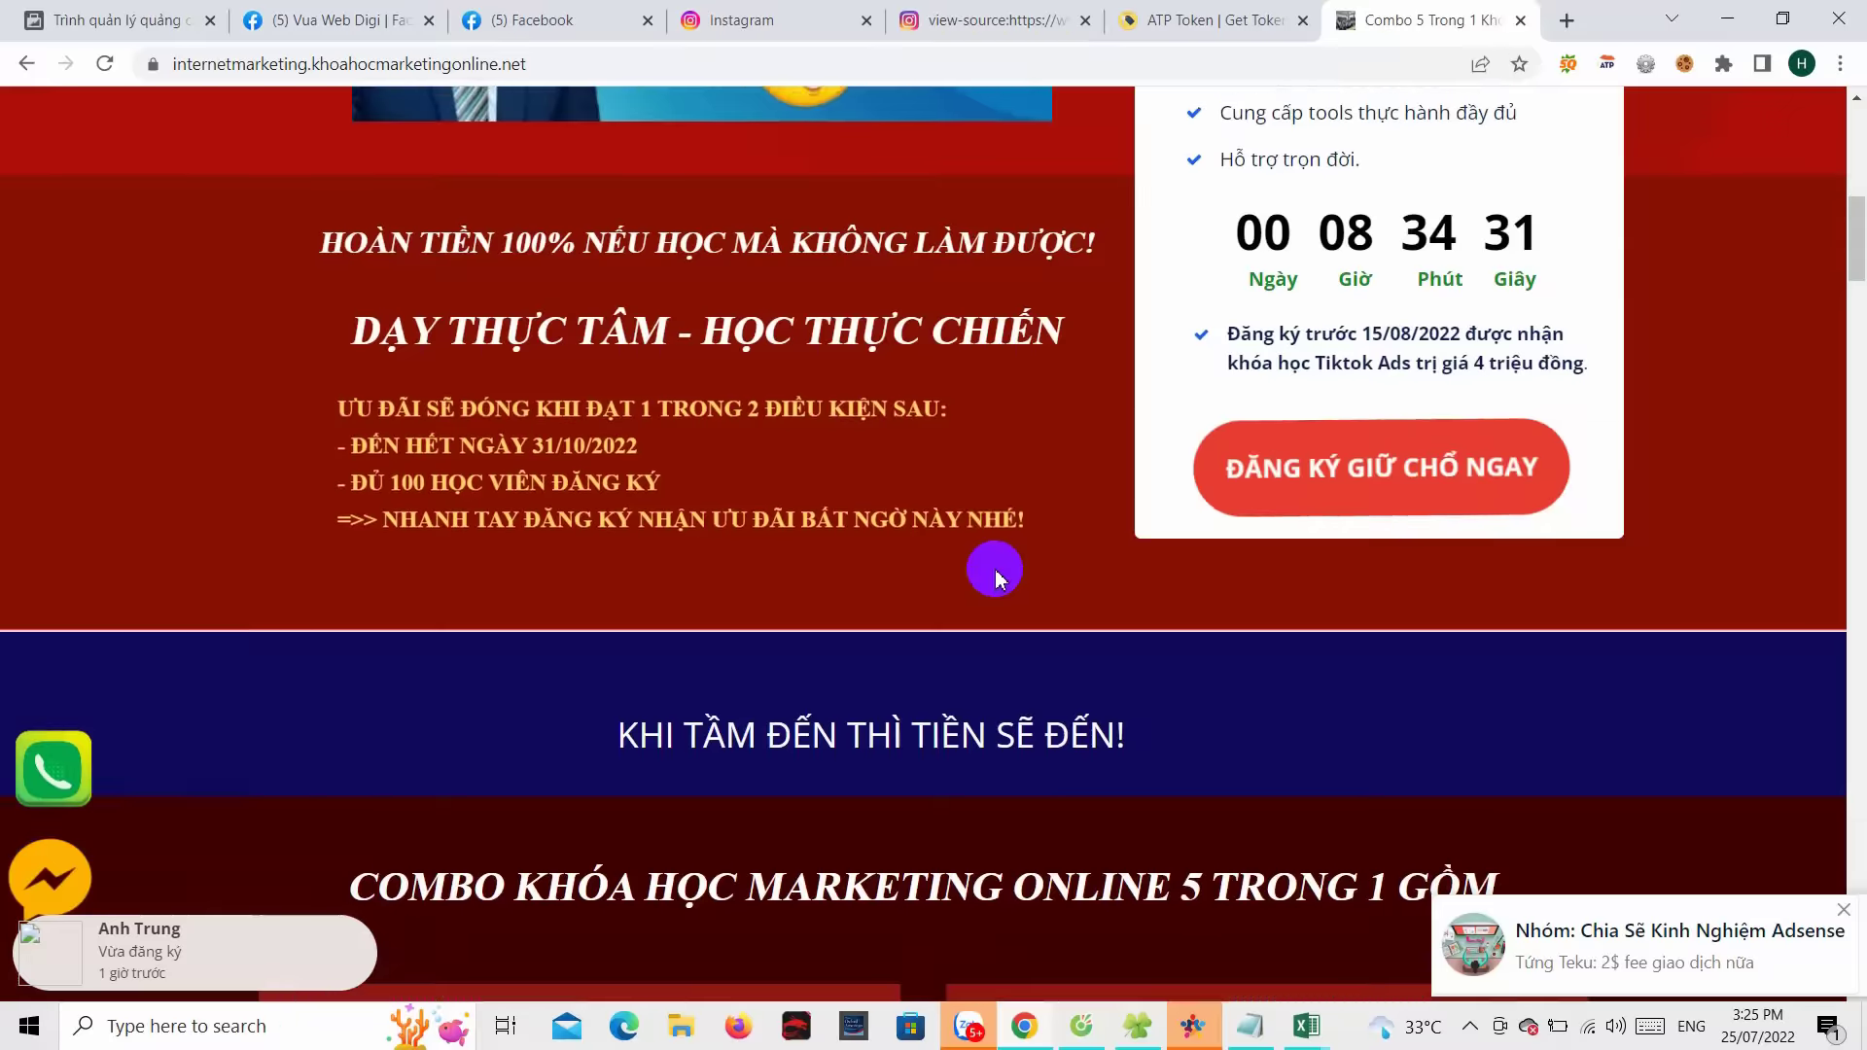
{"action": "scroll", "coordinate": [996, 578], "scroll_direction": "down", "scroll_amount": 10}
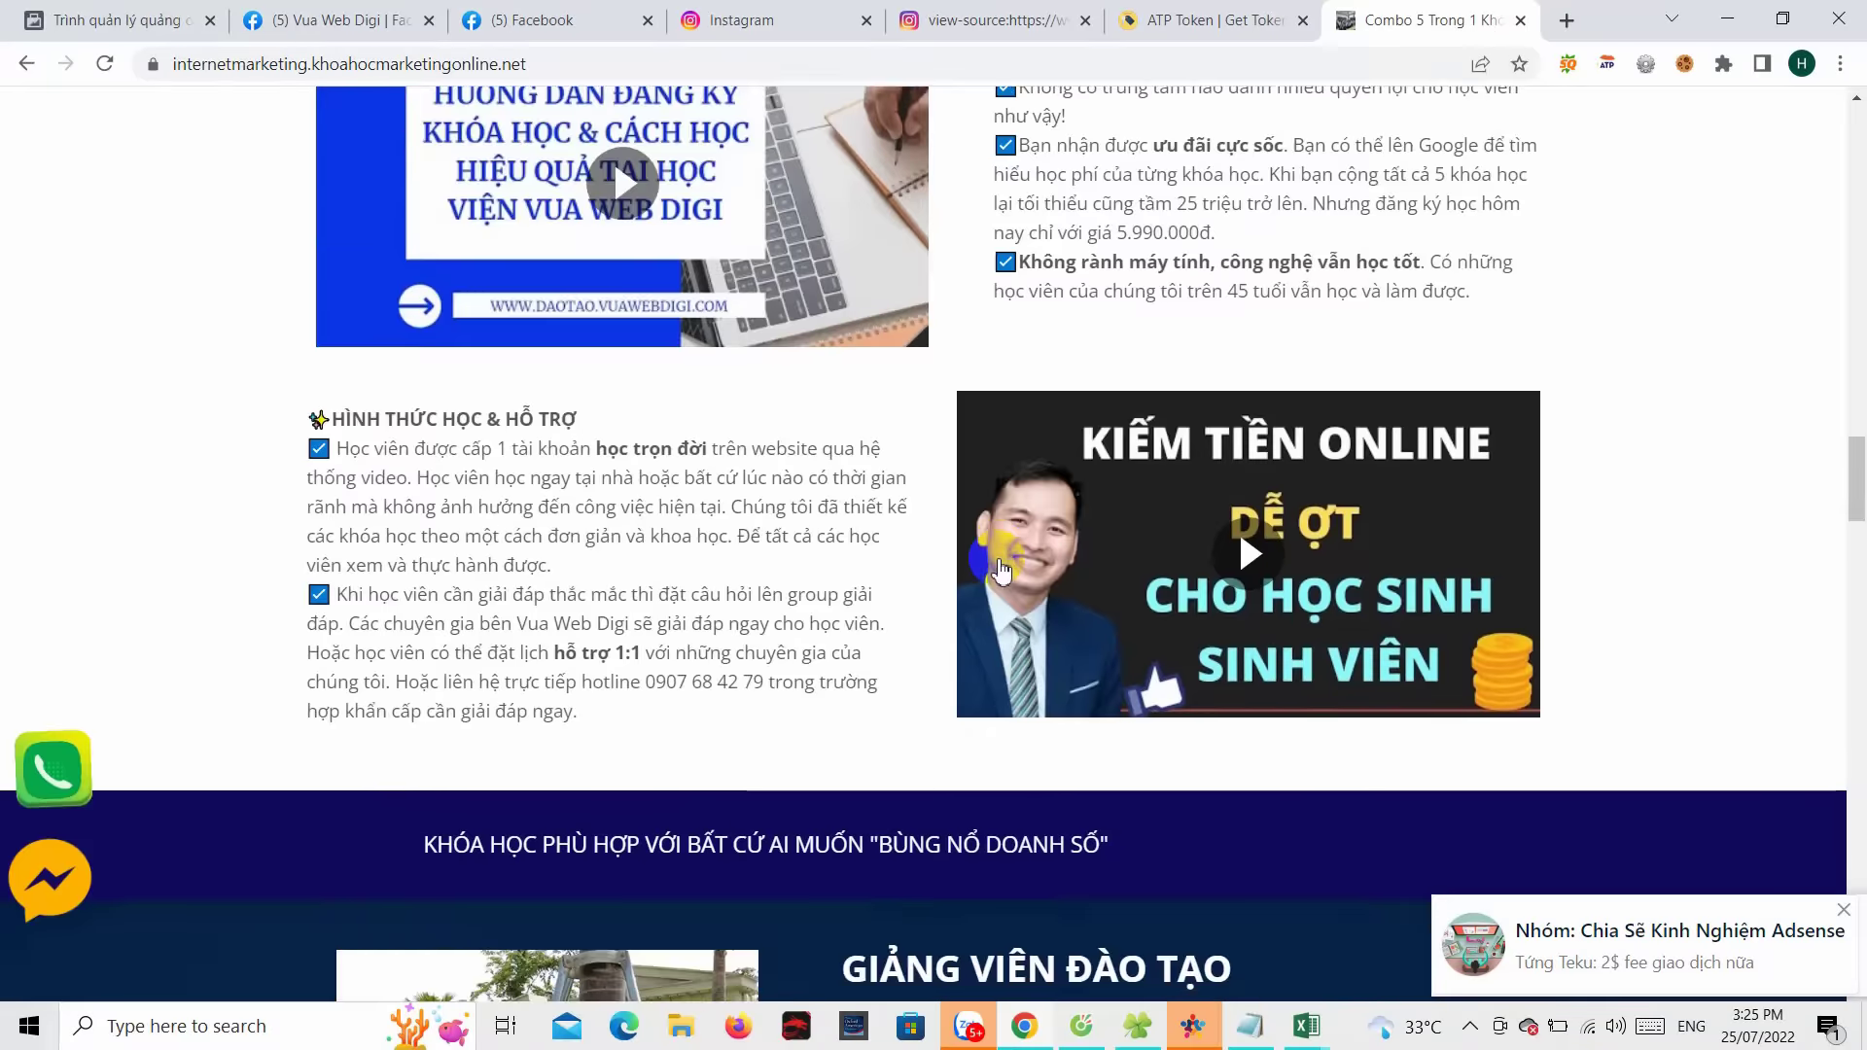
{"action": "scroll", "coordinate": [992, 564], "scroll_direction": "up", "scroll_amount": 20}
{"action": "scroll", "coordinate": [884, 388], "scroll_direction": "up", "scroll_amount": 6}
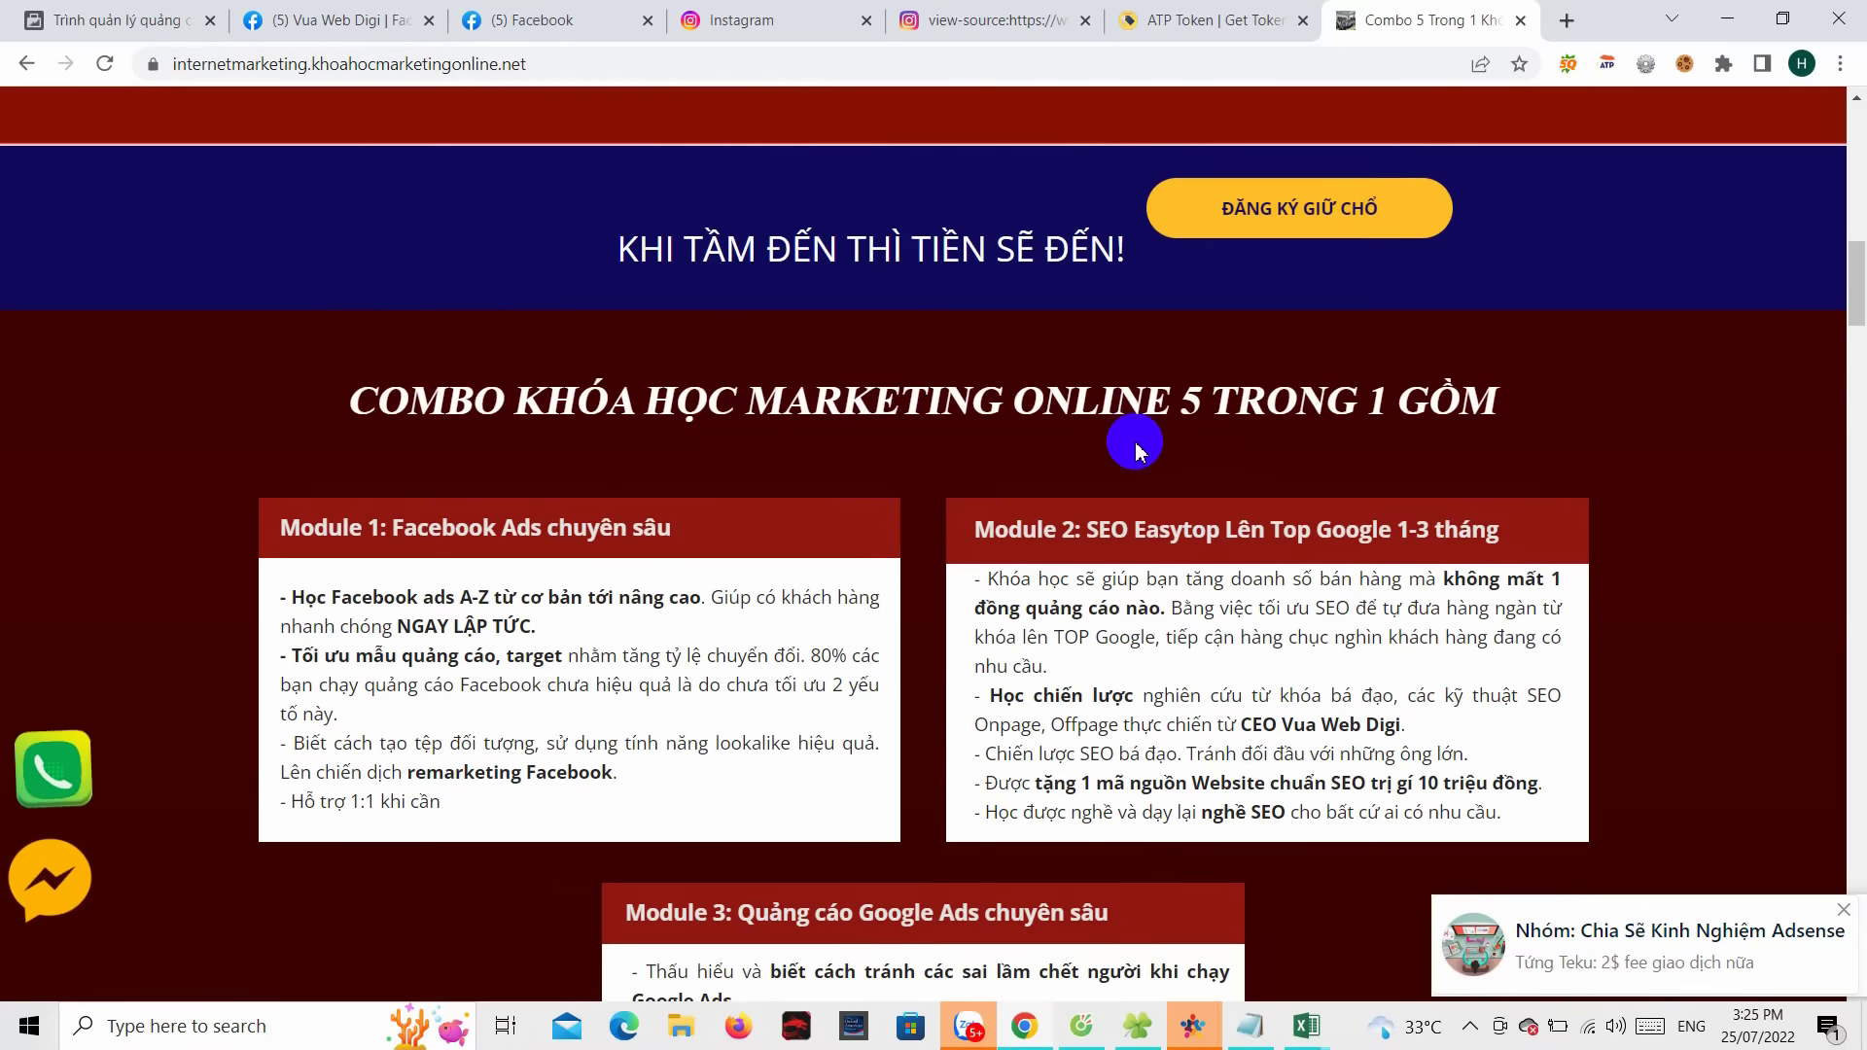
- Review the landing page's sale price and benefits, then look at the seat registration form and close it
{"action": "scroll", "coordinate": [1050, 413], "scroll_direction": "up", "scroll_amount": 6}
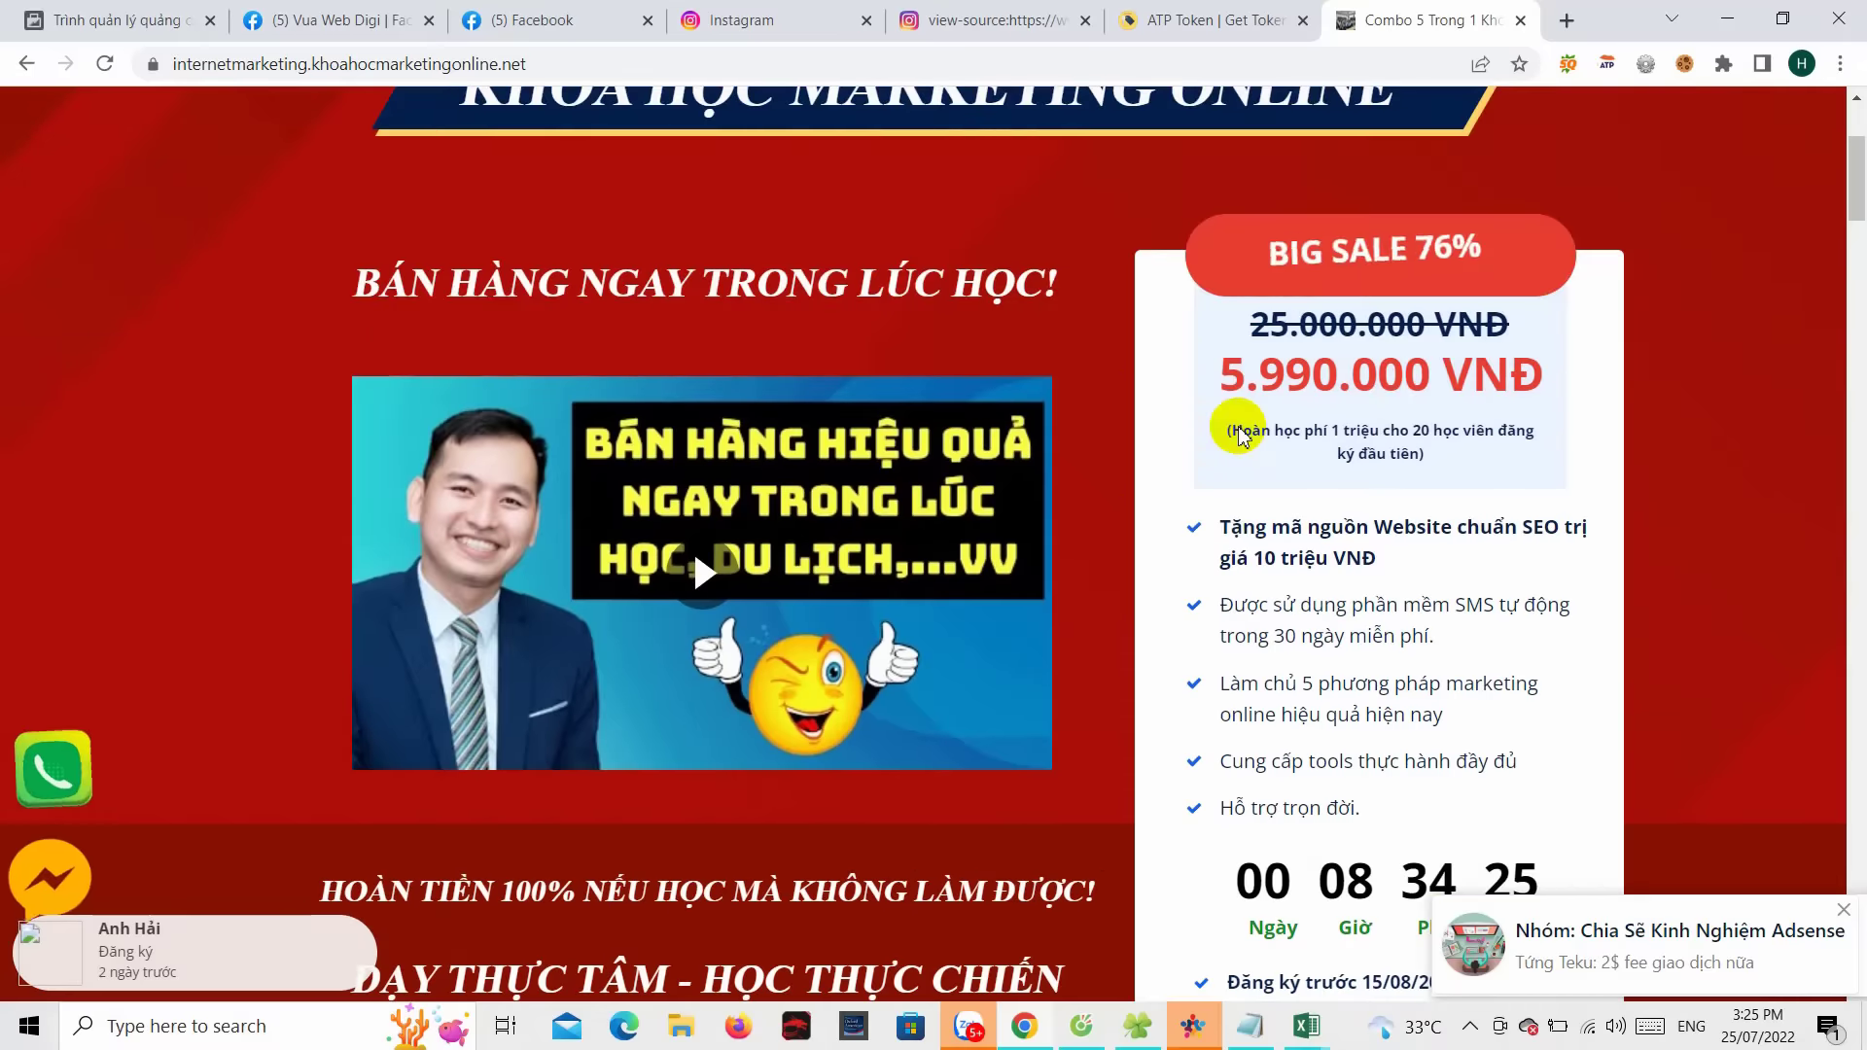
{"action": "scroll", "coordinate": [1237, 525], "scroll_direction": "down", "scroll_amount": 3}
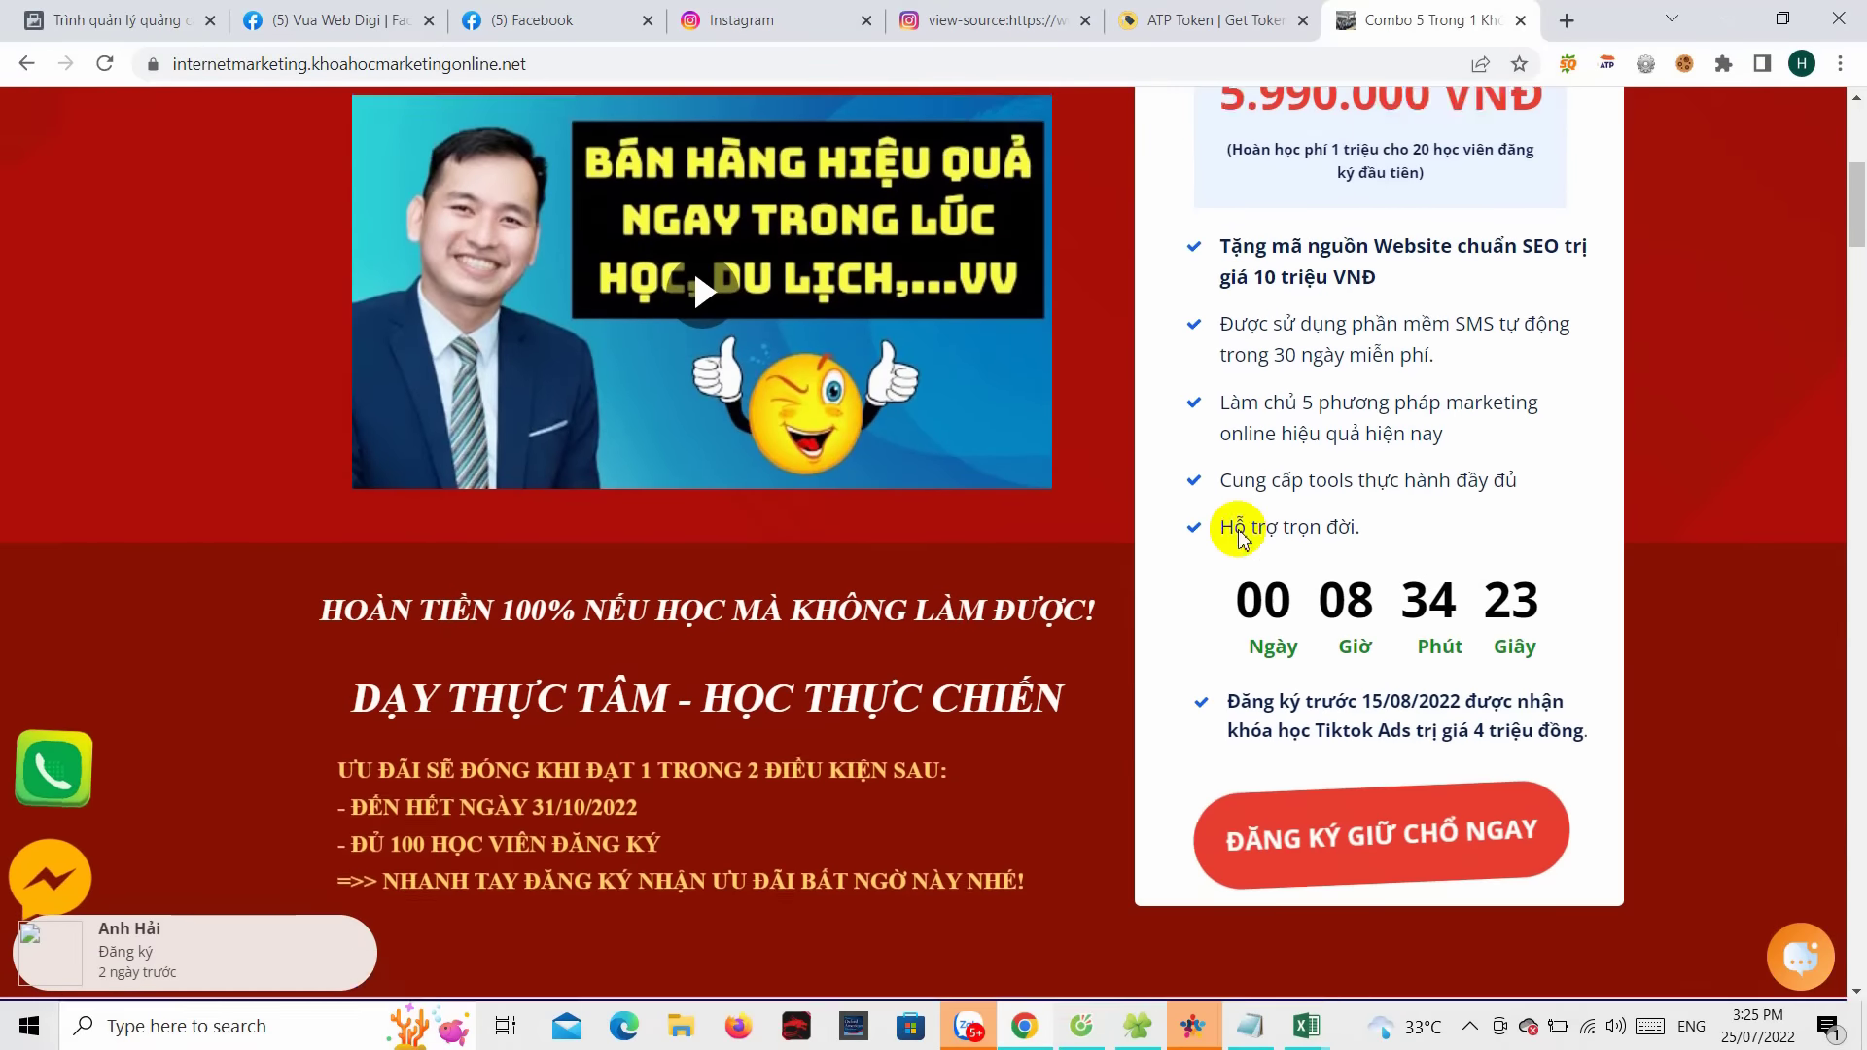
{"action": "scroll", "coordinate": [1264, 515], "scroll_direction": "up", "scroll_amount": 2}
{"action": "scroll", "coordinate": [1338, 487], "scroll_direction": "down", "scroll_amount": 3}
{"action": "left_click", "coordinate": [1338, 629]}
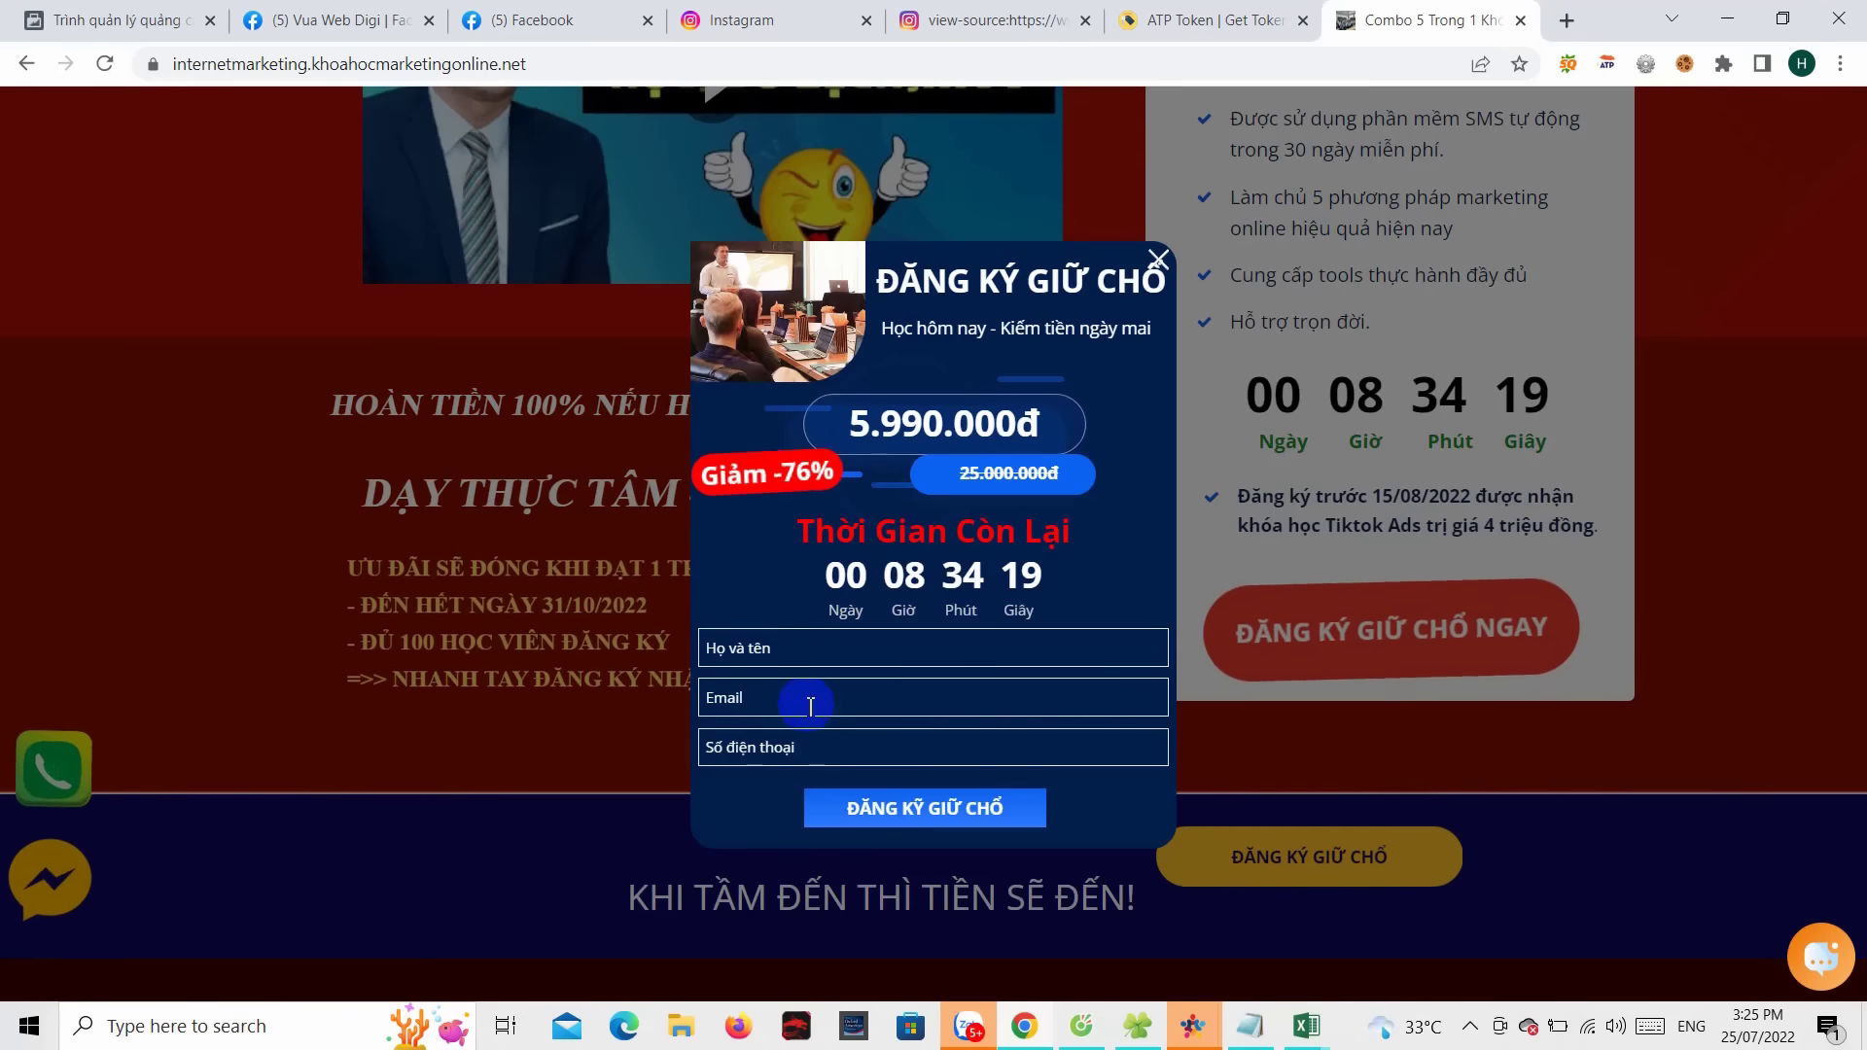
{"action": "left_click", "coordinate": [1158, 259]}
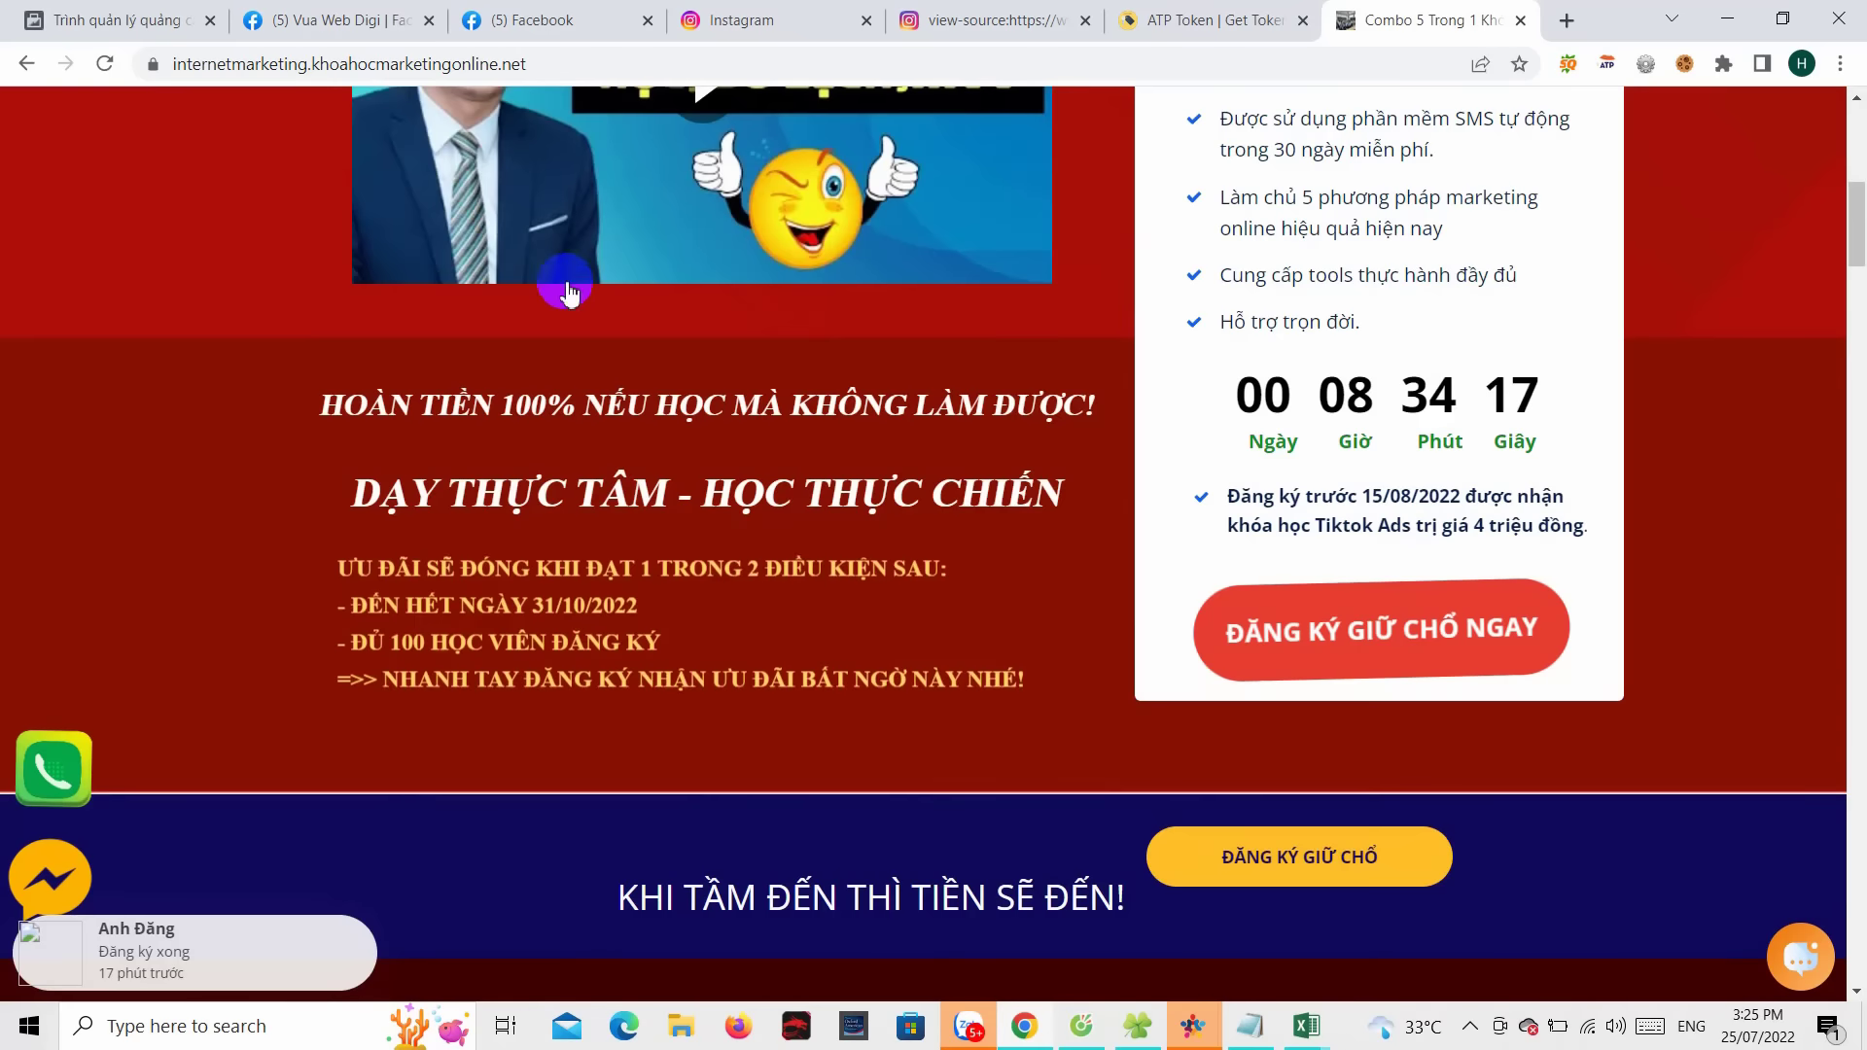
- Return to Ads Manager and select Lưu lượng truy cập (traffic) as the new campaign's objective
{"action": "left_click", "coordinate": [190, 15]}
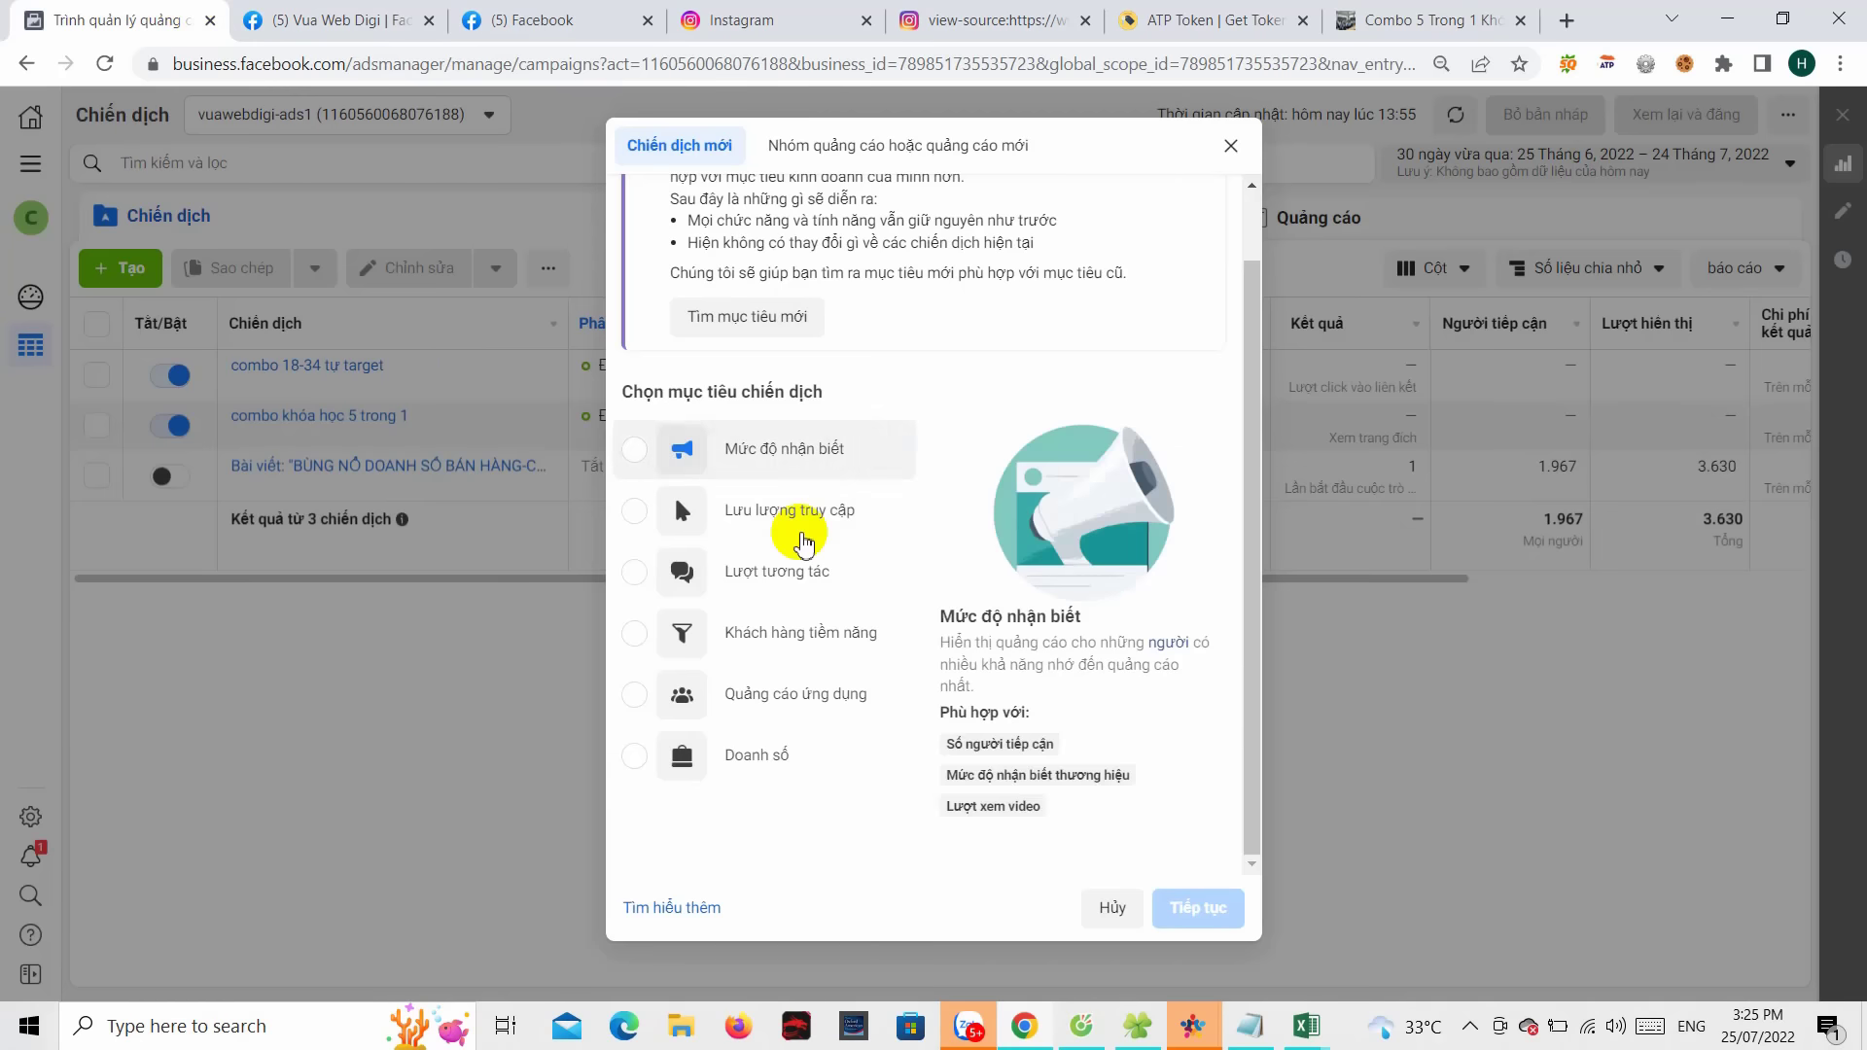
{"action": "left_click", "coordinate": [775, 518]}
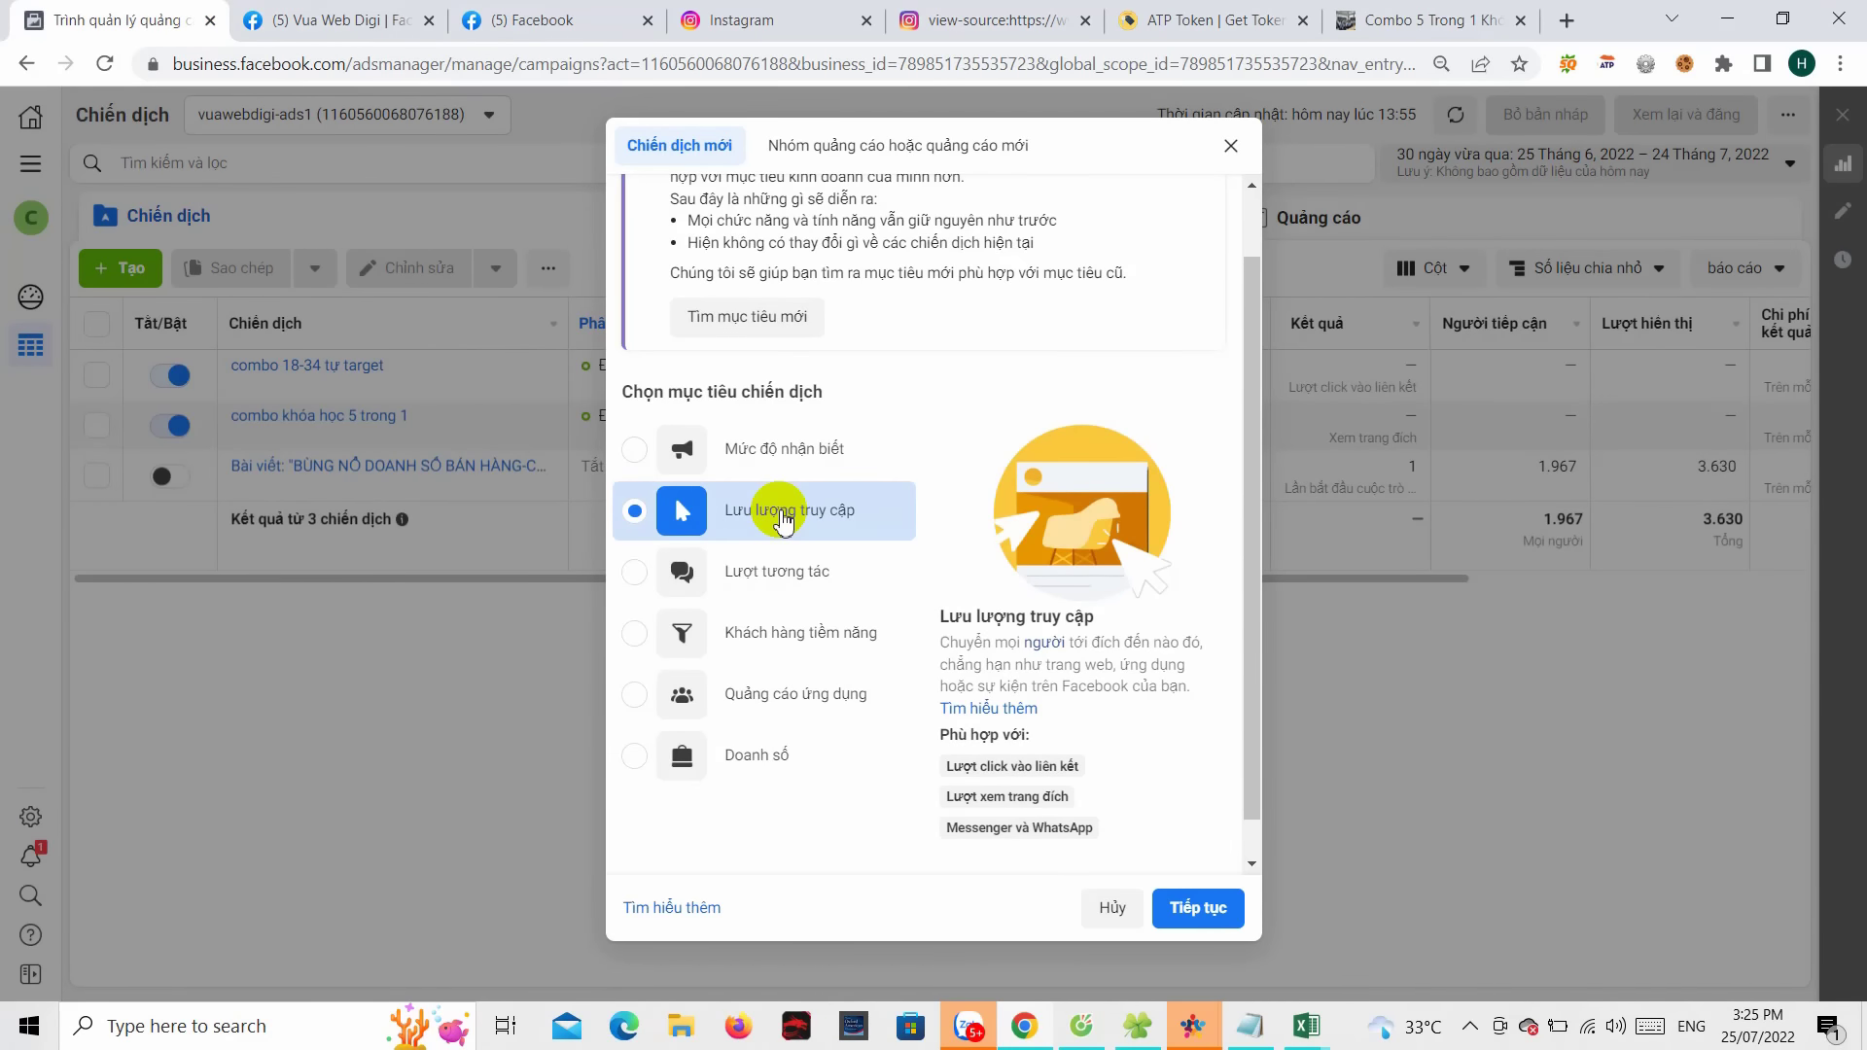
- Check the combo course post's offer link on the Facebook page and revisit the landing page offer
{"action": "left_click", "coordinate": [416, 18]}
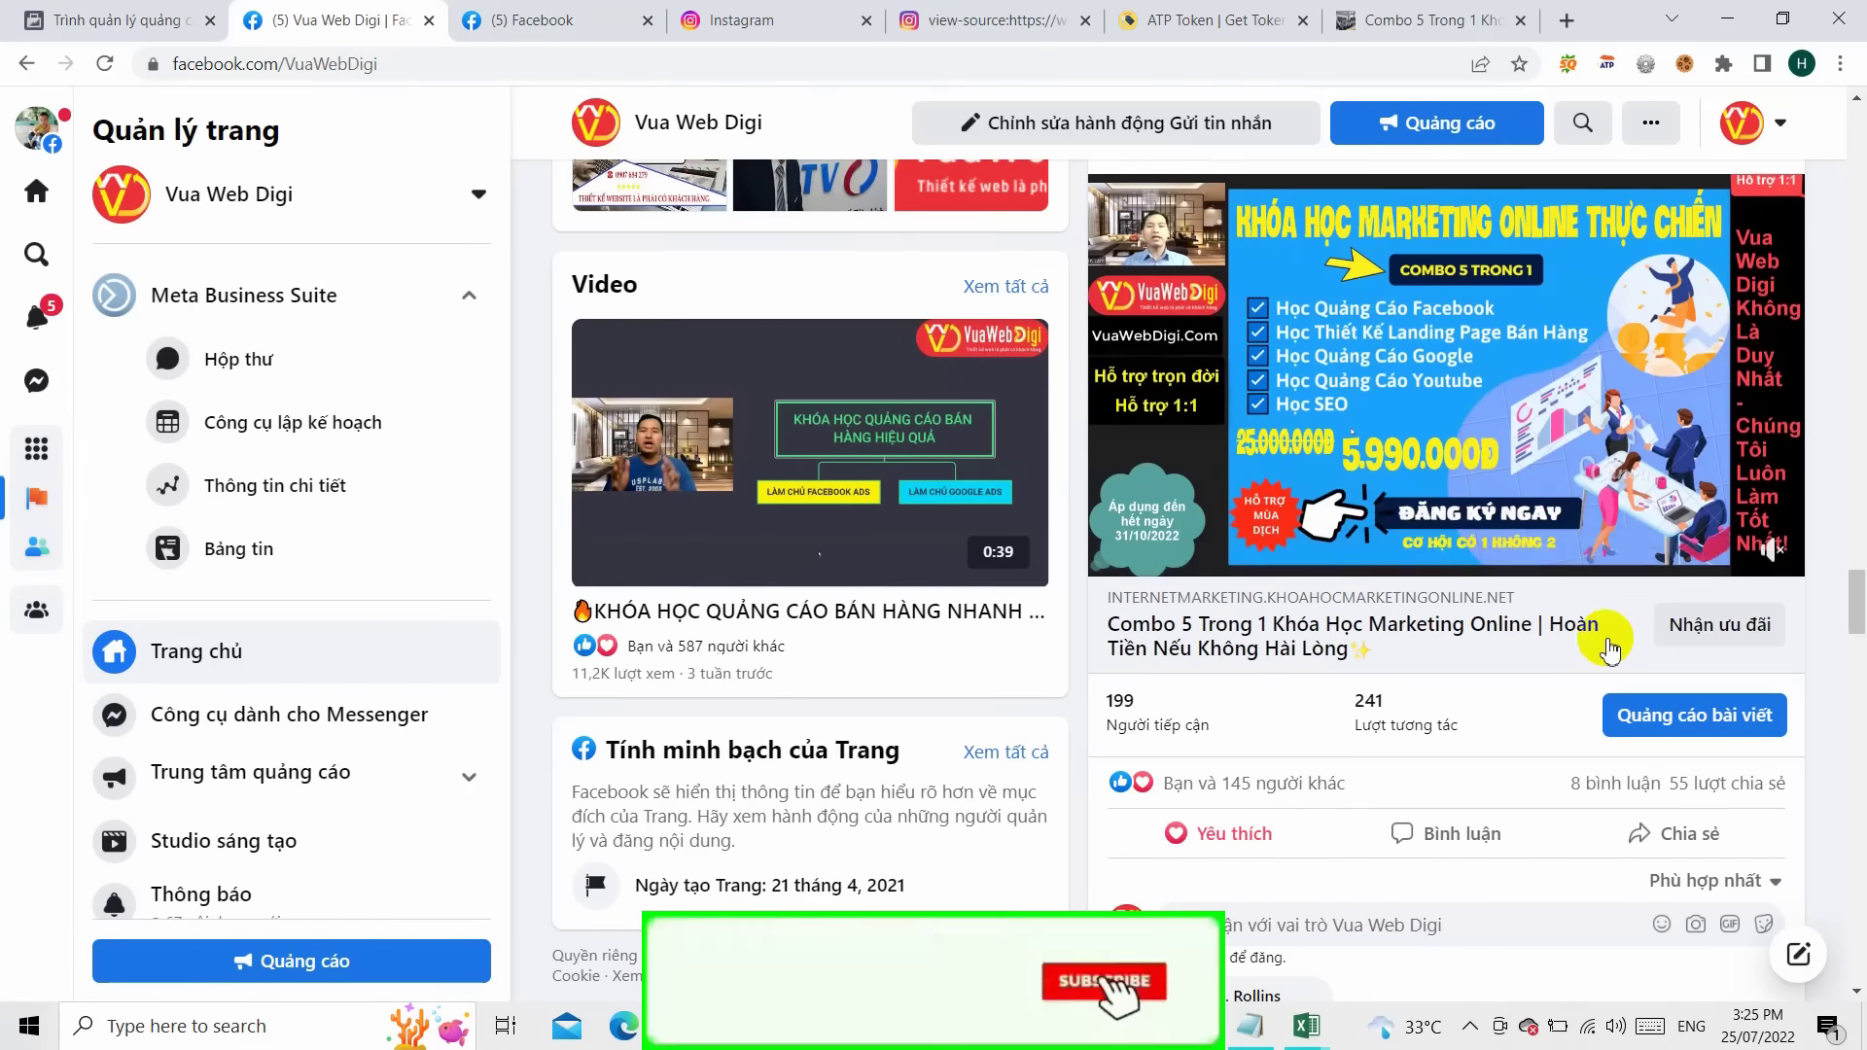
{"action": "left_click", "coordinate": [1422, 20]}
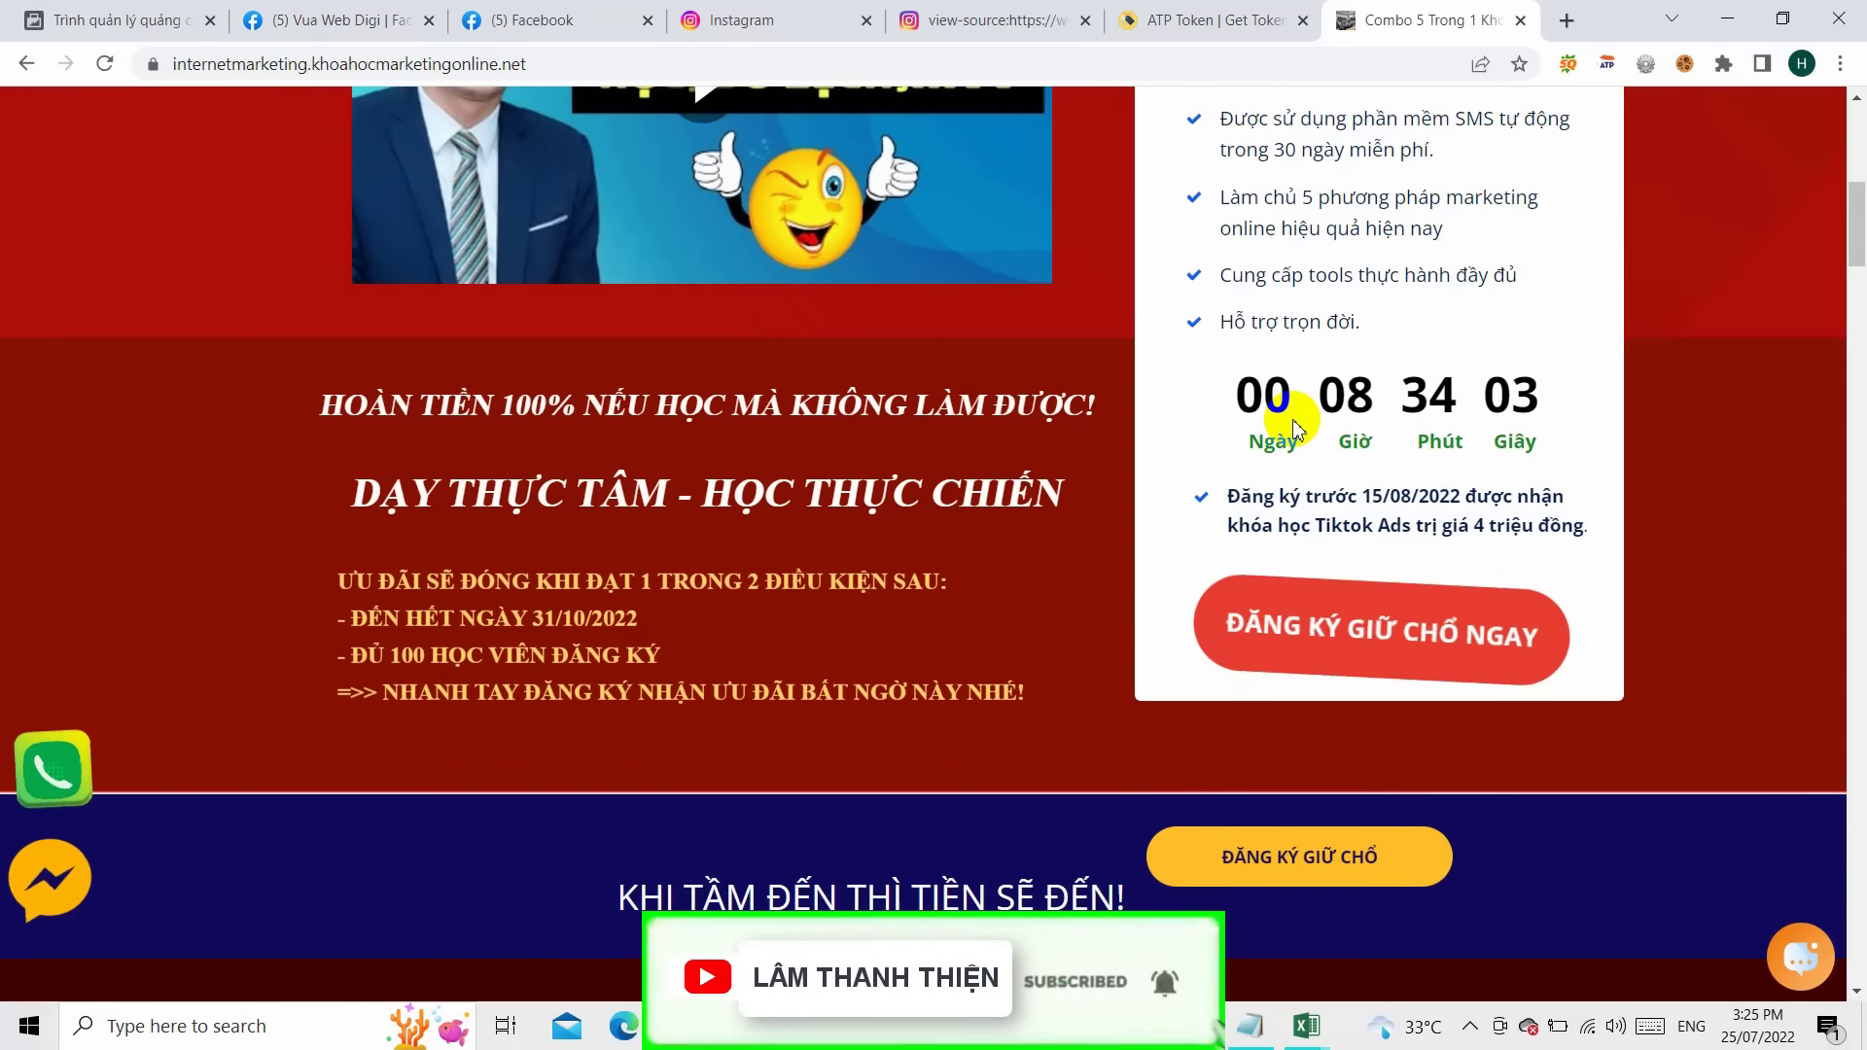
{"action": "left_click", "coordinate": [1088, 375]}
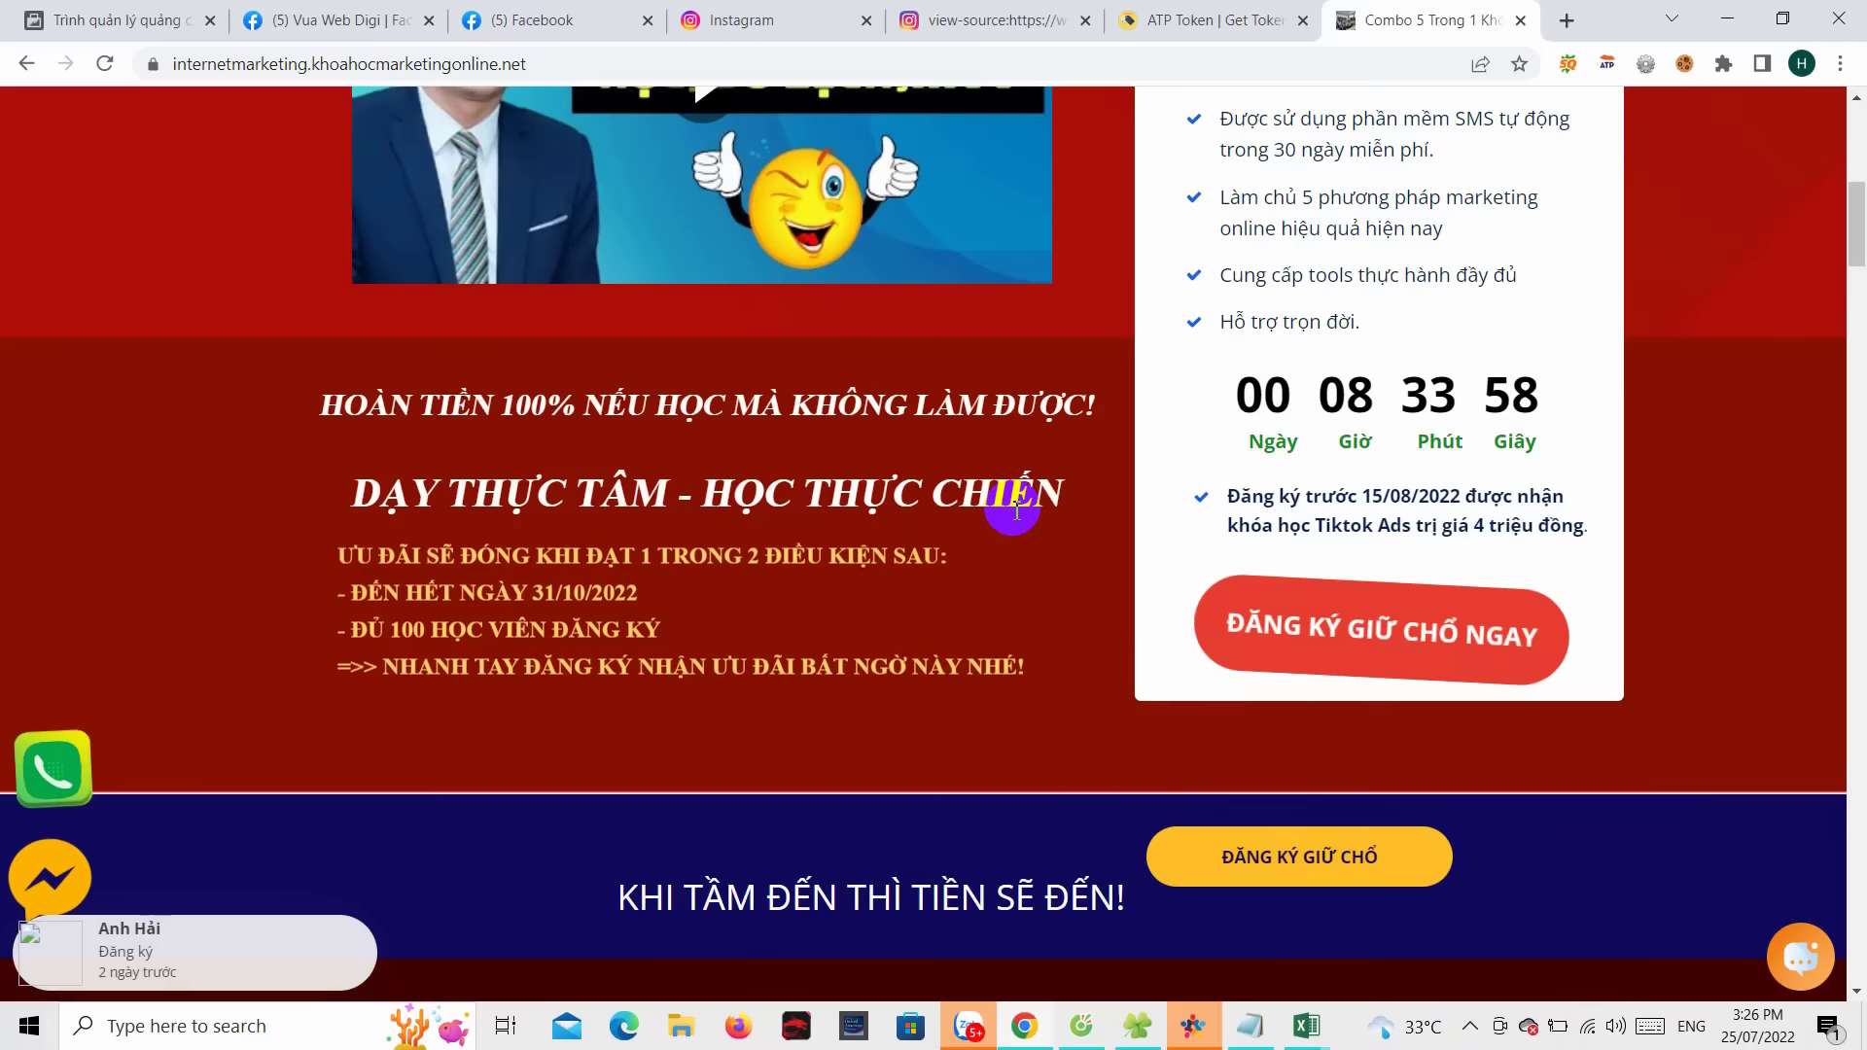
{"action": "scroll", "coordinate": [1013, 515], "scroll_direction": "up", "scroll_amount": 3}
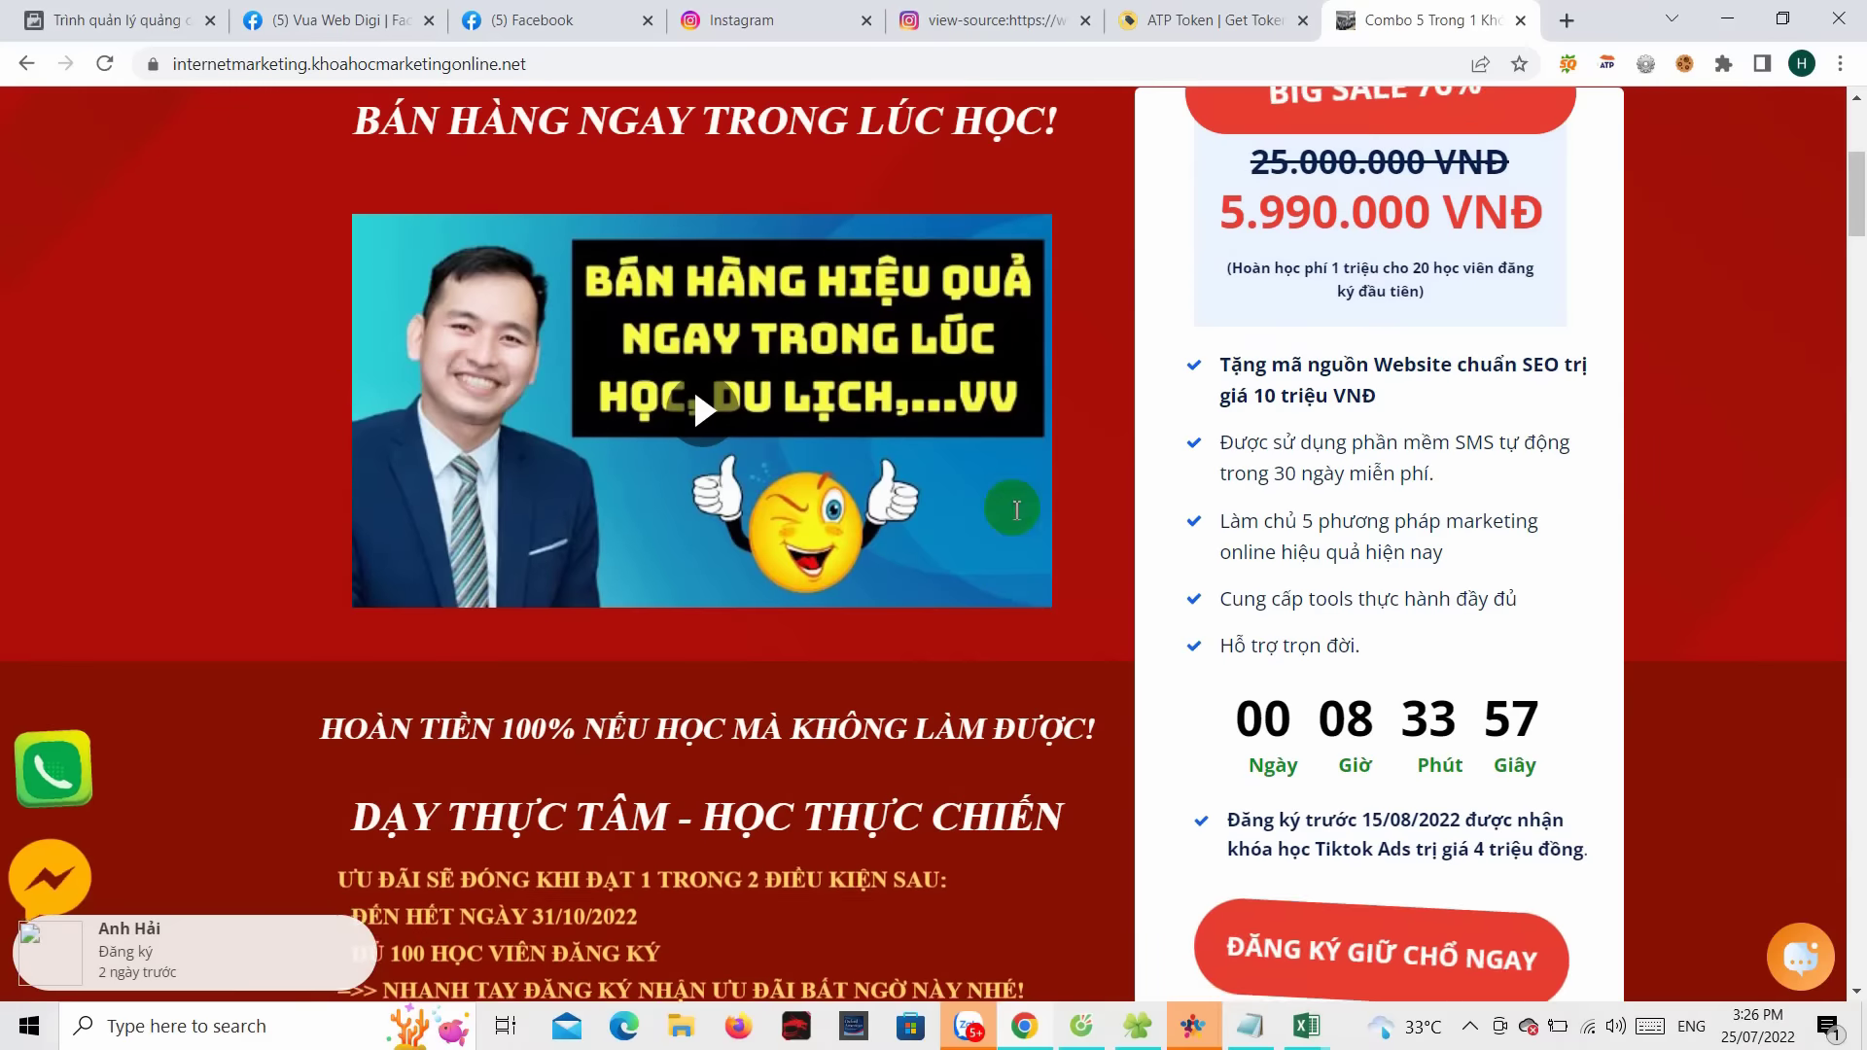
- Go back to Ads Manager and proceed with the traffic objective to the campaign setup
{"action": "left_click", "coordinate": [133, 13]}
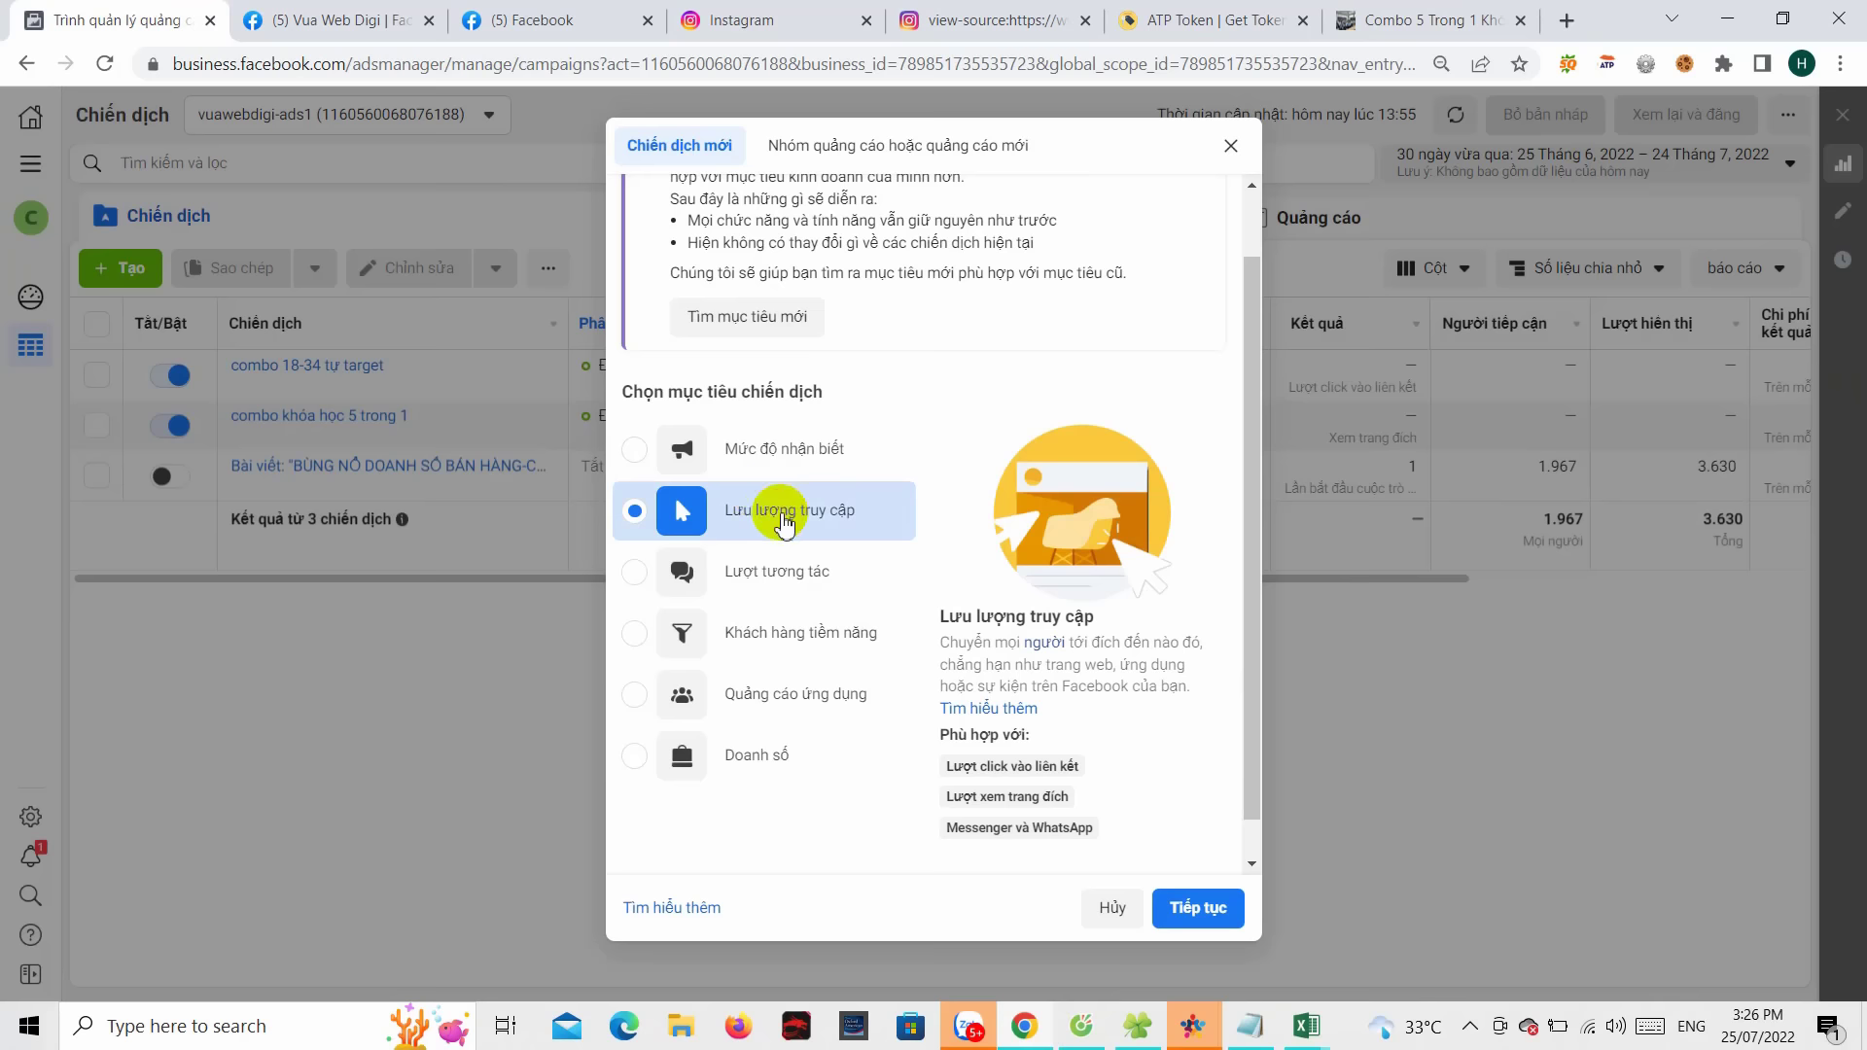
{"action": "scroll", "coordinate": [1138, 807], "scroll_direction": "down", "scroll_amount": 1}
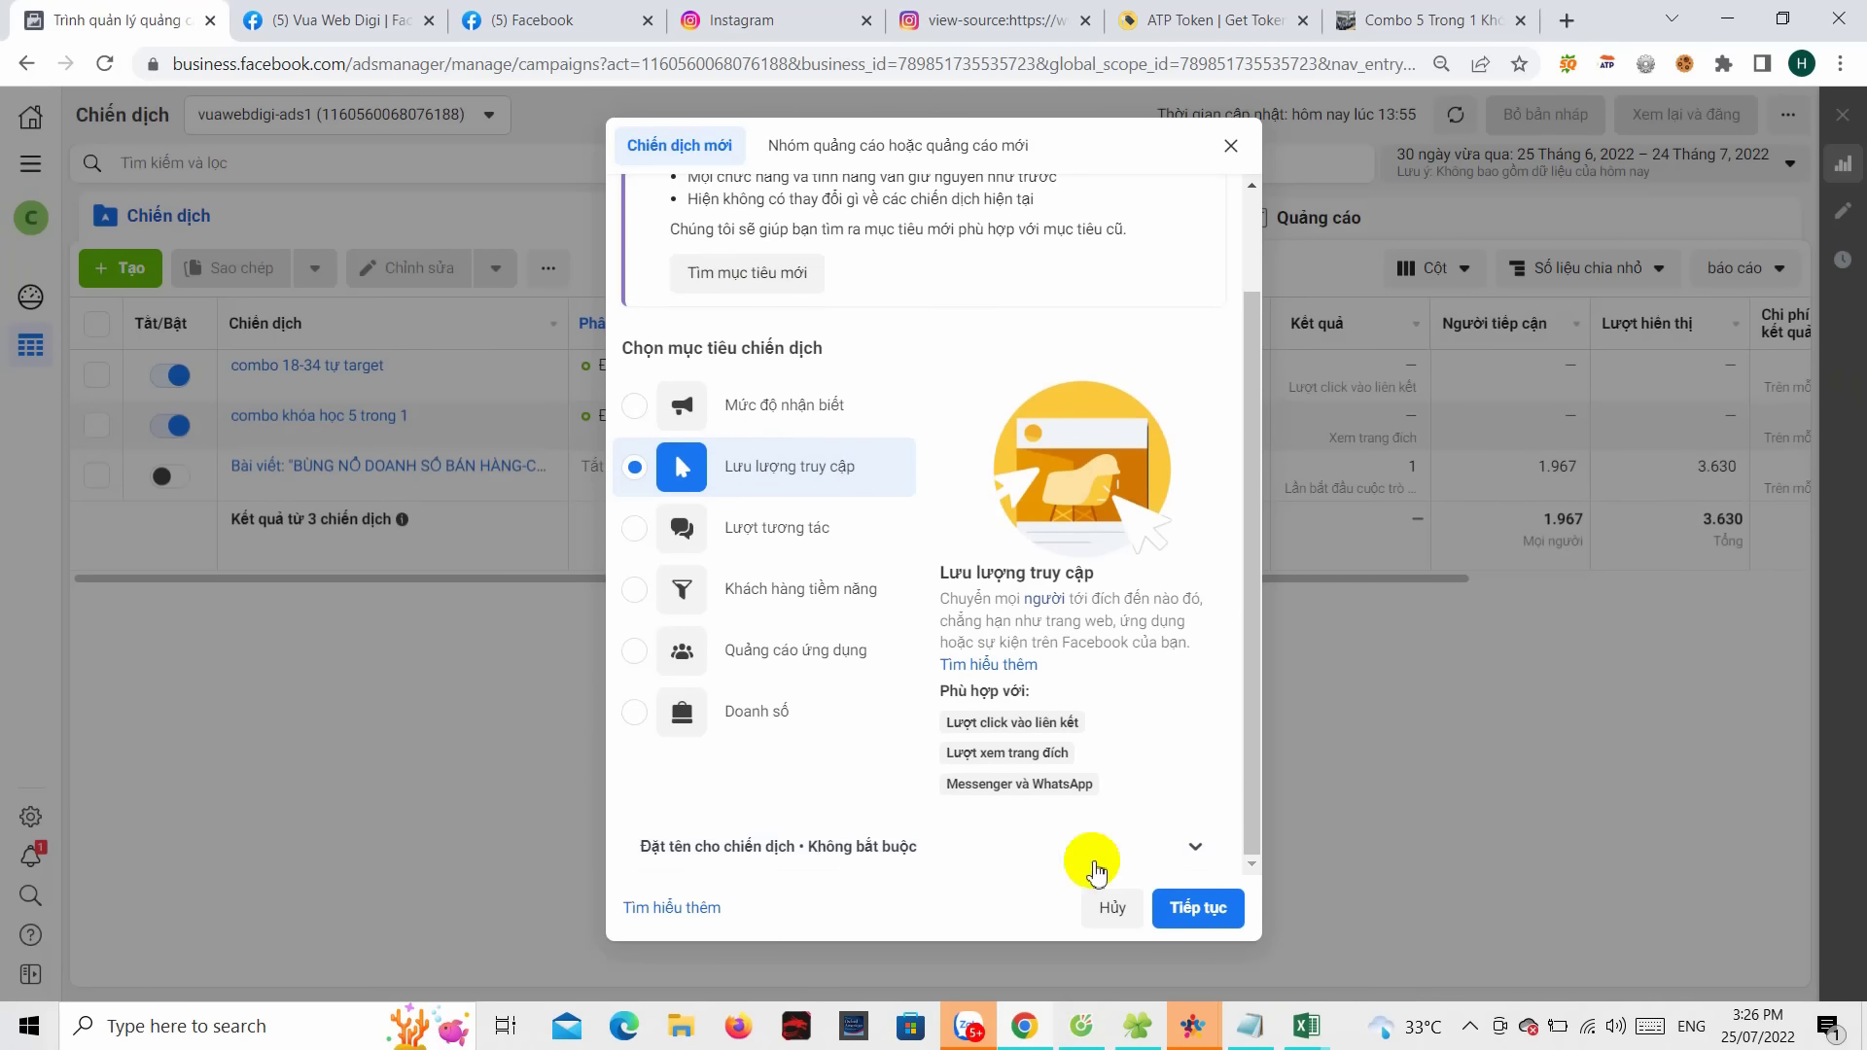
{"action": "left_click", "coordinate": [1195, 912]}
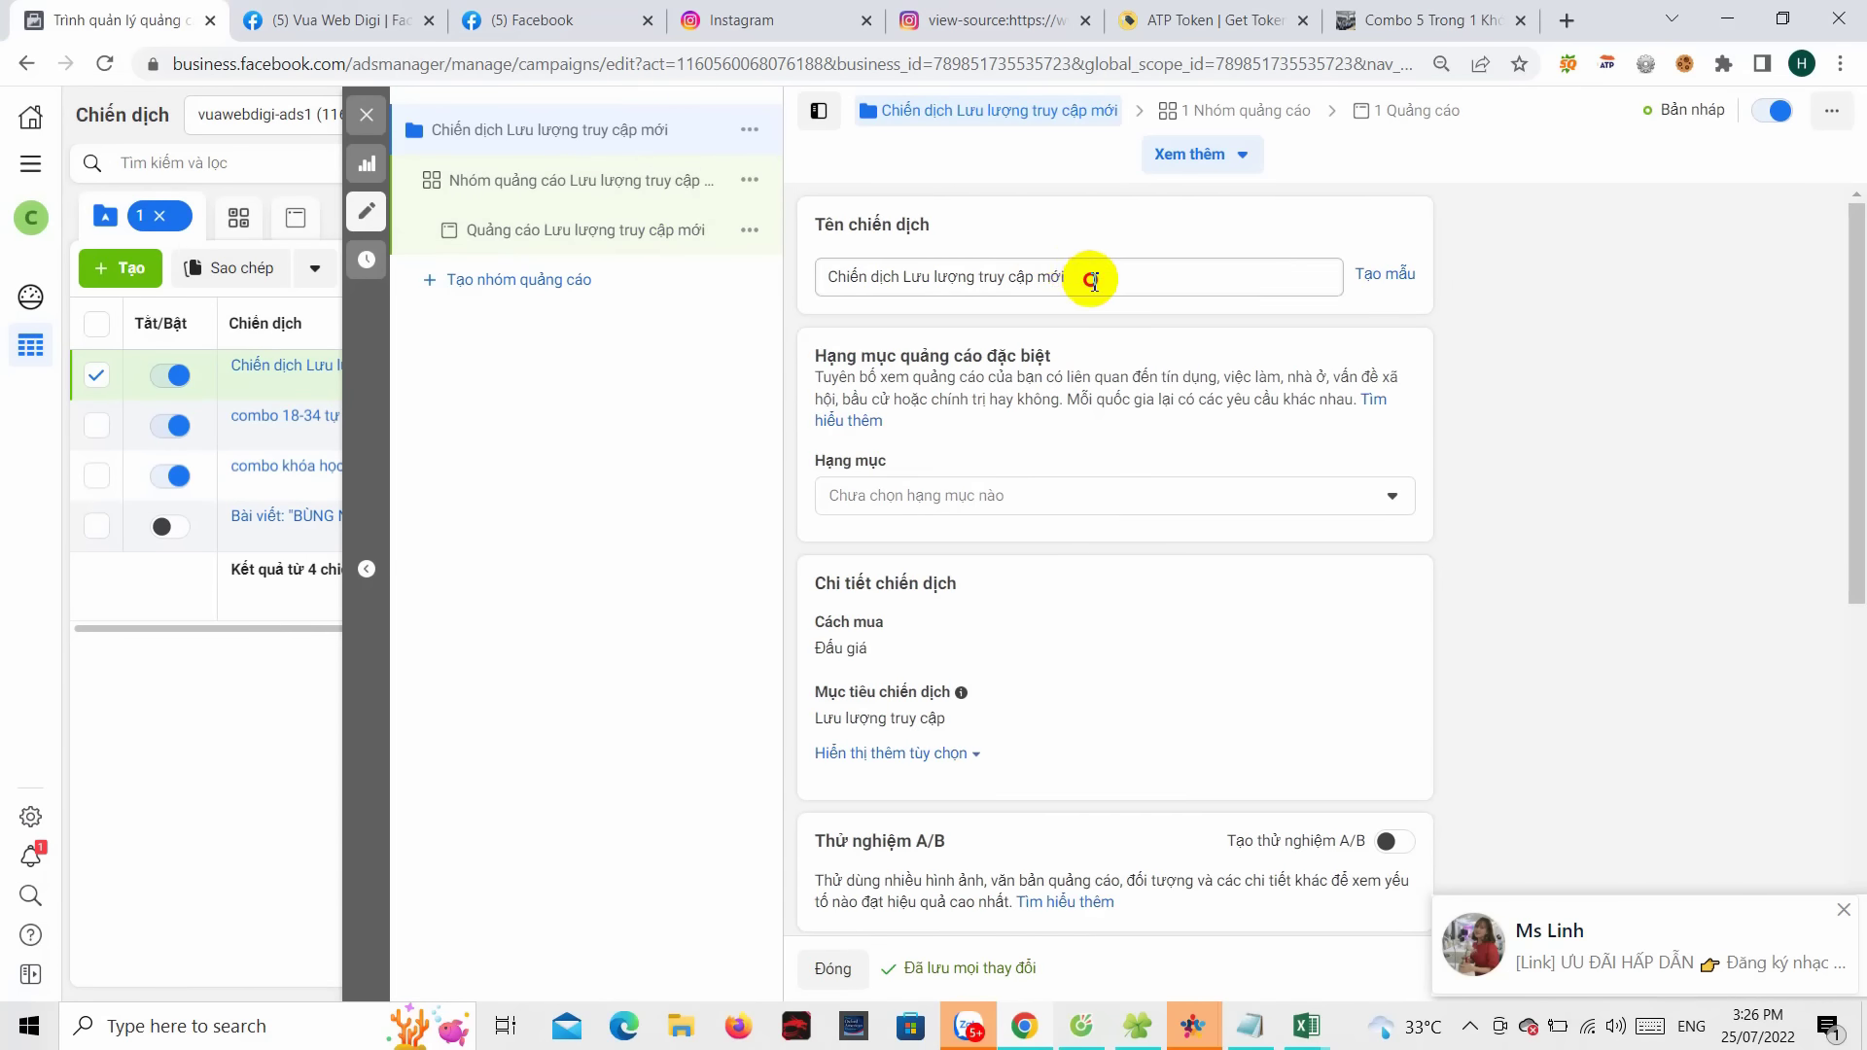
- Name the campaign "Combo khóa học marketing online 5 trong 1 - tệp đối tượng tùy chỉnh"
{"action": "left_click_drag", "start_coordinate": [1092, 281], "coordinate": [808, 289]}
{"action": "type", "text": "C"}
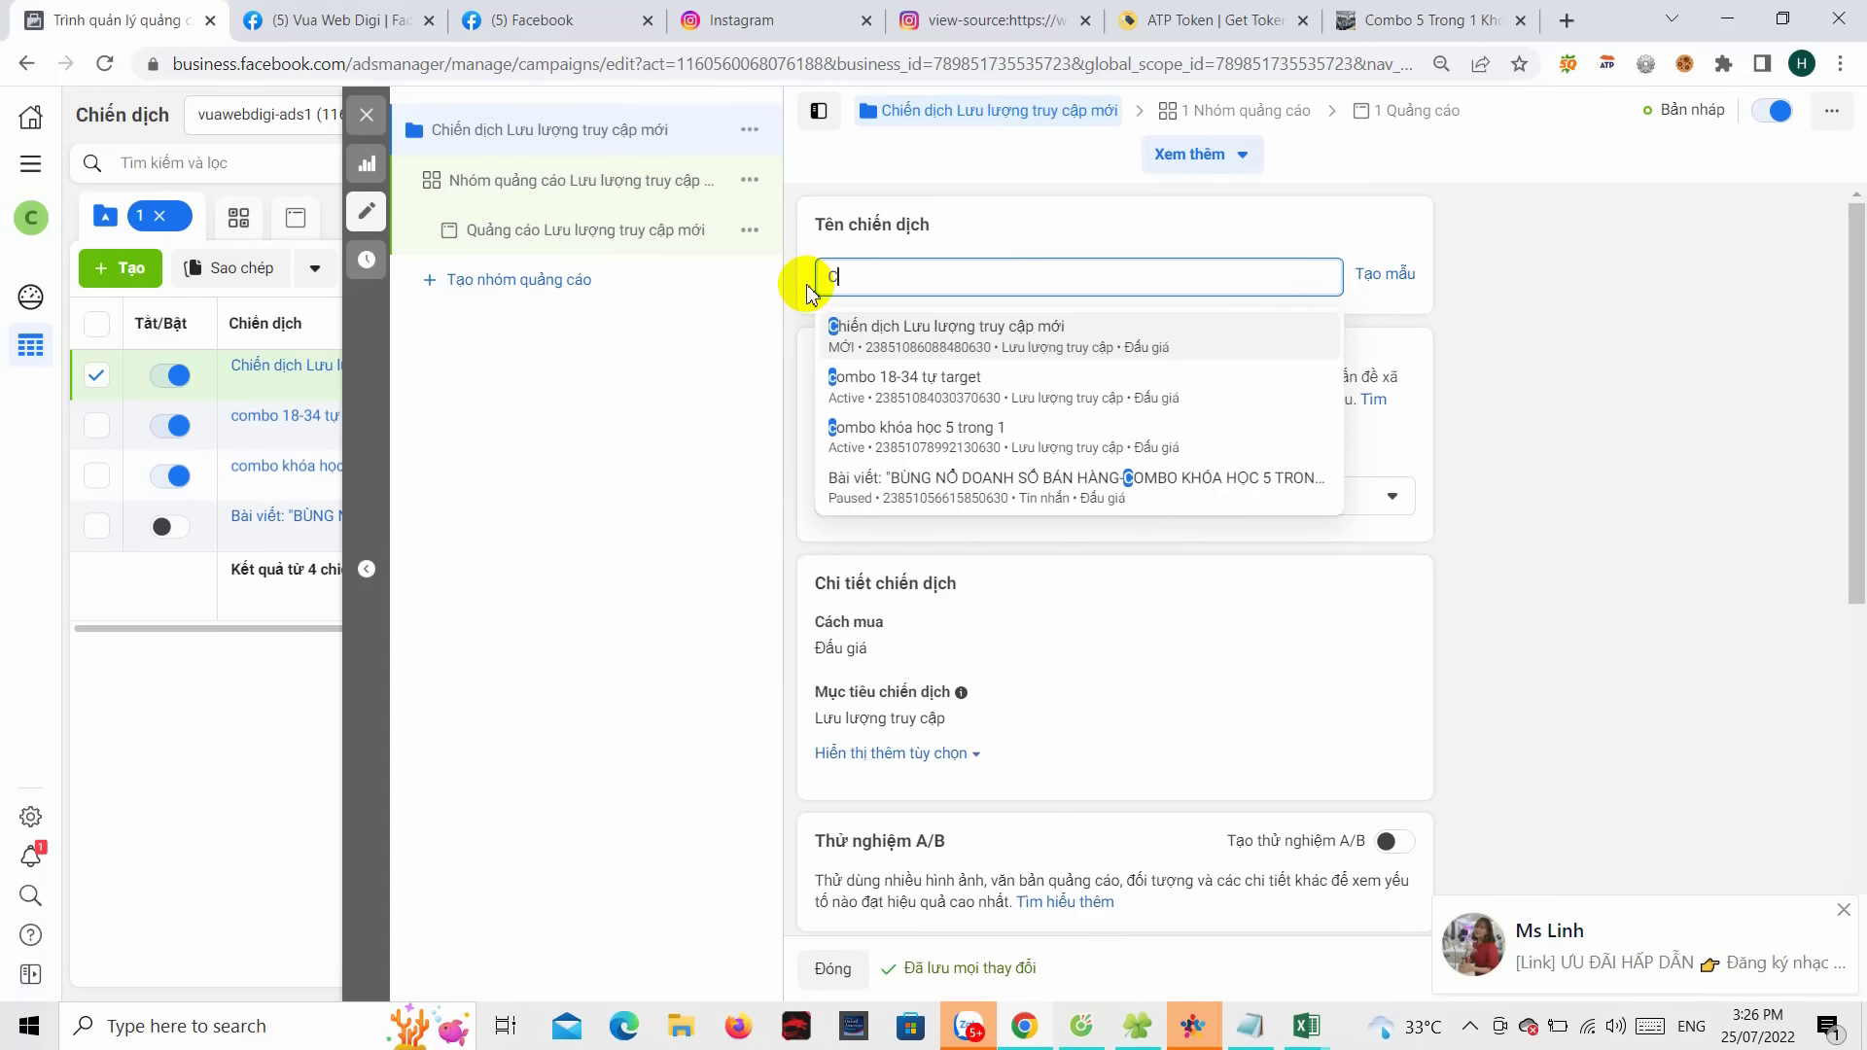
{"action": "type", "text": "ombo khóa học mar"}
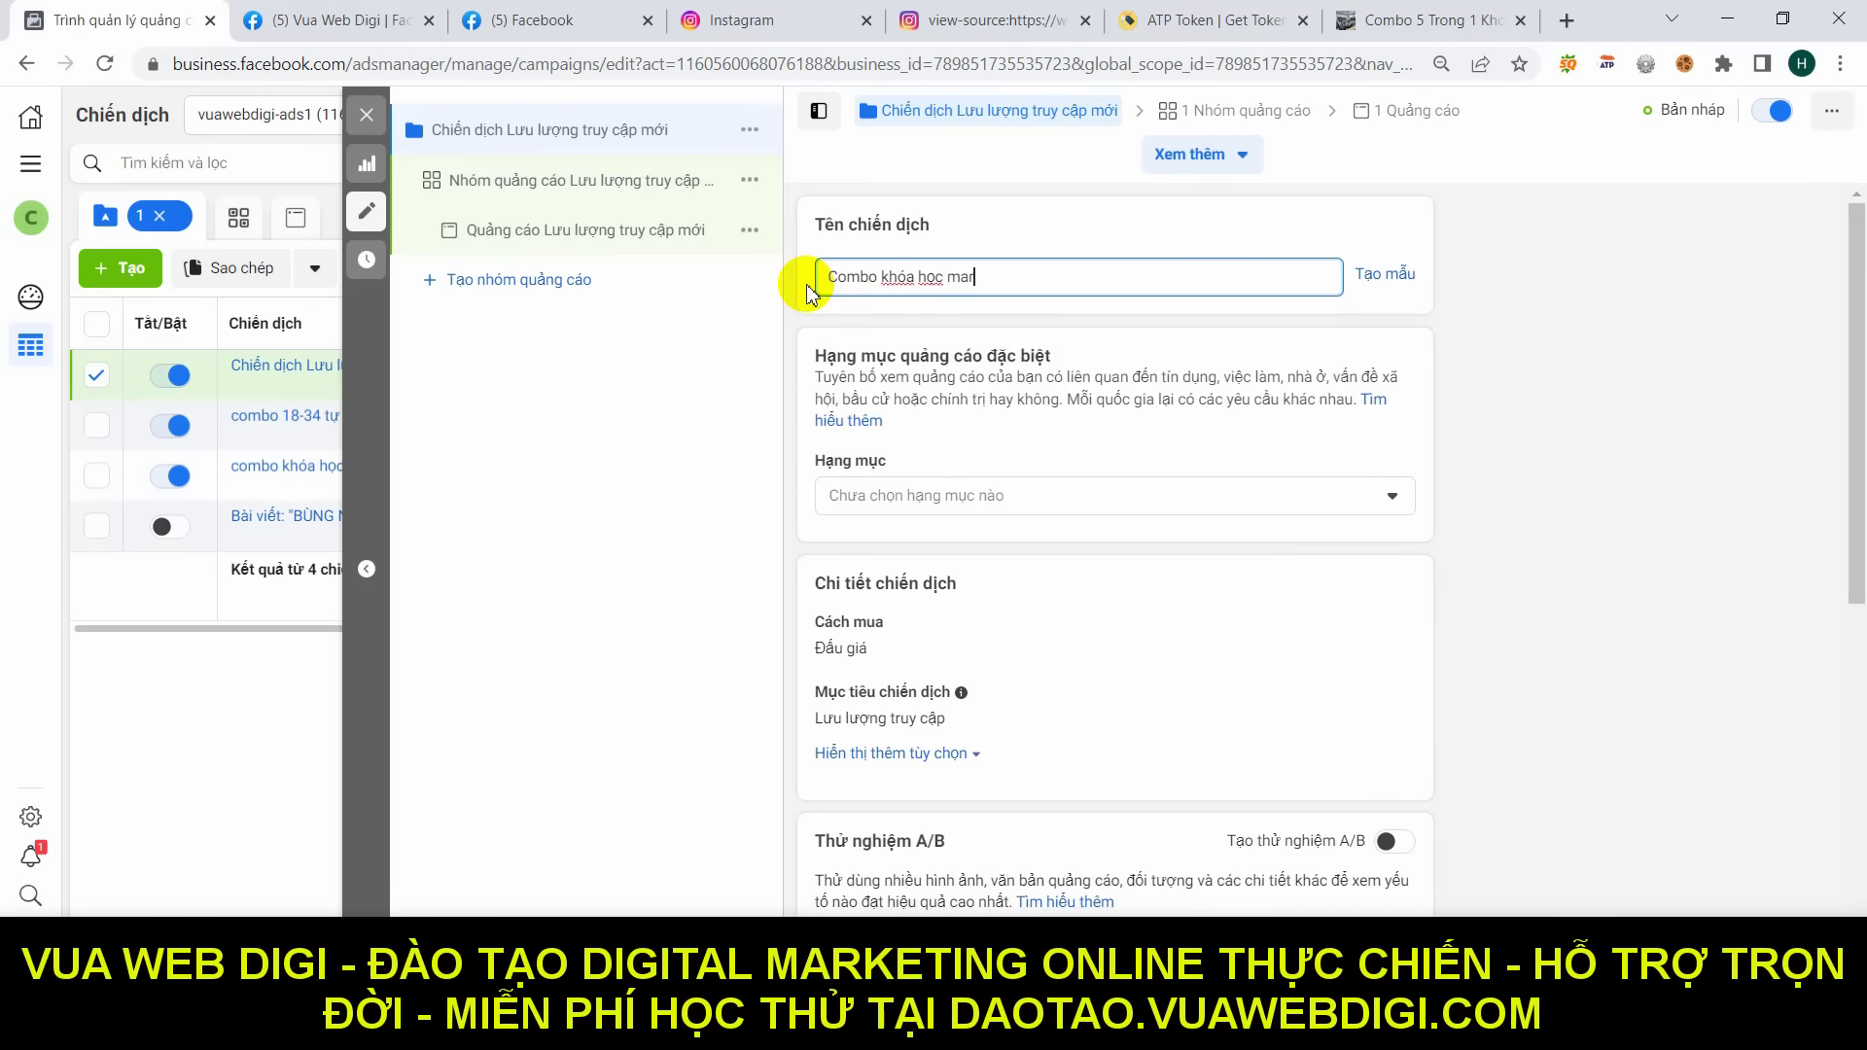
{"action": "type", "text": "keting online "}
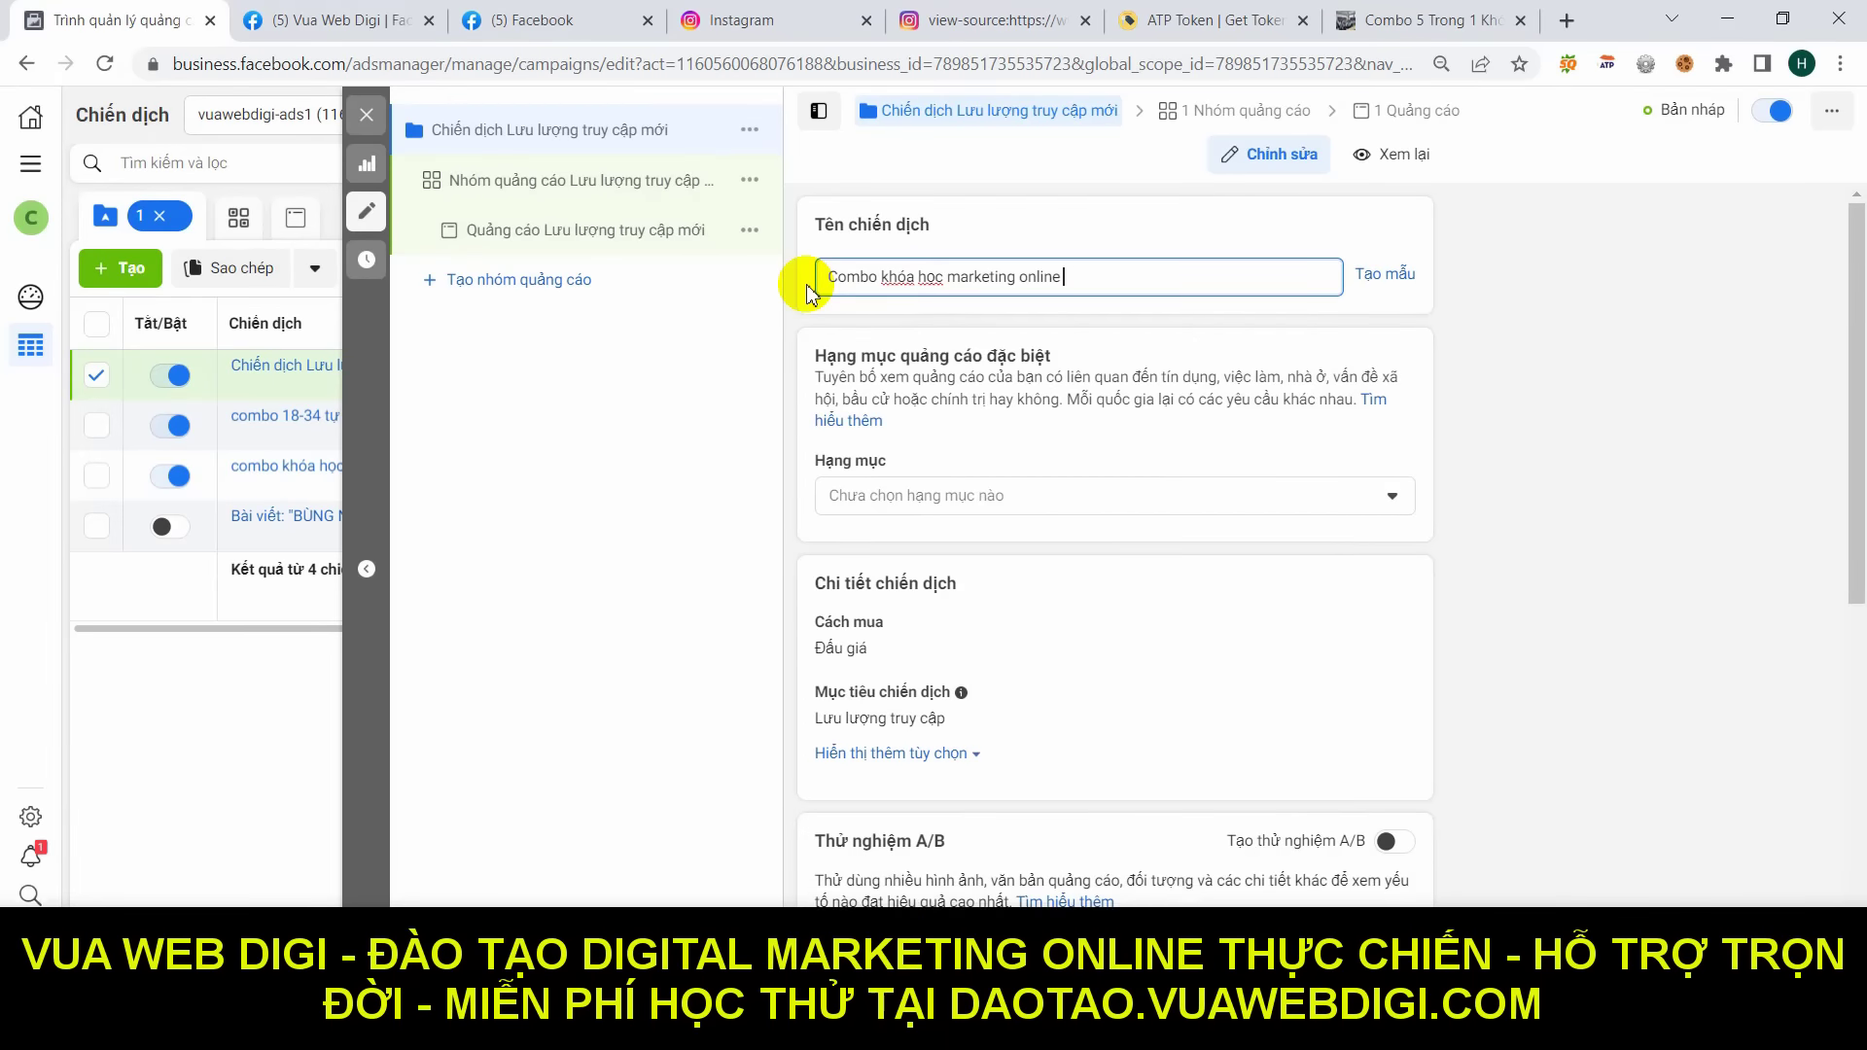
{"action": "type", "text": "5 trong 1 - tệ"}
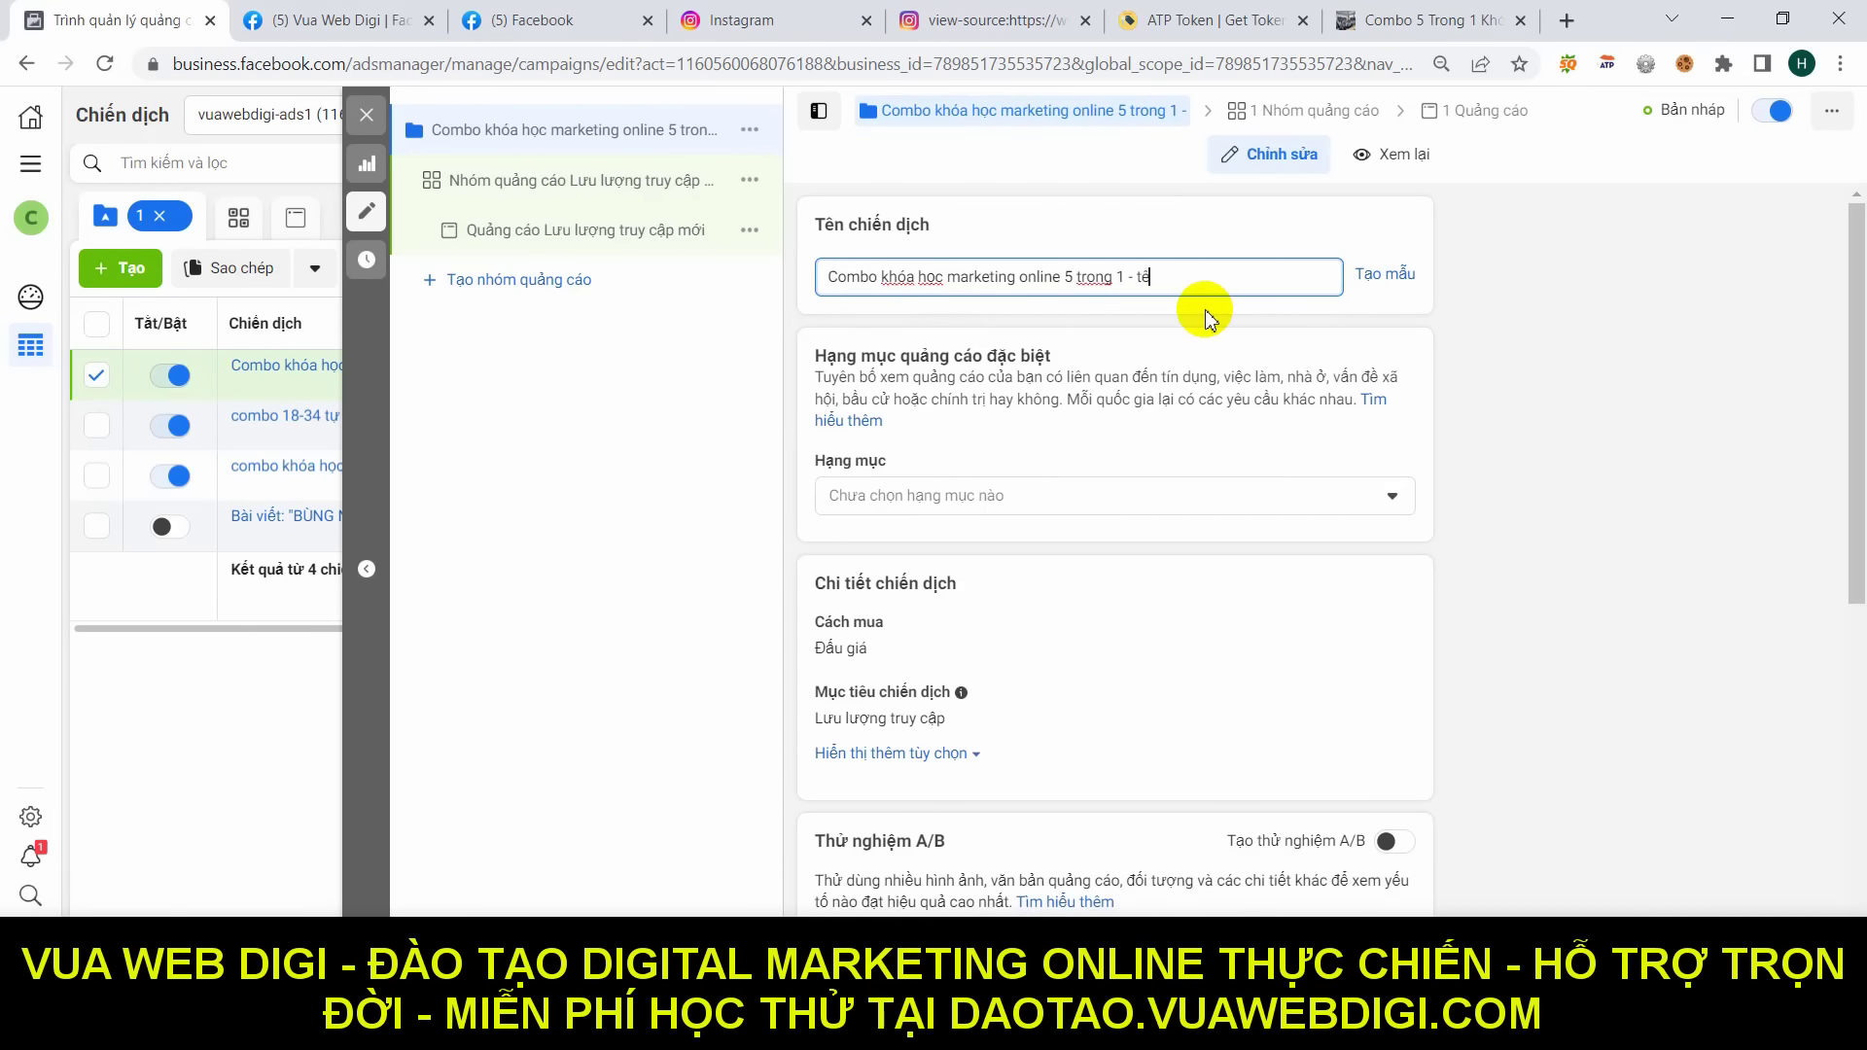
{"action": "type", "text": "têp đối"}
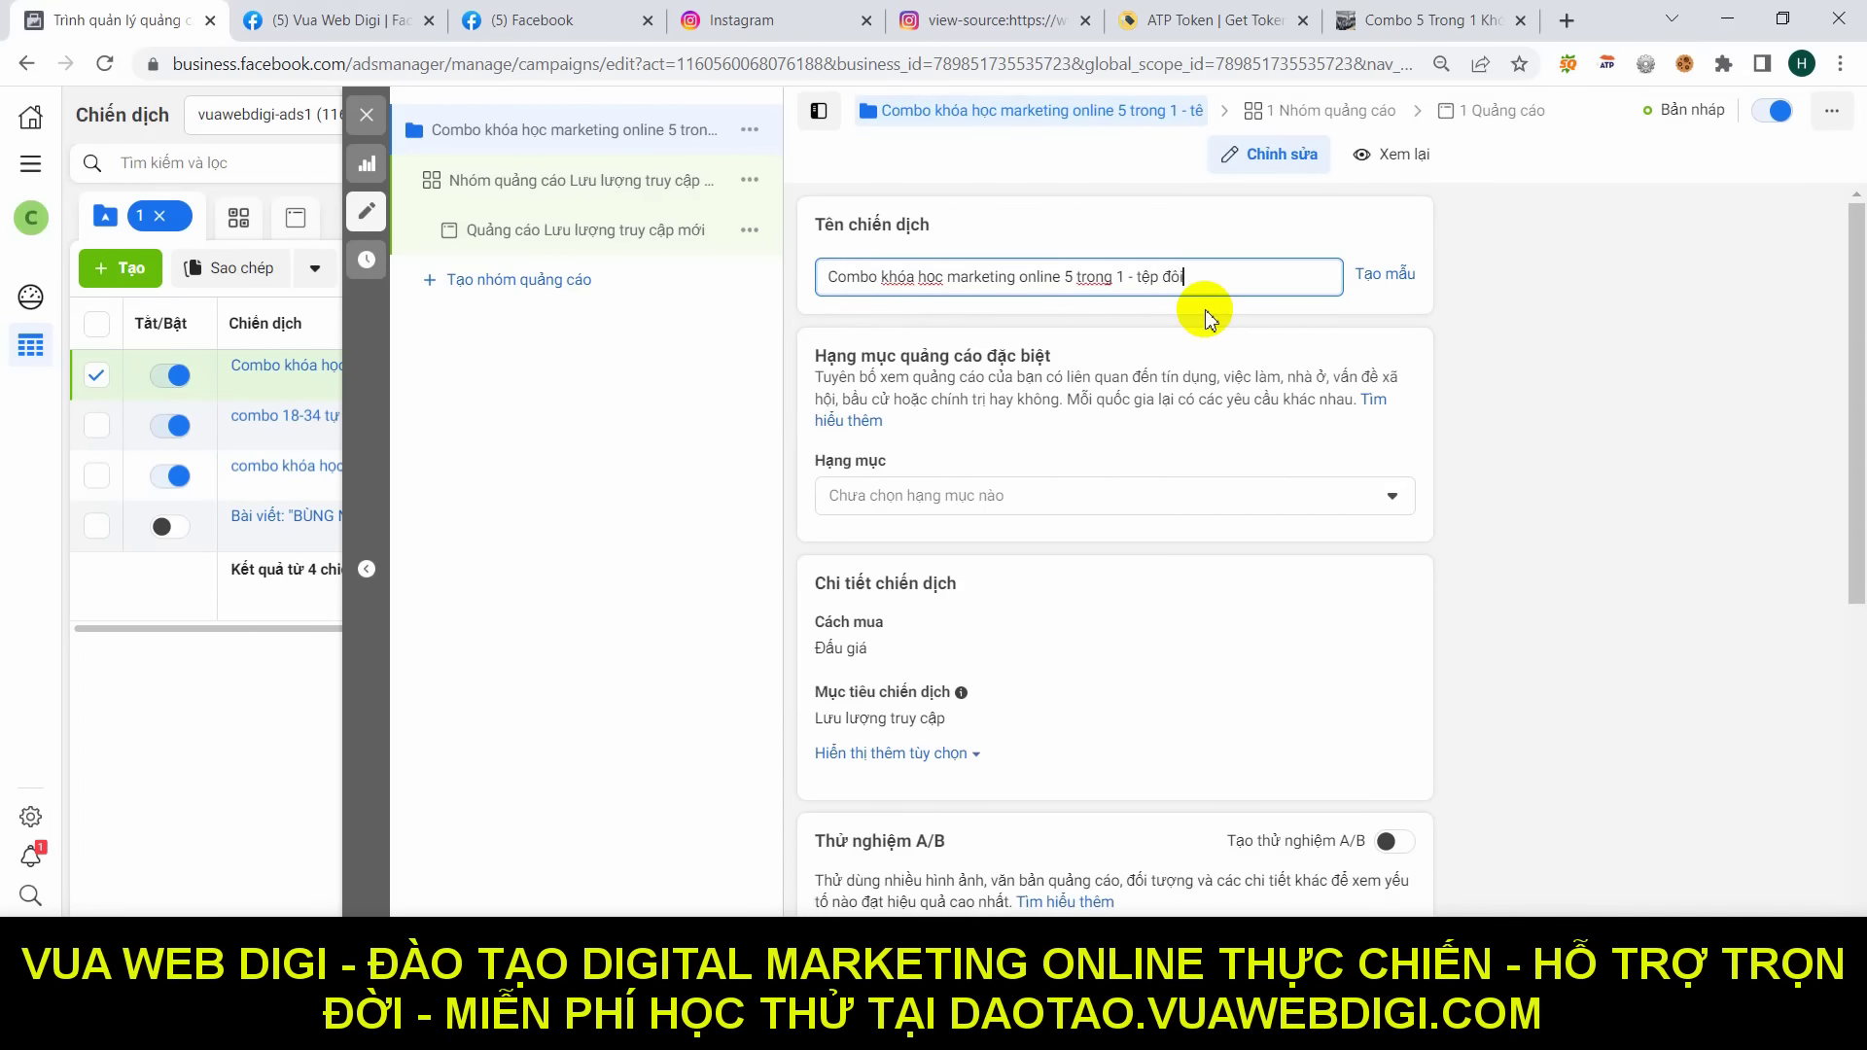
{"action": "type", "text": " tương"}
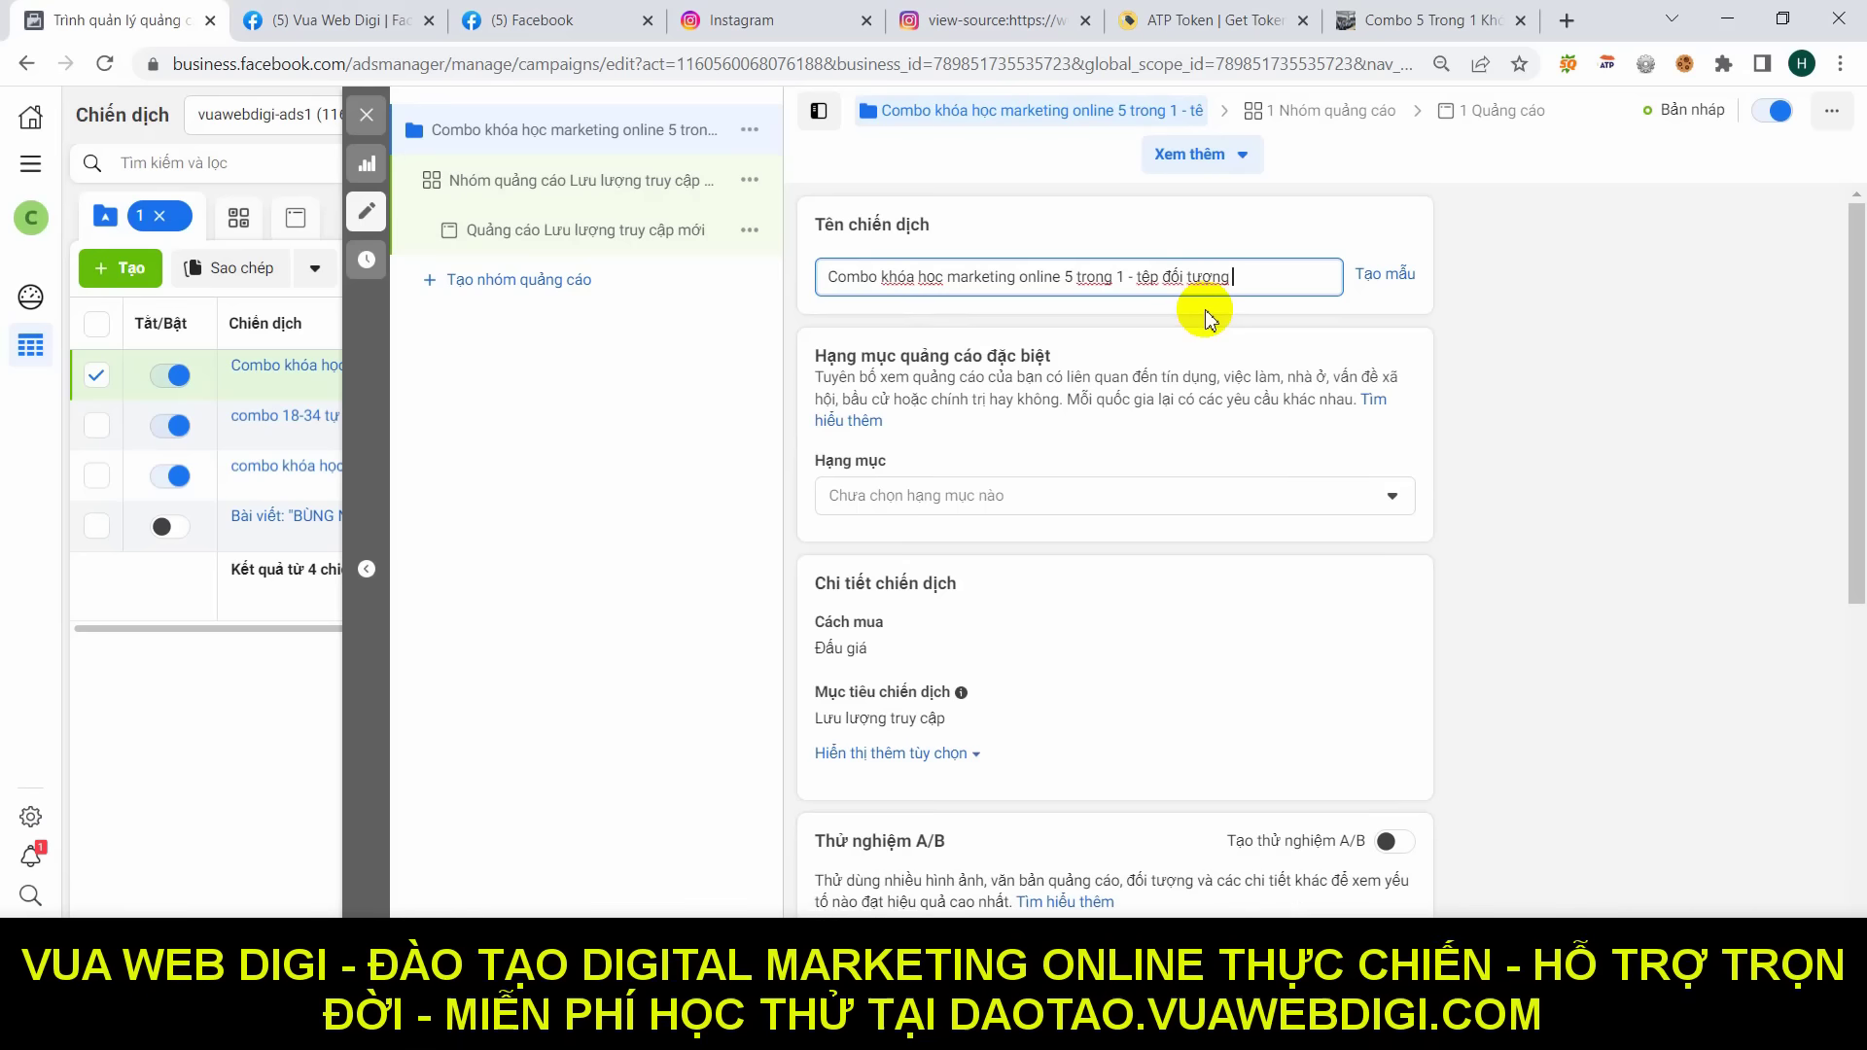
{"action": "type", "text": " tùy chỉnh"}
{"action": "left_click", "coordinate": [1123, 321]}
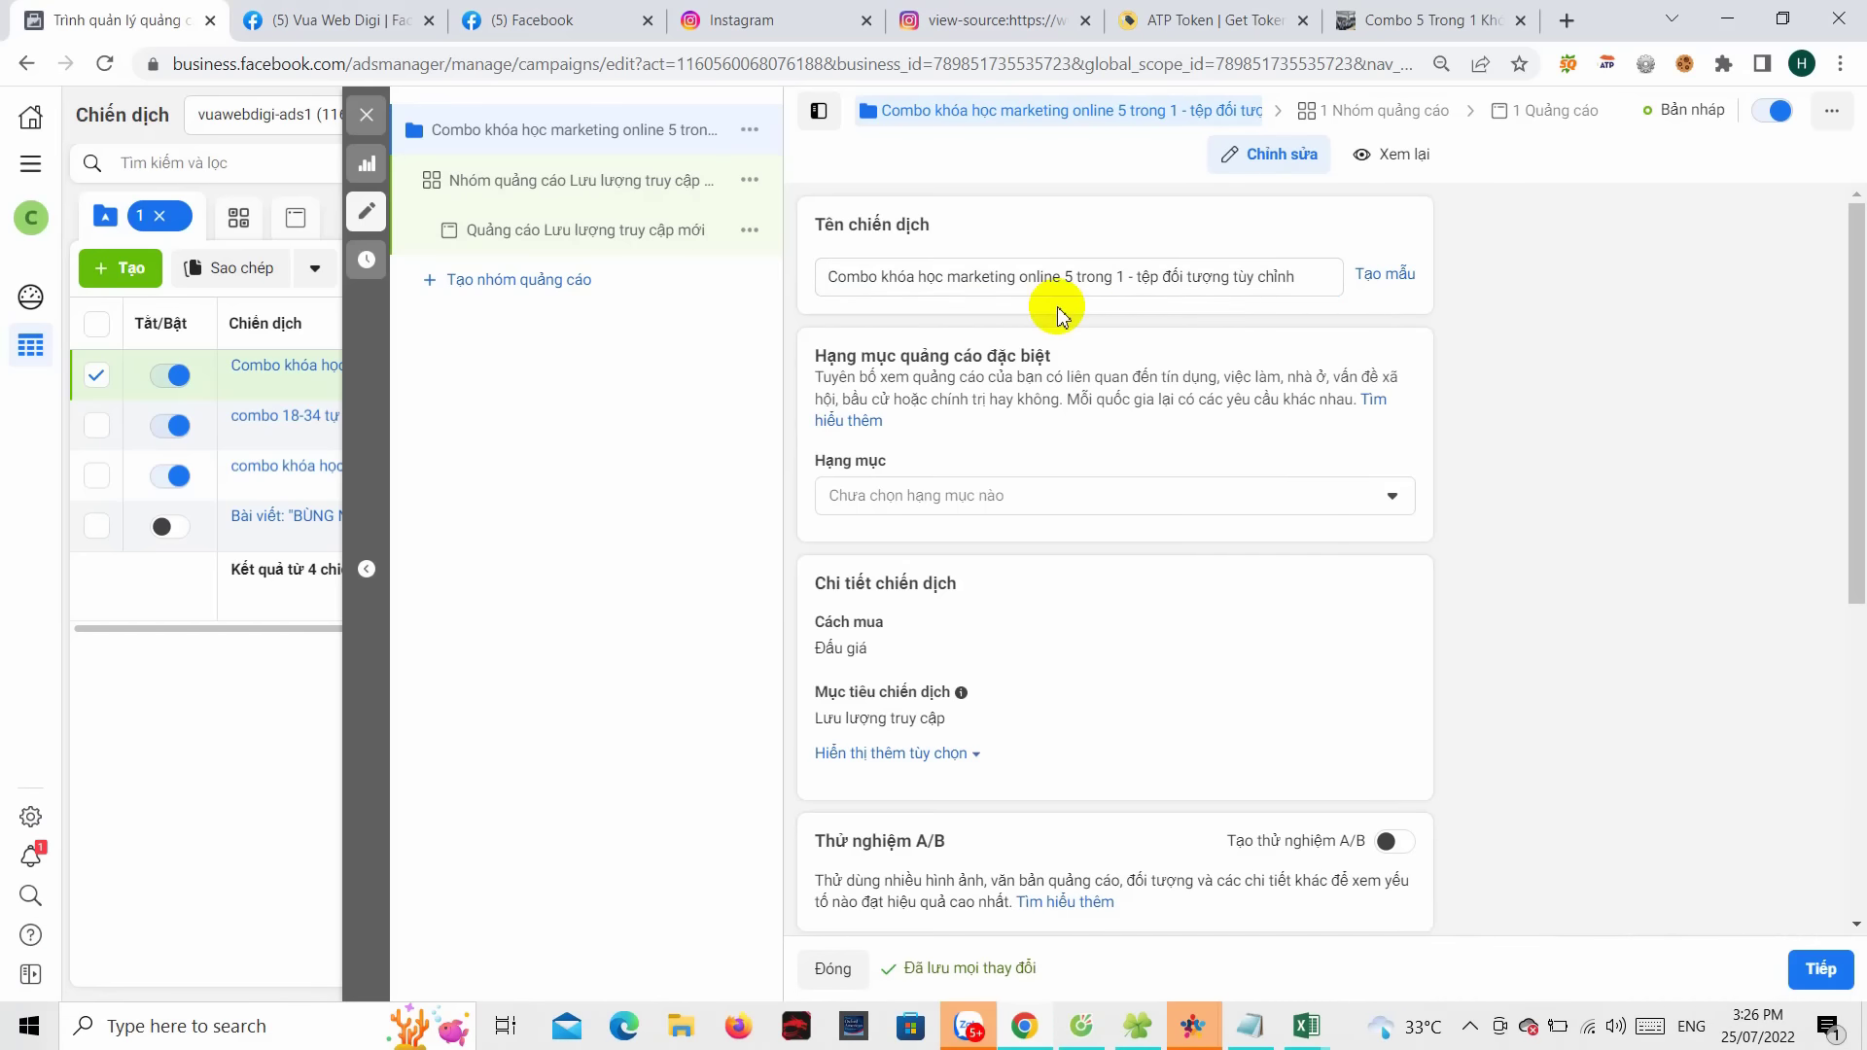
- Set the campaign budget to a lifetime budget (Ngân sách trọn đời) of 4.000.000 ₫ and continue to the ad set
{"action": "scroll", "coordinate": [1213, 309], "scroll_direction": "down", "scroll_amount": 6}
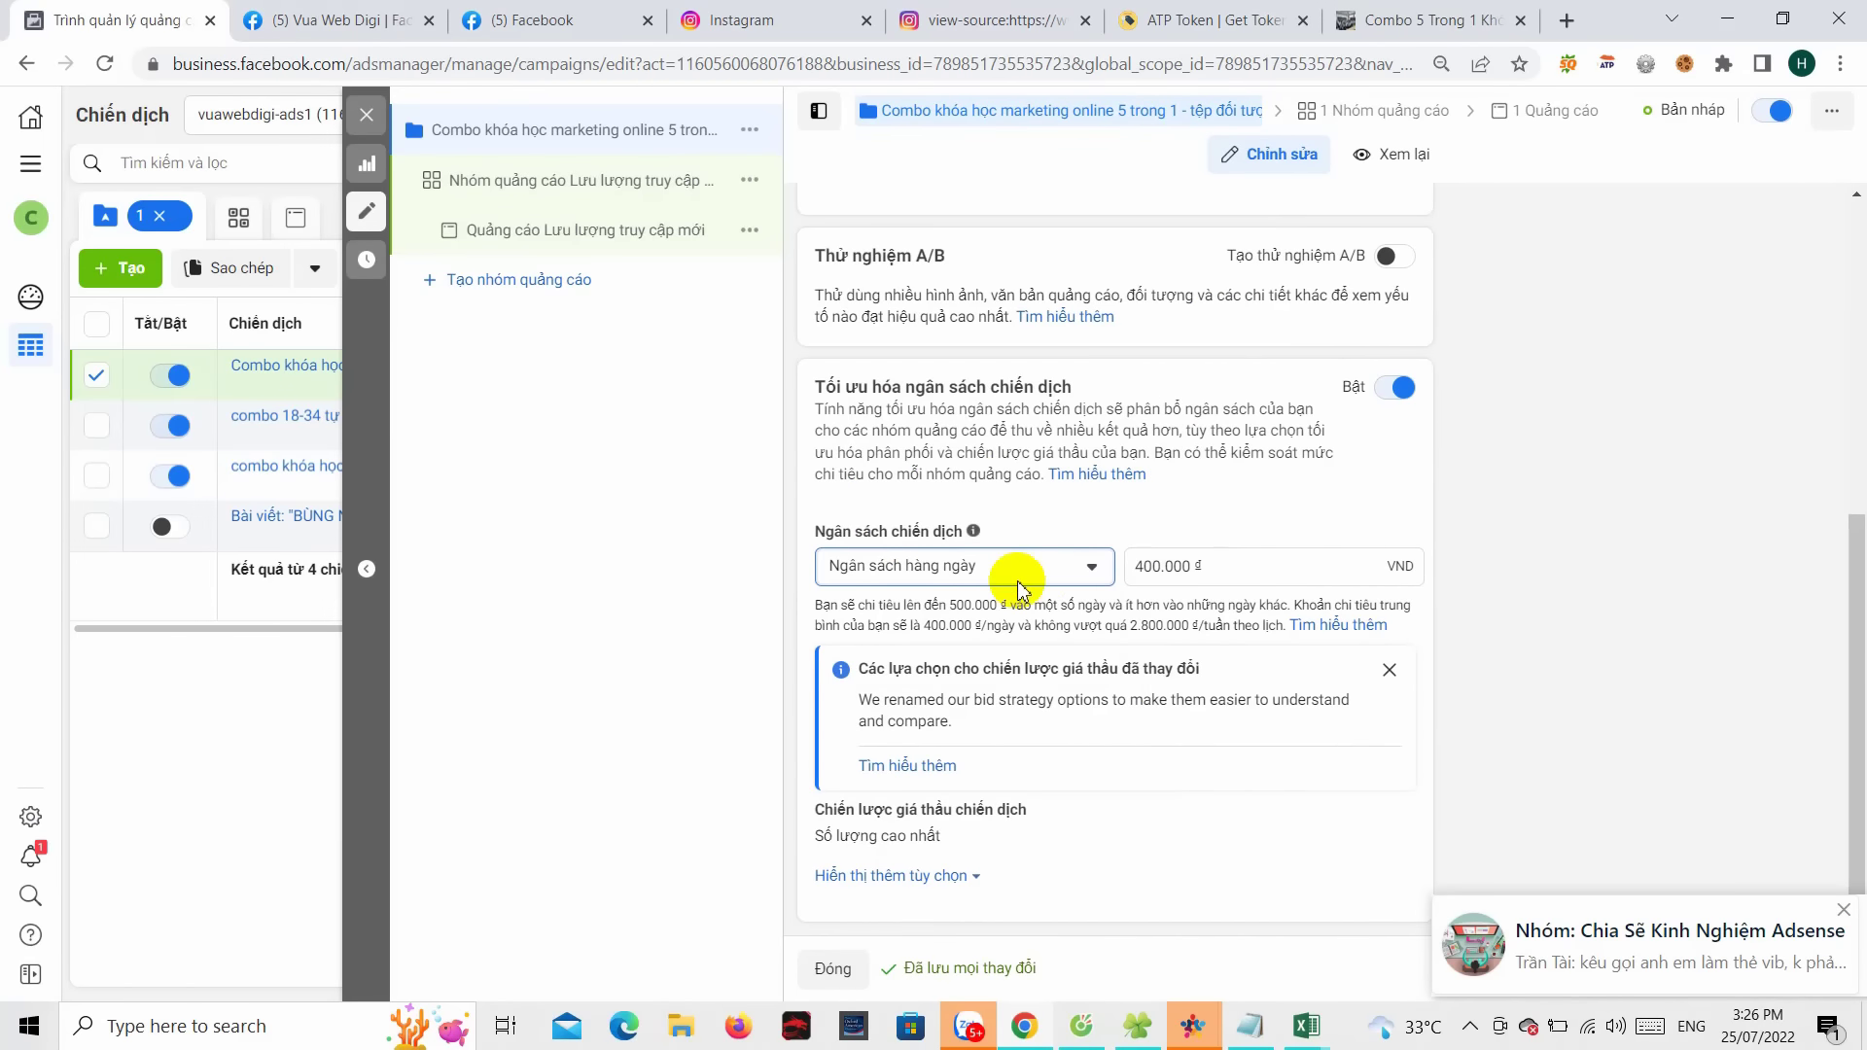
{"action": "left_click", "coordinate": [980, 574]}
{"action": "left_click", "coordinate": [907, 649]}
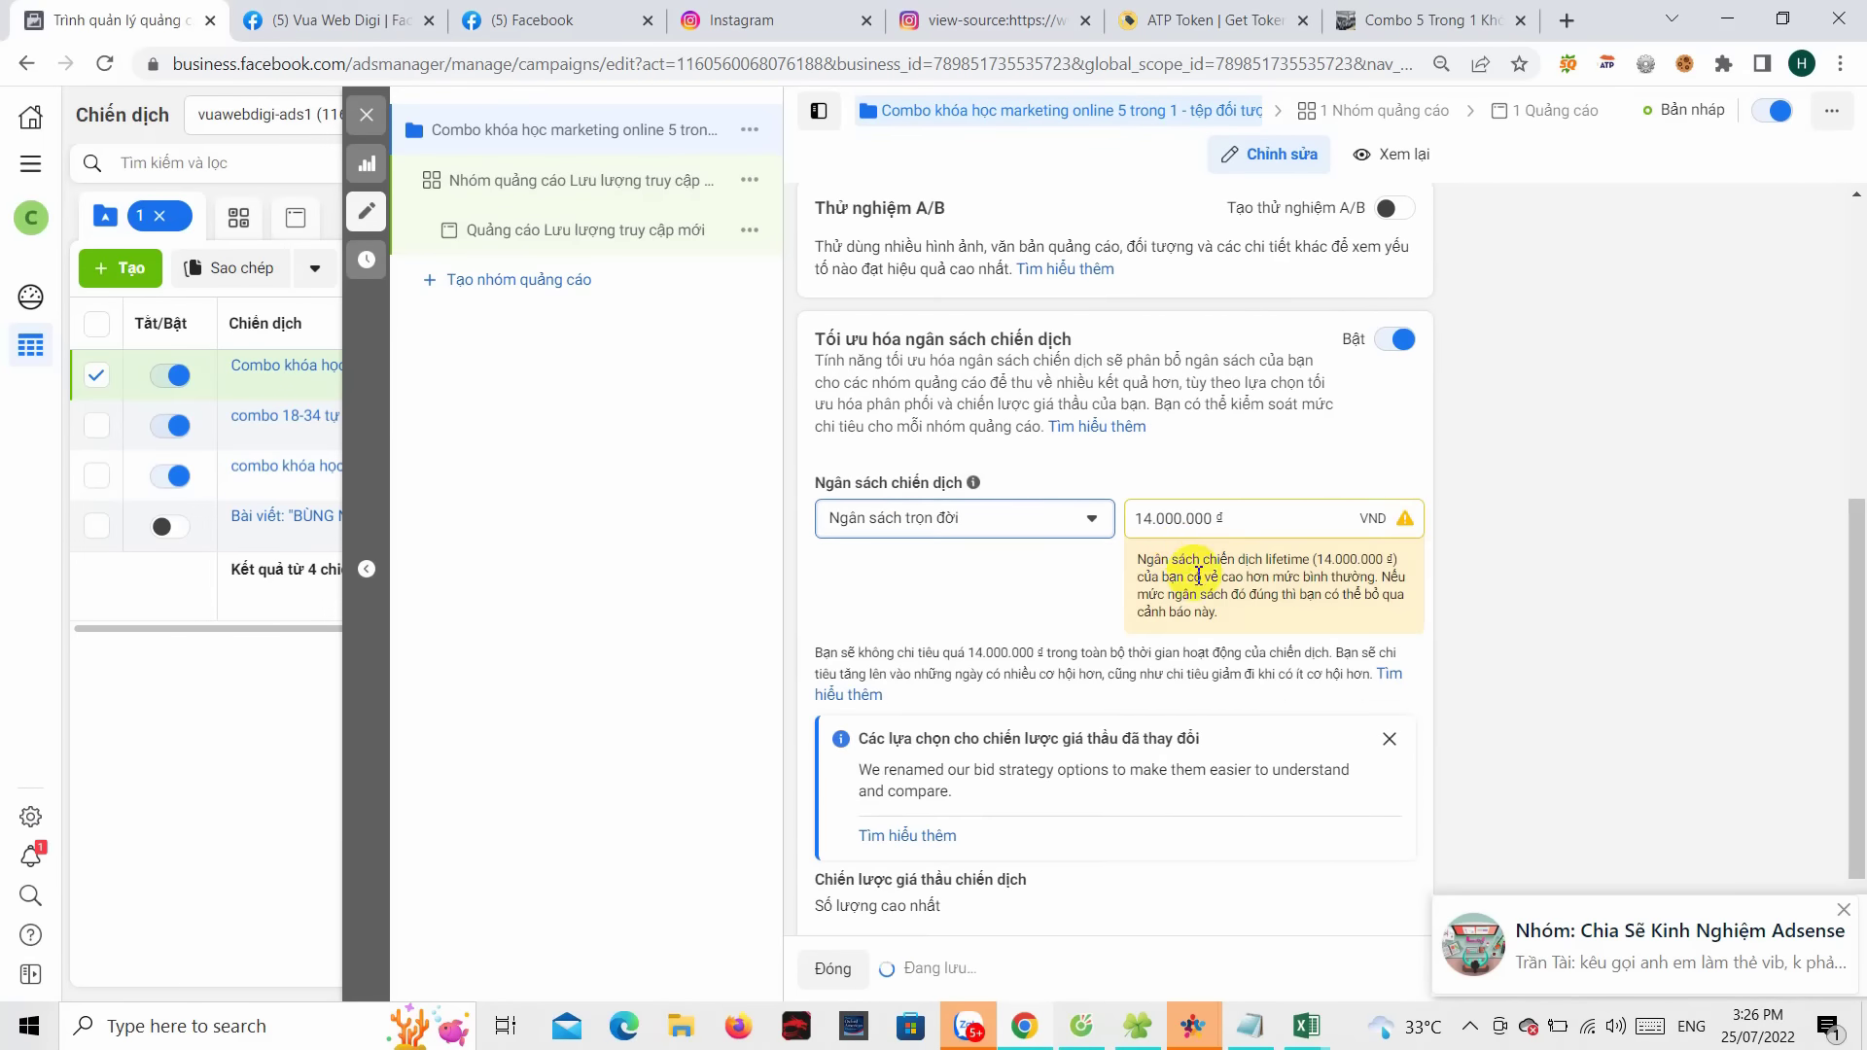
{"action": "left_click", "coordinate": [1148, 522]}
{"action": "key", "text": "BackSpace"}
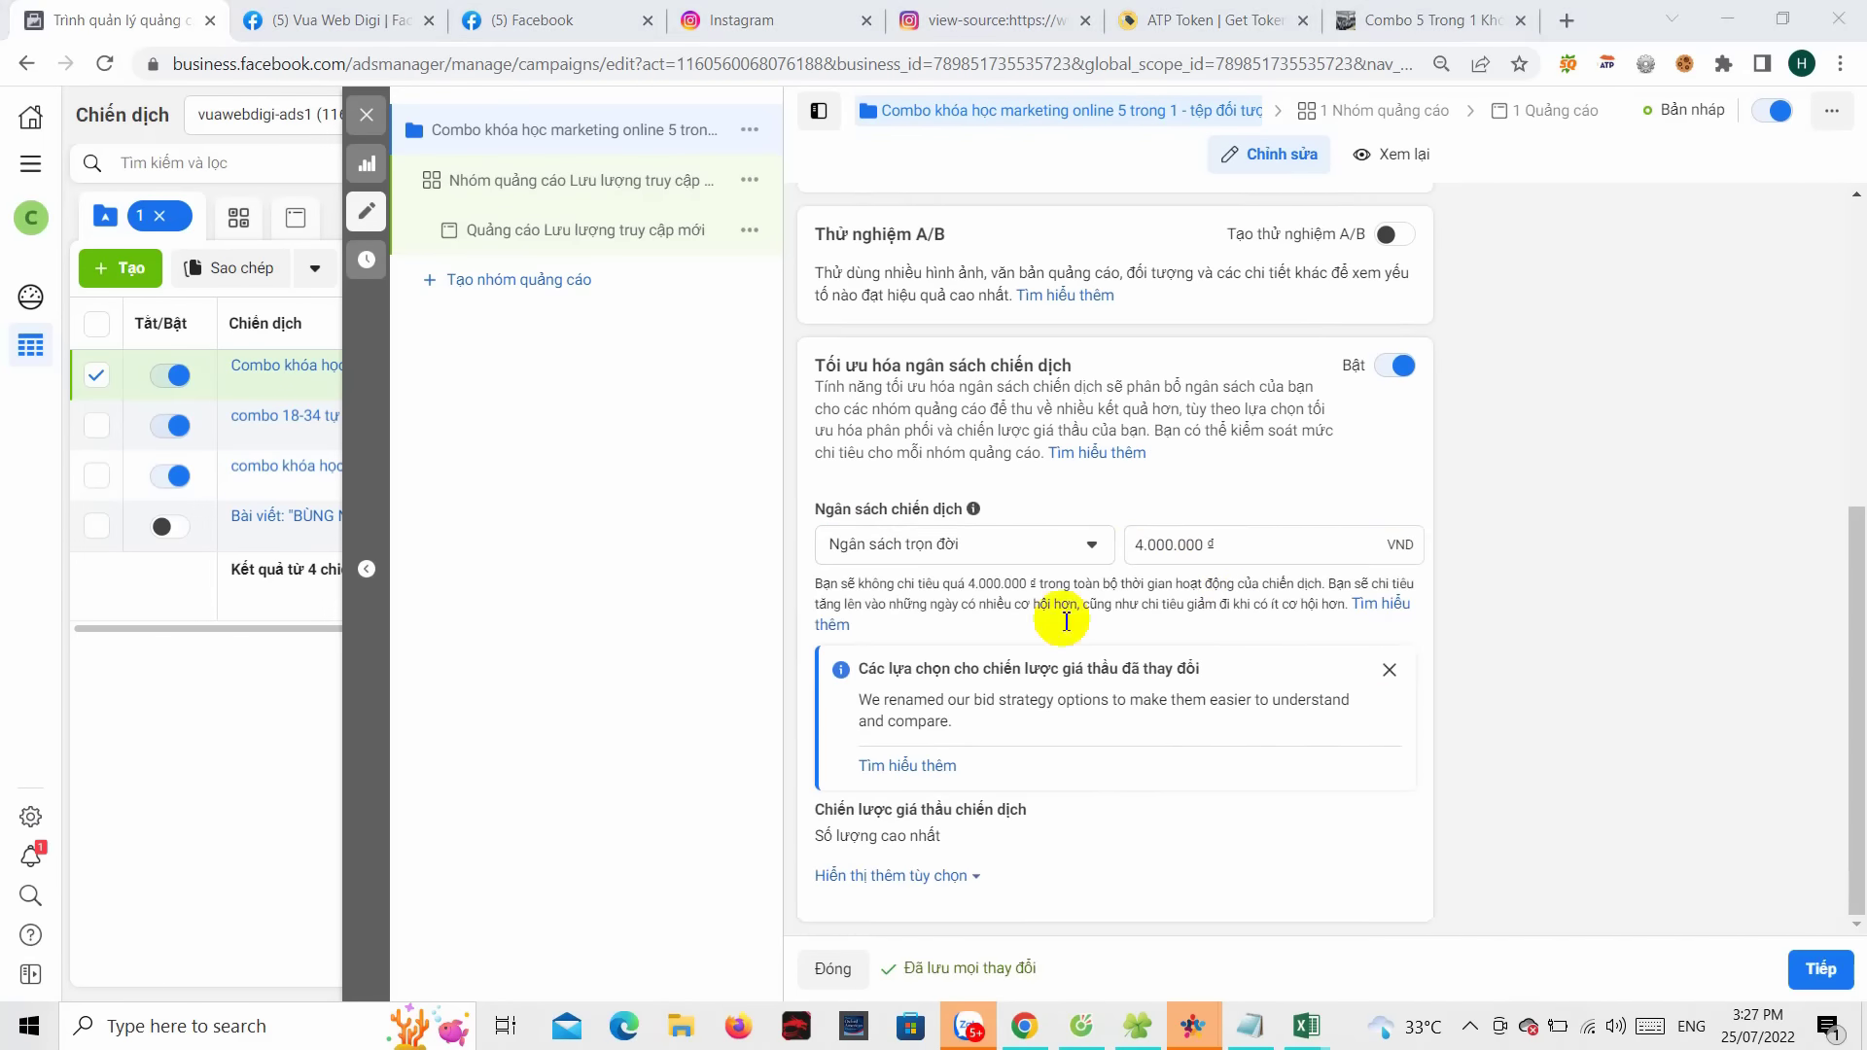
{"action": "left_click", "coordinate": [1822, 969]}
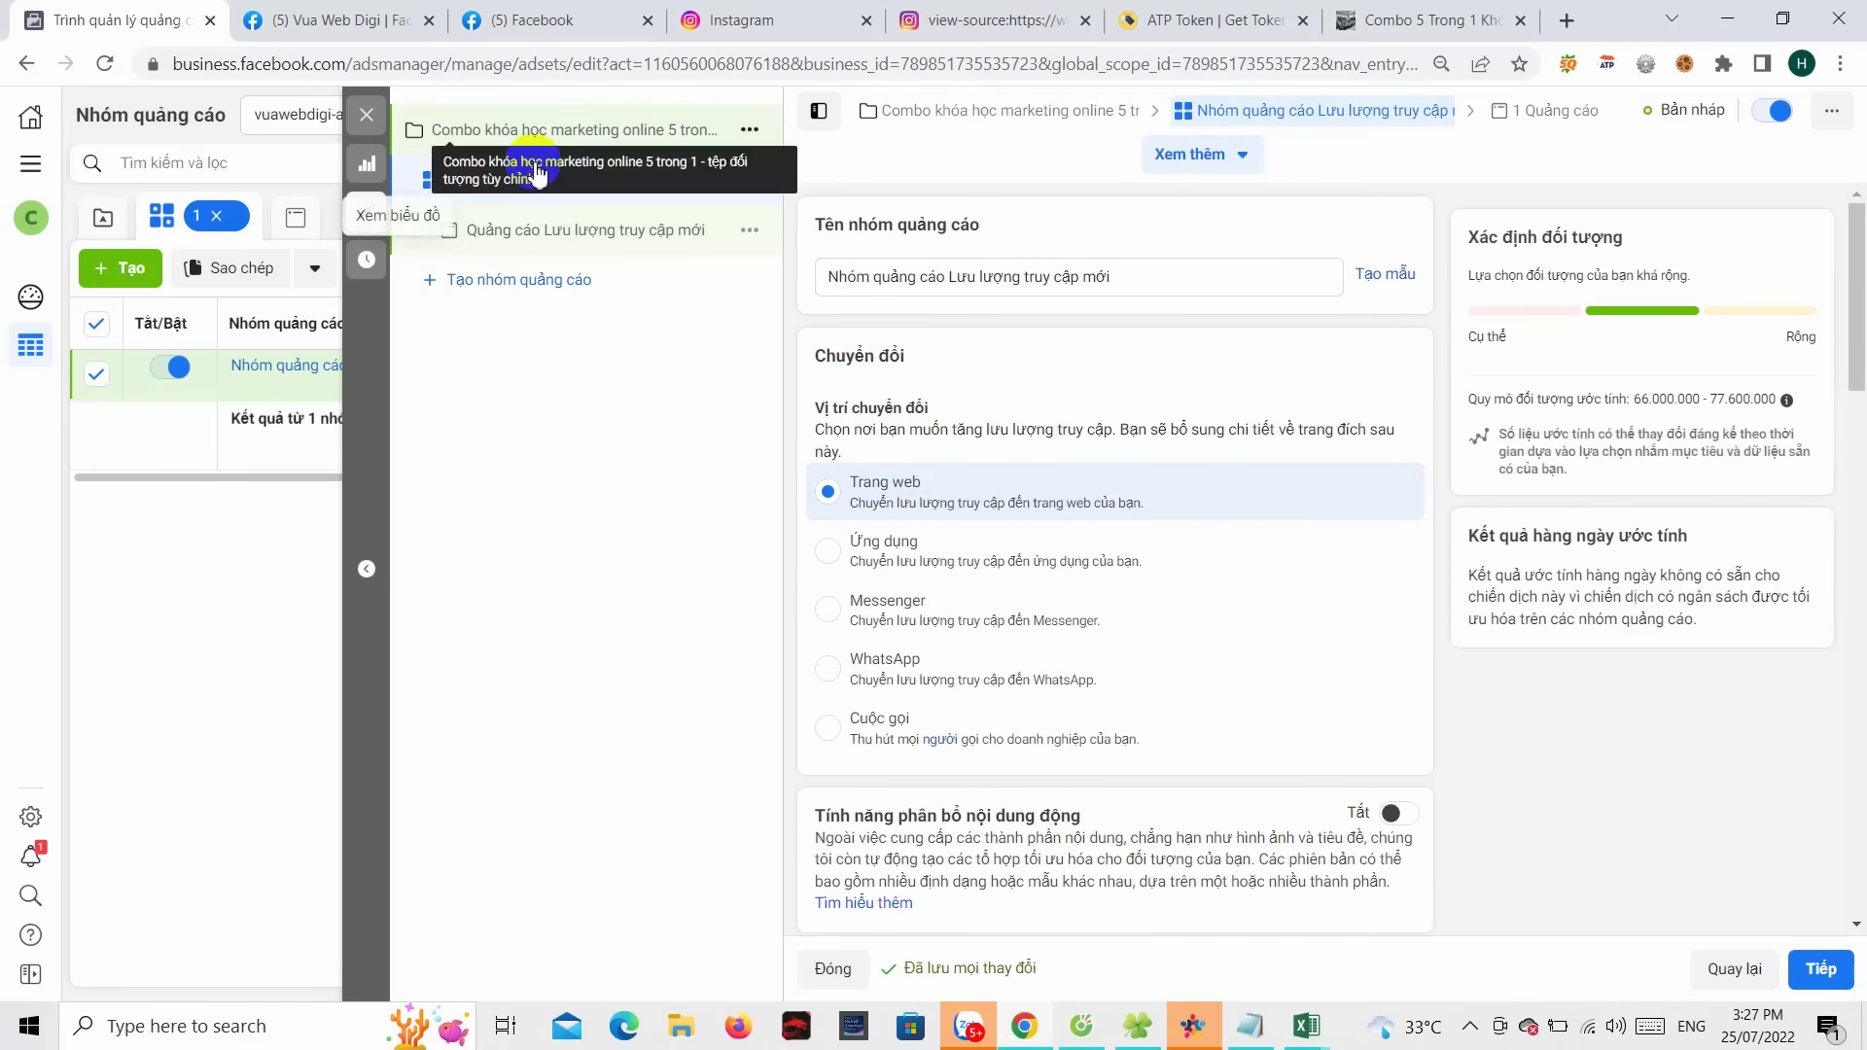
- Set the ad set's end date to 15/8/2022 in its budget and schedule section
{"action": "left_click", "coordinate": [1002, 276]}
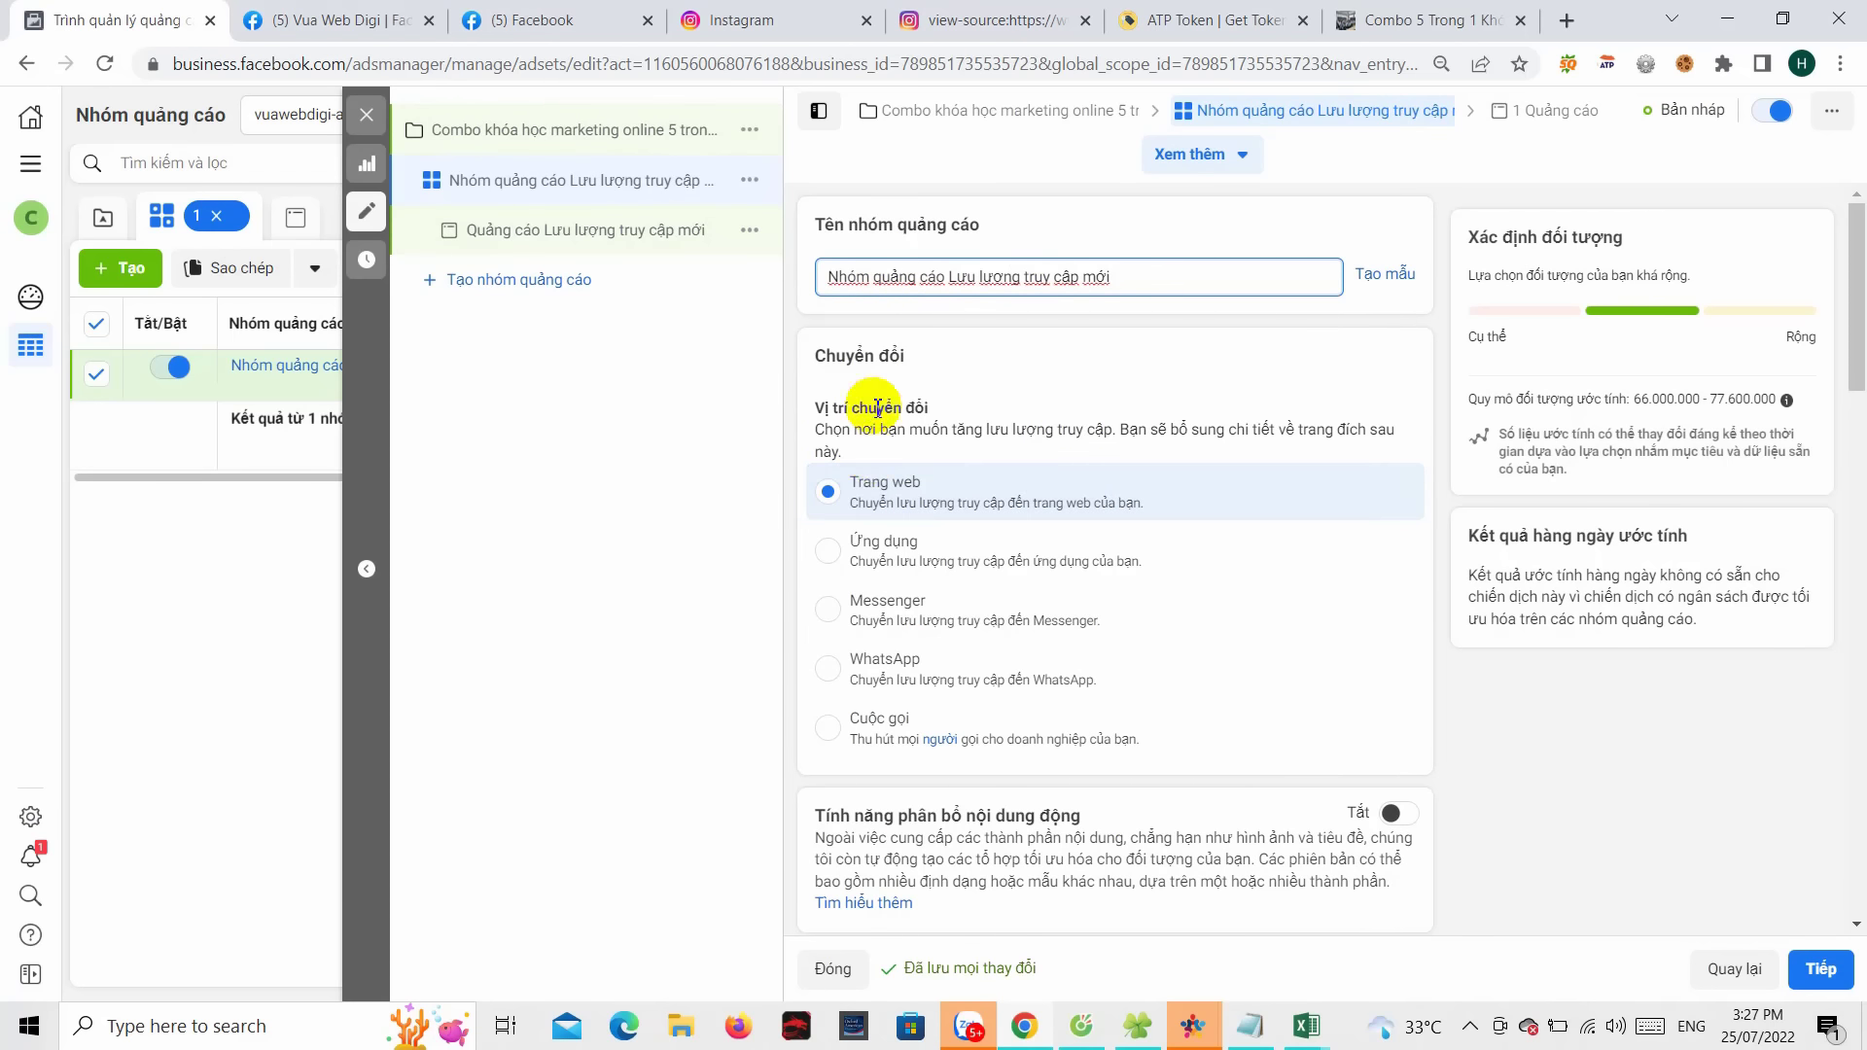
{"action": "scroll", "coordinate": [1119, 486], "scroll_direction": "down", "scroll_amount": 5}
{"action": "scroll", "coordinate": [1118, 496], "scroll_direction": "down", "scroll_amount": 6}
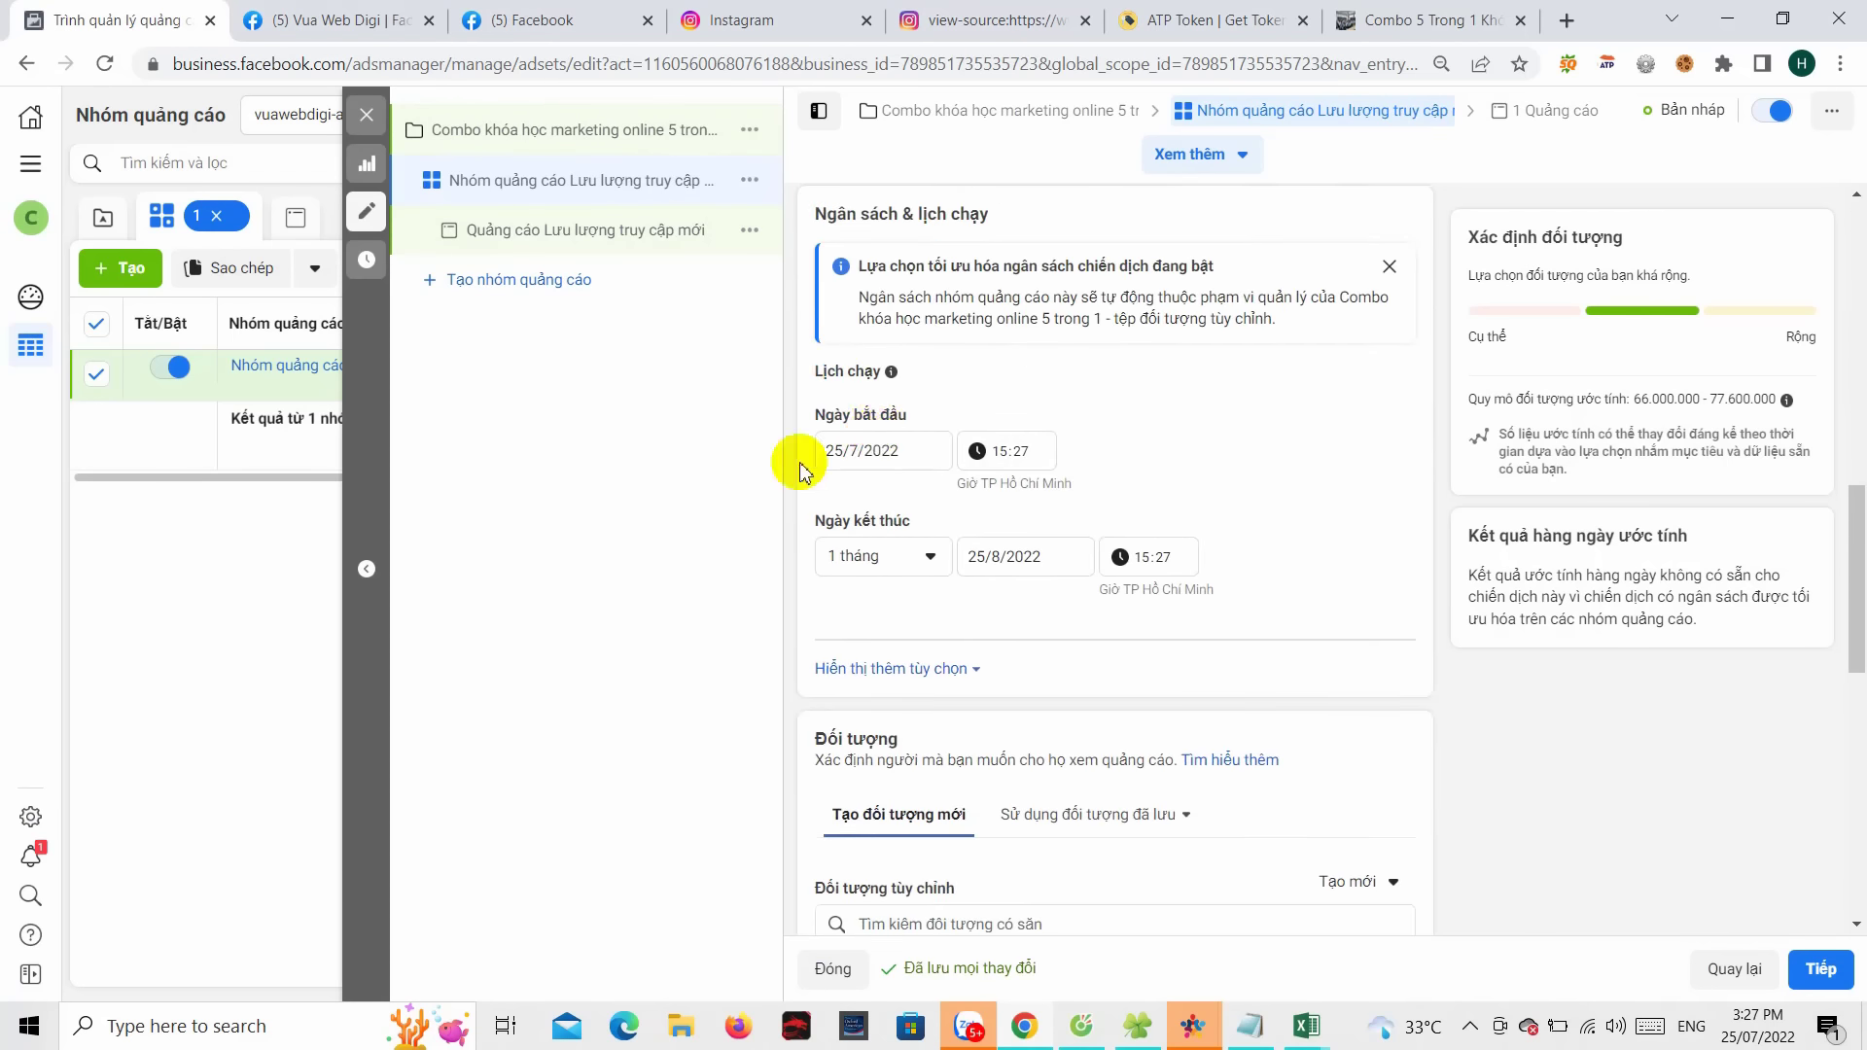
{"action": "left_click", "coordinate": [1011, 560]}
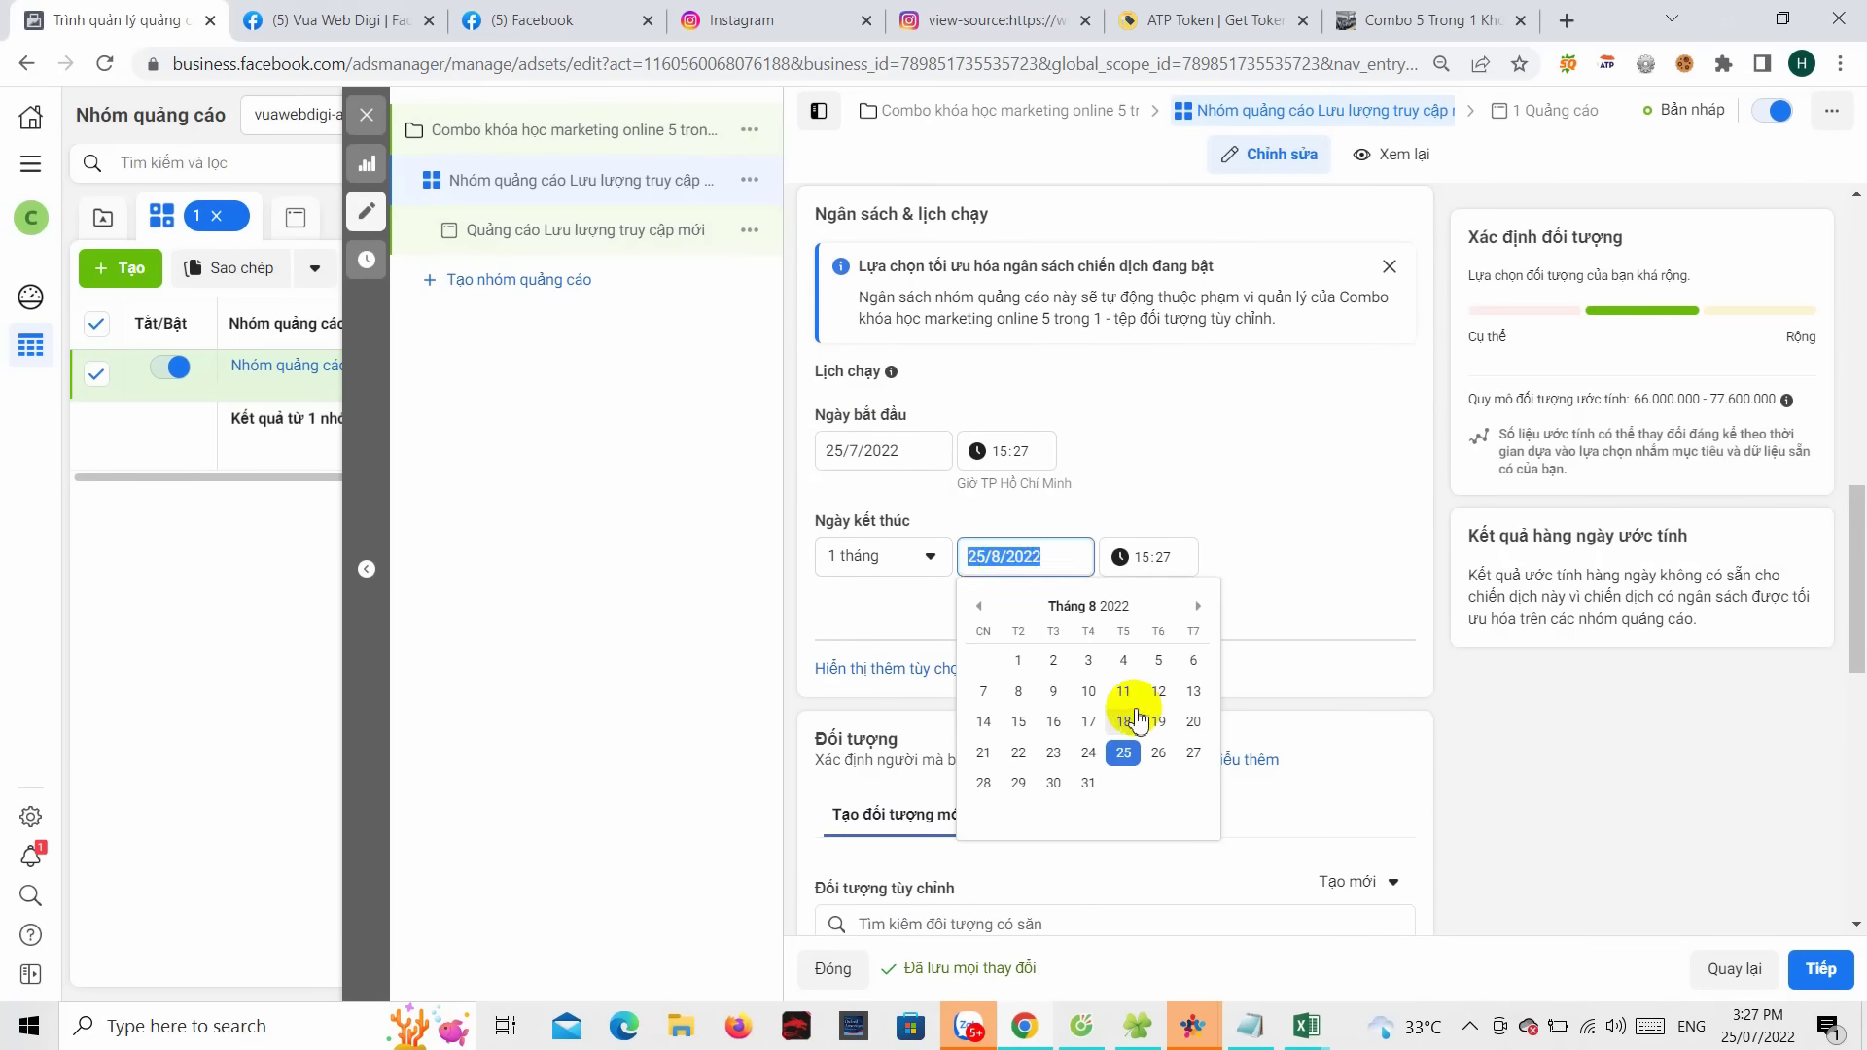
{"action": "left_click", "coordinate": [1018, 720]}
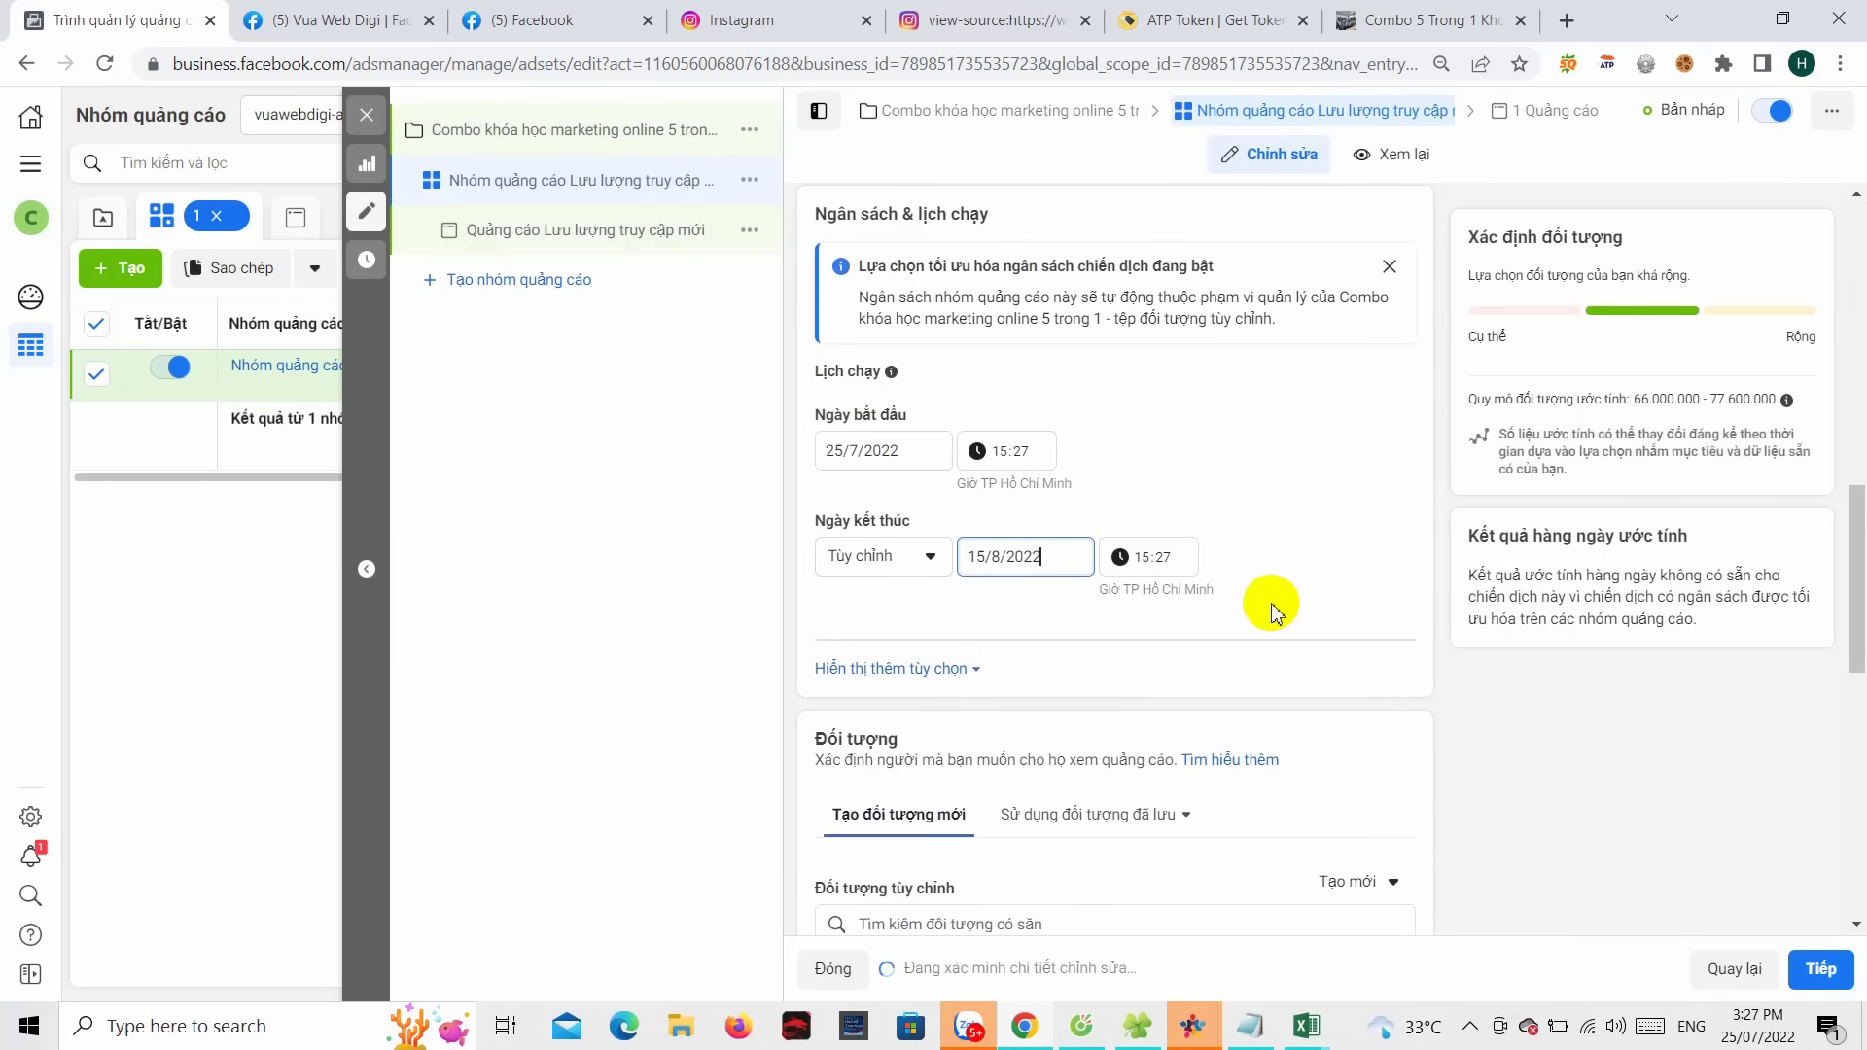
- Examine the ad set's audience section, including location, age, gender, detailed targeting and language settings
{"action": "scroll", "coordinate": [1269, 598], "scroll_direction": "down", "scroll_amount": 5}
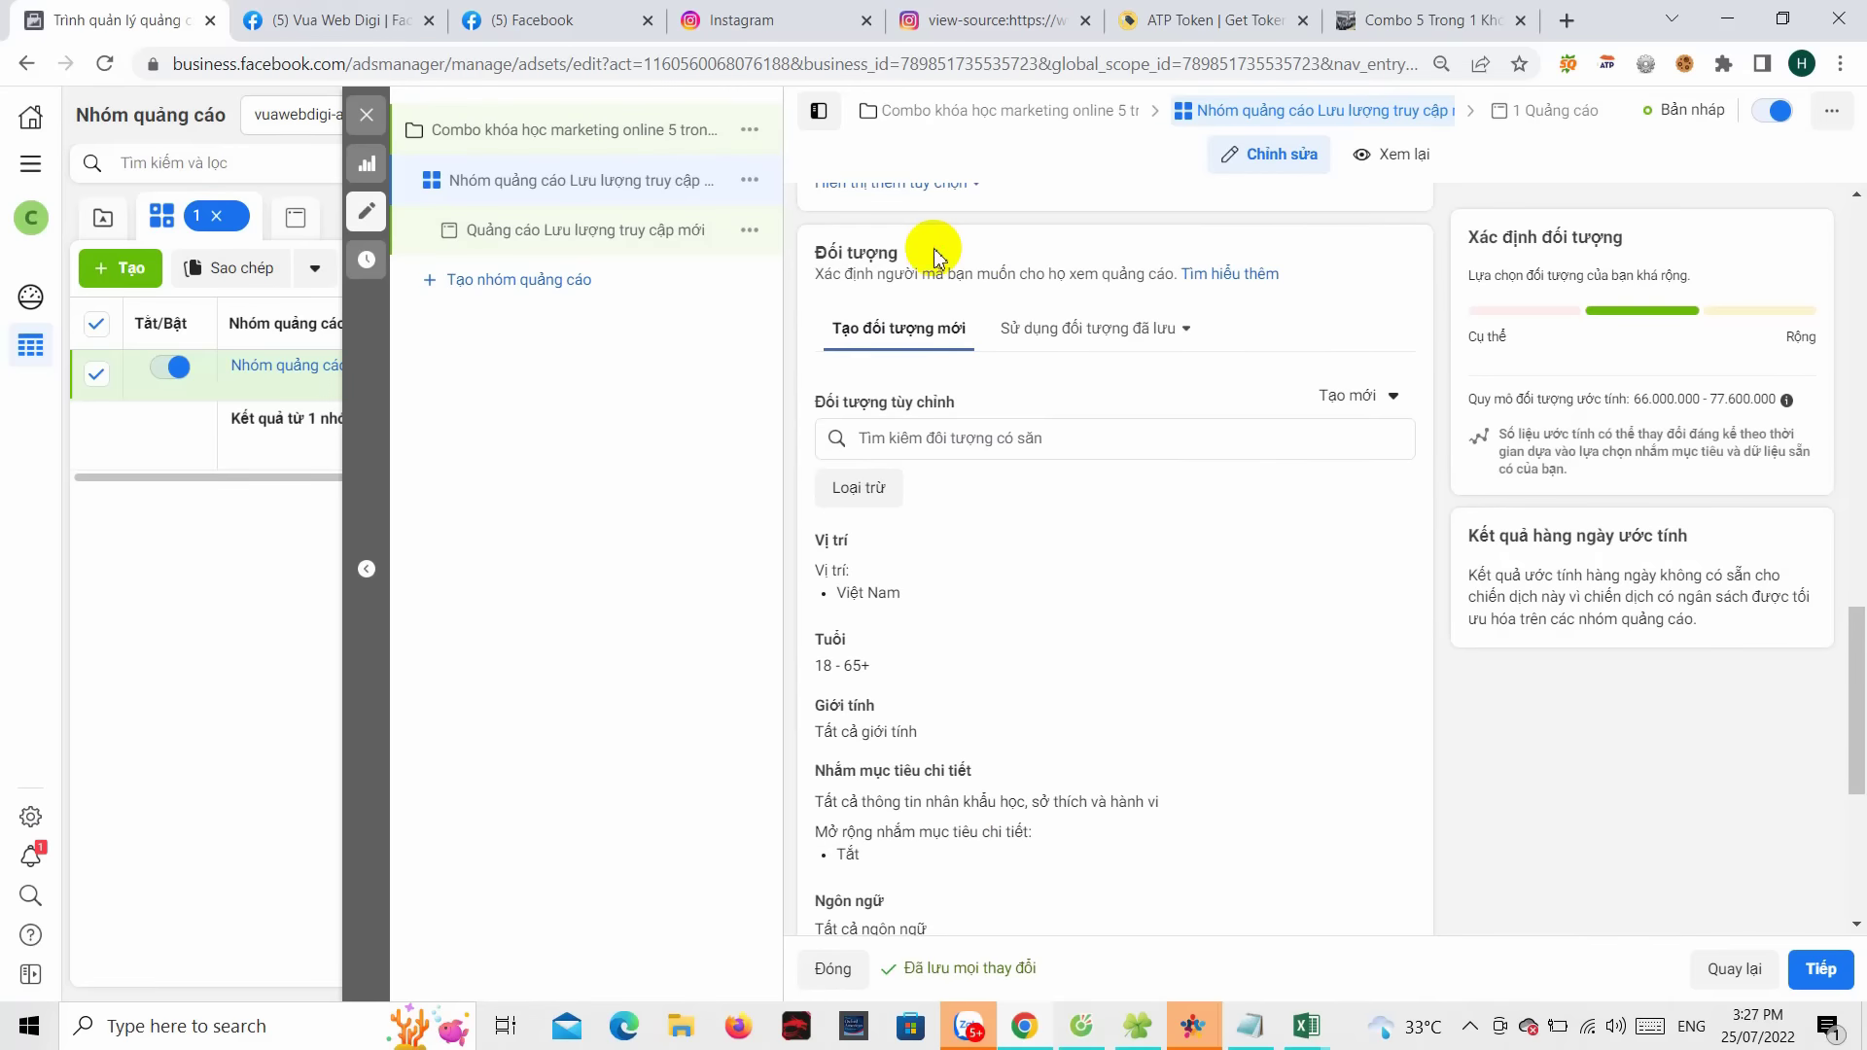
{"action": "left_click_drag", "start_coordinate": [905, 252], "coordinate": [825, 256]}
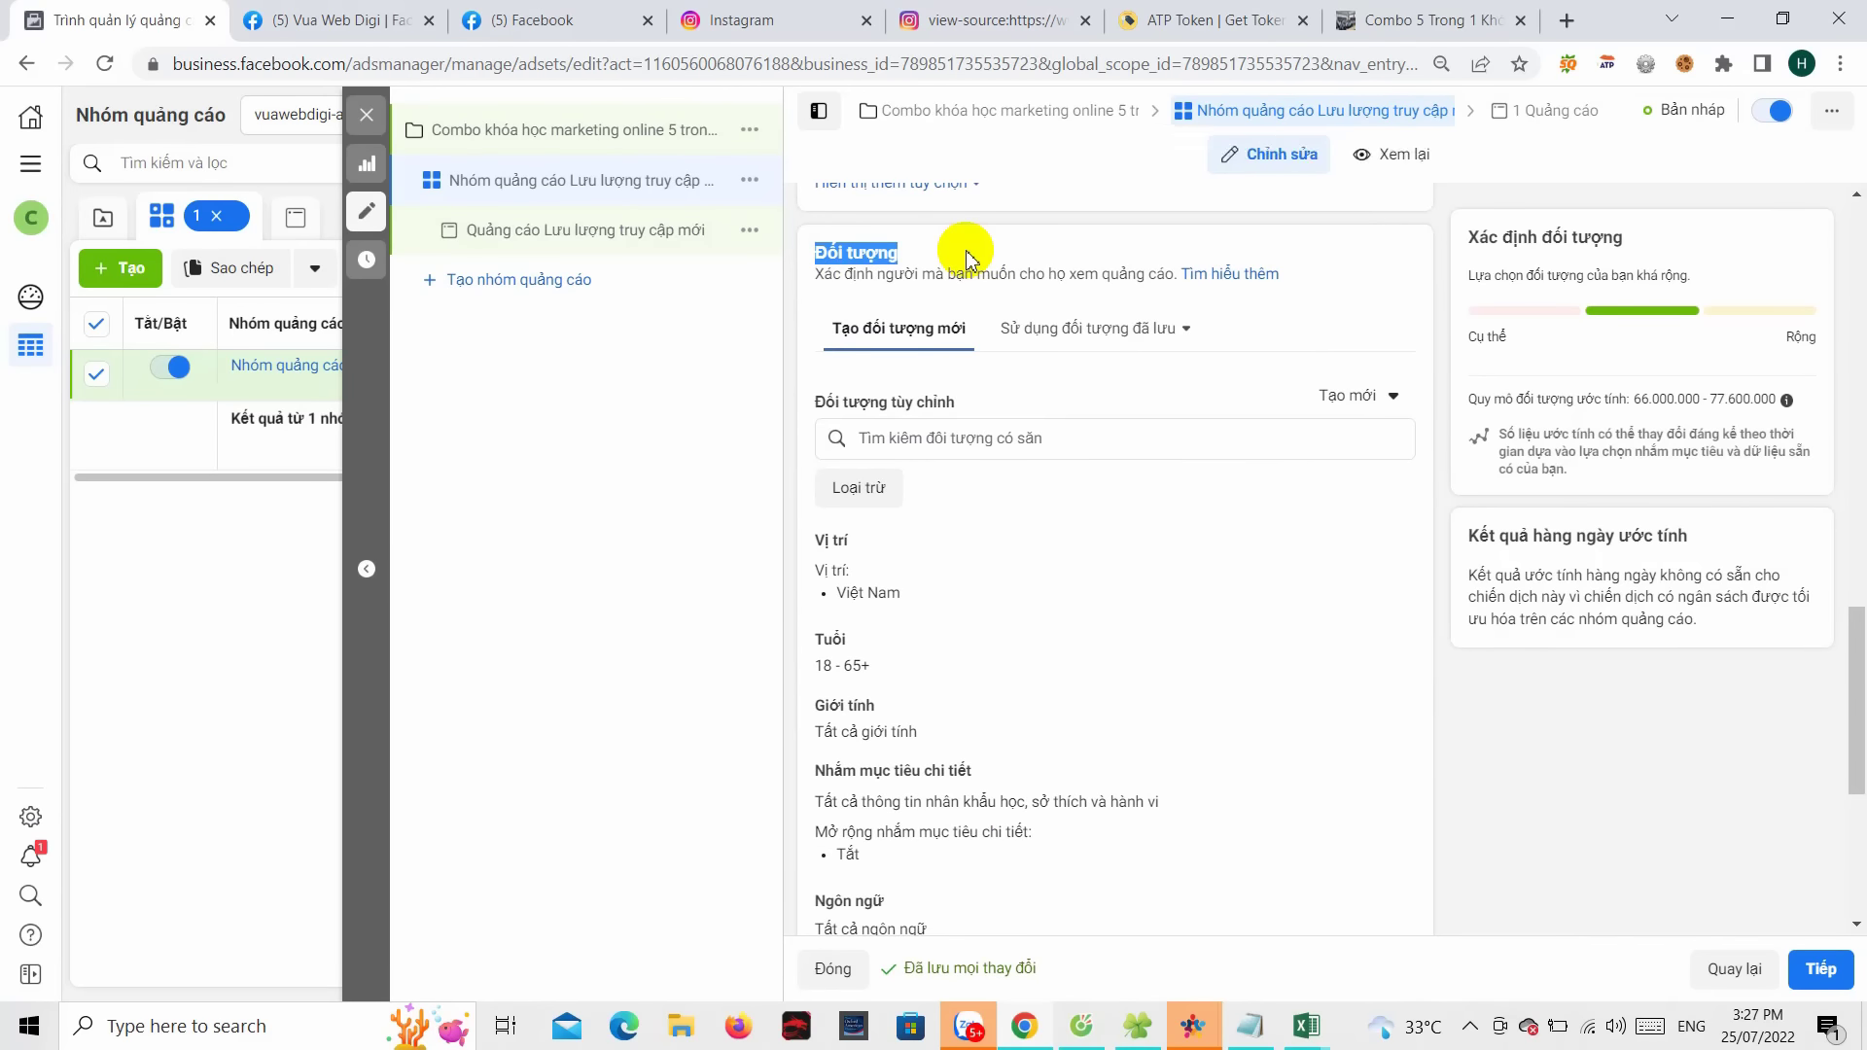
{"action": "mouse_move", "coordinate": [1004, 479]}
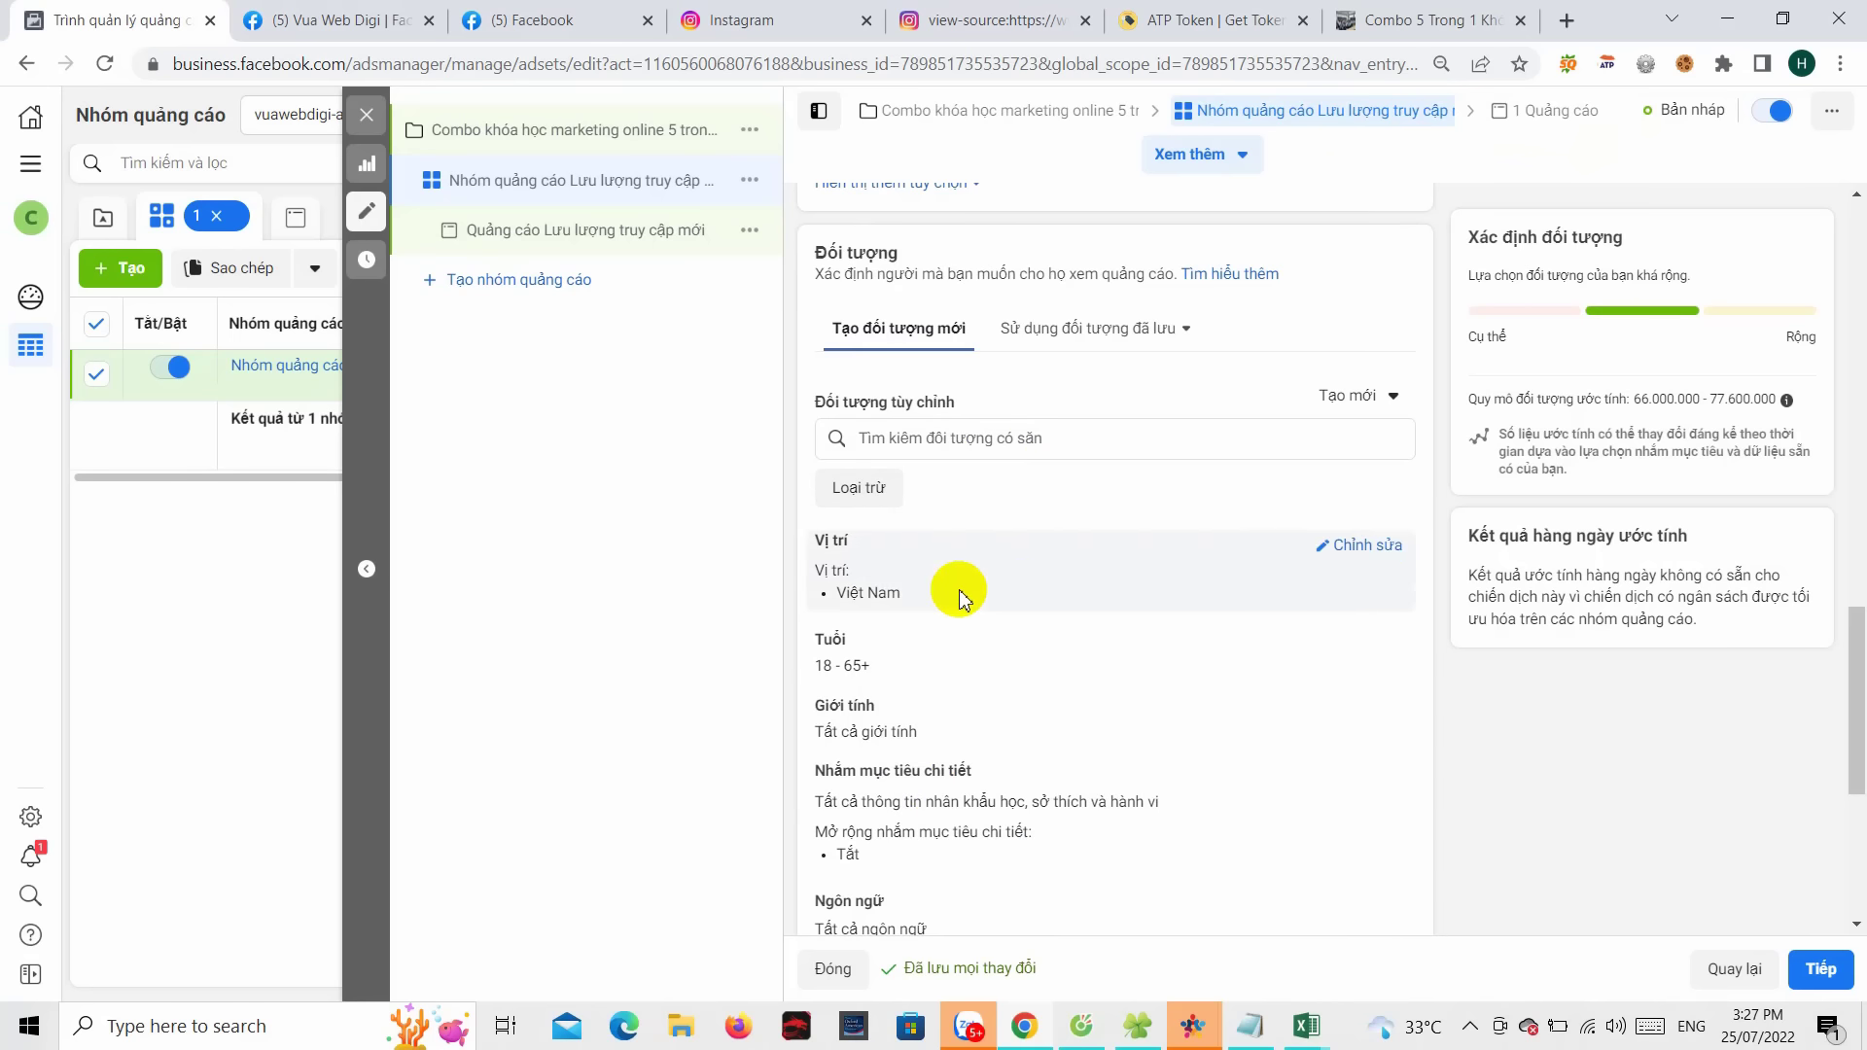
{"action": "scroll", "coordinate": [959, 593], "scroll_direction": "down", "scroll_amount": 3}
{"action": "scroll", "coordinate": [1022, 525], "scroll_direction": "up", "scroll_amount": 1}
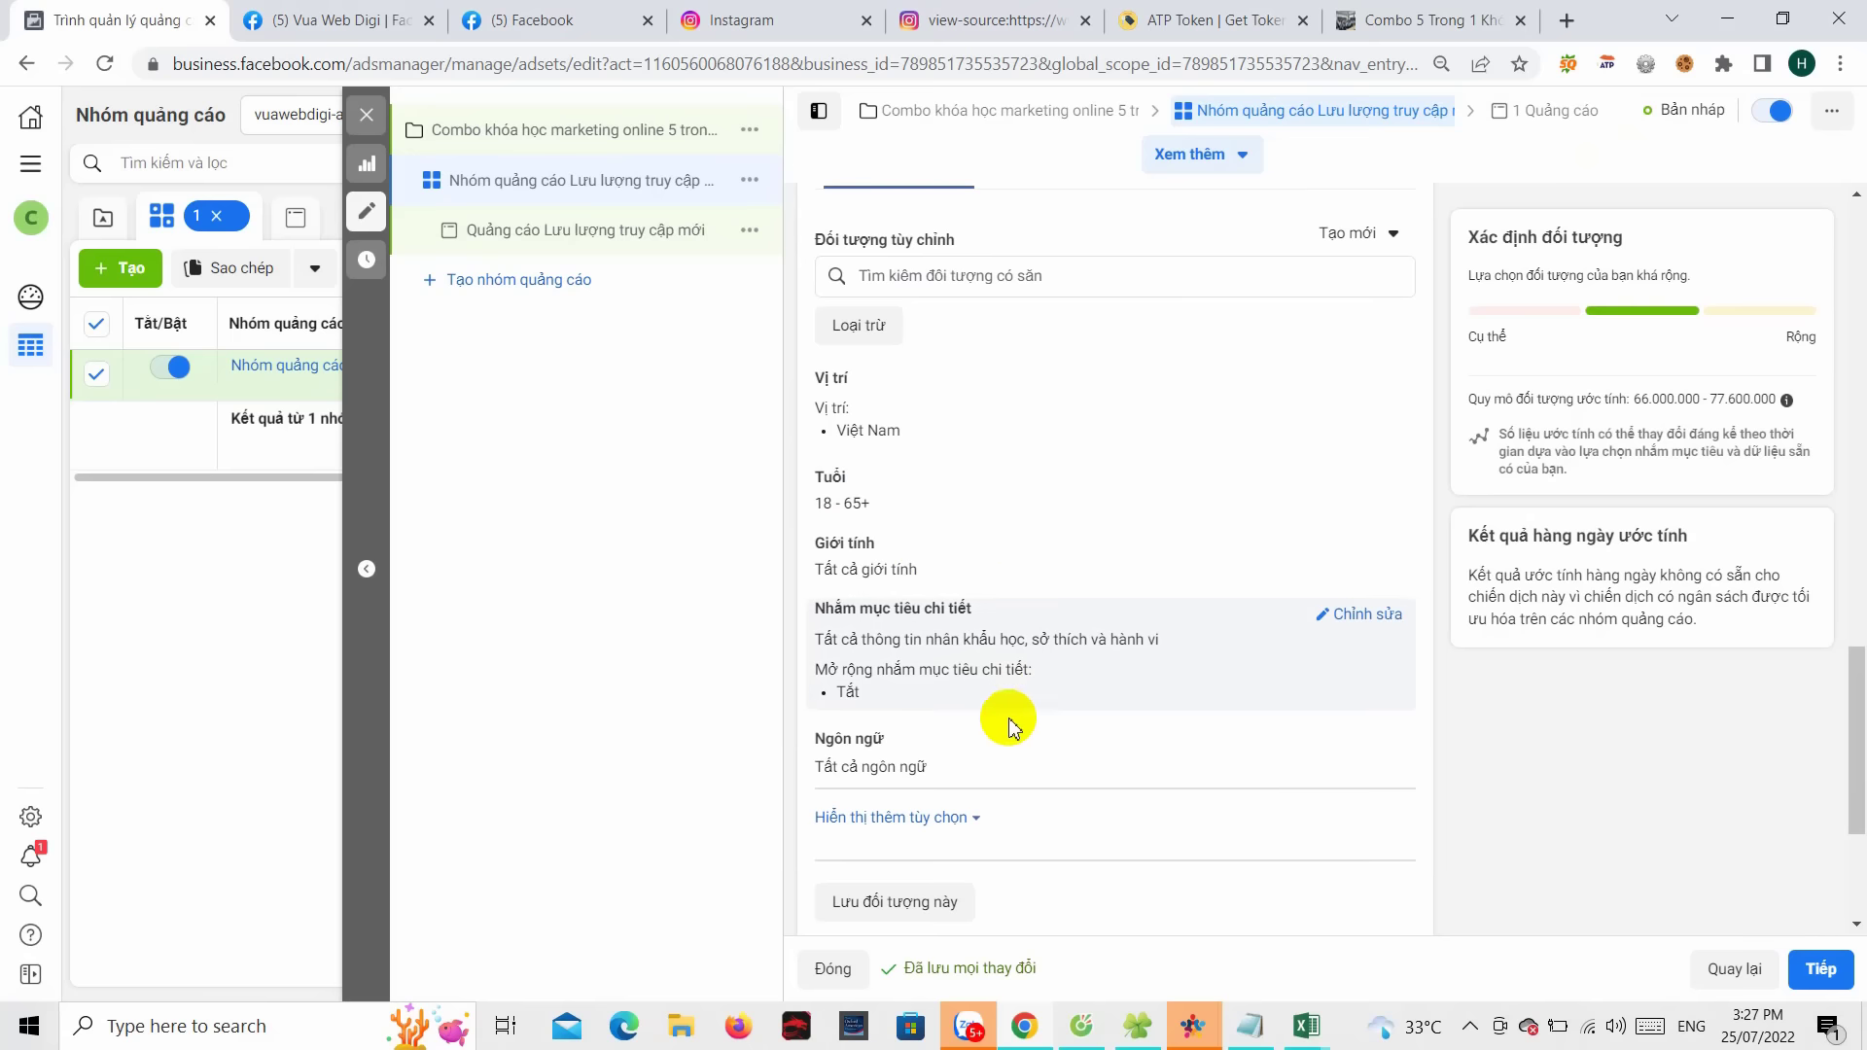
{"action": "scroll", "coordinate": [1012, 574], "scroll_direction": "up", "scroll_amount": 2}
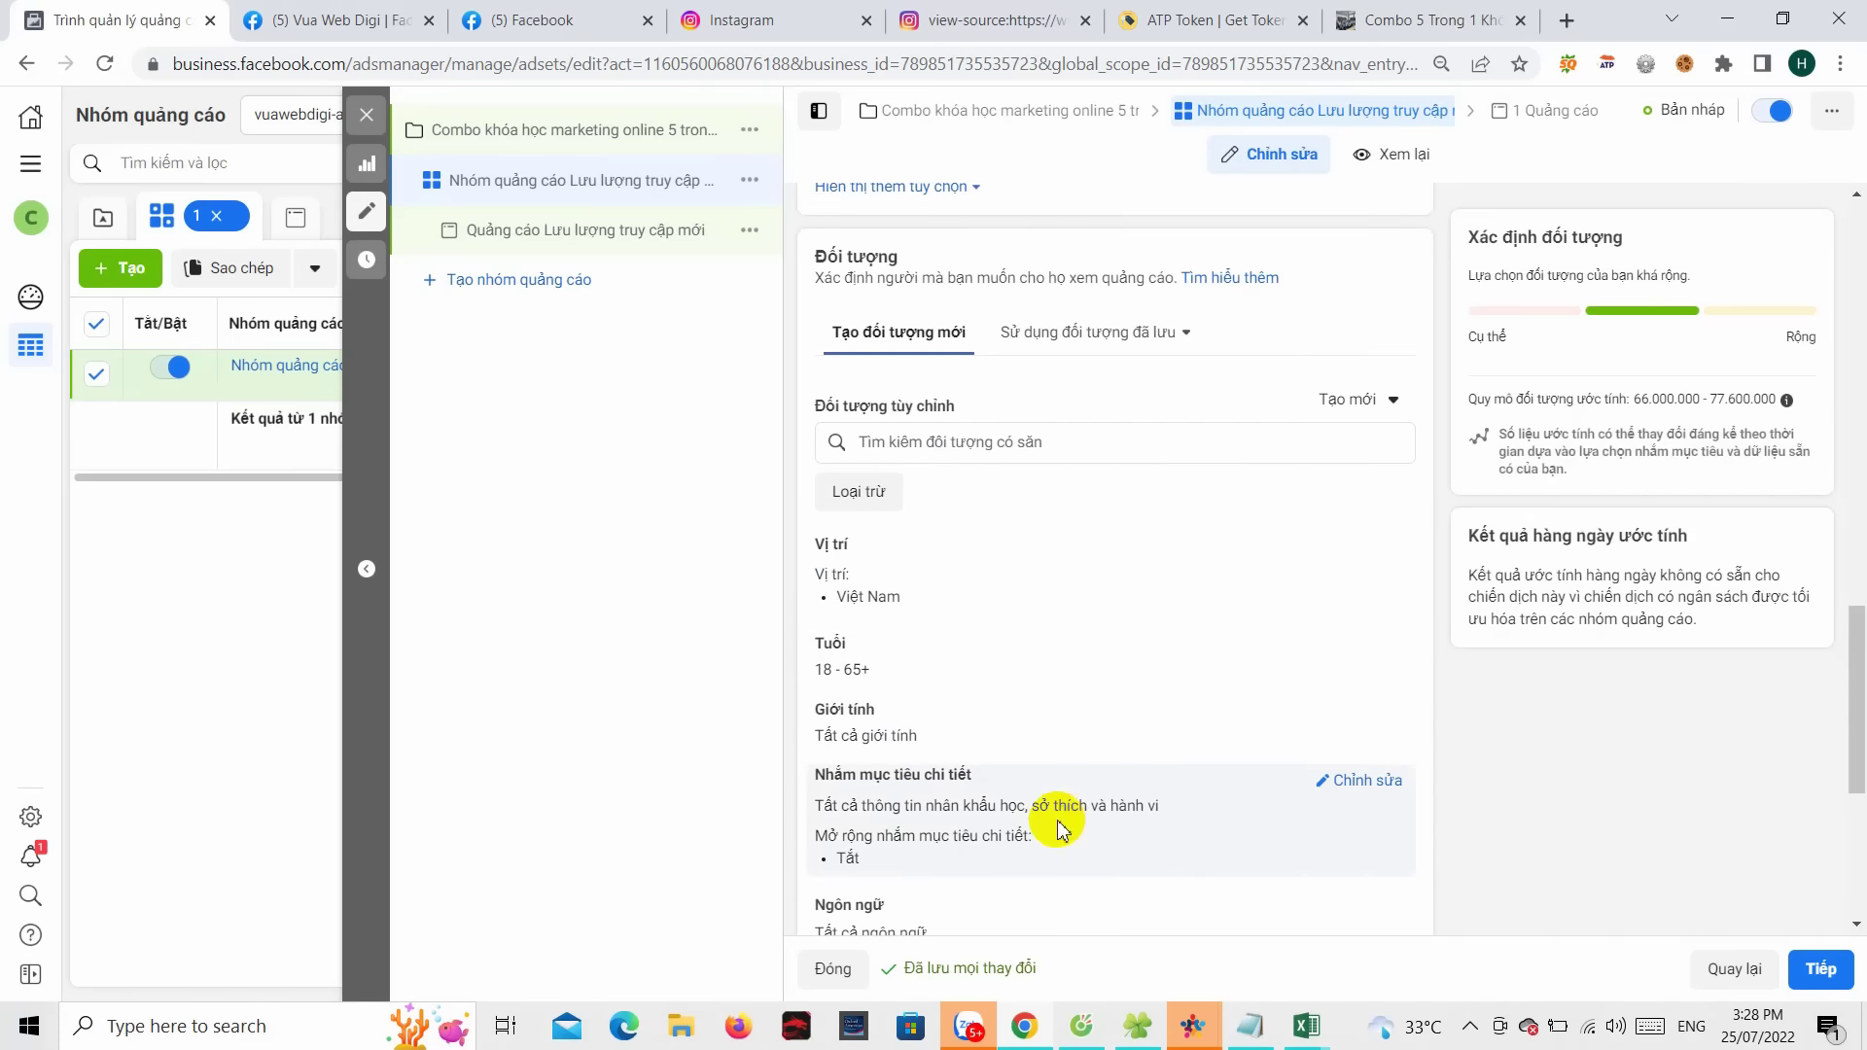
- Open the ad set's list of existing custom audiences and dismiss the audience upload and processing notices in Simple Ads
{"action": "left_click_drag", "start_coordinate": [862, 412], "coordinate": [950, 405]}
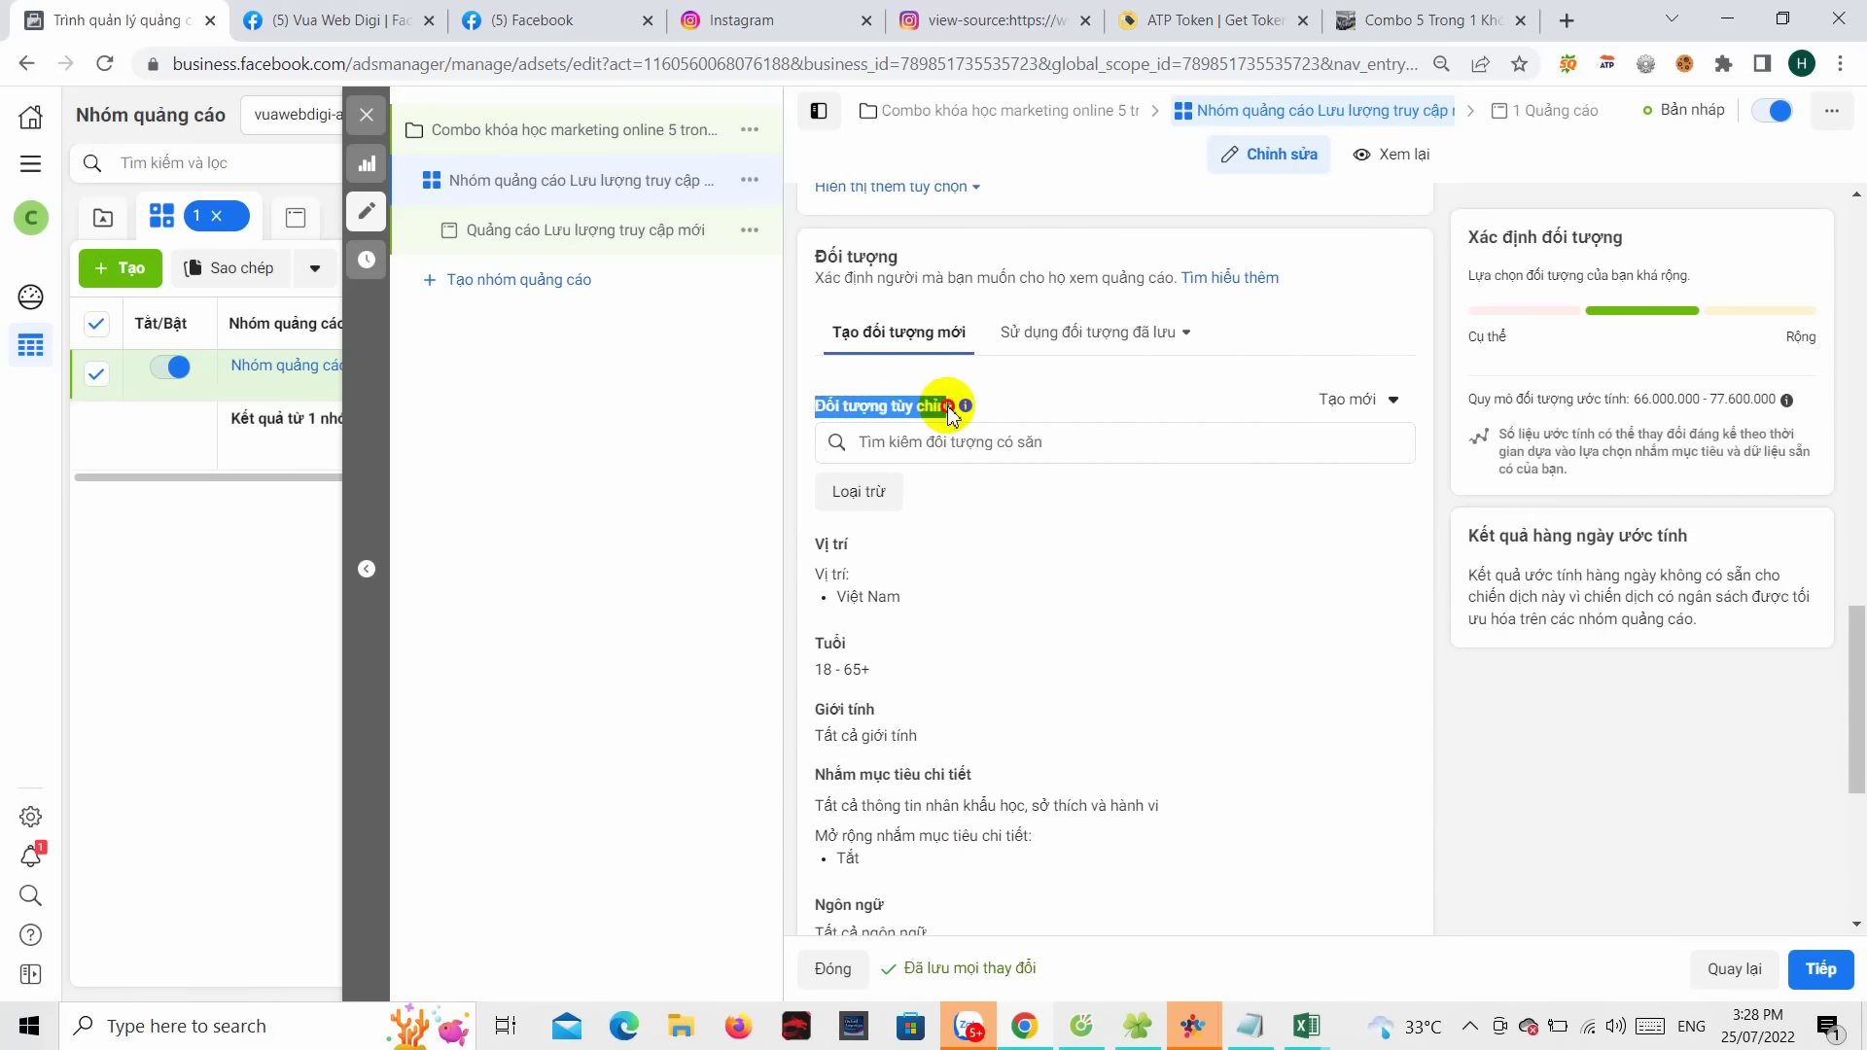
{"action": "left_click", "coordinate": [939, 439]}
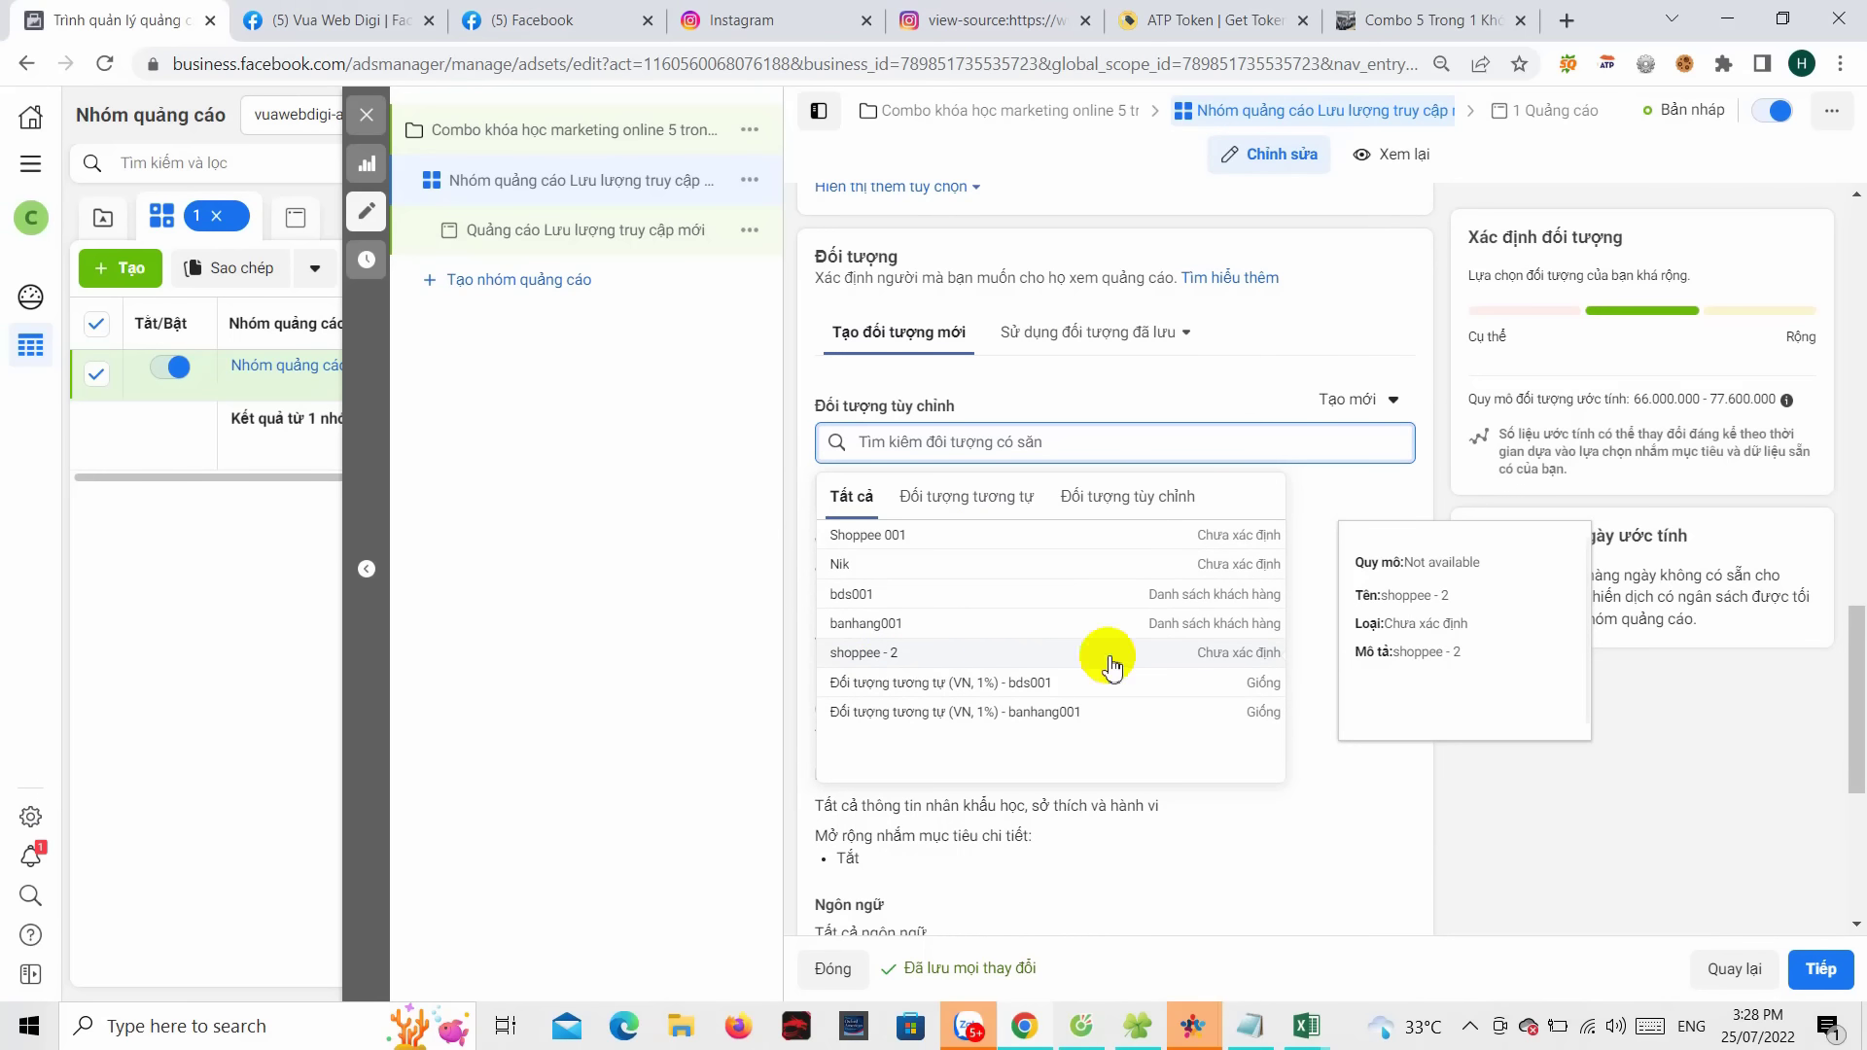
{"action": "left_click", "coordinate": [1194, 1025]}
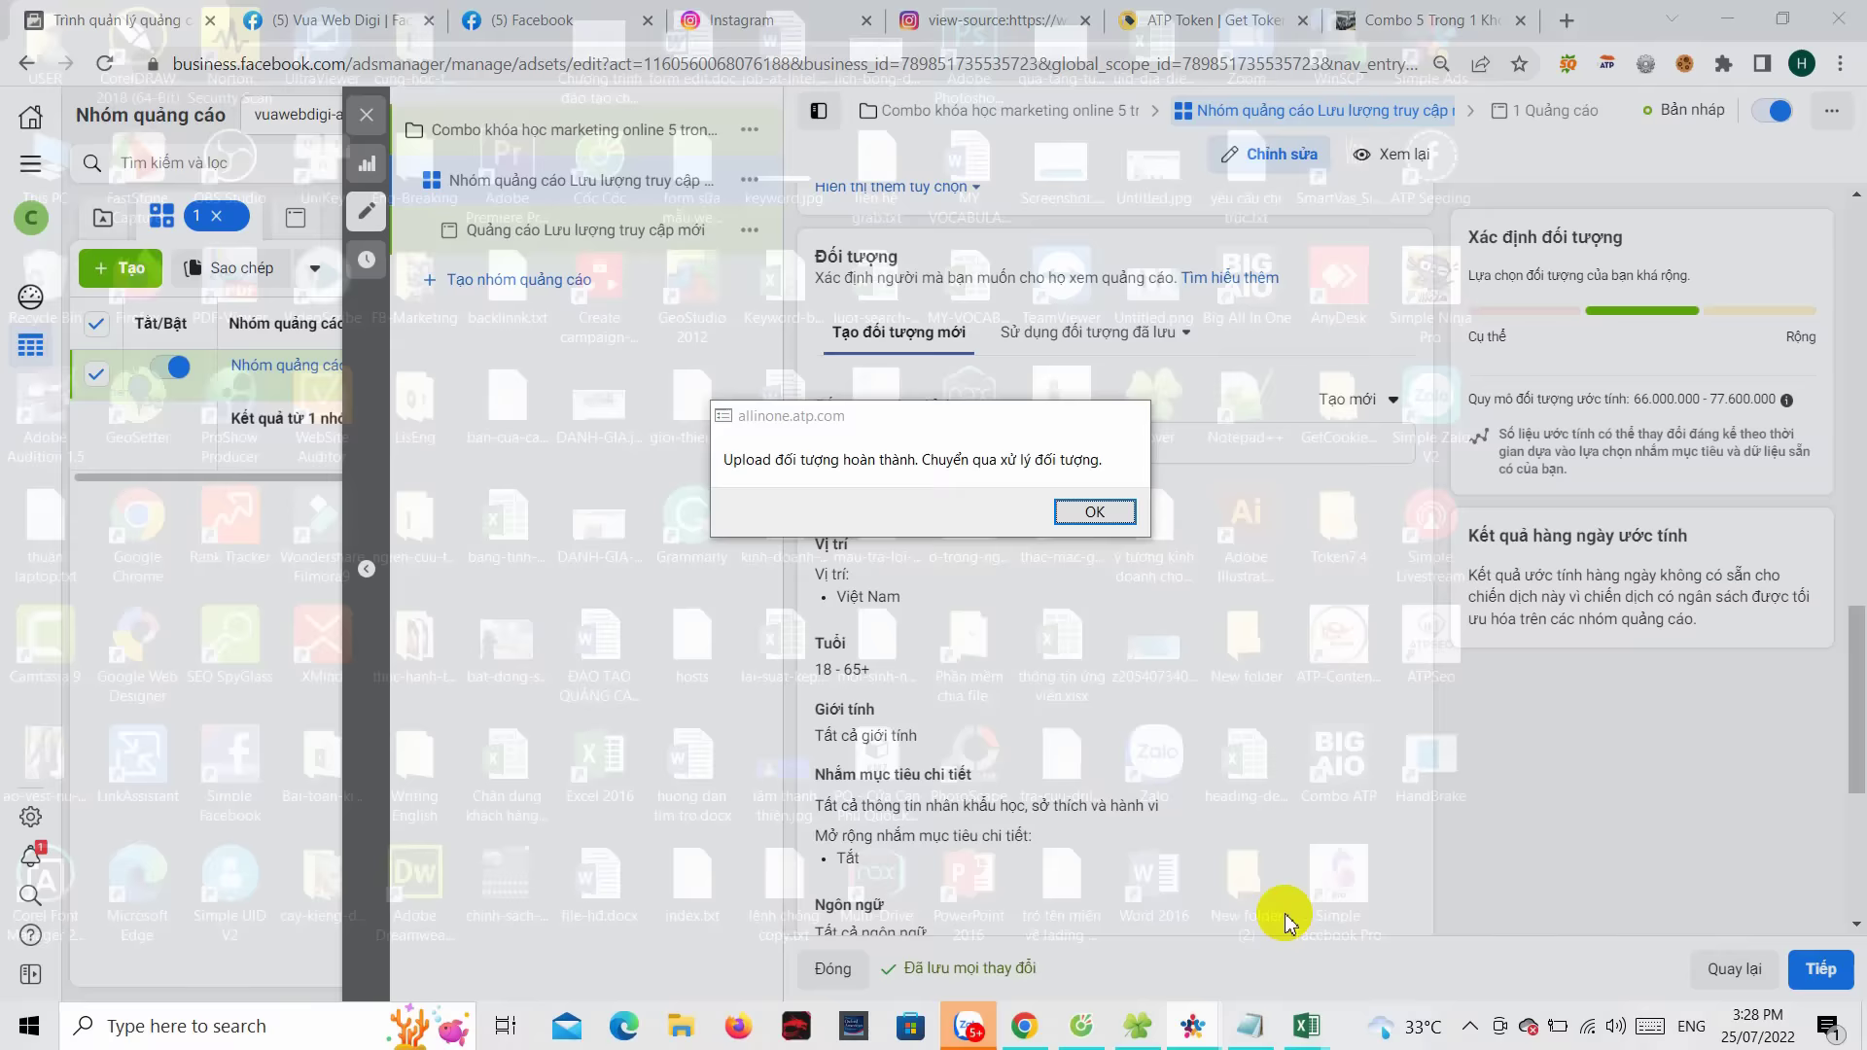
{"action": "left_click", "coordinate": [1286, 919]}
{"action": "left_click", "coordinate": [1096, 513]}
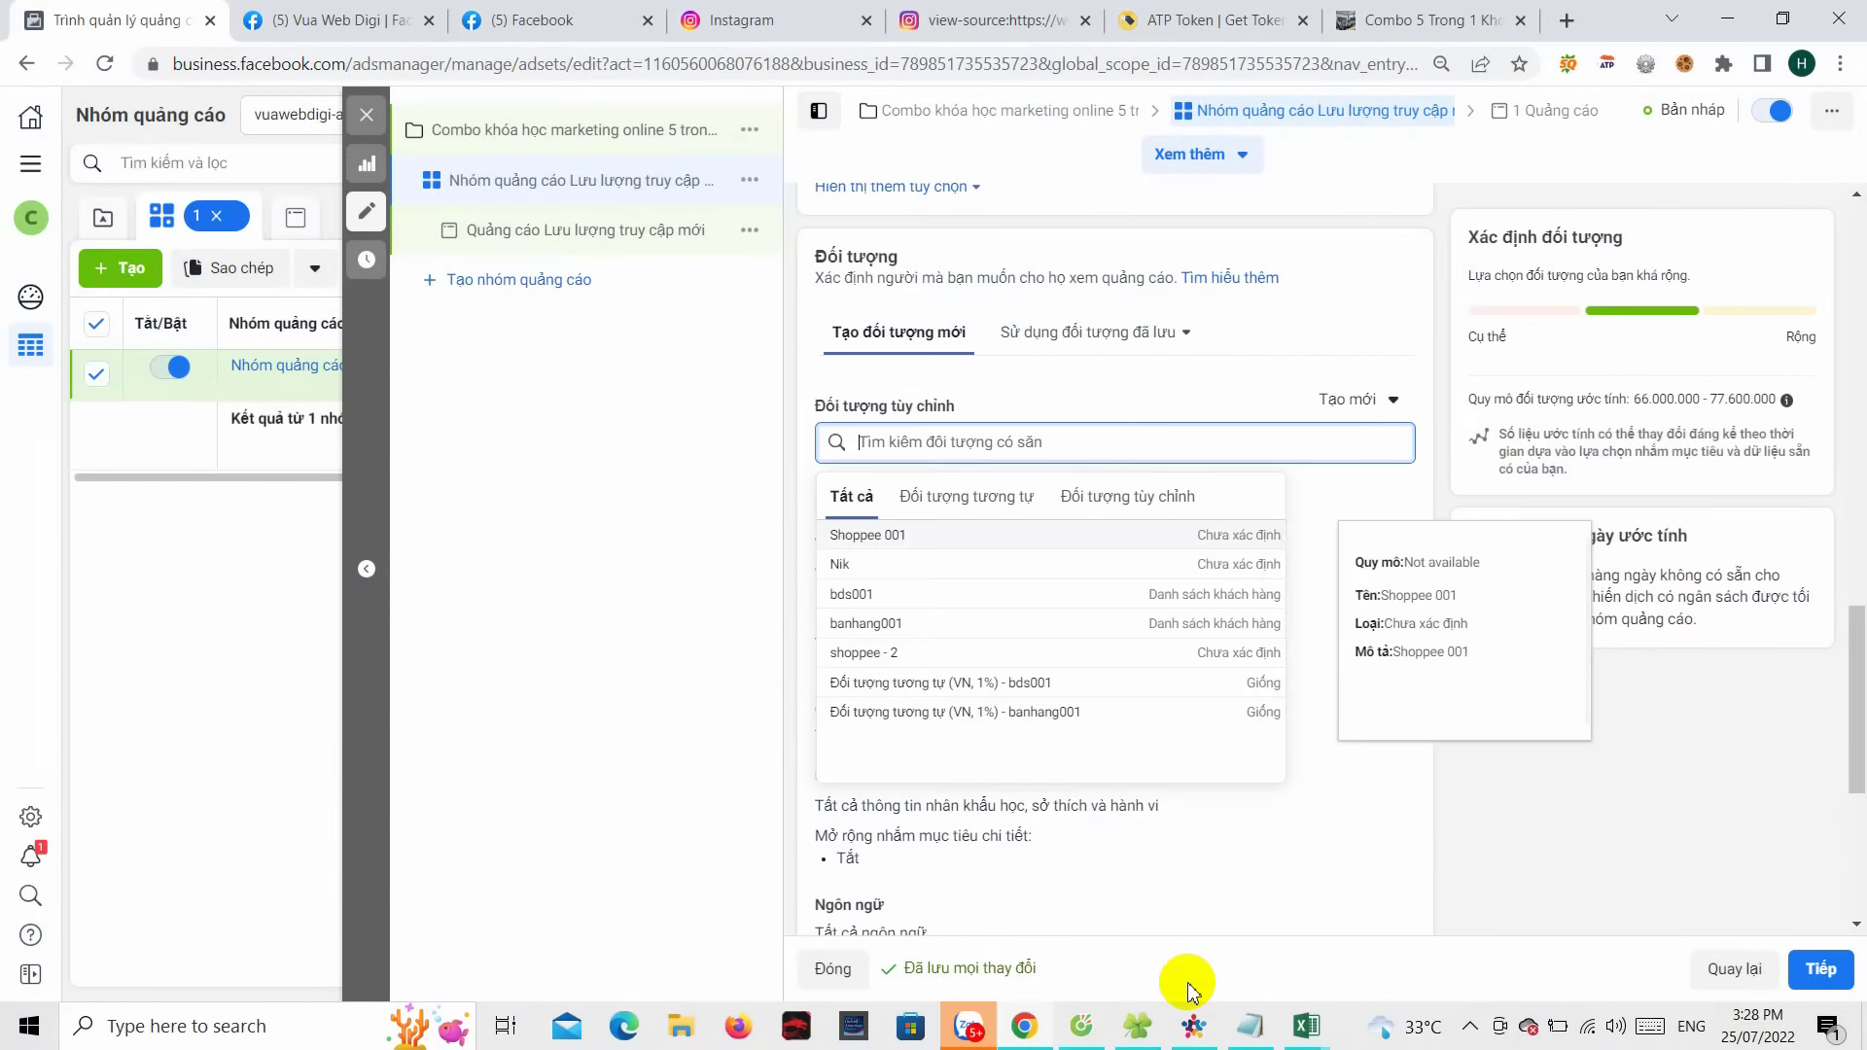
{"action": "left_click", "coordinate": [1192, 1025]}
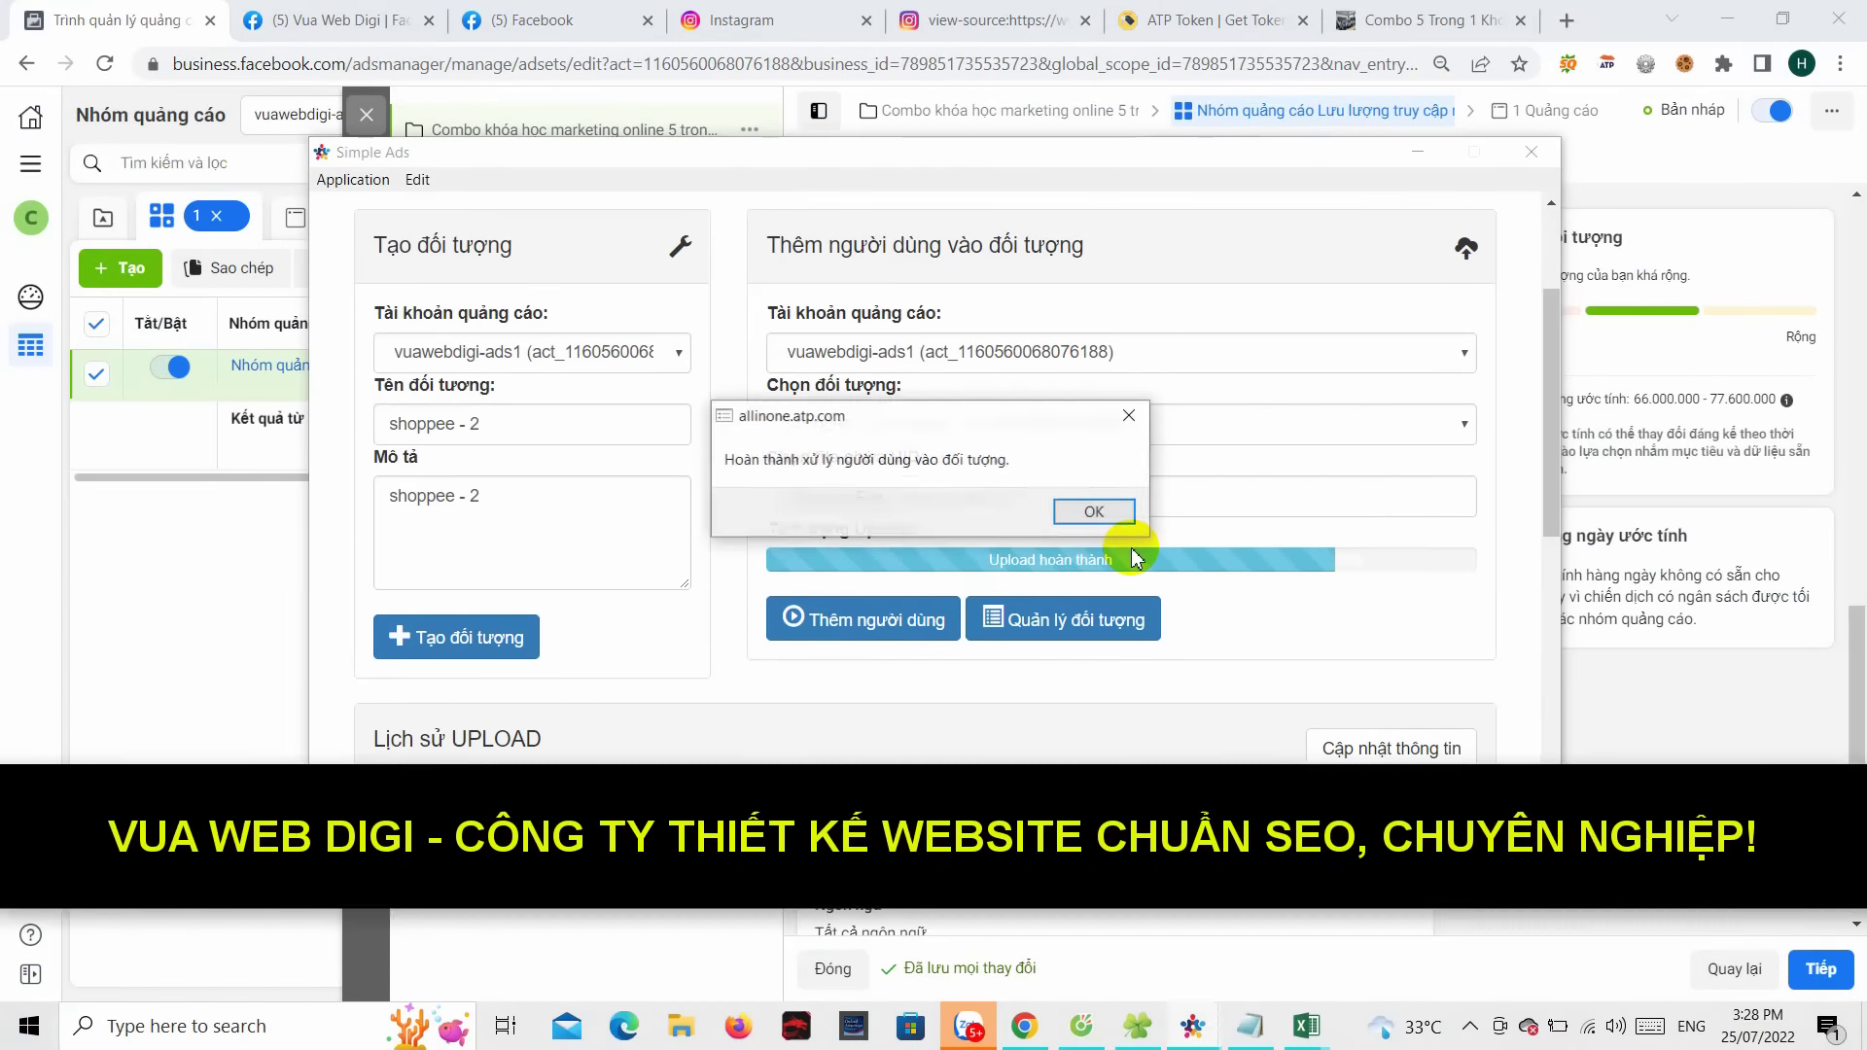
{"action": "left_click", "coordinate": [1096, 509]}
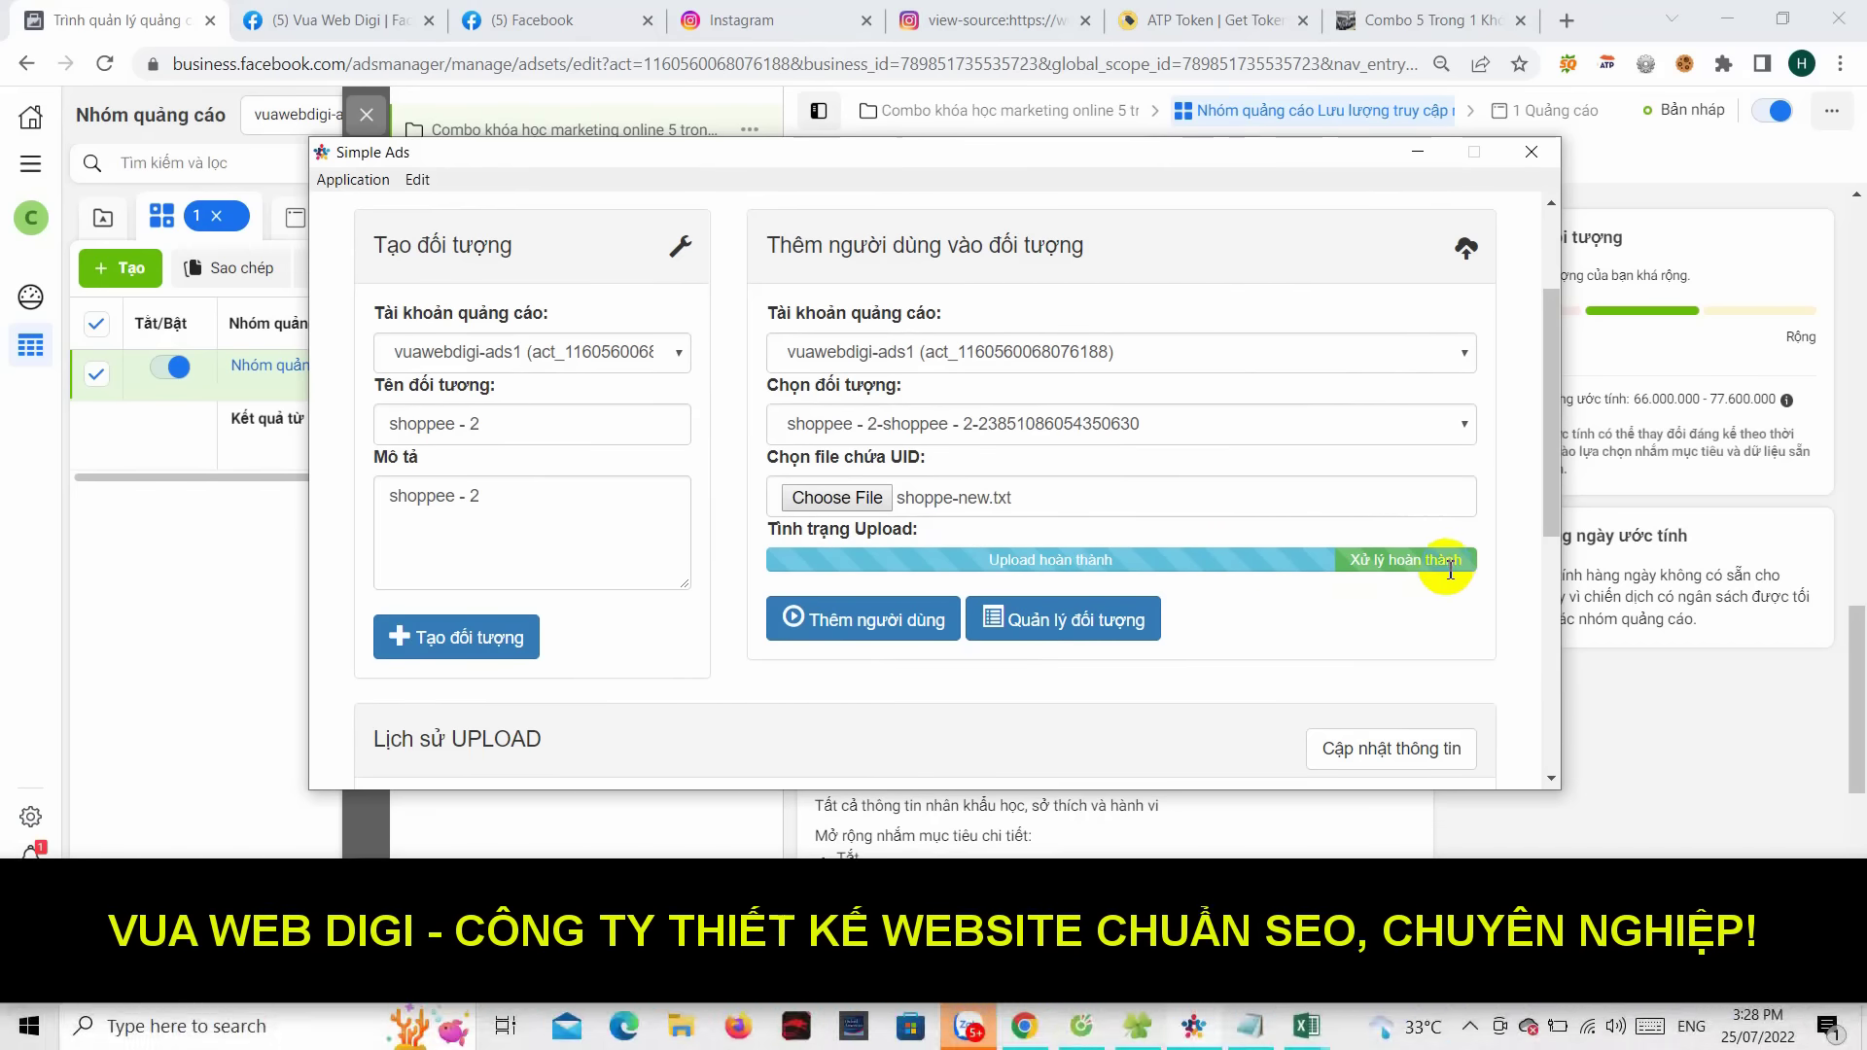
{"action": "left_click", "coordinate": [1418, 153]}
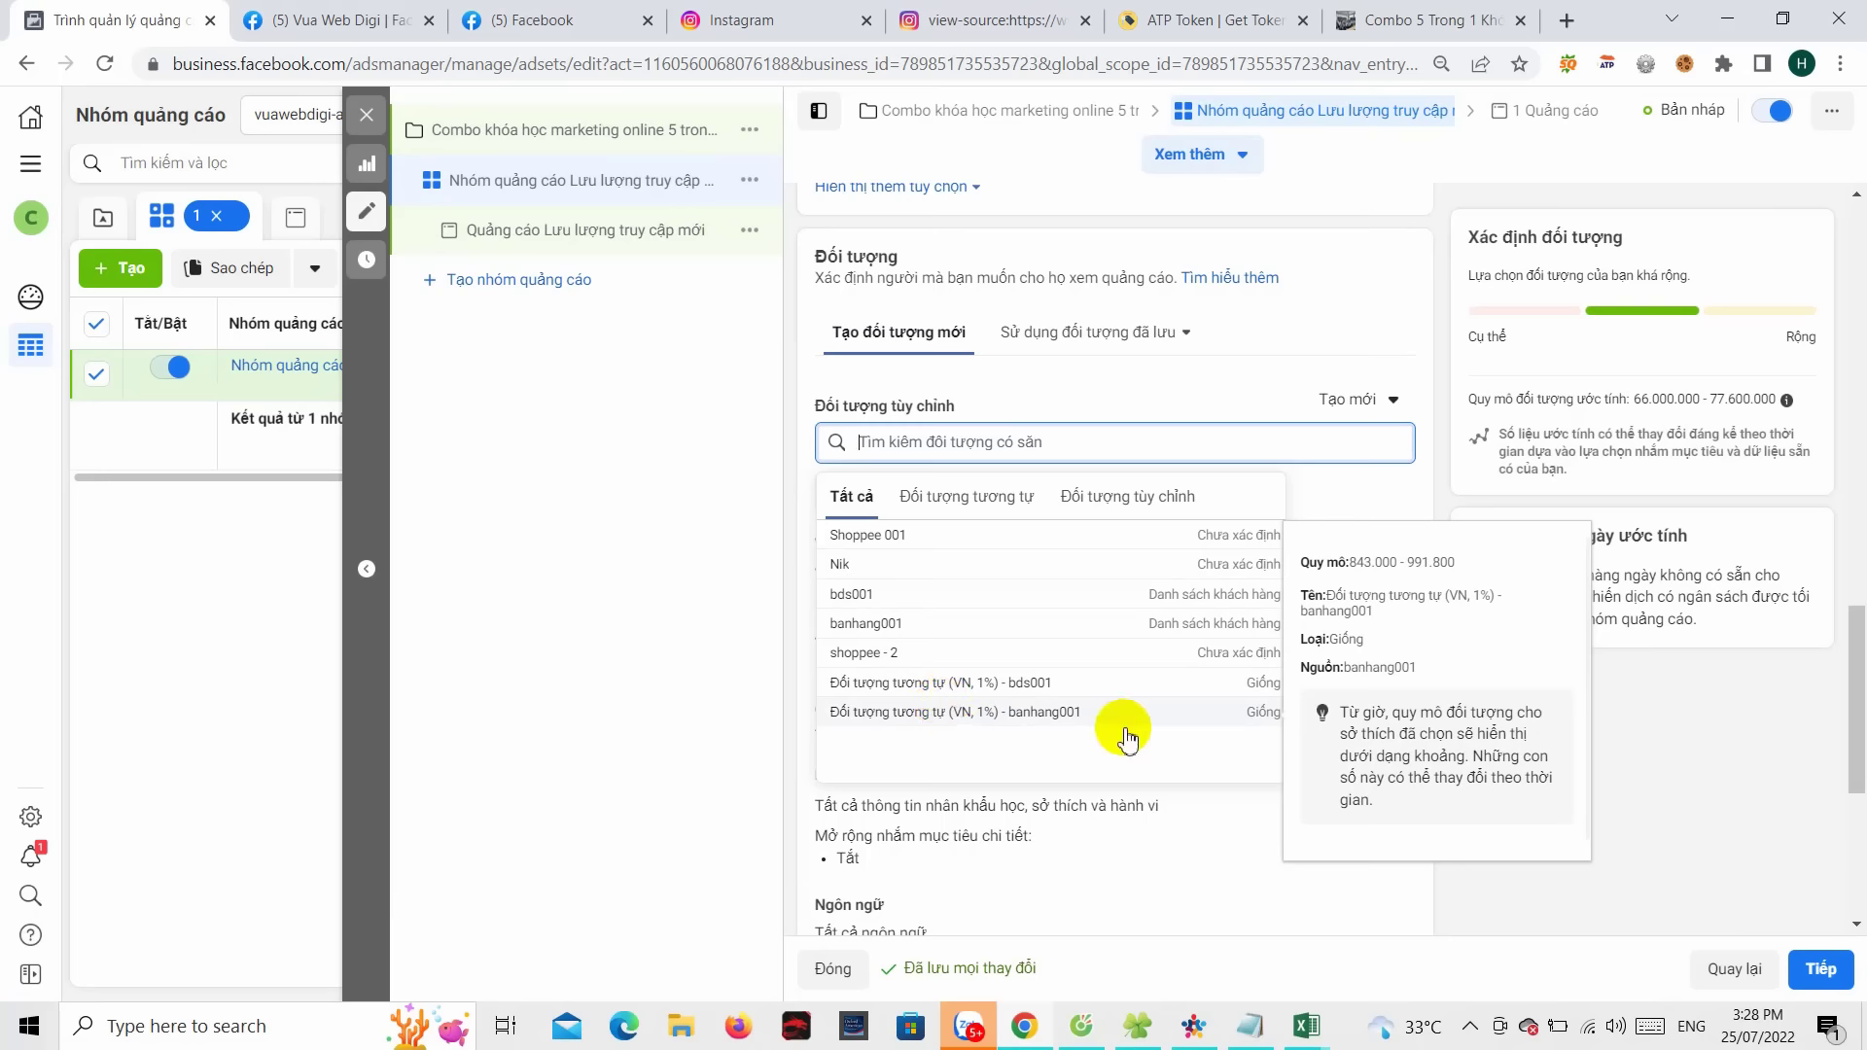
- Add the lookalike audiences "Đối tượng tương tự (VN, 1%) - bds001" and "Đối tượng tương tự (VN, 1%) - banhang001" to the ad set
{"action": "left_click", "coordinate": [948, 686]}
{"action": "left_click", "coordinate": [977, 539]}
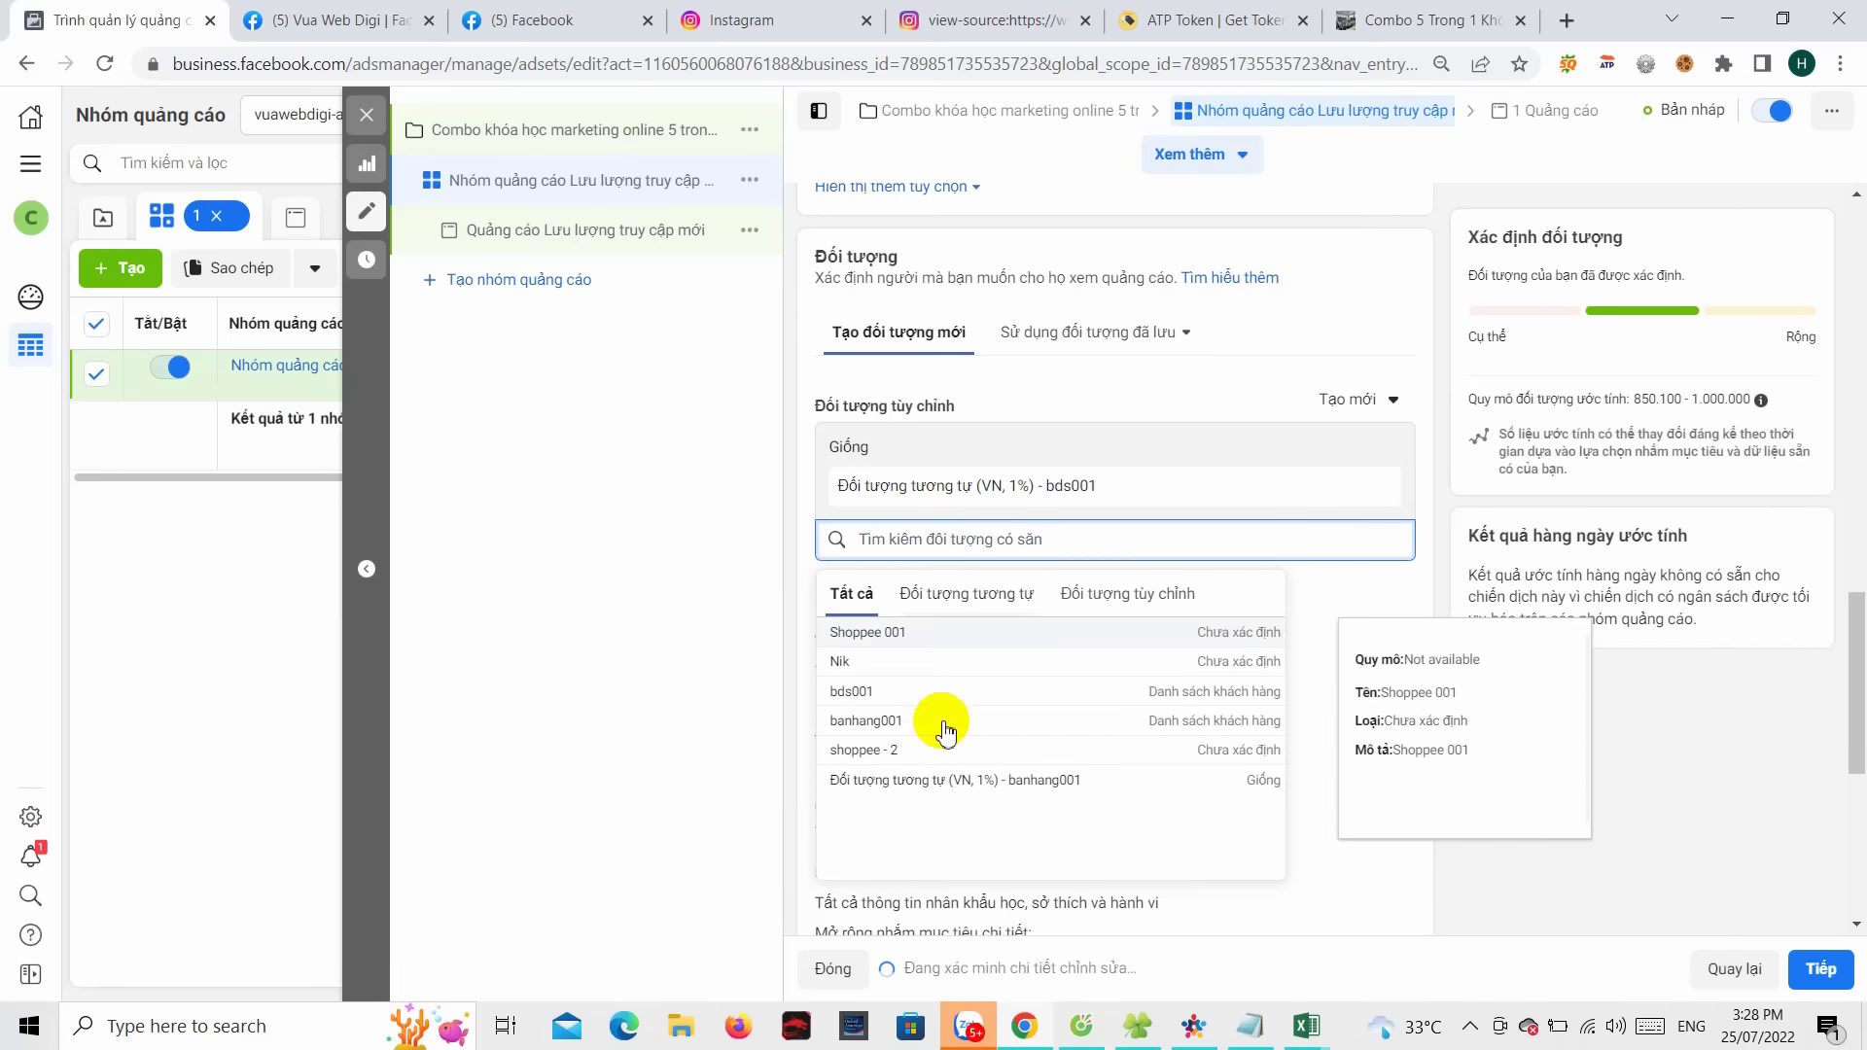
{"action": "left_click", "coordinate": [970, 784]}
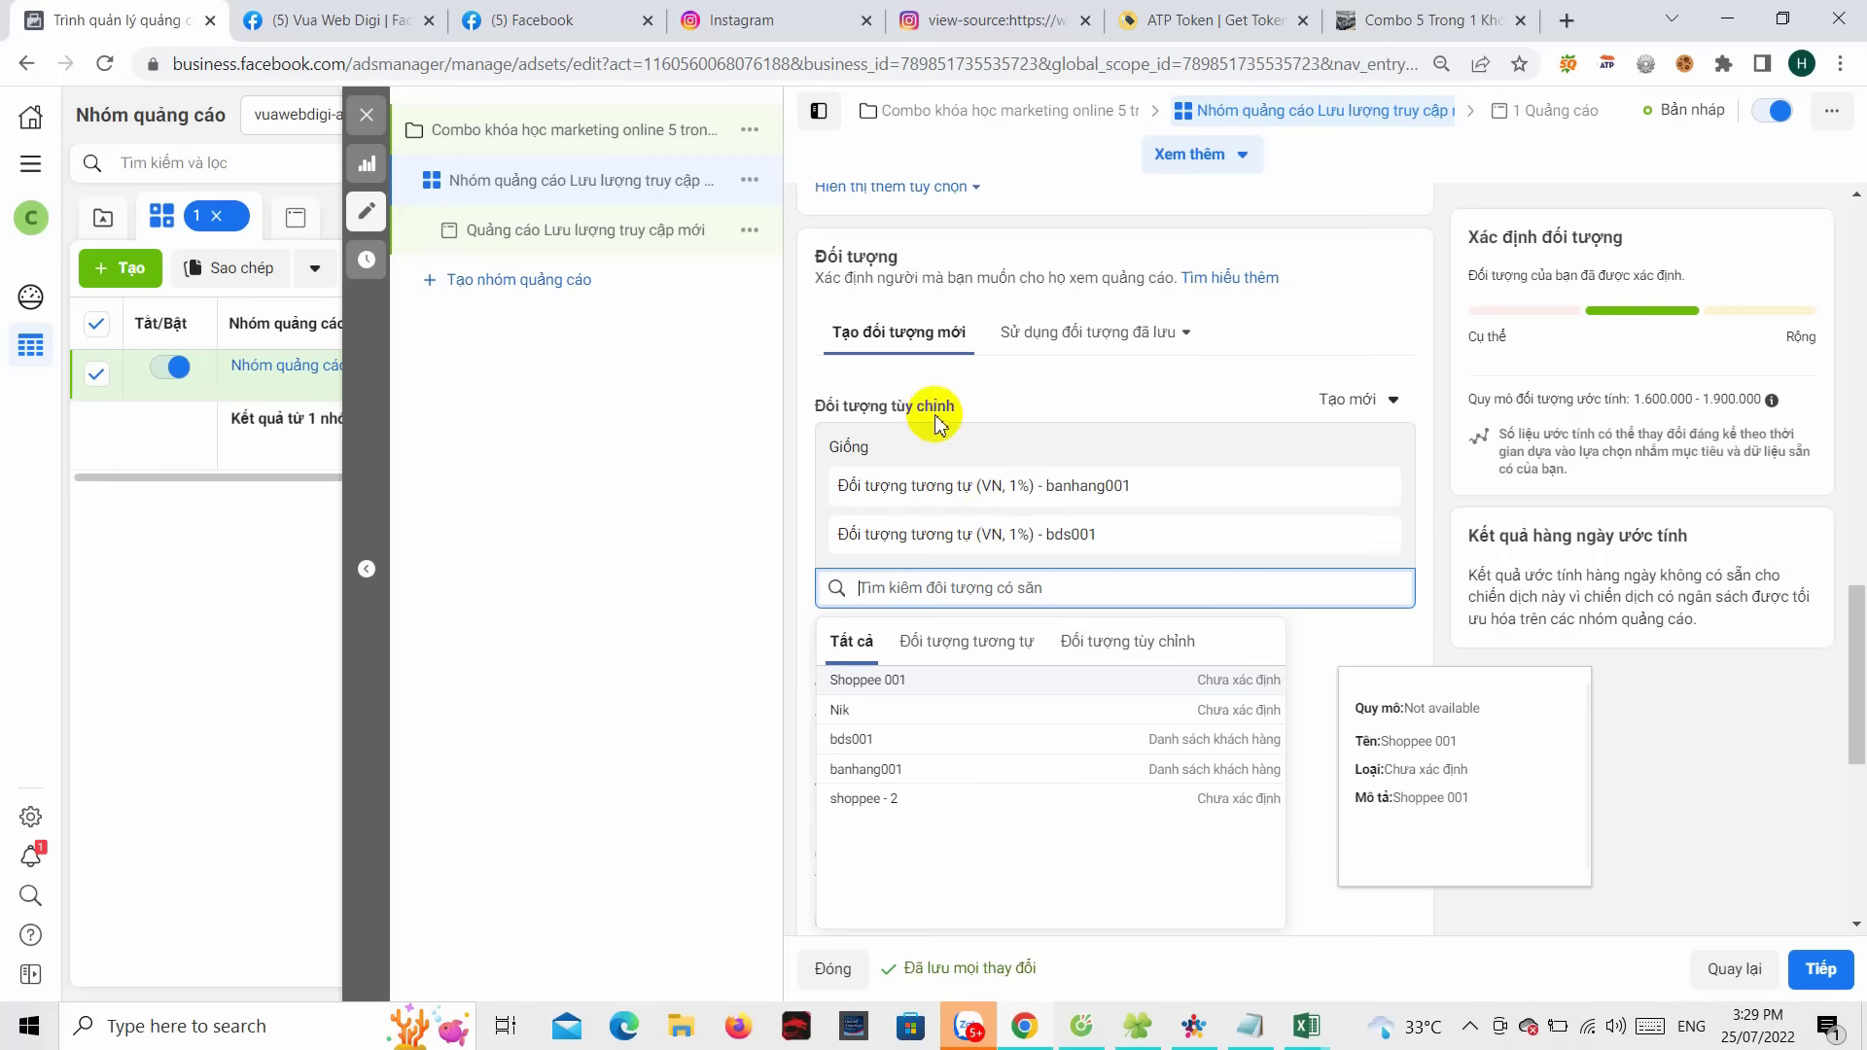
{"action": "left_click", "coordinate": [1358, 518]}
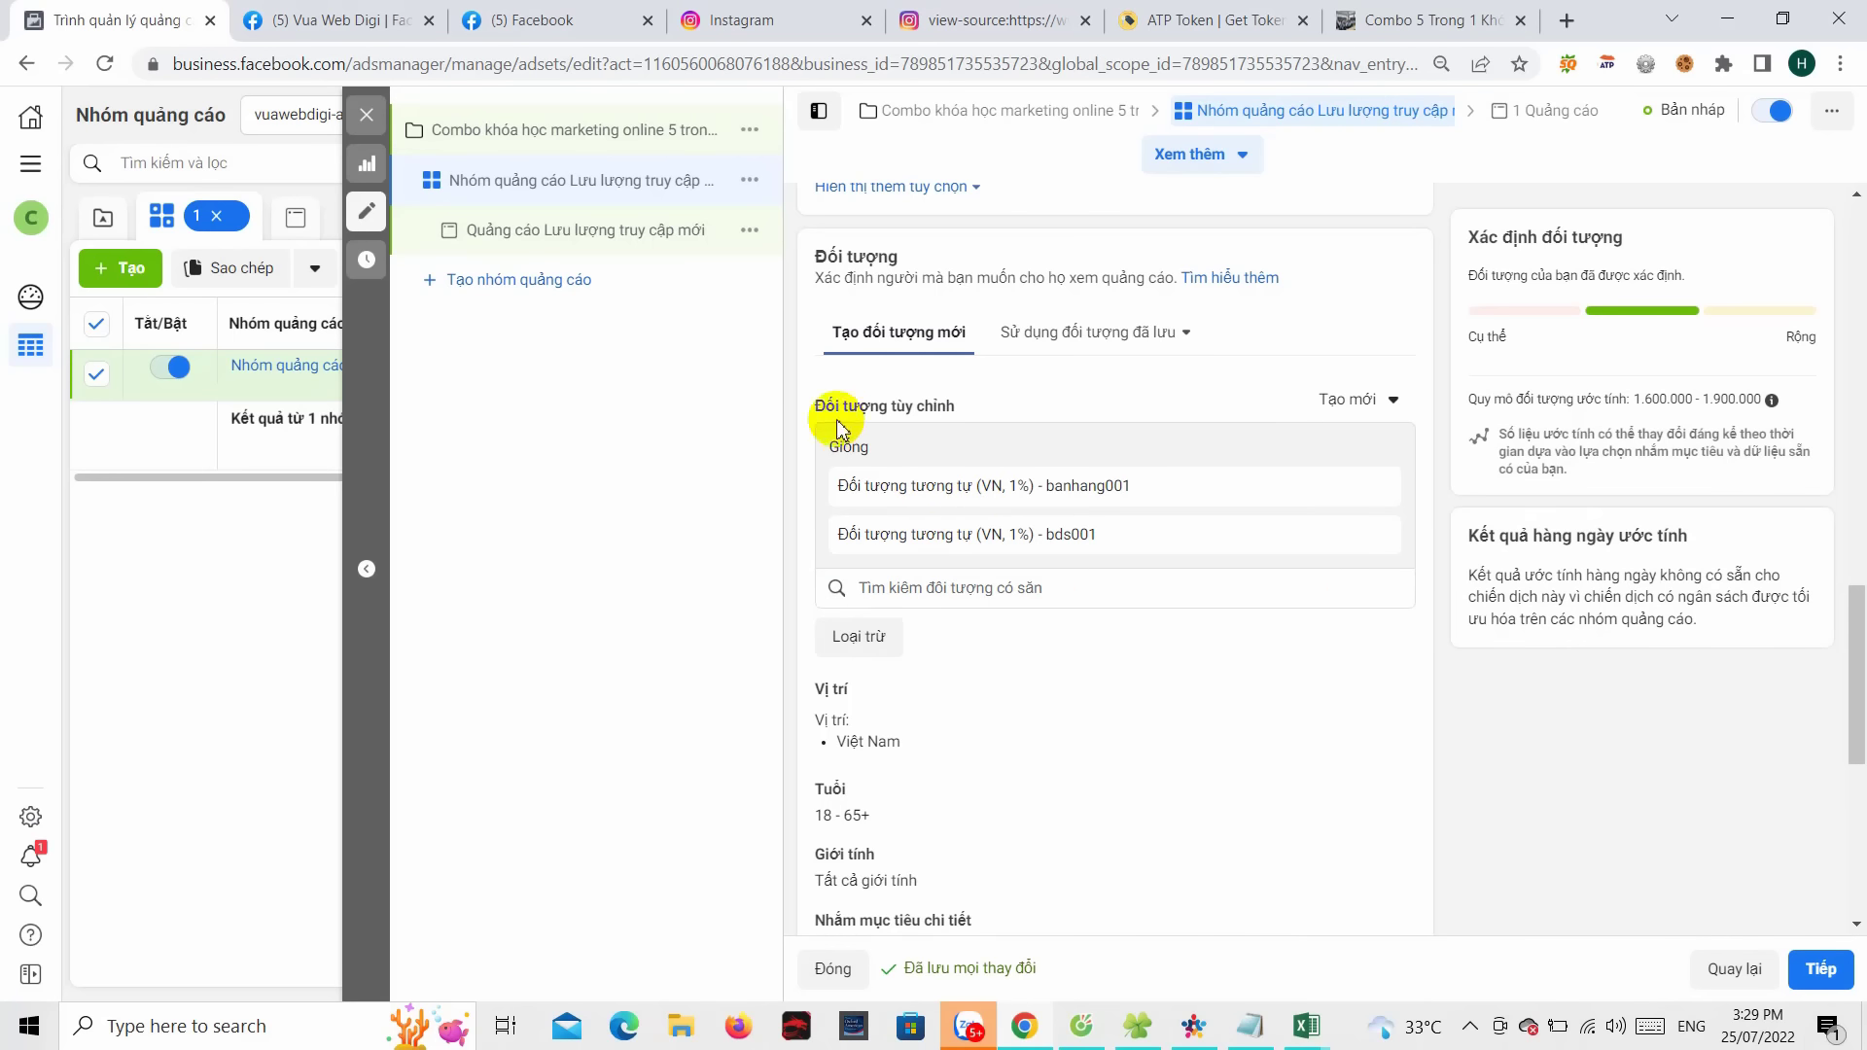
- Review the ad set's selected custom audiences, location, age, gender, detailed targeting, language and ad placement settings
{"action": "scroll", "coordinate": [925, 716], "scroll_direction": "down", "scroll_amount": 2}
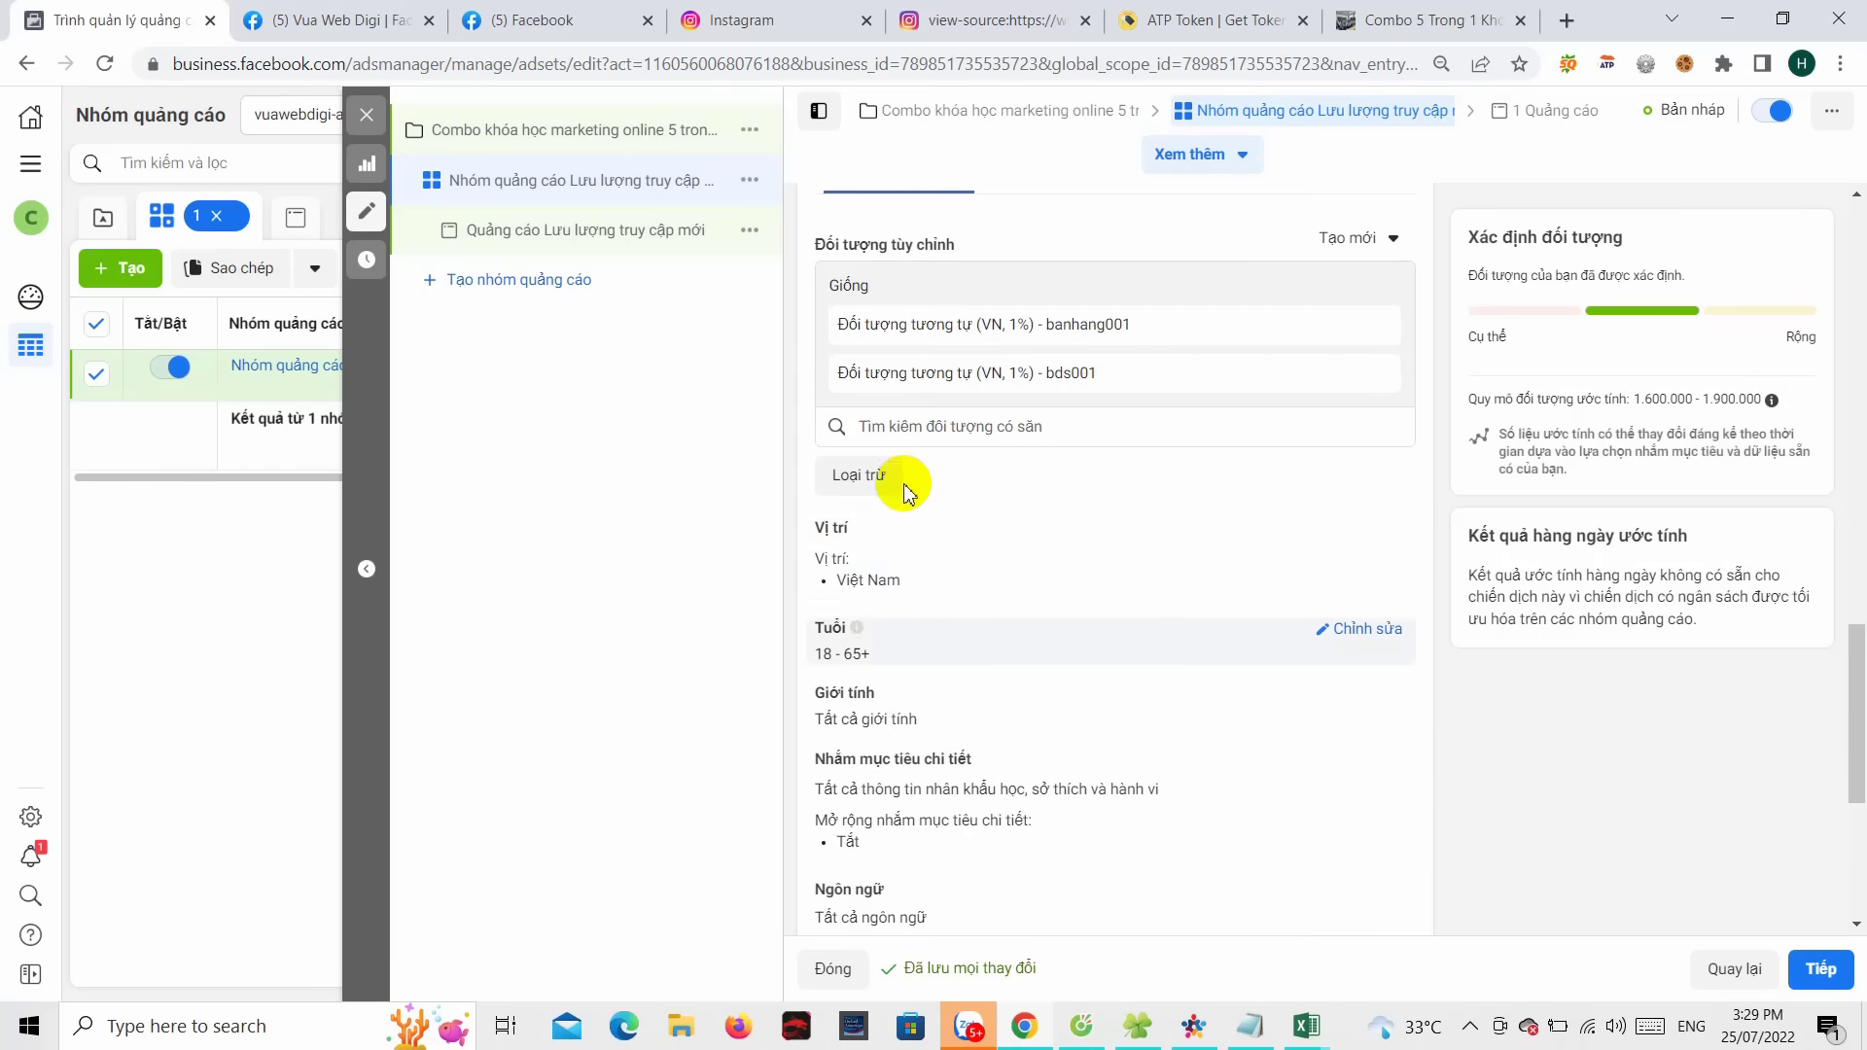
{"action": "scroll", "coordinate": [1599, 535], "scroll_direction": "down", "scroll_amount": 5}
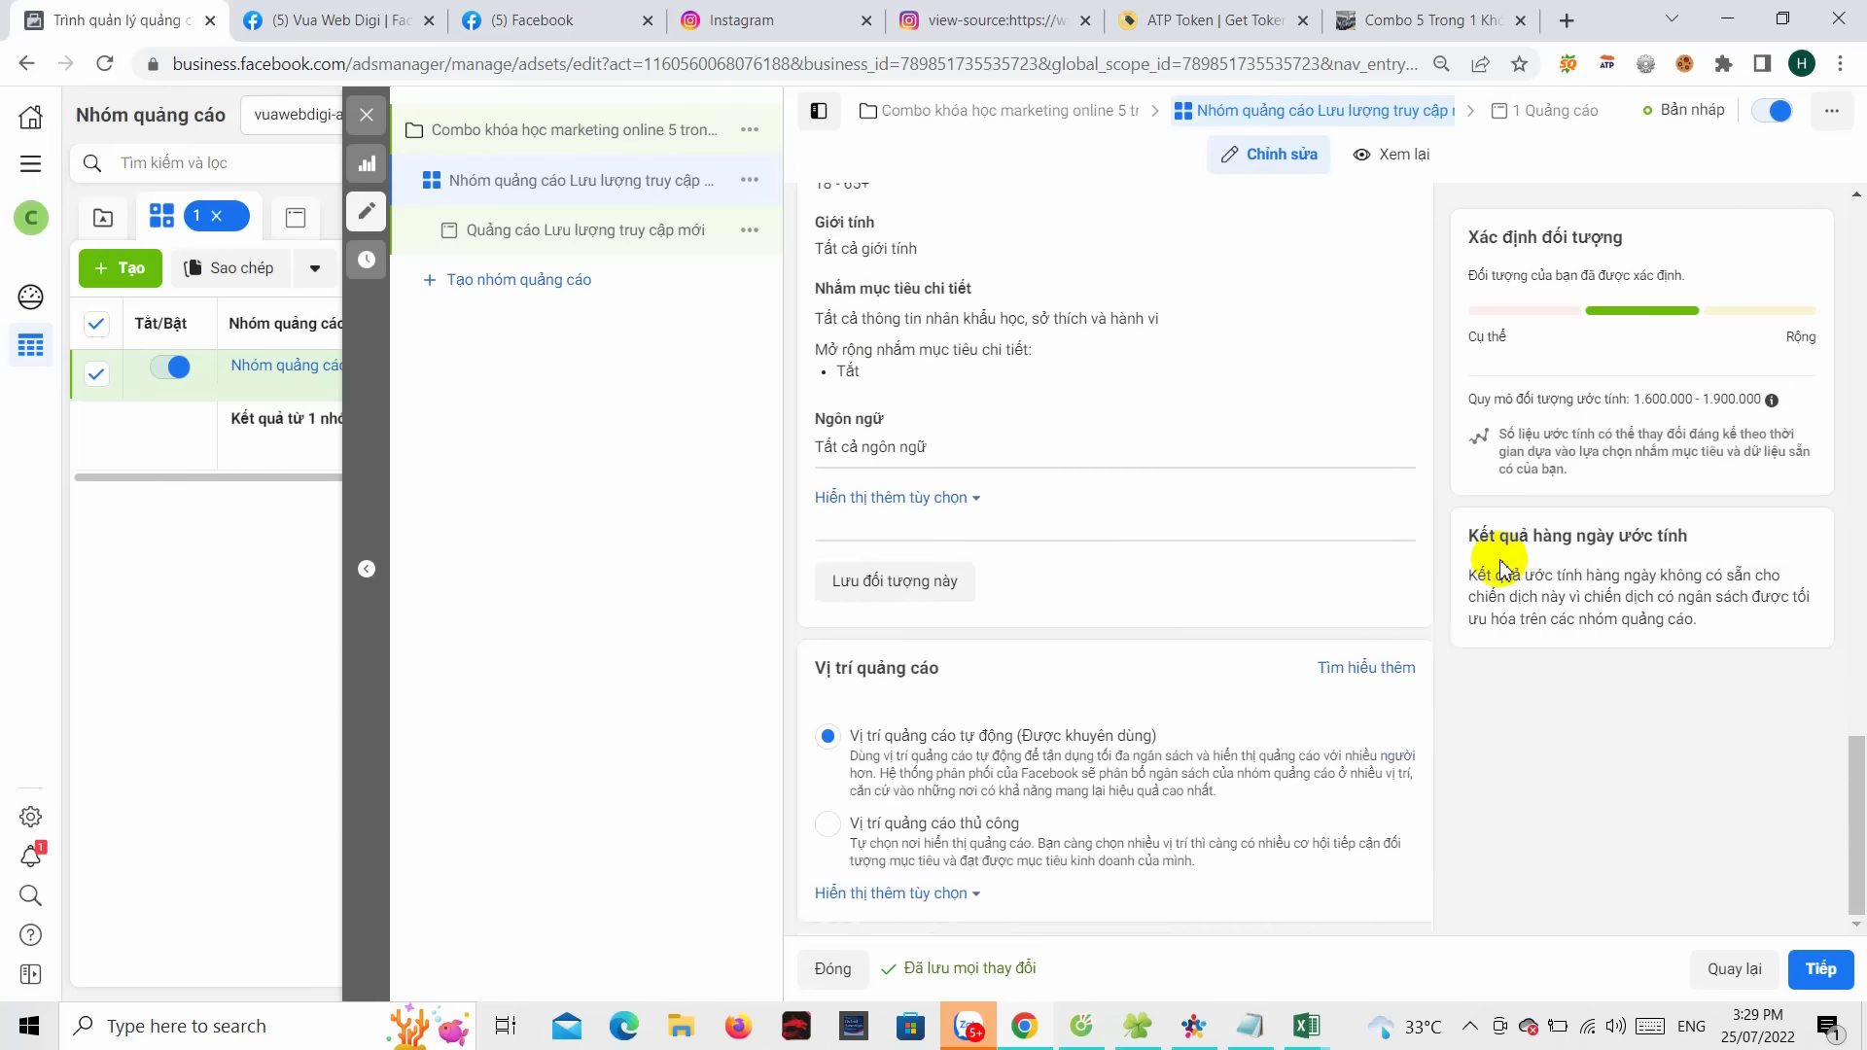
{"action": "scroll", "coordinate": [1490, 570], "scroll_direction": "up", "scroll_amount": 8}
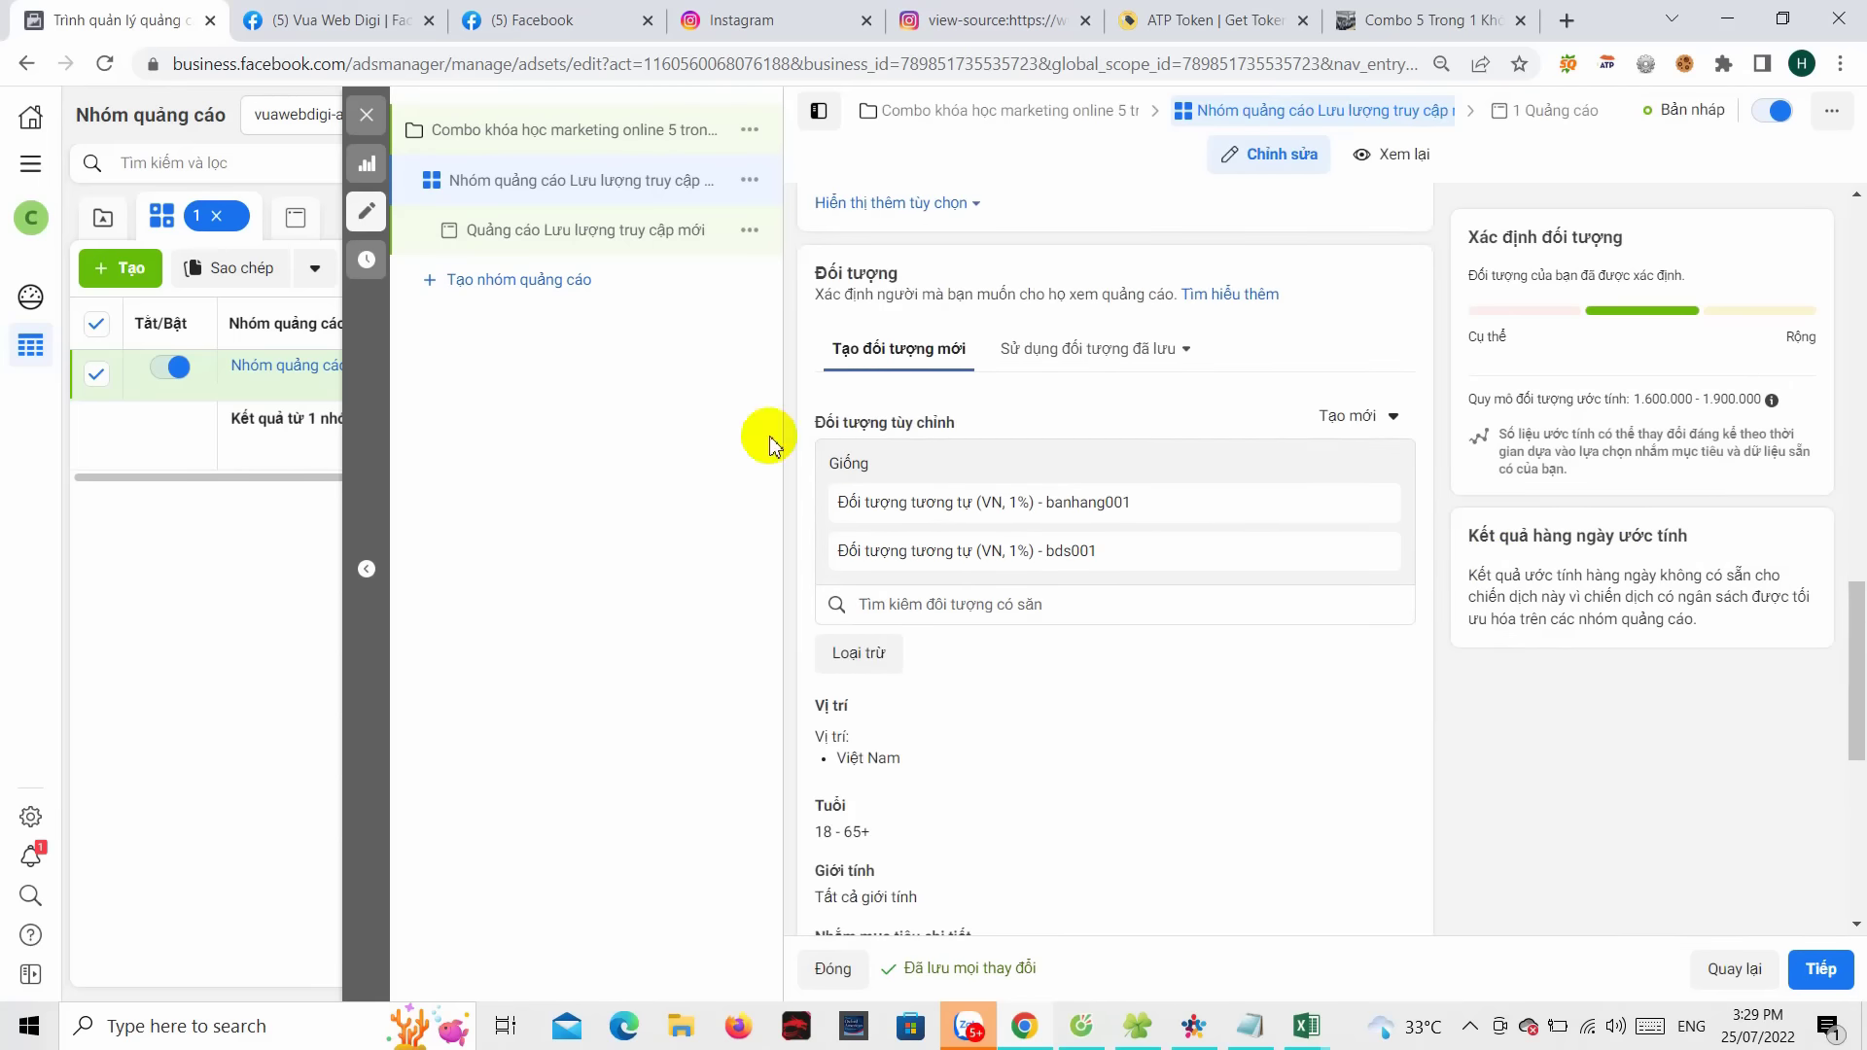
{"action": "scroll", "coordinate": [1446, 600], "scroll_direction": "up", "scroll_amount": 2}
{"action": "scroll", "coordinate": [1222, 609], "scroll_direction": "down", "scroll_amount": 5}
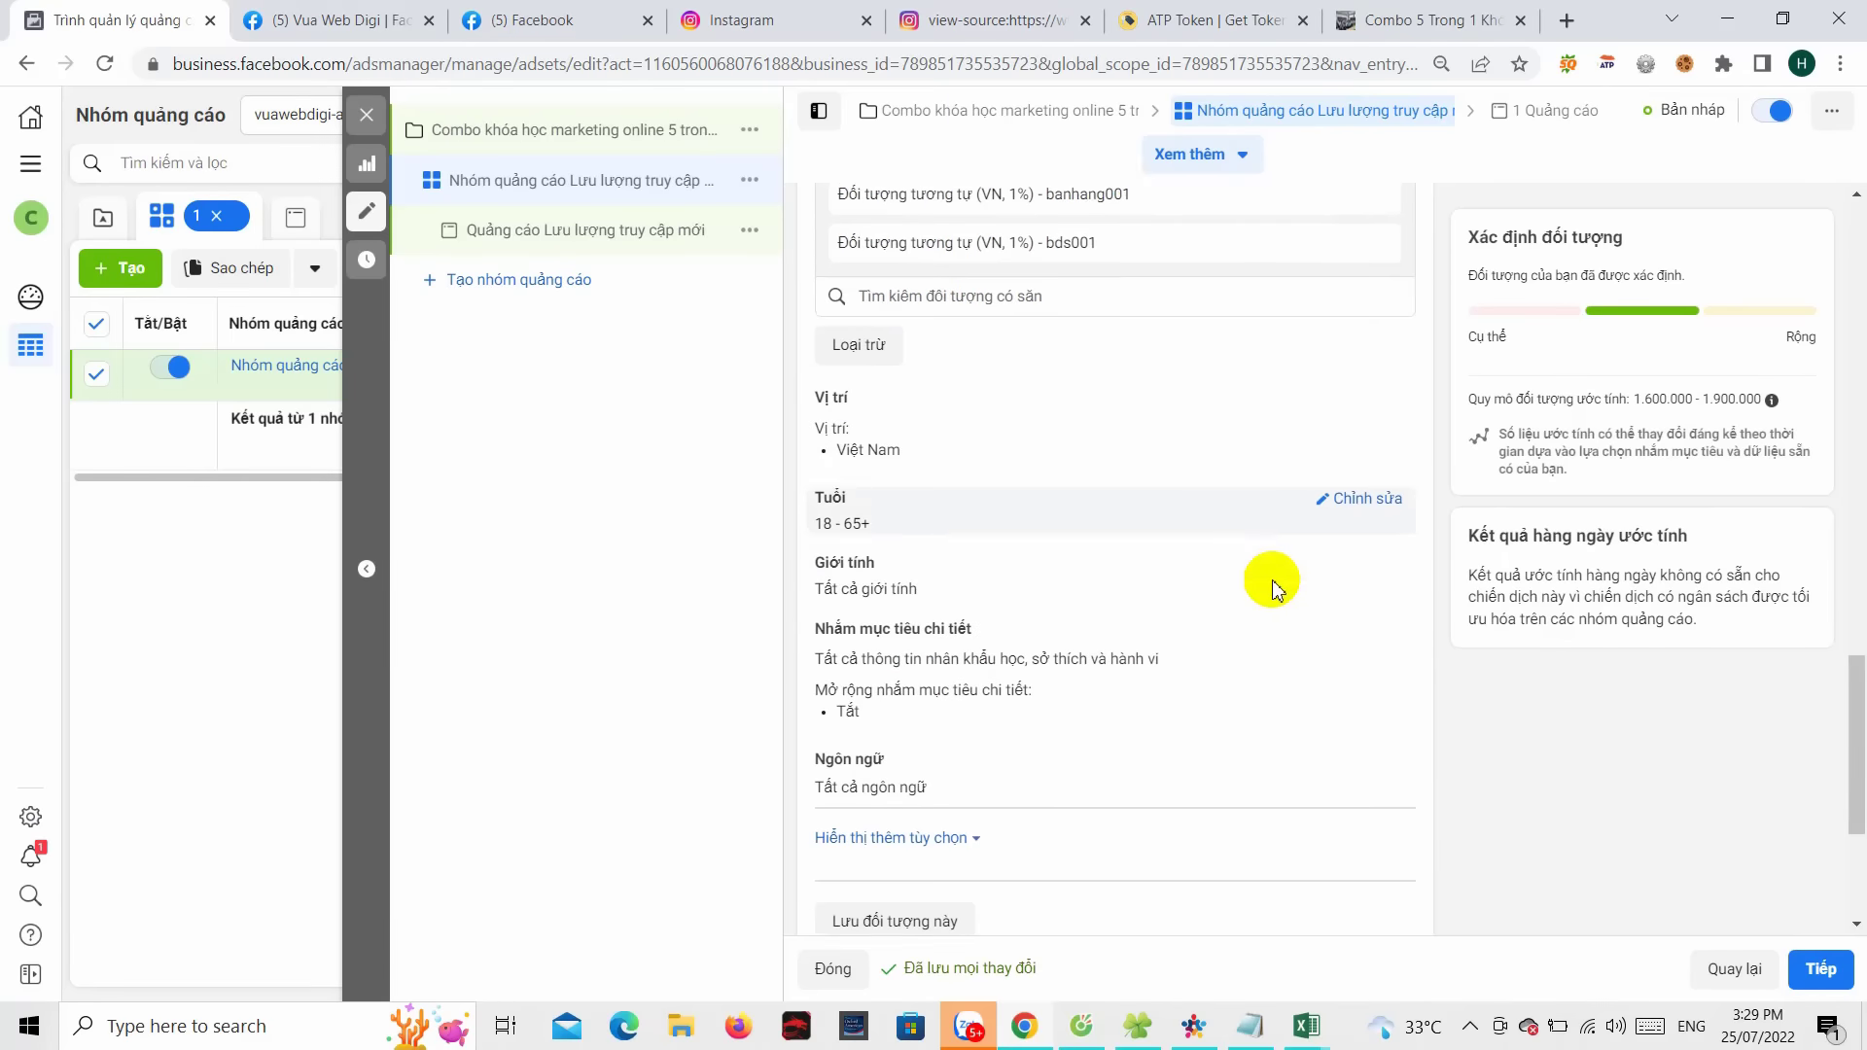
{"action": "scroll", "coordinate": [1217, 504], "scroll_direction": "up", "scroll_amount": 3}
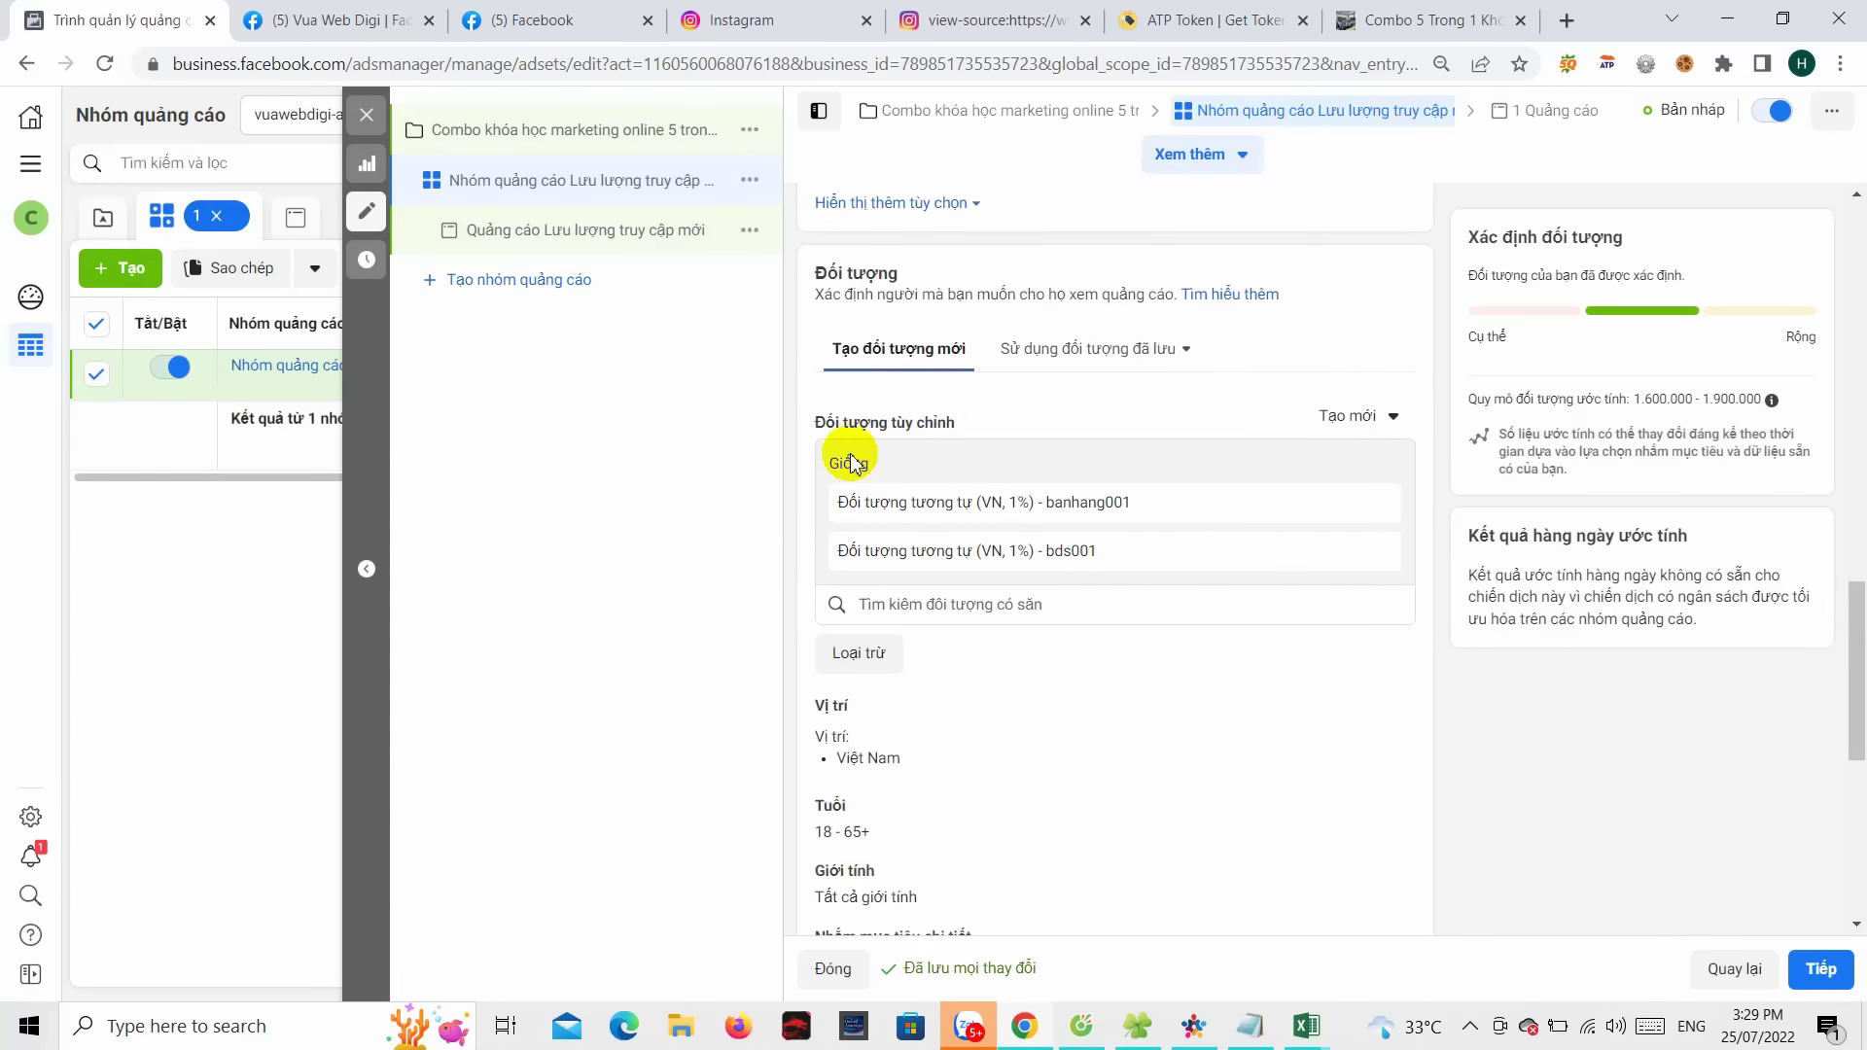
{"action": "scroll", "coordinate": [1770, 492], "scroll_direction": "down", "scroll_amount": 3}
{"action": "scroll", "coordinate": [1774, 483], "scroll_direction": "down", "scroll_amount": 3}
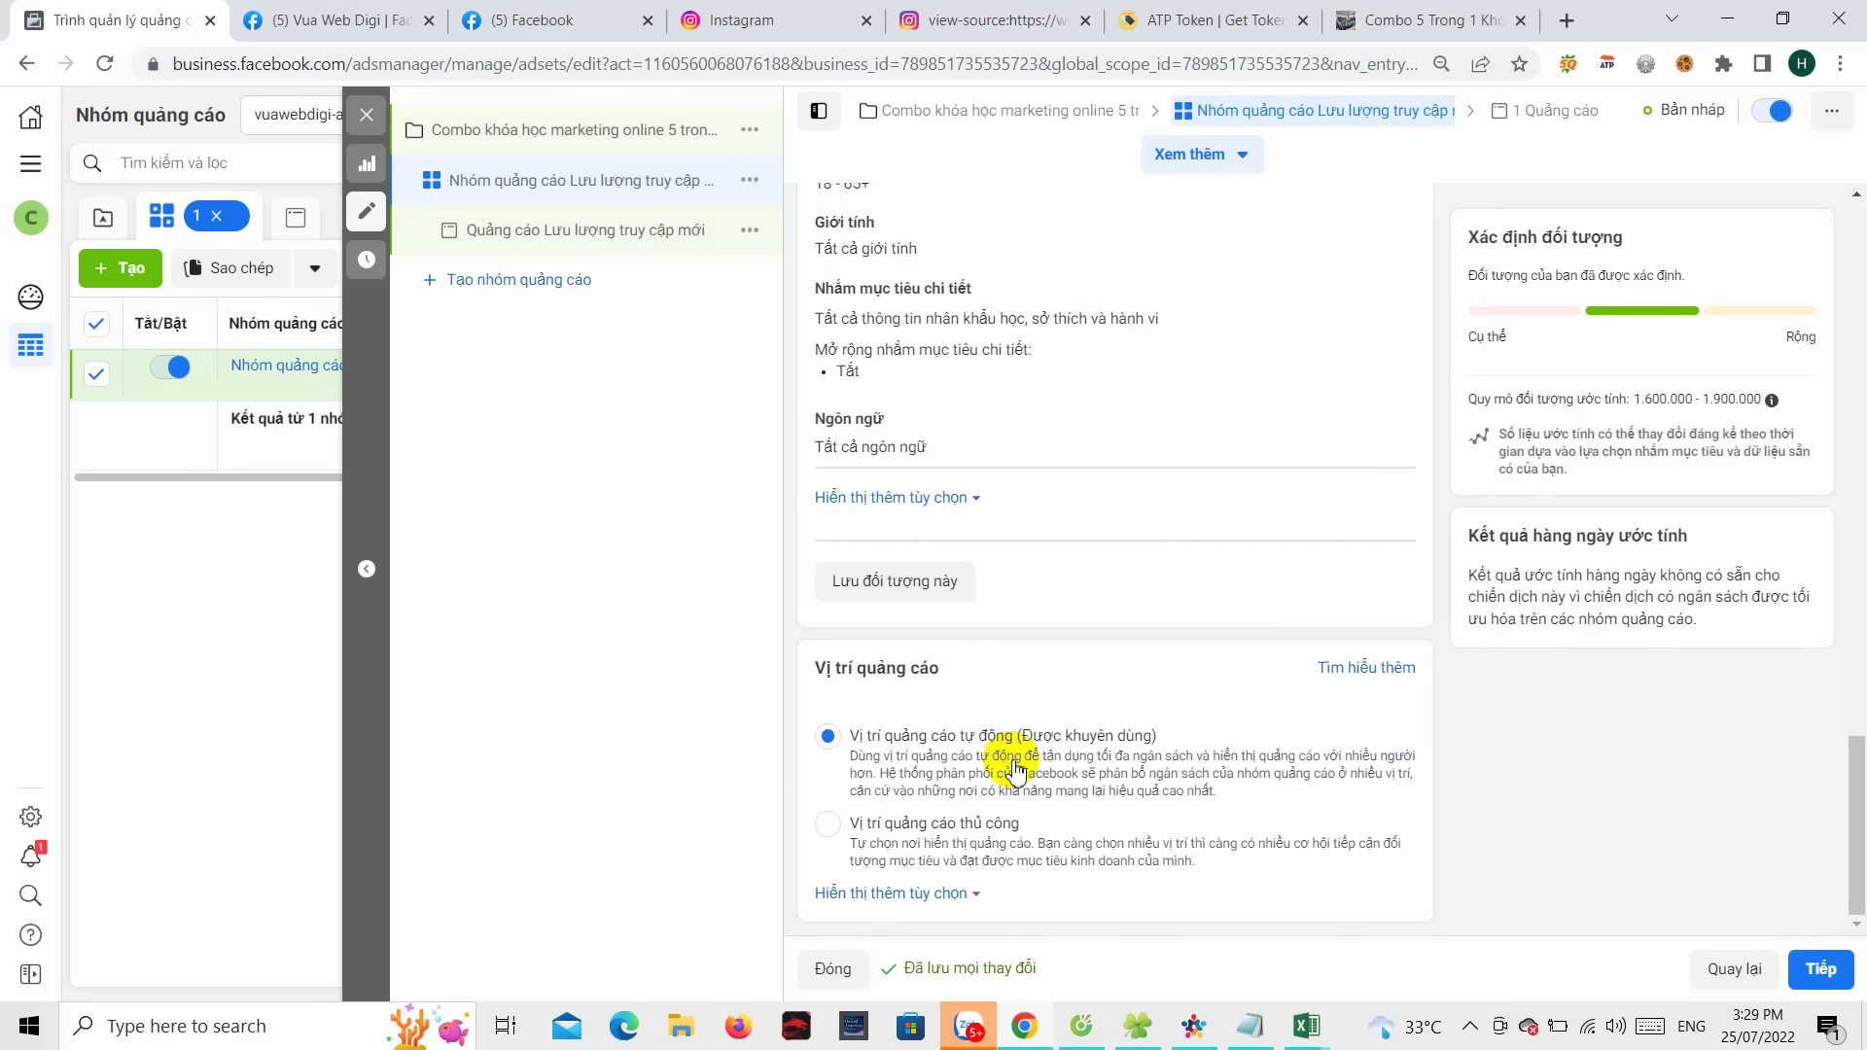
- Switch the ad set to manual ad placements (Vị trí quảng cáo thủ công)
{"action": "left_click", "coordinate": [852, 852]}
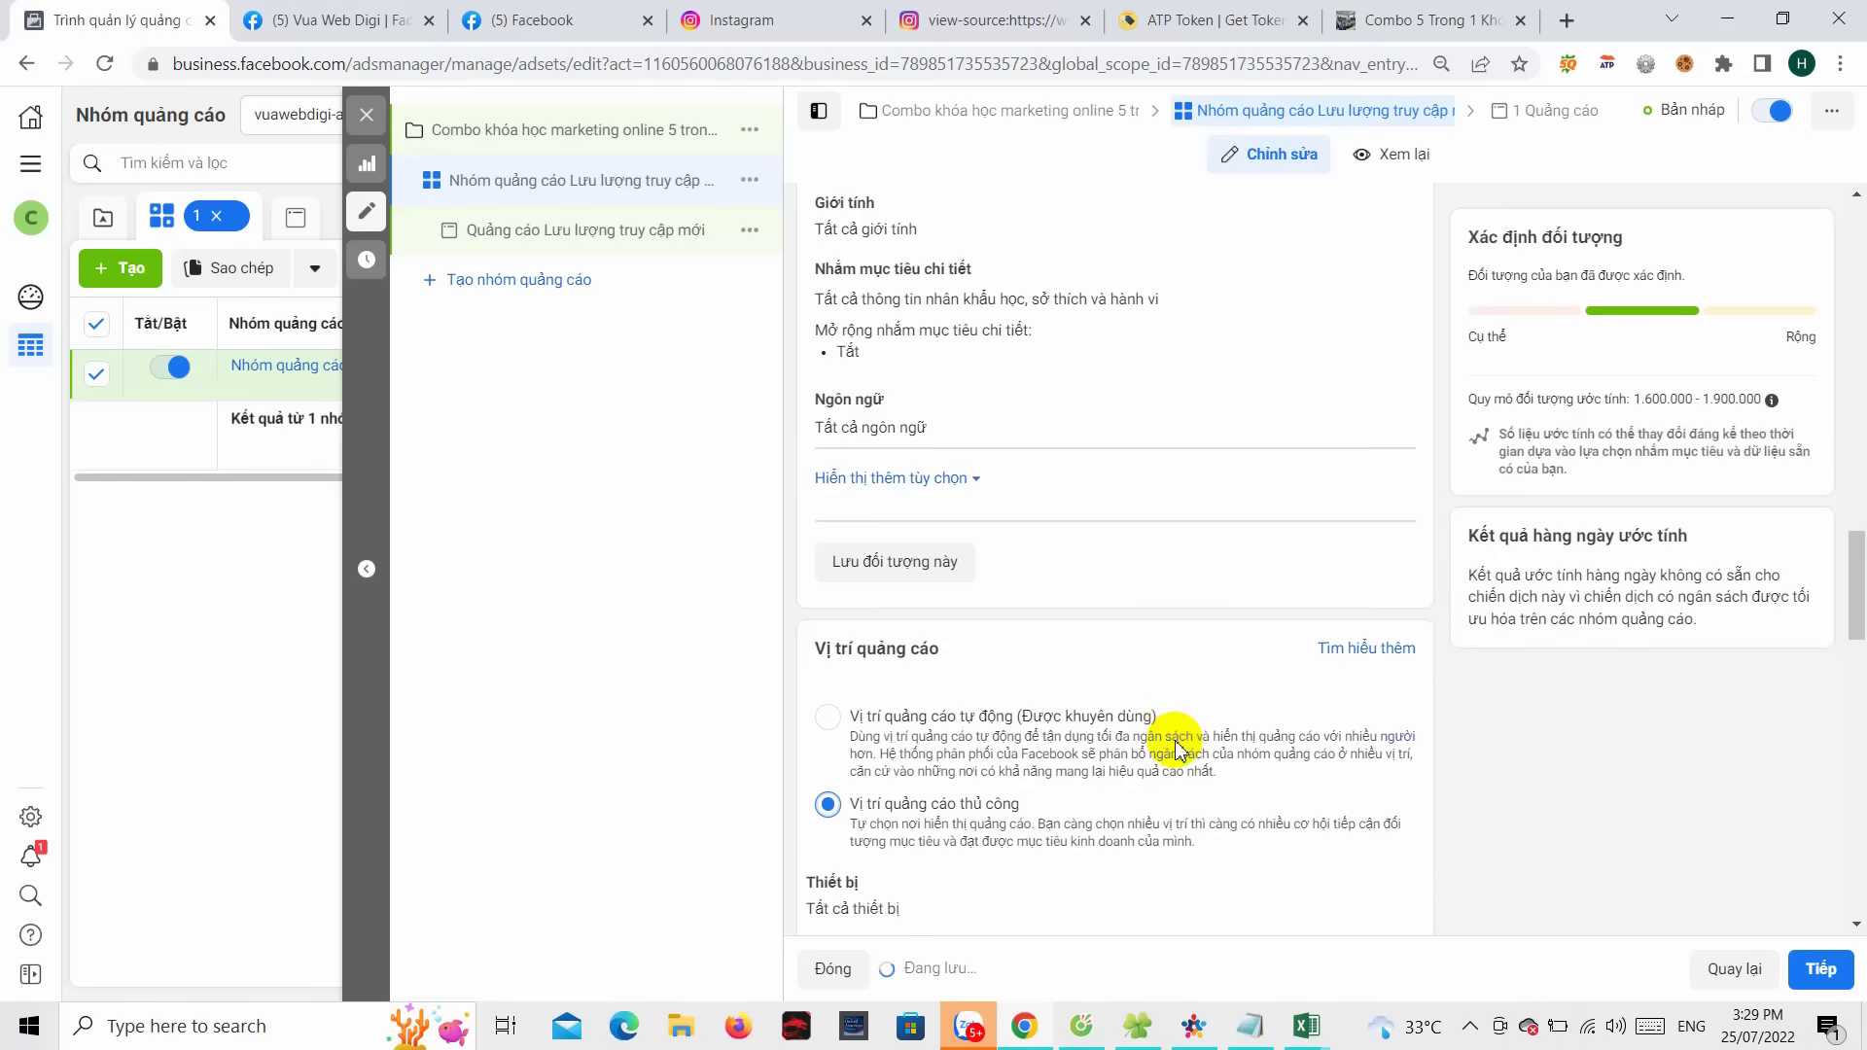
{"action": "scroll", "coordinate": [1177, 742], "scroll_direction": "down", "scroll_amount": 6}
{"action": "scroll", "coordinate": [875, 501], "scroll_direction": "up", "scroll_amount": 2}
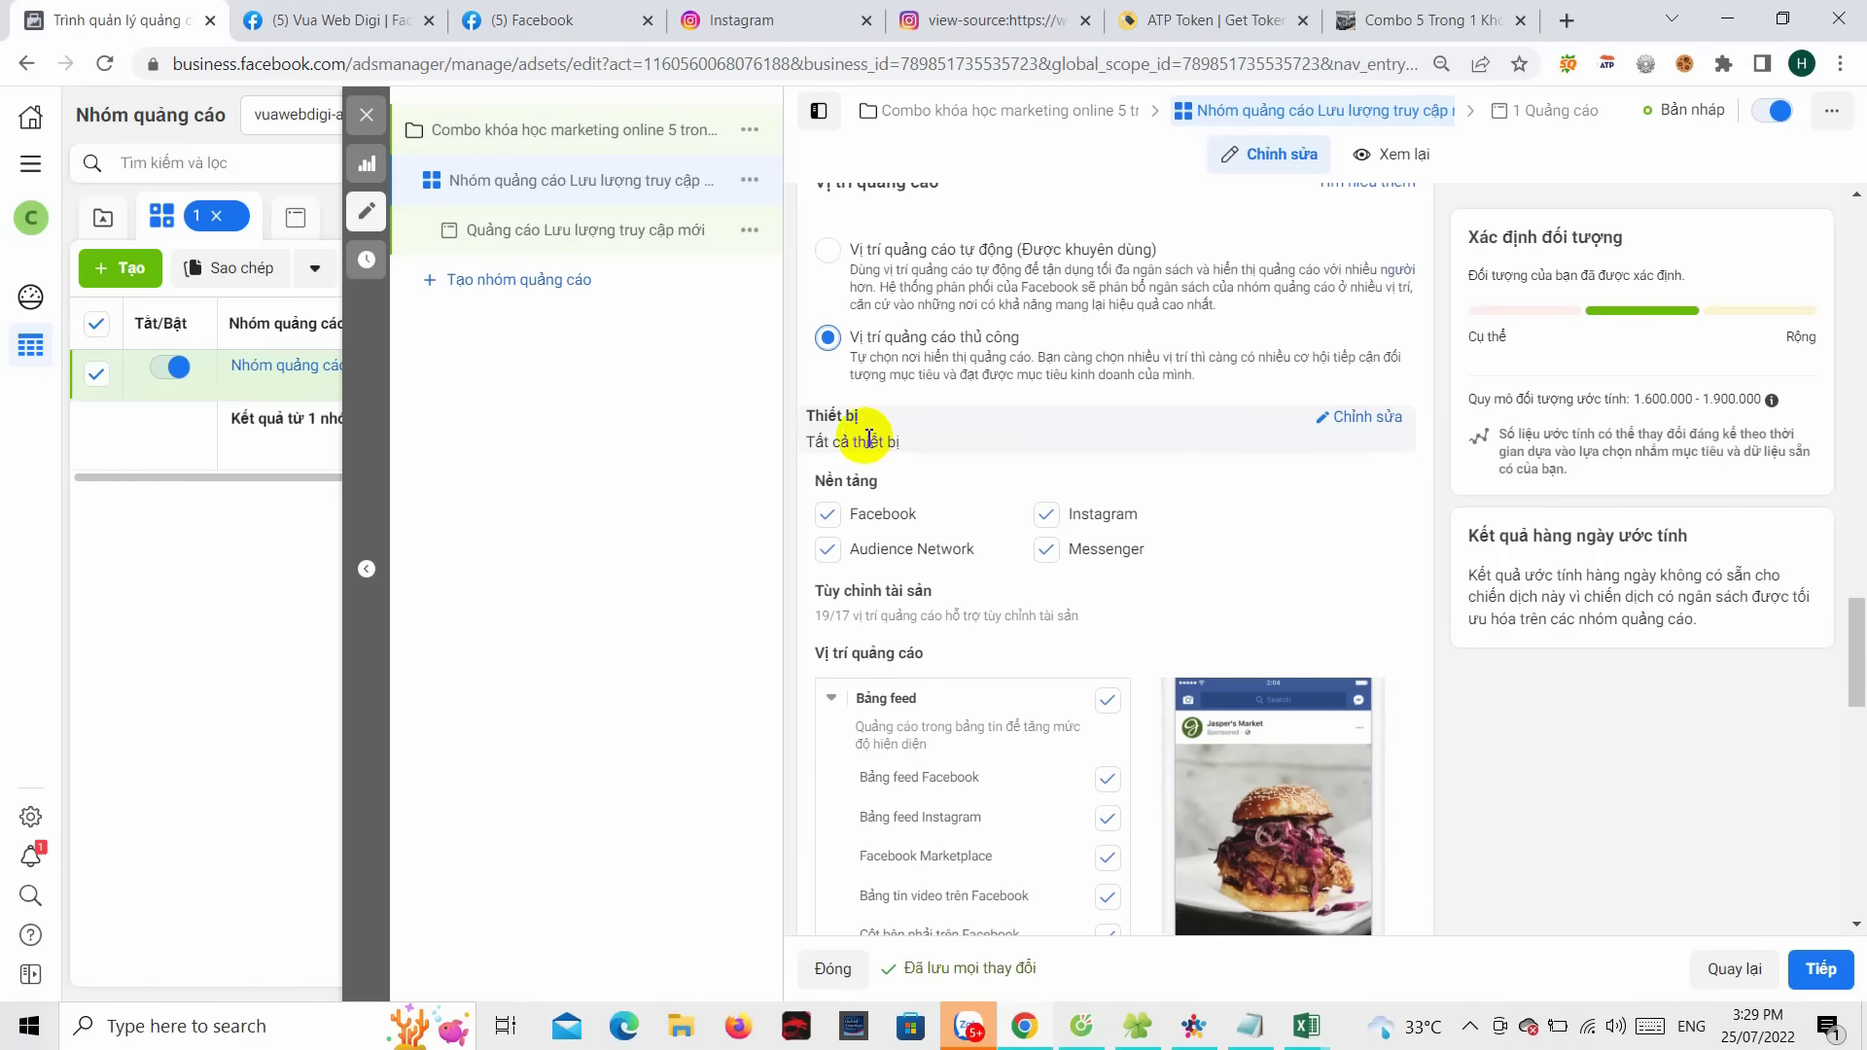
- Inspect the device options for the manual placements, Di động and Máy tính
{"action": "left_click", "coordinate": [1383, 436]}
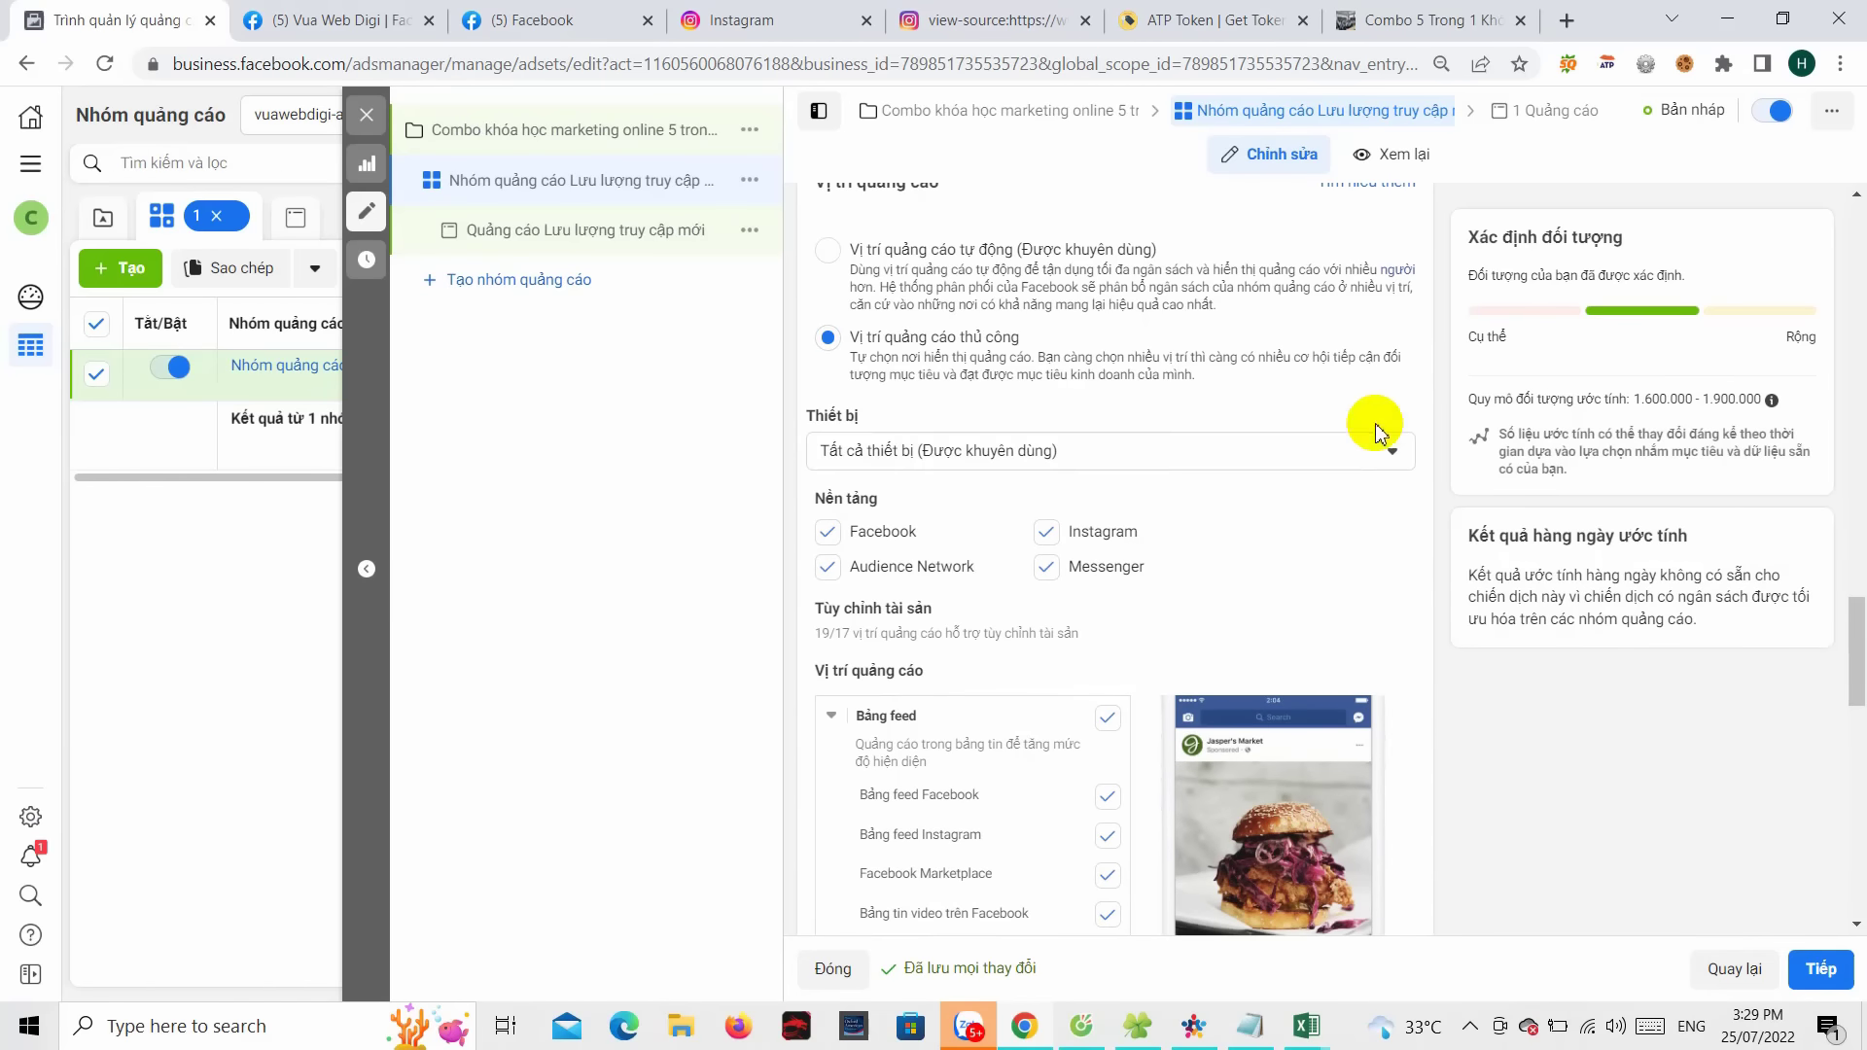
{"action": "left_click", "coordinate": [1069, 452]}
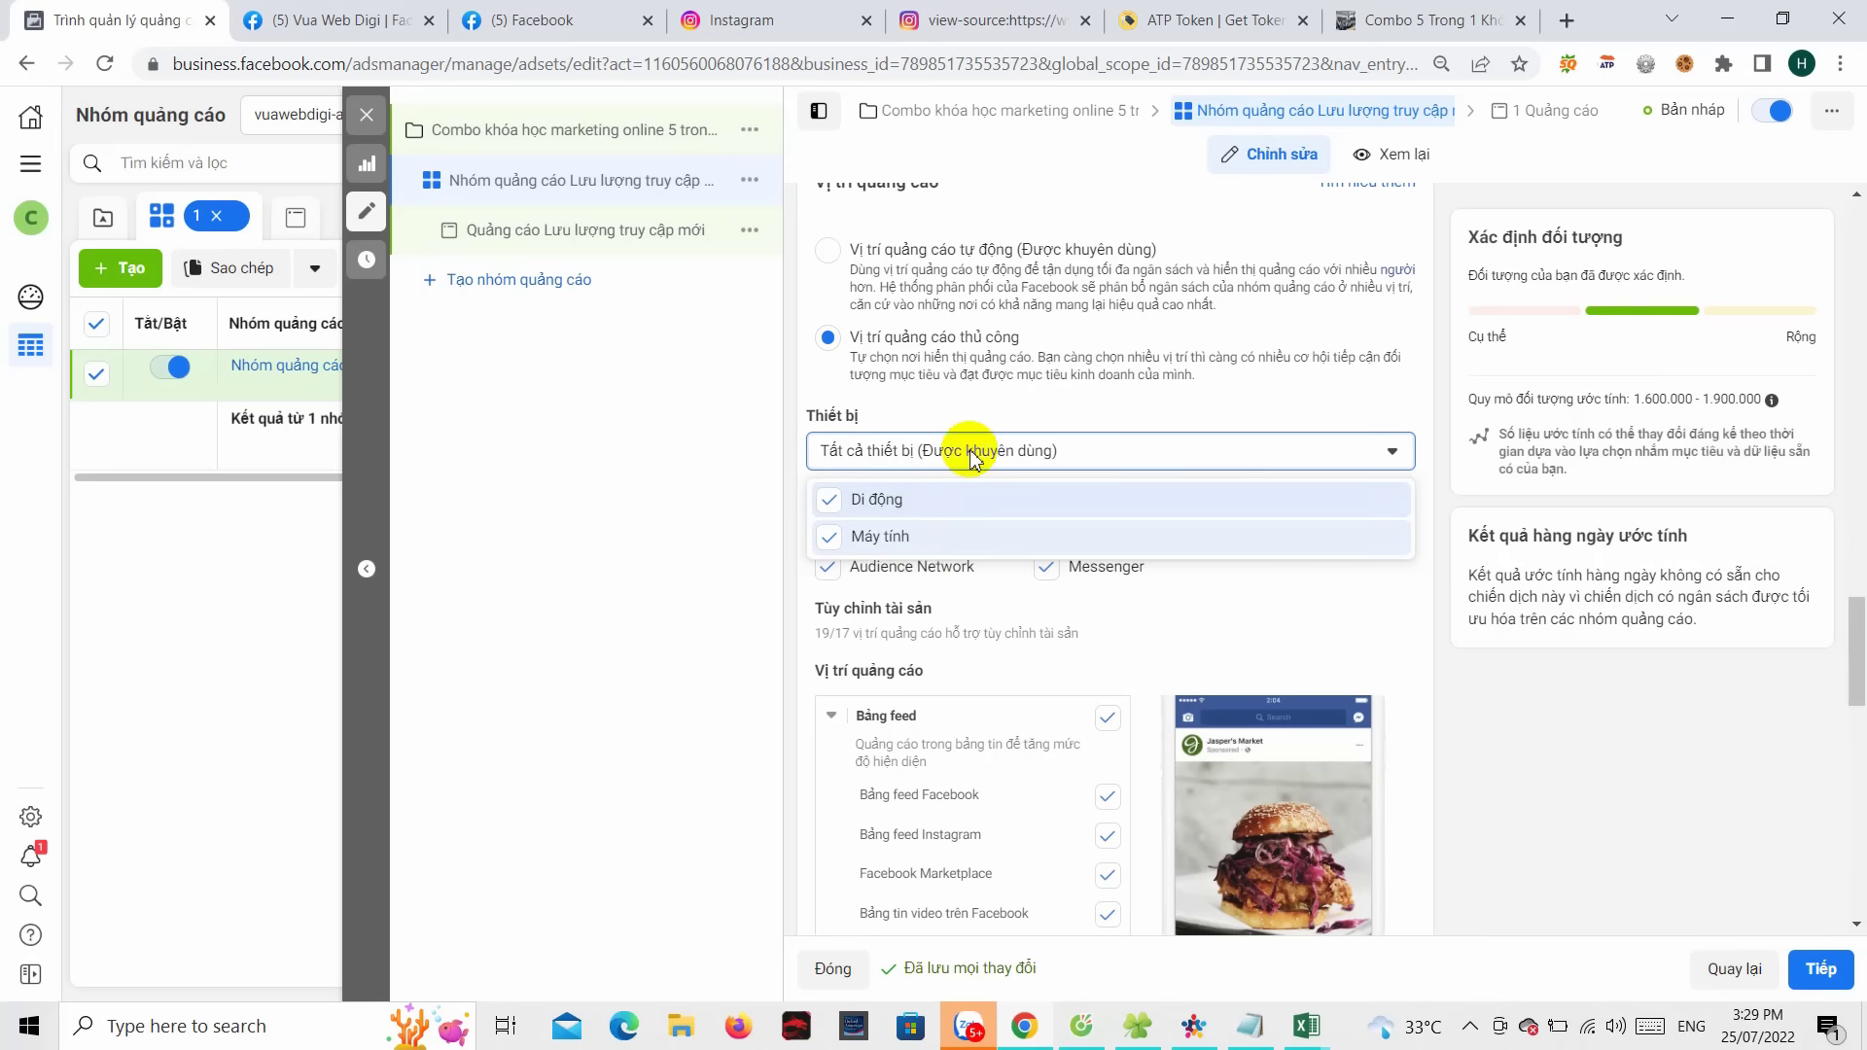
{"action": "left_click", "coordinate": [983, 416]}
{"action": "left_click", "coordinate": [899, 499]}
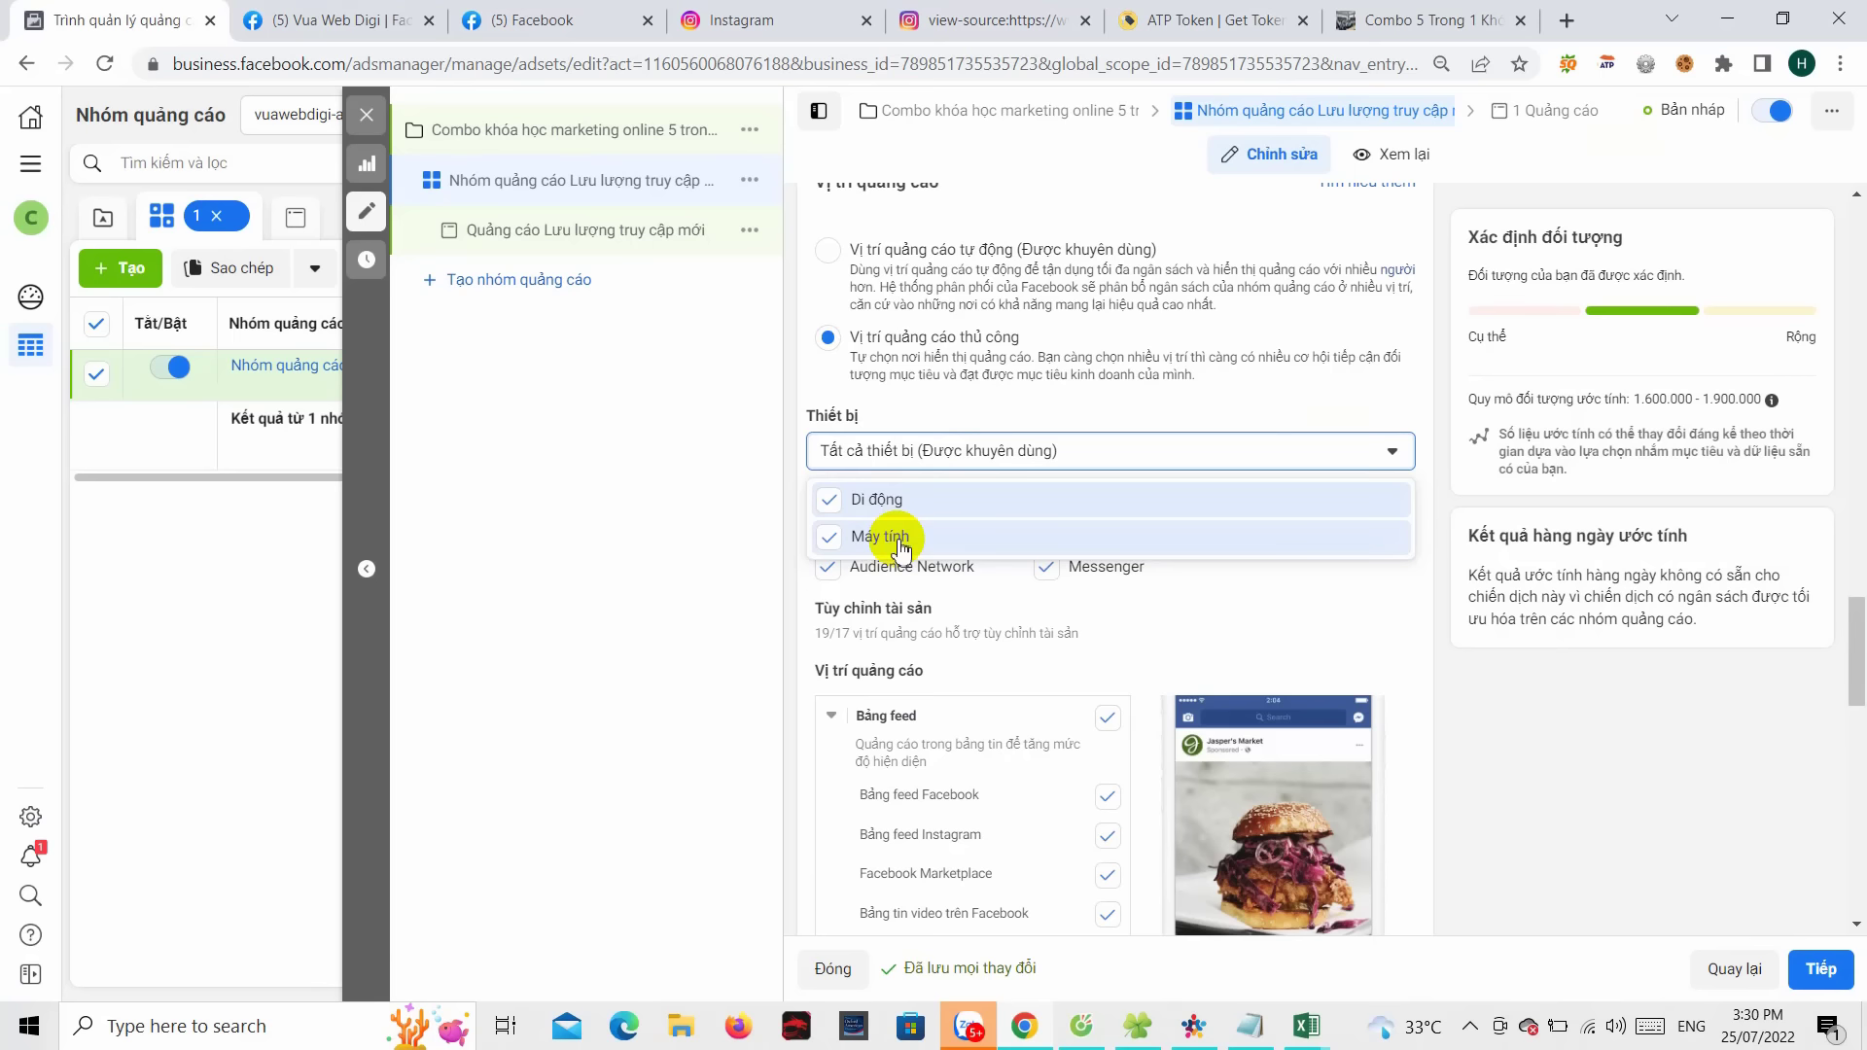
{"action": "left_click", "coordinate": [929, 413]}
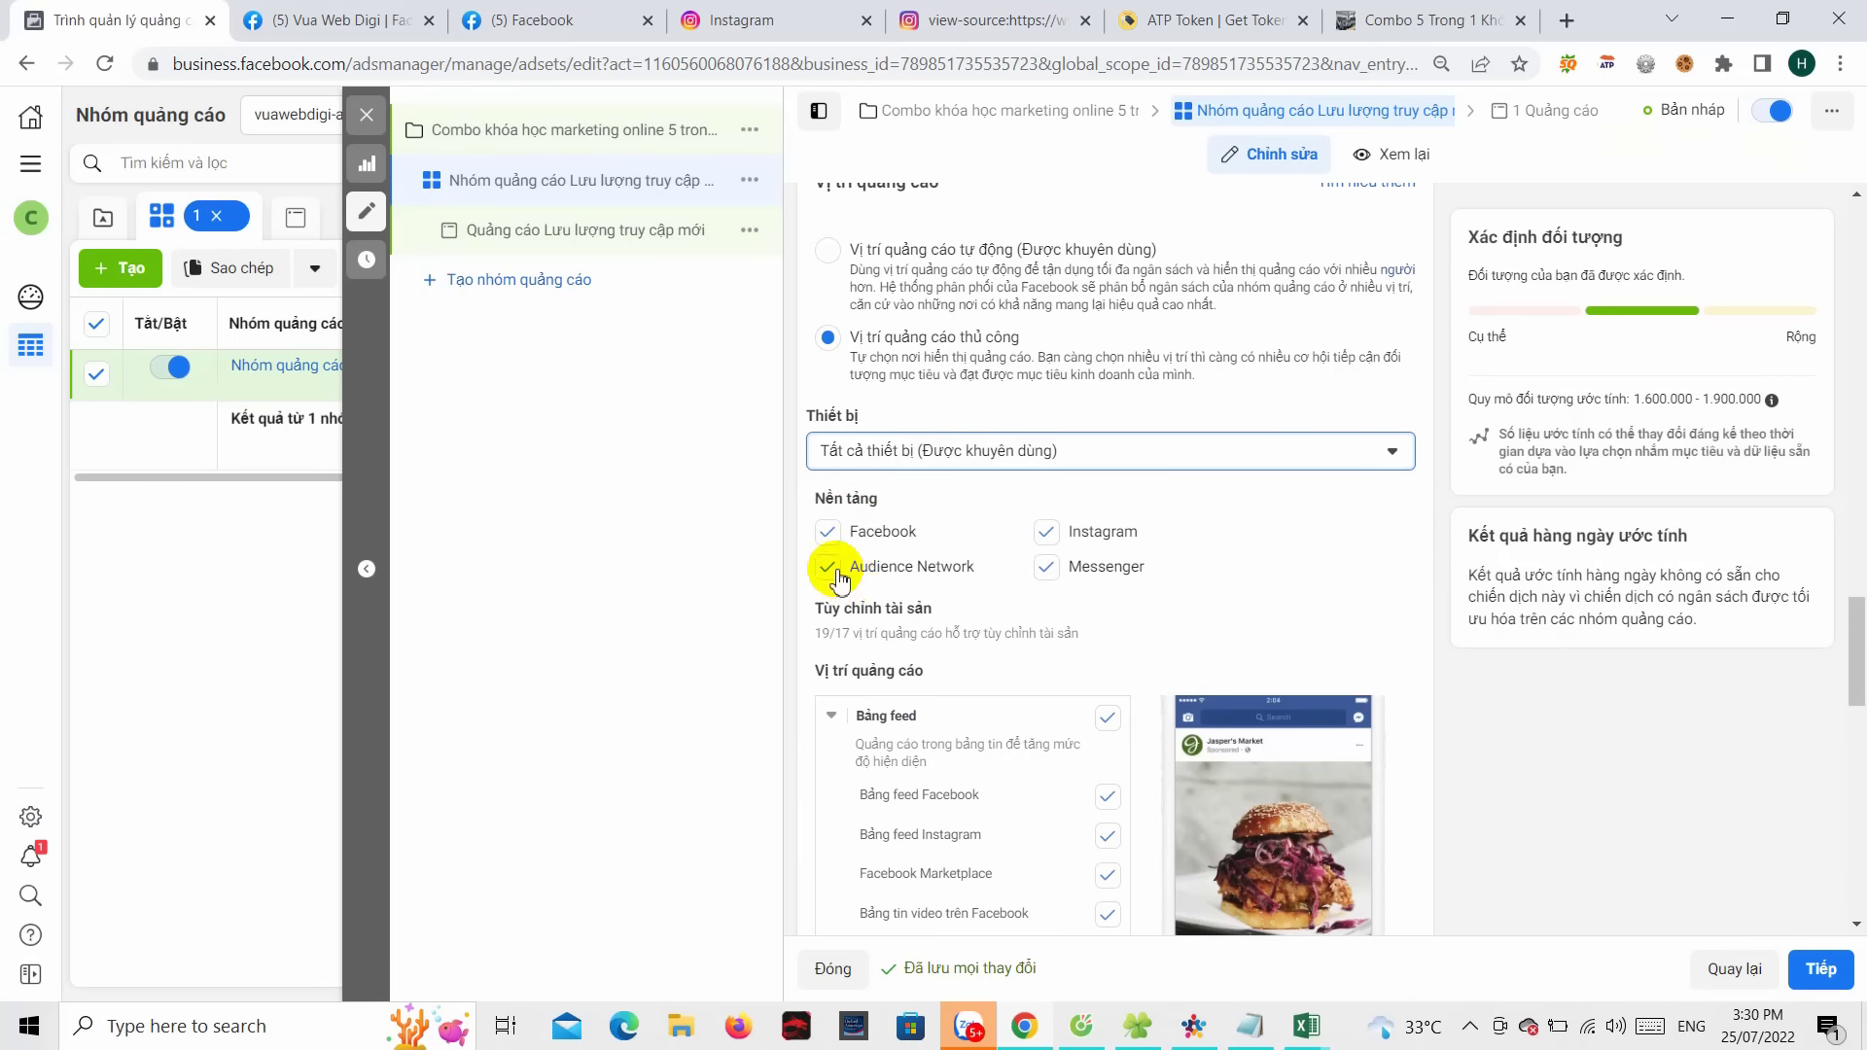
- Exclude the Instagram, Messenger and Audience Network platforms and look over the individual Facebook placements
{"action": "left_click", "coordinate": [1048, 533]}
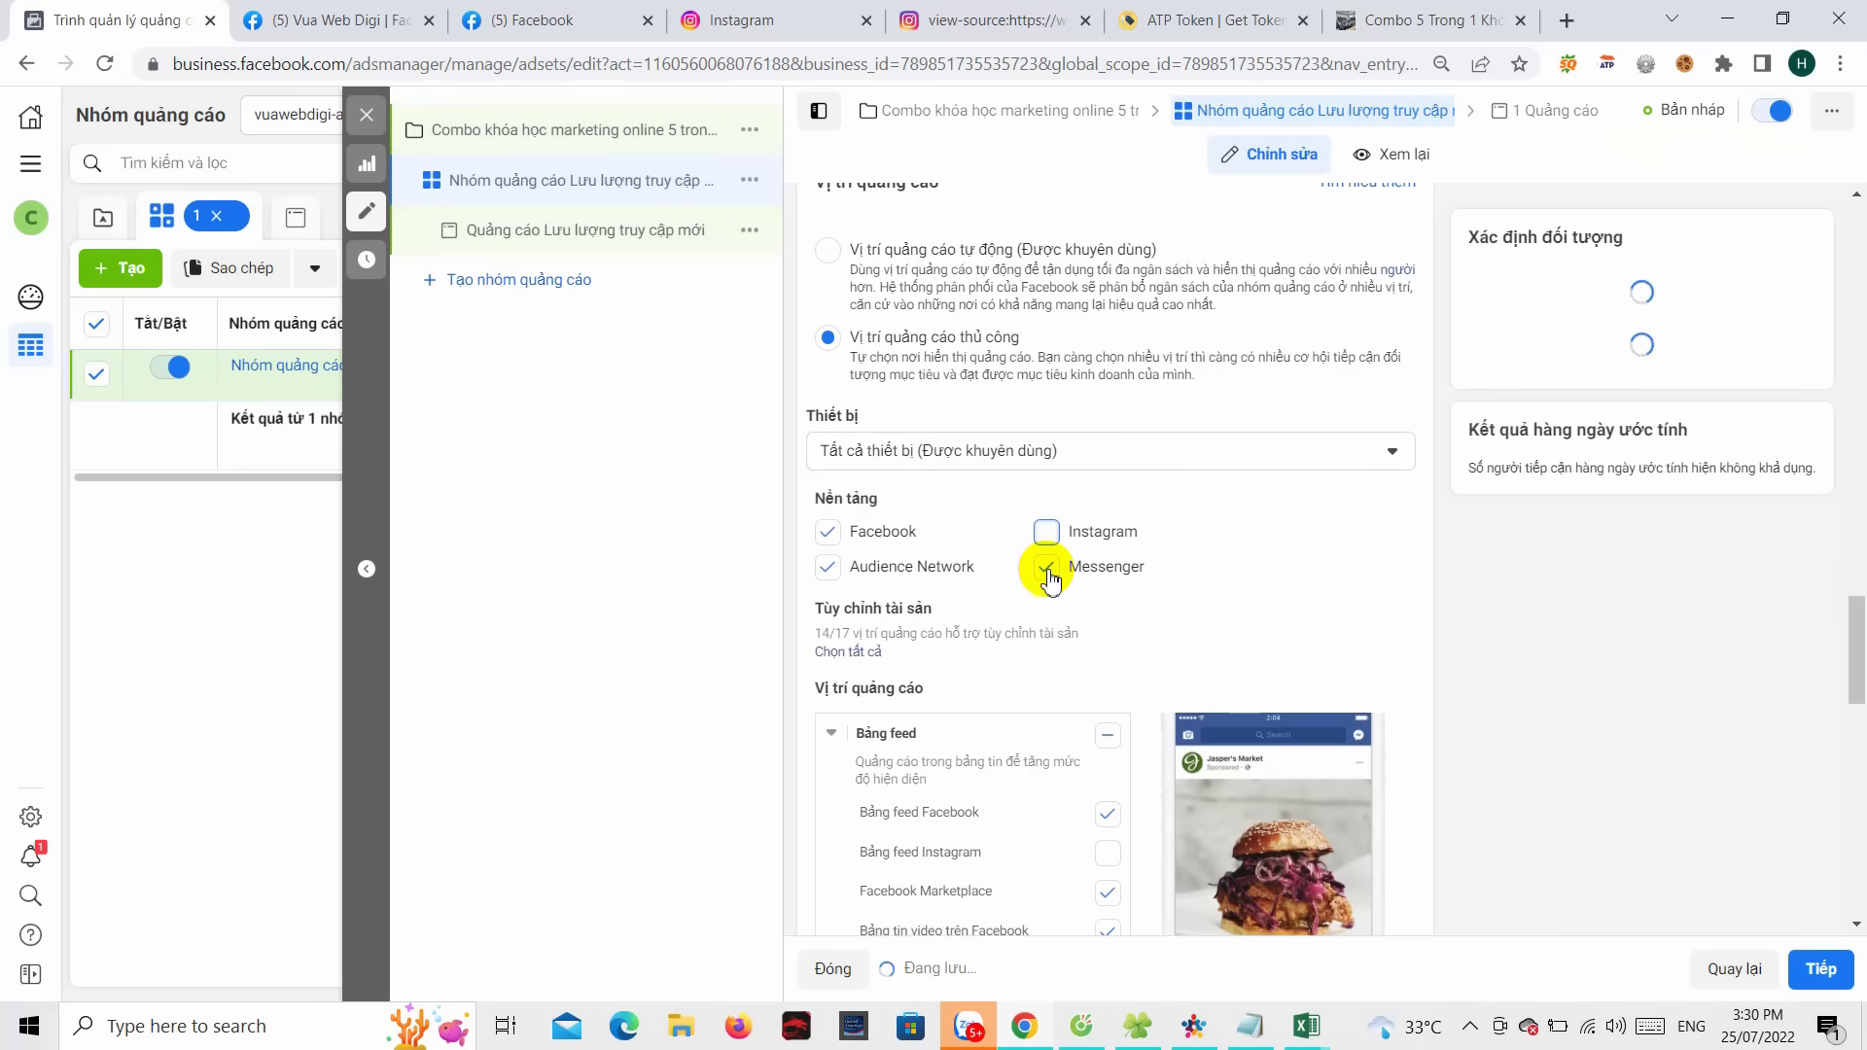
{"action": "left_click", "coordinate": [1048, 568]}
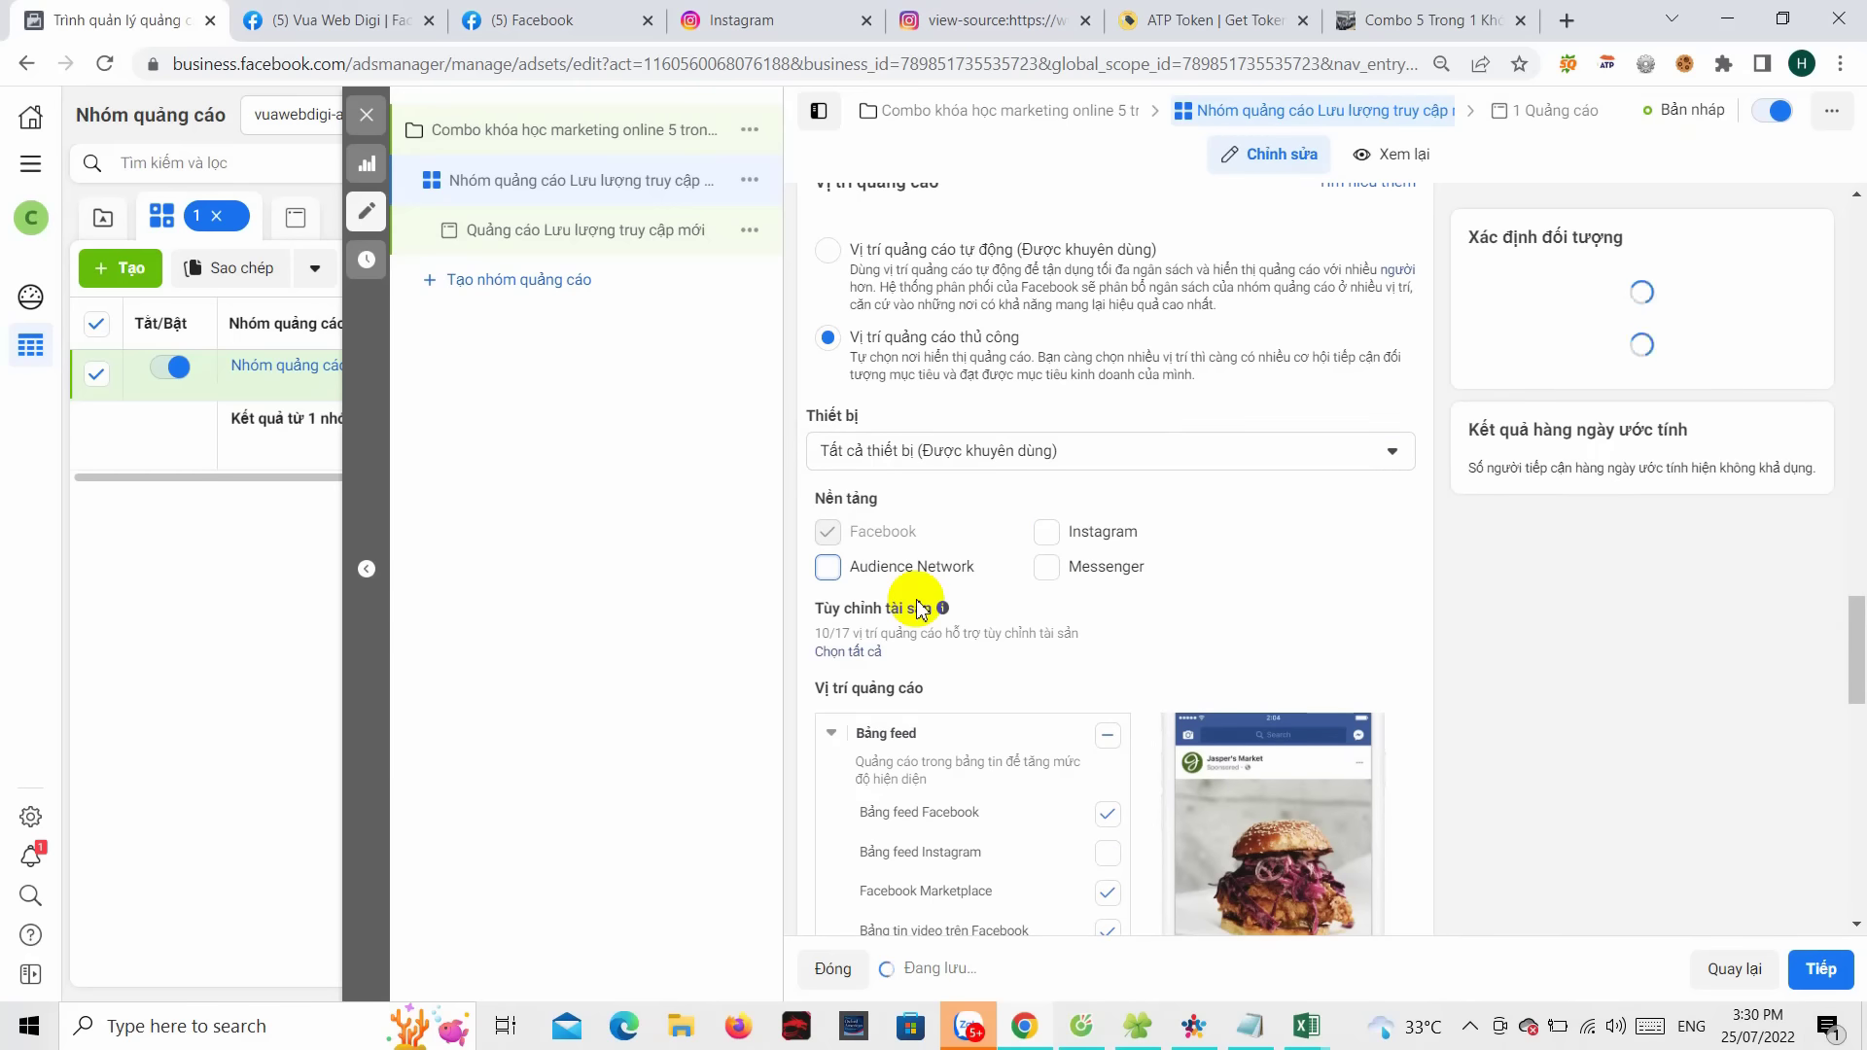
{"action": "scroll", "coordinate": [937, 571], "scroll_direction": "down", "scroll_amount": 3}
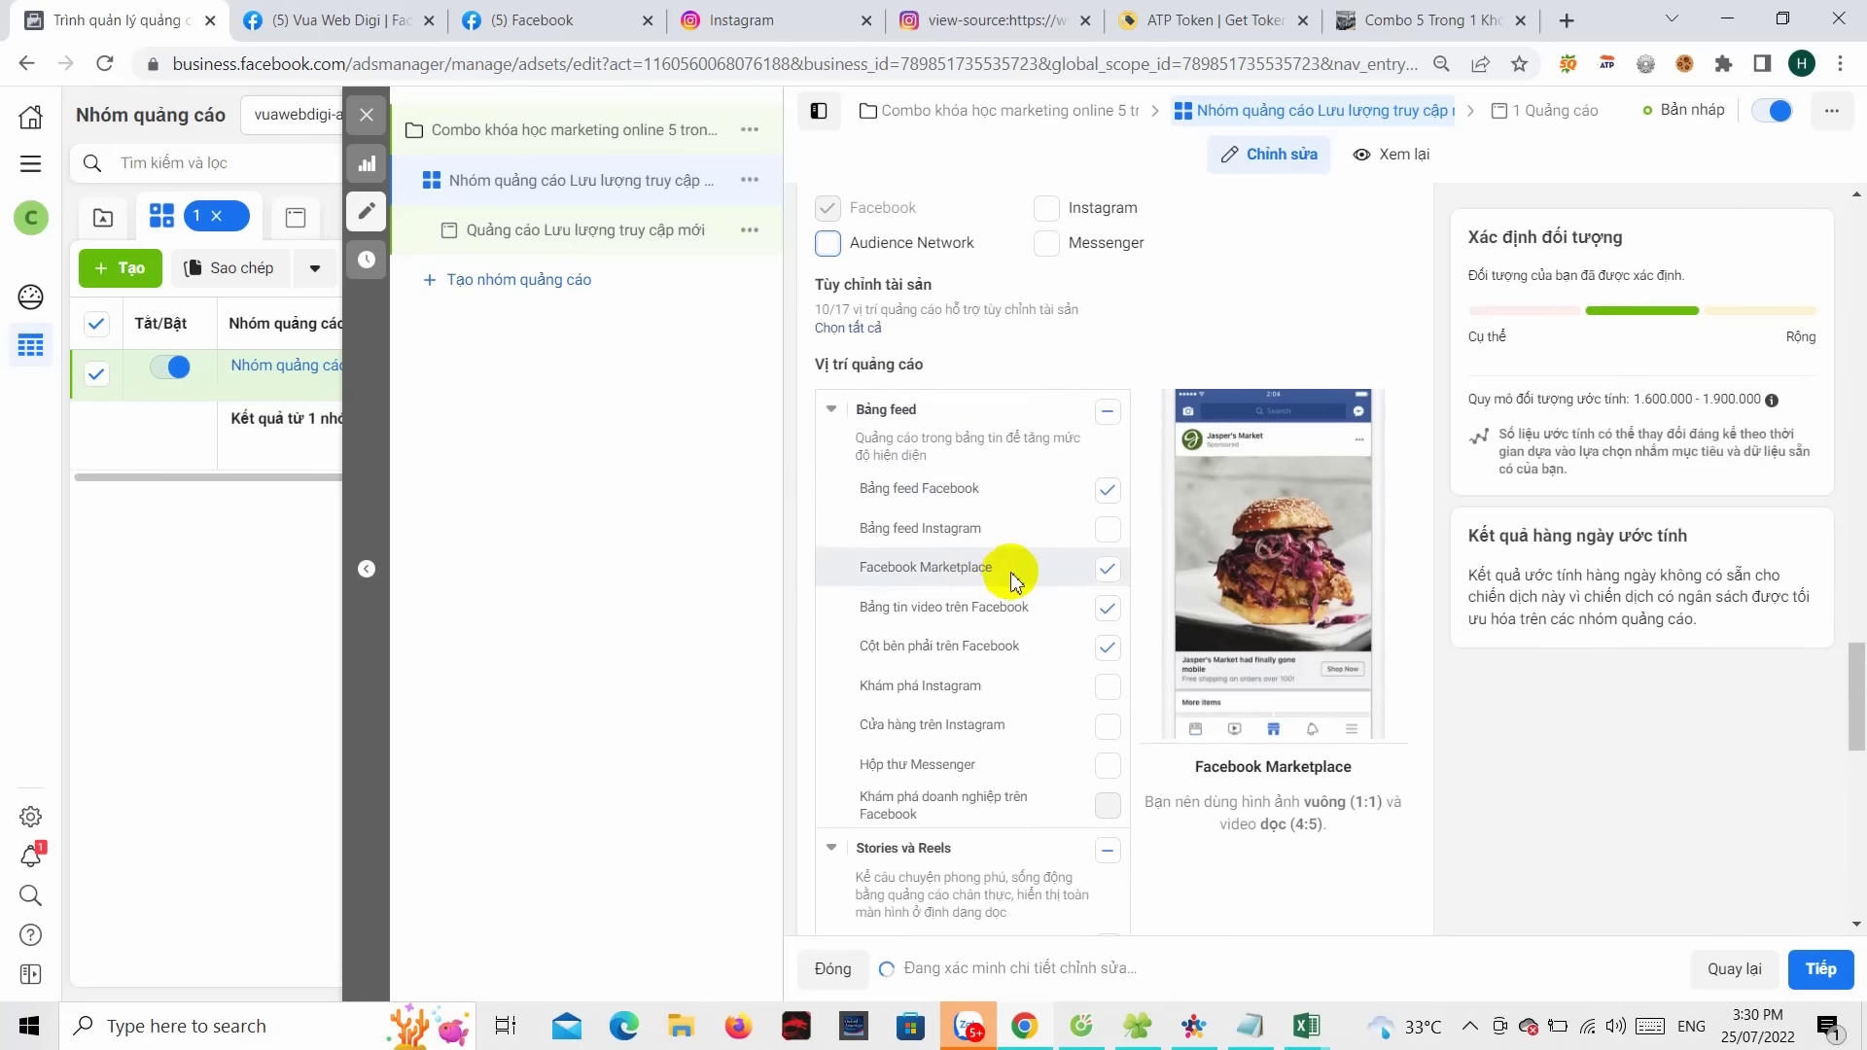
{"action": "scroll", "coordinate": [1070, 477], "scroll_direction": "down", "scroll_amount": 3}
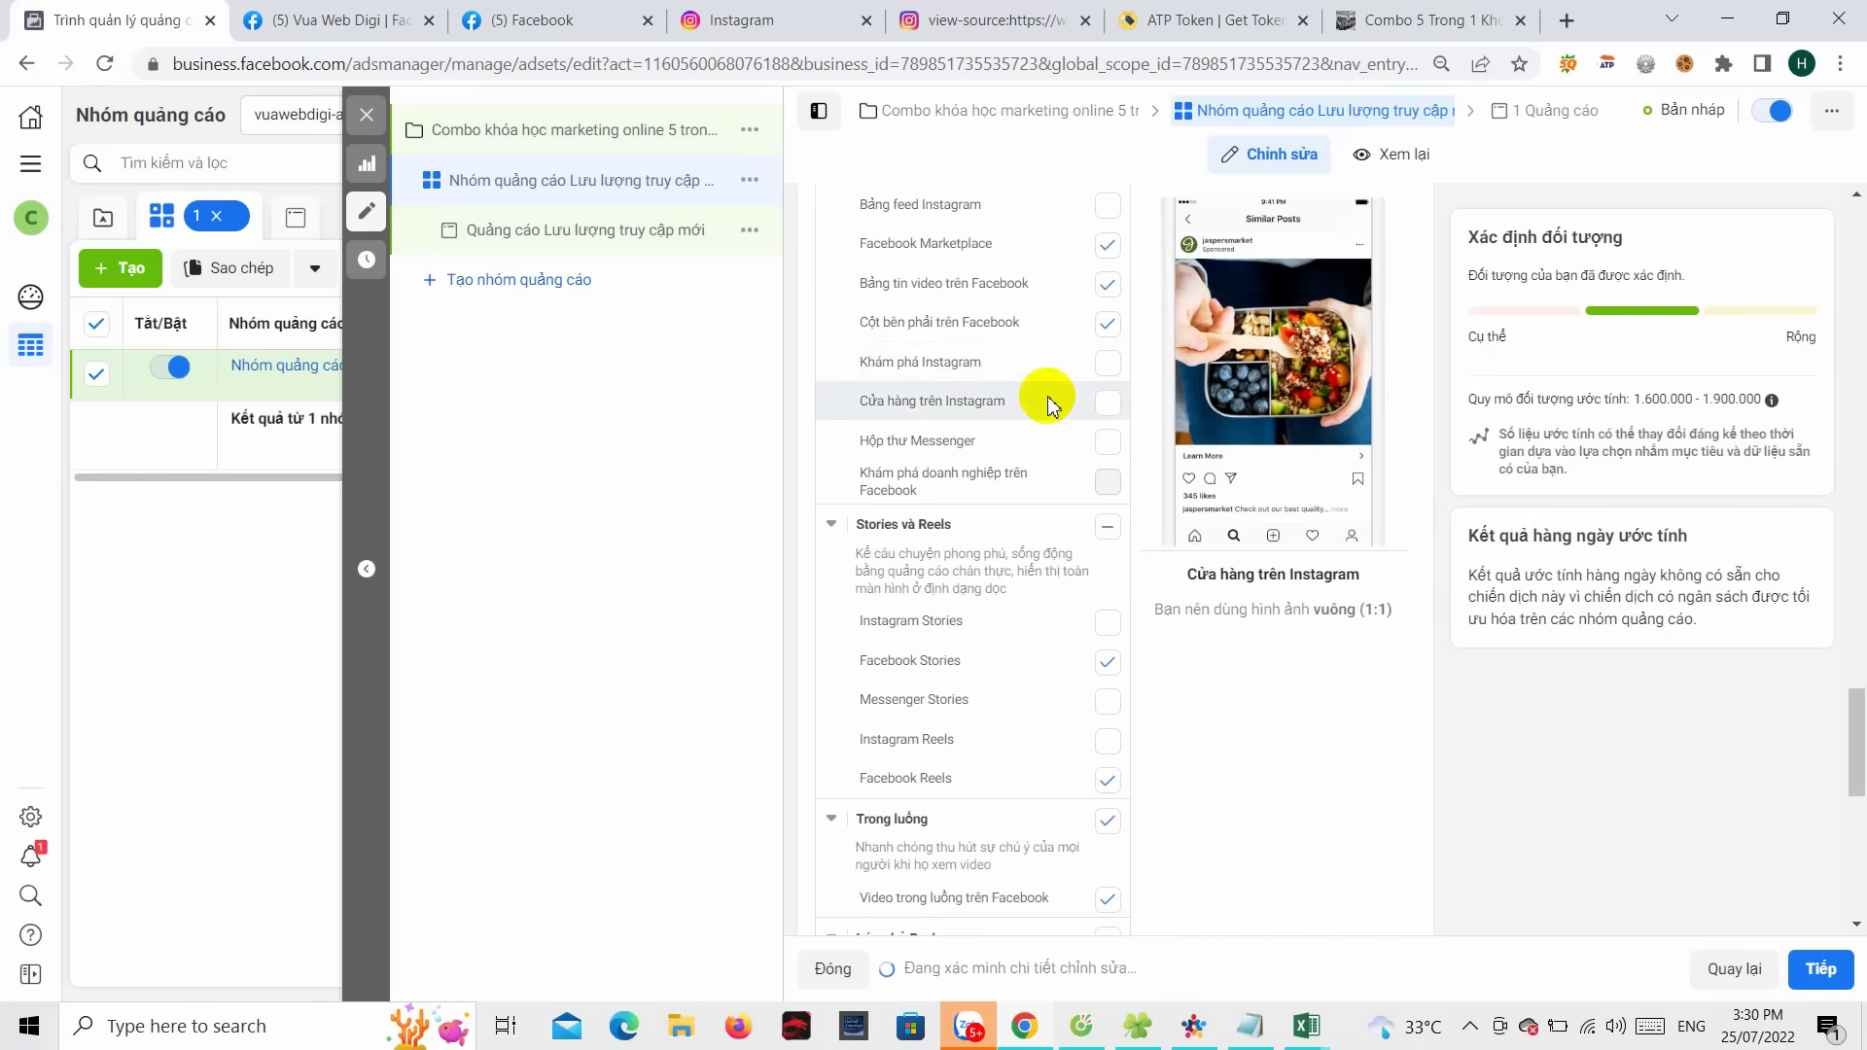
{"action": "scroll", "coordinate": [1022, 437], "scroll_direction": "up", "scroll_amount": 2}
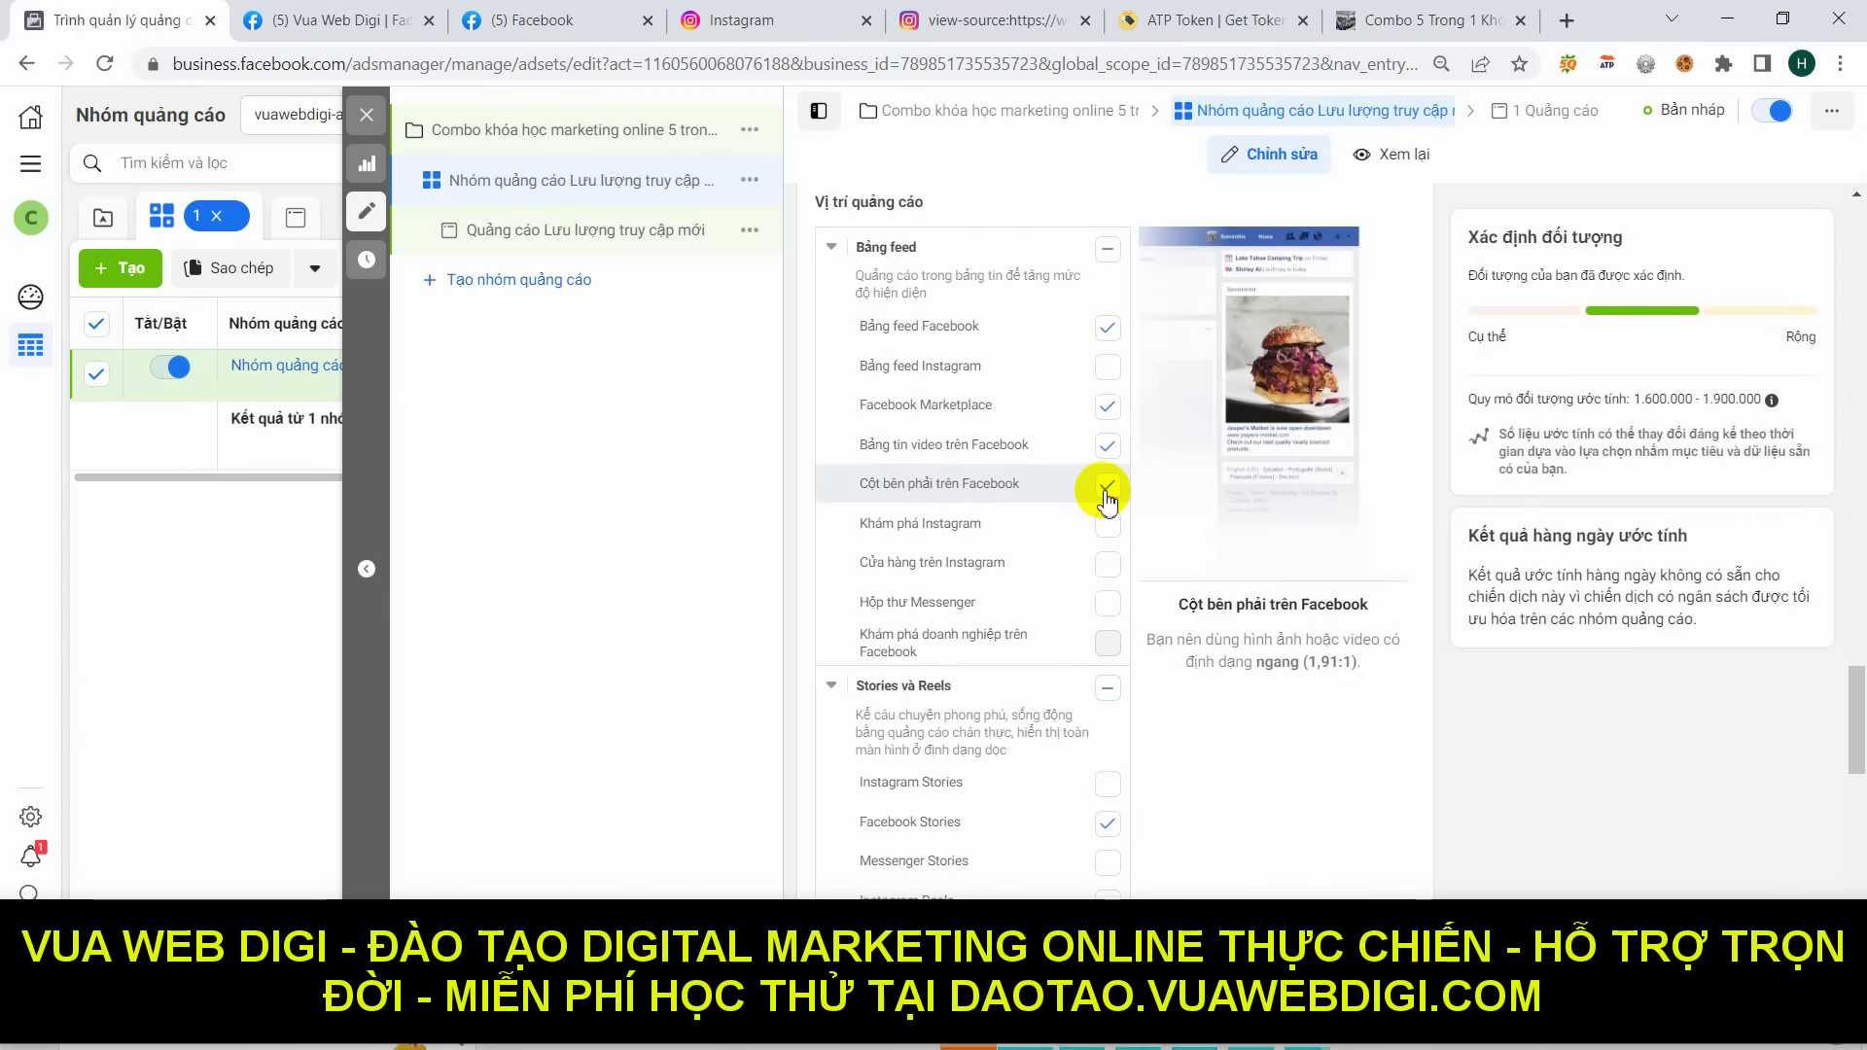
- View the Vua Web Digi Facebook page and its video post, and return to the ad set's placements
{"action": "left_click", "coordinate": [424, 11]}
{"action": "scroll", "coordinate": [1422, 707], "scroll_direction": "up", "scroll_amount": 3}
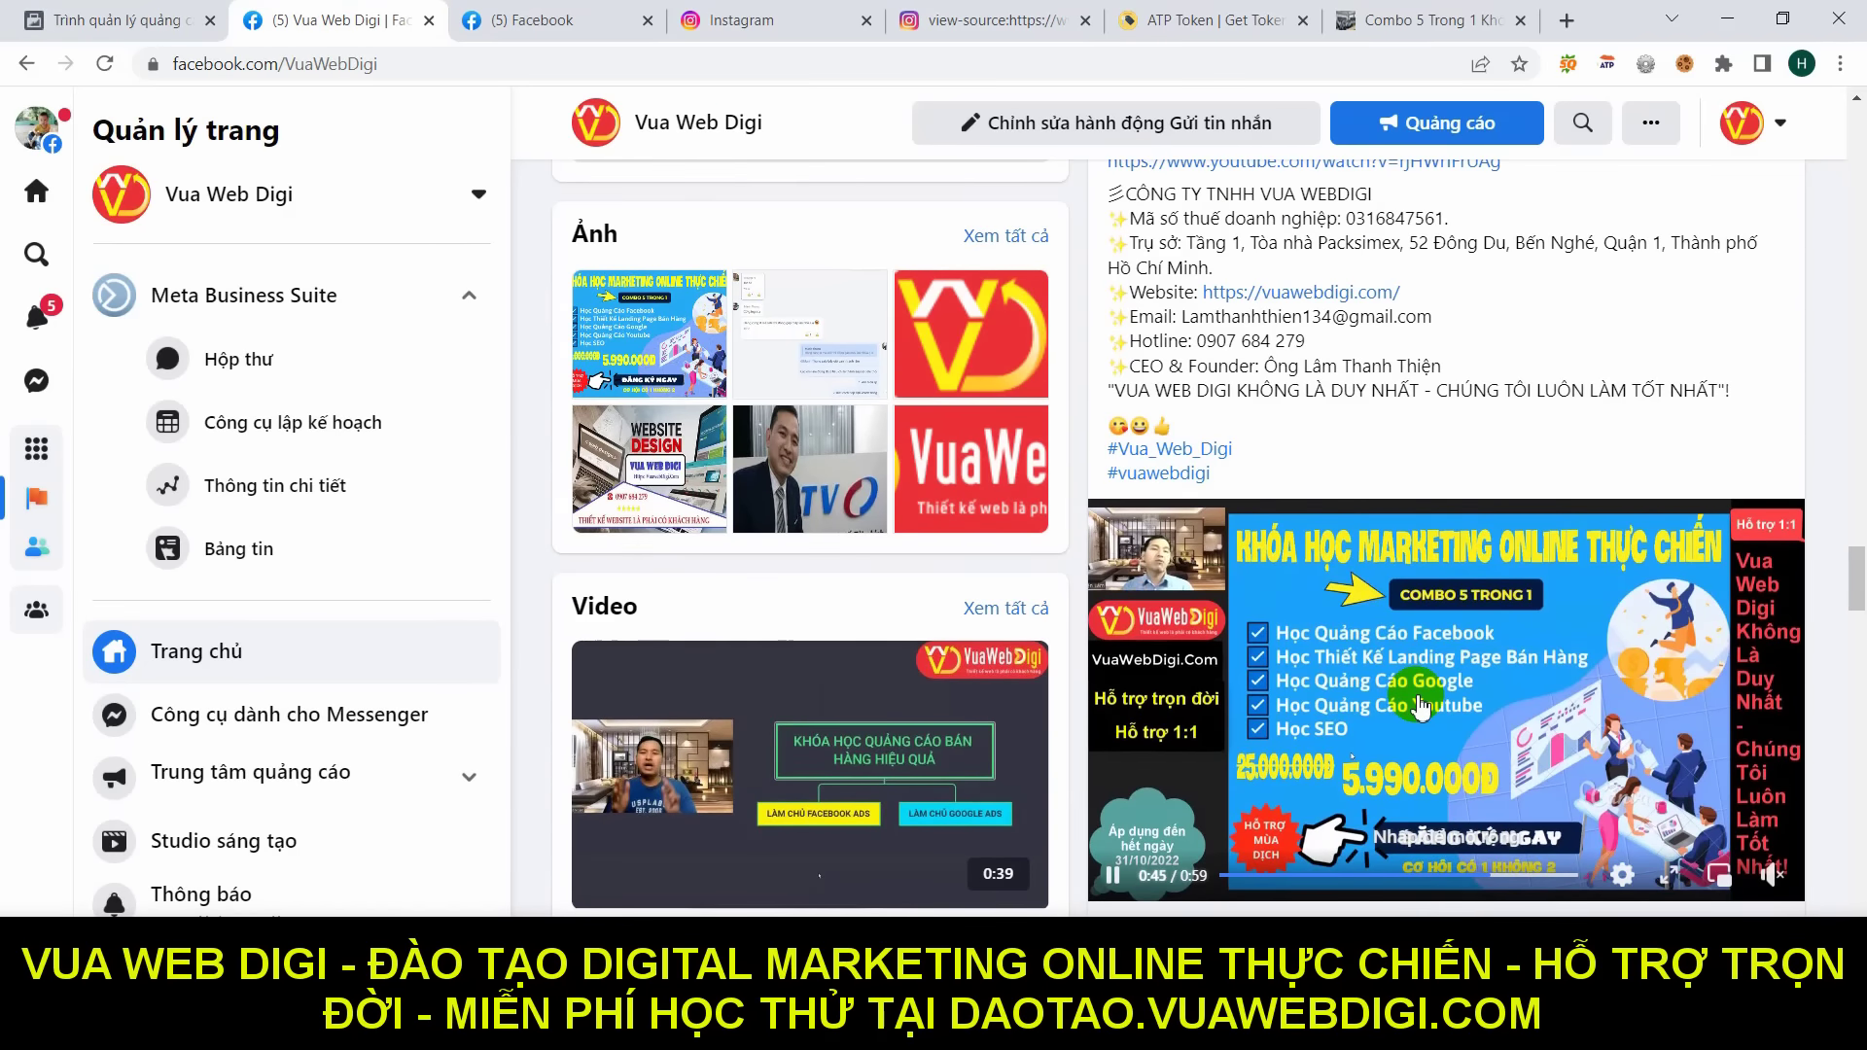
{"action": "left_click", "coordinate": [112, 19]}
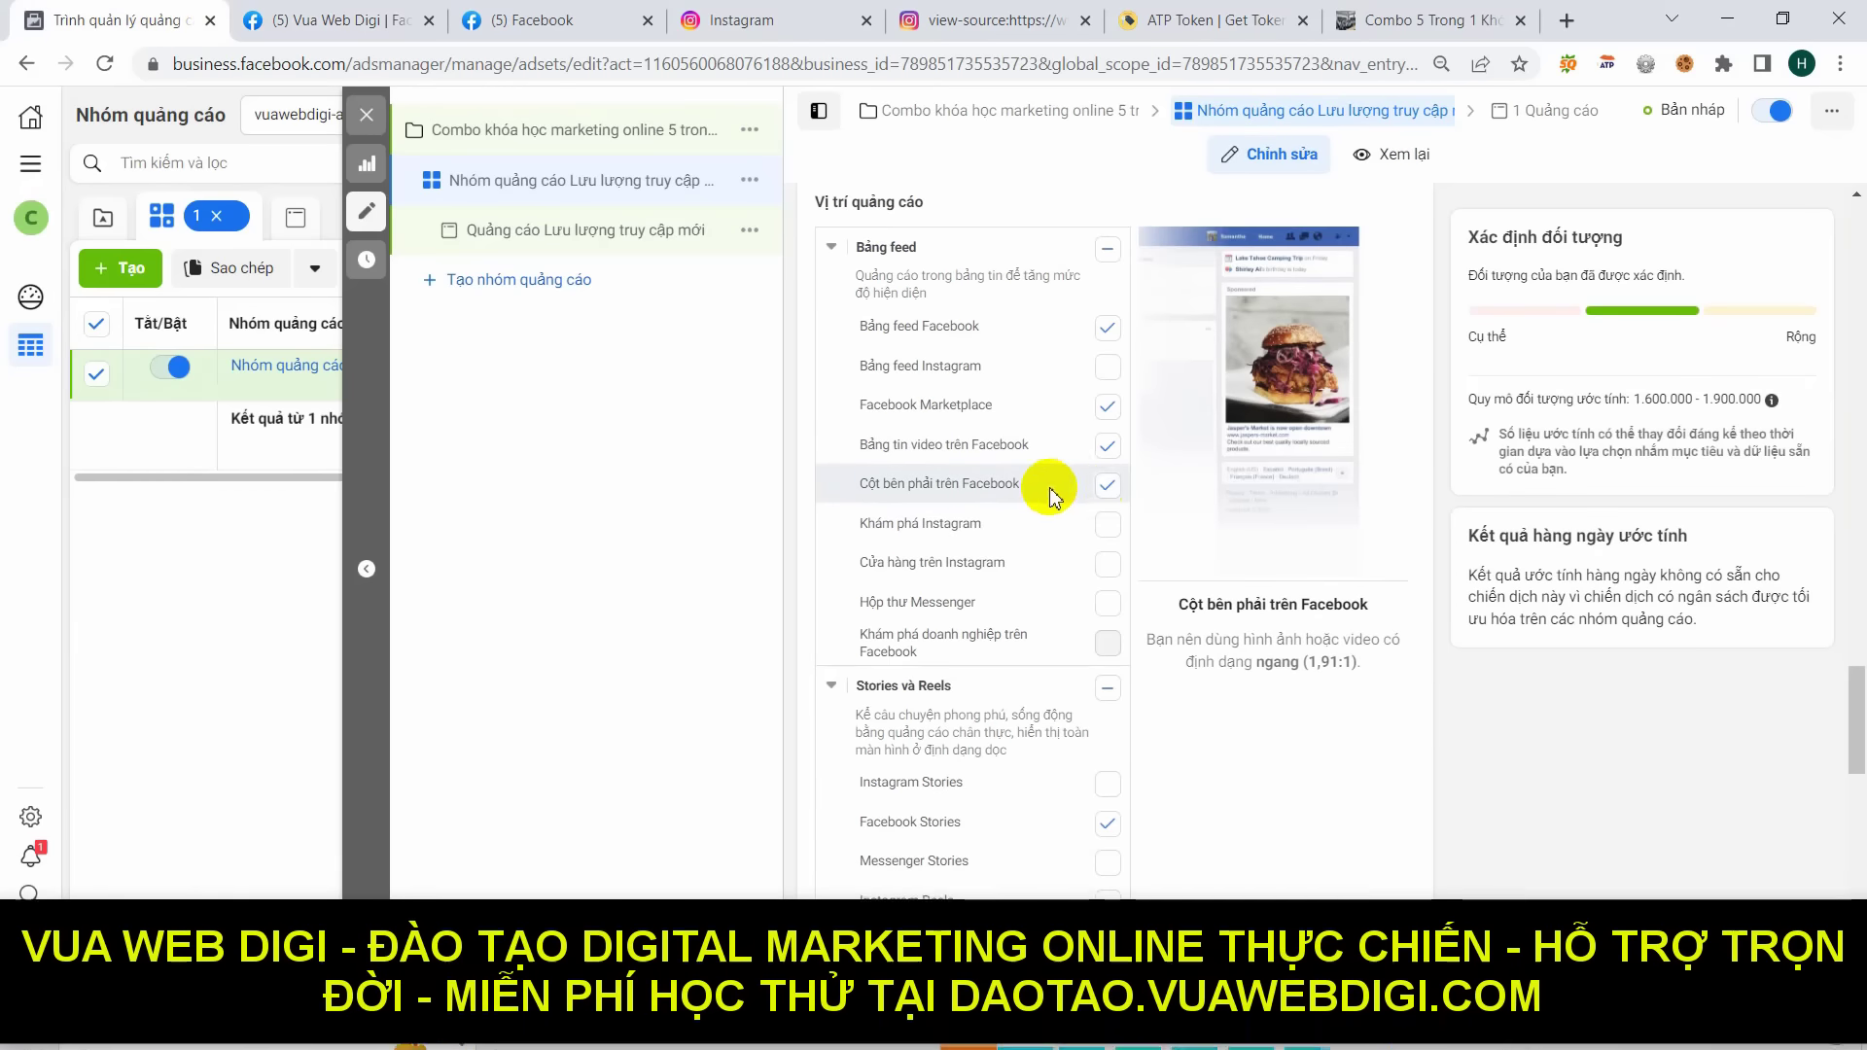
- Exclude the Facebook right column (Cột bên phải trên Facebook), Facebook Stories and Facebook Reels placements
{"action": "left_click", "coordinate": [1107, 485]}
{"action": "scroll", "coordinate": [1012, 634], "scroll_direction": "down", "scroll_amount": 3}
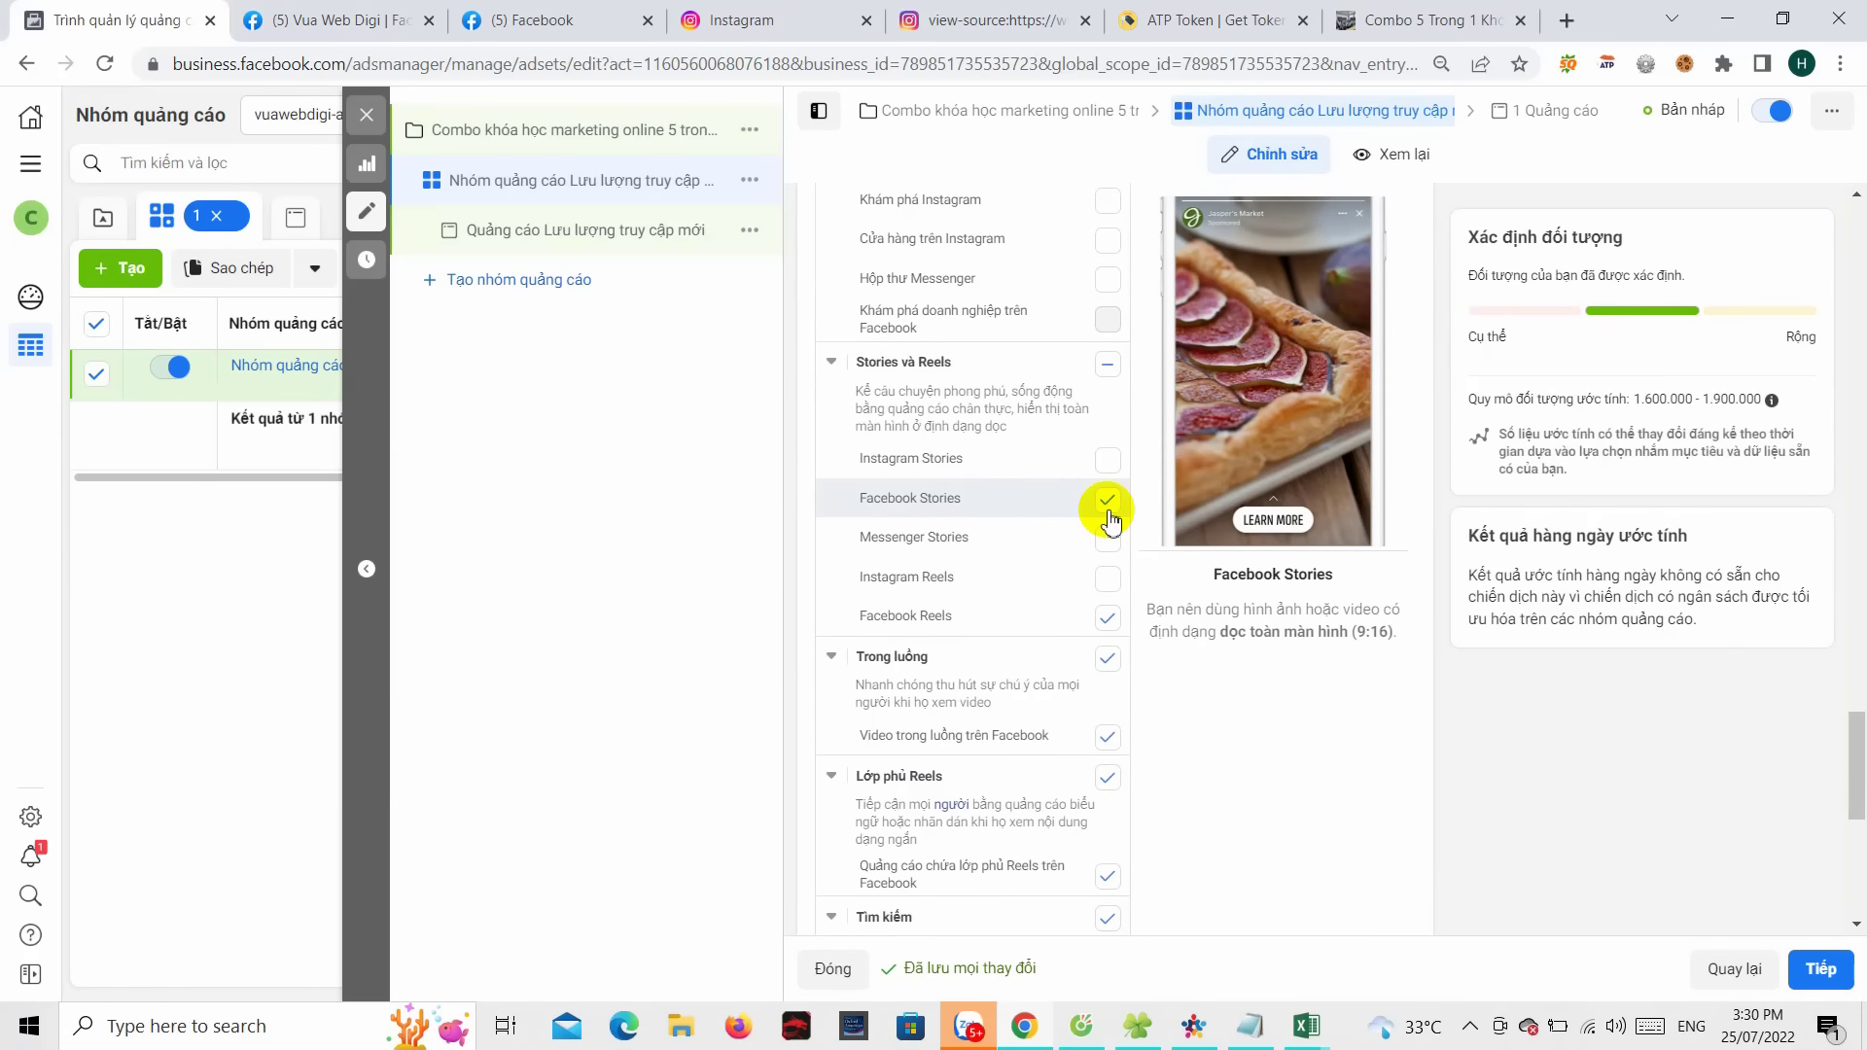
{"action": "key", "text": "space"}
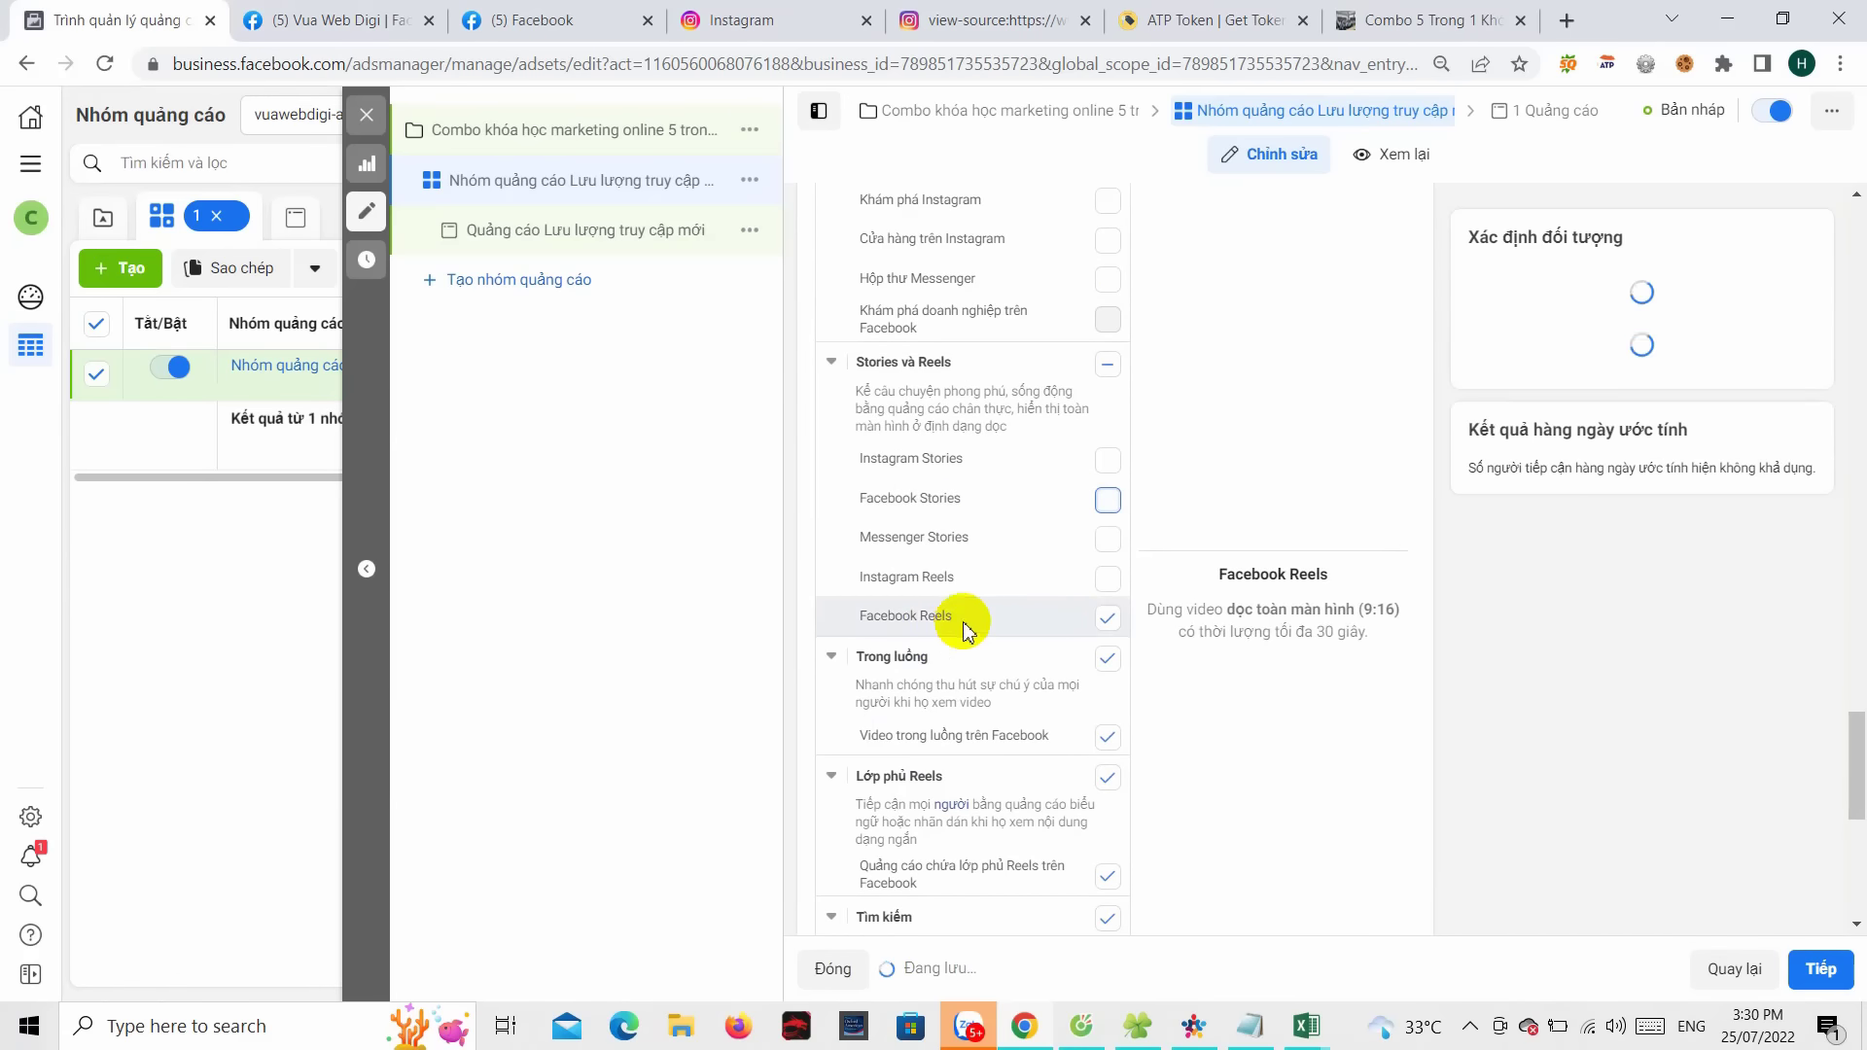
{"action": "left_click", "coordinate": [1070, 627]}
{"action": "scroll", "coordinate": [1070, 603], "scroll_direction": "down", "scroll_amount": 3}
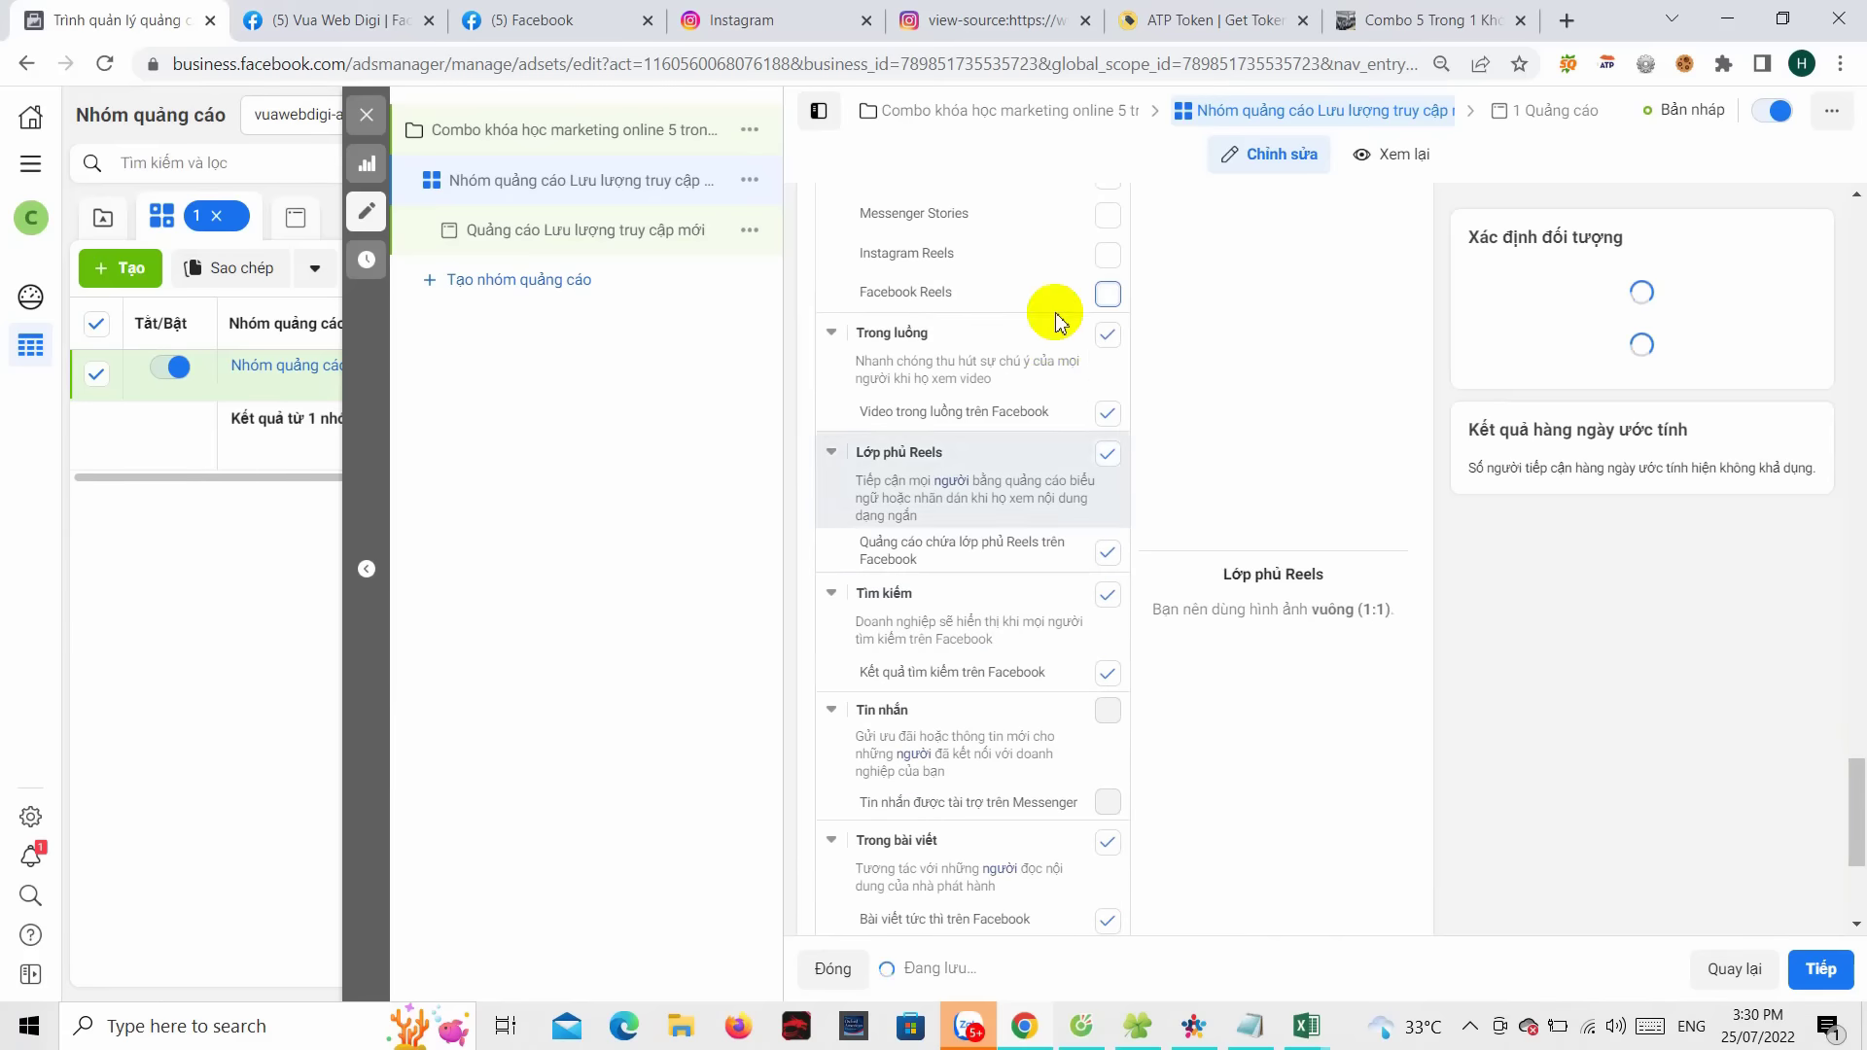
- Exclude the Reels overlay (Lớp phủ Reels) and in-article (Trong bài viết) placements
{"action": "left_click", "coordinate": [1096, 484]}
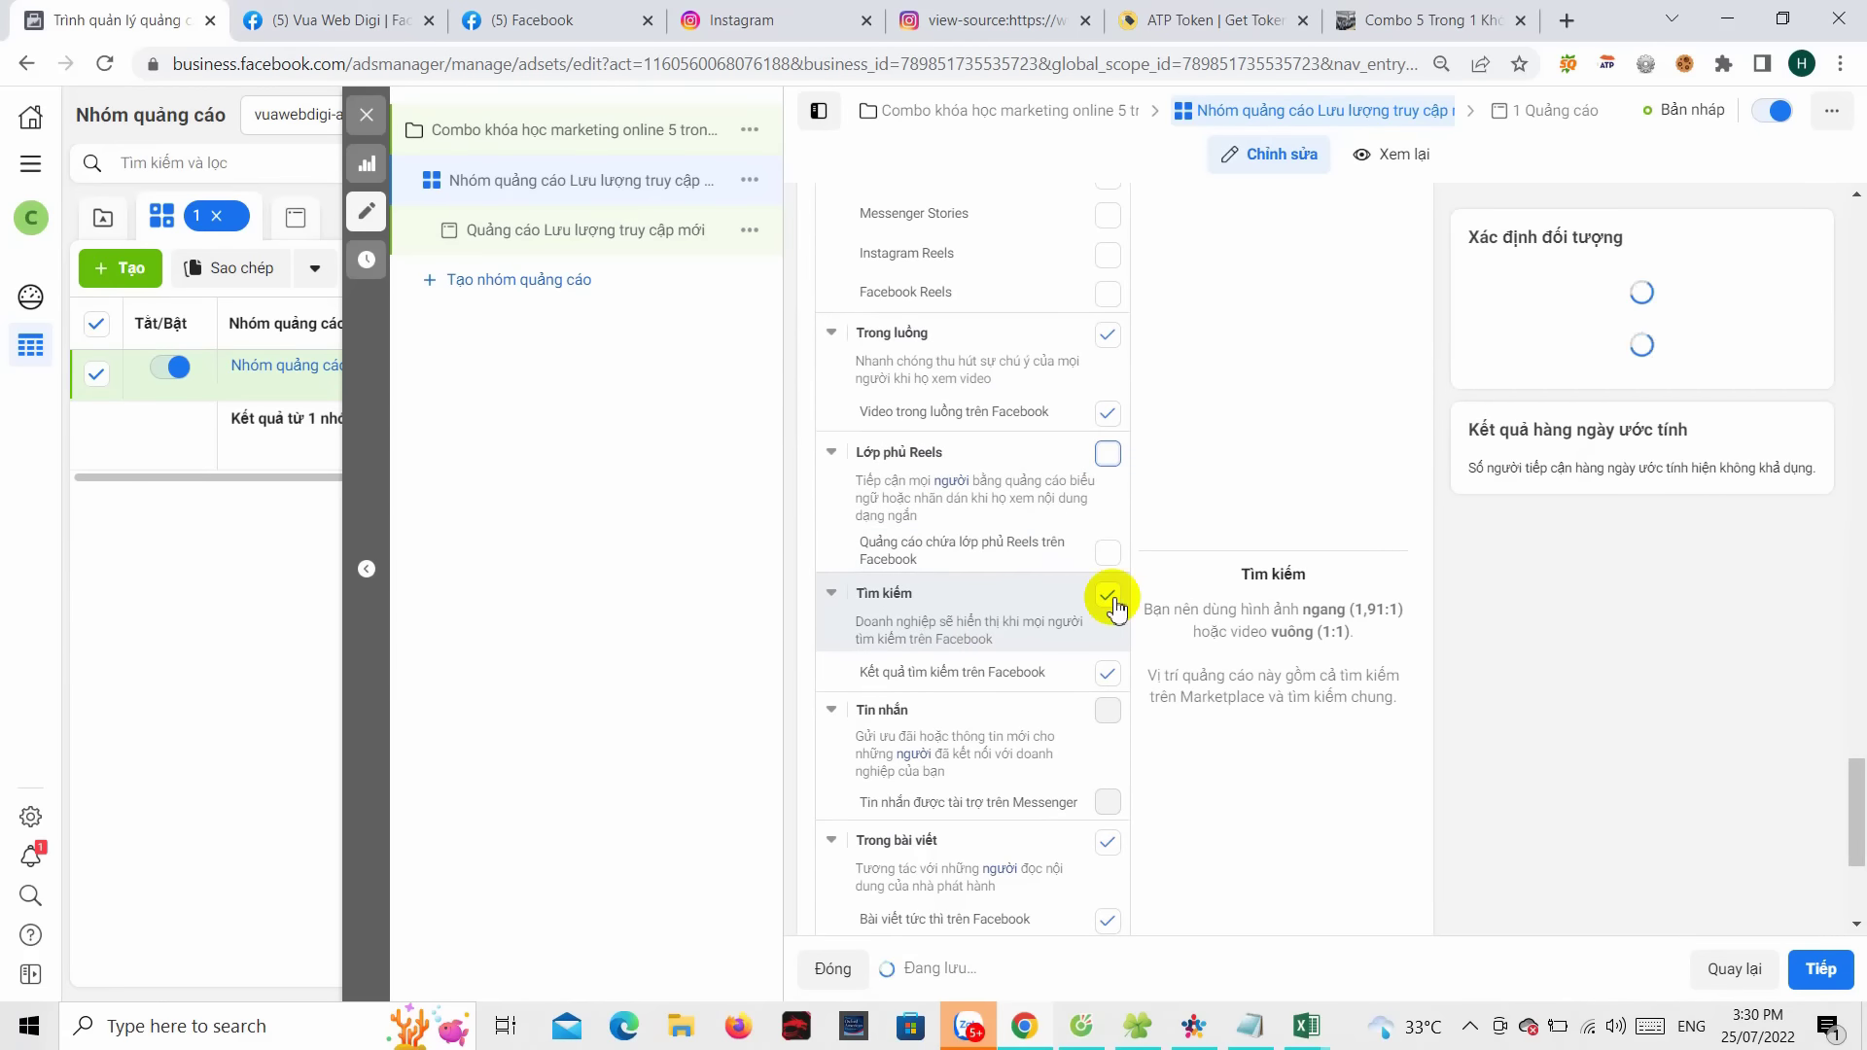
{"action": "scroll", "coordinate": [1031, 681], "scroll_direction": "down", "scroll_amount": 2}
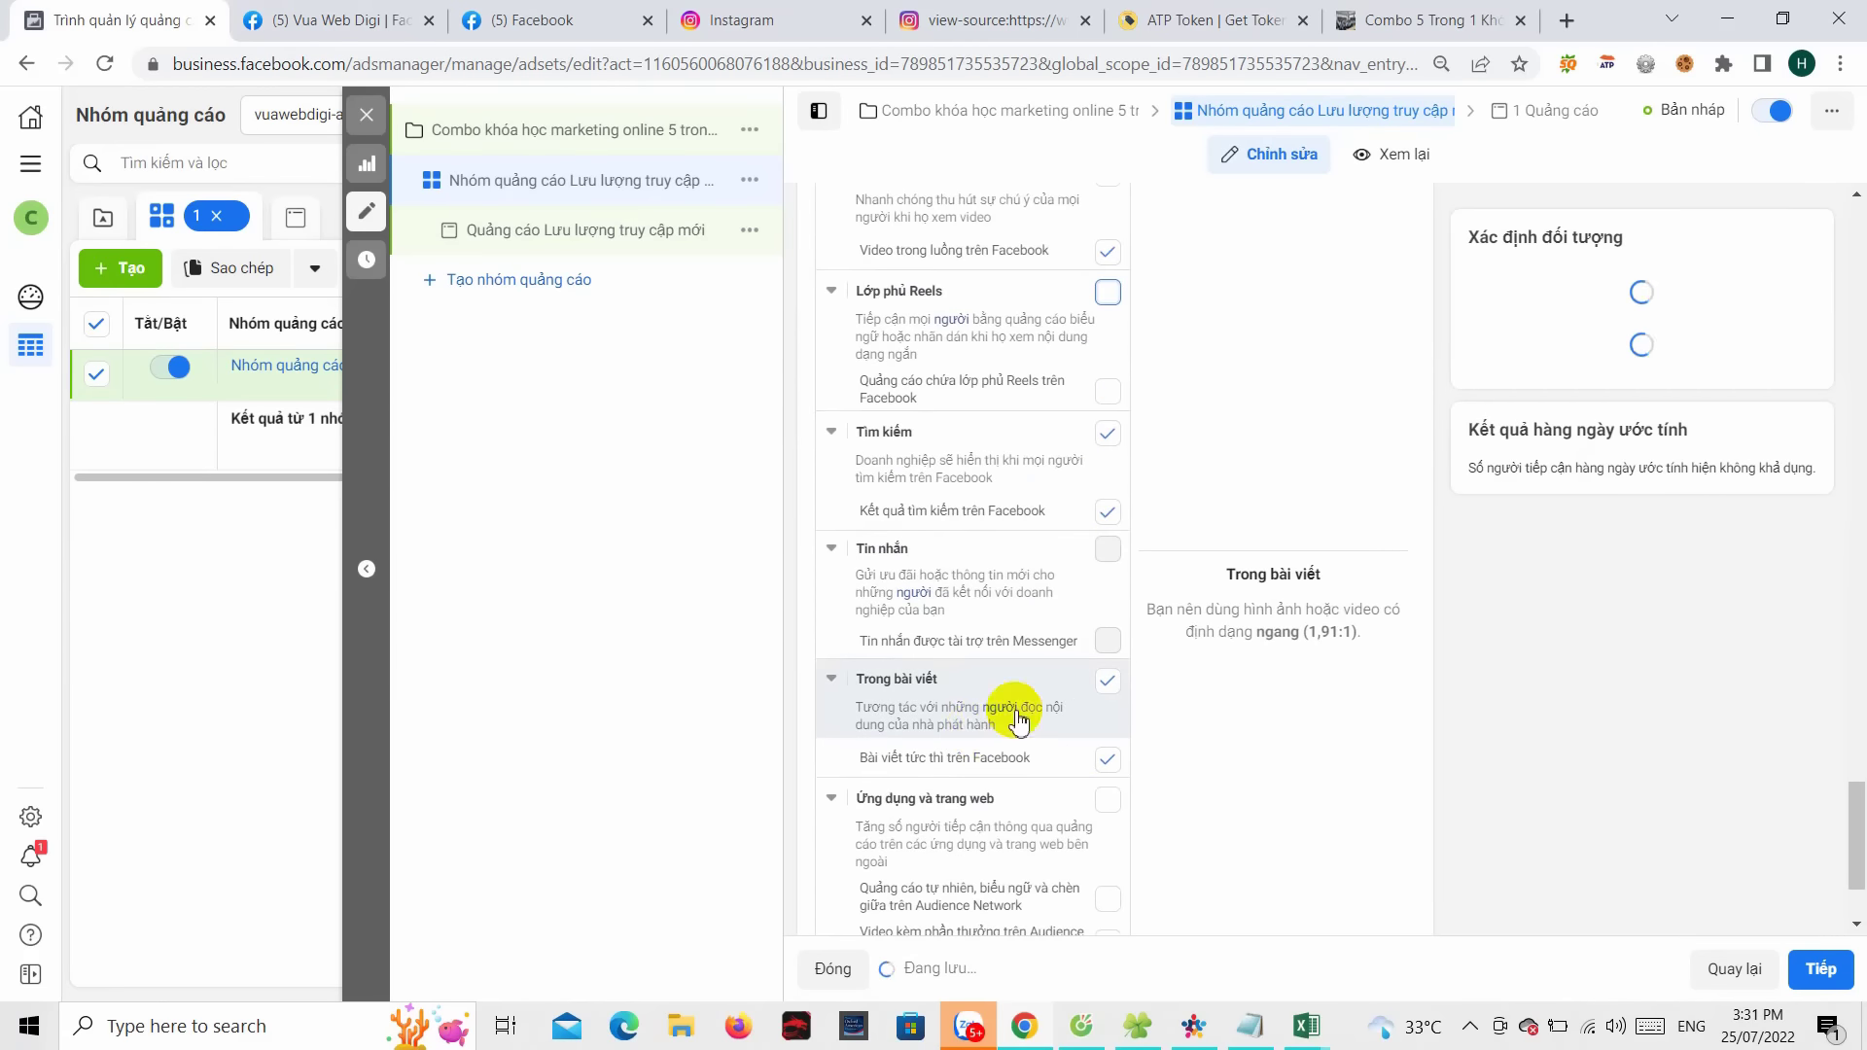
{"action": "left_click", "coordinate": [1107, 683]}
{"action": "scroll", "coordinate": [1022, 350], "scroll_direction": "up", "scroll_amount": 4}
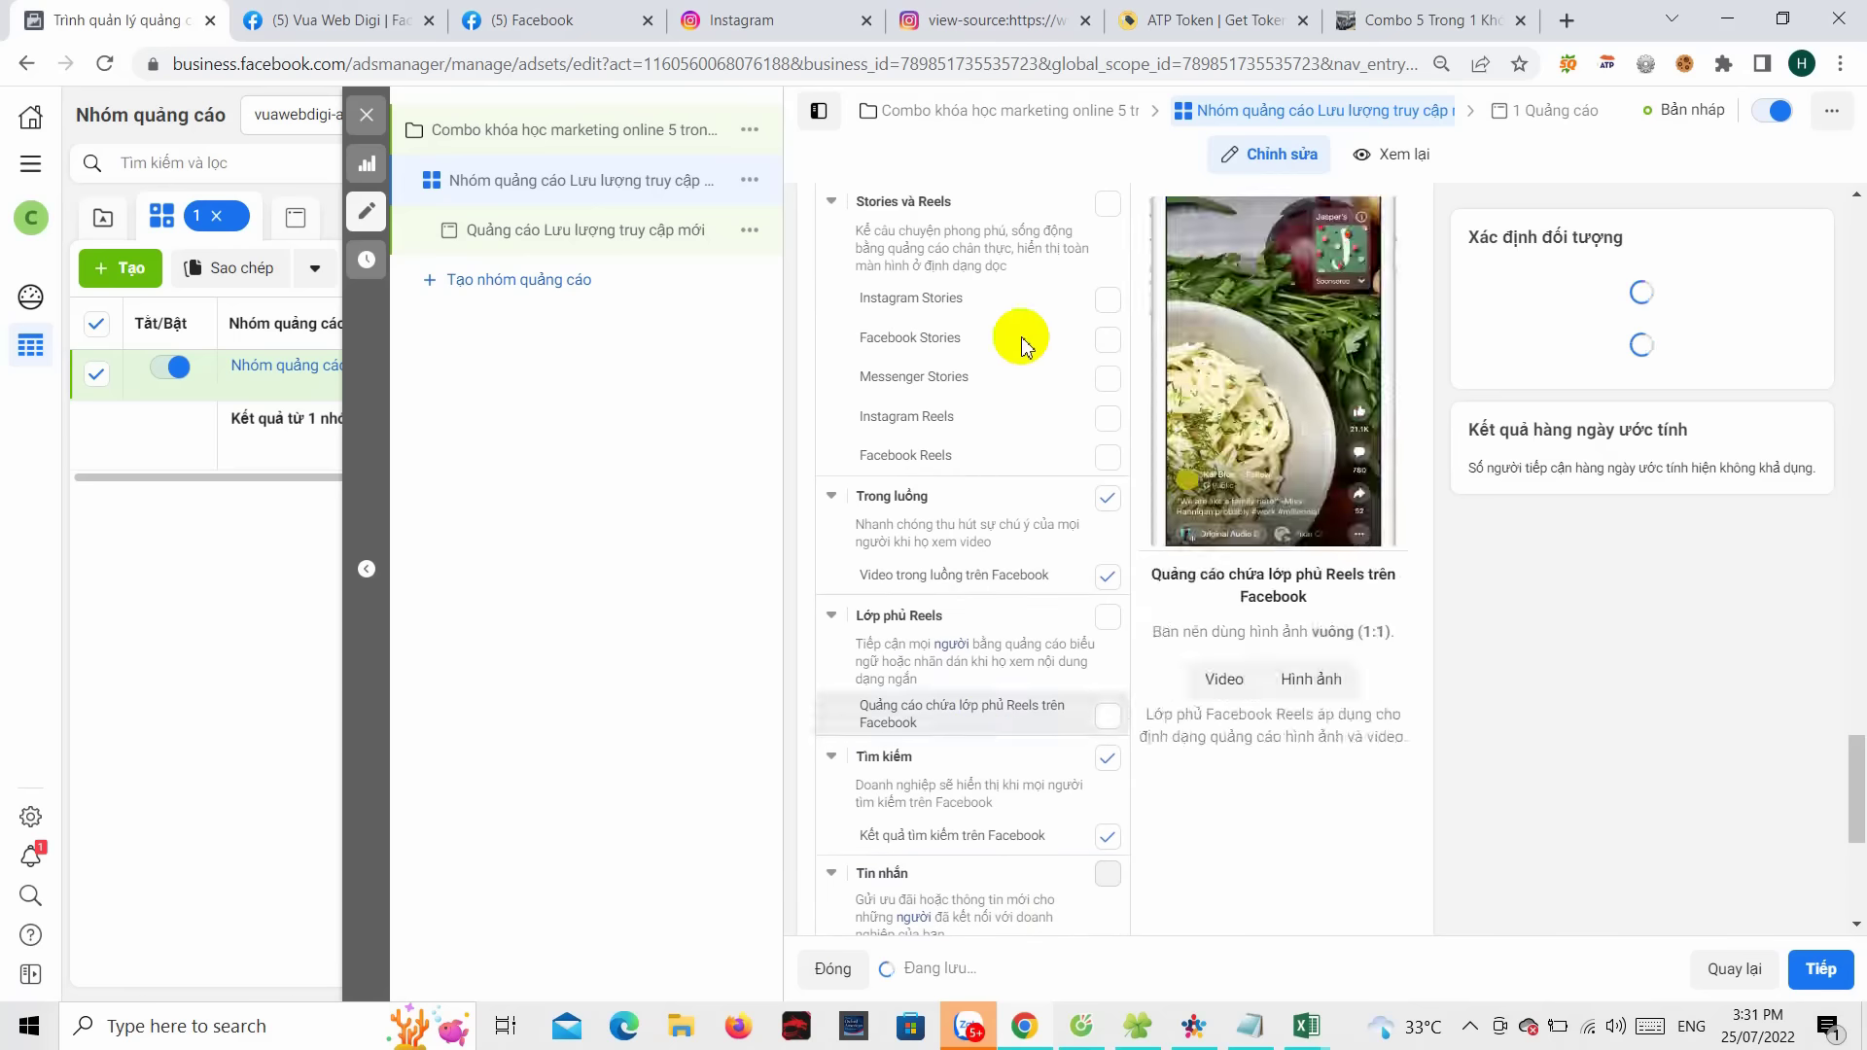
- Proceed from the ad set's placements to the ad and open the list of Facebook Pages for its identity
{"action": "scroll", "coordinate": [1045, 477], "scroll_direction": "down", "scroll_amount": 6}
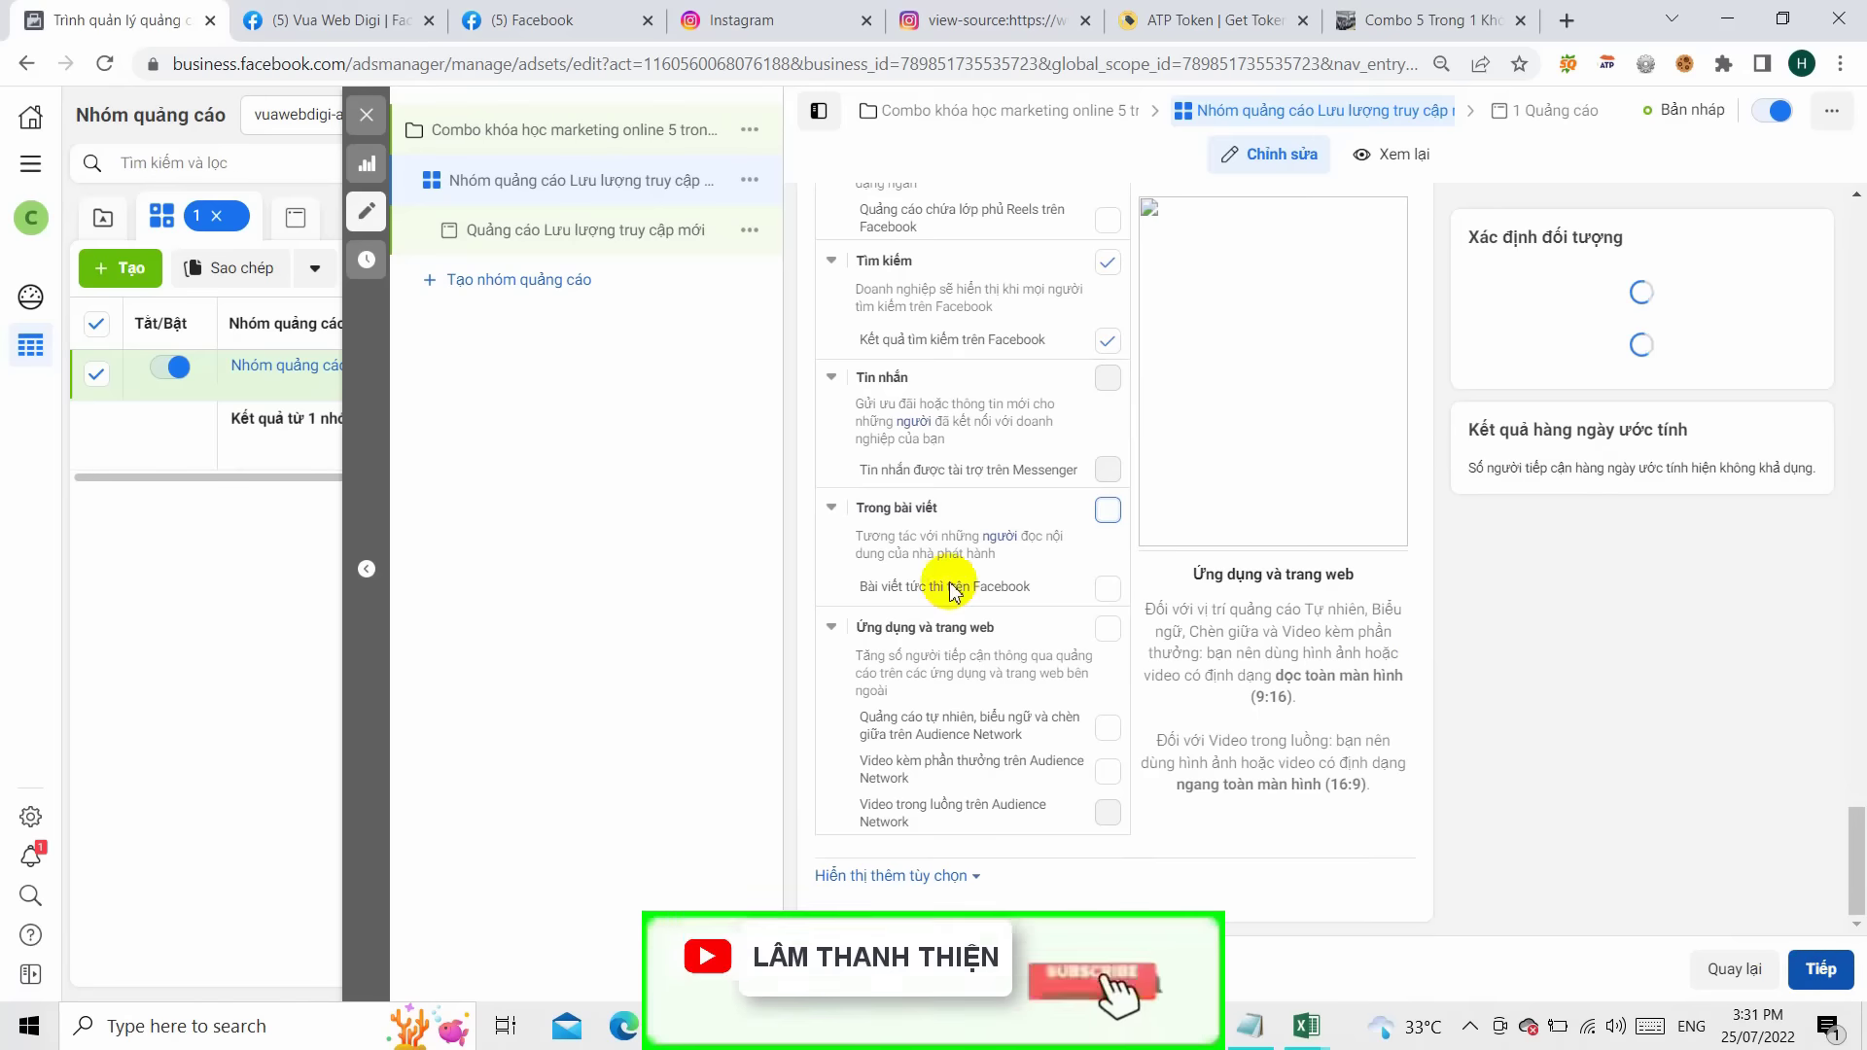
{"action": "left_click", "coordinate": [1836, 978]}
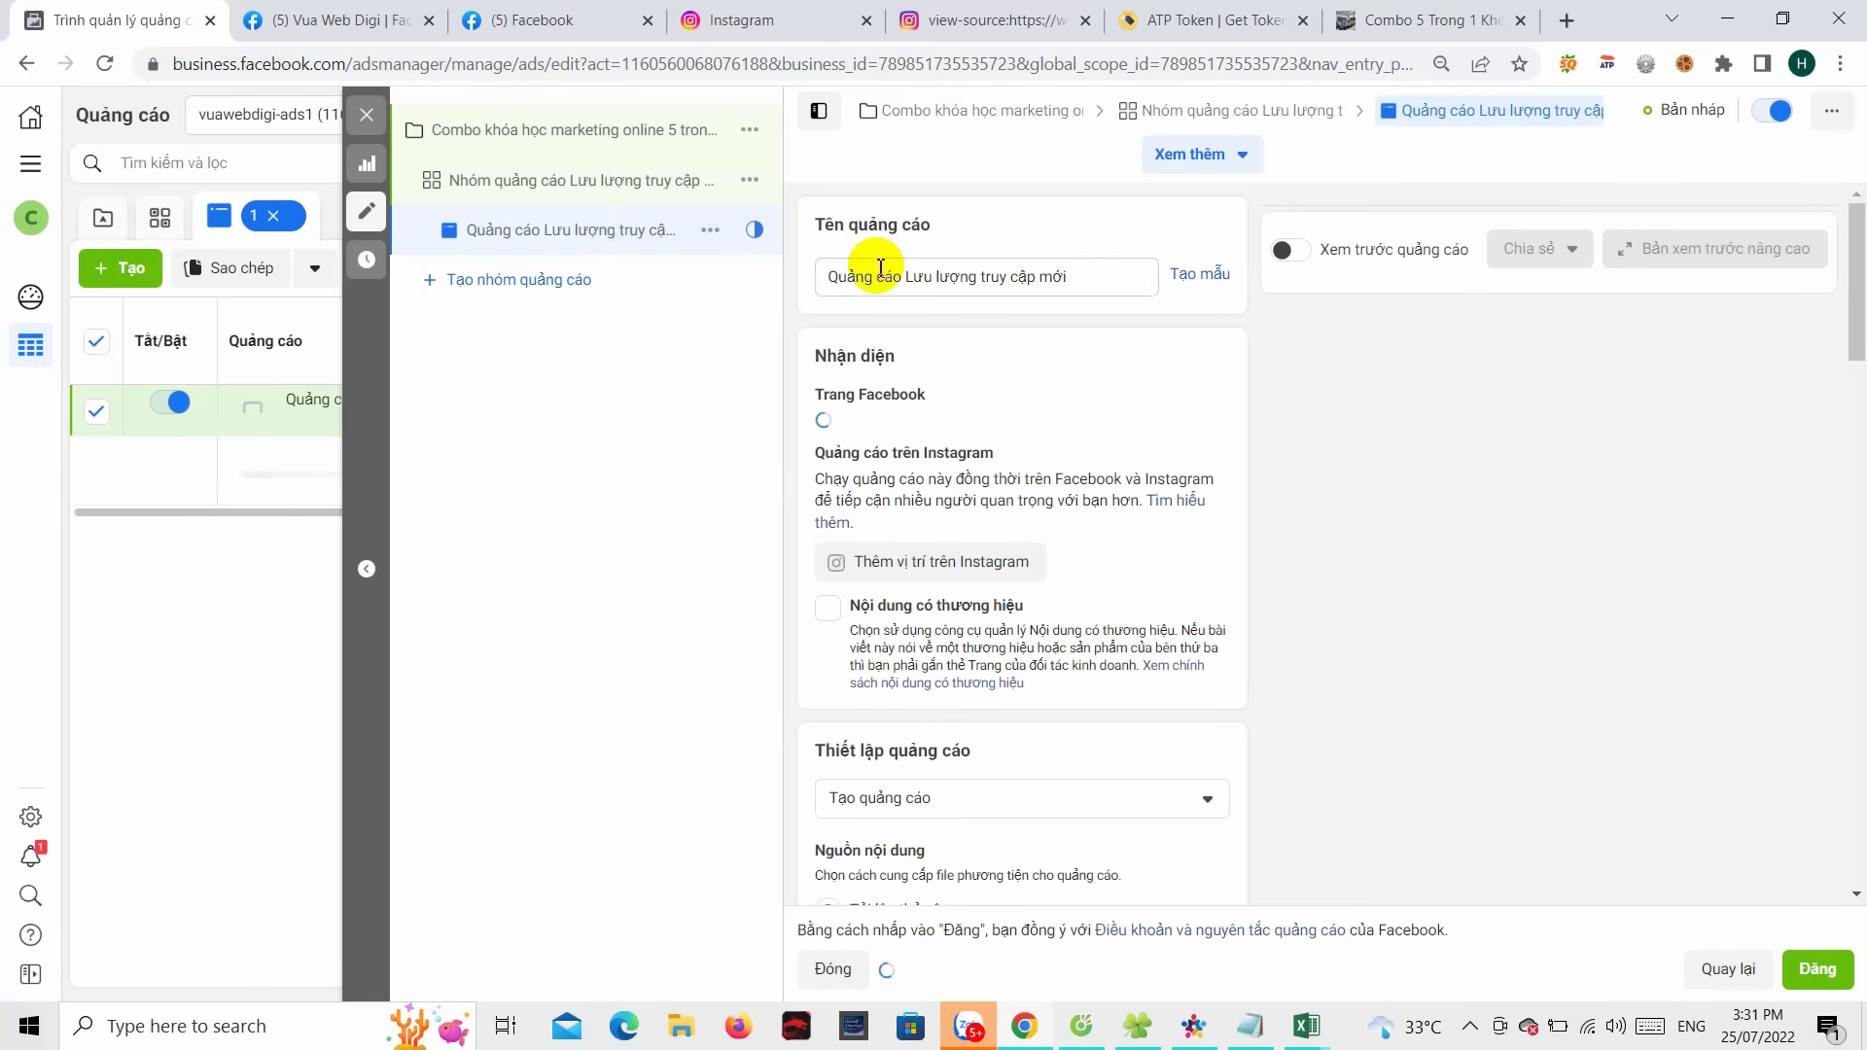
{"action": "left_click_drag", "start_coordinate": [874, 289], "coordinate": [1031, 313]}
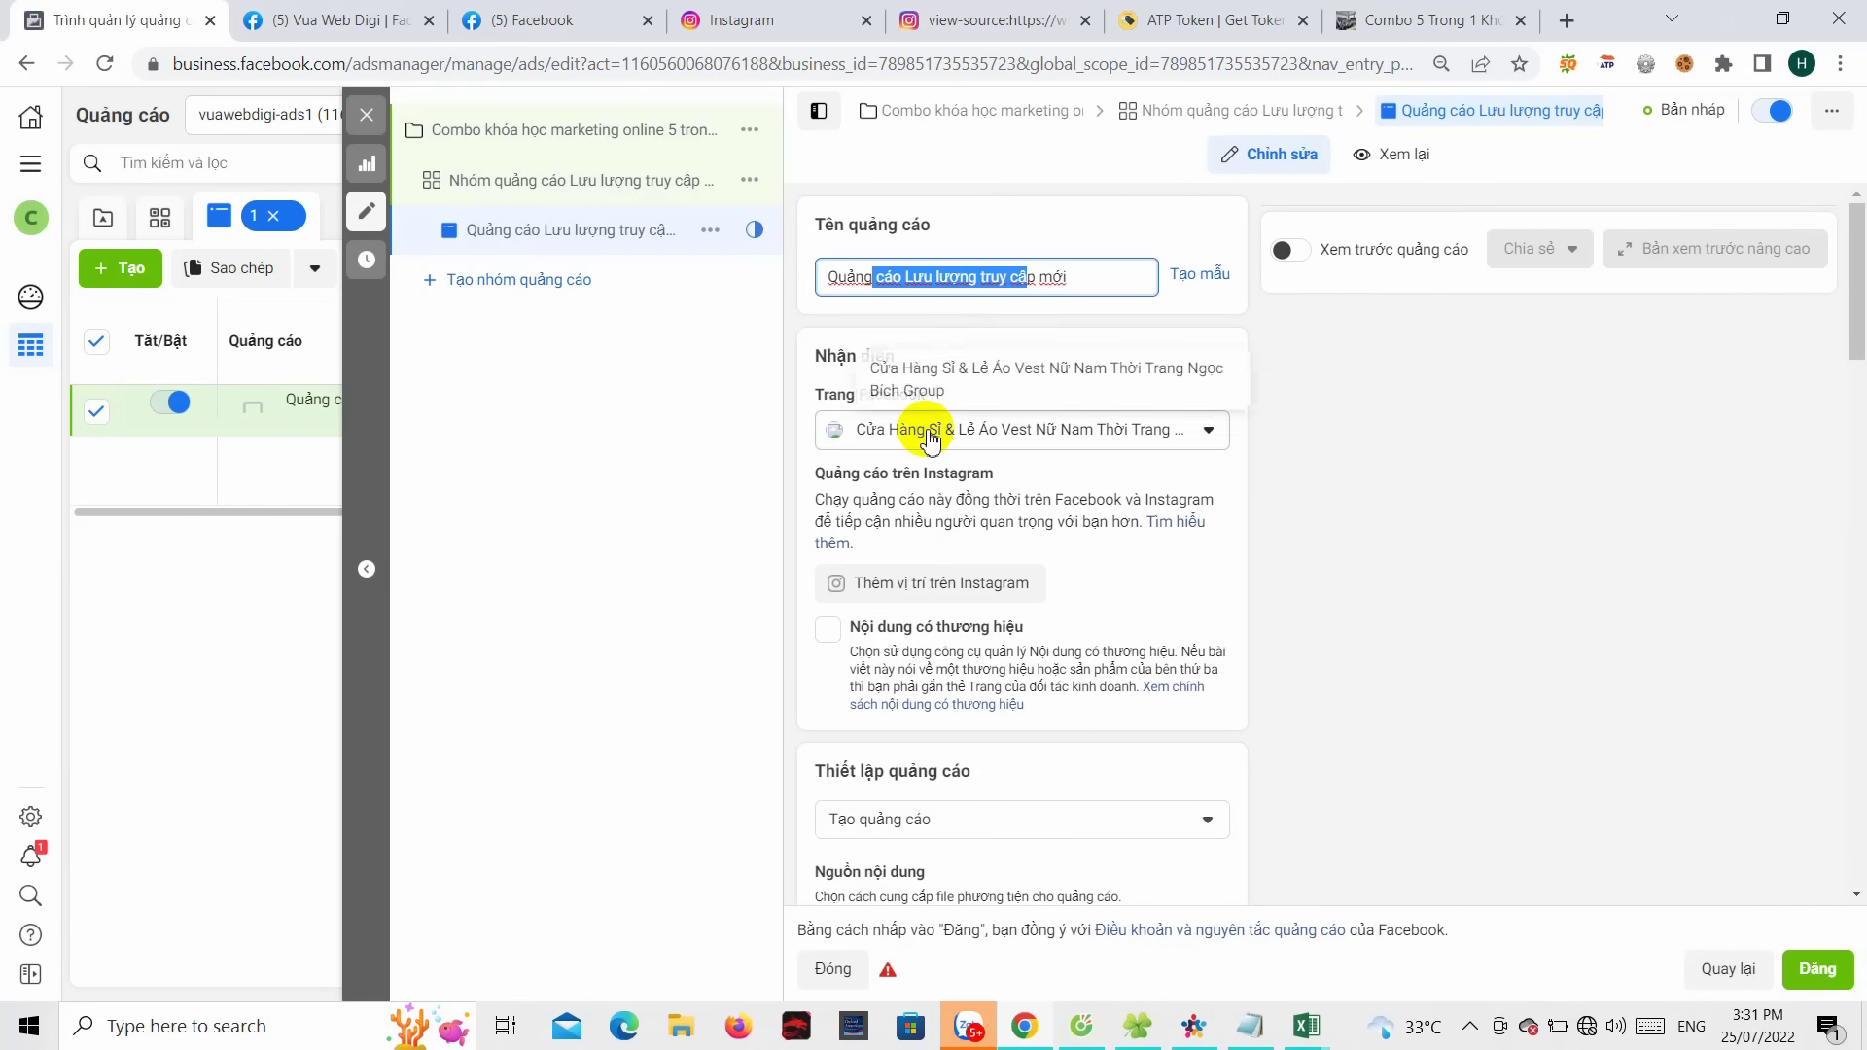
{"action": "left_click", "coordinate": [1015, 438]}
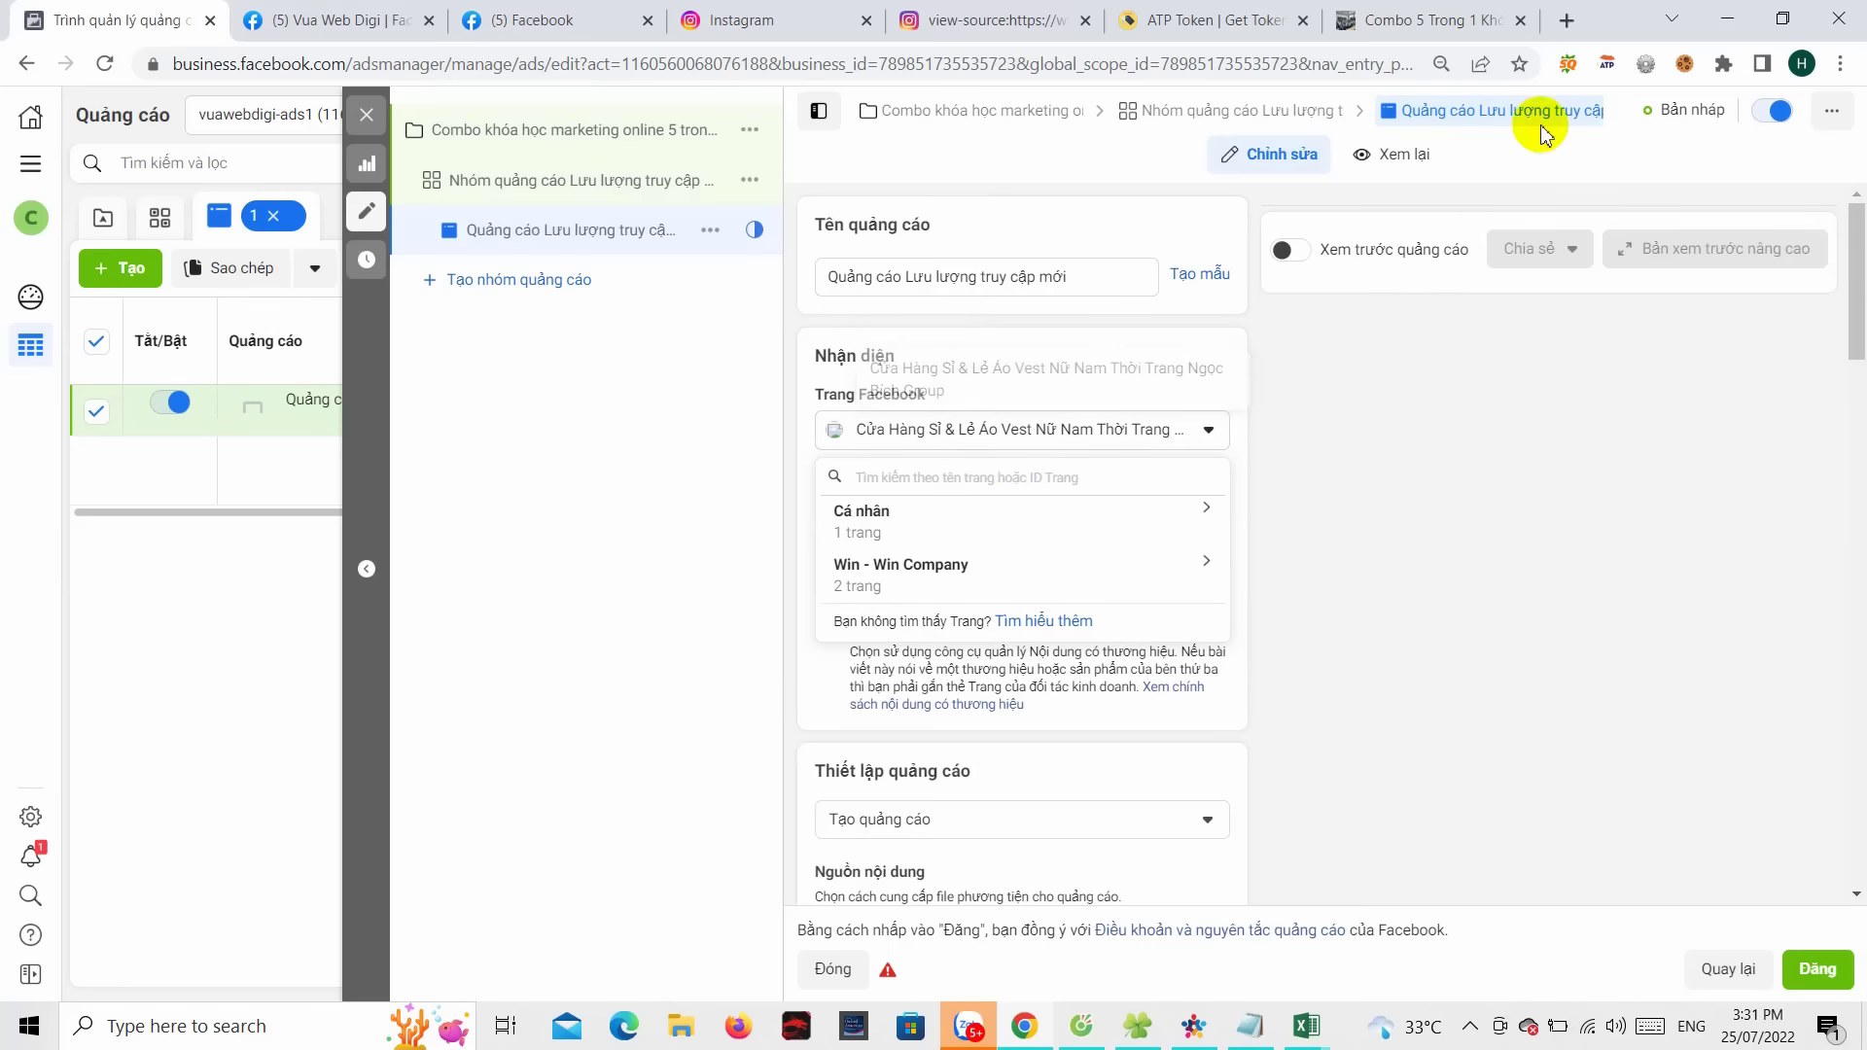
- Search YouTube in a new browser tab for "cách tạo fanpage bán hàng" plus the channel owner's name, view the videos, and return to the ad
{"action": "left_click", "coordinate": [1567, 20]}
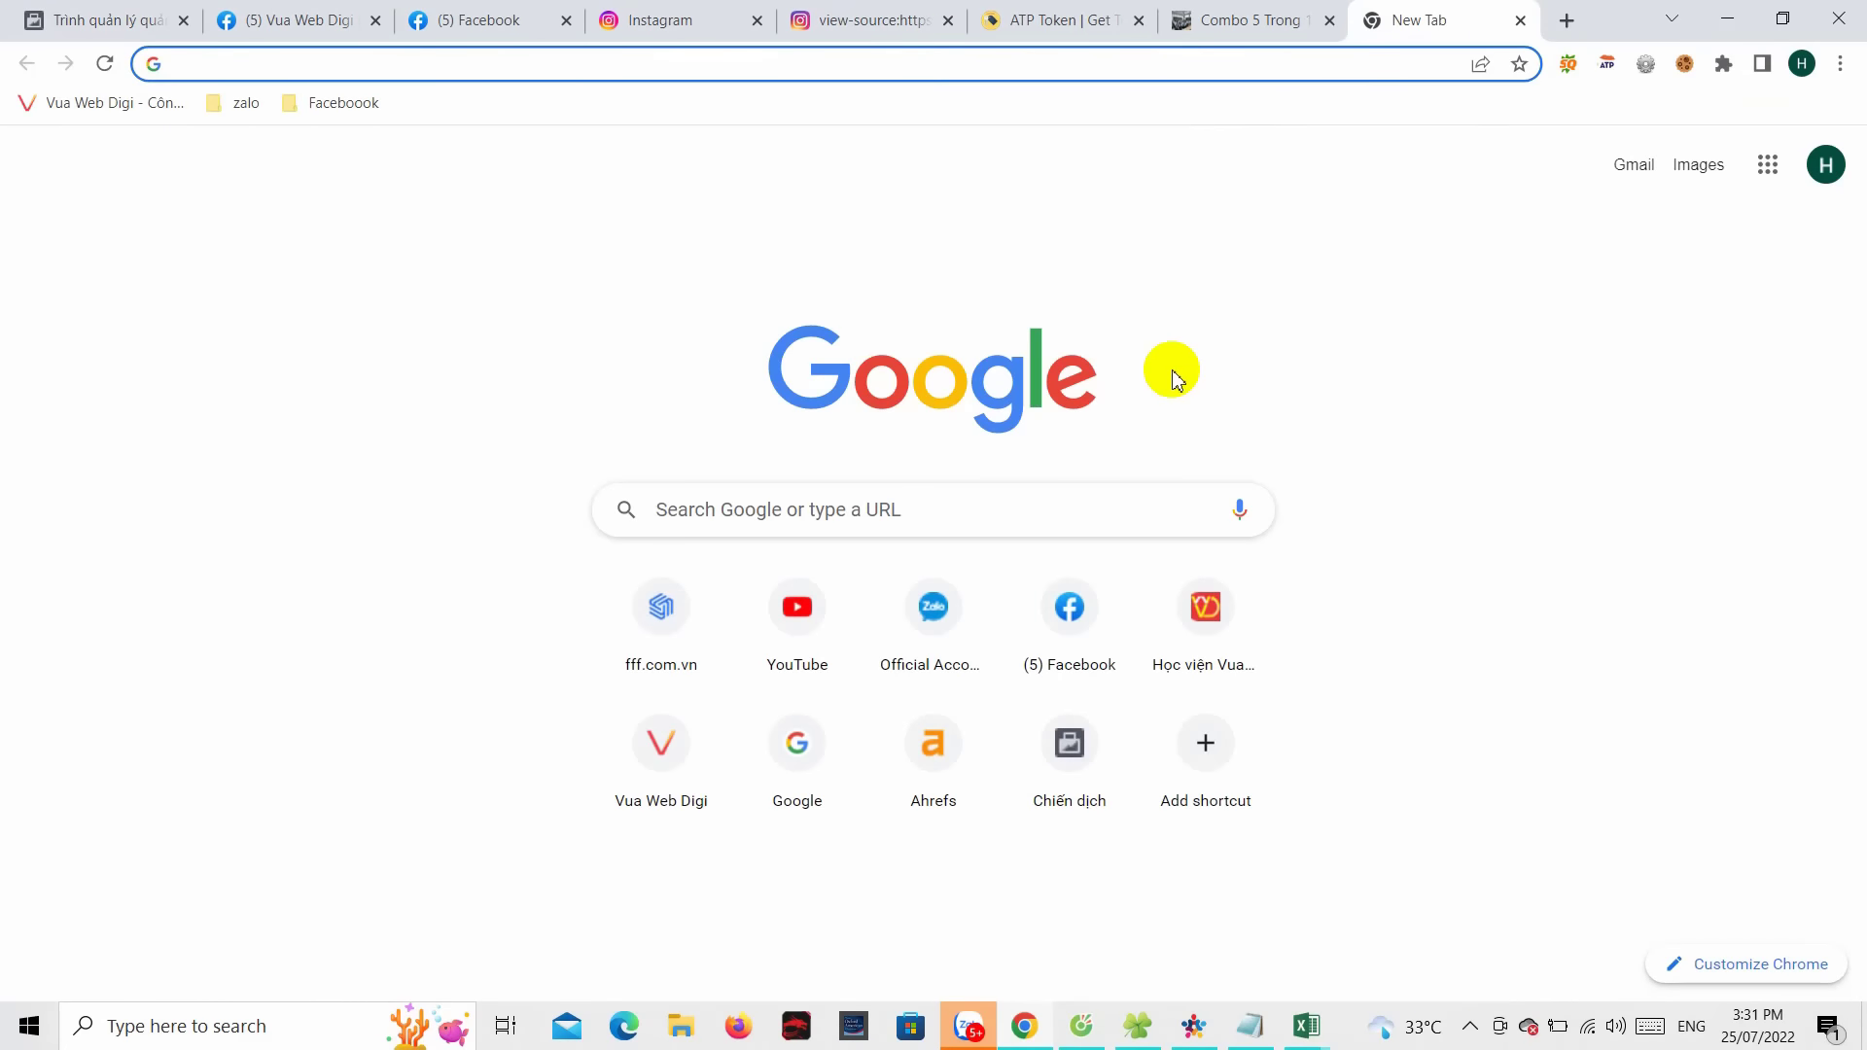
{"action": "type", "text": "youtube.com"}
{"action": "key", "text": "Return"}
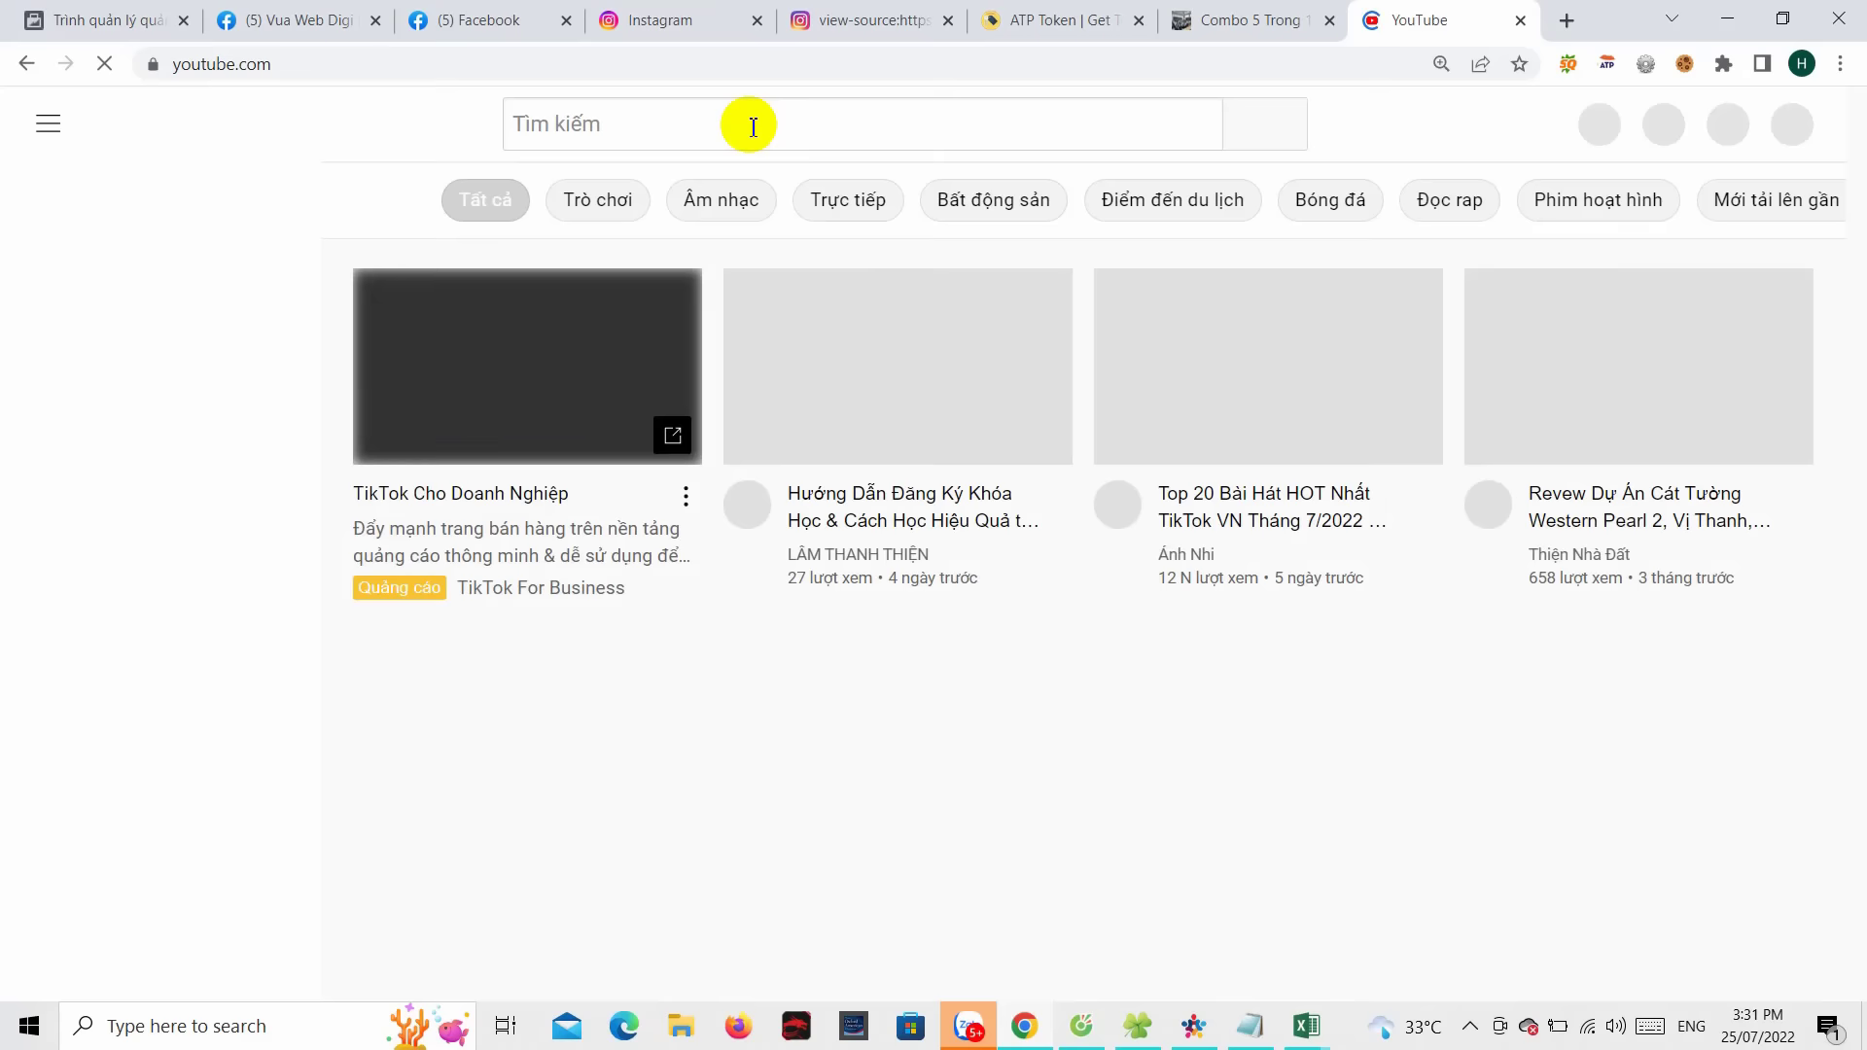
{"action": "left_click", "coordinate": [753, 125]}
{"action": "type", "text": "cách ta"}
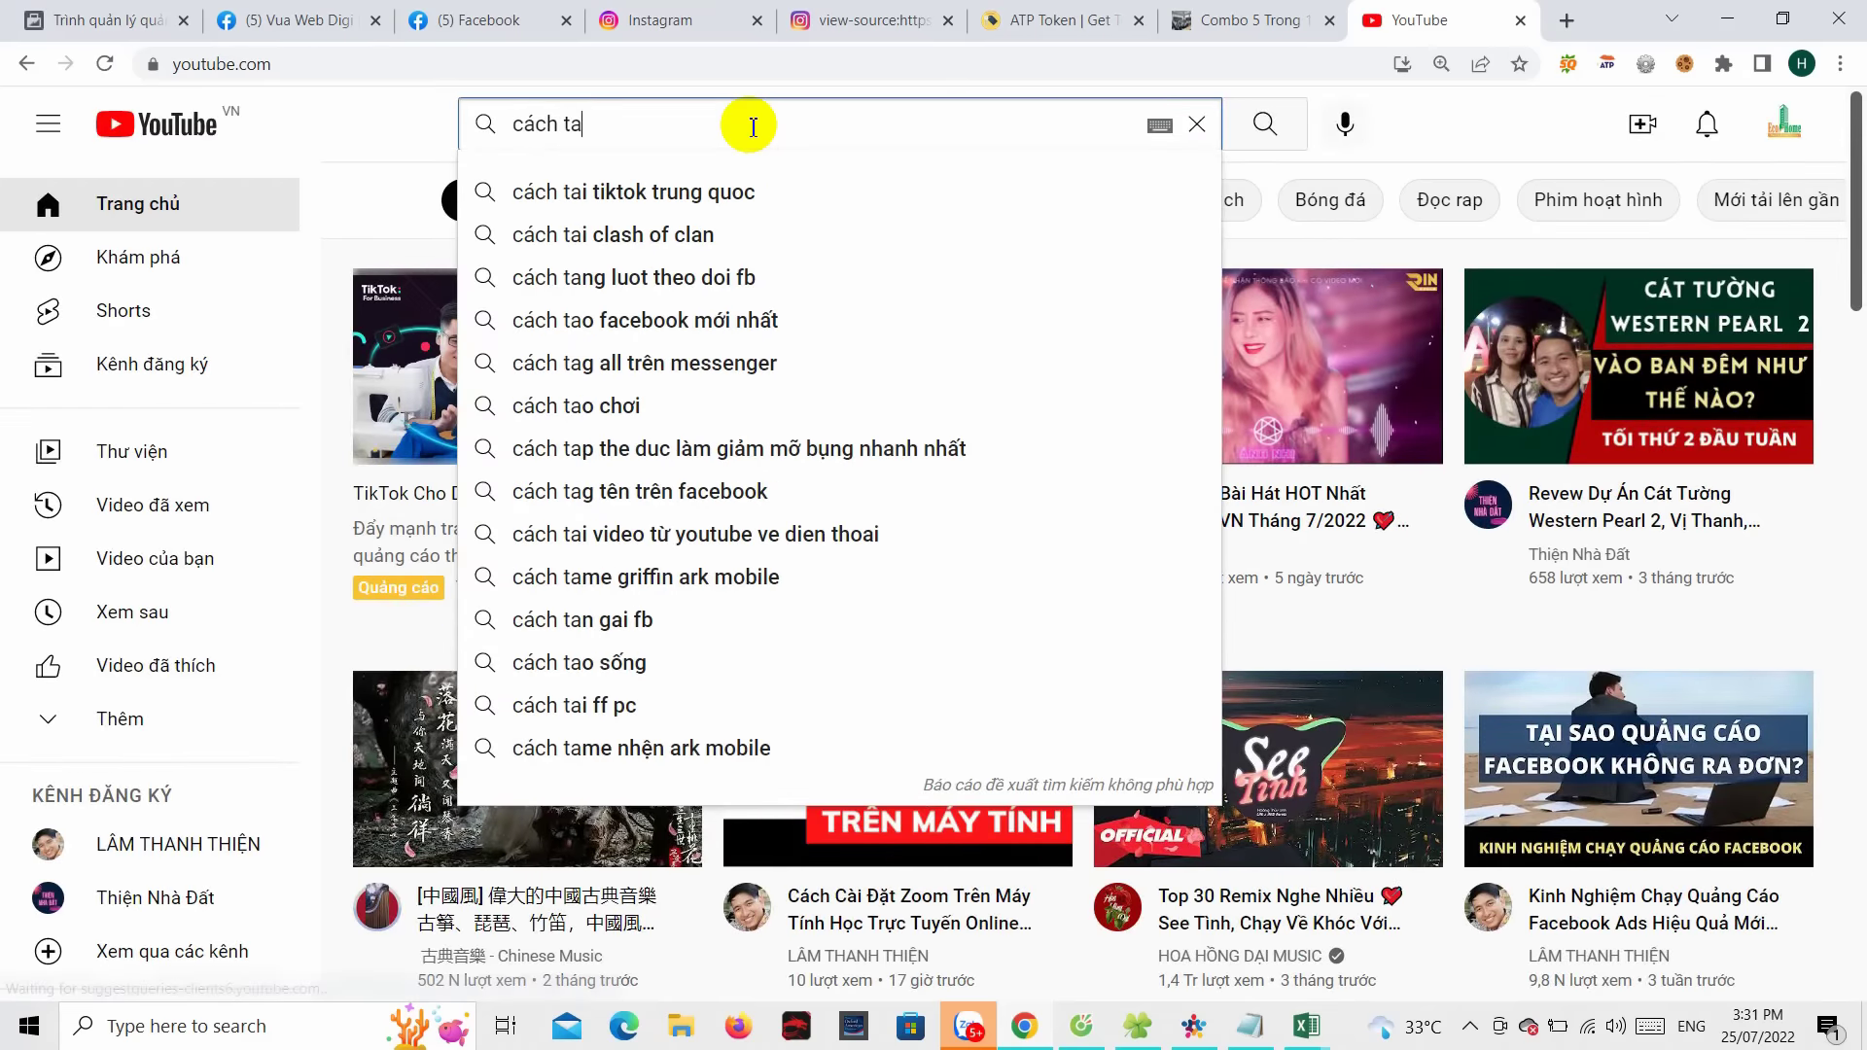
{"action": "key", "text": "BackSpace"}
{"action": "type", "text": "ạo fanpage bán"}
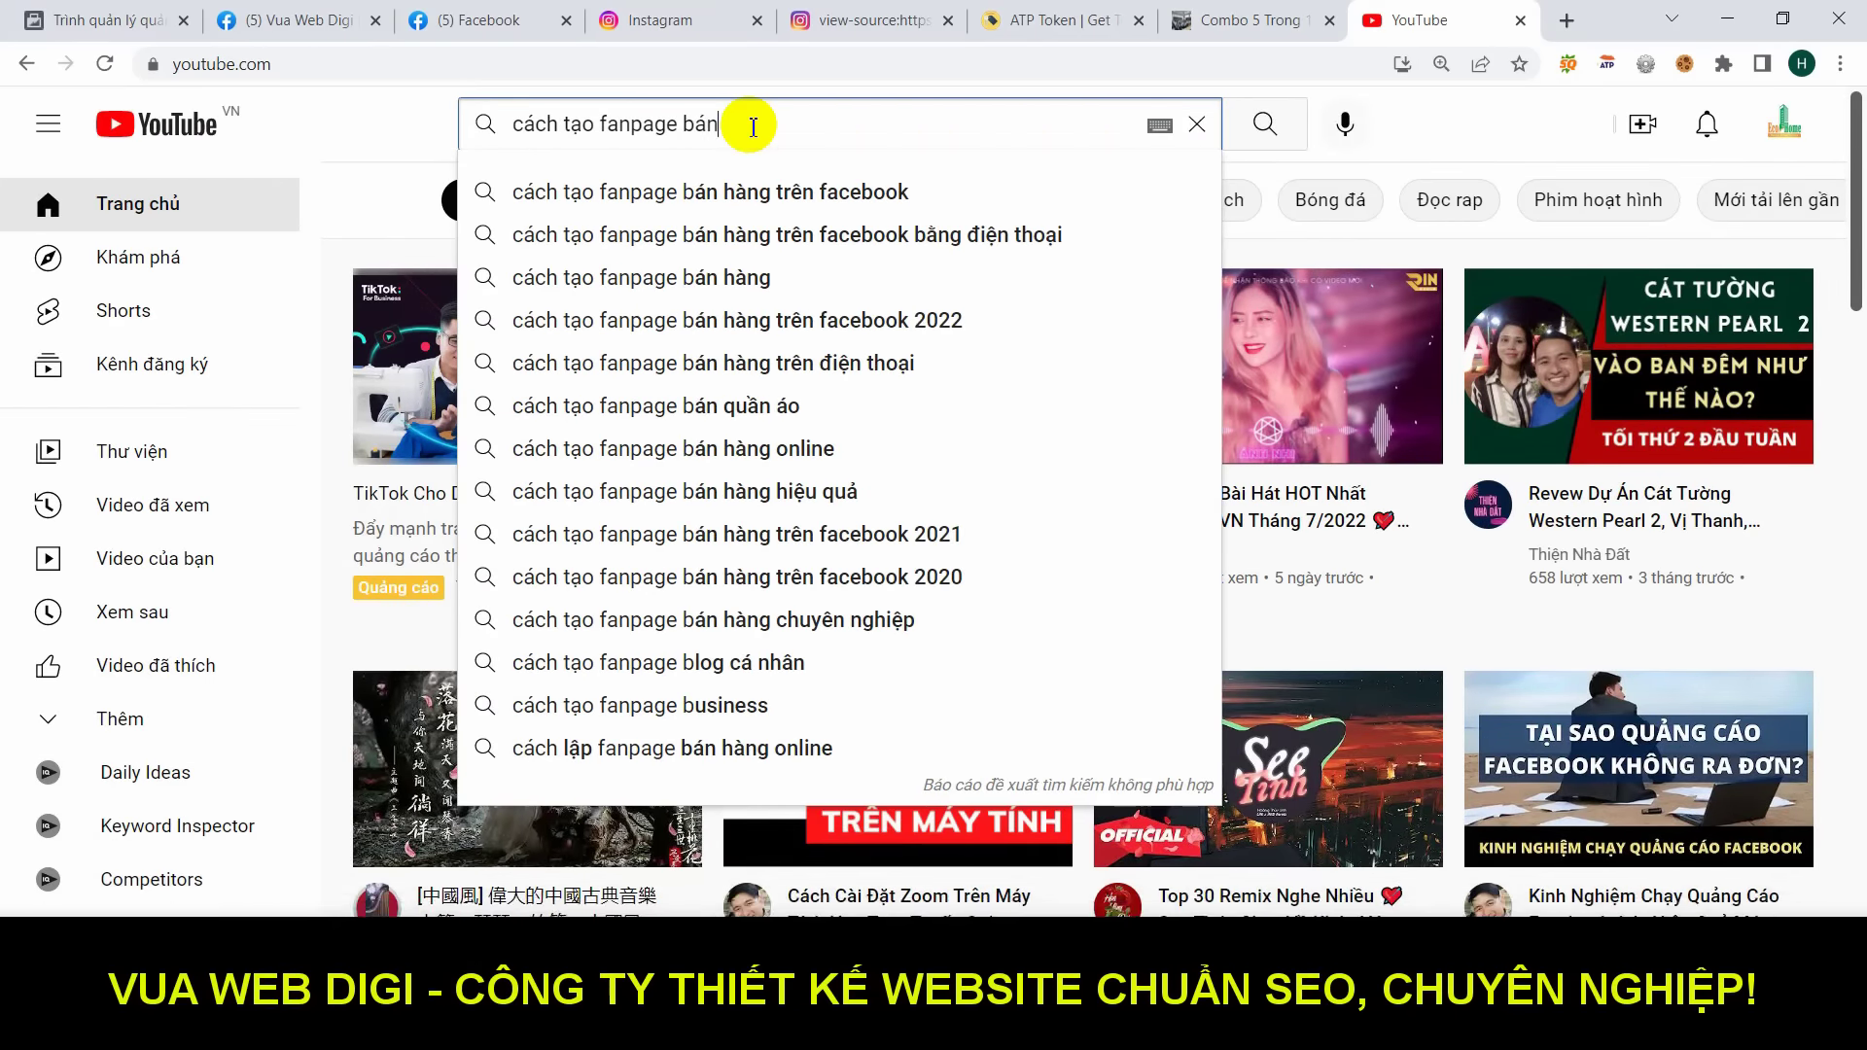
{"action": "type", "text": " hàng"}
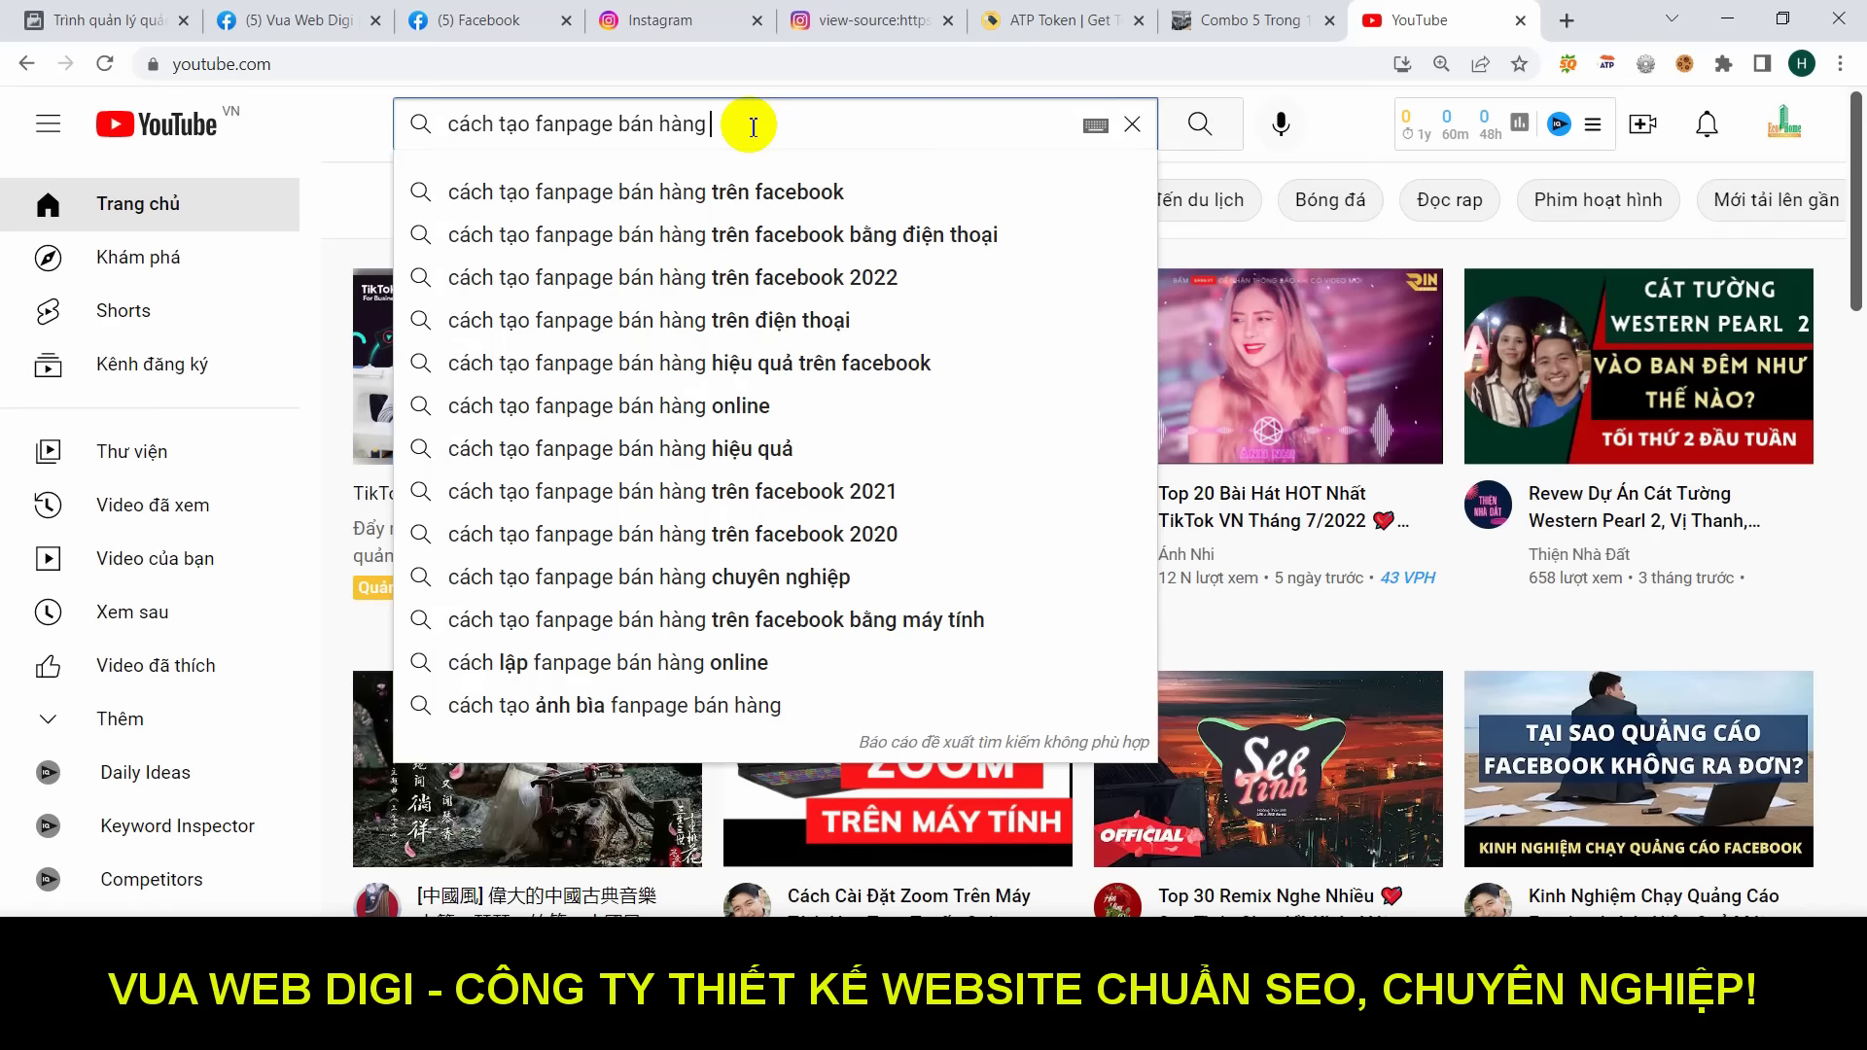
{"action": "type", "text": "làm than"}
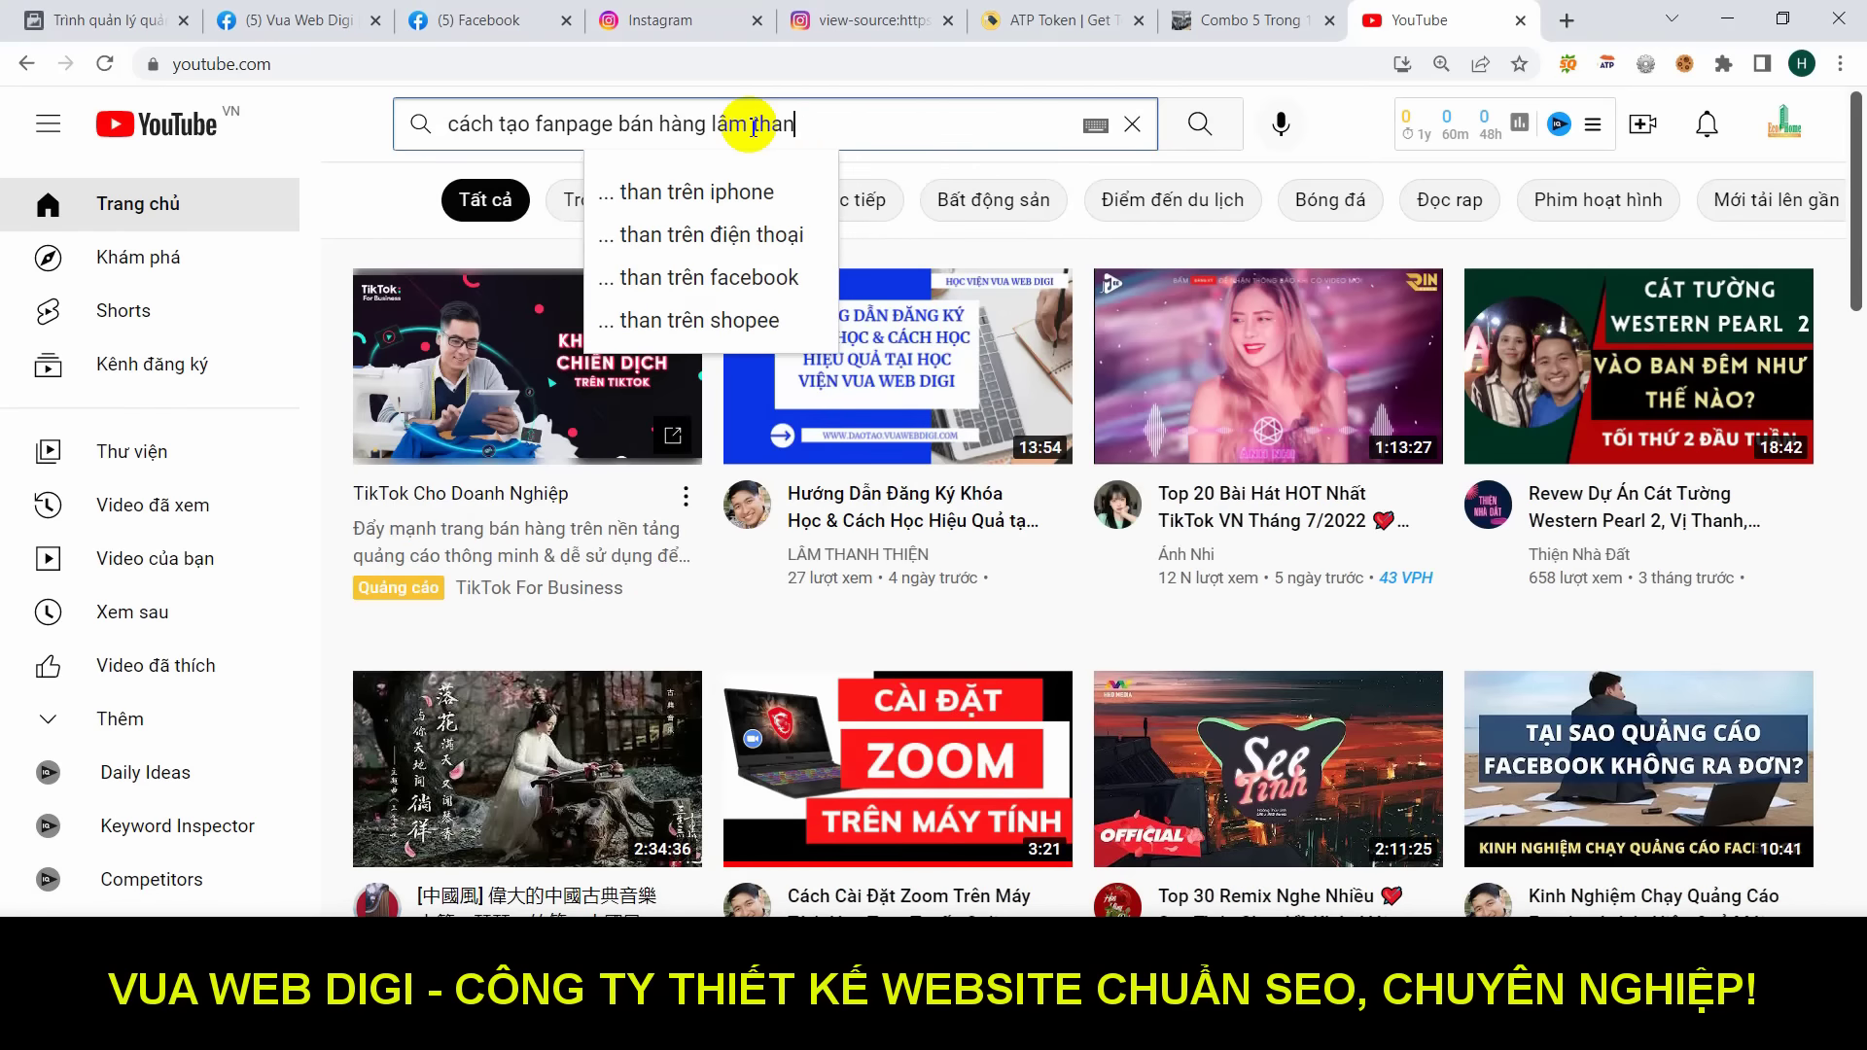
{"action": "type", "text": "h thiện"}
{"action": "key", "text": "Return"}
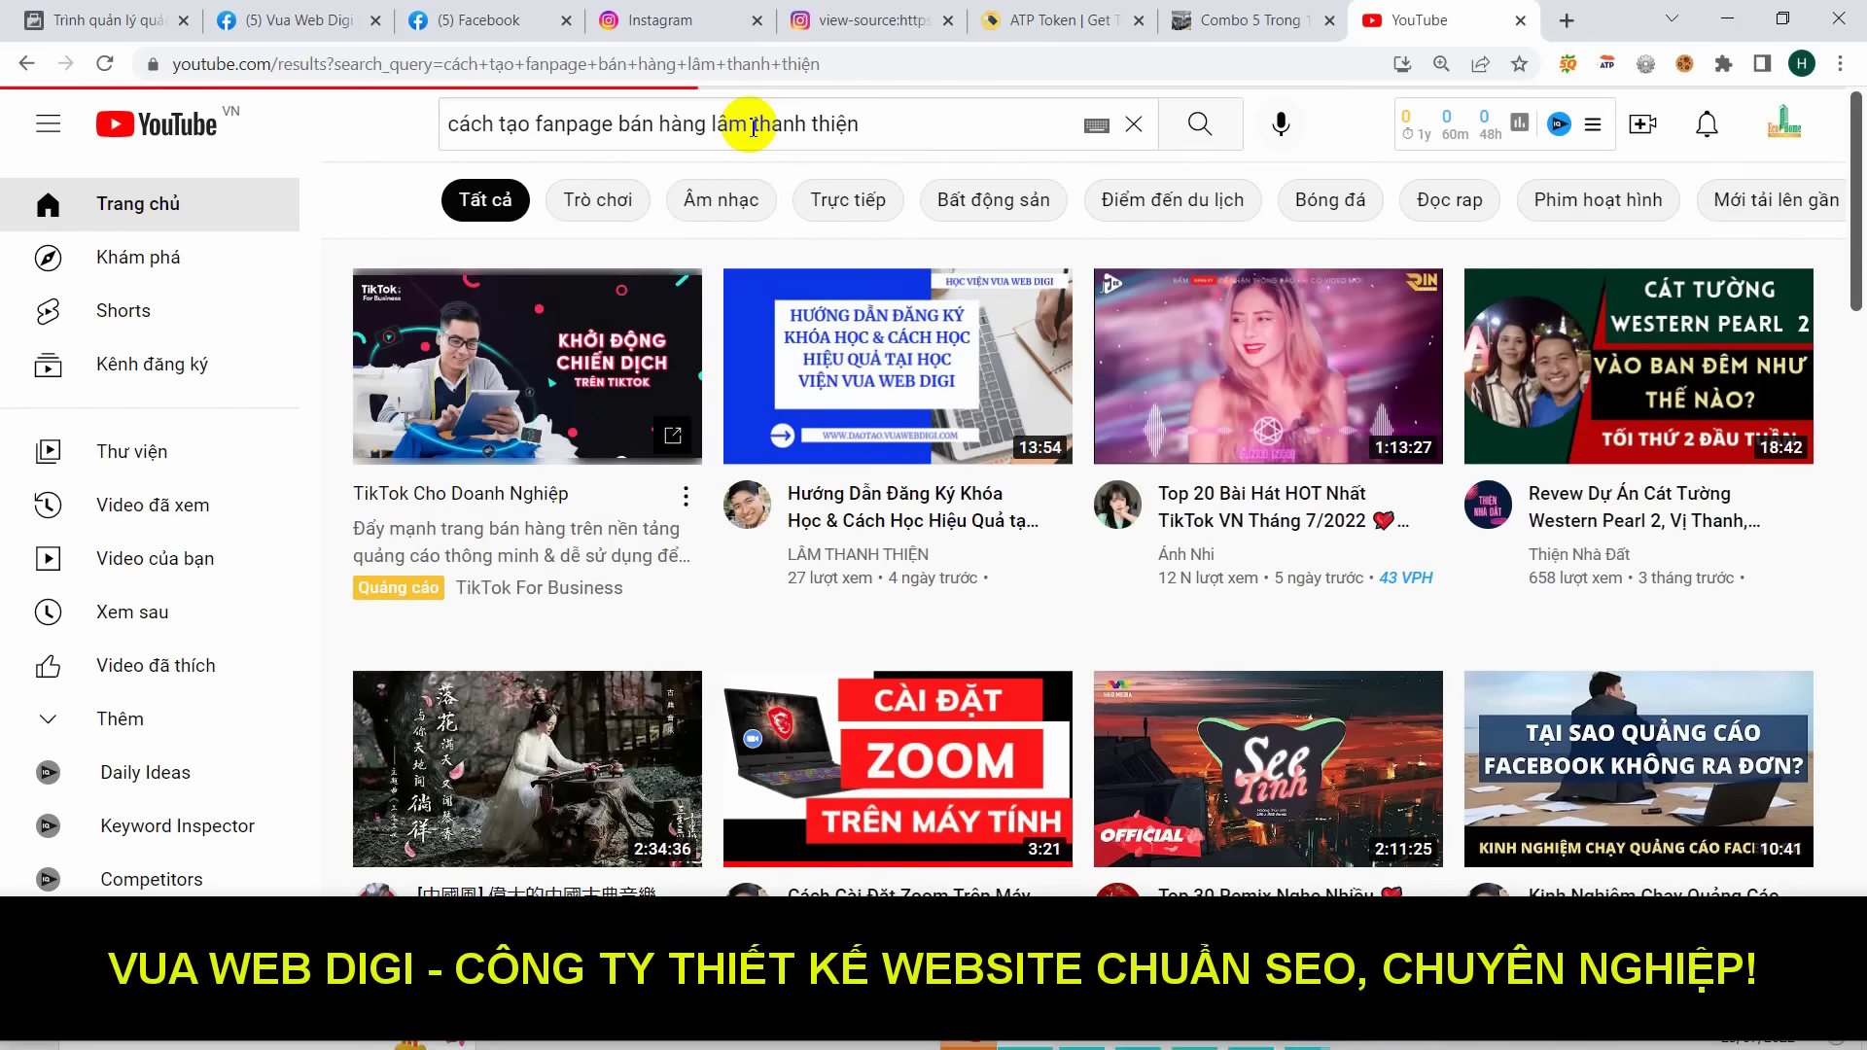
{"action": "scroll", "coordinate": [862, 389], "scroll_direction": "down", "scroll_amount": 5}
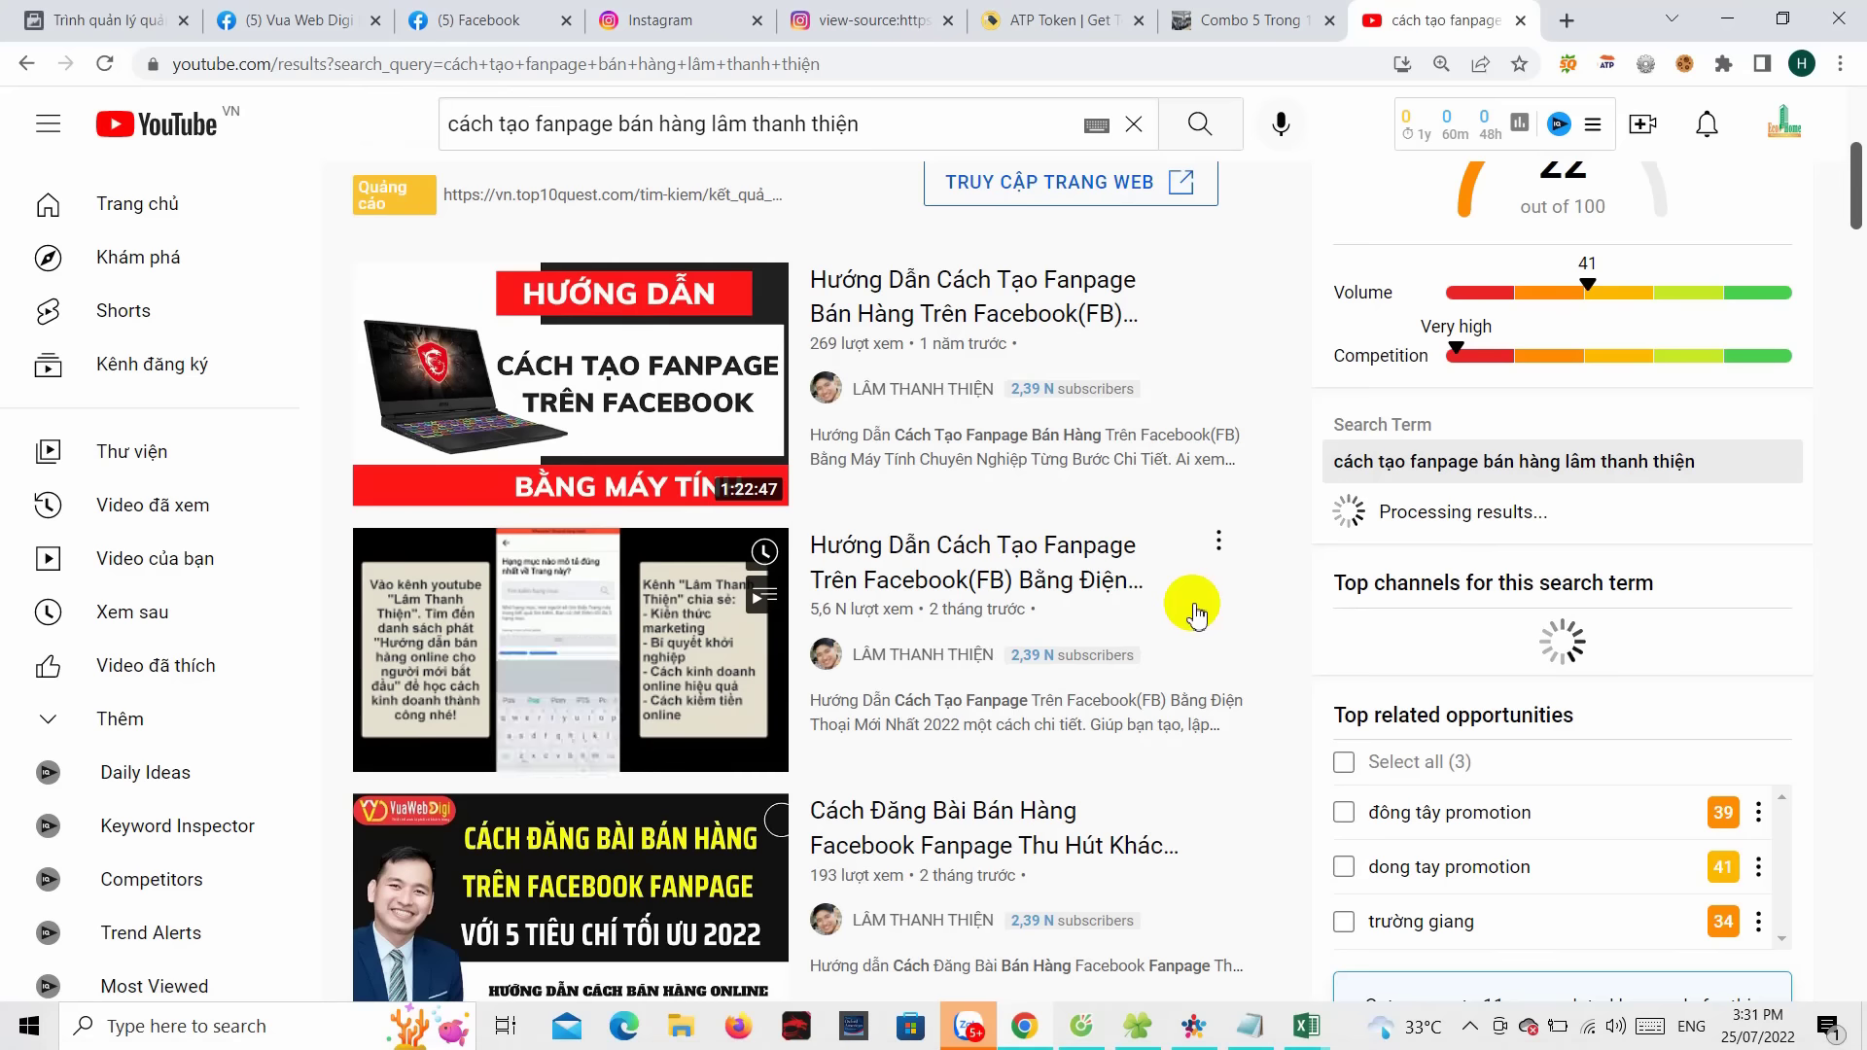
{"action": "left_click", "coordinate": [155, 31]}
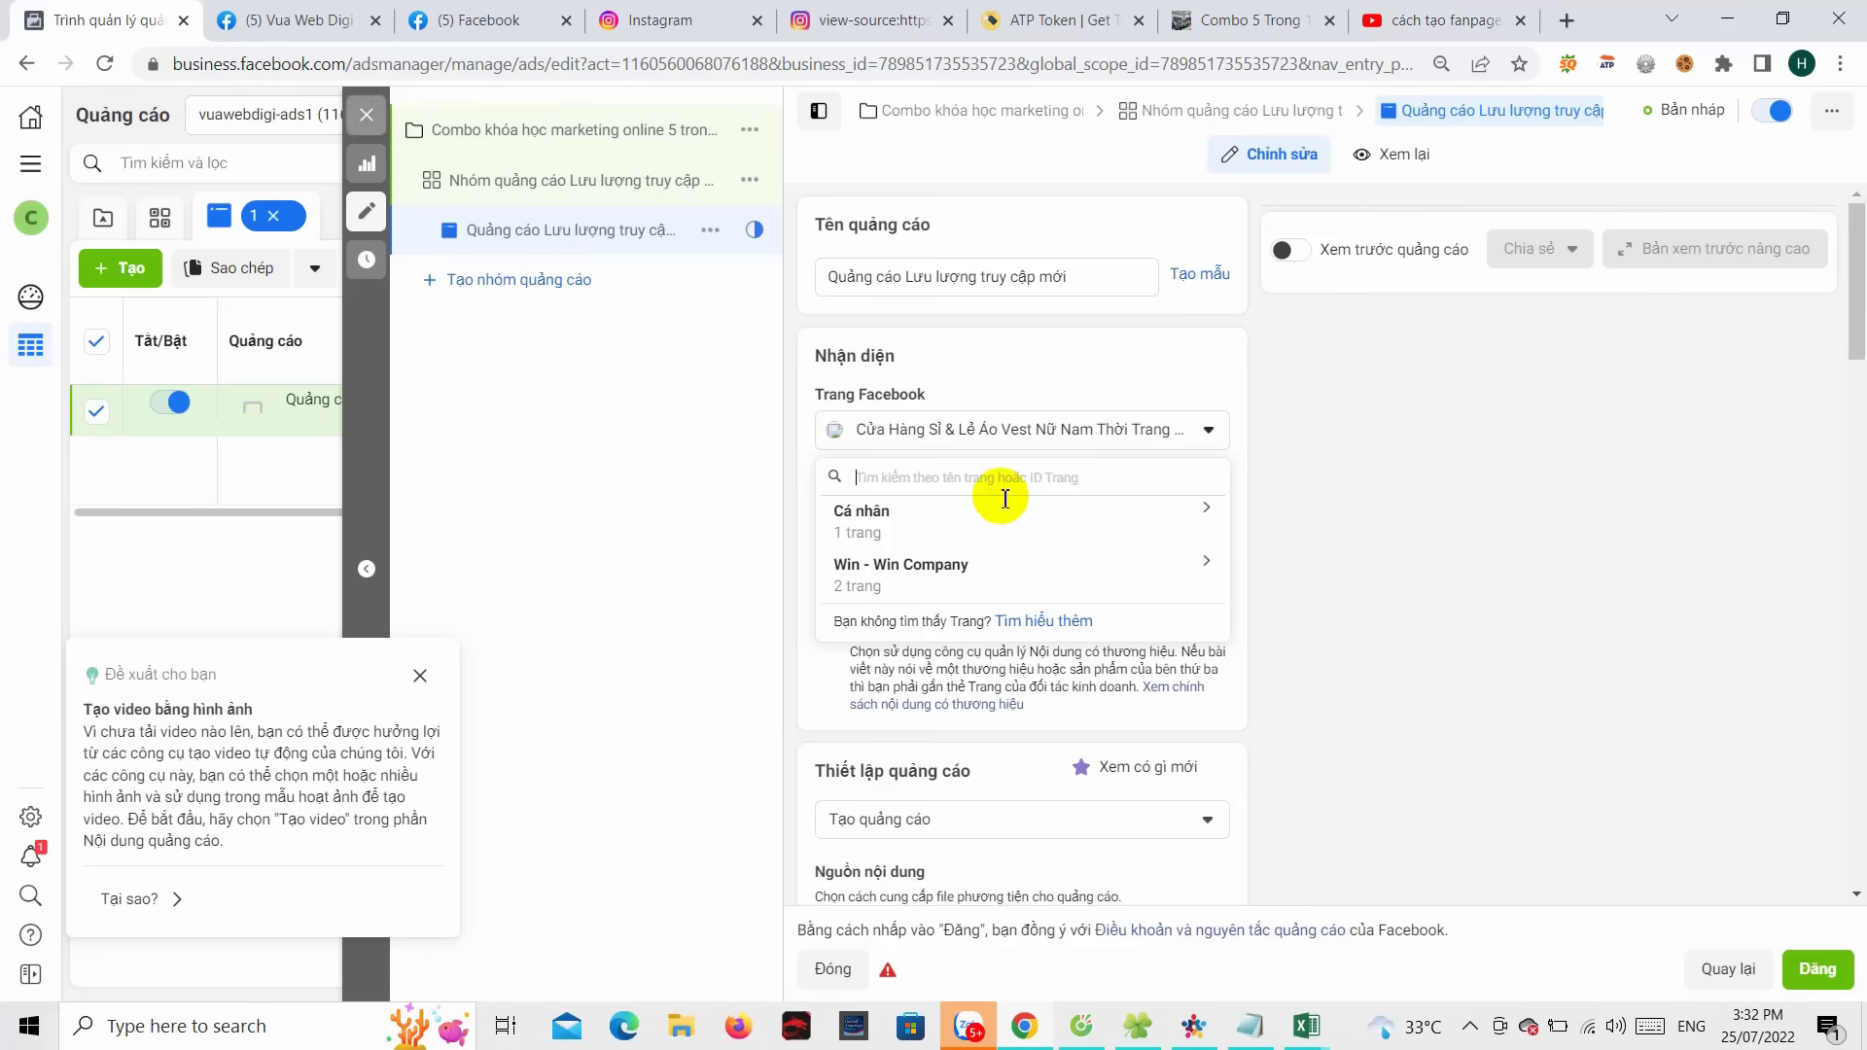
- Choose Vua Web Digi from the Win - Win Company pages as the ad's Facebook Page
{"action": "left_click", "coordinate": [1133, 442]}
{"action": "left_click", "coordinate": [1159, 430]}
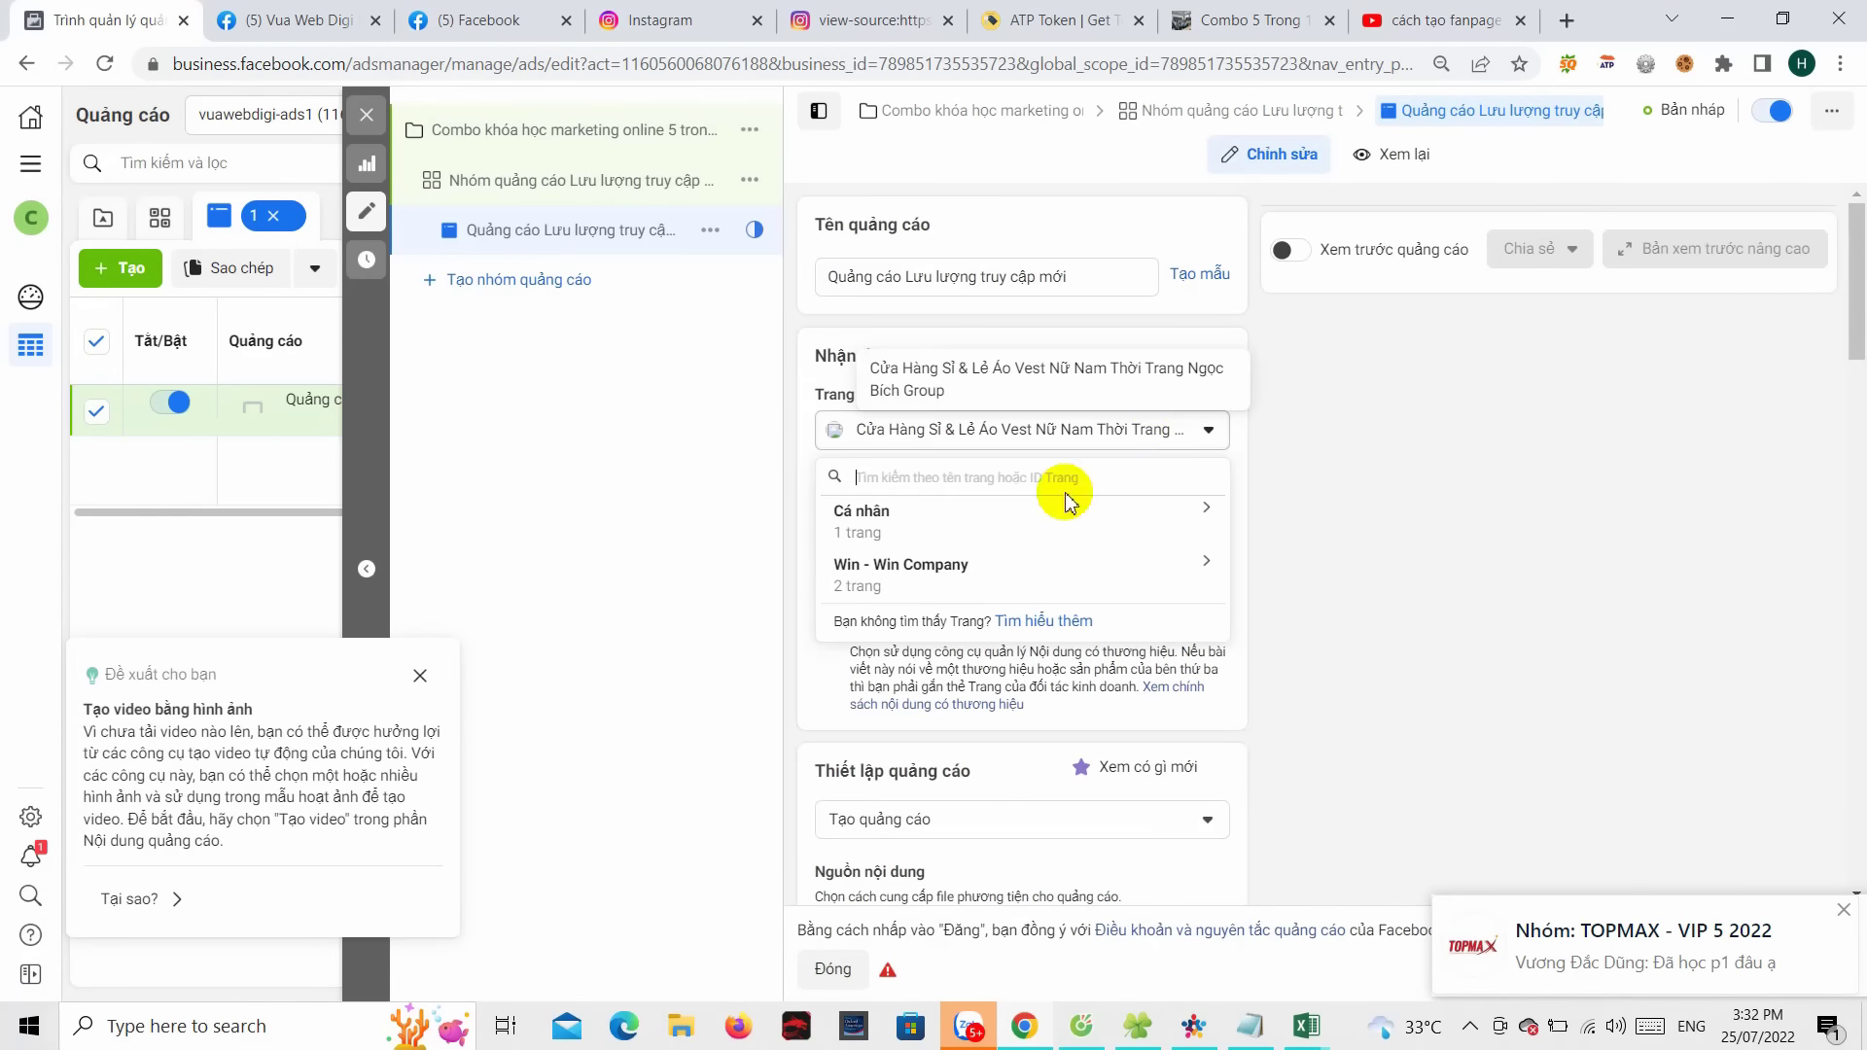
{"action": "left_click", "coordinate": [1138, 583]}
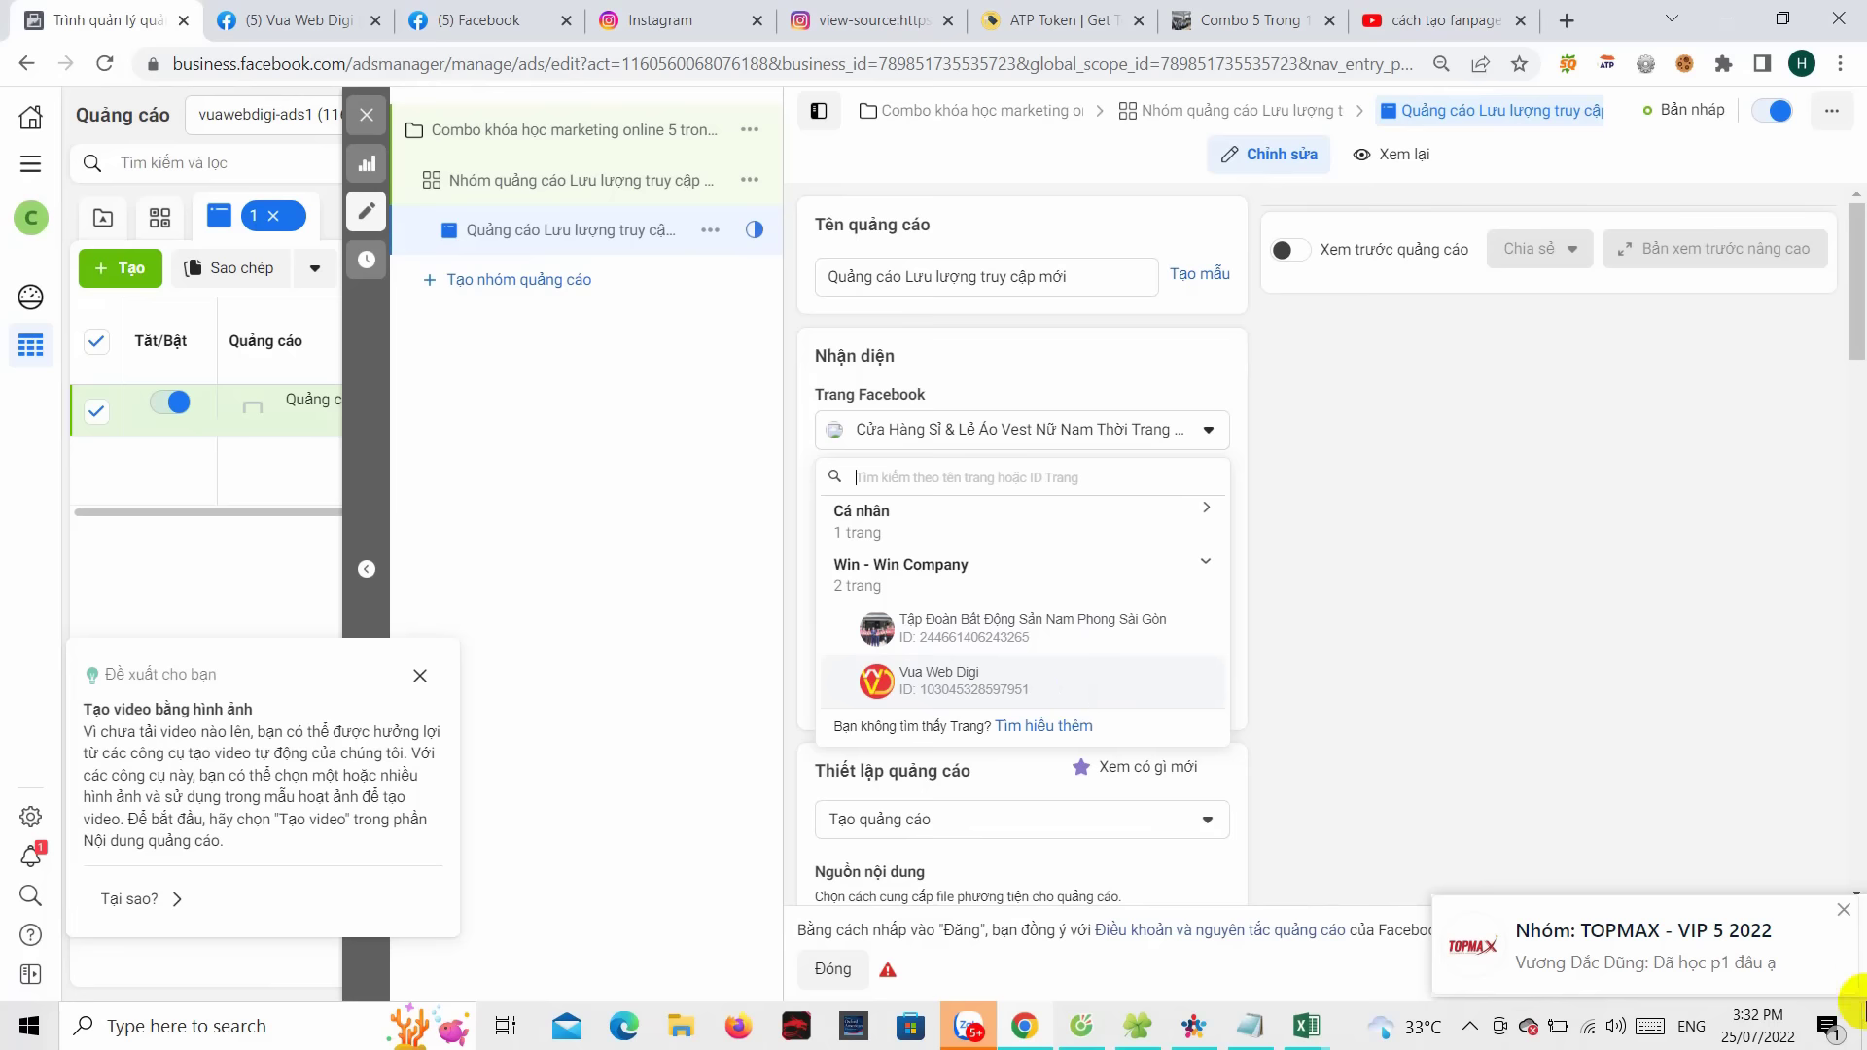
{"action": "left_click", "coordinate": [939, 681]}
{"action": "scroll", "coordinate": [1206, 486], "scroll_direction": "down", "scroll_amount": 2}
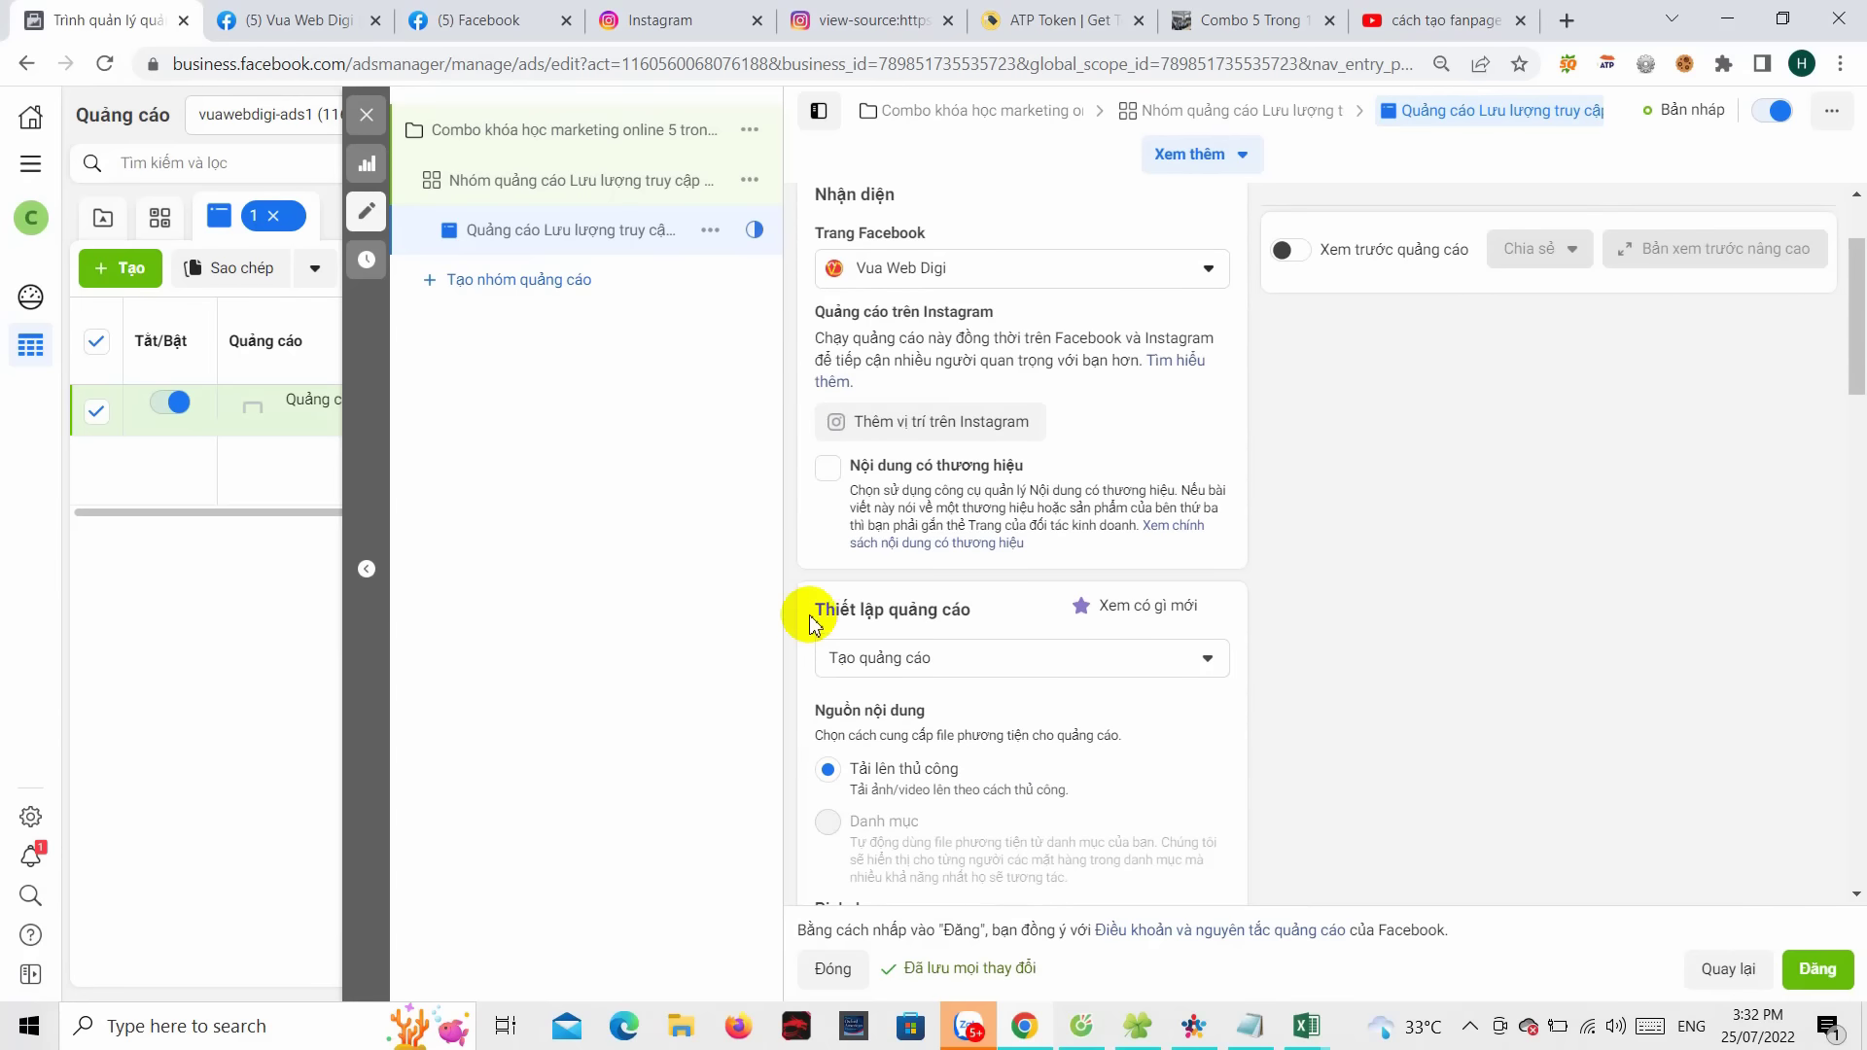
- Set the ad setup (Thiết lập quảng cáo) to use an existing post (Sử dụng bài viết có sẵn)
{"action": "left_click_drag", "start_coordinate": [813, 623], "coordinate": [940, 613]}
{"action": "left_click", "coordinate": [1503, 566]}
{"action": "scroll", "coordinate": [875, 496], "scroll_direction": "down", "scroll_amount": 2}
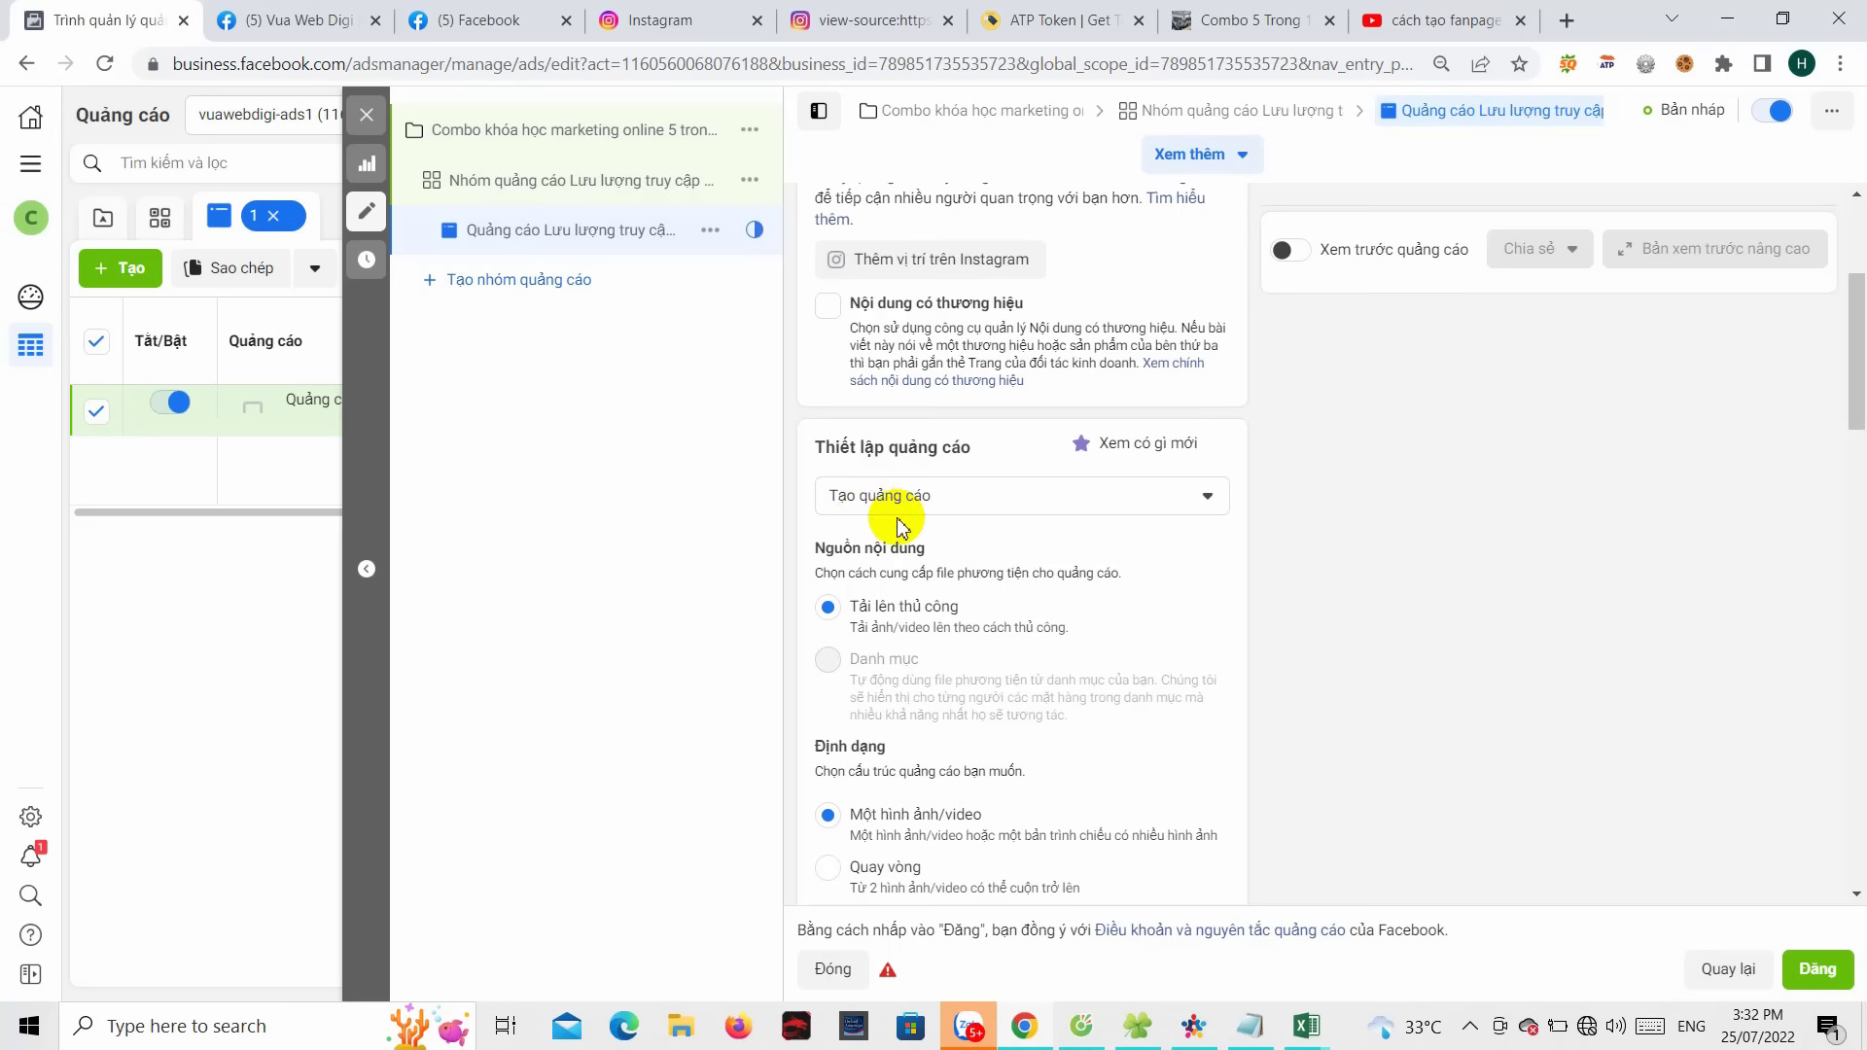
{"action": "mouse_move", "coordinate": [827, 632]}
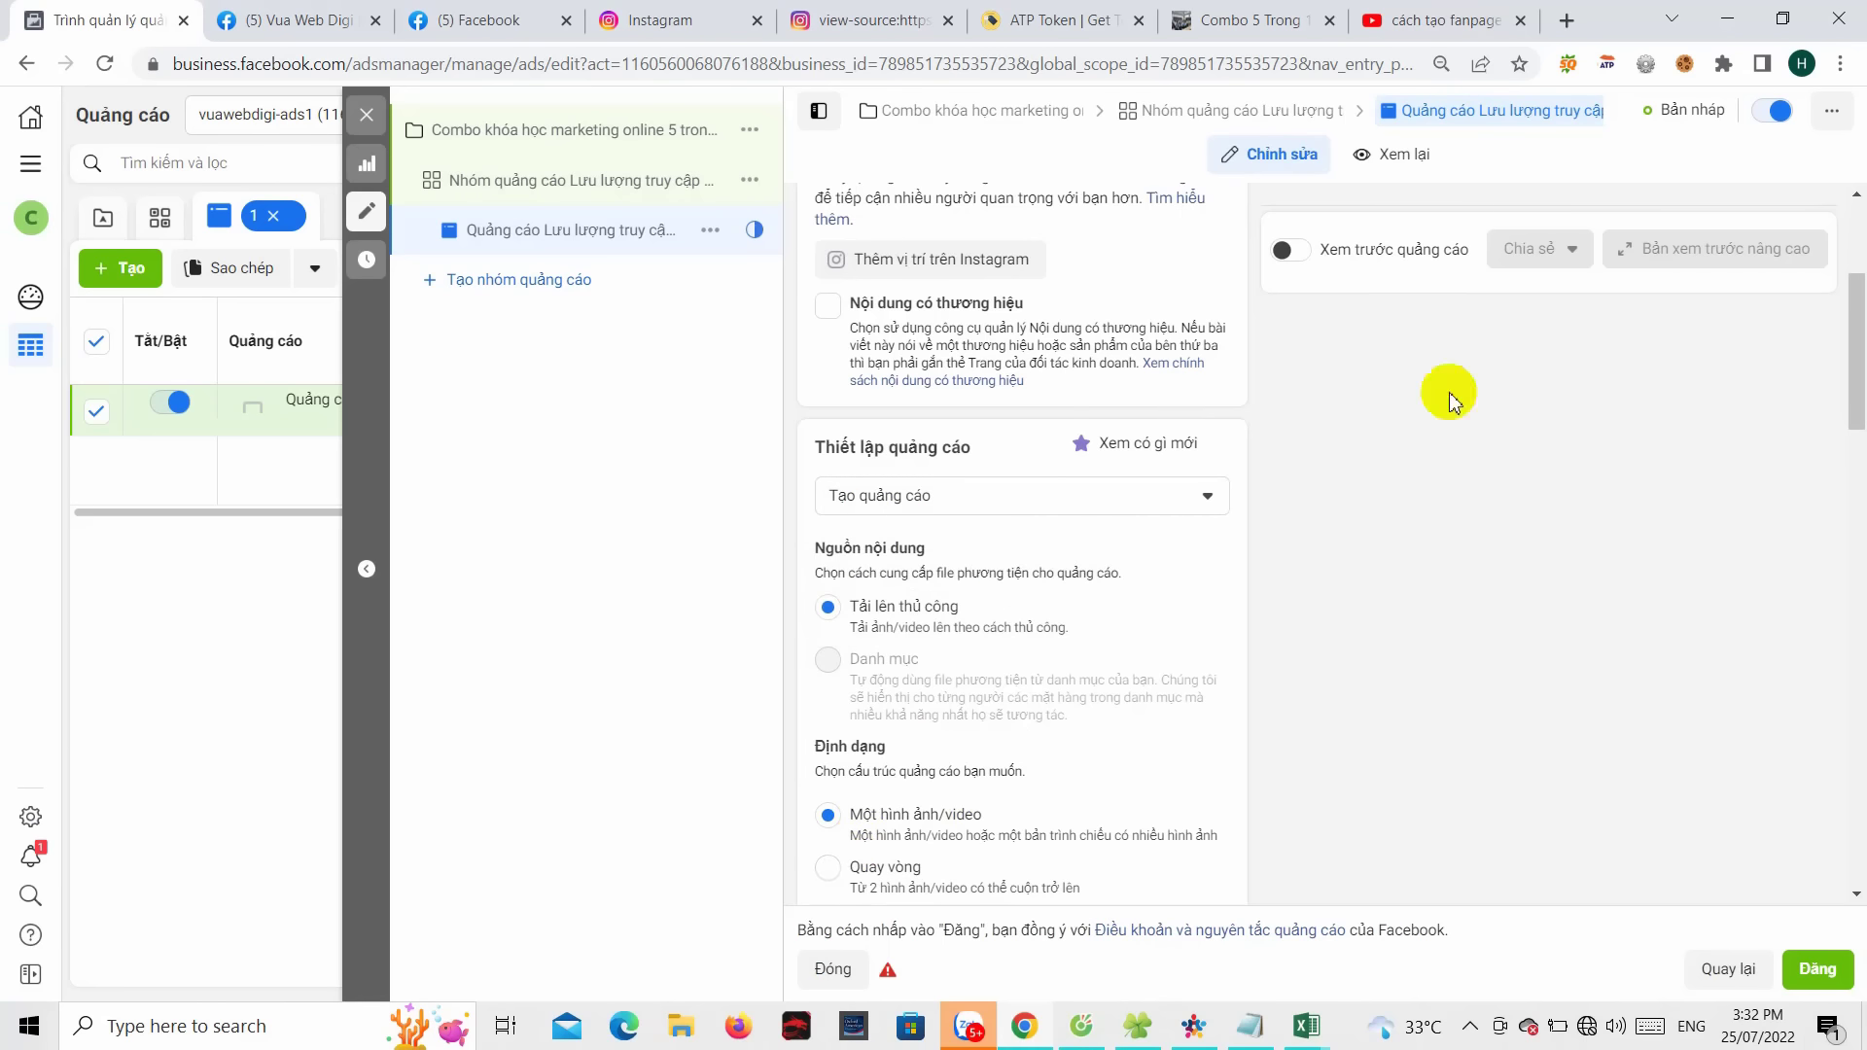
{"action": "left_click", "coordinate": [920, 496]}
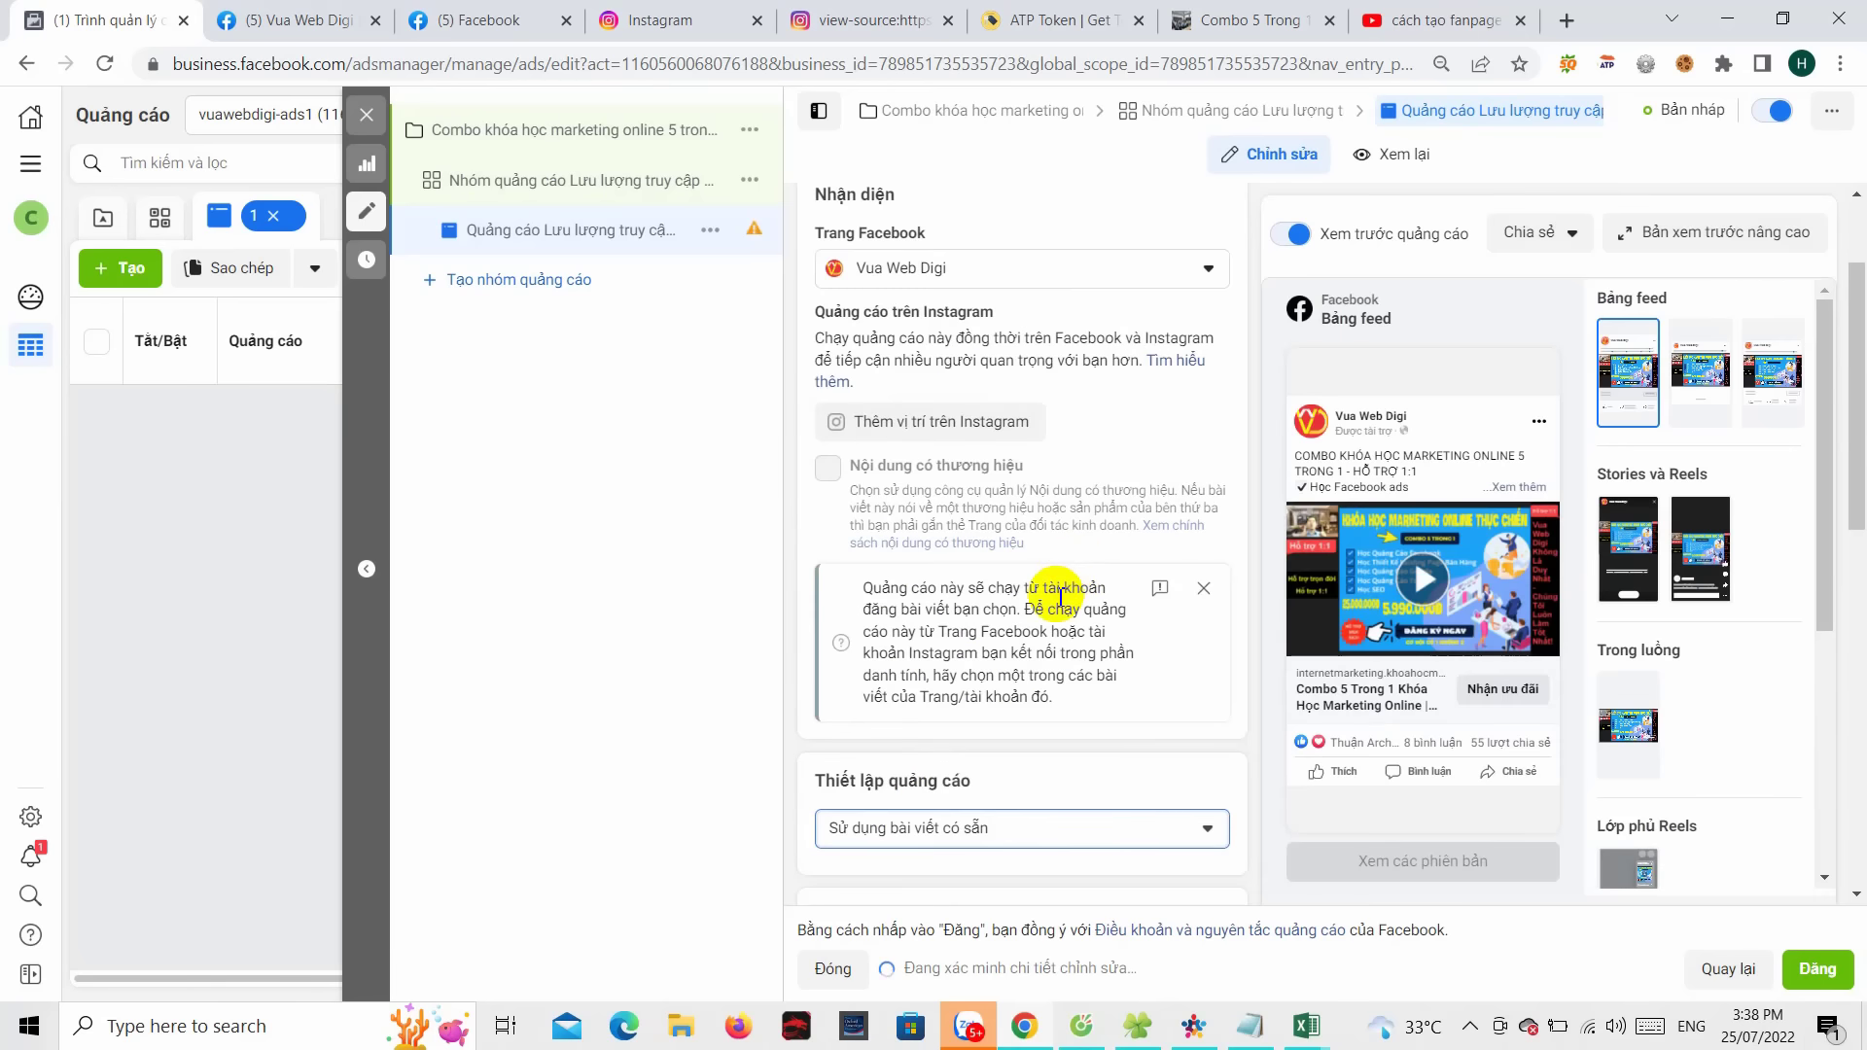
- Review the ad's identity, selected post, call-to-action link and preview, and view the course landing page before returning to the ad
{"action": "scroll", "coordinate": [1028, 652], "scroll_direction": "down", "scroll_amount": 2}
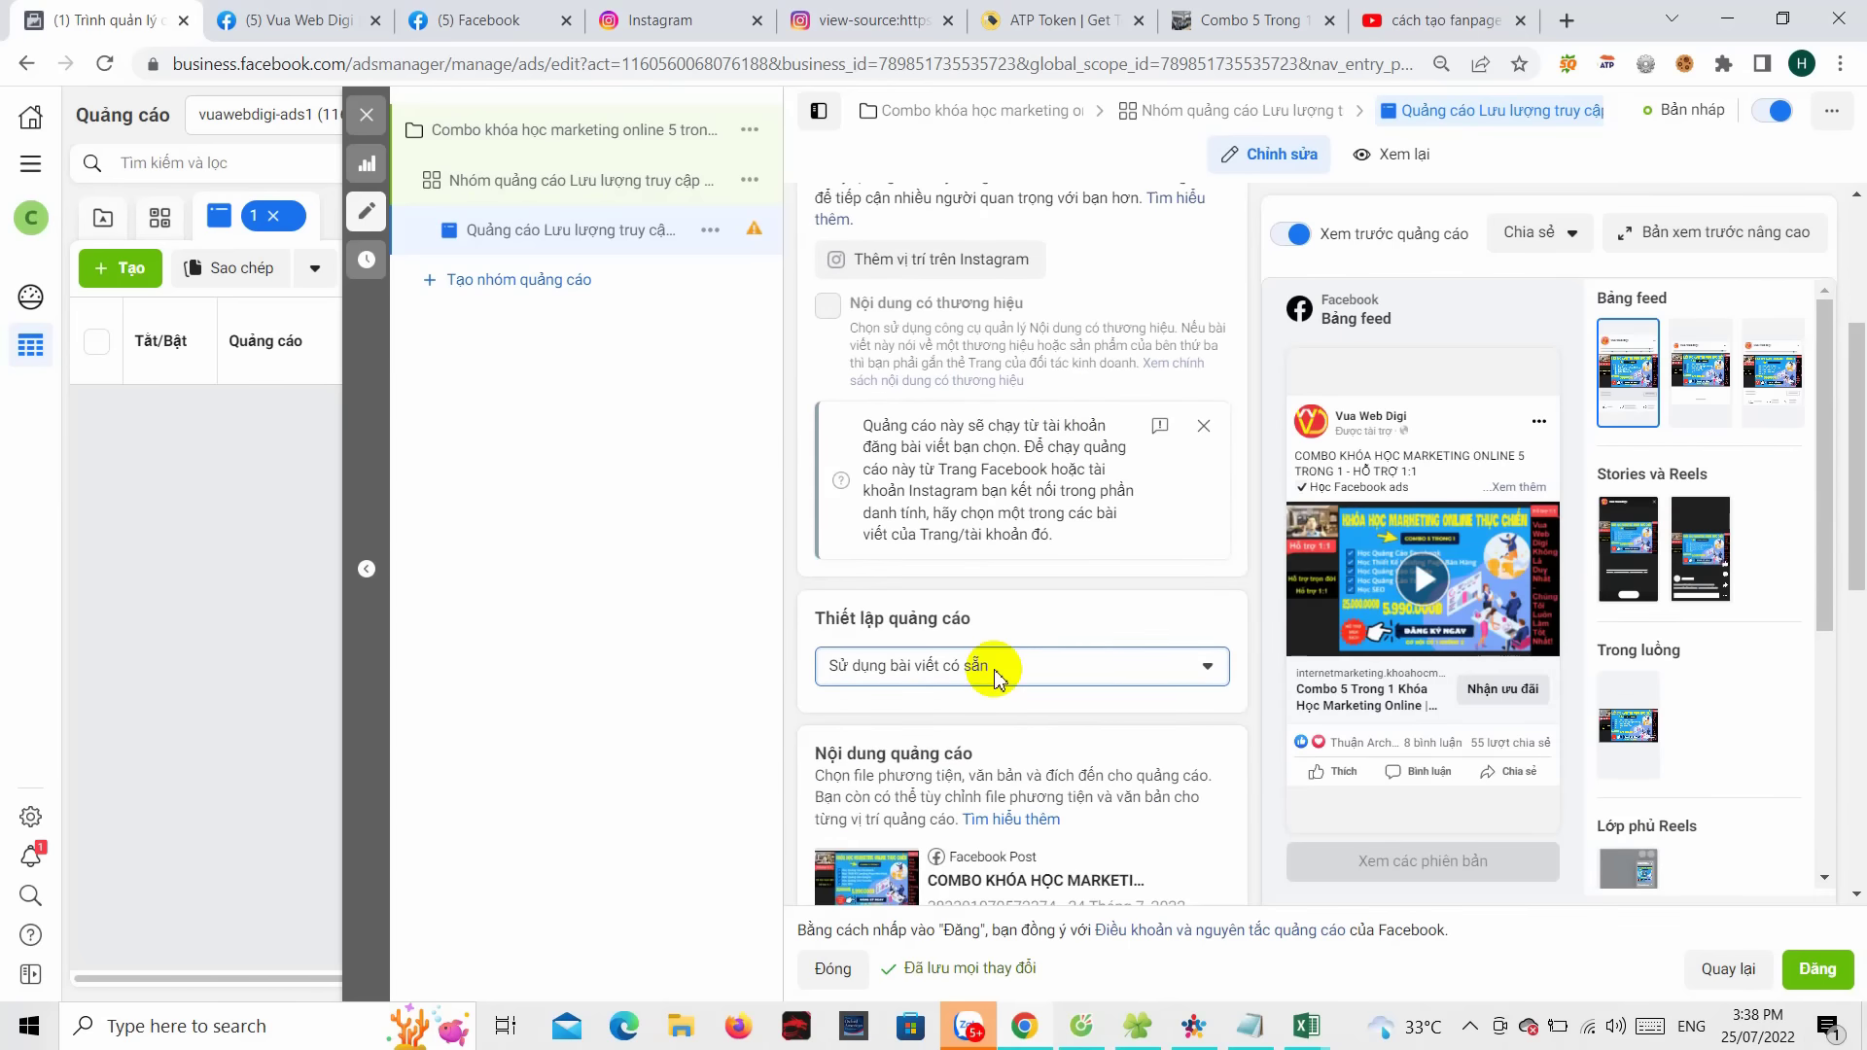
{"action": "scroll", "coordinate": [986, 671], "scroll_direction": "up", "scroll_amount": 4}
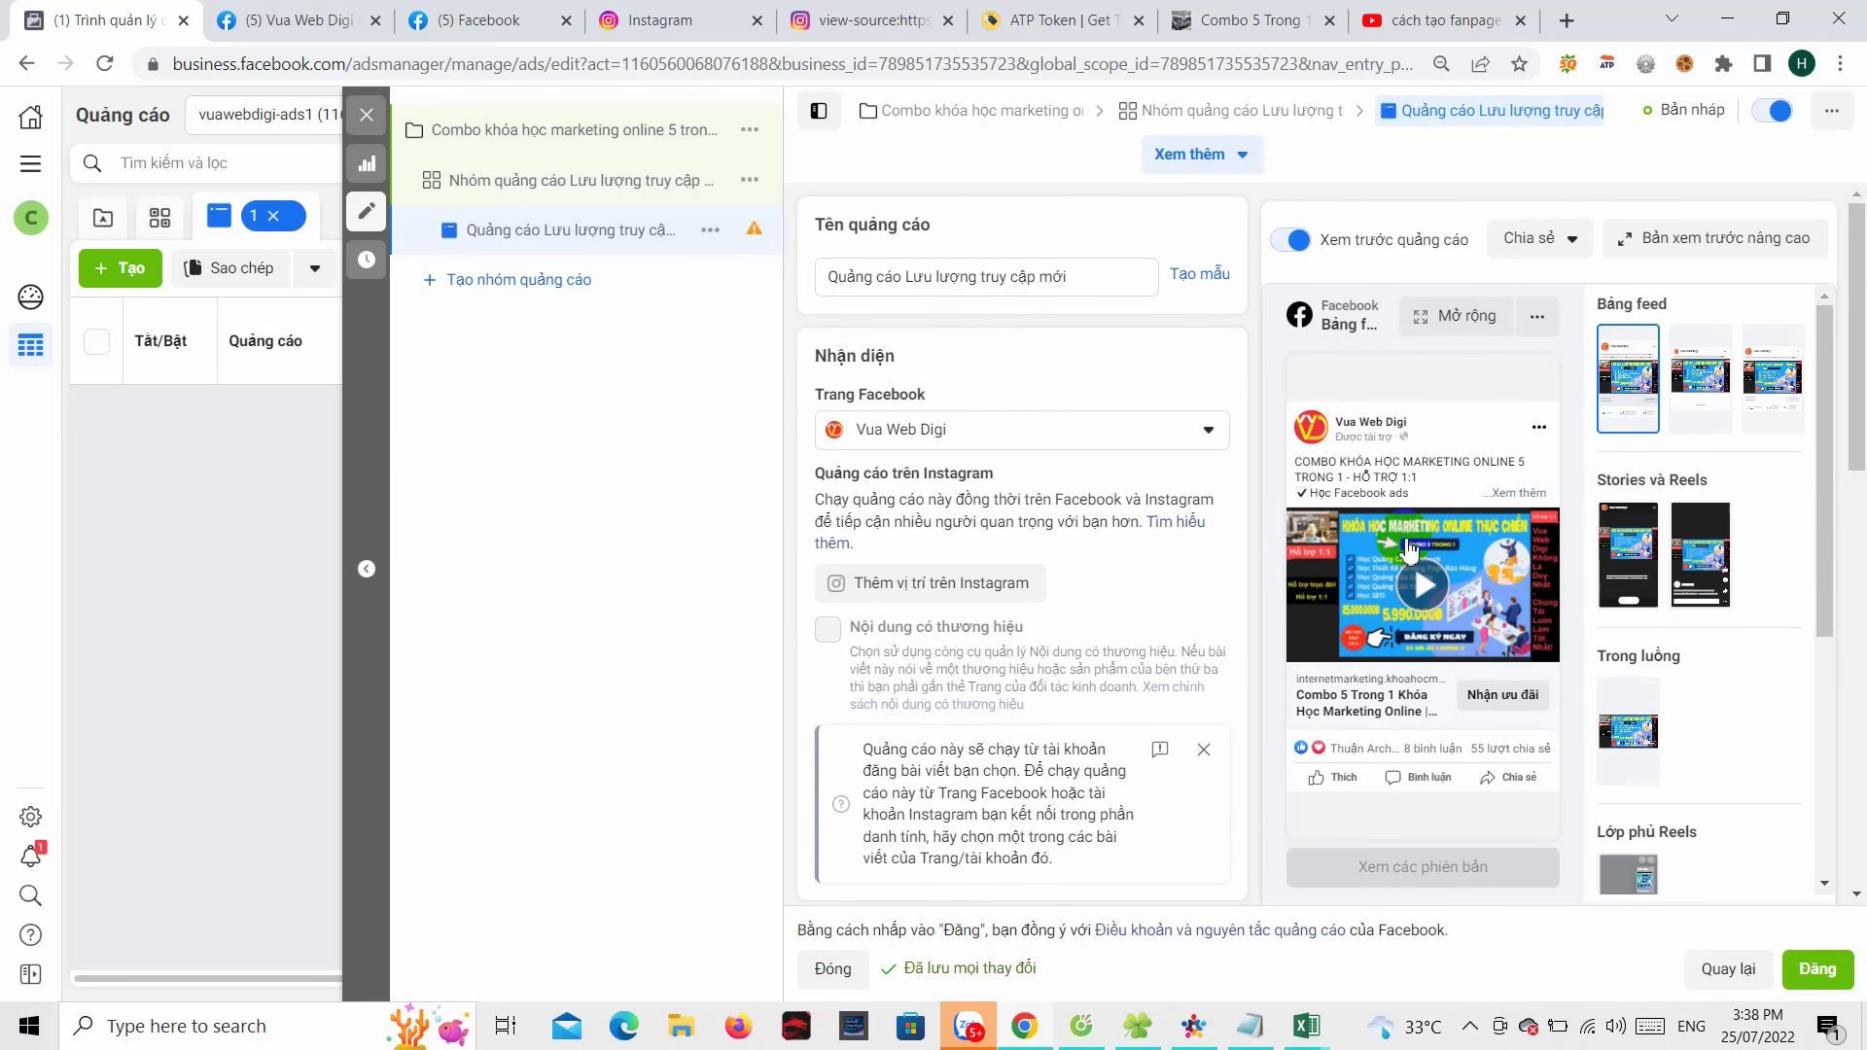
{"action": "scroll", "coordinate": [1070, 559], "scroll_direction": "down", "scroll_amount": 5}
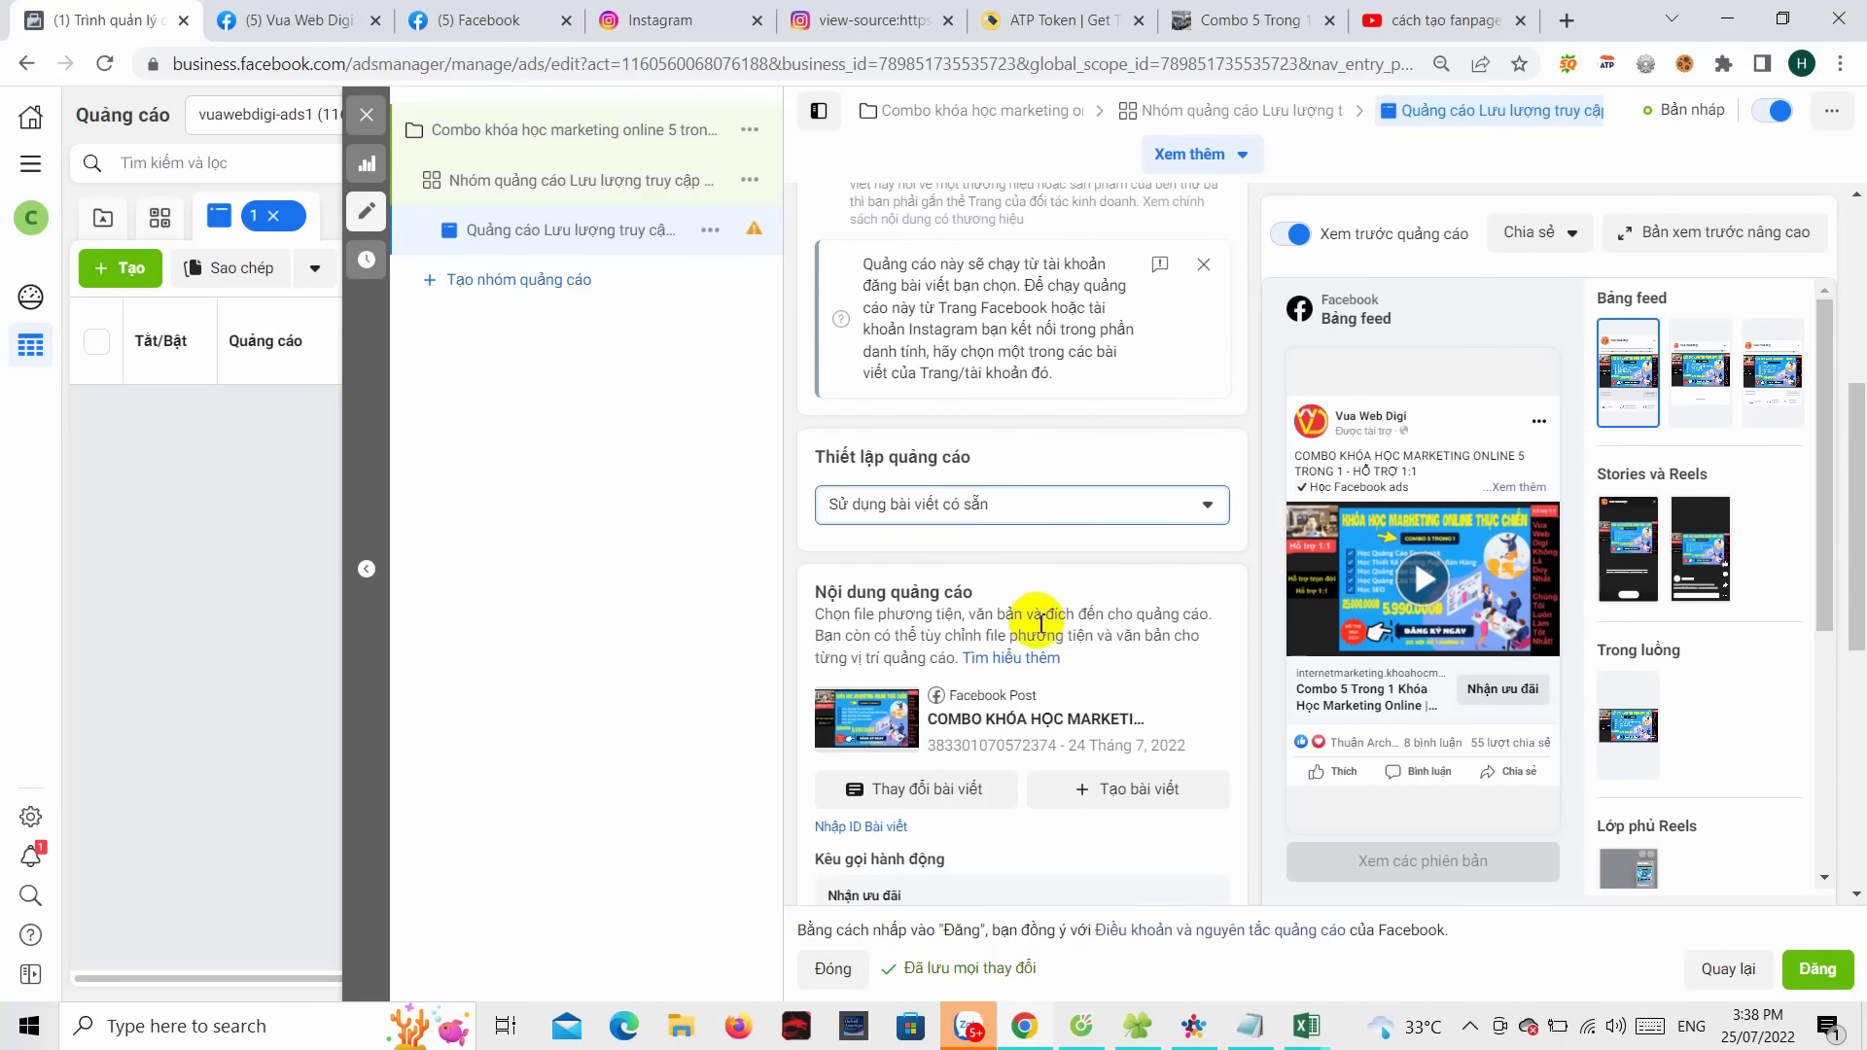
{"action": "scroll", "coordinate": [1118, 559], "scroll_direction": "down", "scroll_amount": 3}
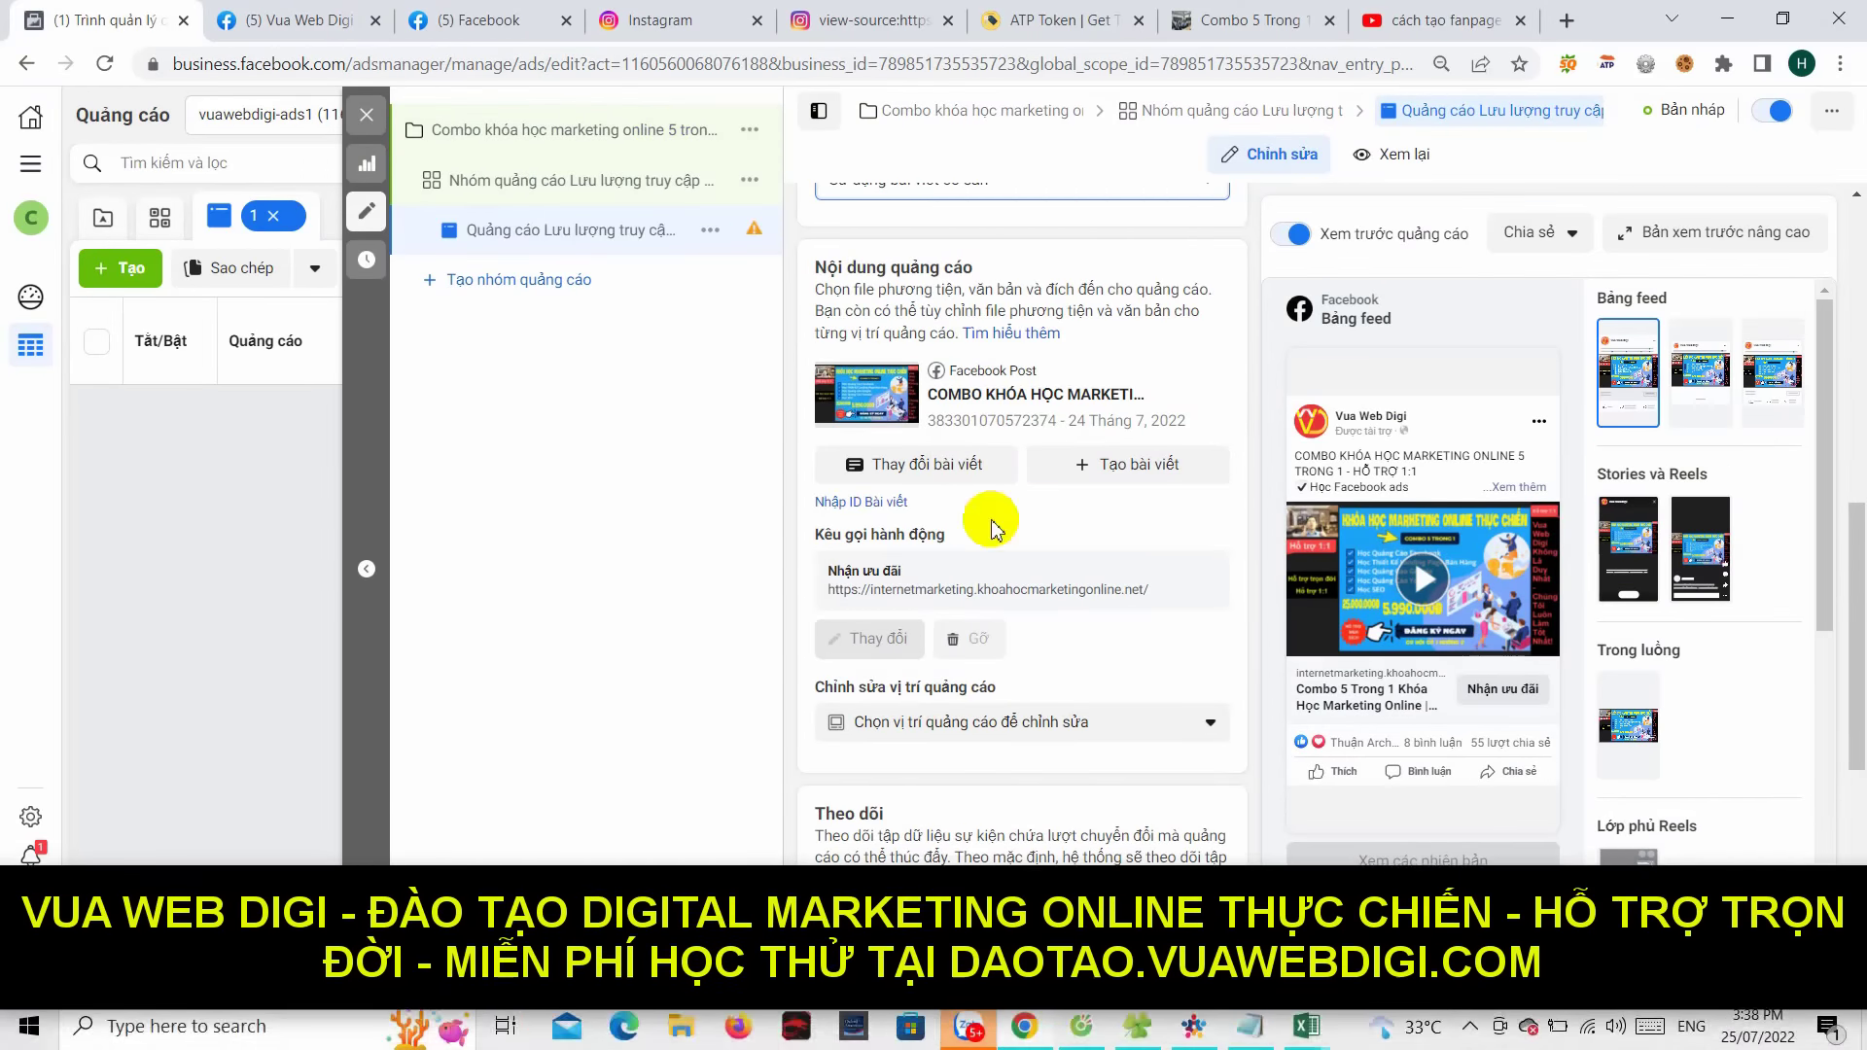
{"action": "mouse_move", "coordinate": [846, 603]}
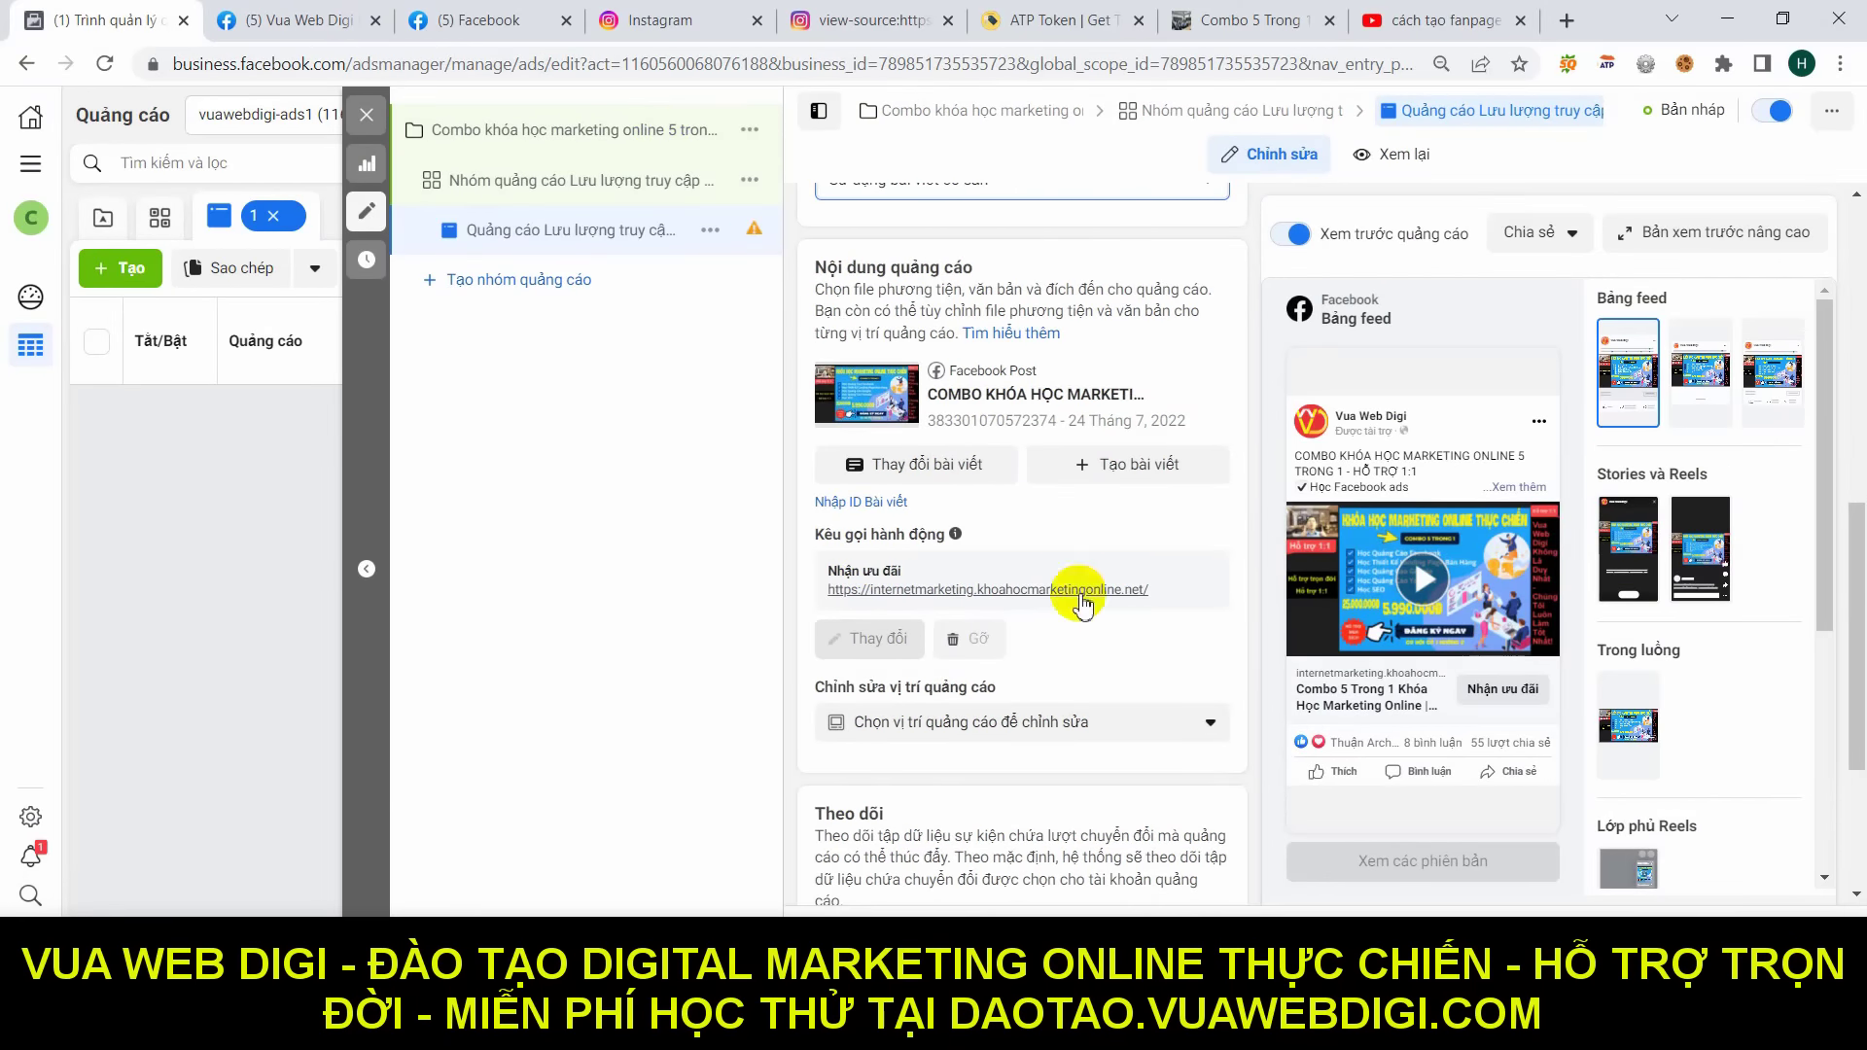
{"action": "scroll", "coordinate": [812, 377], "scroll_direction": "down", "scroll_amount": 2}
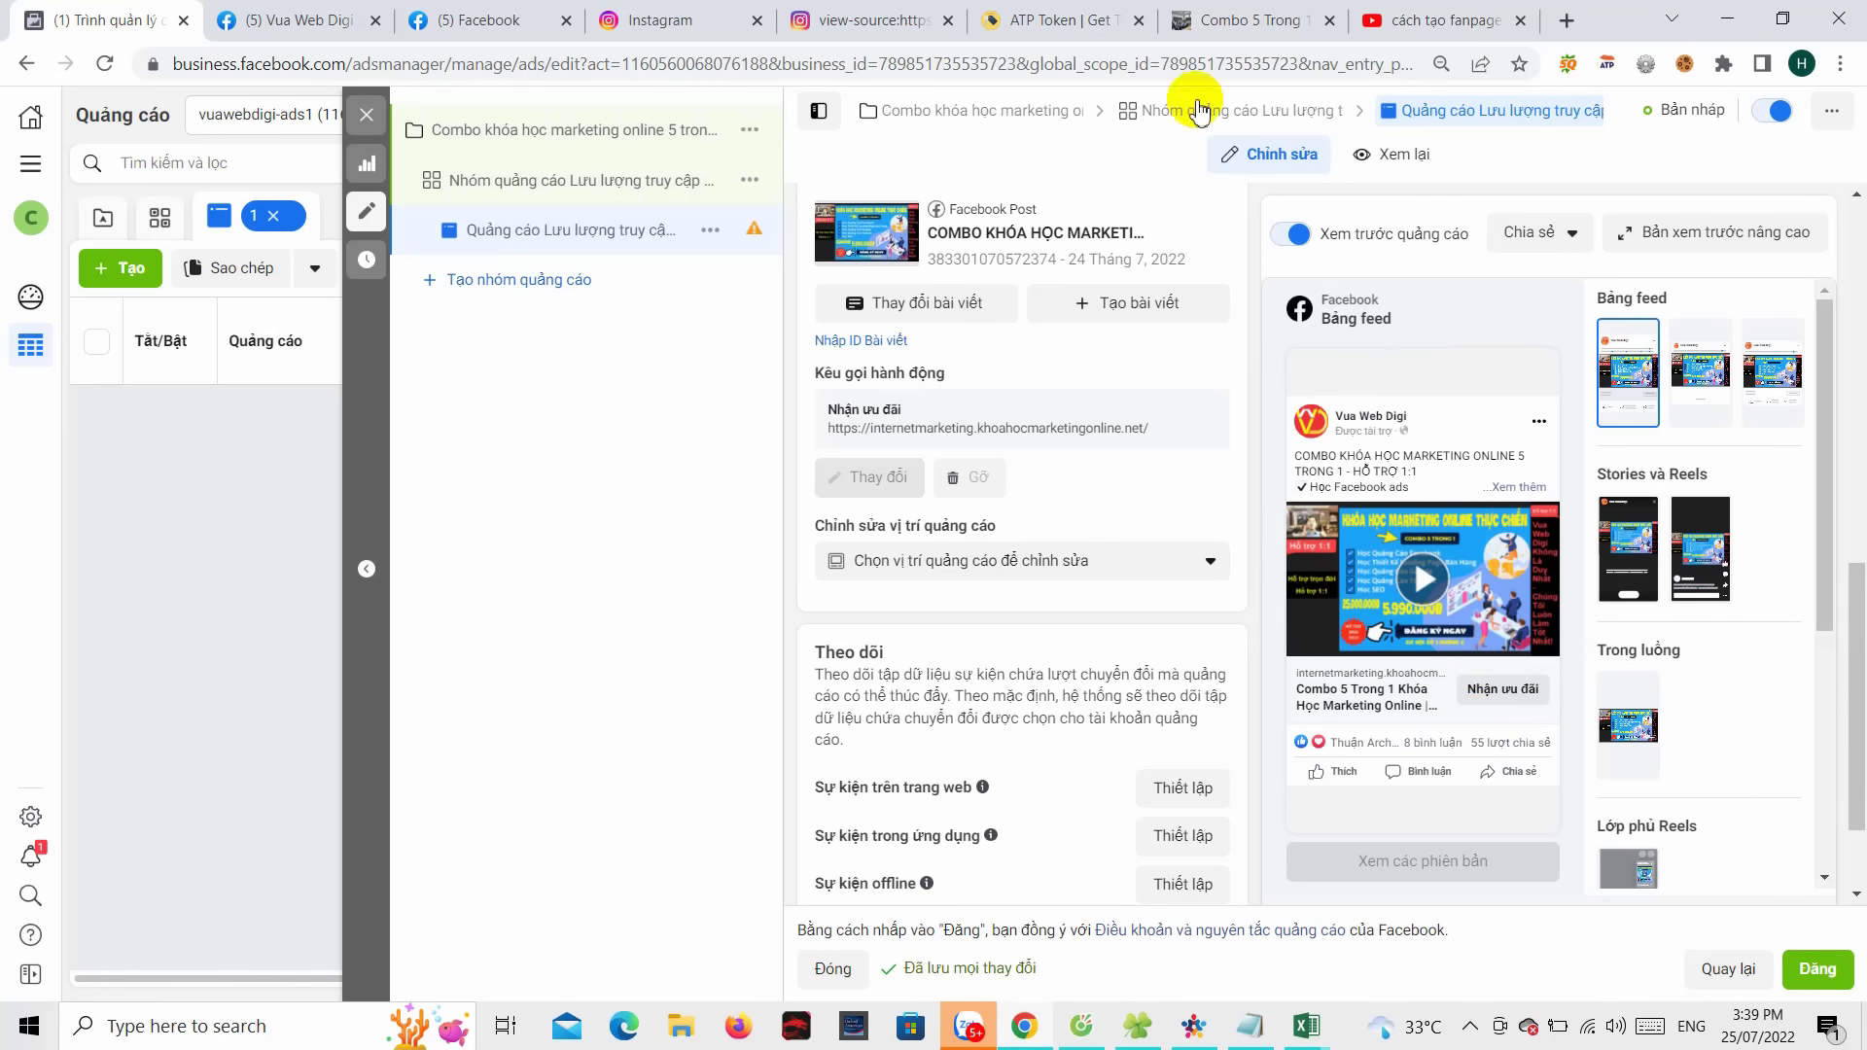
{"action": "left_click", "coordinate": [1233, 21]}
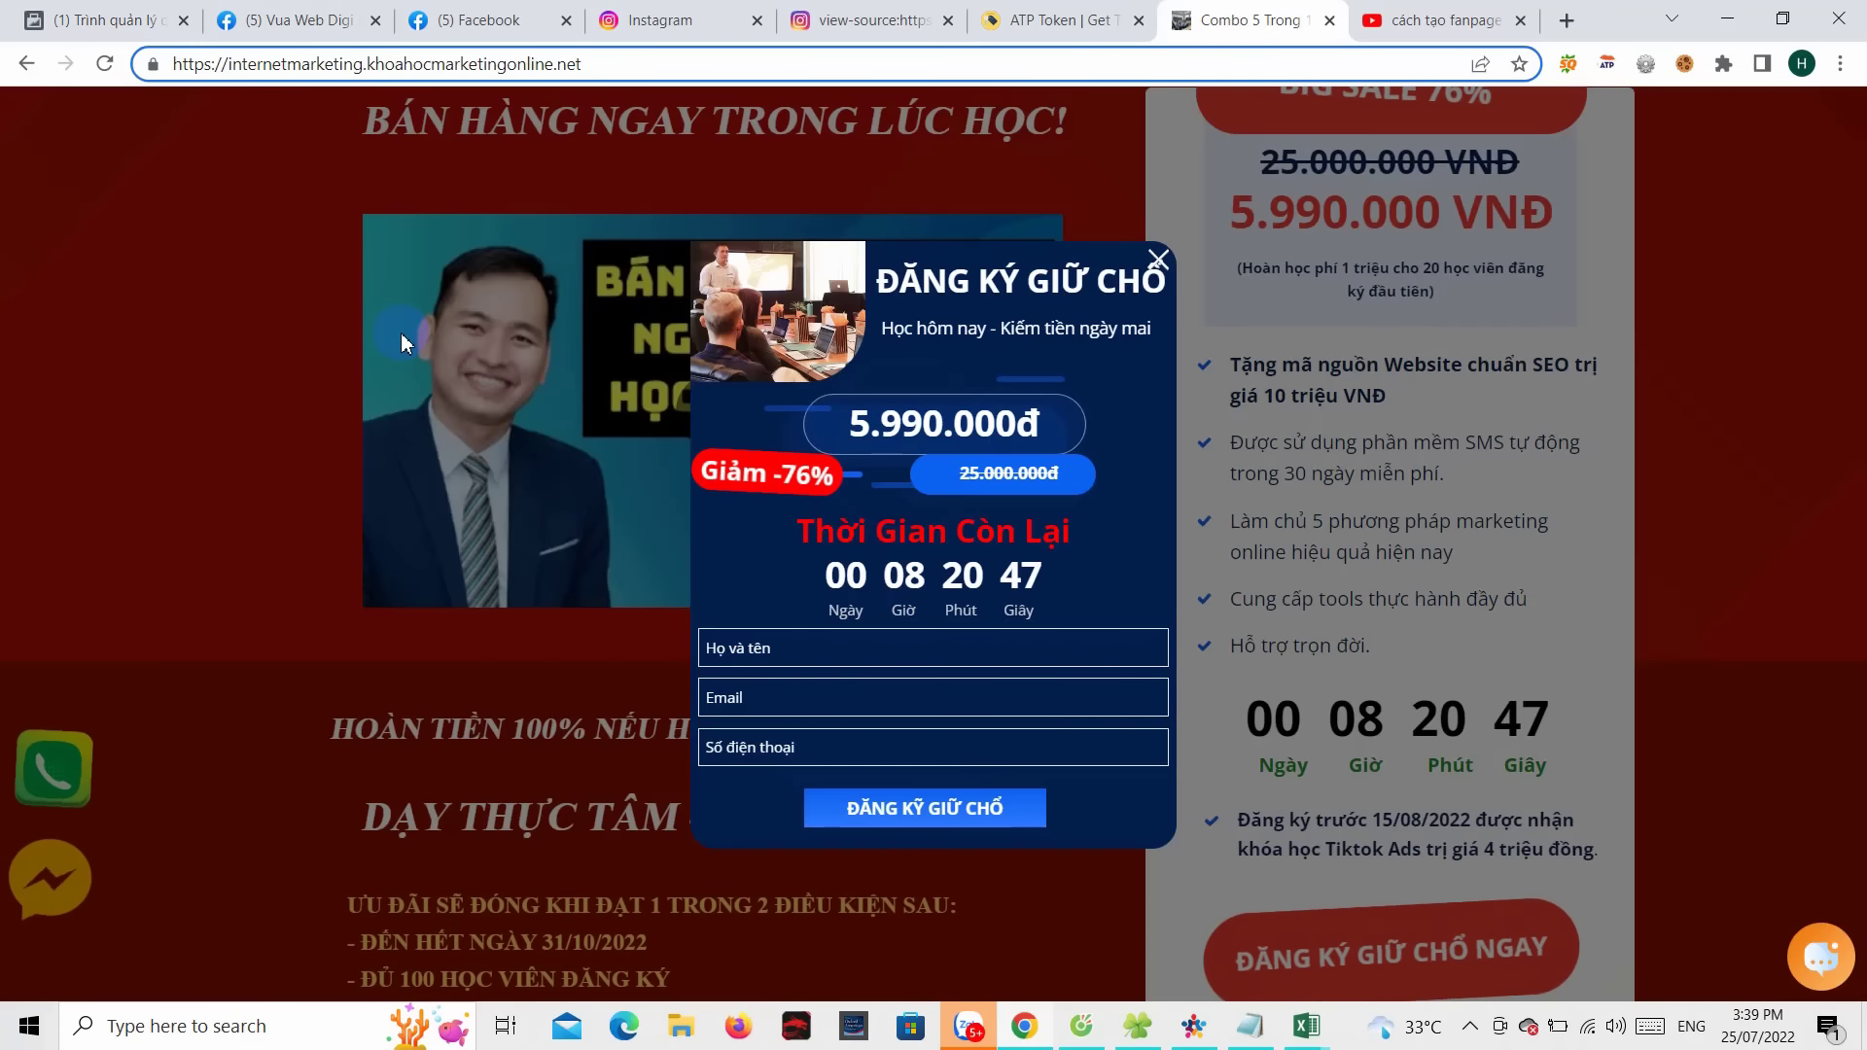
{"action": "left_click", "coordinate": [107, 20]}
- Check the ad content and tracking settings, and publish the campaign with its ad set and ad
{"action": "scroll", "coordinate": [1007, 420], "scroll_direction": "up", "scroll_amount": 2}
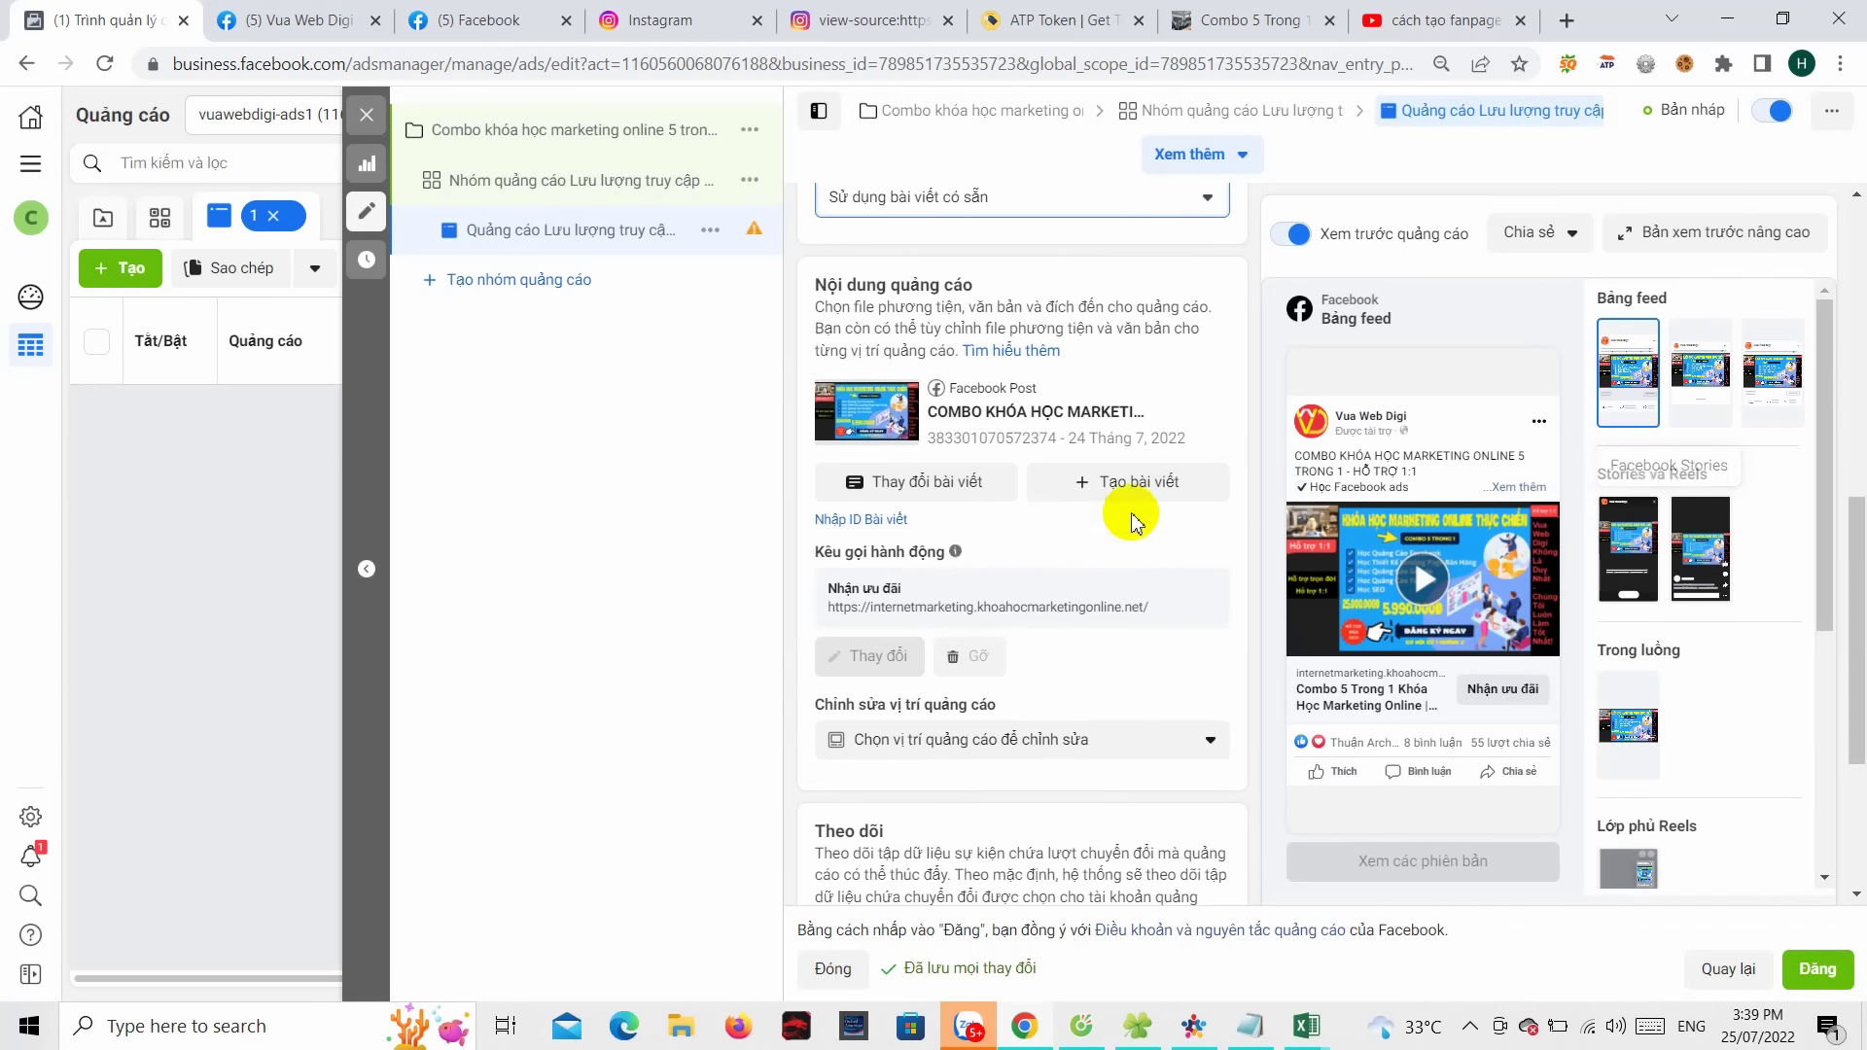
{"action": "scroll", "coordinate": [1132, 510], "scroll_direction": "down", "scroll_amount": 3}
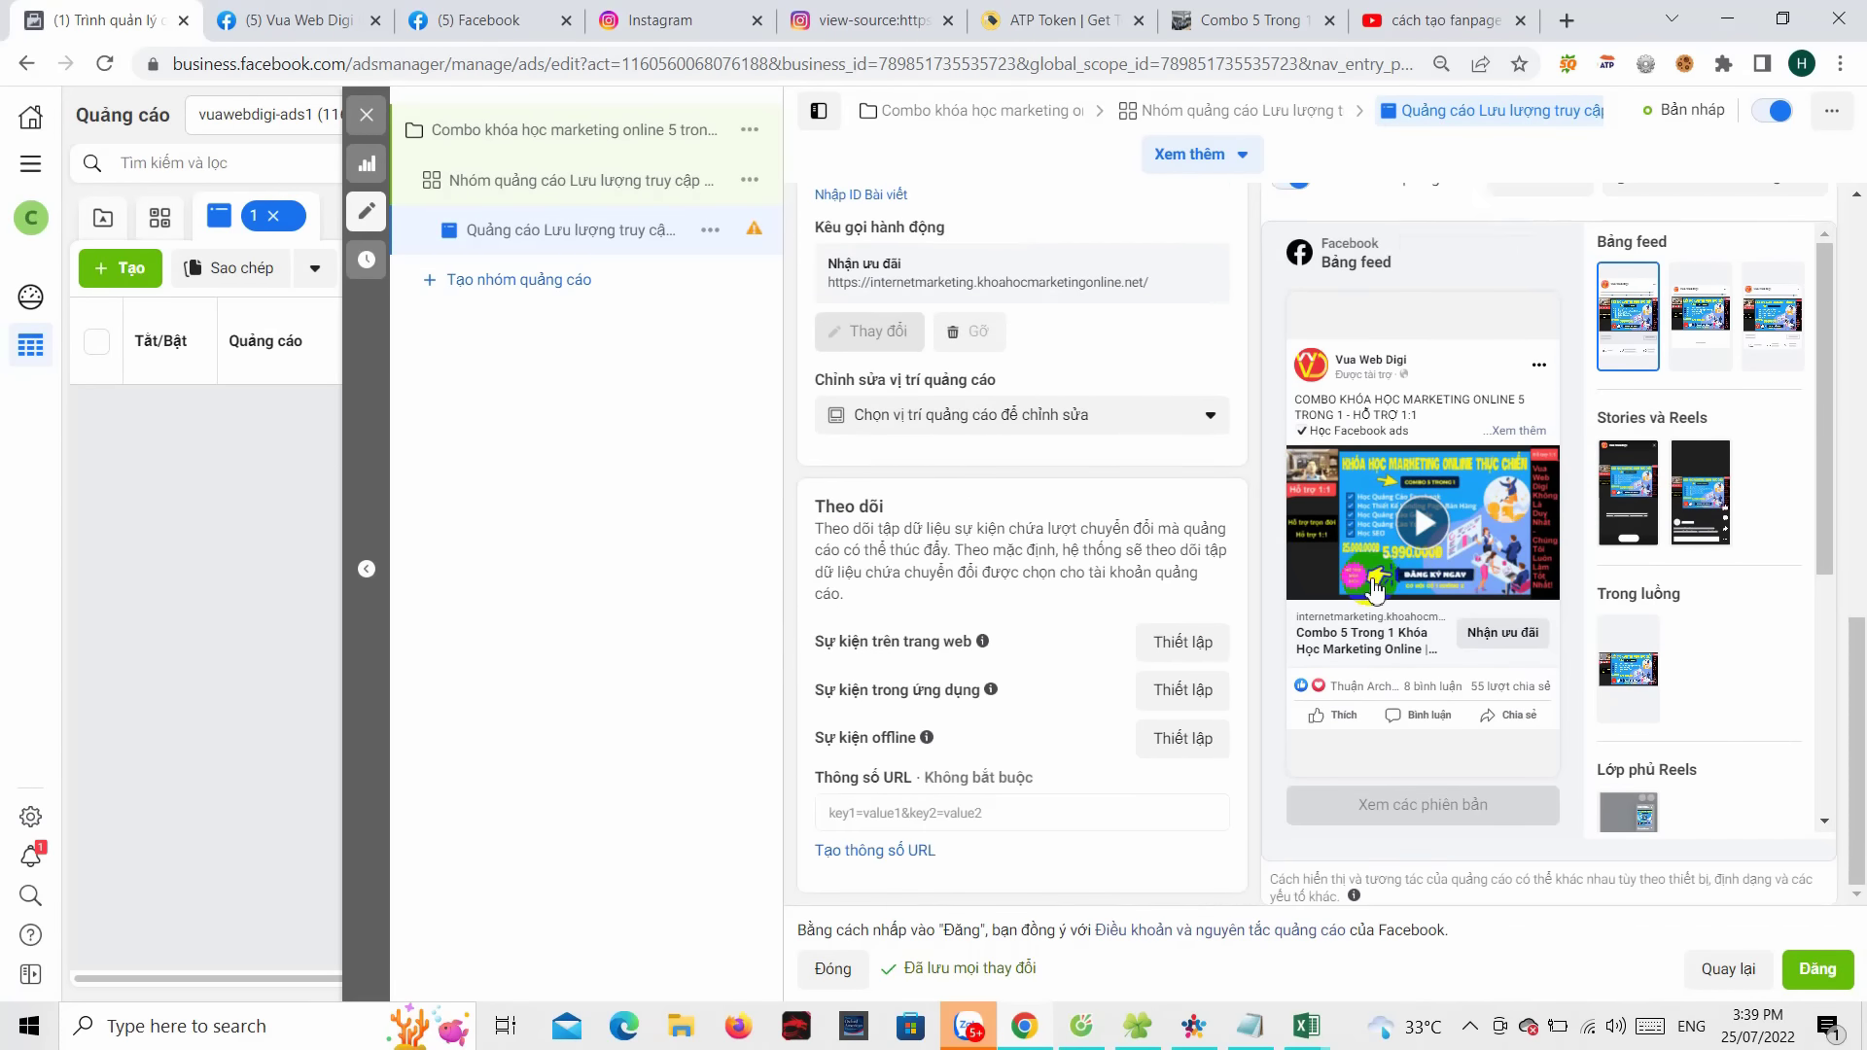
{"action": "left_click", "coordinate": [1814, 971]}
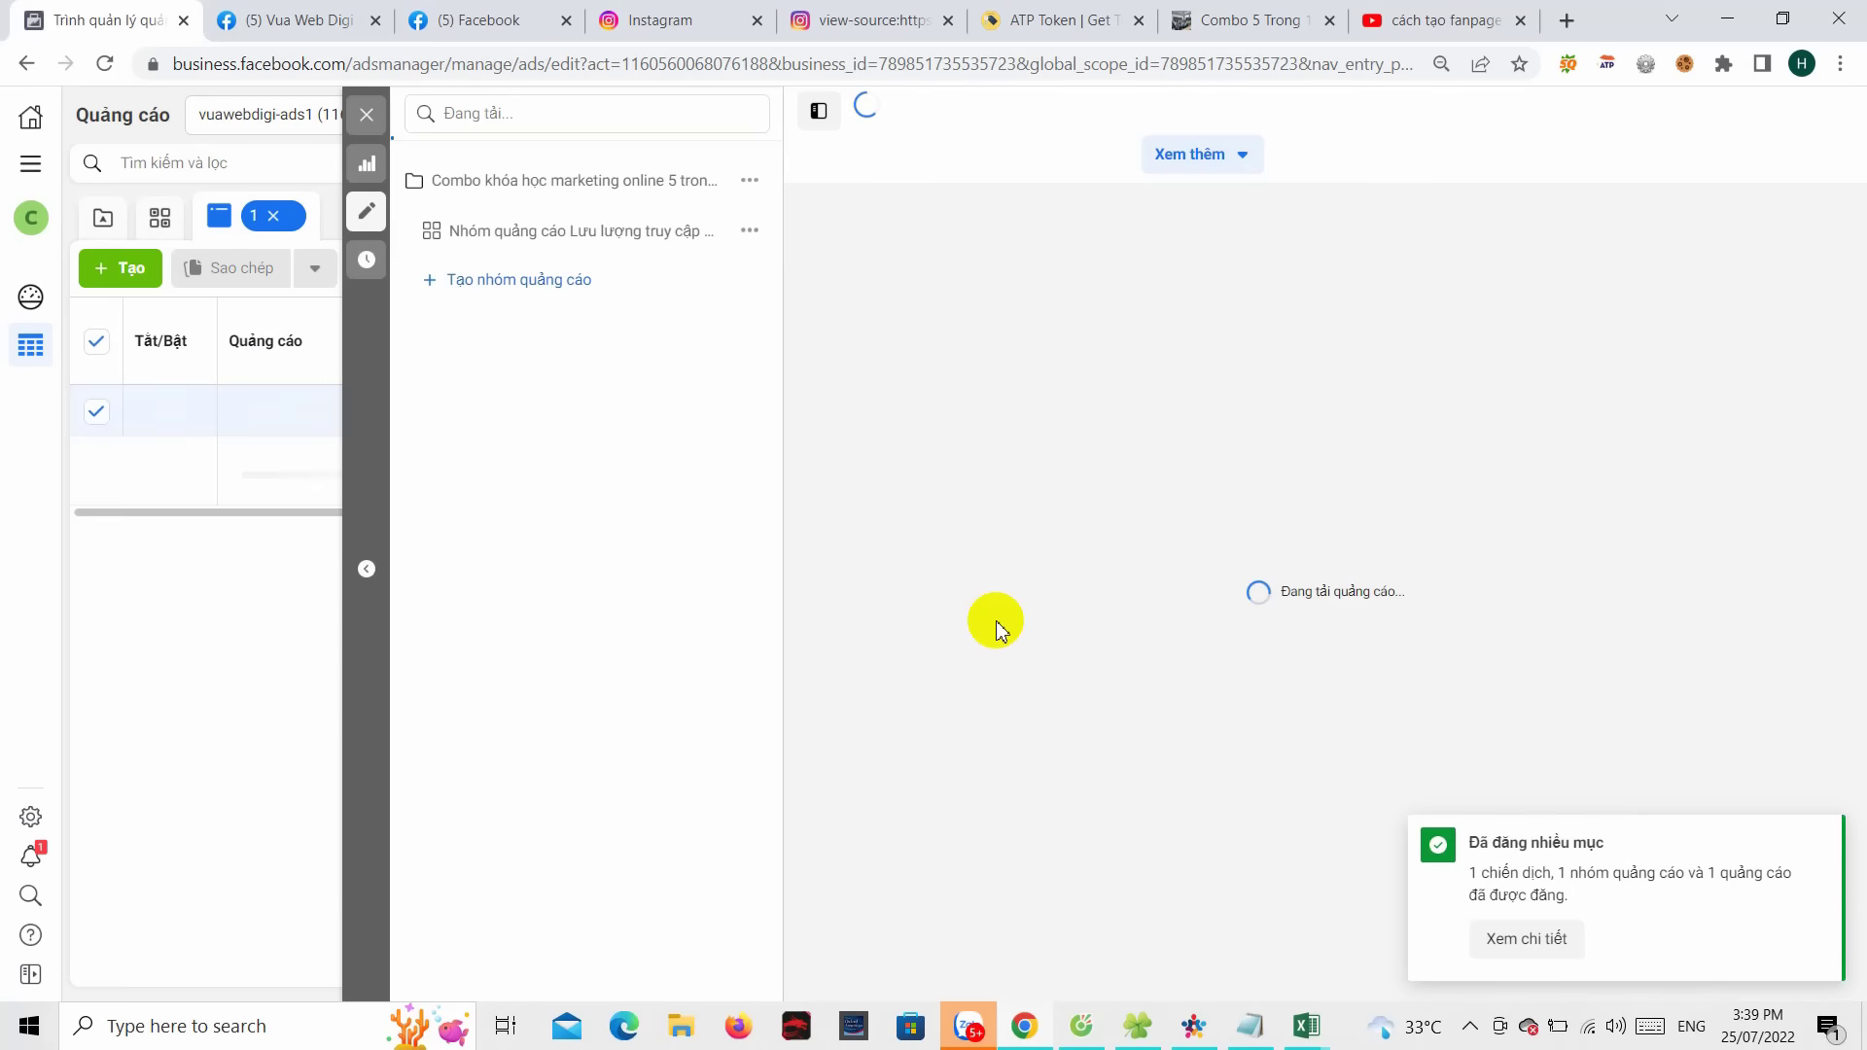